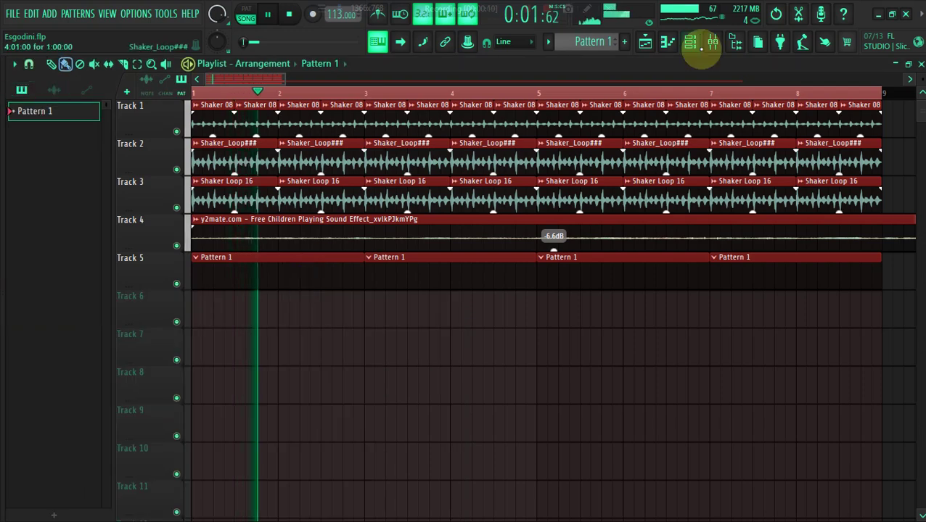
Step: Show the channel rack filtered to the drums group
left_click(697, 41)
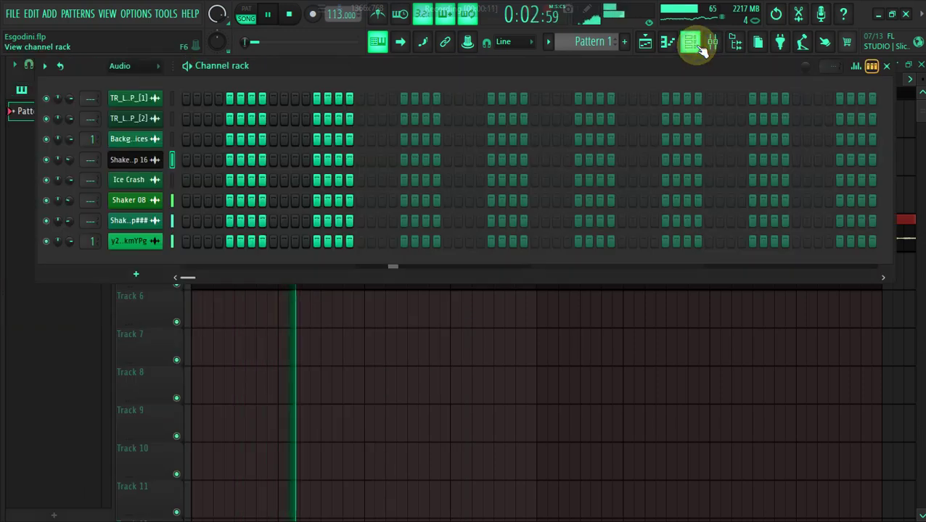
left_click(142, 65)
left_click(135, 116)
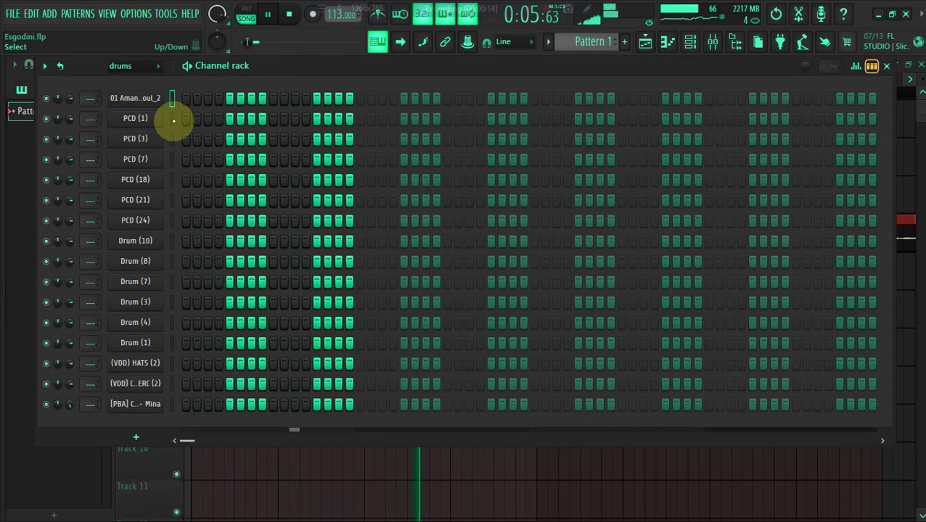
Step: Place hits for the first drum channel, 01 Aman..oul_2, on steps 3, 7, 11, 15, 19, 23, 27 and 31
left_click(208, 97)
left_click(251, 98)
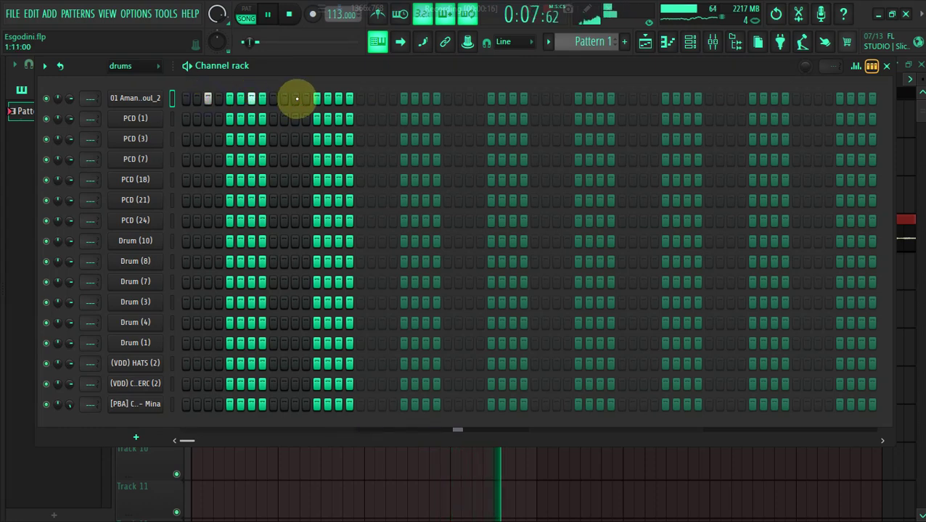
left_click(295, 98)
left_click(338, 98)
left_click(382, 99)
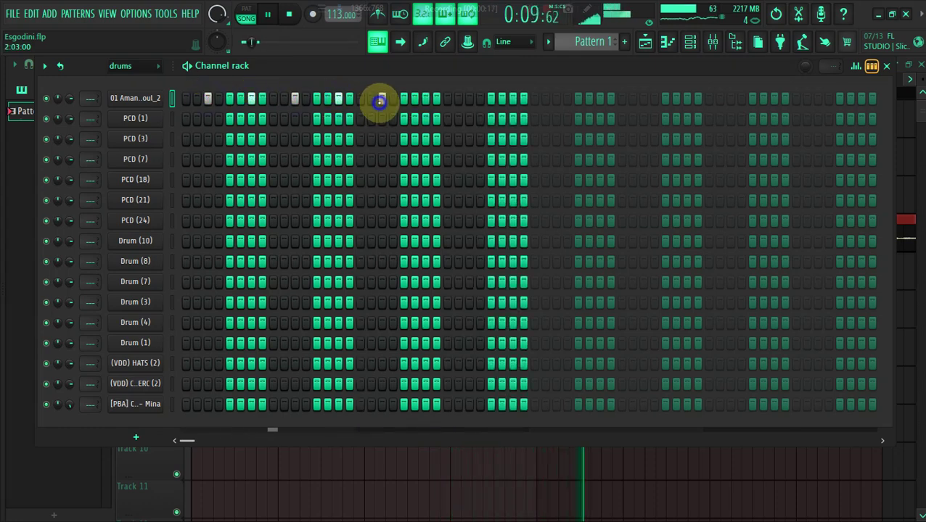
left_click(426, 98)
left_click(468, 98)
left_click(513, 98)
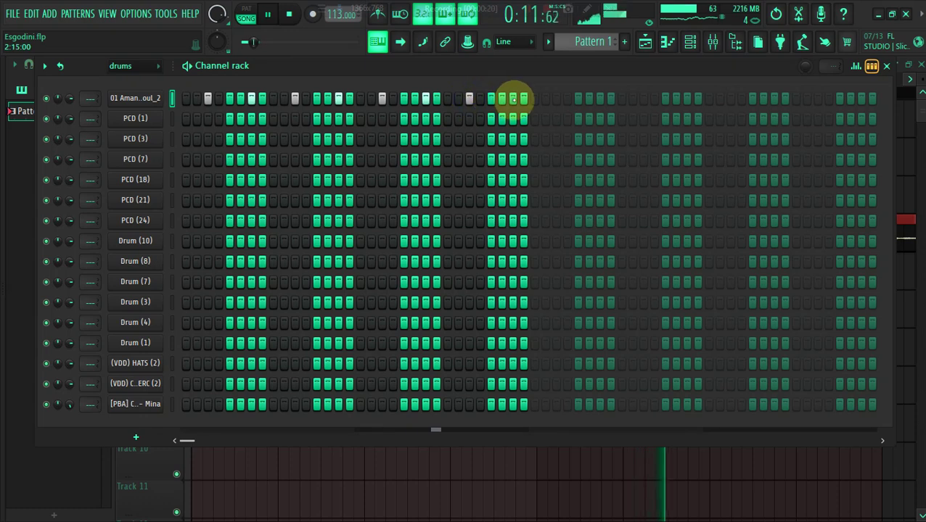
Step: Fill the [PBA] CS2 - Kickz (3) - Mina kick channel with a hit on each 4 steps
left_click_drag(496, 68, 579, 68)
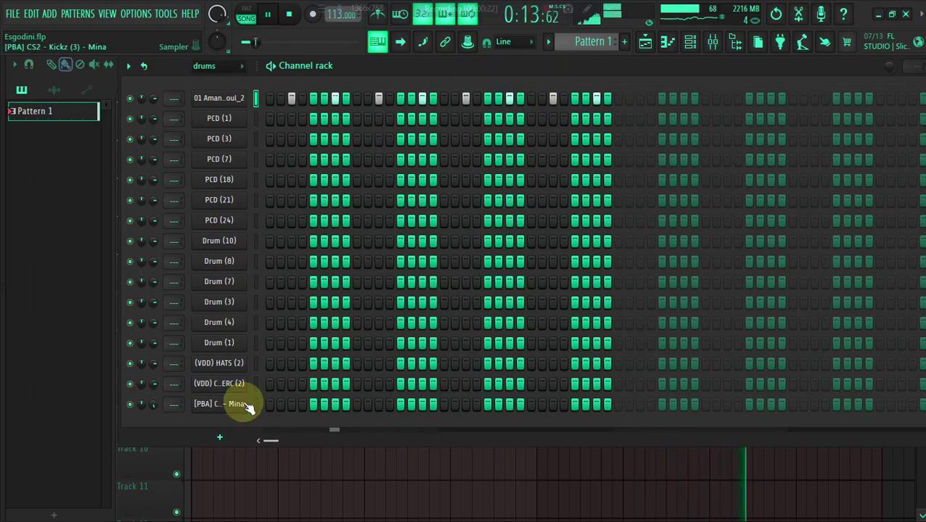
left_click(301, 404)
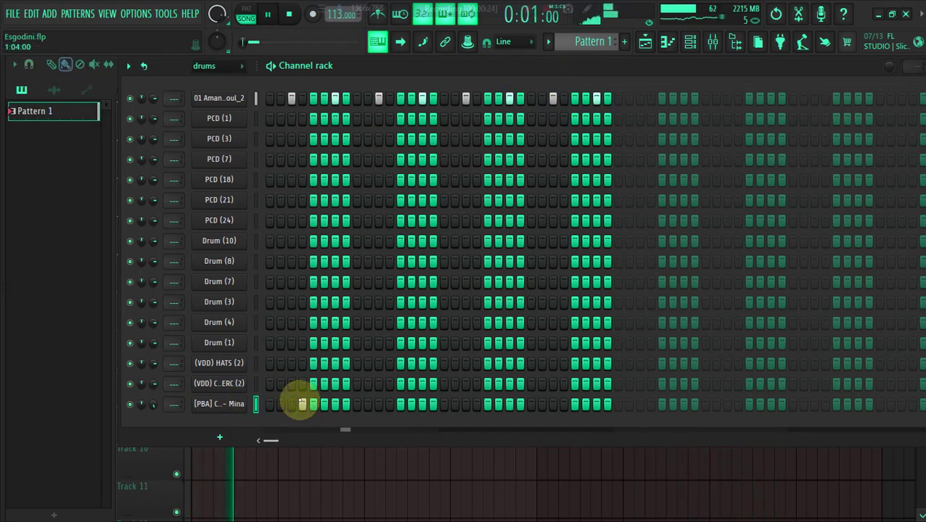
right_click(301, 403)
left_click(233, 407)
left_click(236, 408)
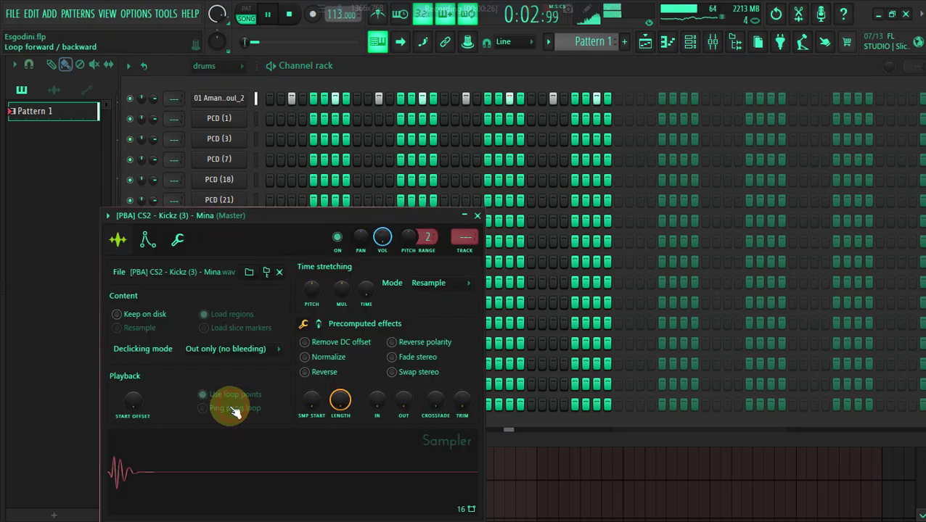
left_click(212, 408)
right_click(215, 411)
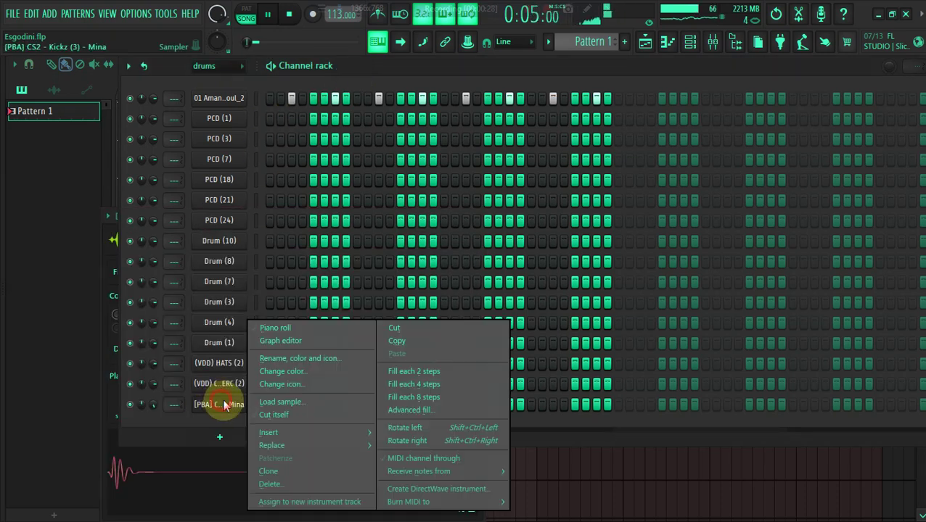
left_click(392, 386)
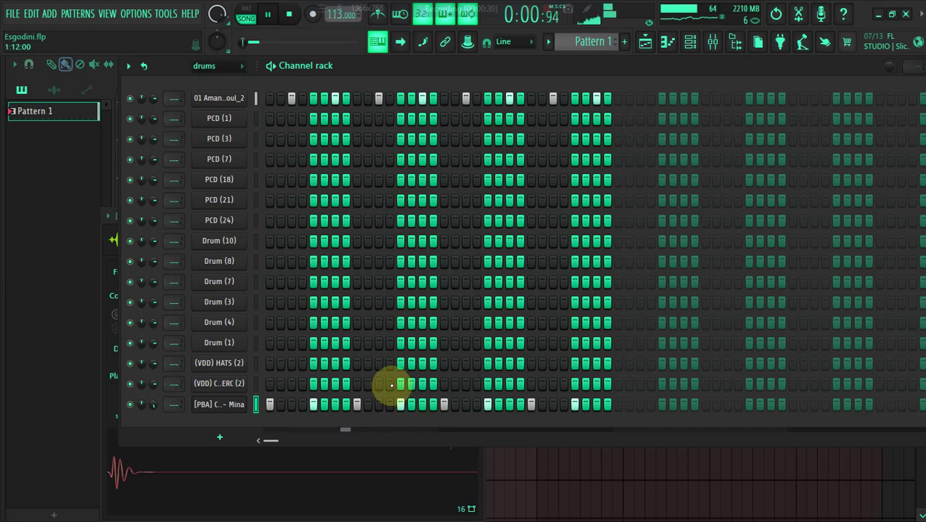
Step: Place Drum (1) hits on steps 5, 13, 21 and 29
key("space")
key("space")
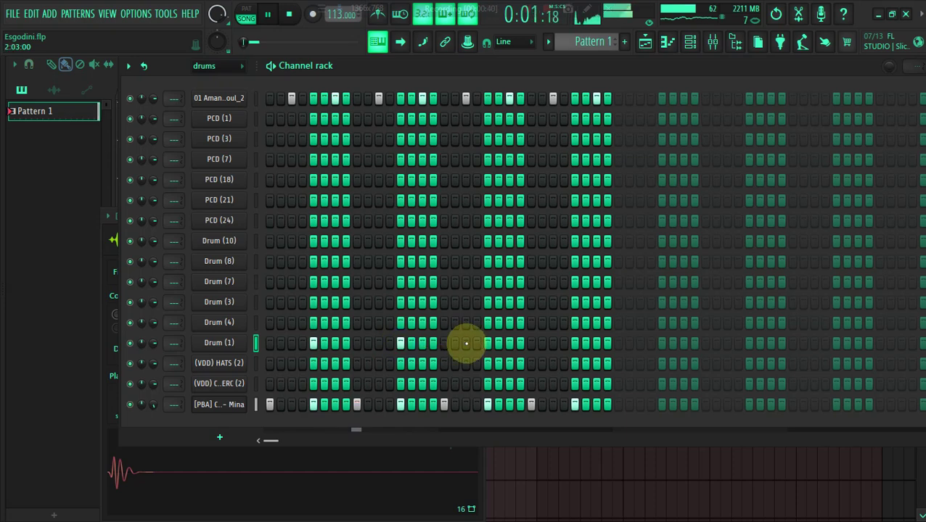
left_click(487, 345)
left_click(574, 343)
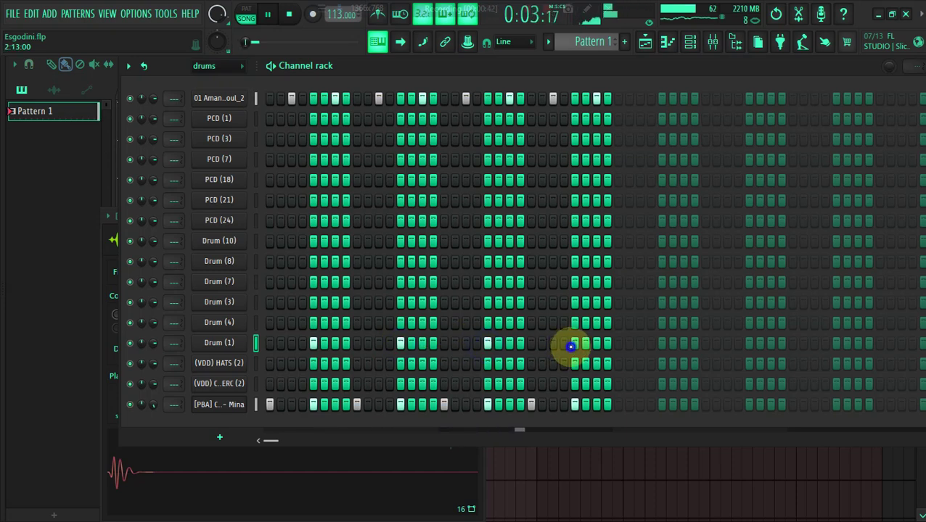
Step: Place Drum (4) hits on steps 6 and 22, auditioning them against the playing beat
left_click(344, 328)
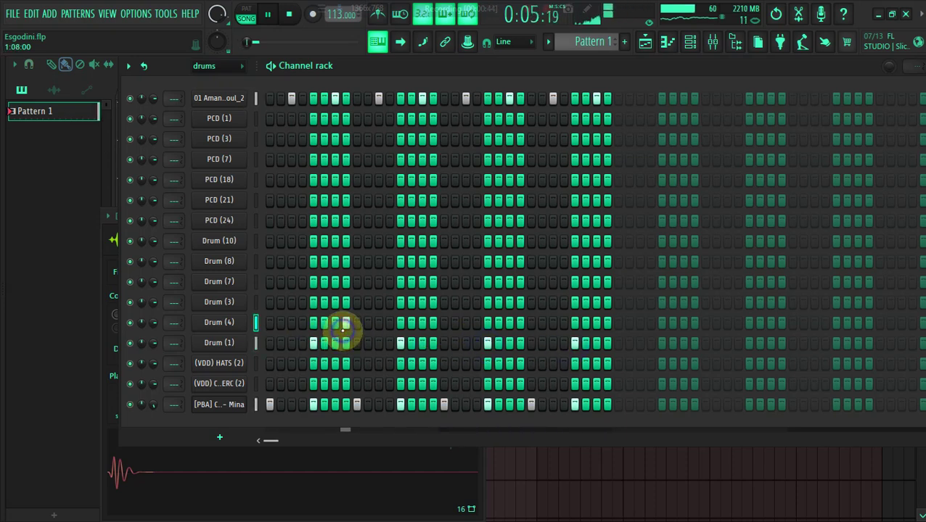
key("space")
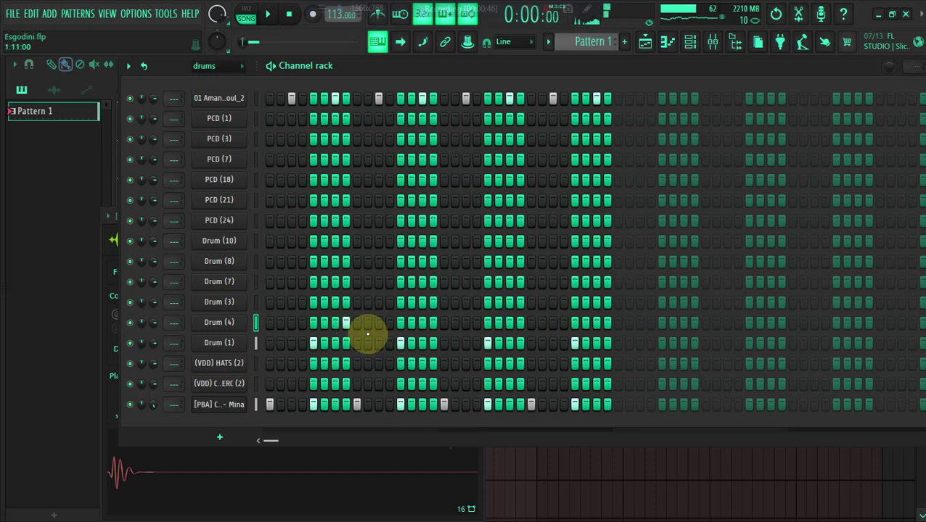
right_click(349, 329)
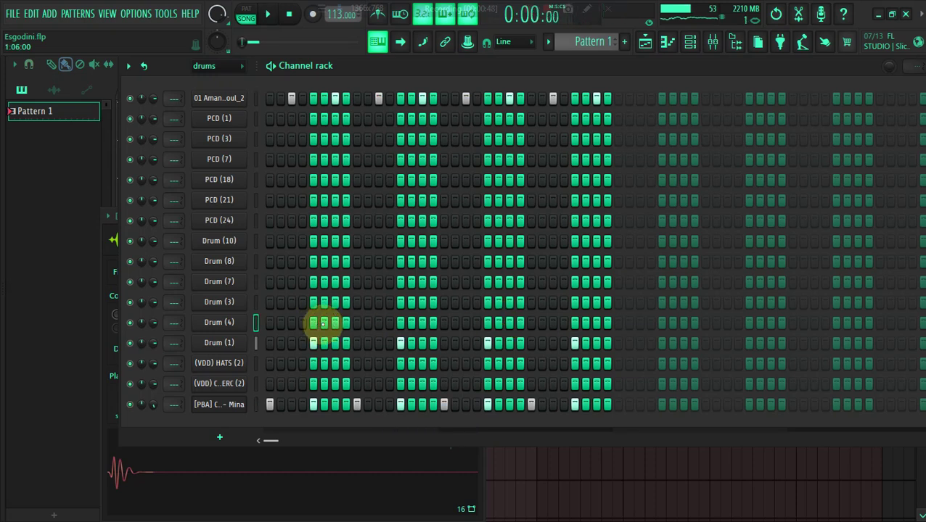
left_click(323, 324)
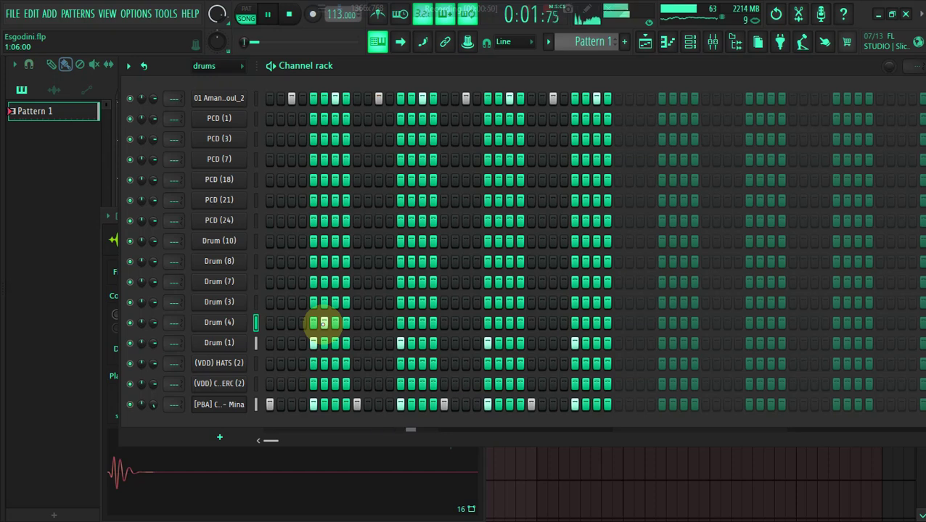
key("space")
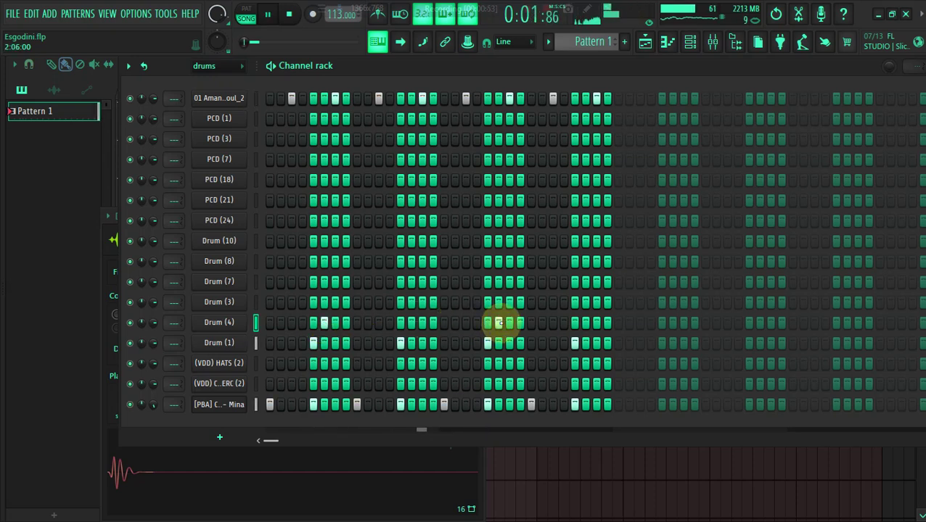
Step: Audition positions for Drum (3) during playback and keep its hits on steps 4 and 20
left_click(278, 304)
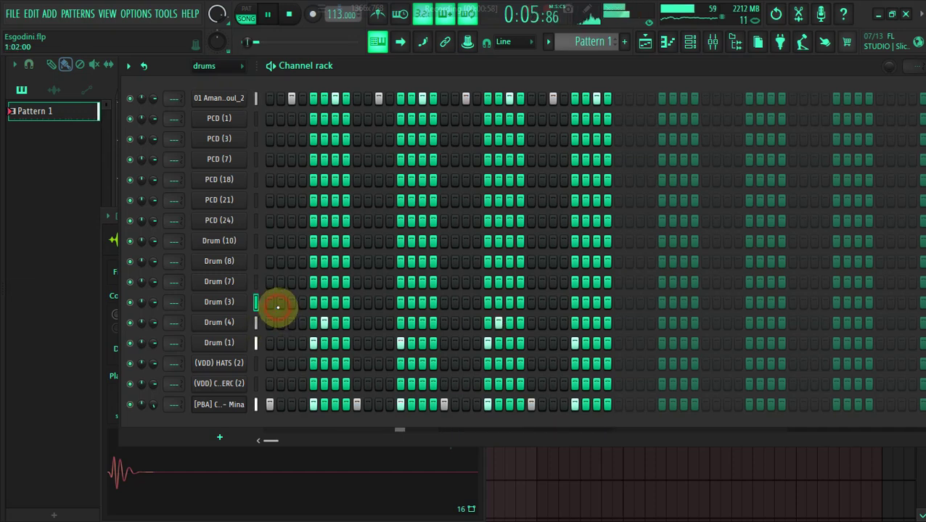
key("space")
key("space")
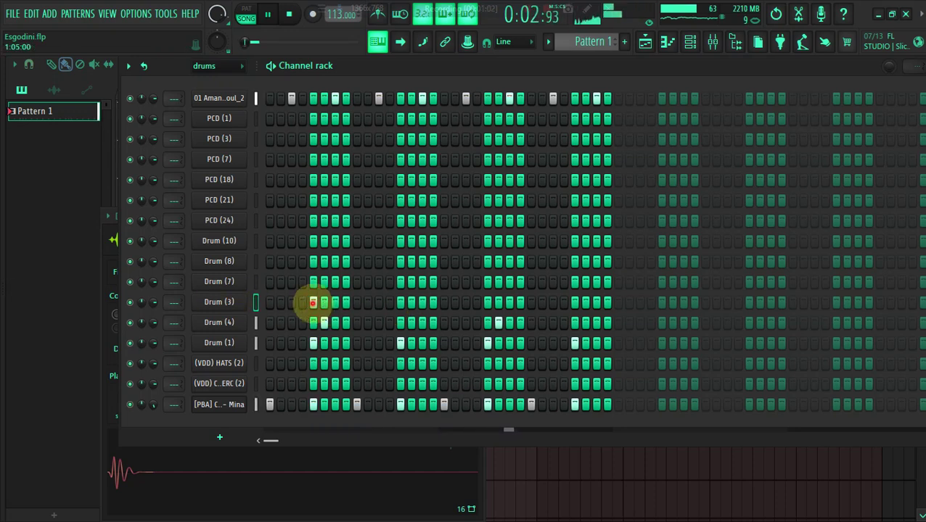
key("space")
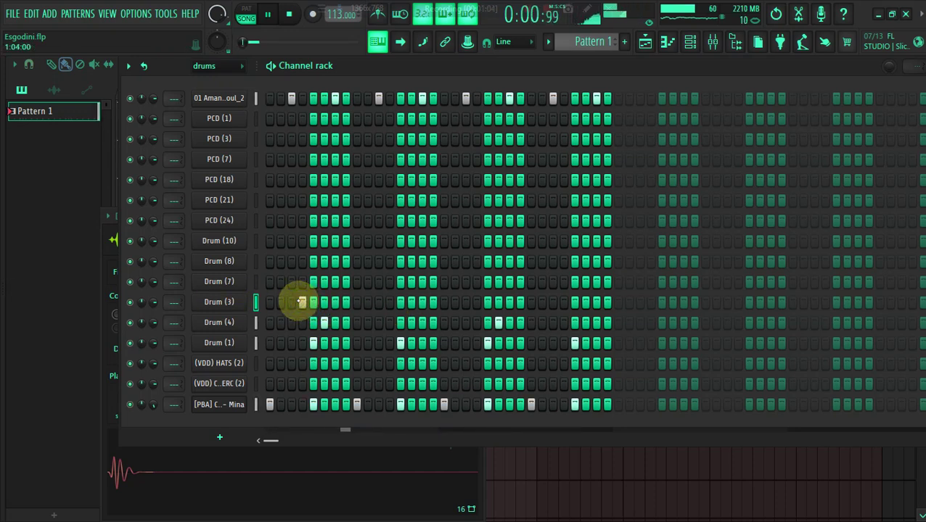
left_click(477, 301)
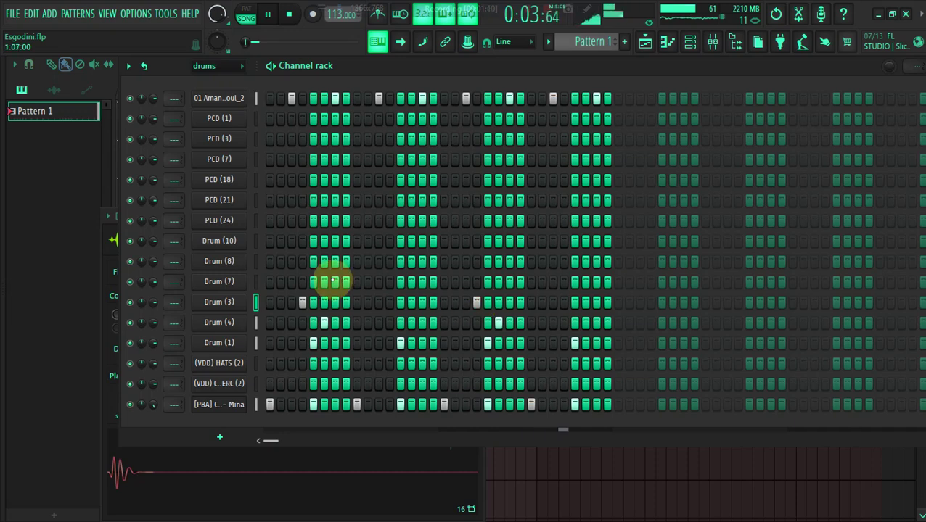
Step: Place Drum (7) hits on steps 1, 5, 17 and 21
left_click(269, 282)
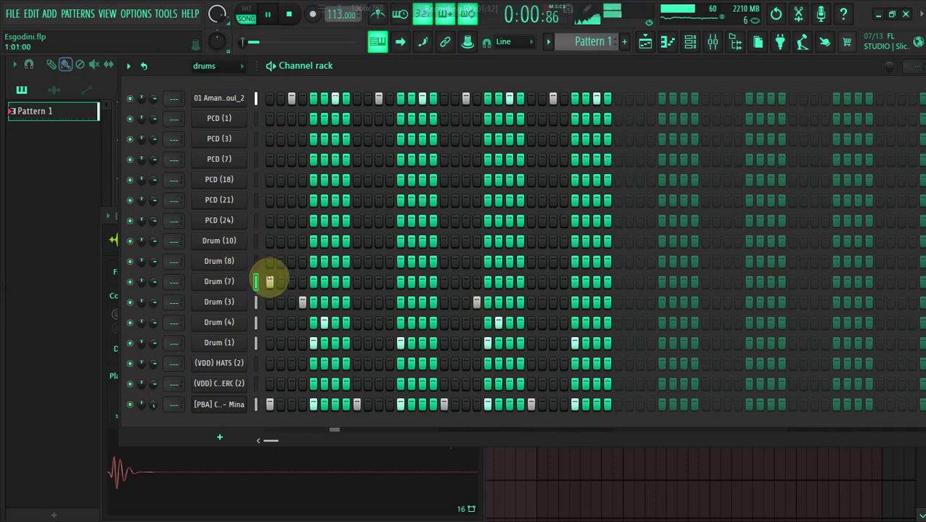
key("space")
left_click(310, 282)
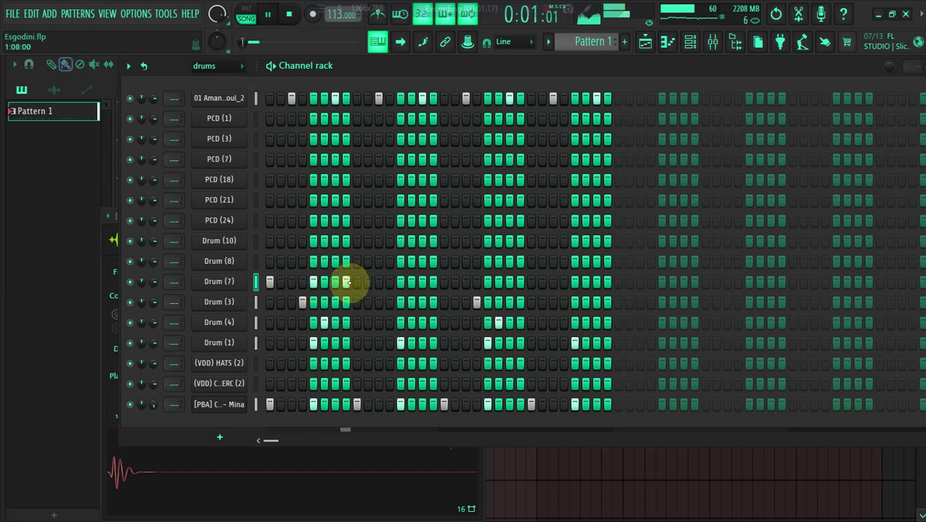
left_click(356, 282)
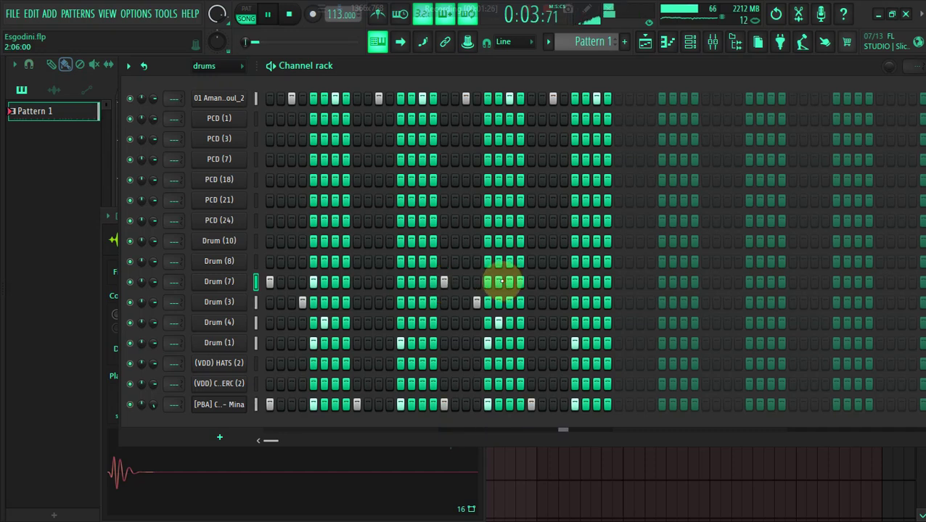
left_click(486, 282)
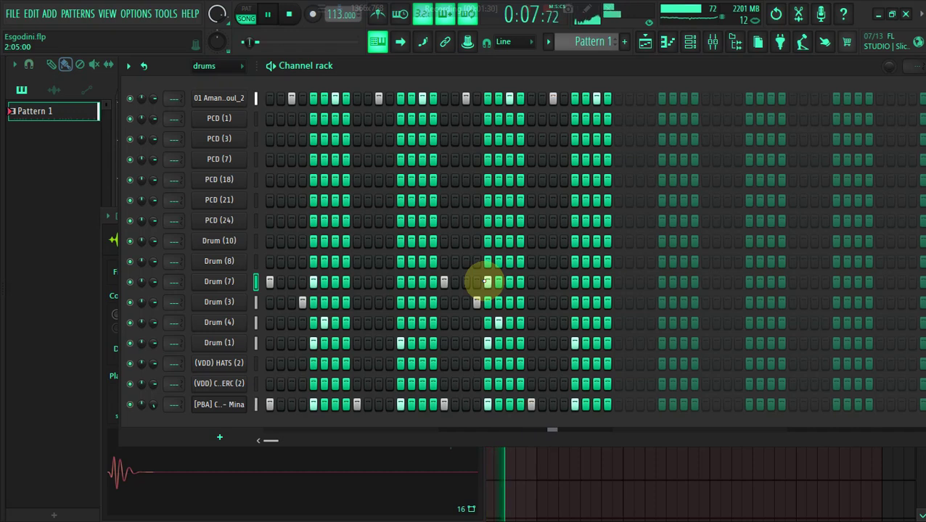
Step: Try Drum (8) on step 20 and Drum (10) on steps 5, 10 and 11, and clear both rows
left_click(357, 262)
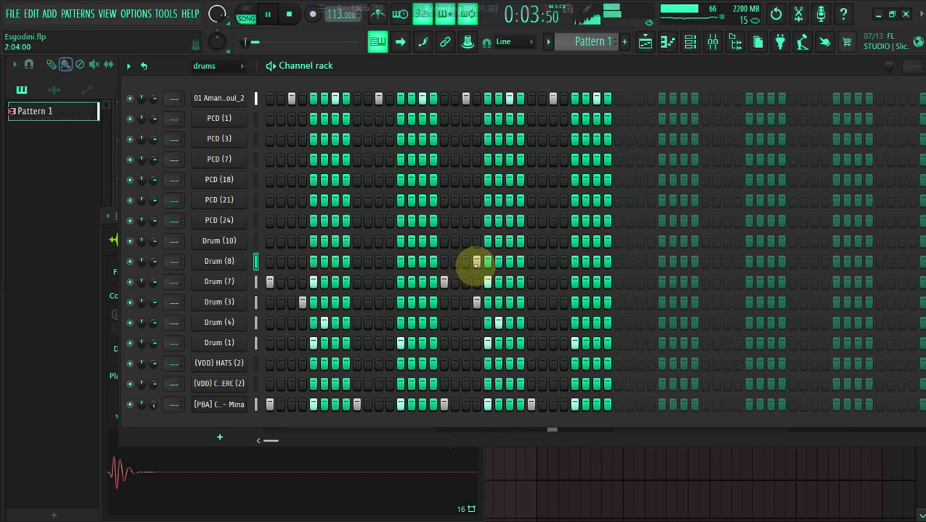
left_click(313, 241)
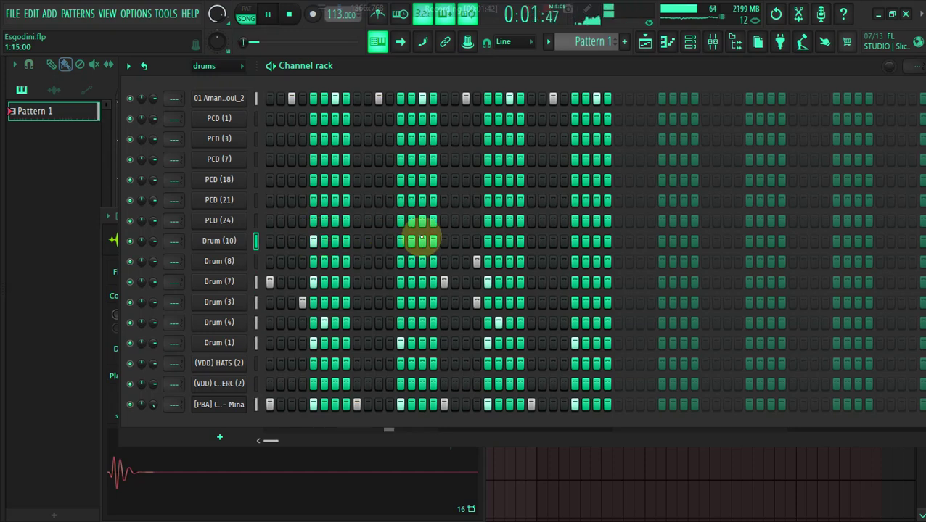
left_click(367, 241)
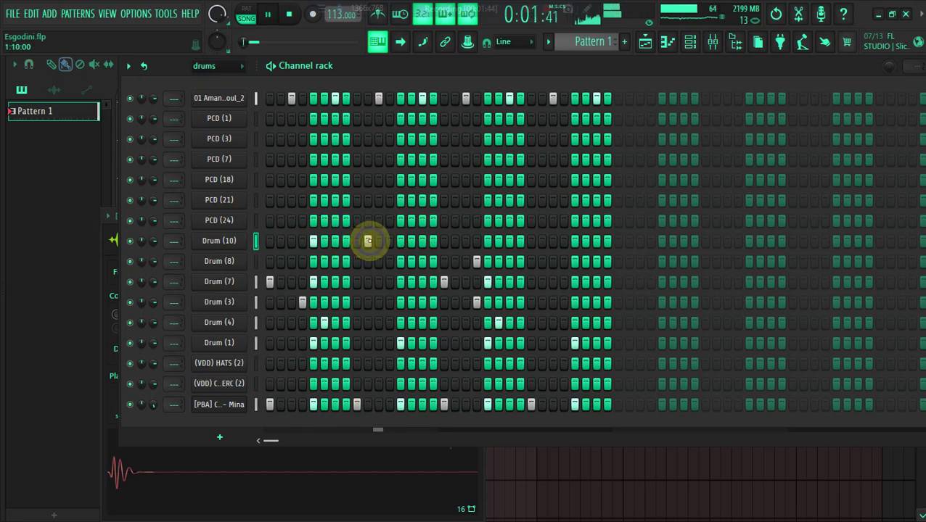
left_click(378, 241)
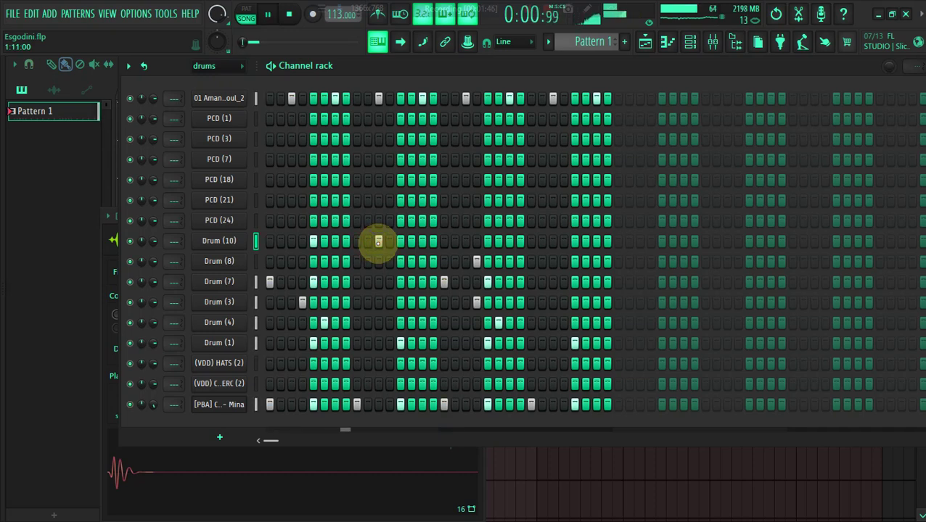
right_click(364, 252)
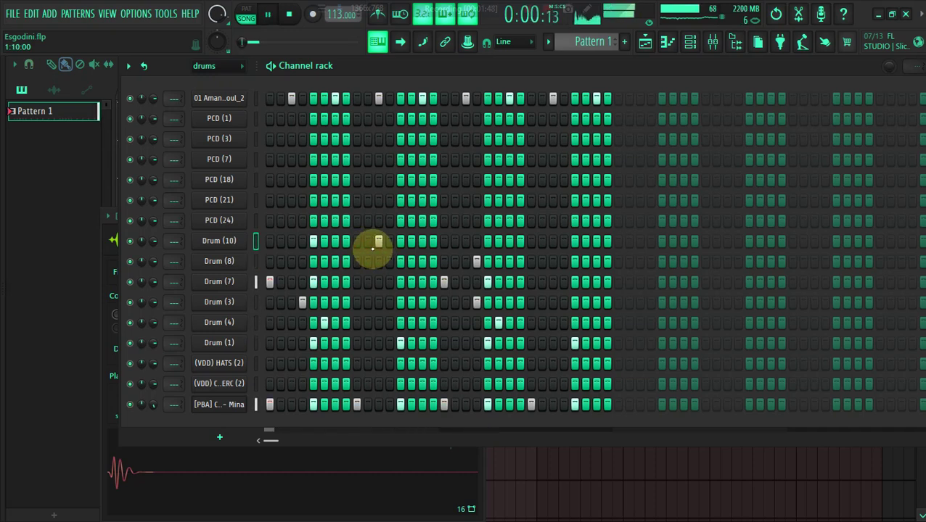
right_click(316, 245)
right_click(378, 242)
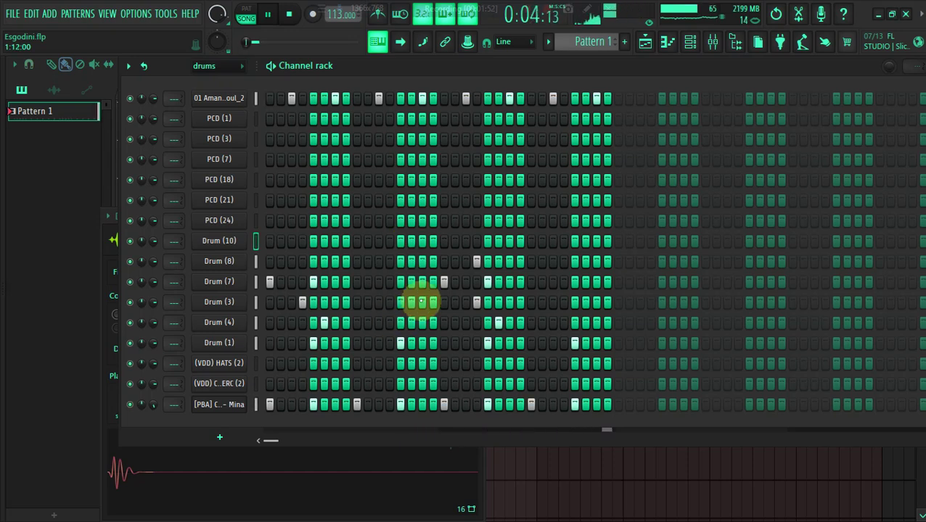
left_click(473, 271)
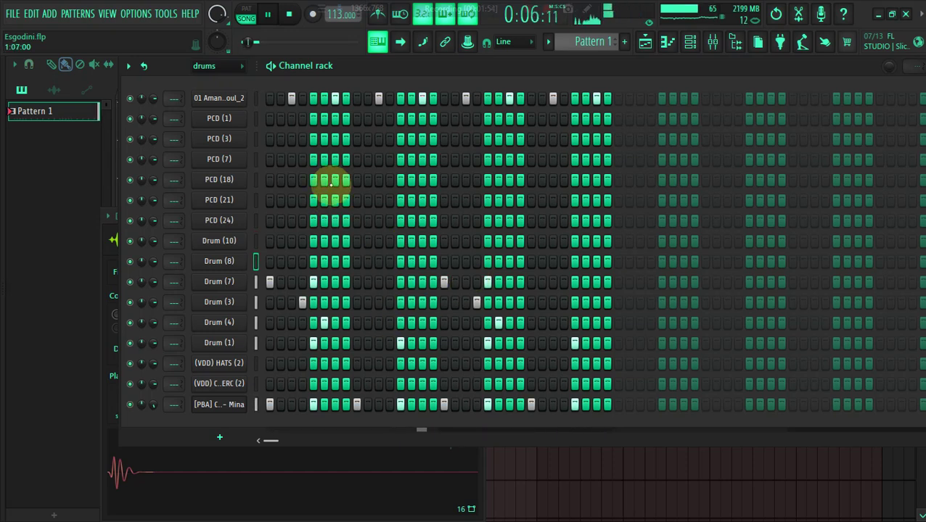
Step: Audition positions for PCD (1) during playback and keep its hits on steps 3 and 19
key("space")
left_click(312, 121)
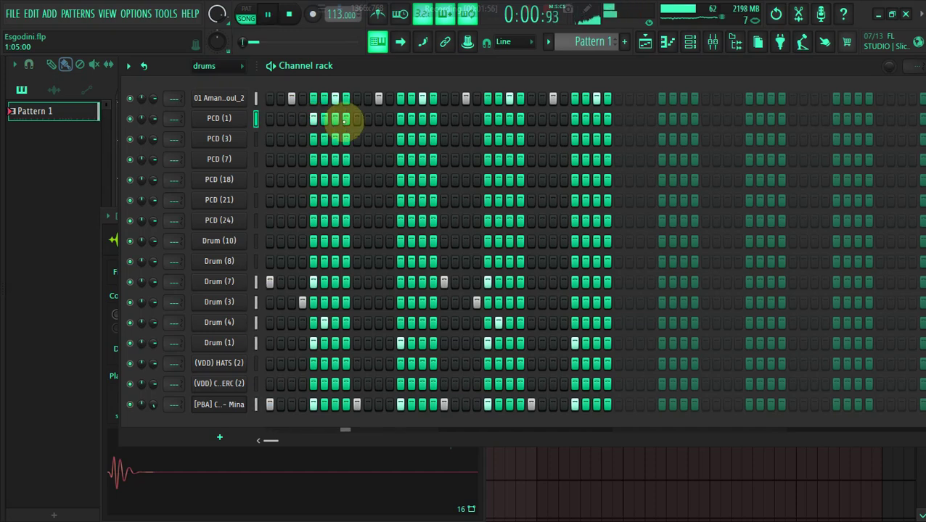
key("space")
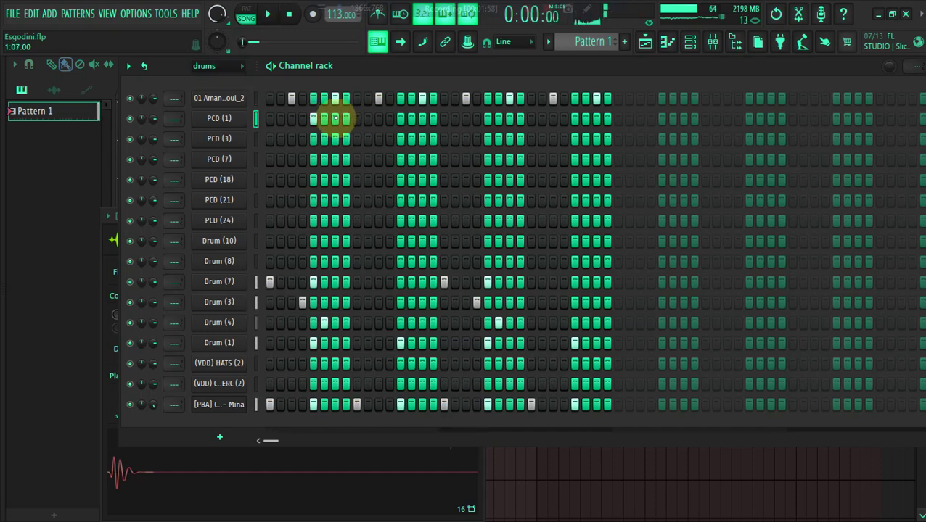
key("space")
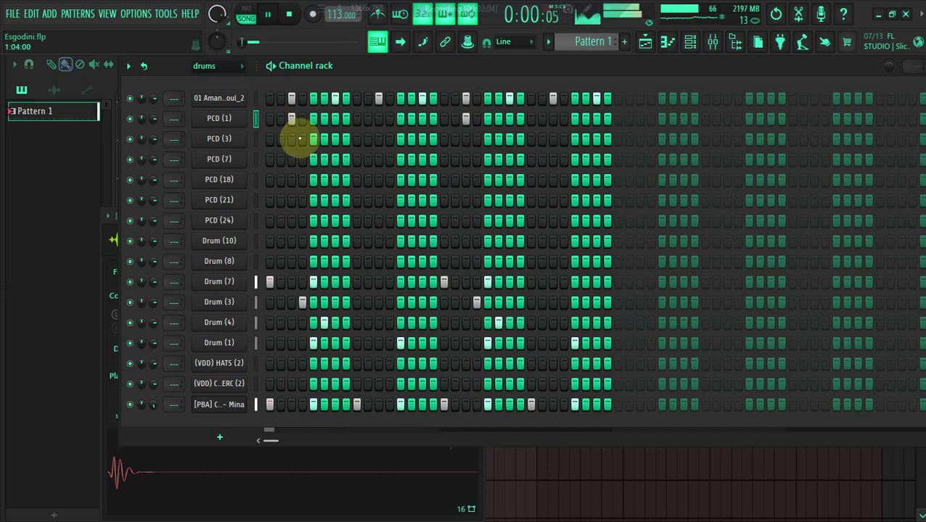
Step: Try PCD (3) on step 5 and clear it, and place PCD (7) hits on steps 5, 11, 21 and 27
left_click(315, 140)
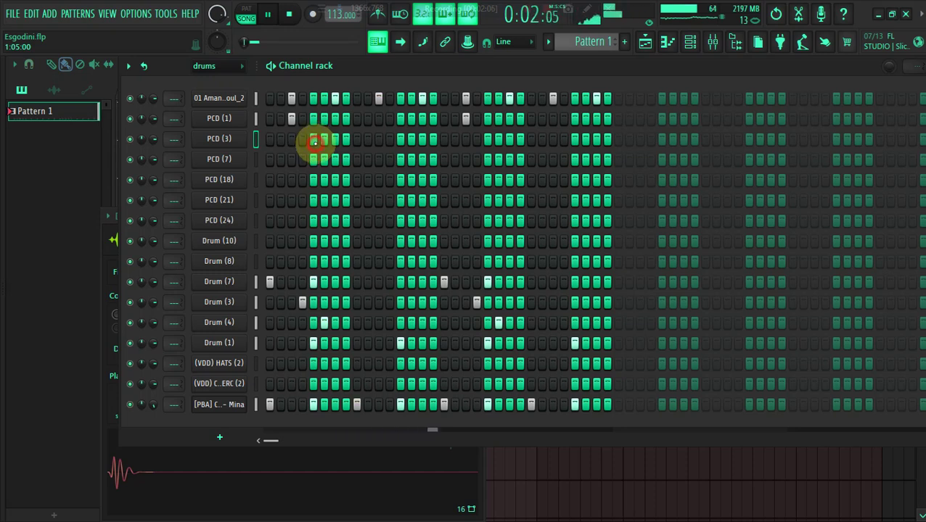
left_click(312, 158)
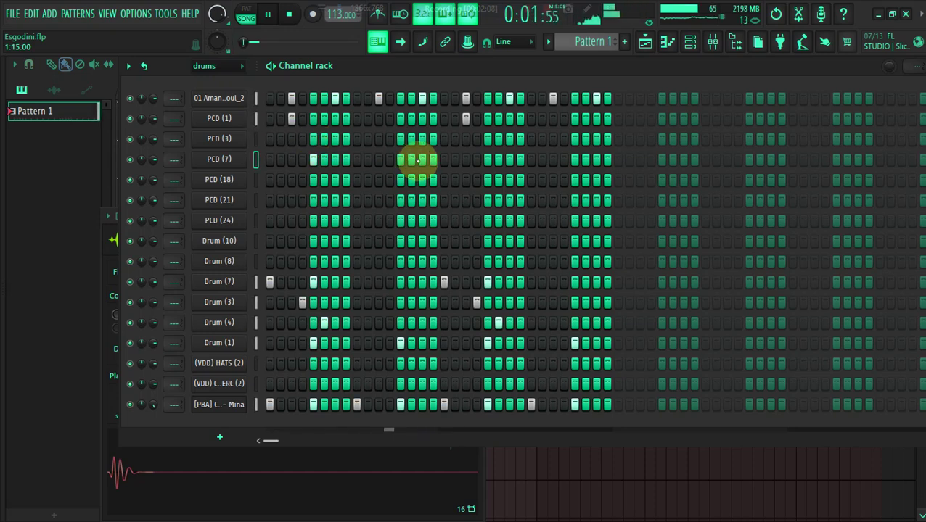
left_click(357, 159)
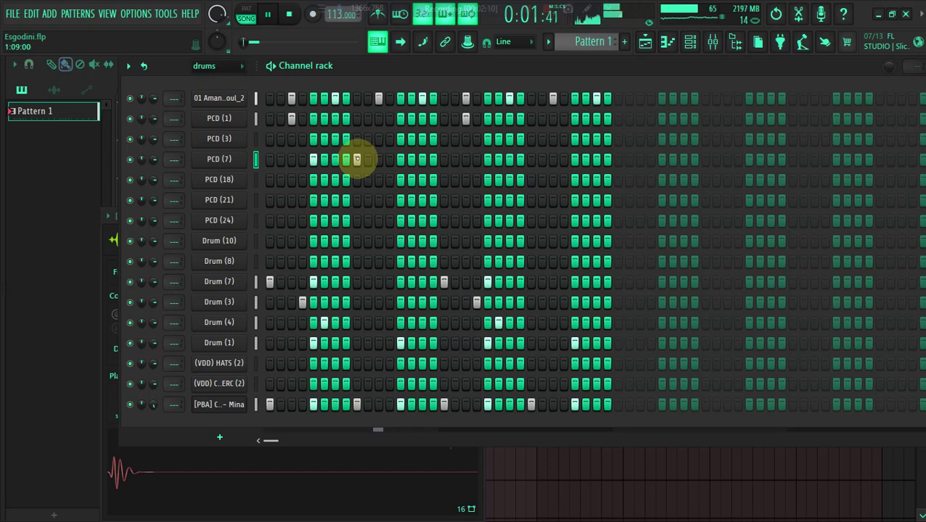
left_click(378, 159)
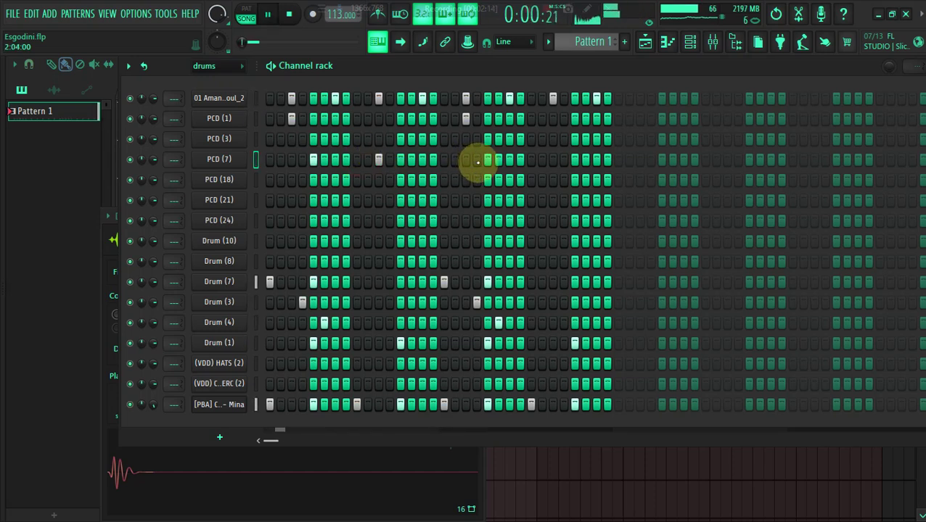
left_click(486, 160)
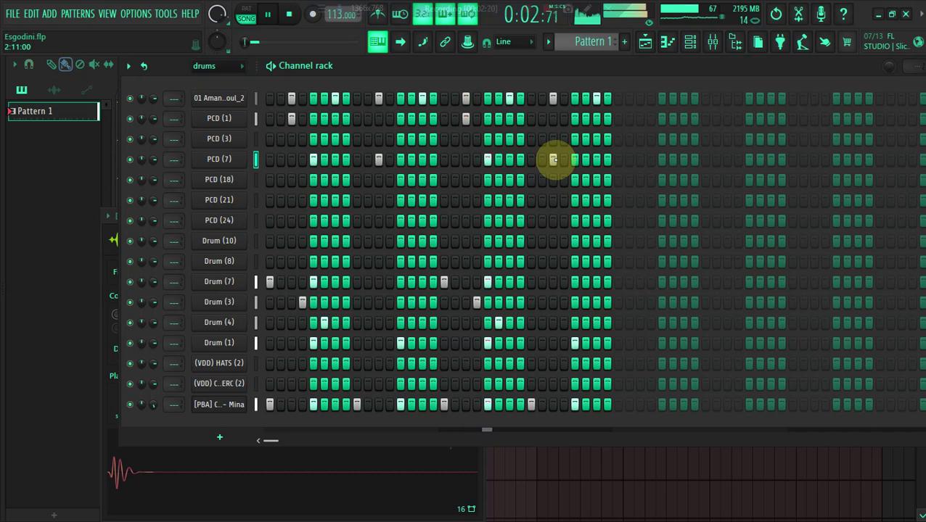
Step: Try a PCD (18) hit on step 8 during playback and clear it
key("space")
left_click(344, 182)
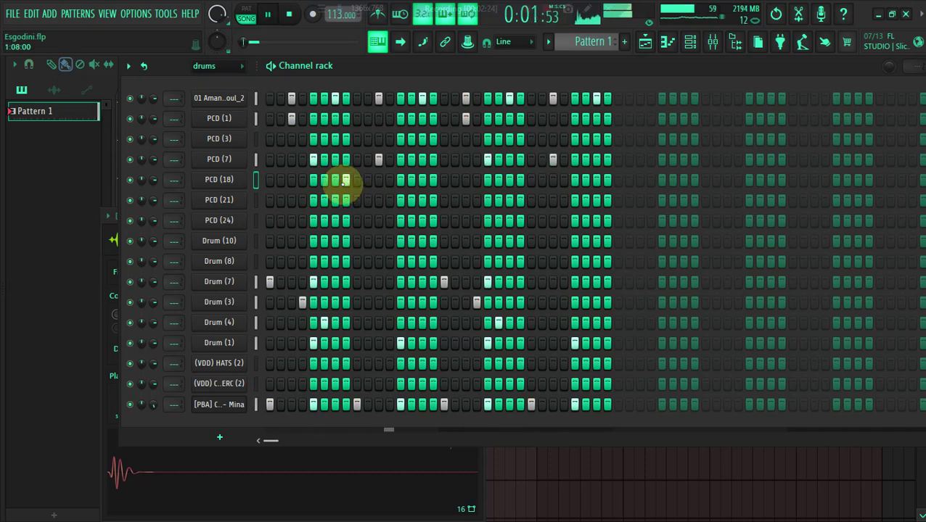
key("space")
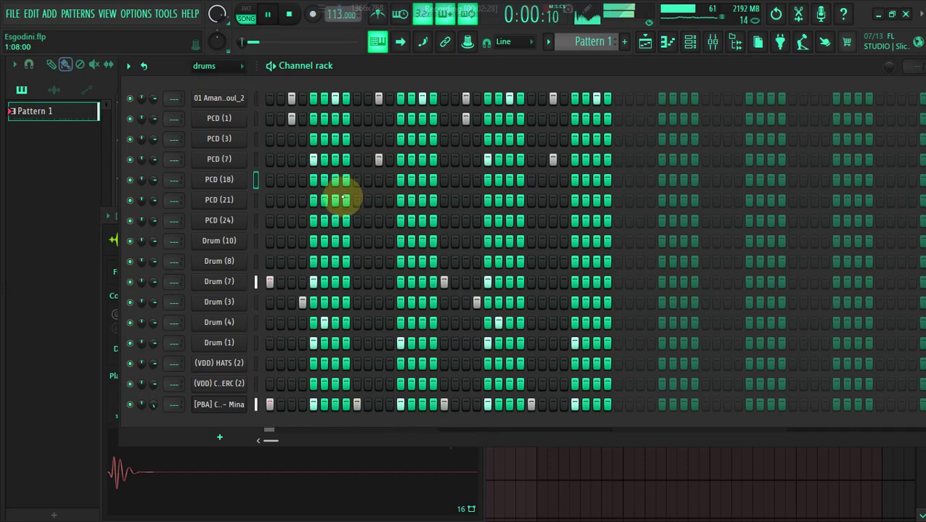
Step: Place PCD (21) hits on steps 7, 15, 23 and 31
left_click(335, 201)
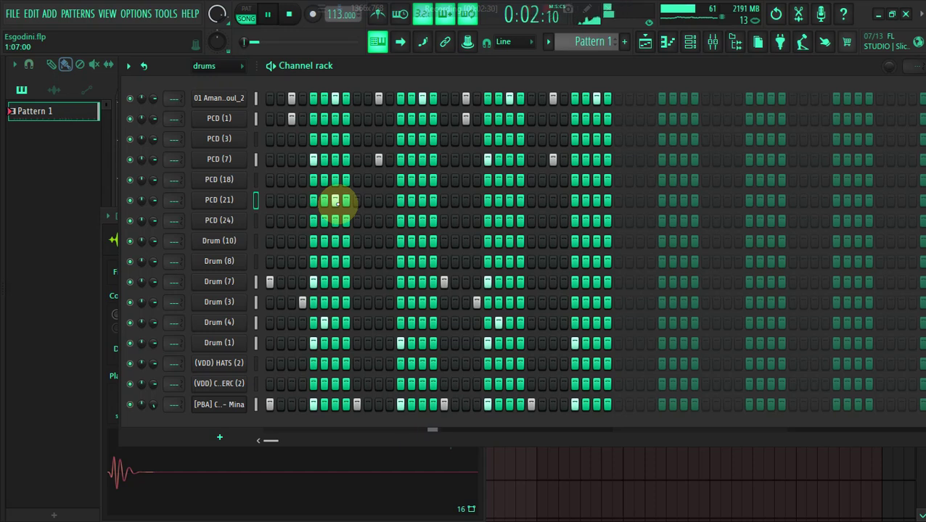
left_click(423, 202)
left_click(519, 200)
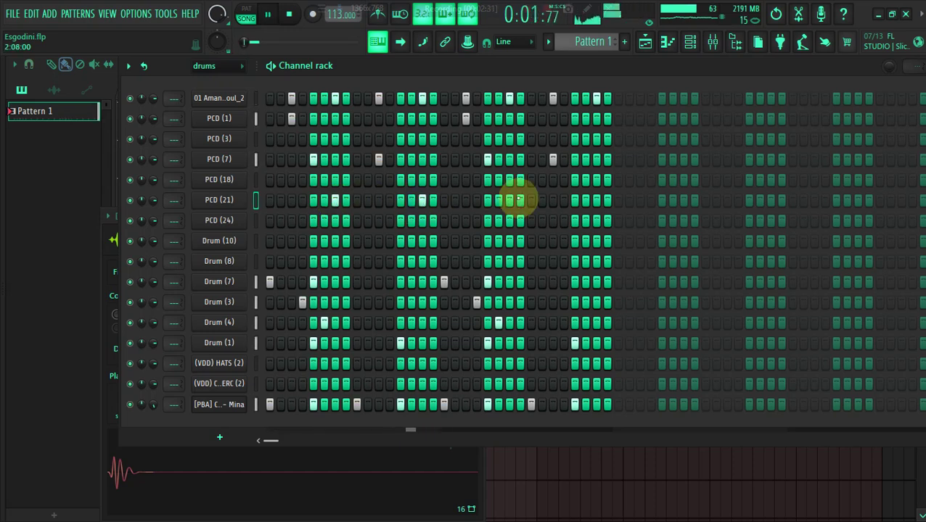
left_click(595, 199)
right_click(595, 200)
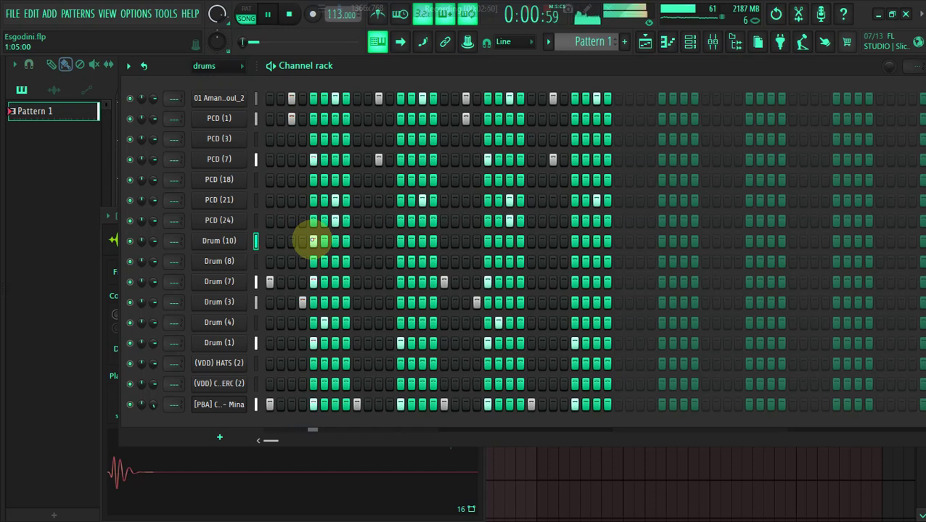
Step: Place PCD (24) hits on steps 7 and 23 and Drum (10) hits on steps 5 and 21, and clear the trial hits on Drum (8)
left_click(486, 241)
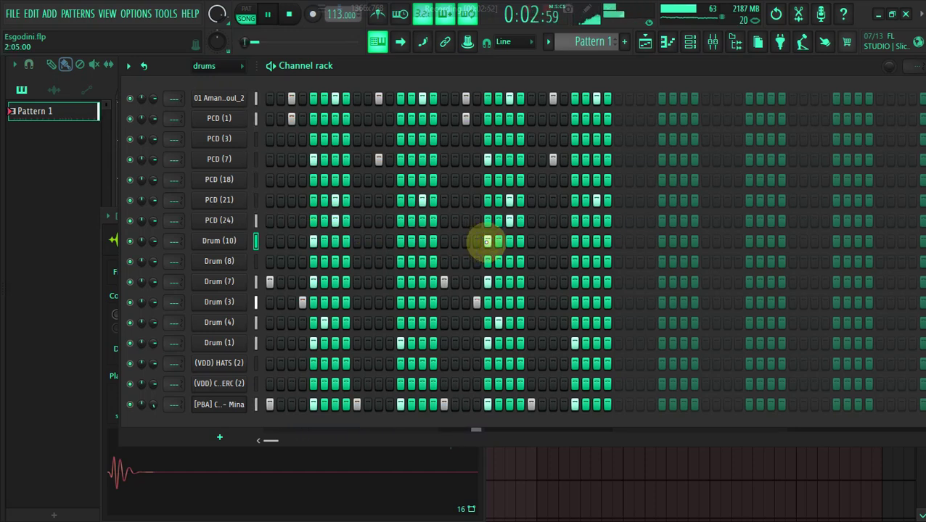
left_click(353, 262)
mouse_move(354, 262)
left_mouse_down()
mouse_move(336, 262)
mouse_move(392, 262)
mouse_move(334, 262)
left_mouse_up()
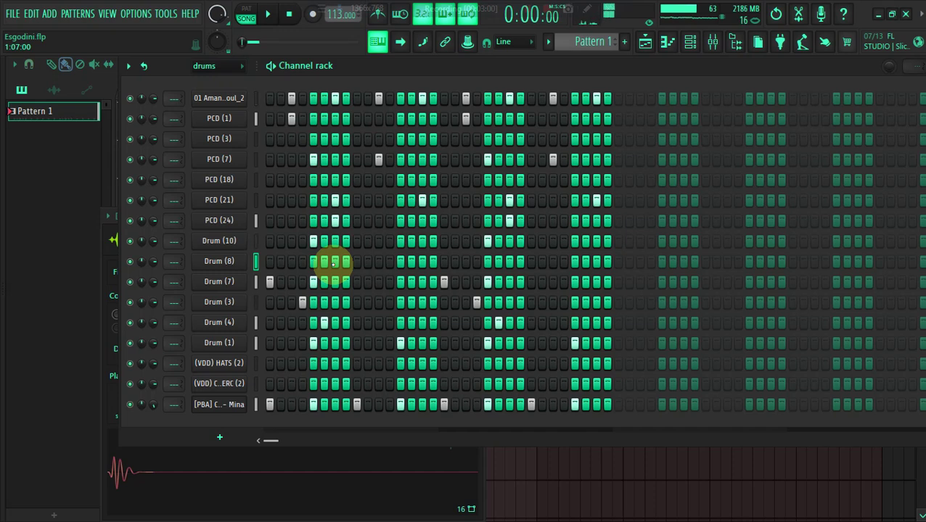
Step: Restart playback and place (VDD) HATS (2) hits on steps 3, 7, 11, 15, 19, 23, 27 and 31
key("space")
left_click(290, 364)
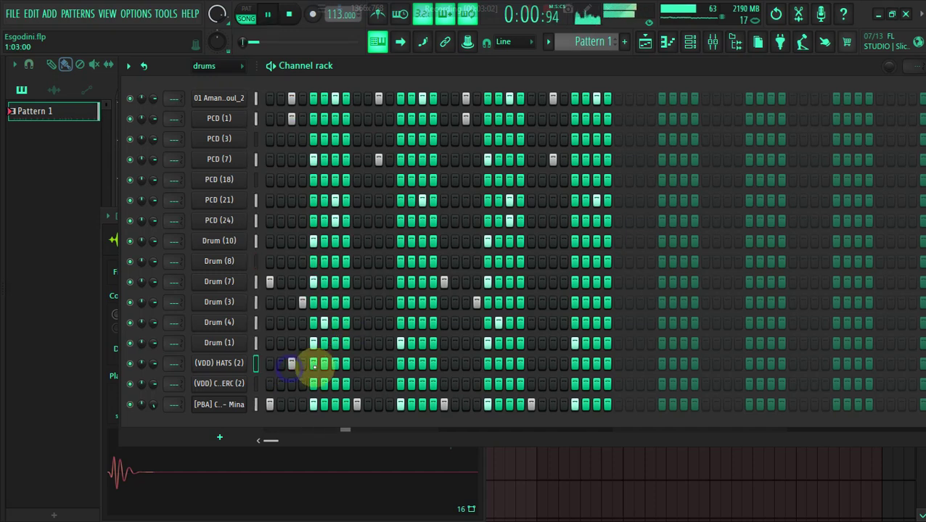
left_click(378, 363)
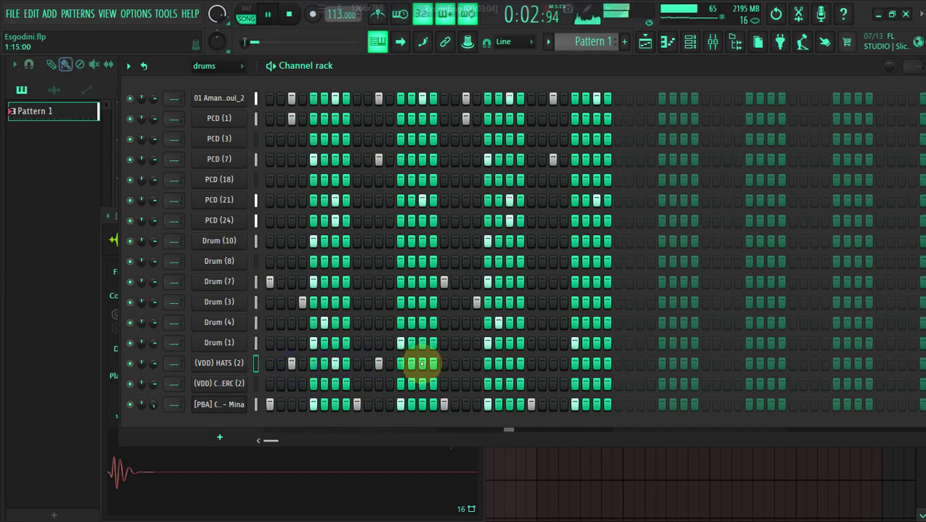
left_click(465, 364)
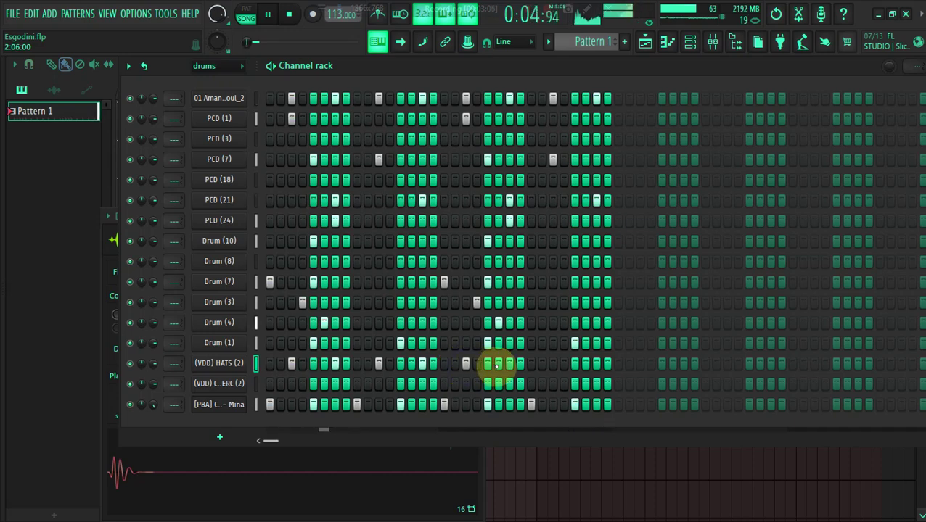
left_click(553, 364)
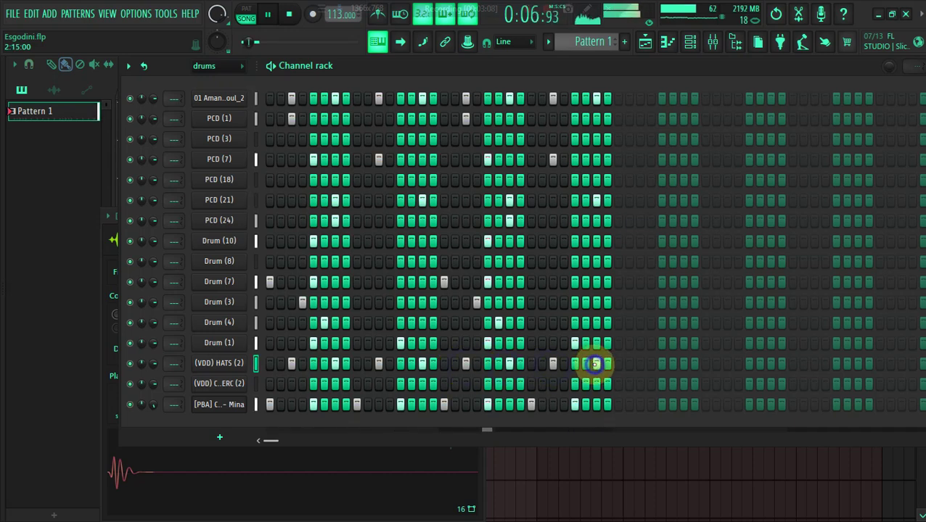
Step: Audition positions for (VDD) CIK PERC (2) during playback and keep its hits on steps 3, 11, 19 and 27
left_click(292, 383)
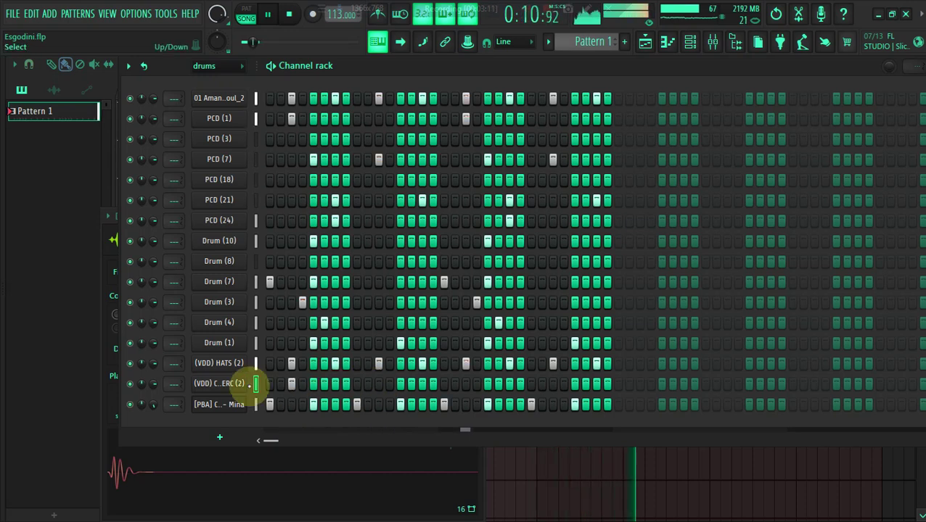
left_click(232, 384)
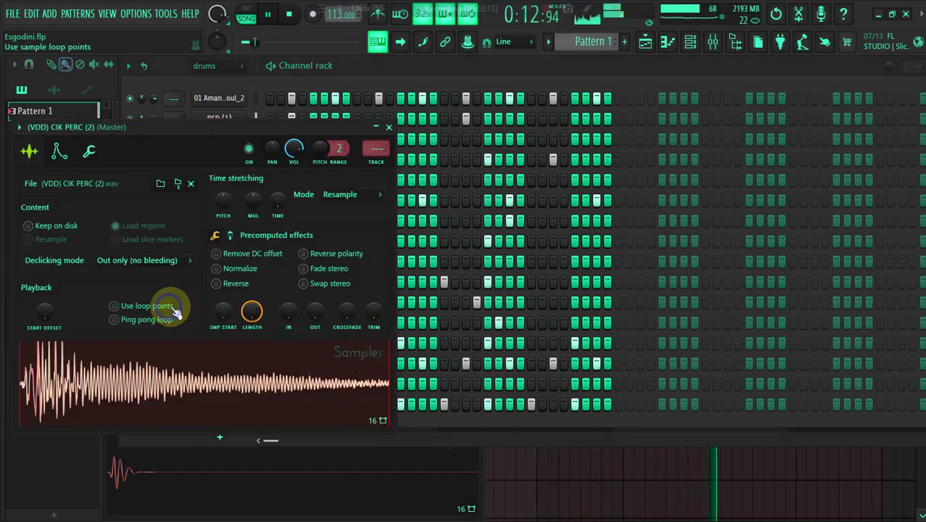
left_click(470, 66)
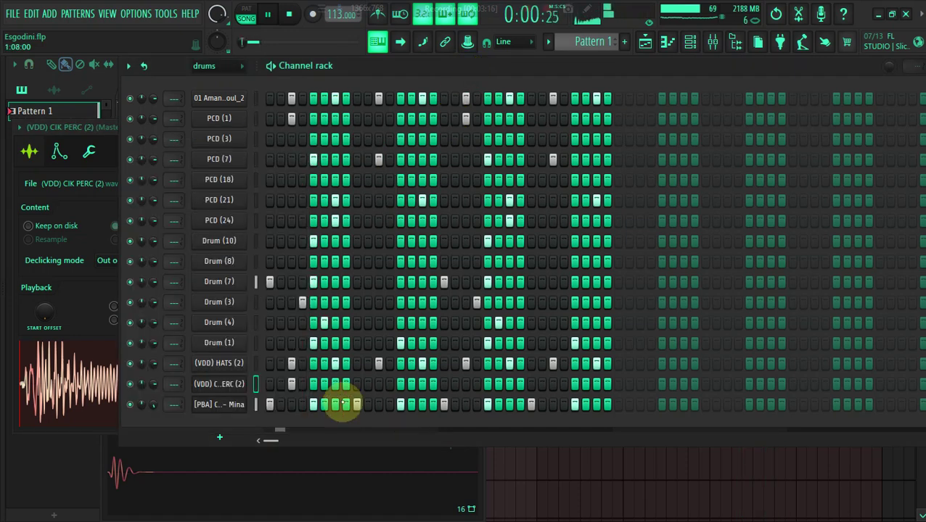
left_click(345, 384)
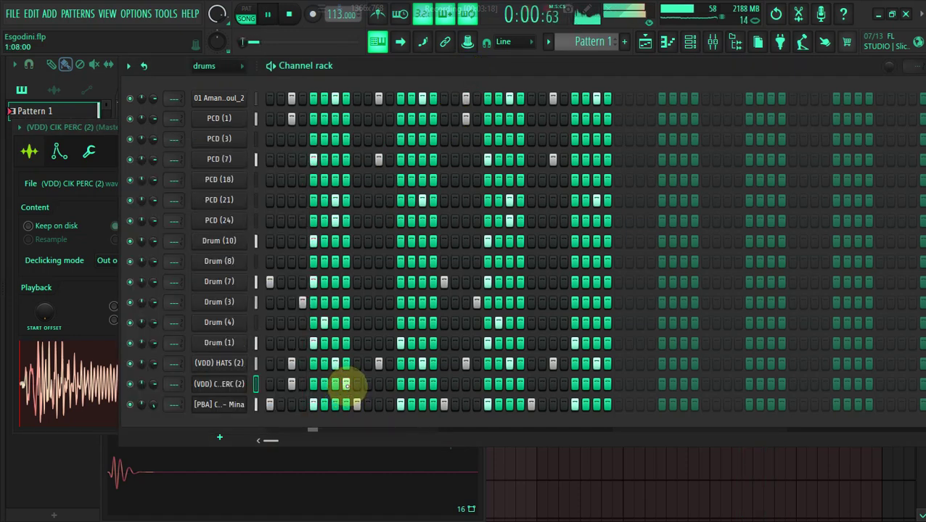
key("space")
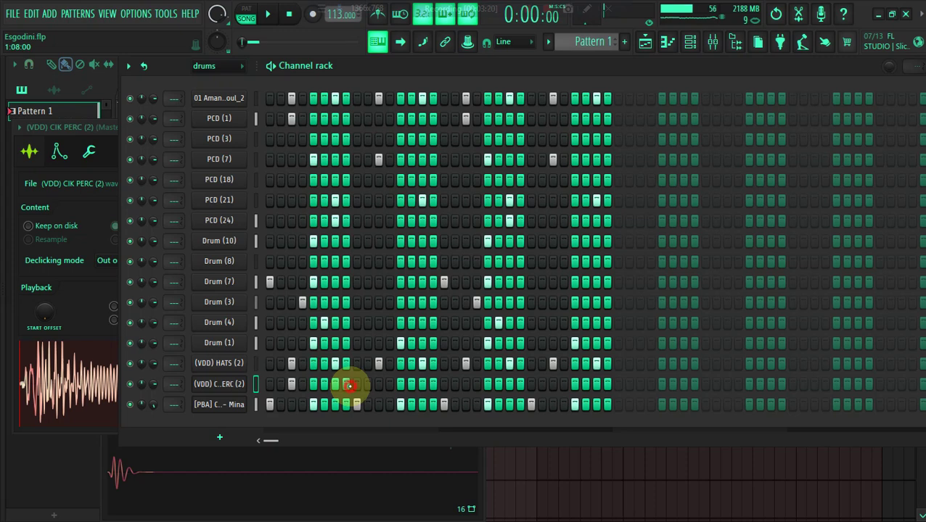
key("space")
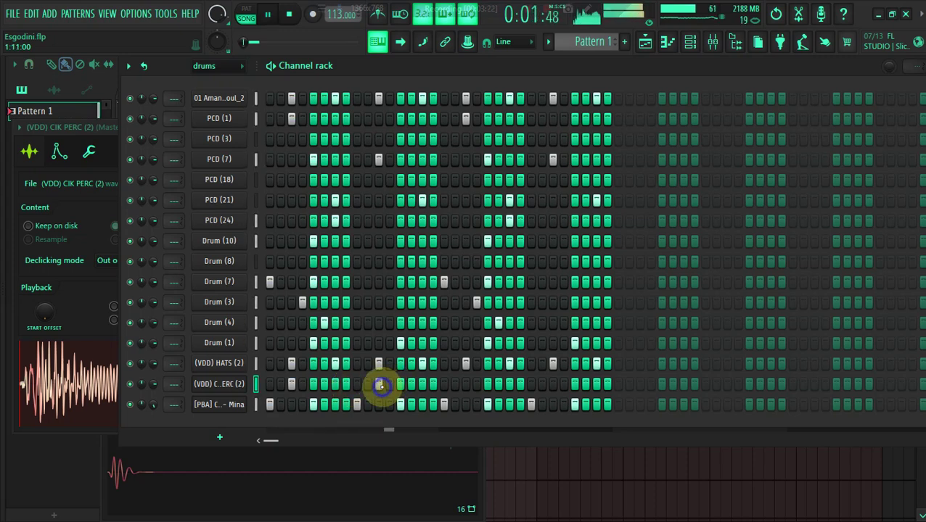
left_click(466, 385)
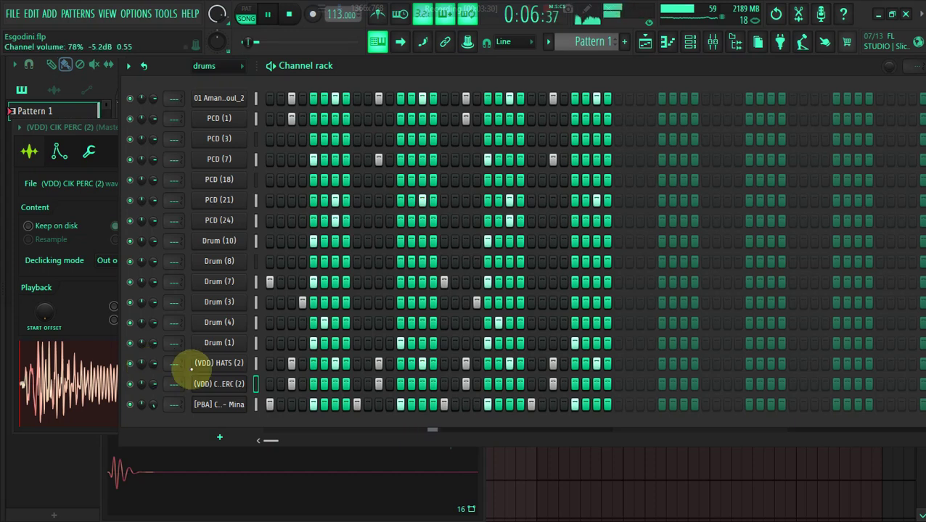
Step: Set the (VDD) HATS (2) sample's fade-in to about 18% and normalize the 01 Amantombazane sample
left_click(210, 374)
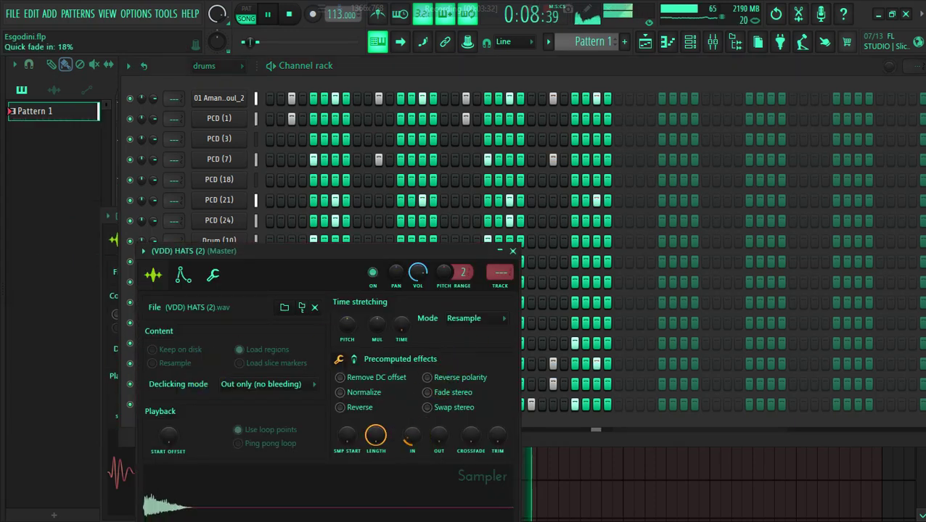
left_click(415, 62)
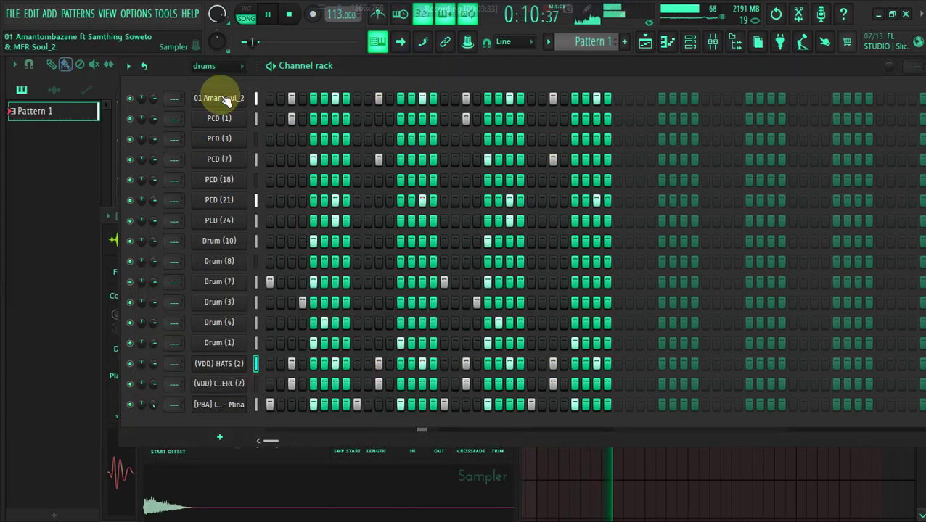
left_click(209, 97)
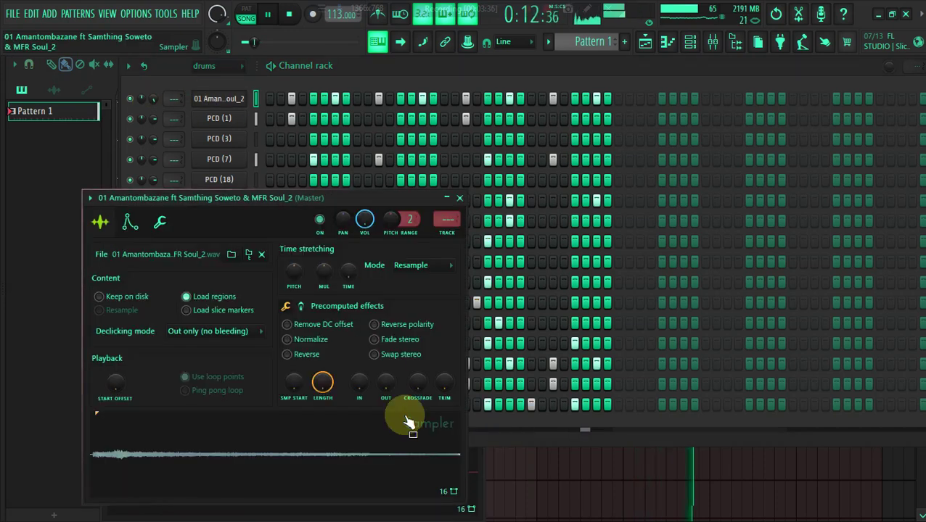
left_click(313, 339)
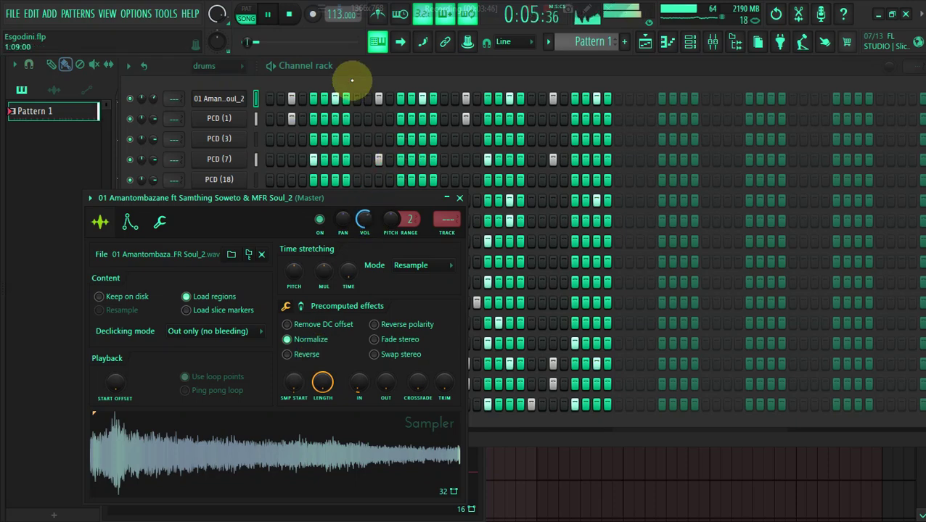
left_click(353, 70)
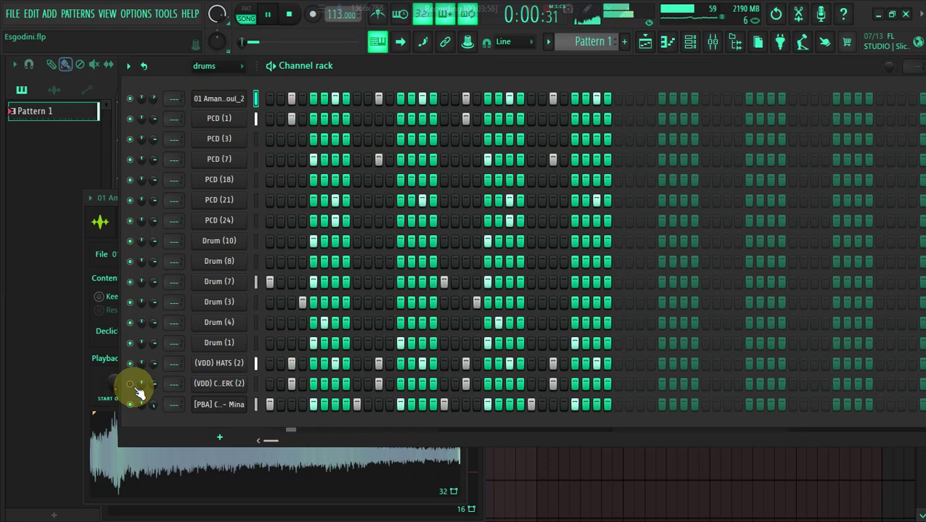
Step: Set the (VDD) CIK PERC (2) sample's fade-out to about 34% and add a slight fade-in
left_click(206, 392)
left_click_drag(315, 312, 301, 237)
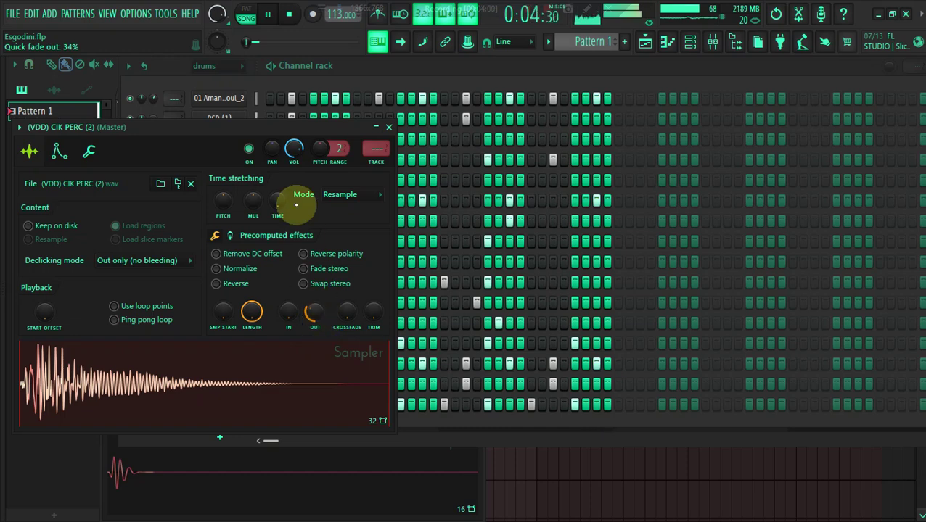
left_click(493, 97)
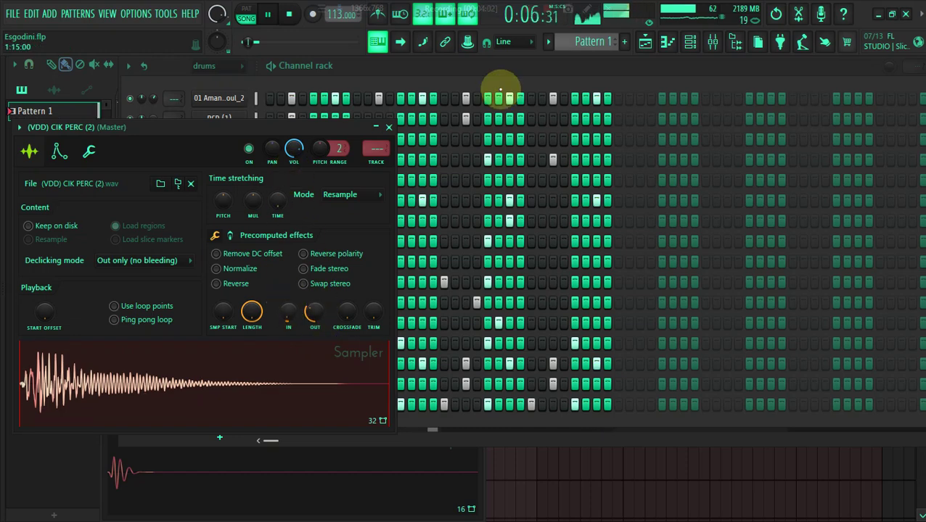
Step: Route the (VDD) CIK PERC (2) channel to mixer track 2 and load Hyper Chorus in its first effect slot
left_click(372, 161)
left_click(828, 110)
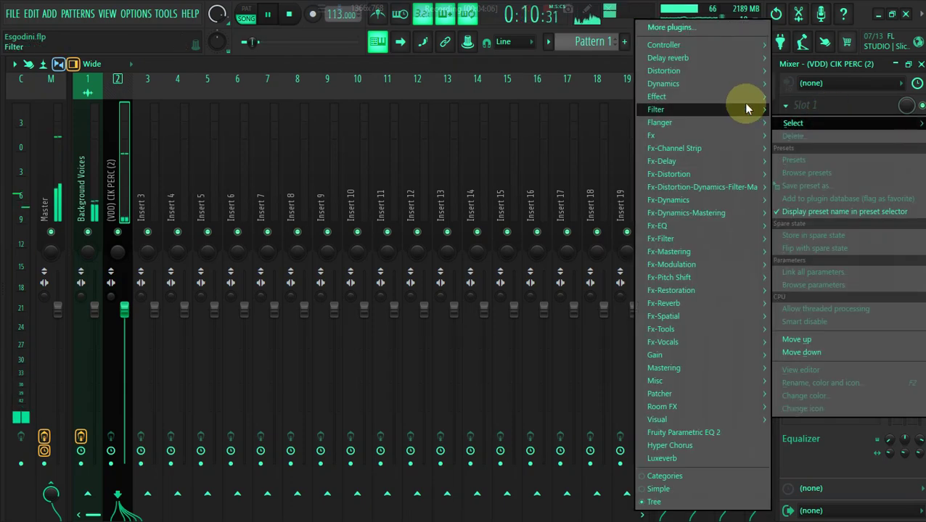
left_click(678, 441)
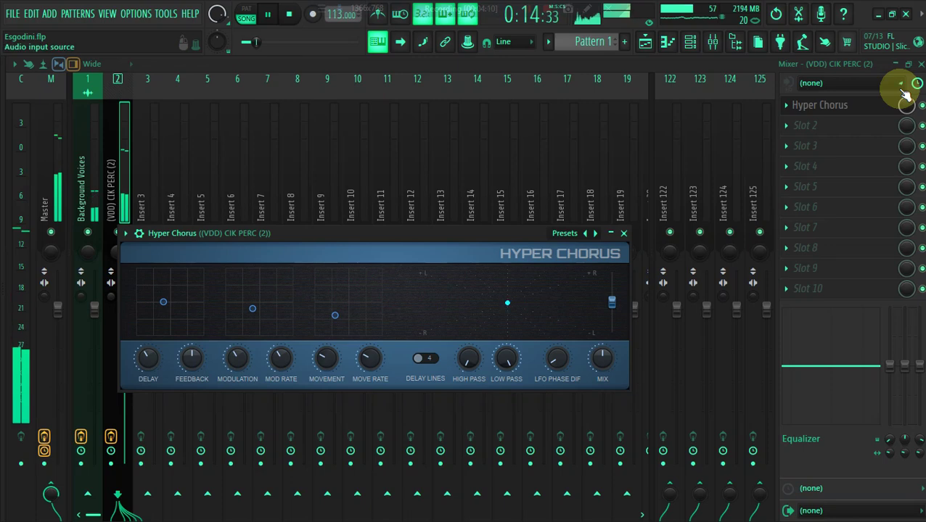
Step: Load Fruity Delay 3 in the second effect slot of the (VDD) CIK PERC (2) mixer track
left_click(842, 125)
mouse_move(693, 99)
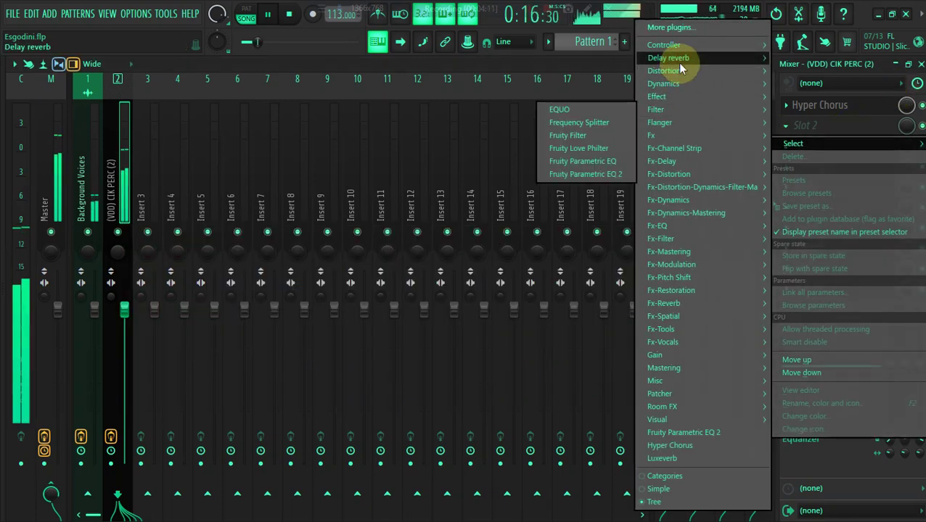
mouse_move(677, 61)
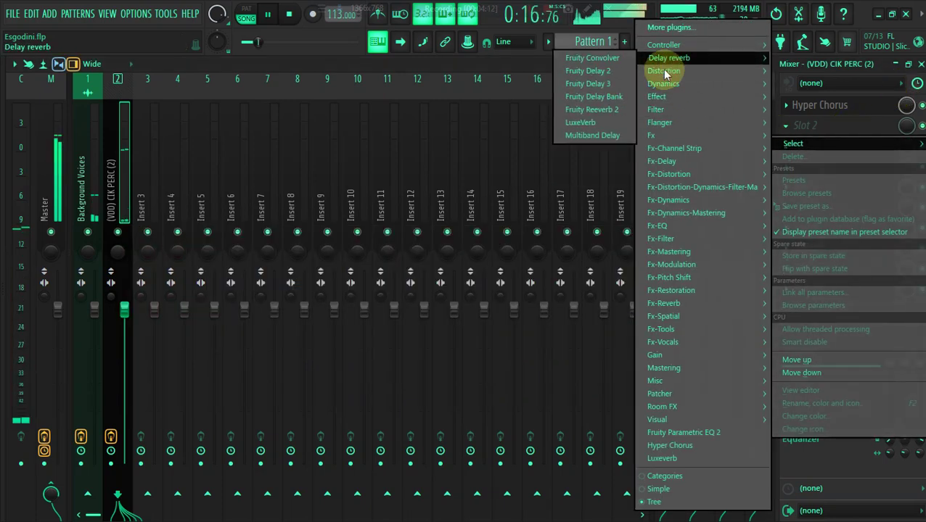
left_click(604, 84)
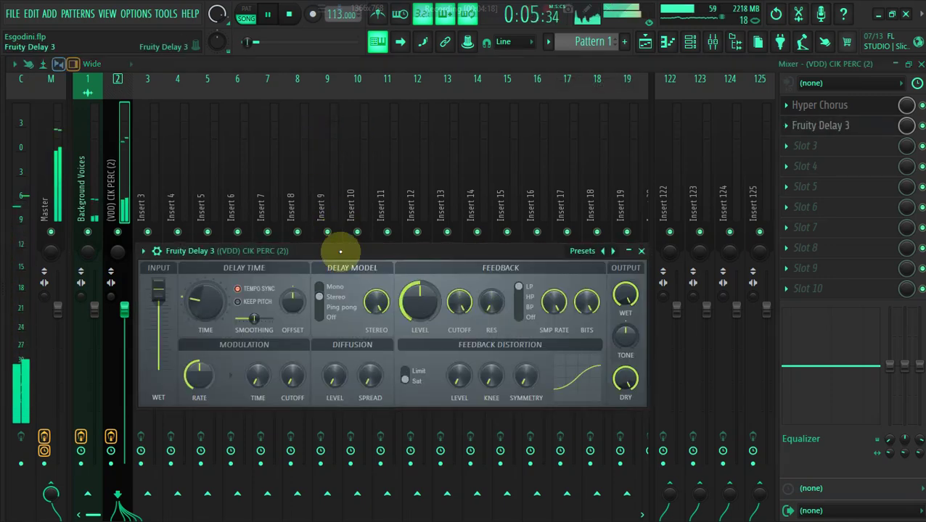
Step: Lower the feedback and wet levels of Fruity Delay 3 and set its feedback distortion level to about 19.5%
left_click_drag(340, 252, 370, 219)
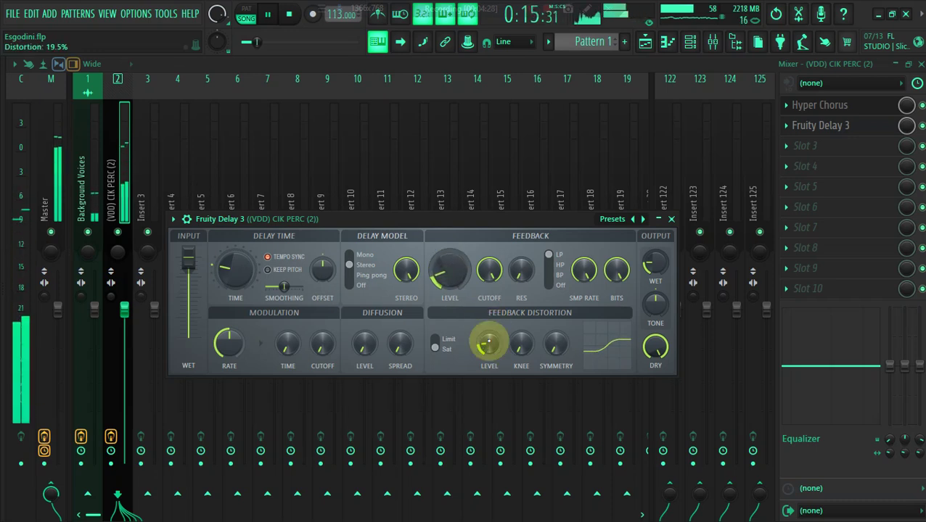
Step: Mute the PCD (24) channel in the channel rack and delete it
left_click(650, 42)
left_click(690, 42)
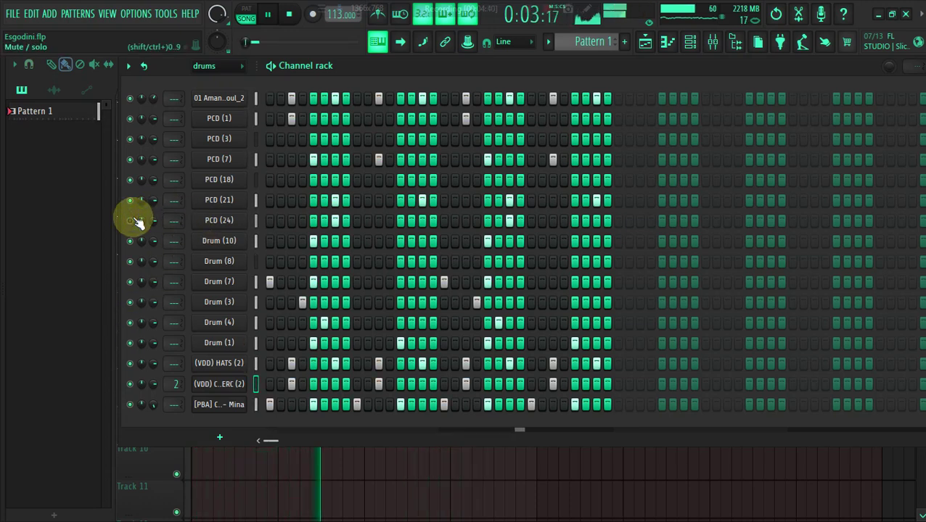
right_click(216, 219)
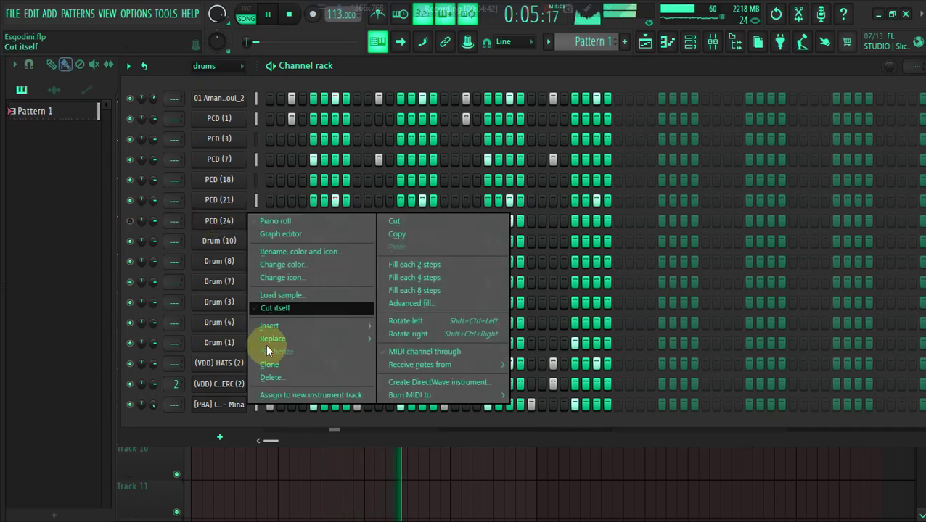
left_click(275, 377)
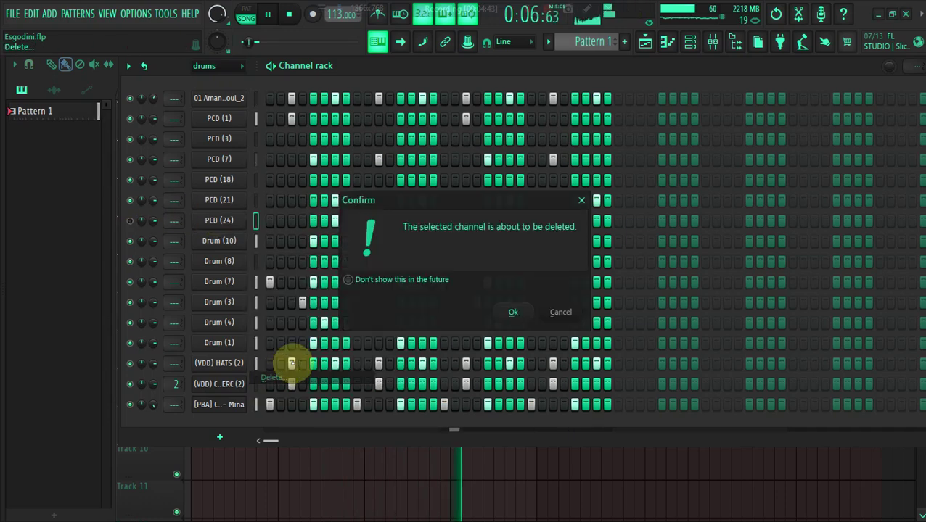
left_click(508, 313)
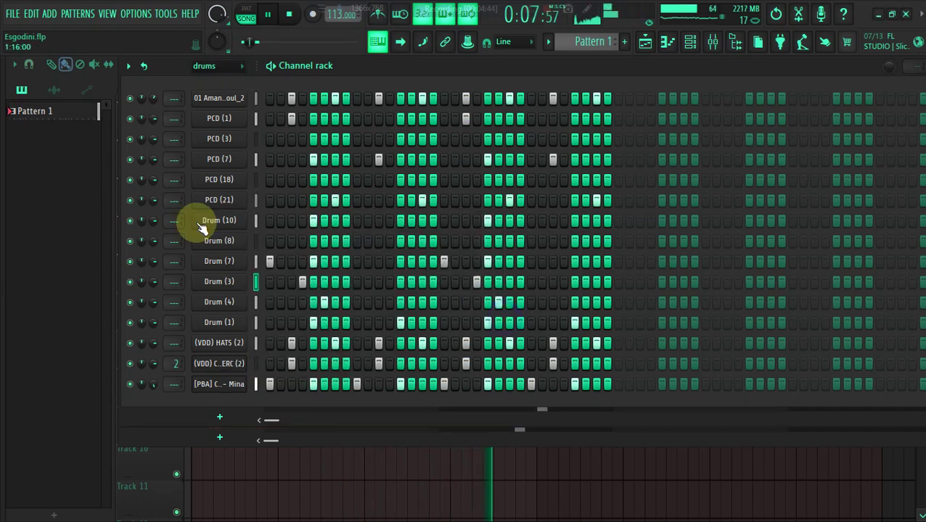
Step: Place the TR_LOOP_[1] clip at bar 1 of Track 6 in the playlist and play it soloed
left_click(645, 45)
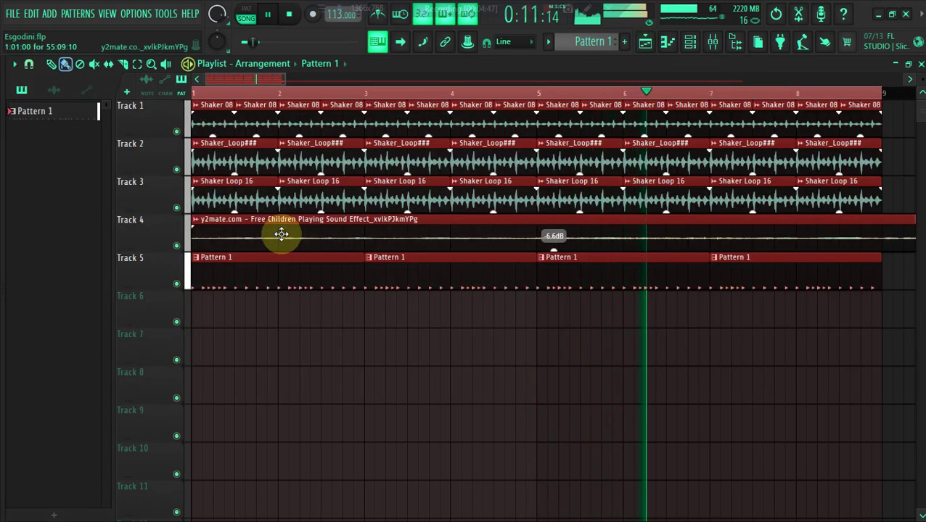
left_click(563, 114)
key("space")
left_click(73, 118)
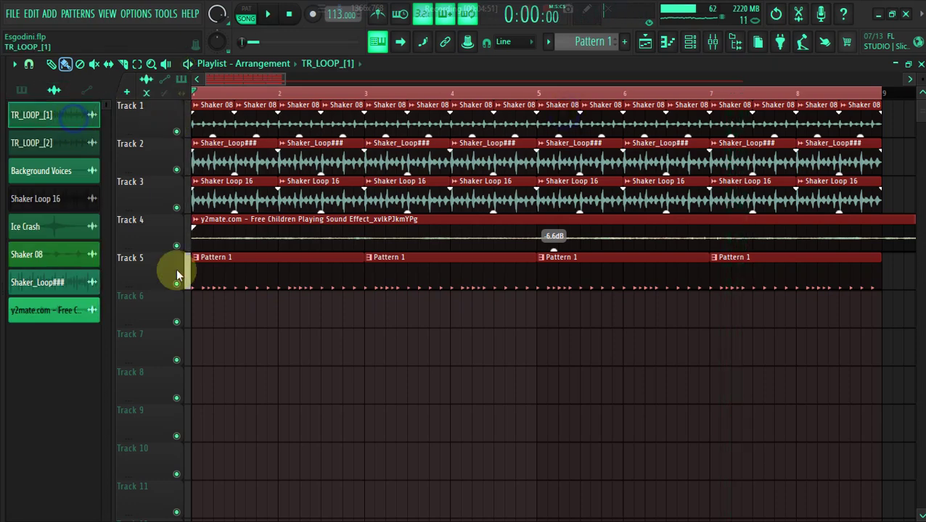
left_click(197, 310)
right_click(177, 322)
key("space")
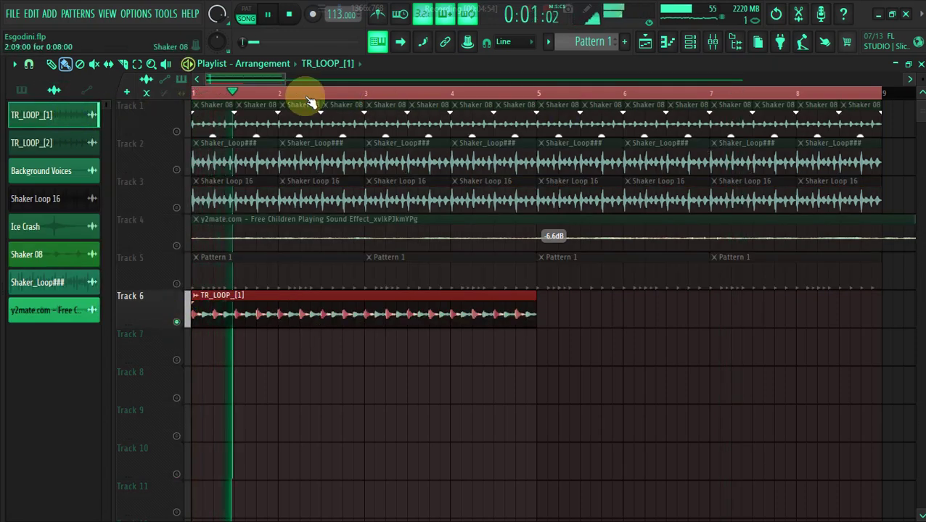
Step: Slice the TR_LOOP_[1] clip on Track 6 at beats 2 and 3 of bar 1
left_click_drag(285, 78, 218, 78)
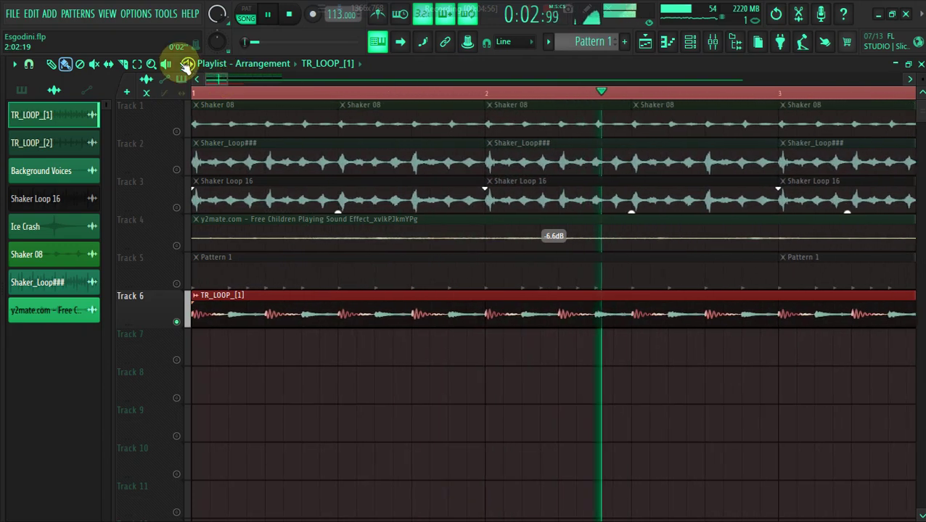
left_click(122, 64)
key("space")
key("space")
key("space")
left_click(269, 304)
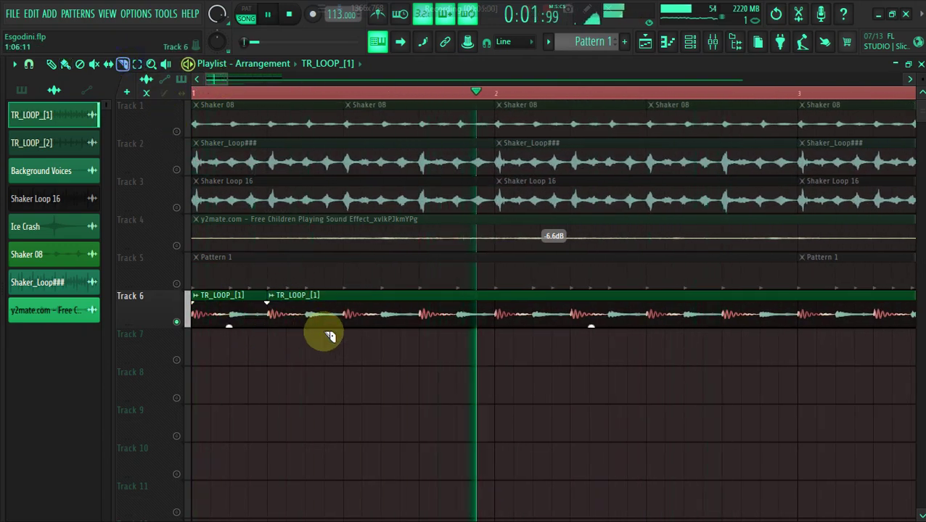
left_click(343, 308)
Step: Delete the TR_LOOP_[1] pieces before and after the beat 2 slice, keeping only that one-beat slice
left_click(66, 64)
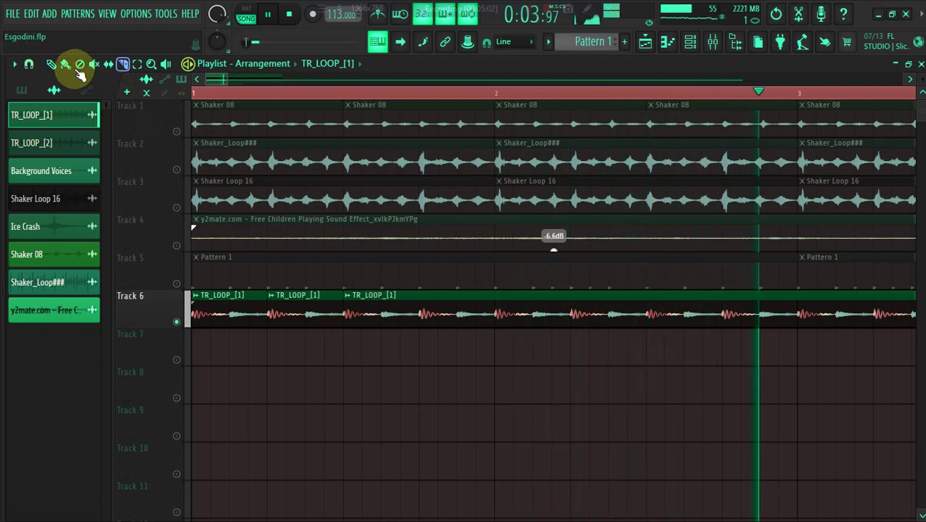
left_click(241, 314)
right_click(407, 324)
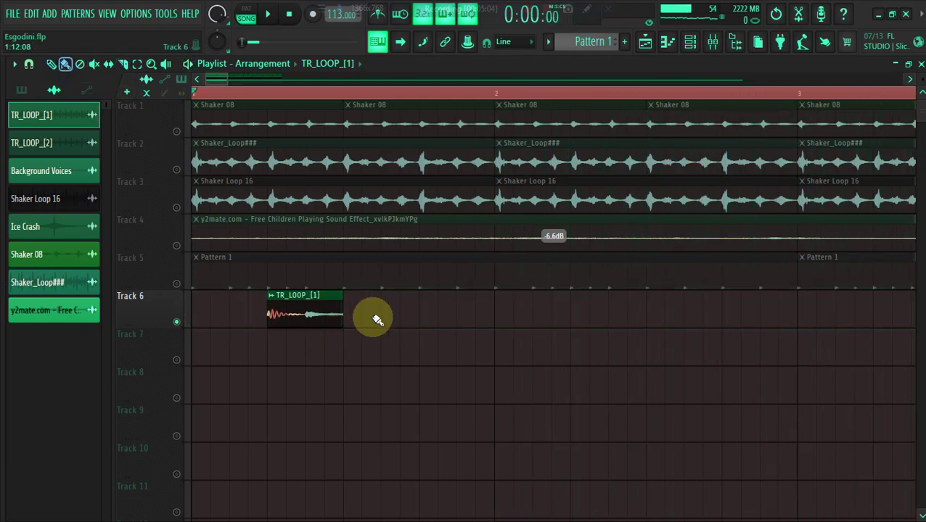
Step: Place copies of the TR_LOOP_[1] slice on beat 4 of bar 1 and on beats 2 and 4 of bar 2
left_click(427, 321)
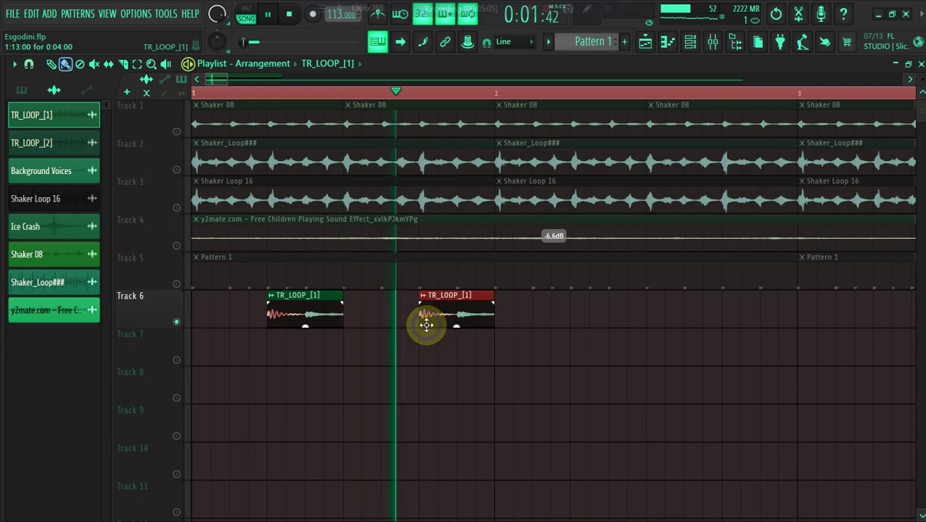
left_click(575, 317)
left_click(725, 320)
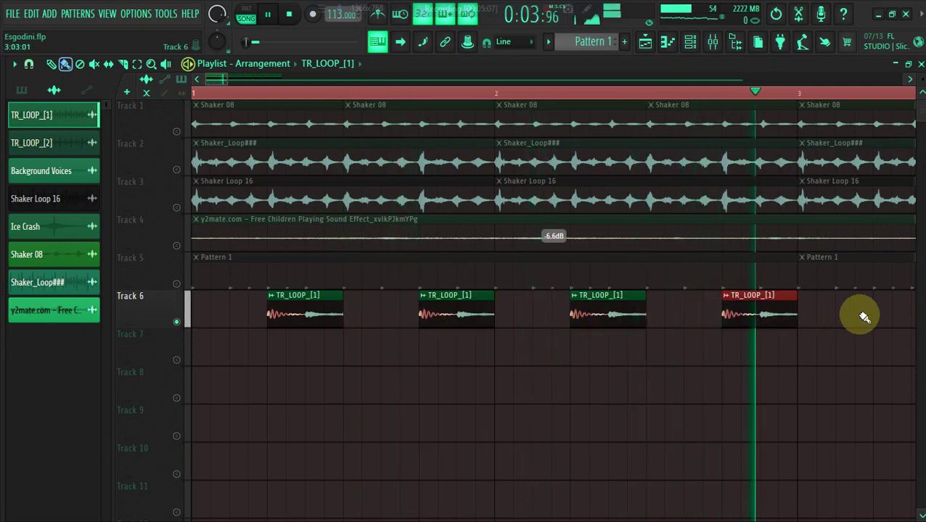
Step: Turn off the Track 6 solo so all tracks sound, and set the playback loop to bars 1 to 4
left_click(260, 94)
left_click_drag(226, 78, 320, 80)
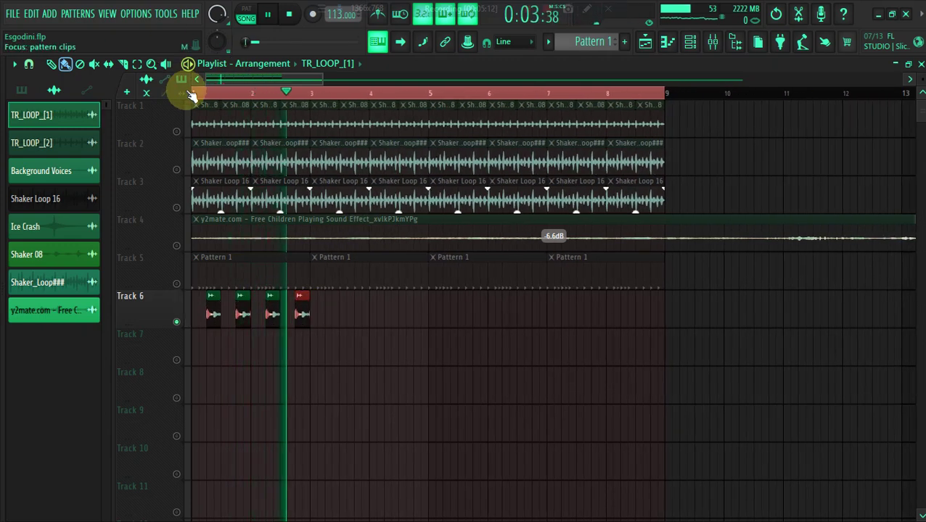
left_click(177, 137)
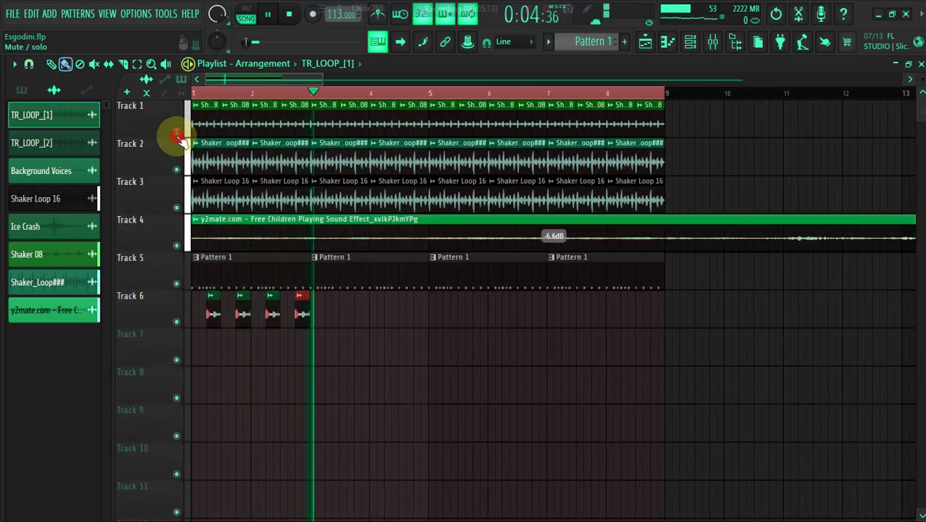
left_click(432, 94)
left_click_drag(433, 94, 46, 73)
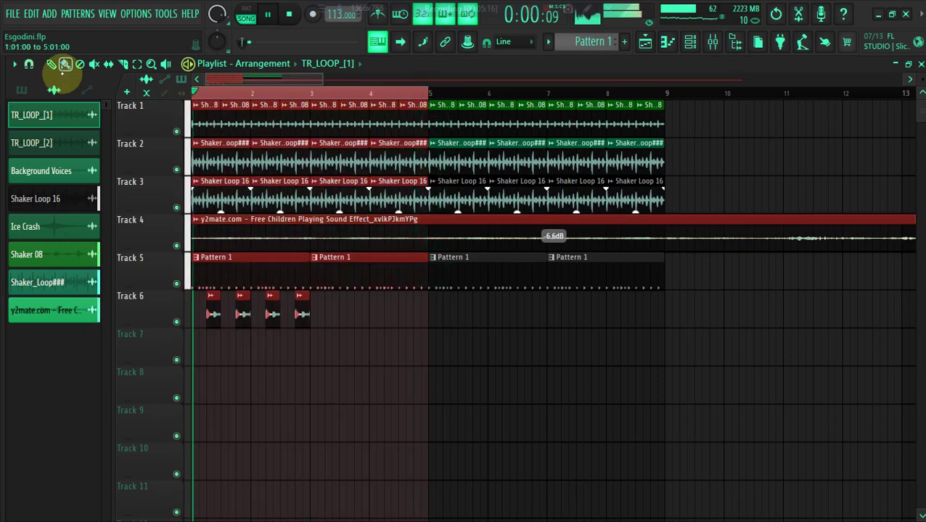
Step: Repeat the TR_LOOP_[1] slices on beats 2 and 4 of bars 3 and 4 on Track 6
left_click(136, 65)
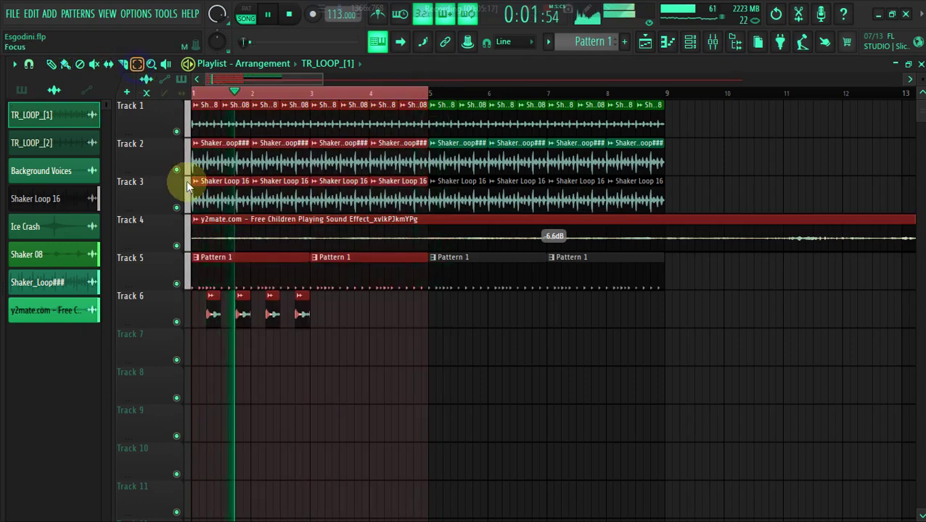
left_click(201, 301)
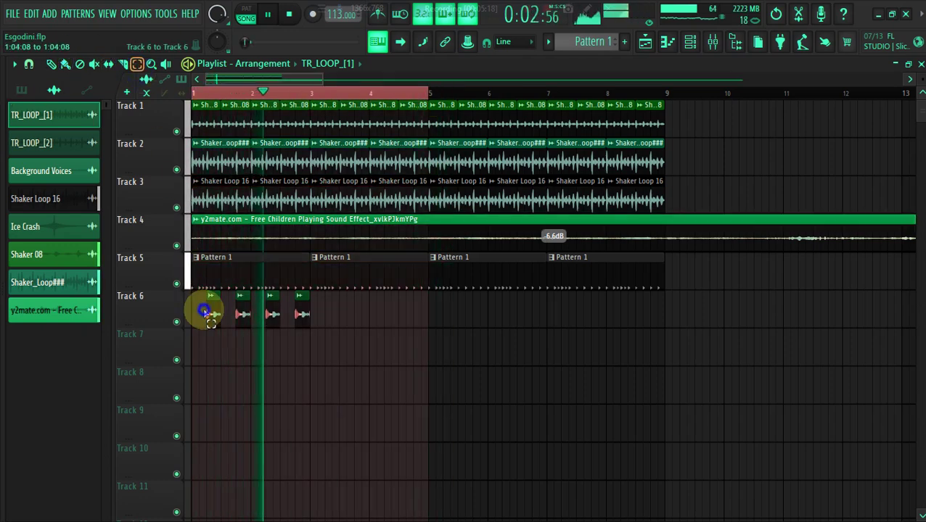
left_click(63, 64)
left_click_drag(241, 314, 358, 314)
left_click(337, 358)
left_click_drag(294, 78, 248, 64)
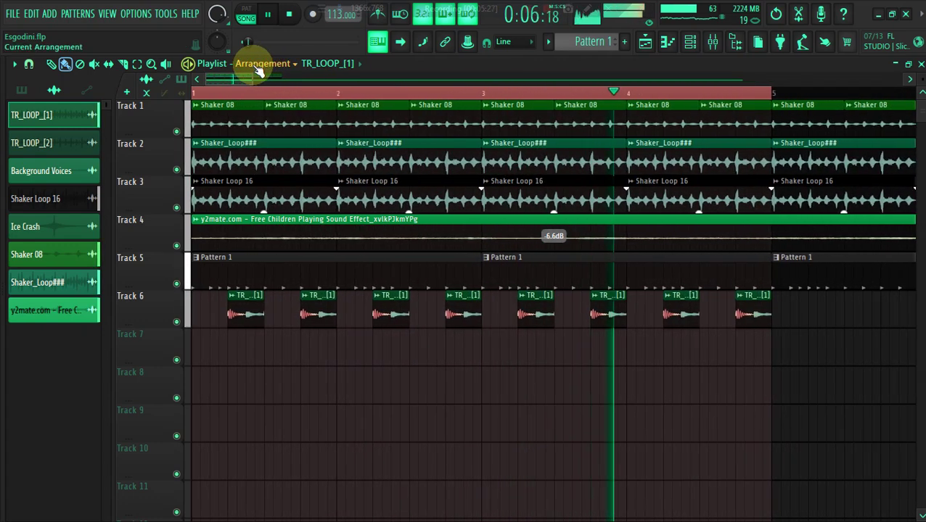
Step: Place the TR_LOOP_[2] clip at bar 1 of Track 7 and play the arrangement
left_click(57, 144)
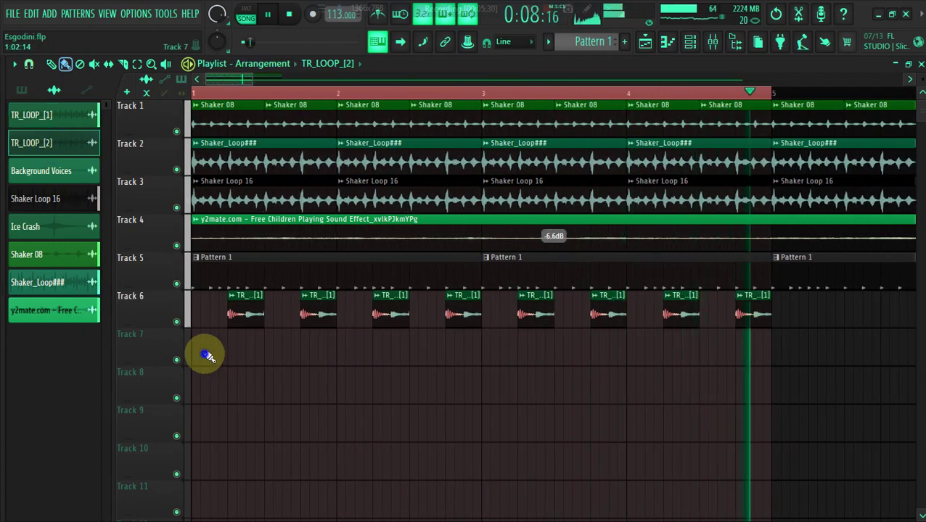
left_click(207, 356)
key("space")
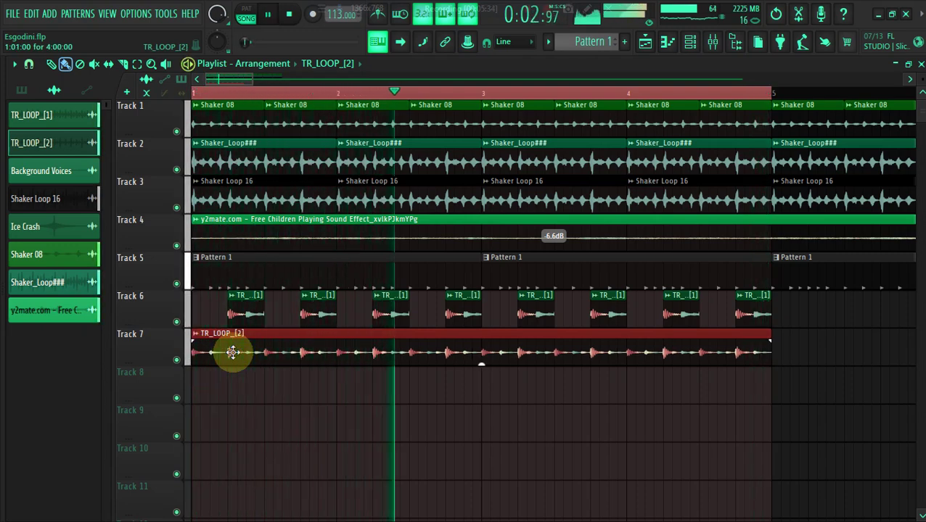
Step: Listen to the loop with the Pattern 1 track muted, unmute it, and replay from the start
left_click(177, 284)
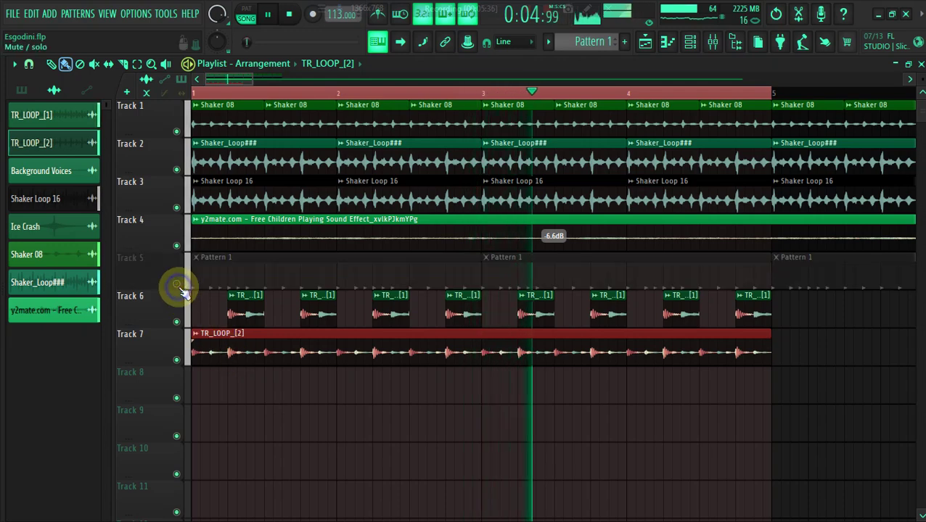
left_click(177, 285)
key("space")
key("space")
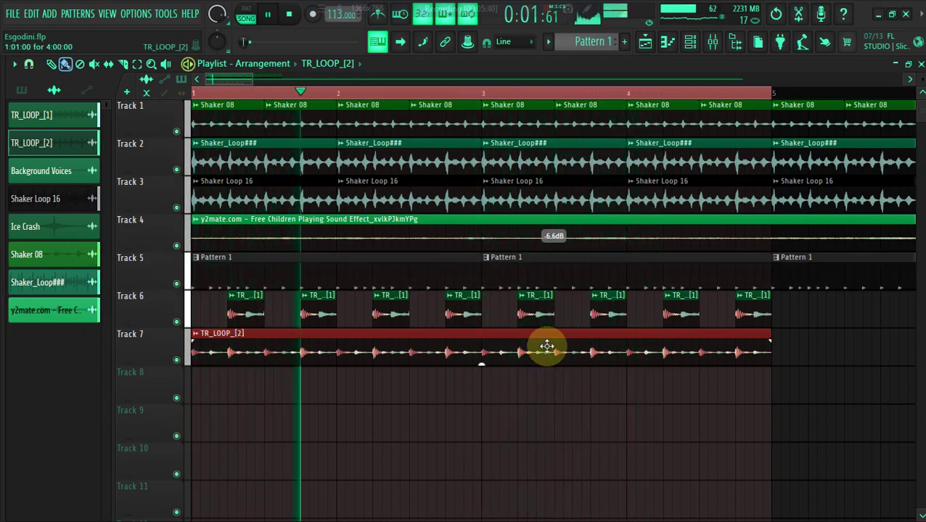
Step: Trim TR_LOOP_[2] on Track 7 to its first beat and repeat it on beats 1 and 3 through bar 4
key("space")
left_click_drag(772, 333, 222, 334)
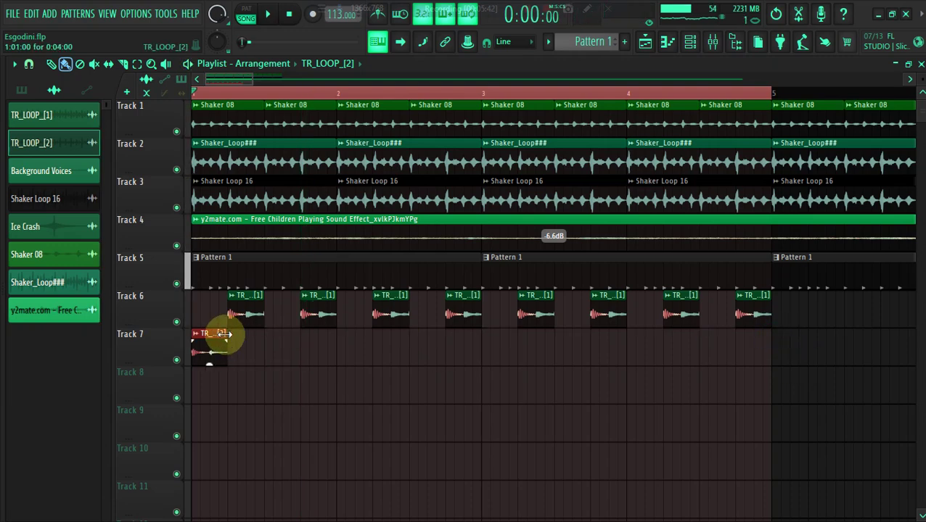
mouse_move(268, 351)
left_mouse_down()
mouse_move(497, 355)
mouse_move(484, 353)
left_mouse_up()
key("space")
key("space")
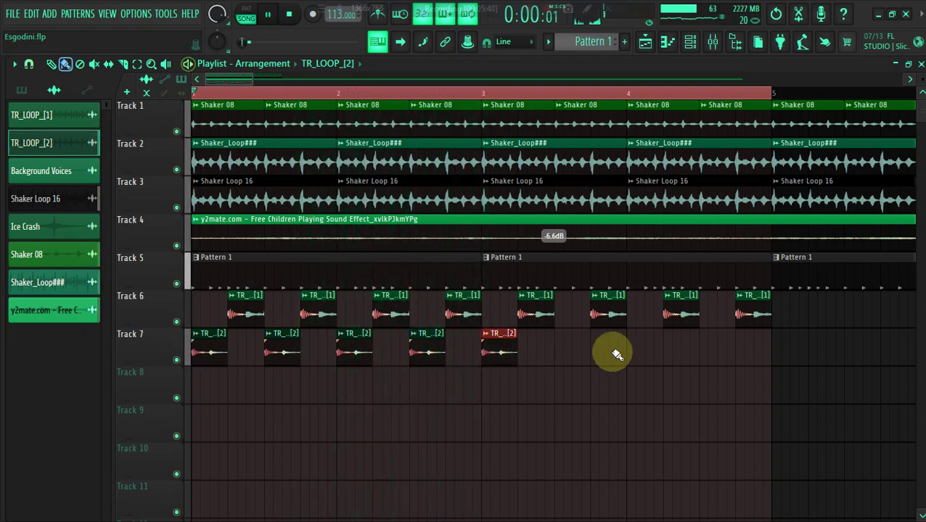
left_click(556, 350)
mouse_move(558, 351)
left_mouse_down()
mouse_move(630, 362)
mouse_move(699, 355)
left_mouse_up()
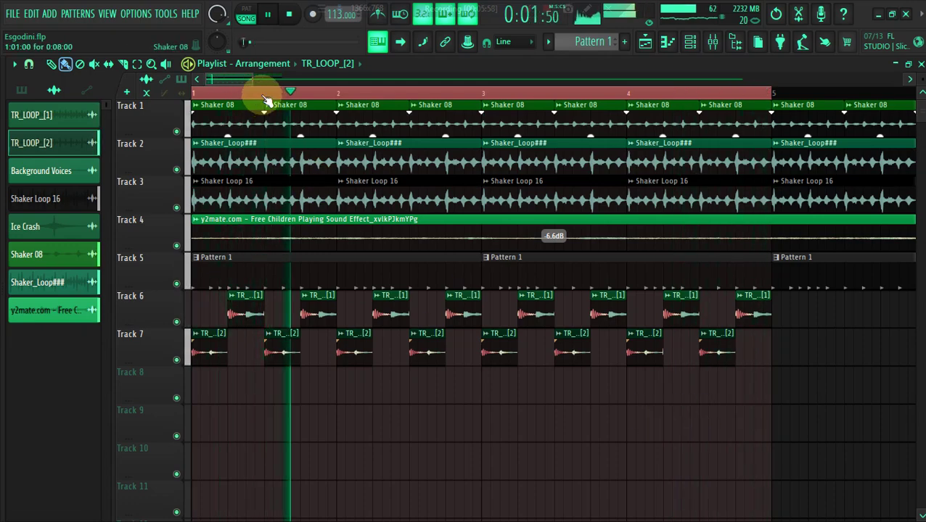
Step: Delete the shaker and Pattern 1 clips from bar 5 onward on Tracks 1, 2, 3 and 5
left_click_drag(252, 78, 440, 110)
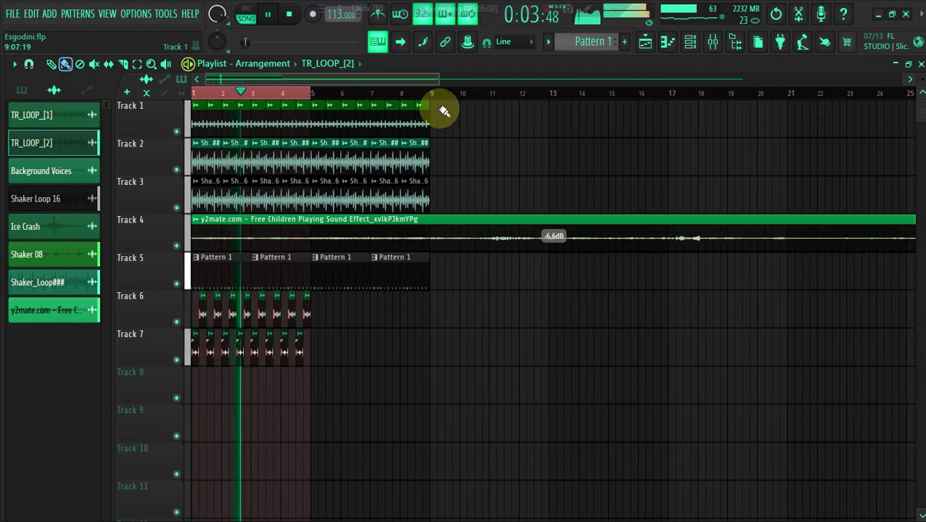
right_click(454, 114)
mouse_move(368, 125)
left_mouse_down()
mouse_move(327, 120)
mouse_move(323, 151)
mouse_move(412, 187)
mouse_move(336, 187)
mouse_move(392, 281)
mouse_move(341, 270)
left_mouse_up()
Step: Move the children playing sound effect clip to Track 7 and shift the Pattern 1 and TR_LOOP clips up to Tracks 4 to 6
left_click(128, 65)
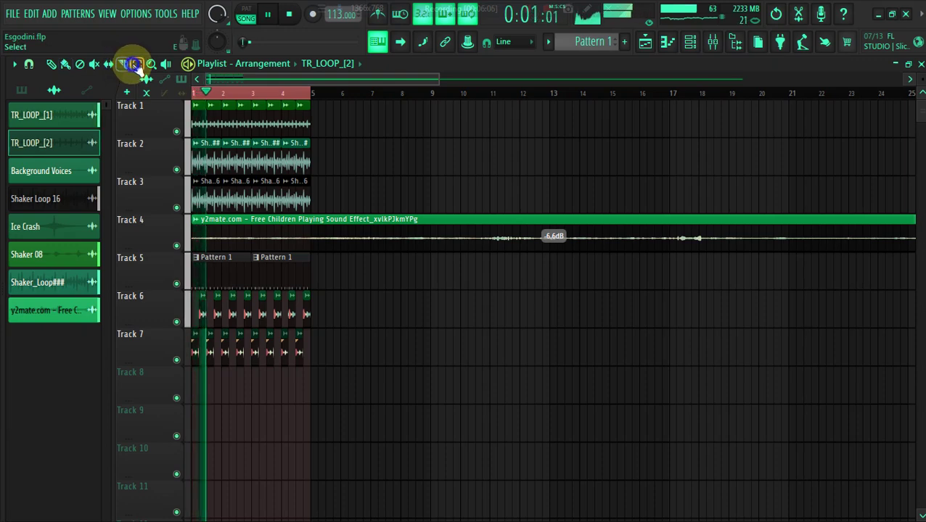
left_click(135, 65)
left_click_drag(309, 227, 315, 239)
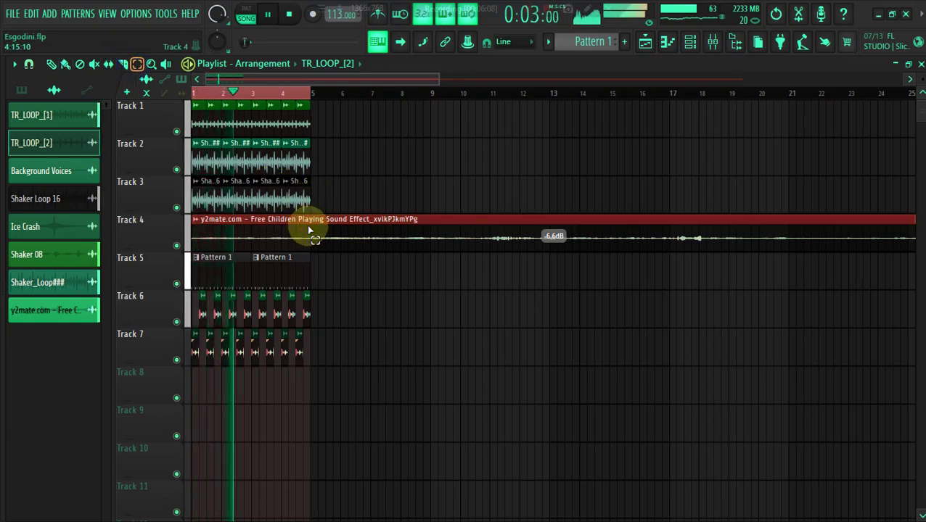
key("shift+Down")
key("shift+Down")
key("shift+Down")
key("shift+Down")
left_click_drag(344, 516, 178, 272)
key("shift+Up")
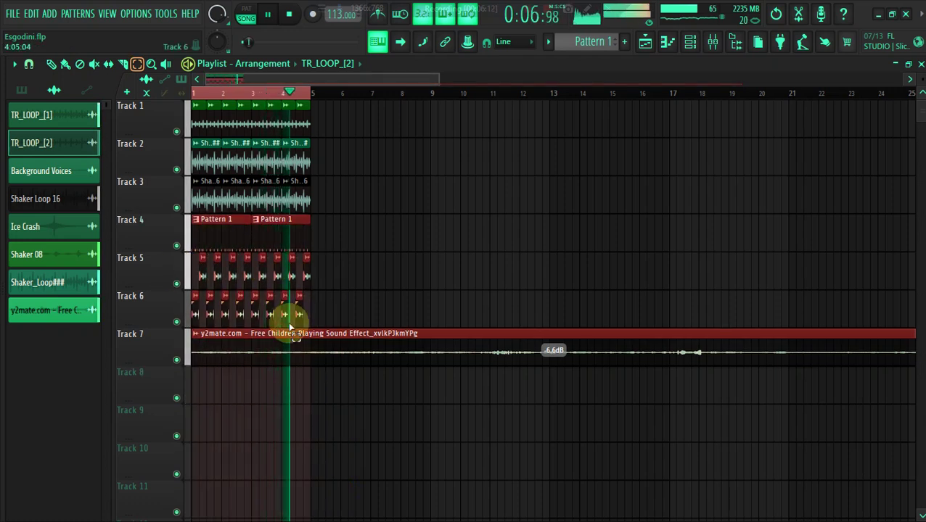
Step: Select the bar 1 to 4 clips on Tracks 1 to 6 and duplicate the block seven times along the timeline
left_click_drag(309, 320, 193, 158)
left_click_drag(168, 116, 169, 116)
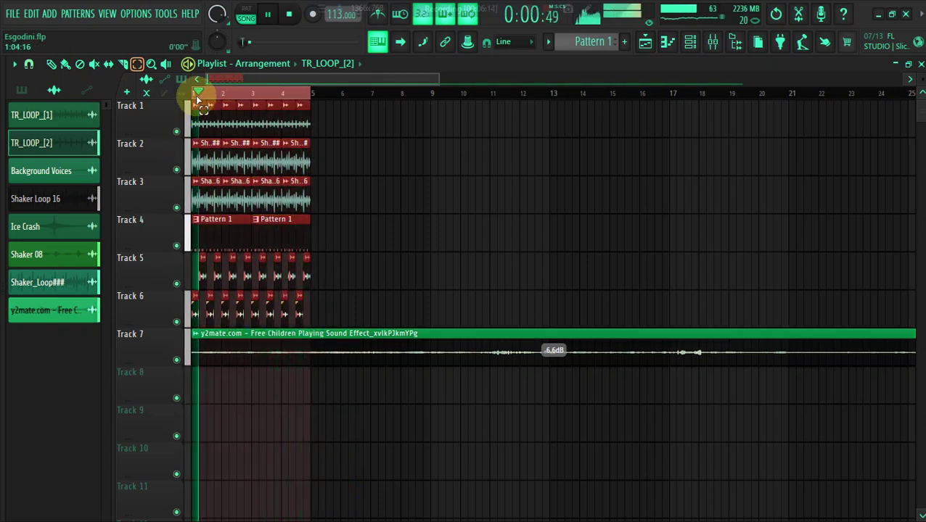
left_click(198, 97)
left_click_drag(326, 316, 85, 63)
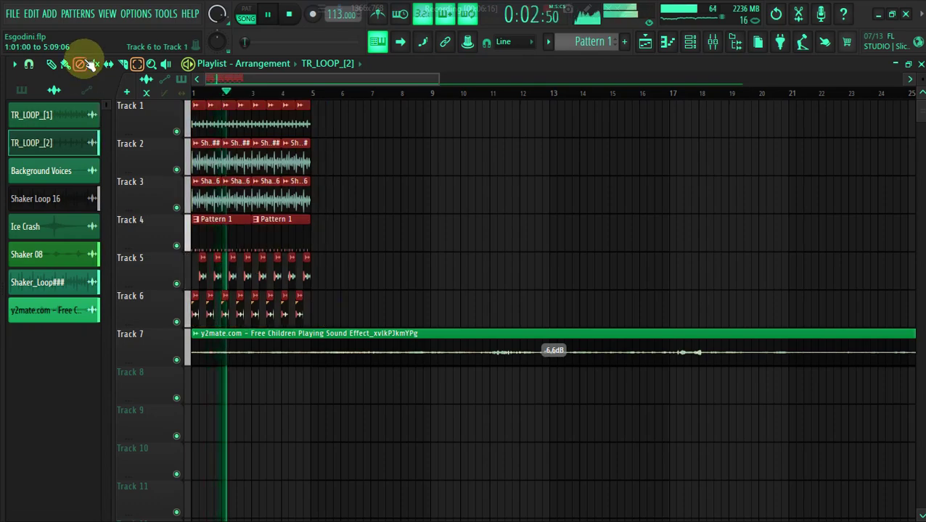
key("ctrl+b")
key("ctrl+b")
key("ctrl+b")
key("ctrl+b")
key("ctrl+b")
key("ctrl+b")
key("ctrl+b")
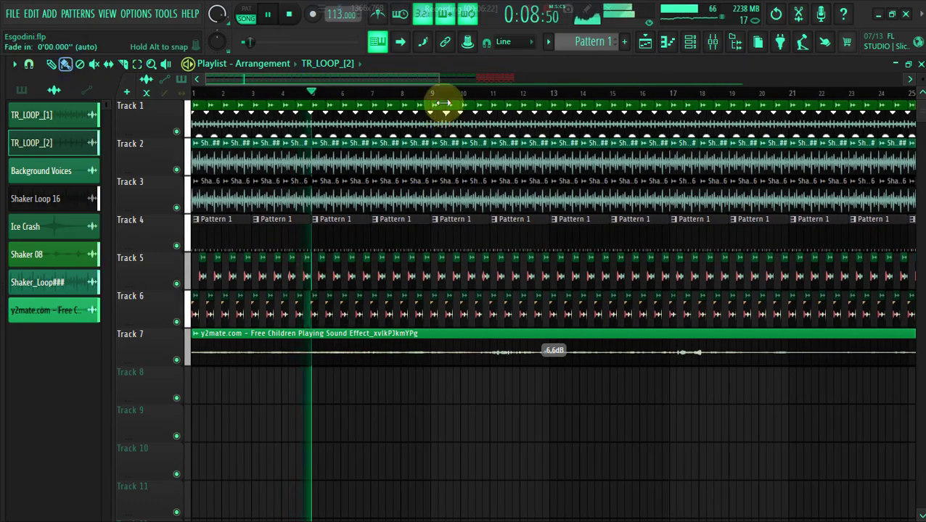
left_click_drag(440, 80, 279, 73)
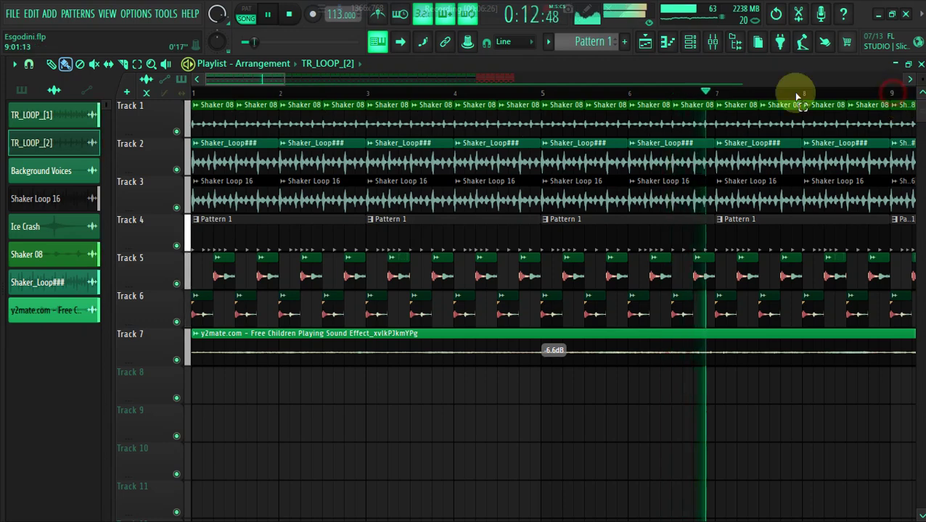
Step: Select bars 1 to 8 as the loop range and add a new Pattern 2 clip spanning them on Track 8
left_click_drag(893, 95, 193, 94)
left_click(278, 401, "ctrl")
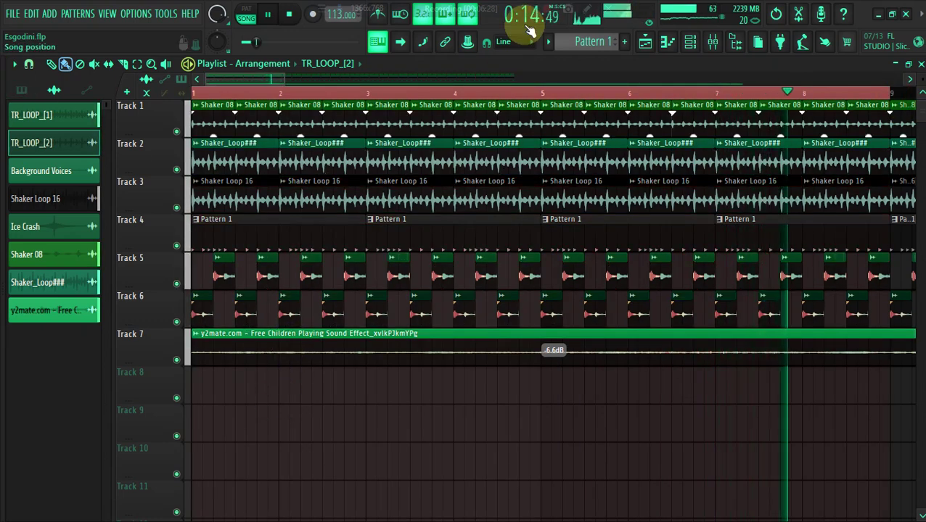
left_click(624, 41)
left_click(641, 61)
left_click(198, 382)
left_click_drag(278, 388, 890, 414)
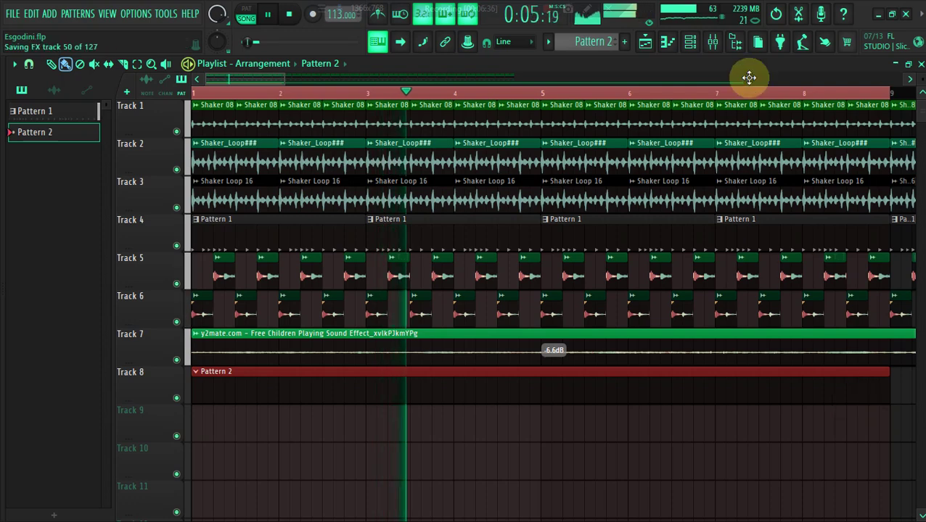
Step: Show the Instru channel group, open XV-5080 and load the 090: Rotary Pad patch from the PR-C bank
left_click(713, 43)
left_click(203, 68)
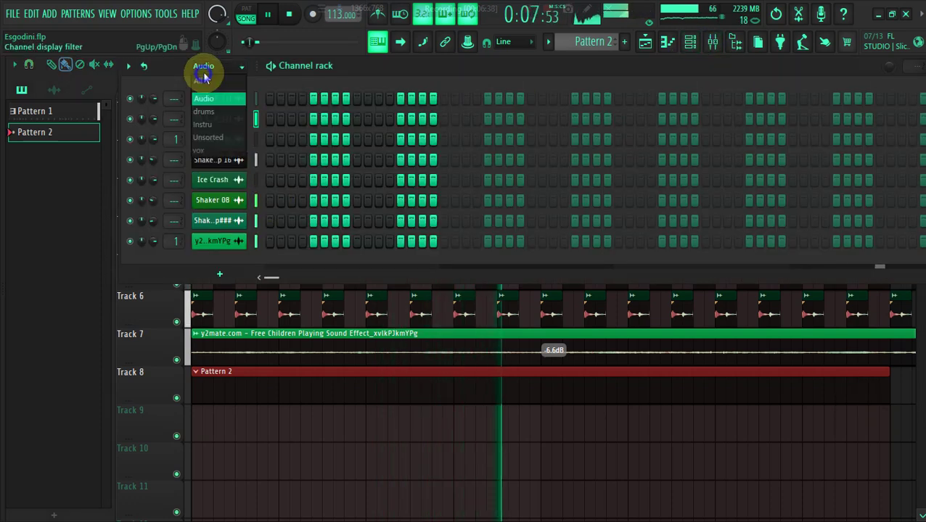
left_click(203, 124)
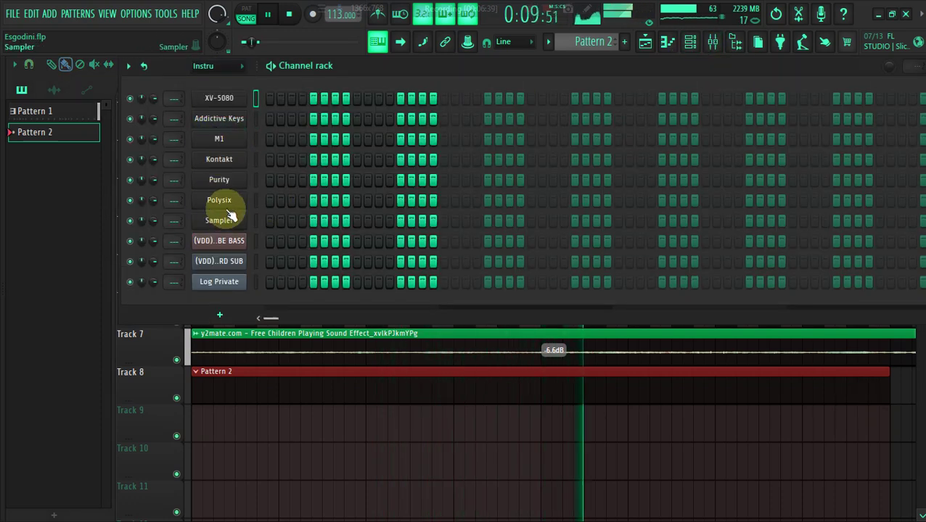
left_click(221, 99)
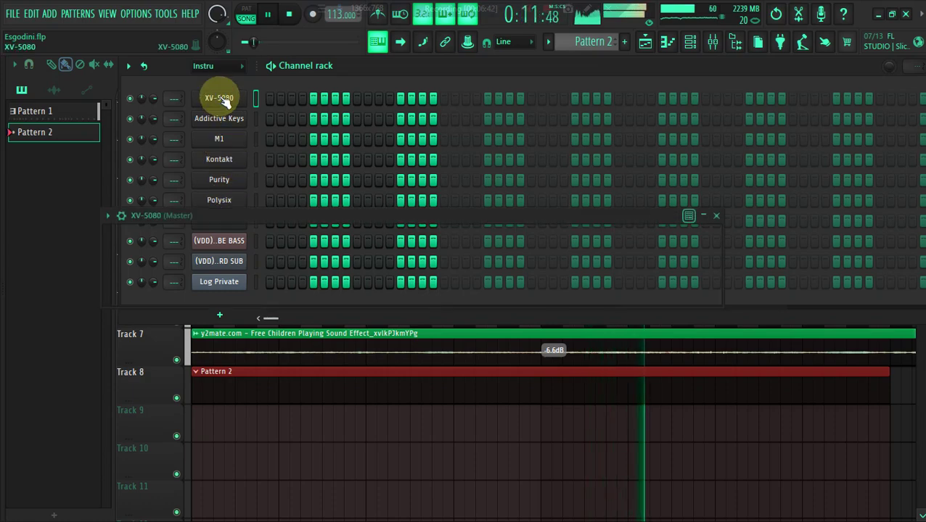
left_click(281, 260)
mouse_move(258, 318)
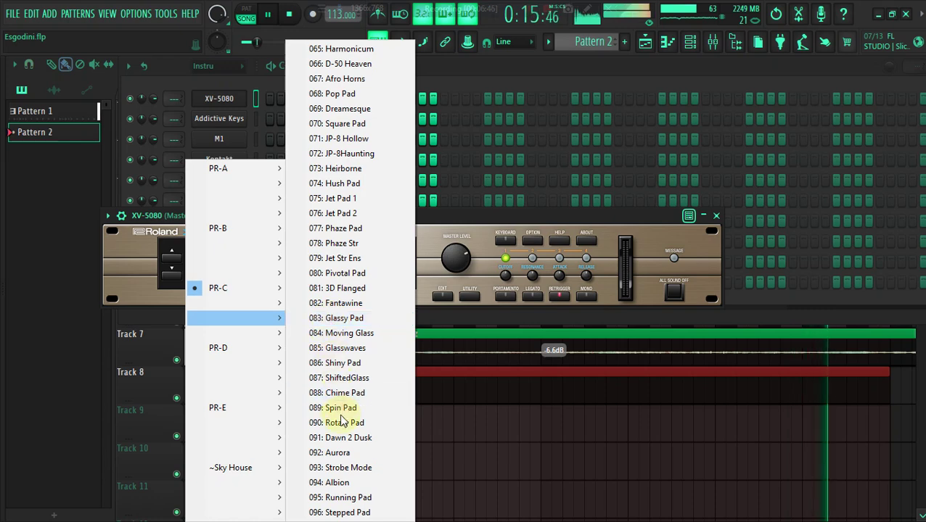
left_click(319, 423)
Step: Route the XV-5080 channel to mixer insert 3 and load Fruity Parametric EQ 2 in its first effect slot
left_click(174, 107)
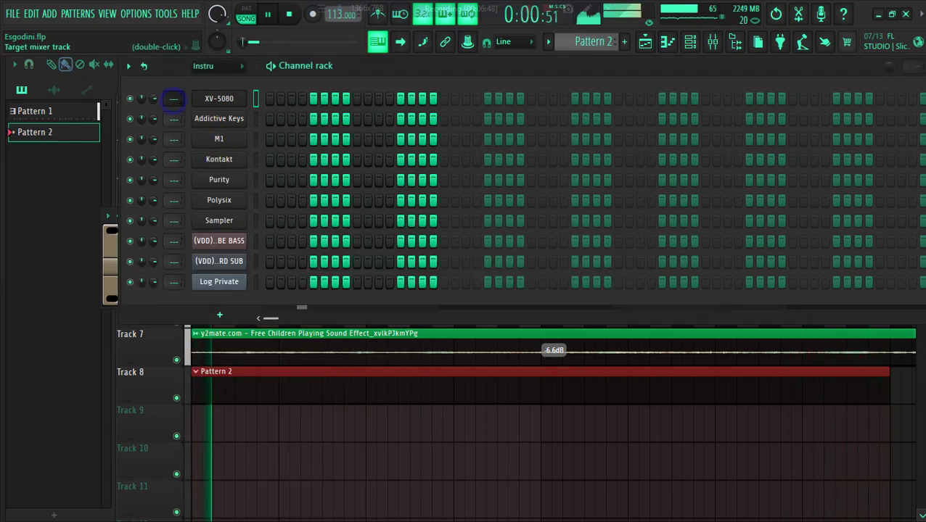
left_click(712, 41)
left_click(823, 109)
left_click(681, 433)
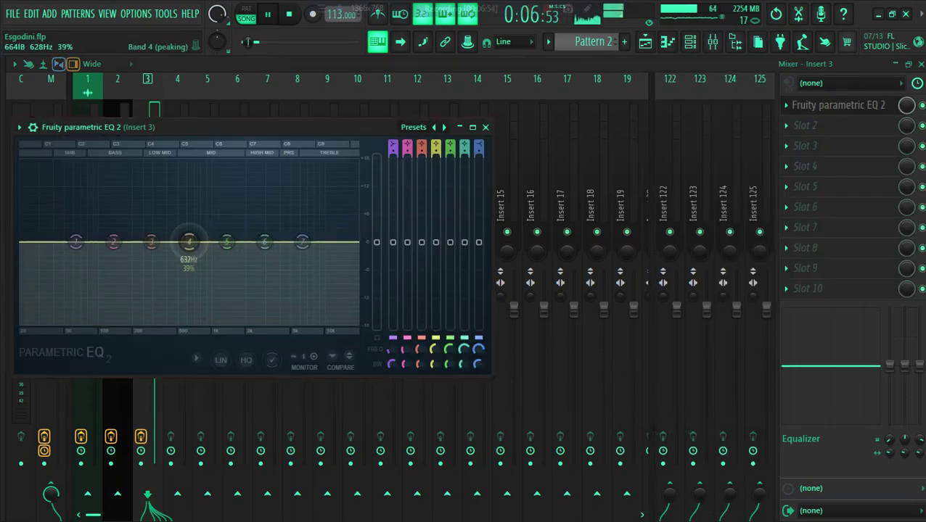
Step: Shape the insert 3 EQ by pulling bands 1 and 4 fully down and cutting the high end
left_click_drag(189, 242, 185, 323)
left_click_drag(74, 241, 121, 323)
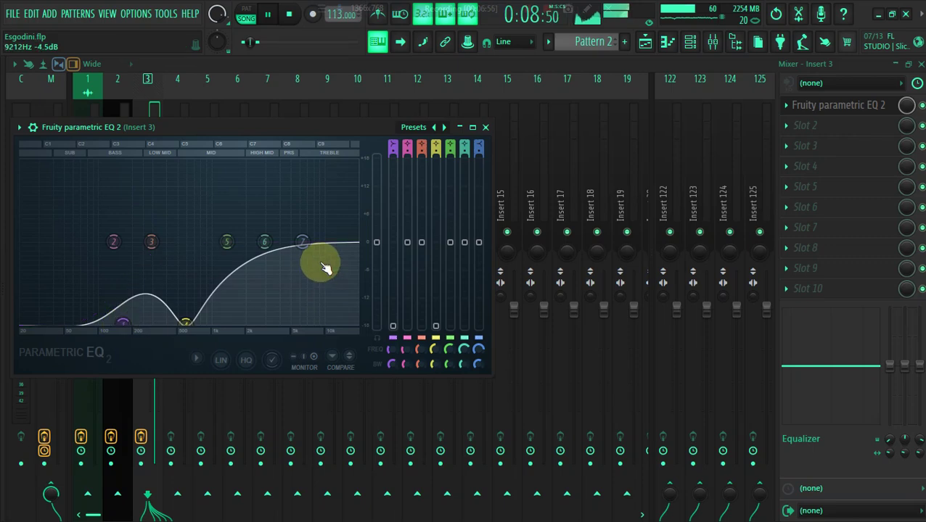
left_click_drag(320, 262, 272, 324)
Step: Add Hyper Chorus in slot 2 and LuxeVerb in slot 3 of mixer insert 3
left_click(831, 122)
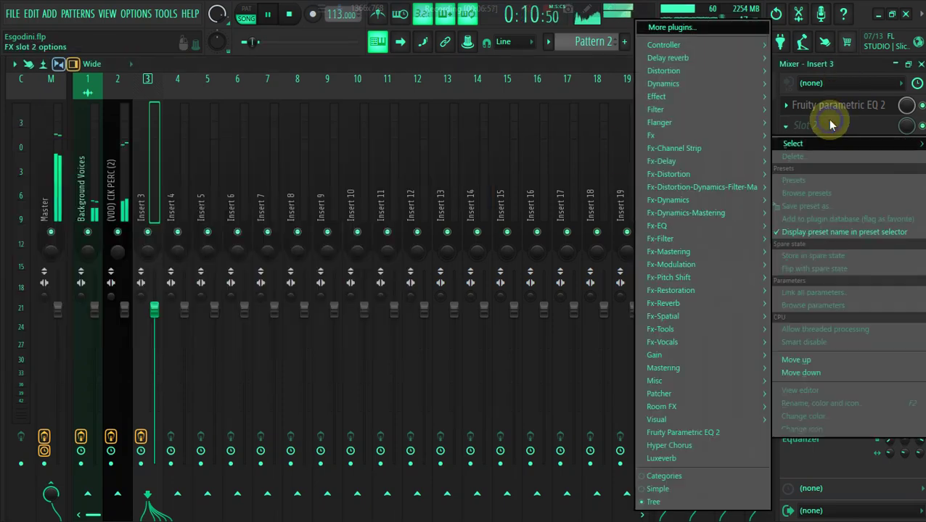
left_click(692, 445)
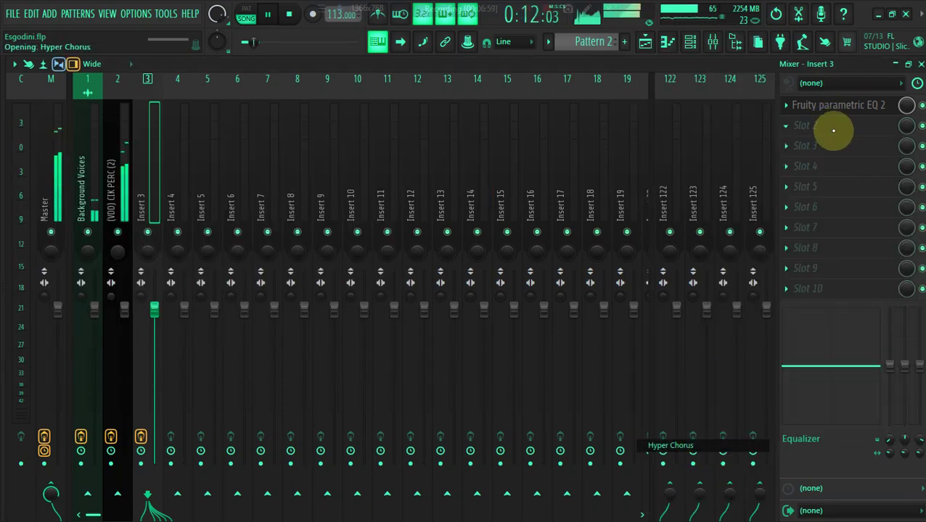
left_click(831, 145)
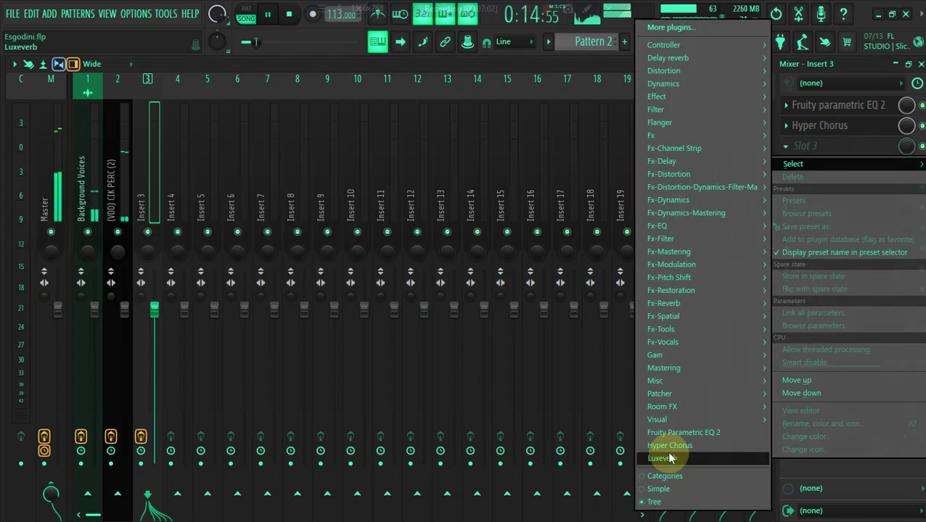
left_click(664, 431)
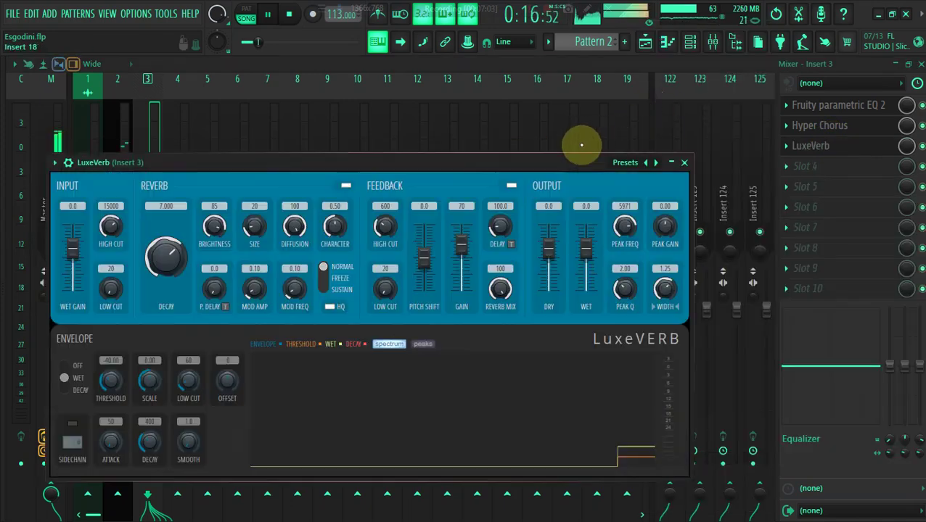
Step: Load the Duck Shimmer Octave Pad preset in LuxeVerb and lower the chorus and reverb mix levels on insert 3
left_click(618, 168)
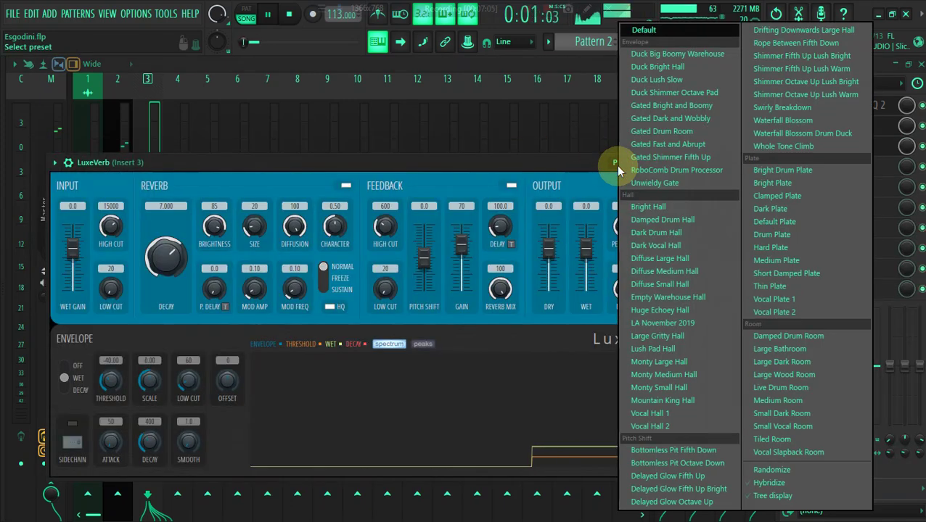
left_click(669, 95)
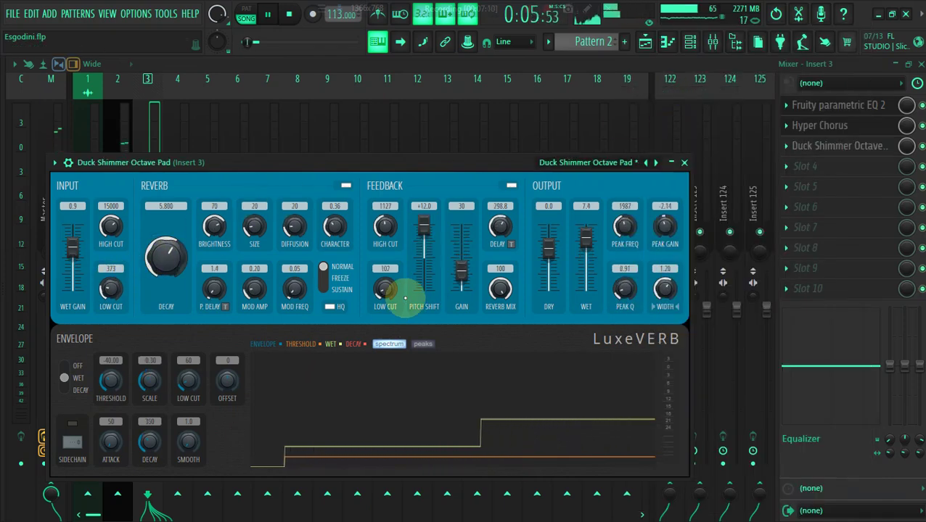
left_click(912, 124)
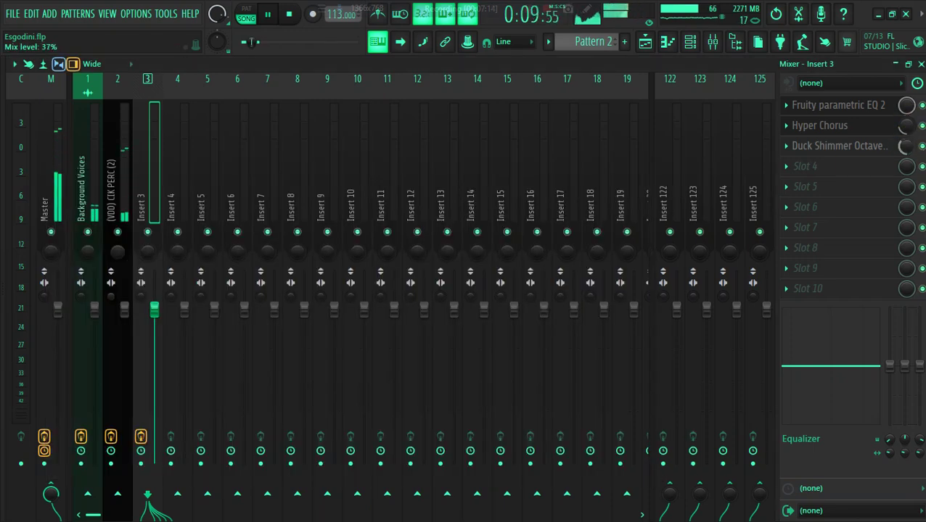
Step: Open the XV-5080 piano roll for Pattern 2 and set the scale highlighting root note to F# with Minor Natural (Aeolian)
left_click(674, 50)
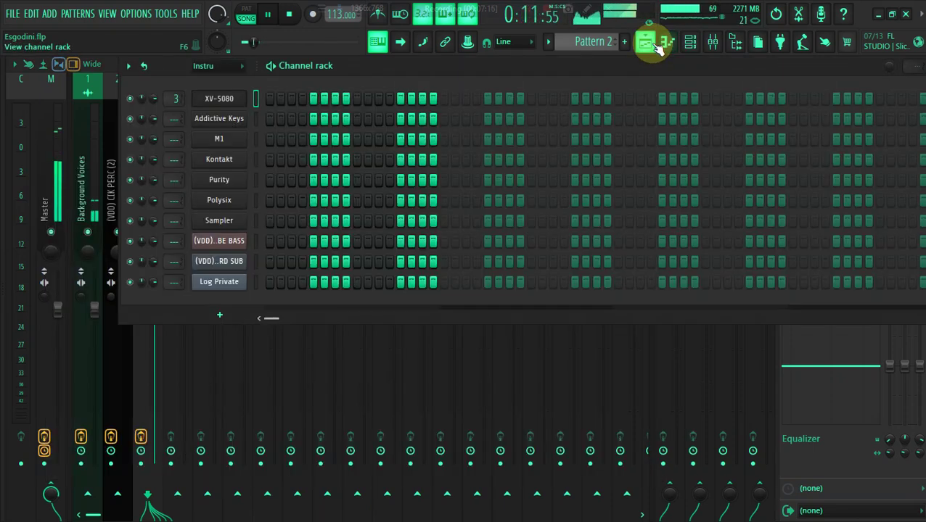
right_click(227, 101)
left_click(269, 94)
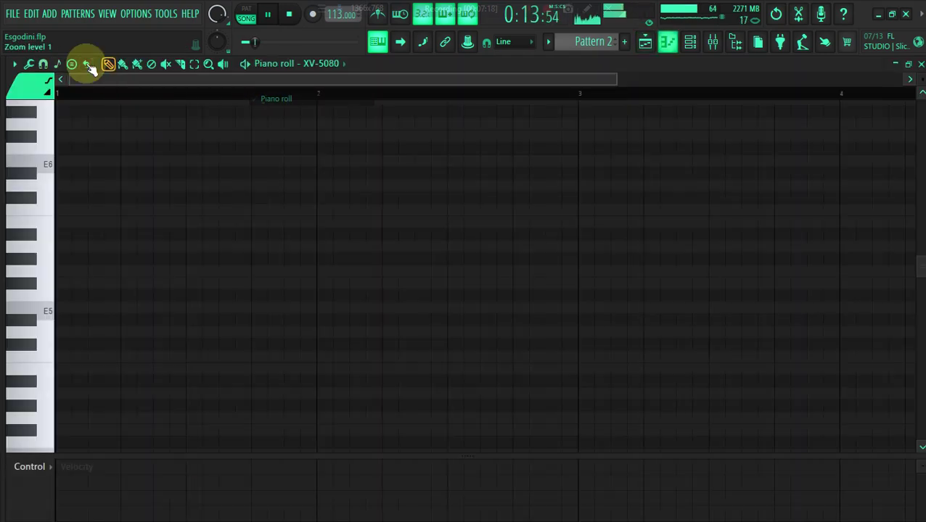
left_click(14, 63)
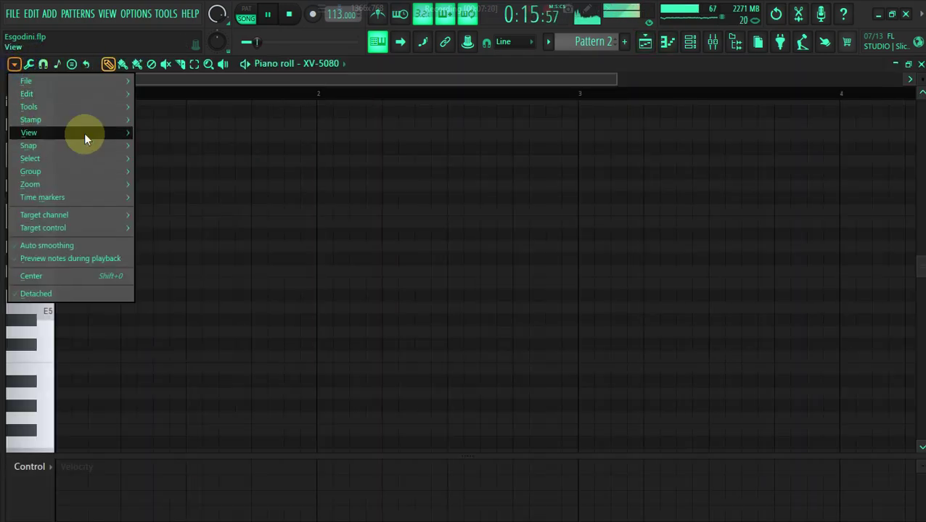
mouse_move(84, 133)
mouse_move(248, 330)
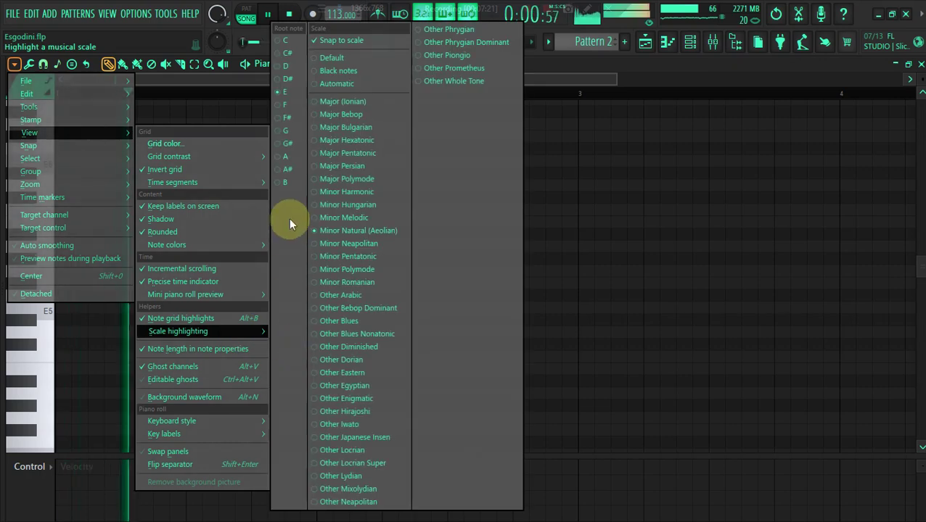
left_click(296, 114)
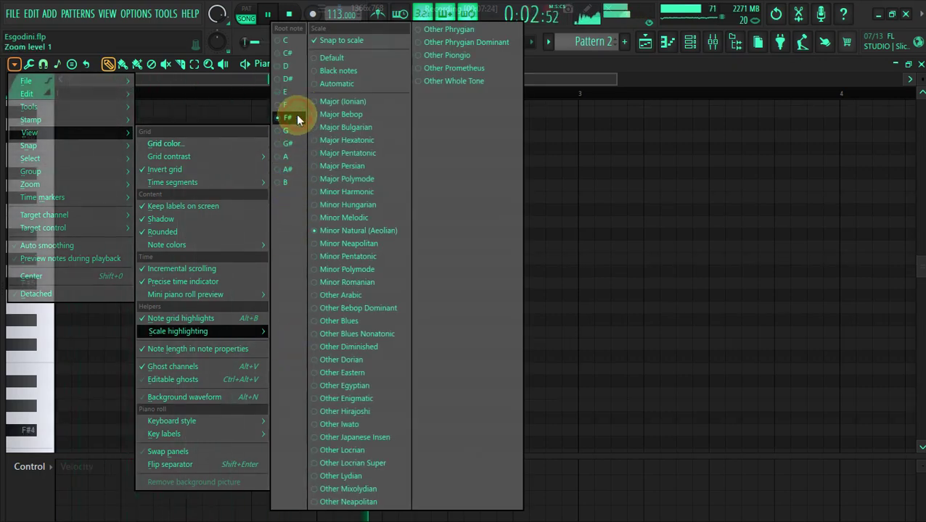
Step: Place an F#5 note at the start of bar 1, remove the stray D5 note and restart playback
left_click(85, 331)
left_click(73, 283)
right_click(87, 331)
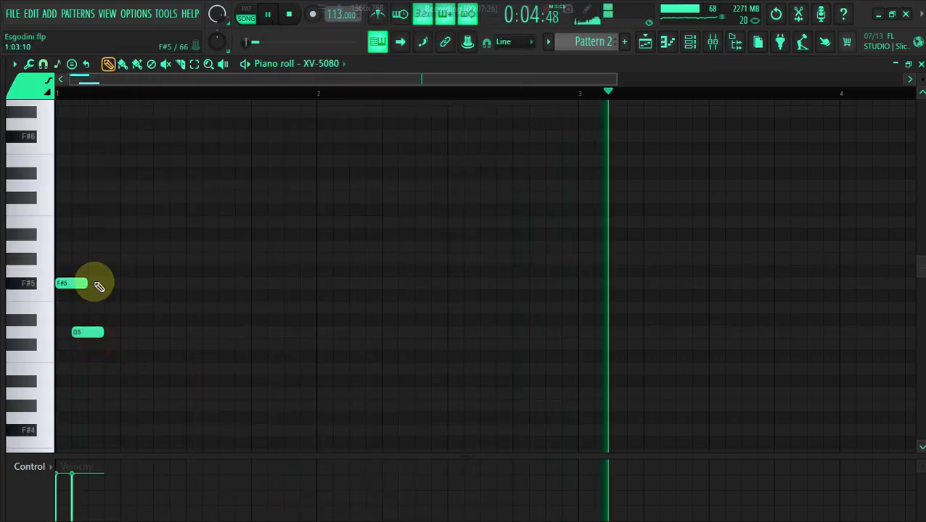
key("space")
key("space")
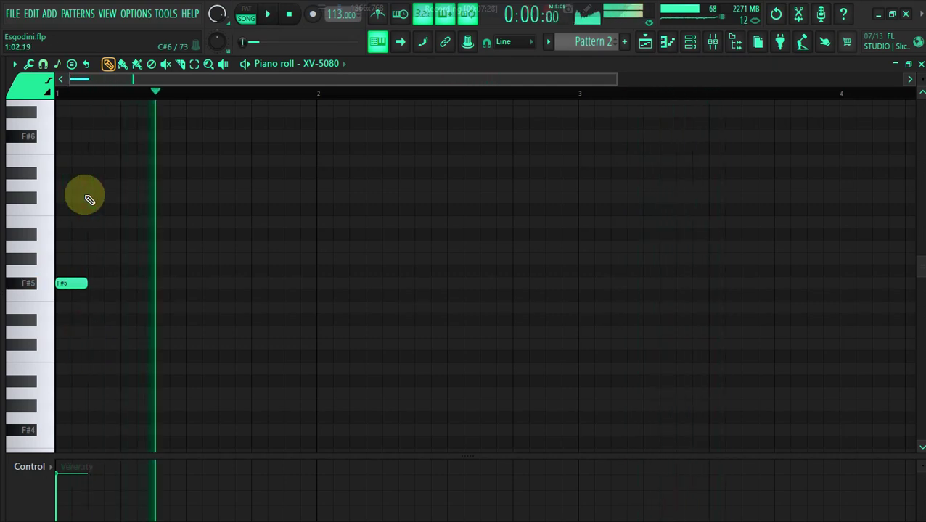
Step: Try the note at higher scale pitches up to C#6 during playback
key("shift+Up")
key("shift+Up")
key("shift+Up")
key("shift+Up")
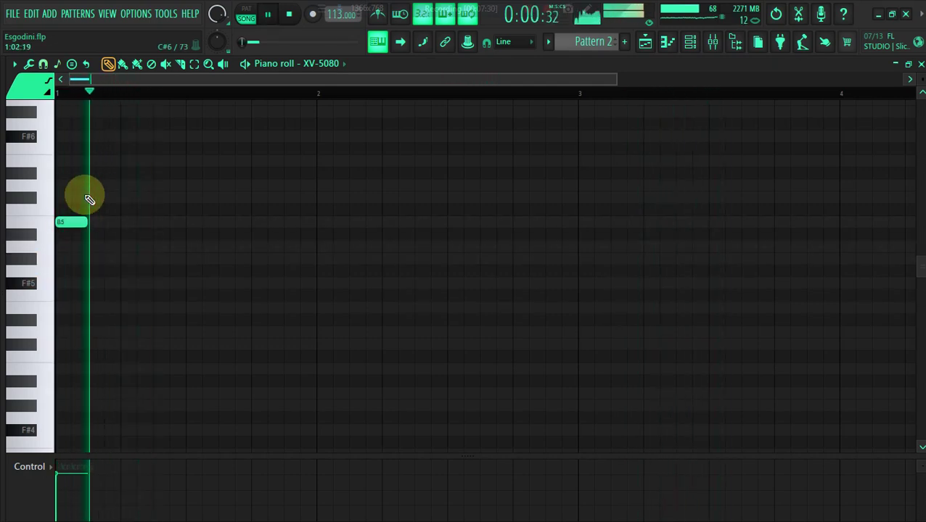
key("shift+Up")
key("shift+Up")
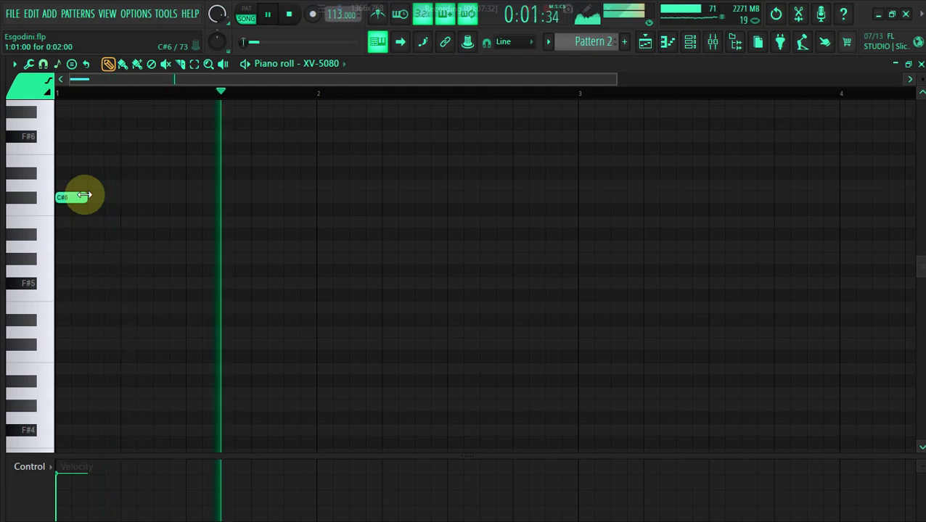
Step: Lengthen the C#6 note so it spans bars 1 to 8 in the piano roll
left_click_drag(85, 195, 916, 197)
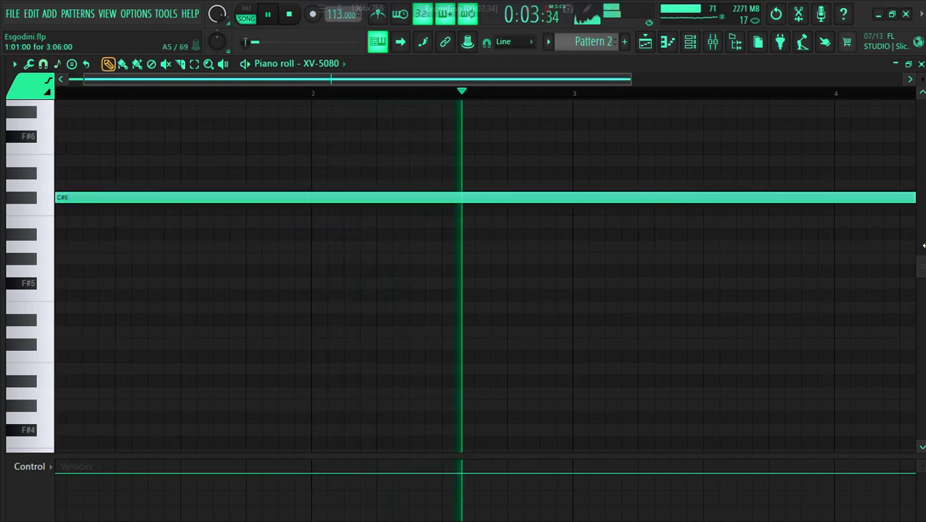
left_click_drag(439, 79, 756, 81)
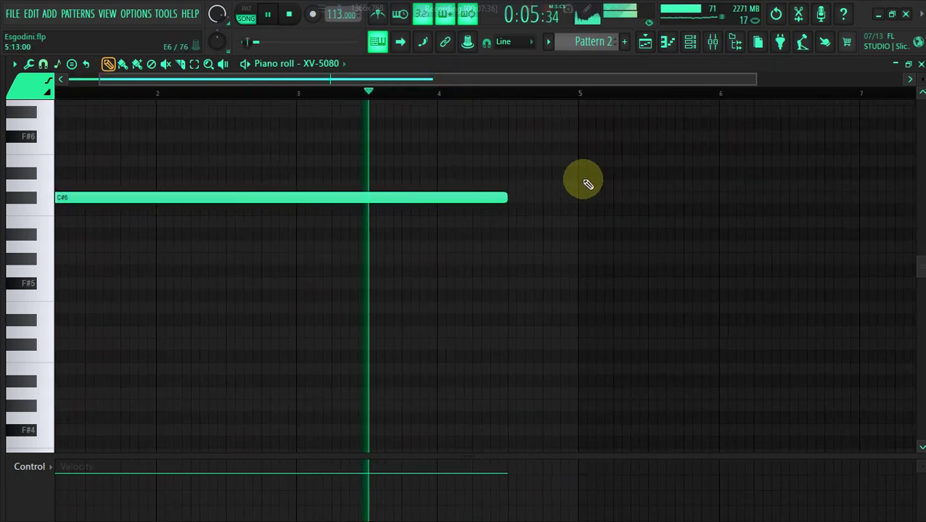
left_click_drag(492, 197, 846, 225)
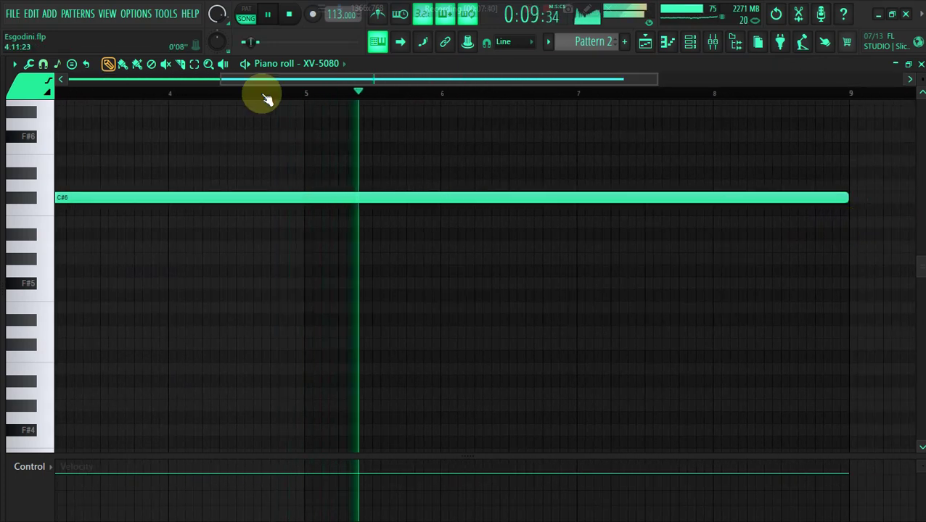
left_click_drag(218, 79, 70, 78)
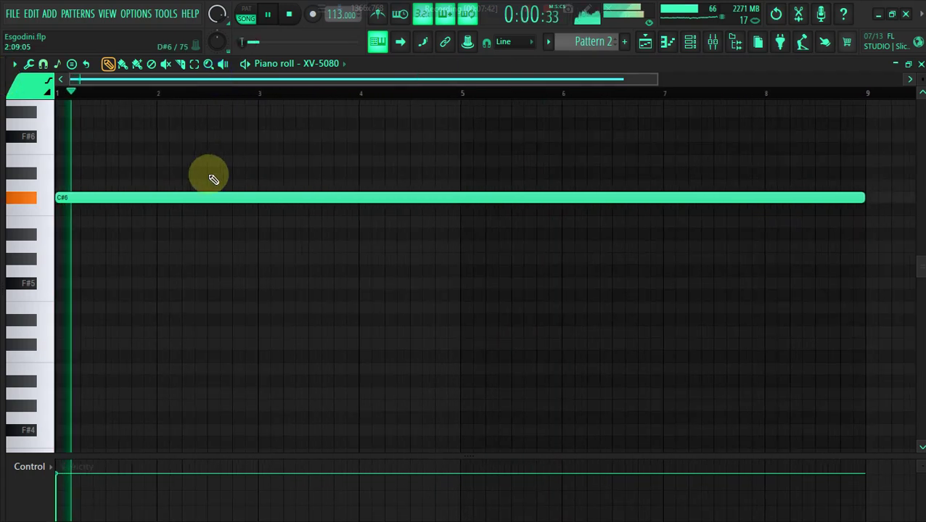
Step: Raise the eight-bar note through the scale to F#6, and lower it one octave to F#5
scroll(212, 180, "up", 3)
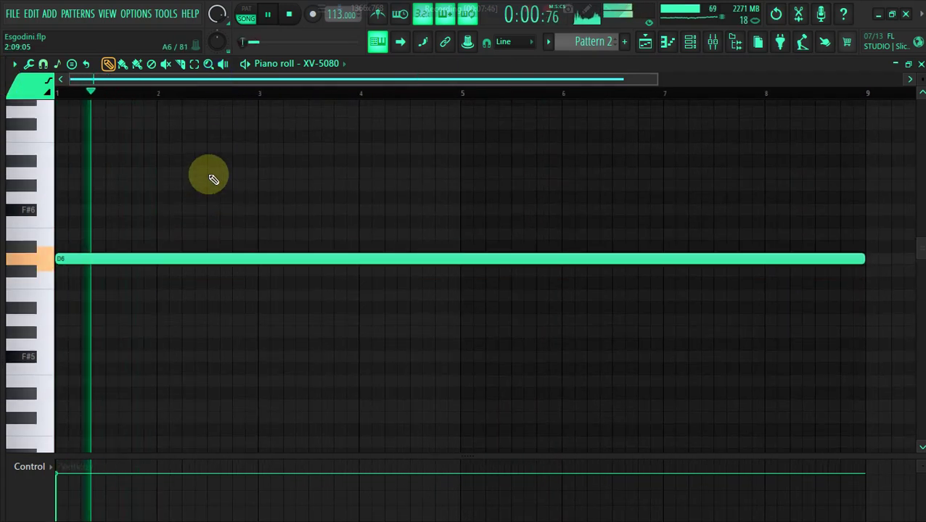
key("shift+Up")
key("shift+Up")
key("shift+Up")
key("shift+Up")
key("shift+Up")
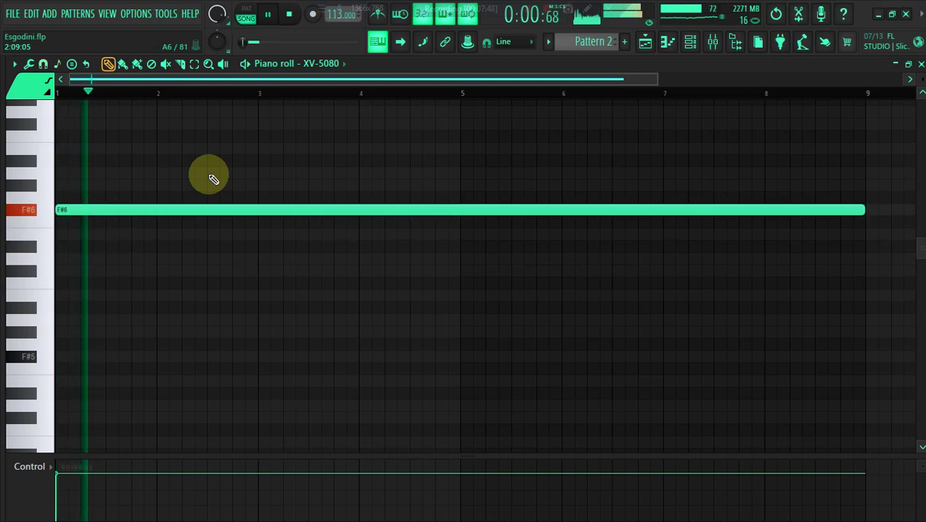
key("ctrl+Down")
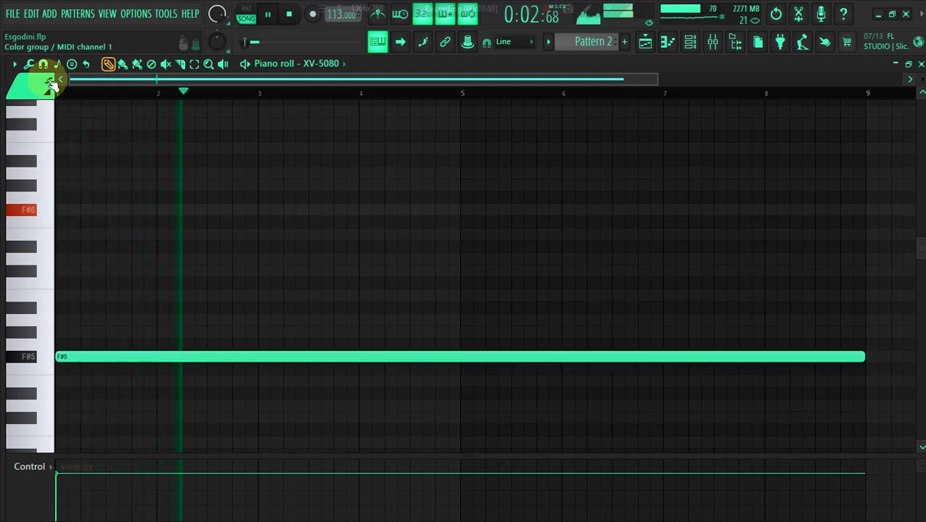
Step: Review the F# minor natural scale setting, duplicate the eight-bar F#5 note and raise the copy to G#5
left_click(71, 63)
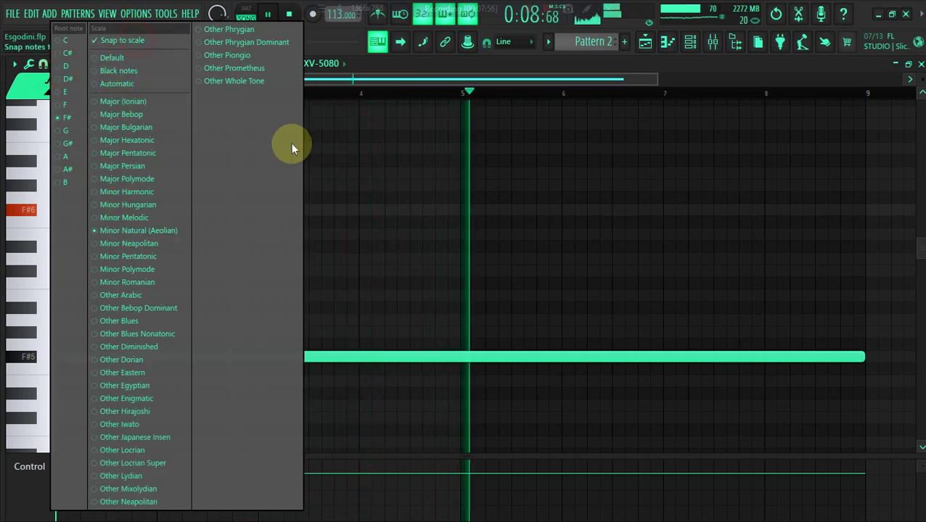
left_click(363, 190)
key("ctrl+a")
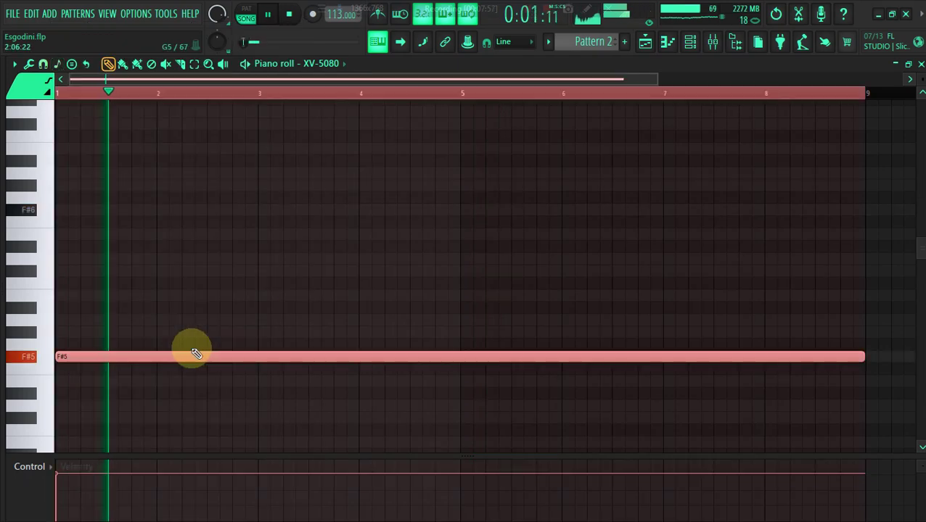
key("space")
key("ctrl+v")
key("shift+Up")
key("shift+Up")
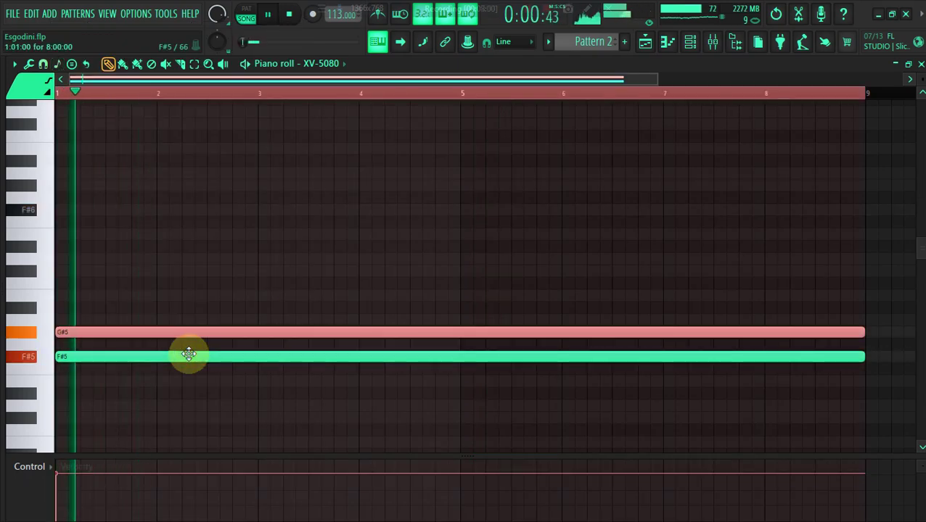
Step: Raise the copied note through the scale to C#6 and lower it one octave to C#5
key("shift+Up")
key("shift+Up")
key("shift+Up")
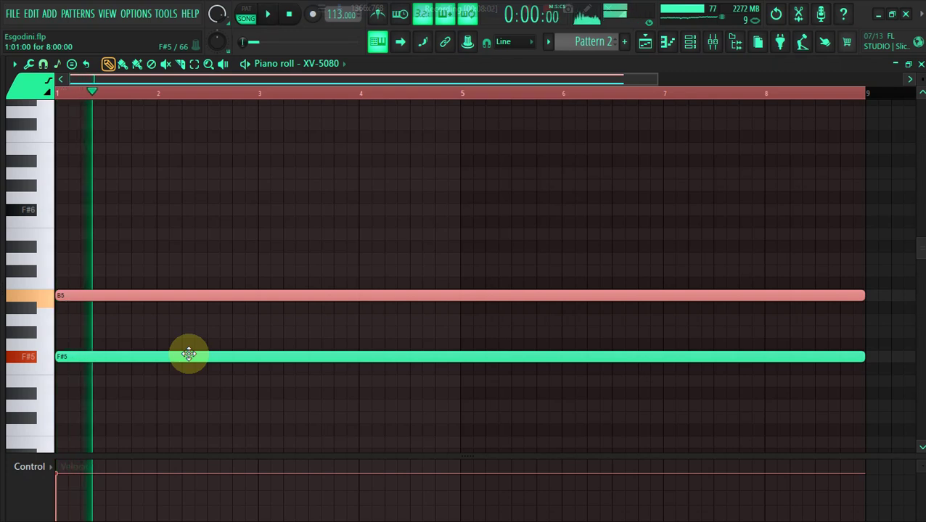
key("shift+Up")
key("shift+Up")
key("ctrl+Down")
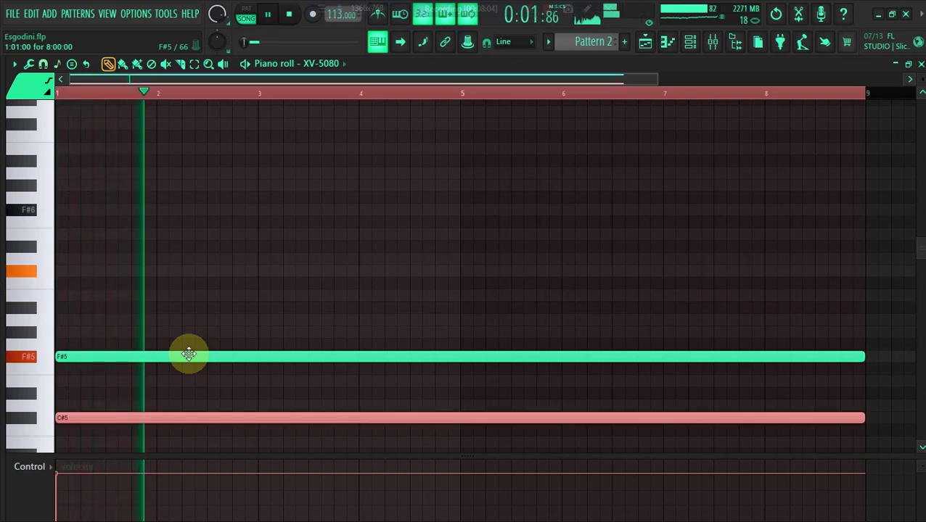
Step: Lower the velocity of both eight-bar notes to about 43%
key("ctrl+a")
left_click(64, 494)
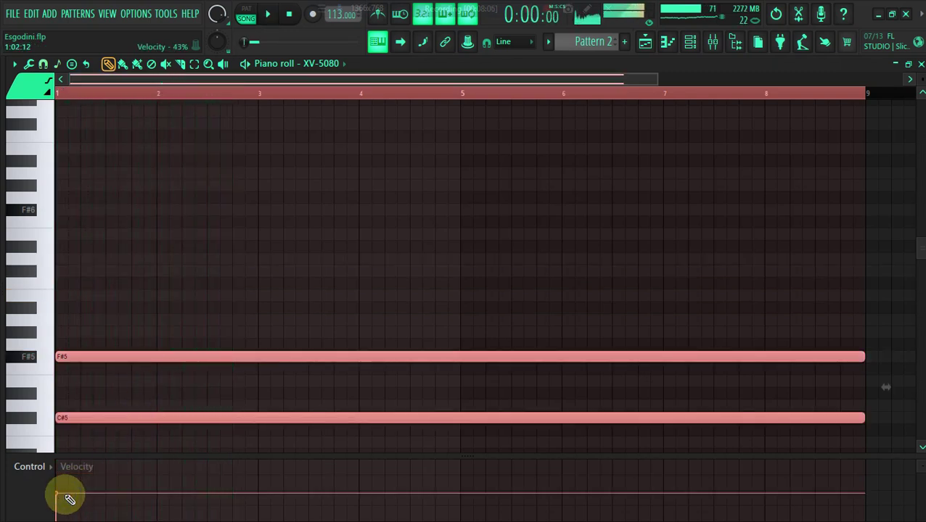
left_click_drag(922, 258, 924, 269)
scroll(920, 268, "down", 4)
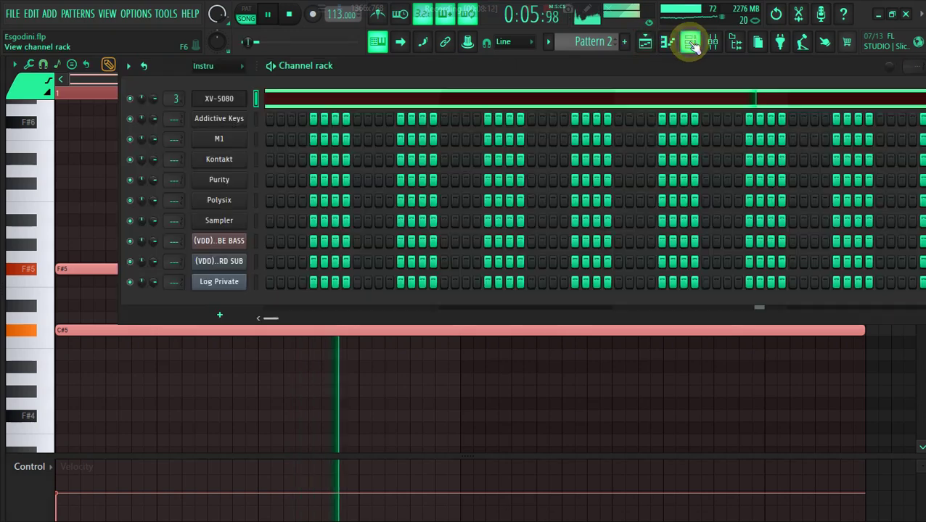
Step: Render Pattern 2 to audio, replace its playlist clip with the rendered one, and restart playback
left_click(651, 43)
left_click(651, 42)
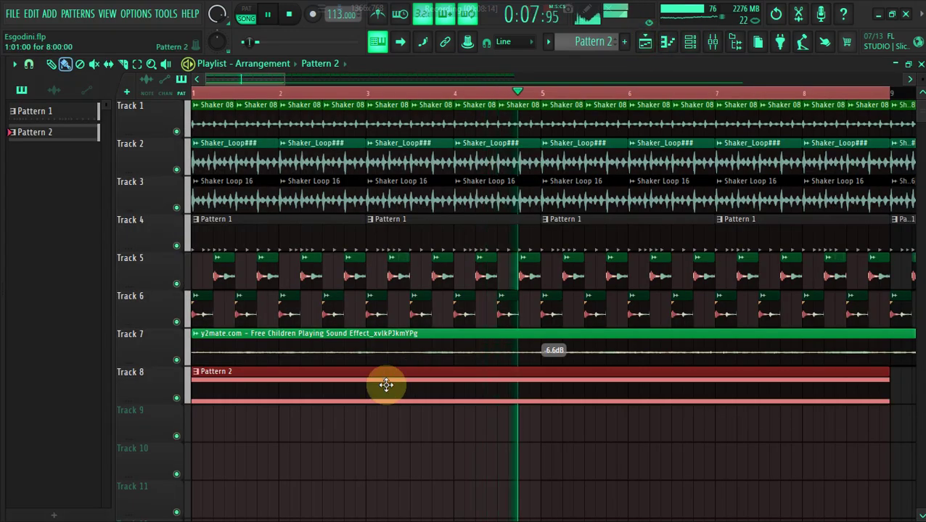
right_click(84, 141)
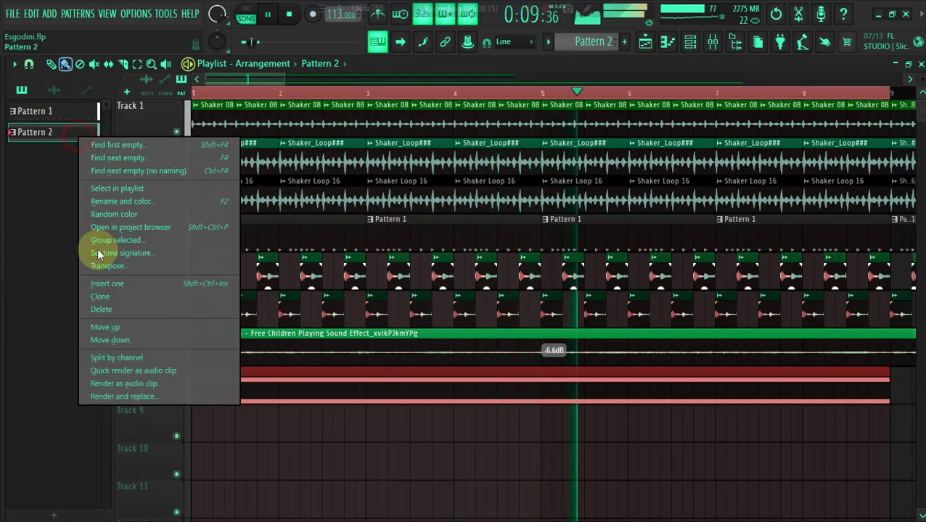
left_click(127, 399)
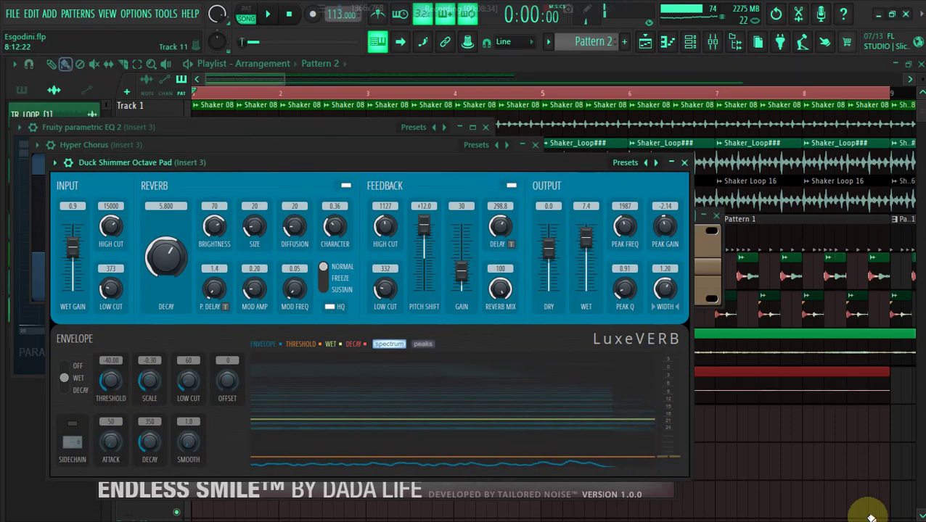
left_click(860, 503)
key("space")
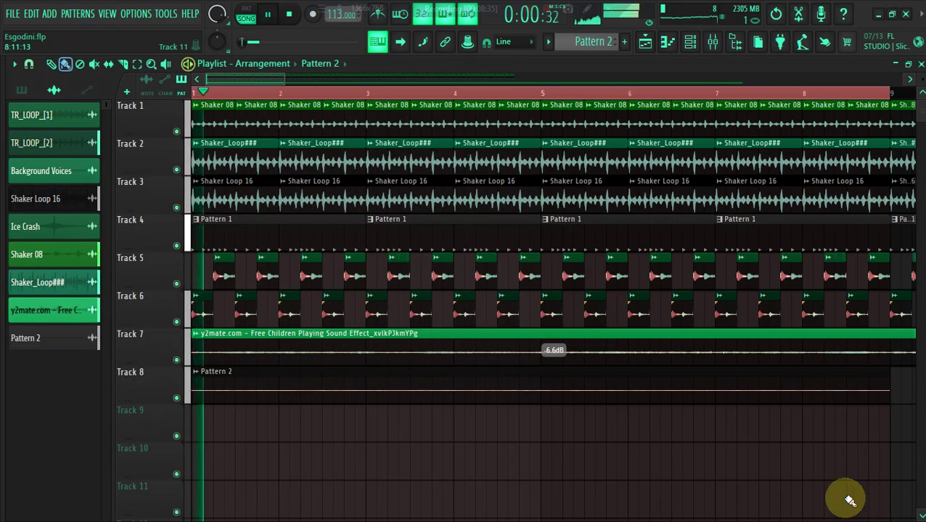
Step: Replace the XV-5080 channel in the Instru group with an empty Sampler
double_click(350, 383)
left_click(690, 41)
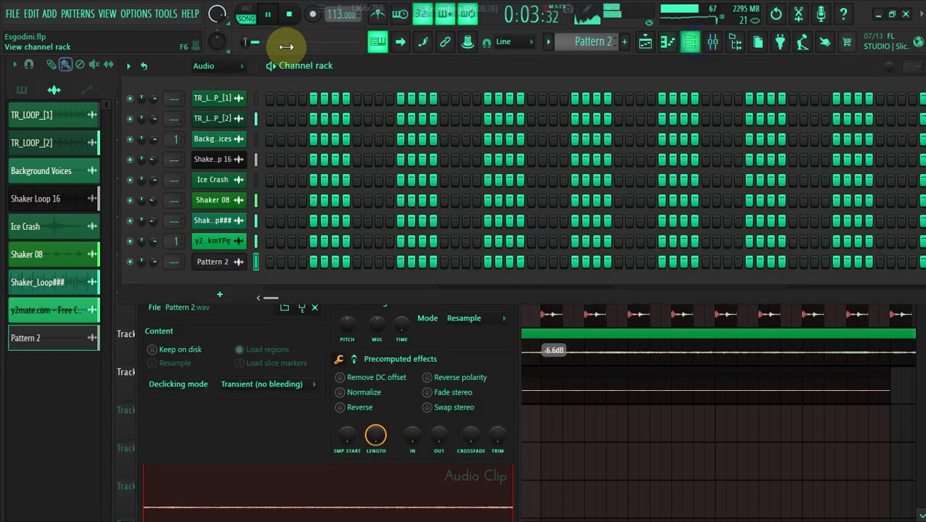
left_click(223, 69)
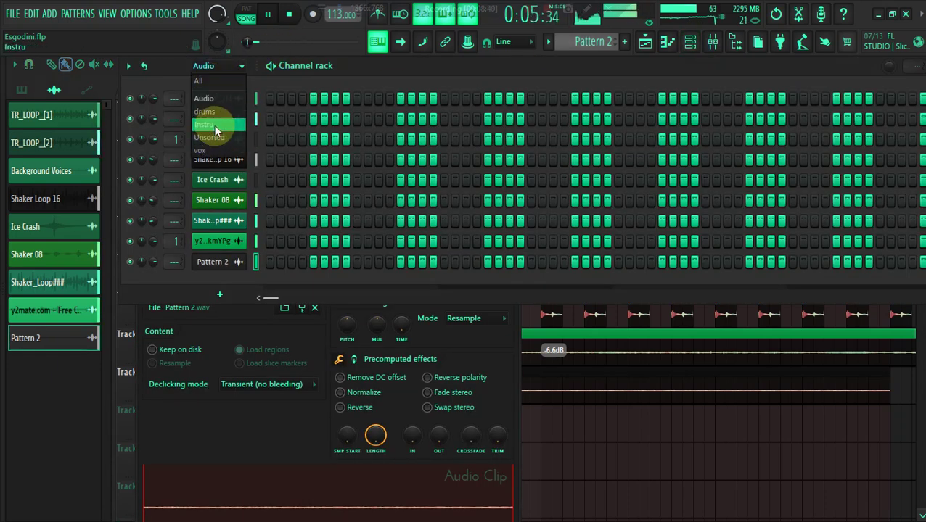
left_click(216, 126)
right_click(218, 96)
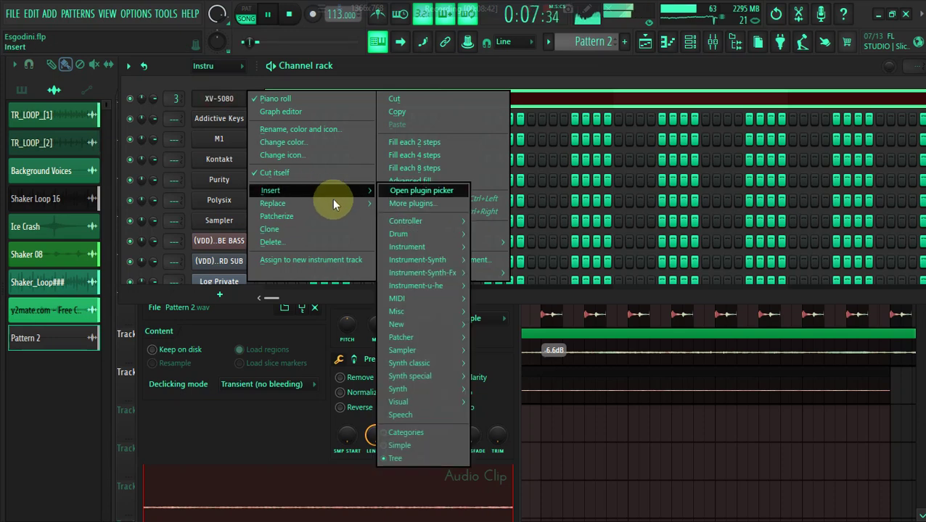
mouse_move(343, 202)
mouse_move(445, 364)
left_click(479, 389)
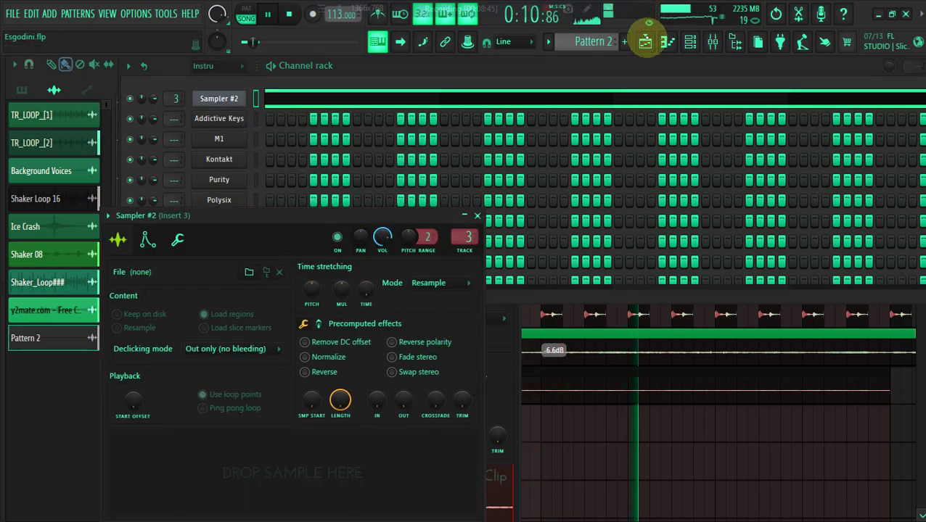
Step: Create Pattern 3 and place two consecutive four-bar clips of it on Track 9, starting at bar 1
left_click(645, 42)
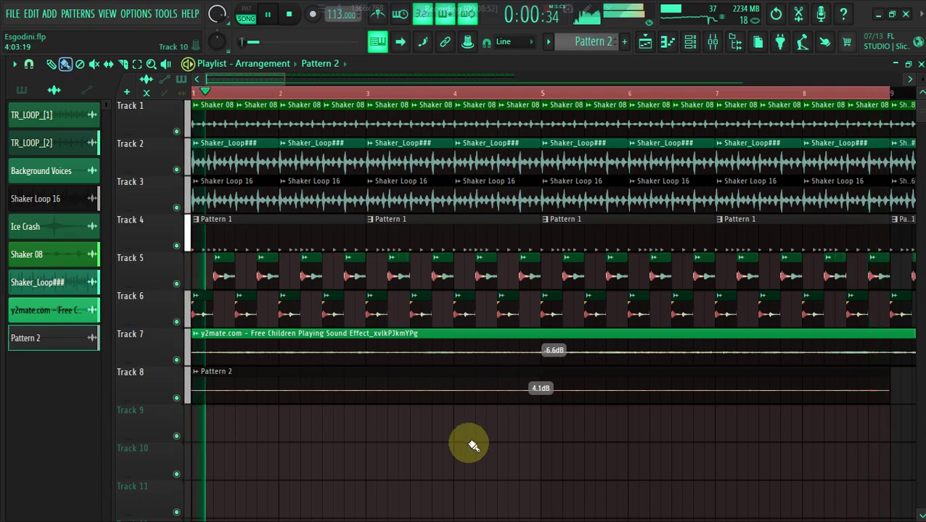
left_click(624, 41)
key("Return")
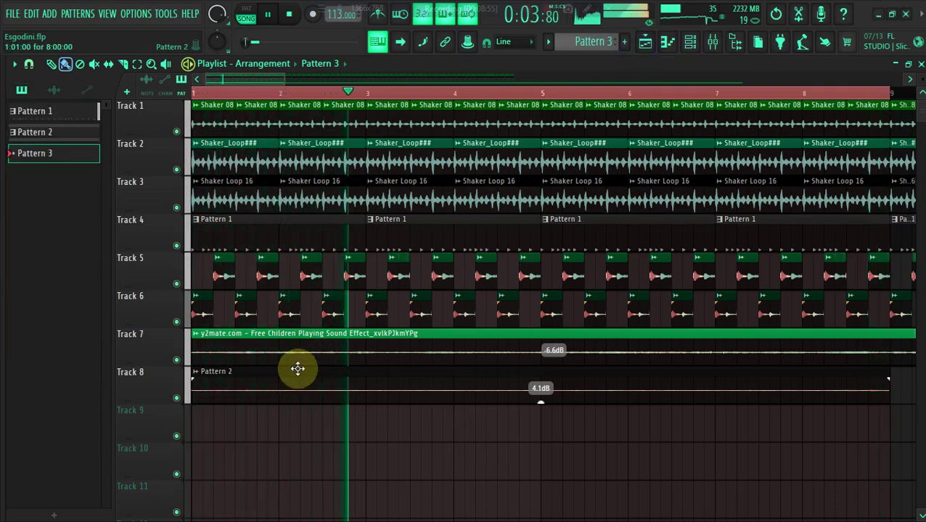
left_click(198, 417)
left_click_drag(277, 426, 524, 456)
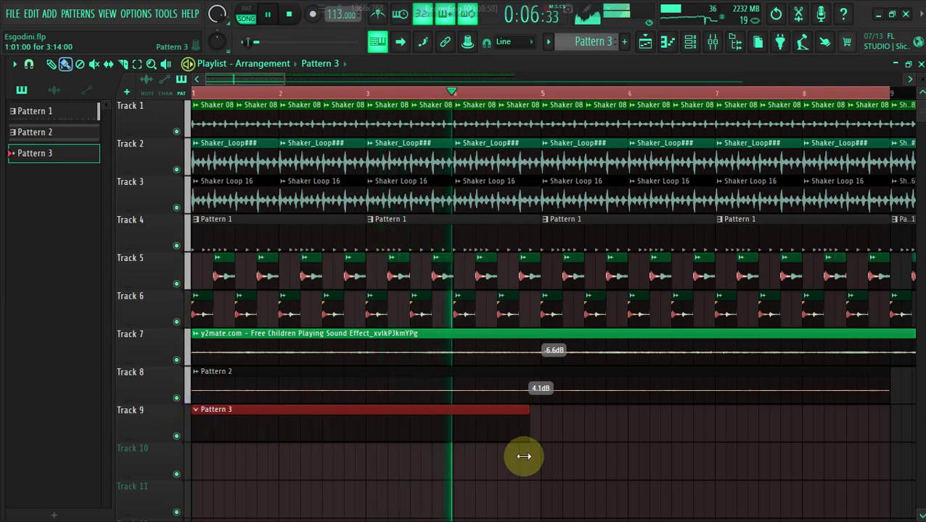
left_click(546, 431)
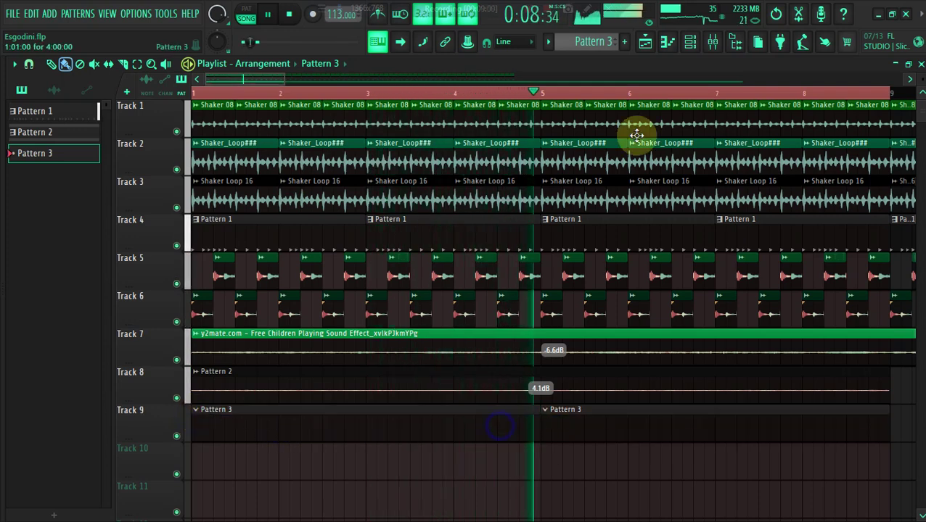
Step: Open the Purity instrument from the Instru group and load the Jazz DBass preset from its Bass Guitar category
left_click(690, 41)
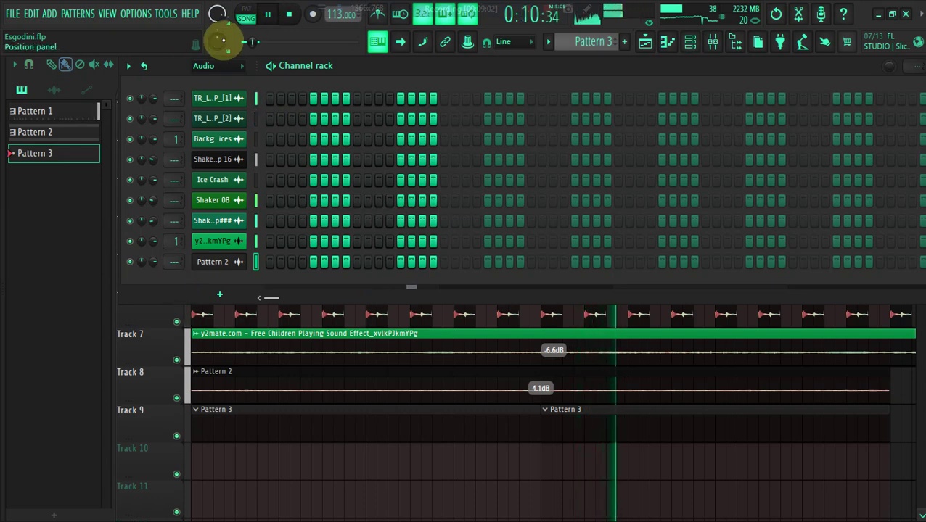
left_click(207, 70)
left_click(210, 122)
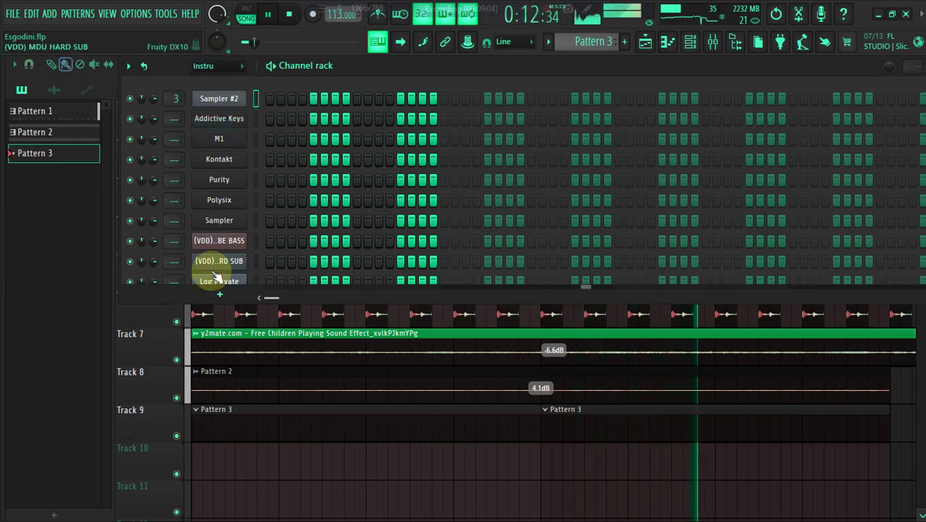
left_click_drag(248, 305, 219, 479)
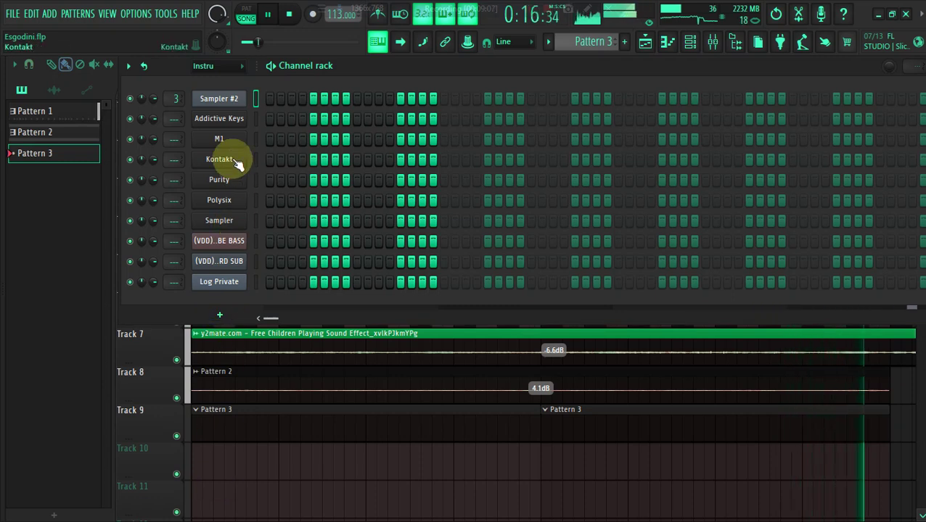
left_click(218, 311)
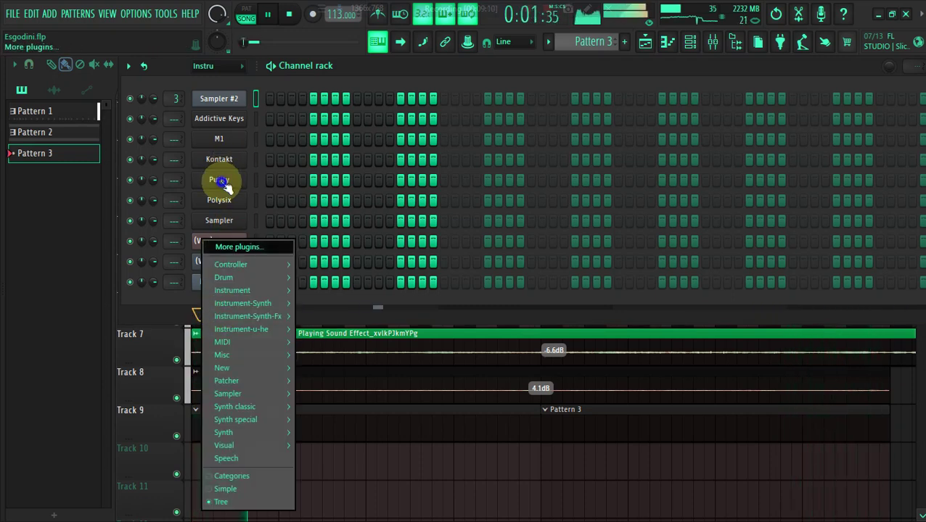
left_click(220, 180)
left_click_drag(443, 176, 447, 19)
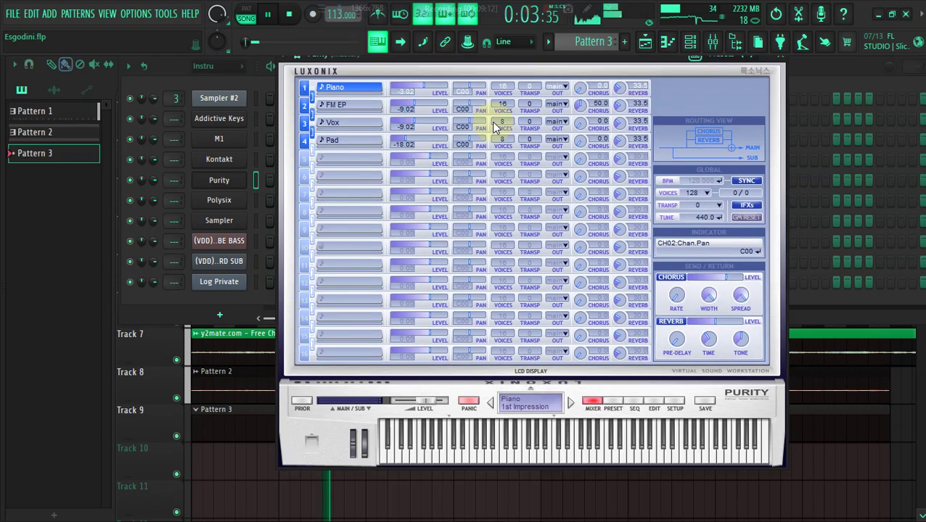
left_click(613, 403)
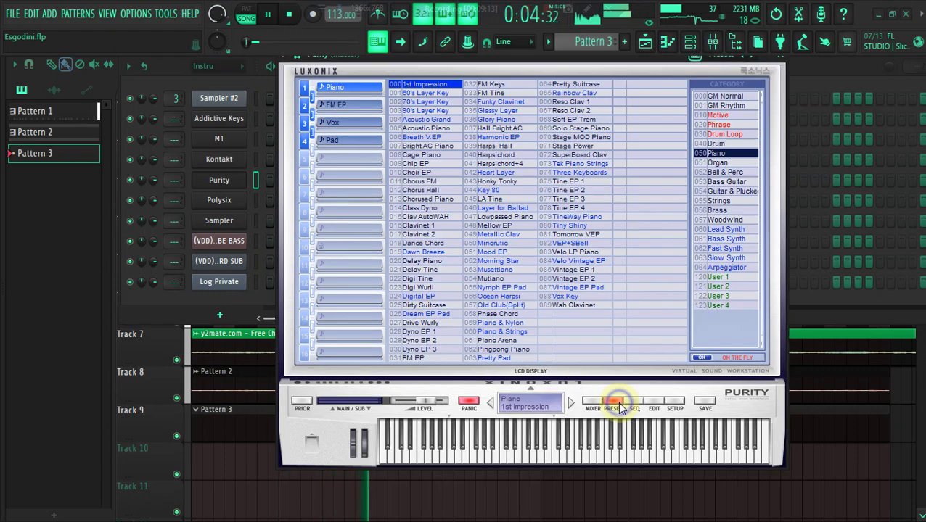
left_click(722, 182)
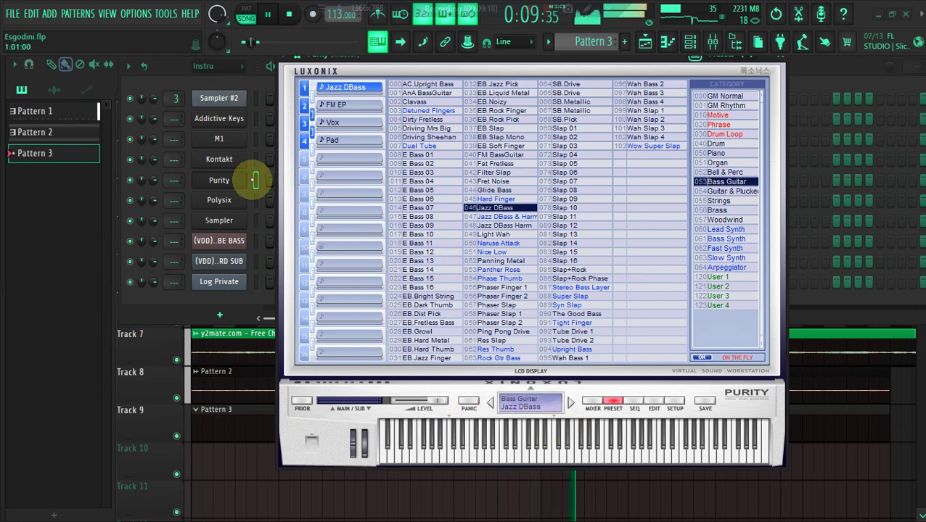
Step: Place a C#5 note at bar 1 in Purity's piano roll, shorten it to one bar and restart playback
right_click(256, 180)
left_click(270, 183)
left_click(121, 65)
left_click(58, 331)
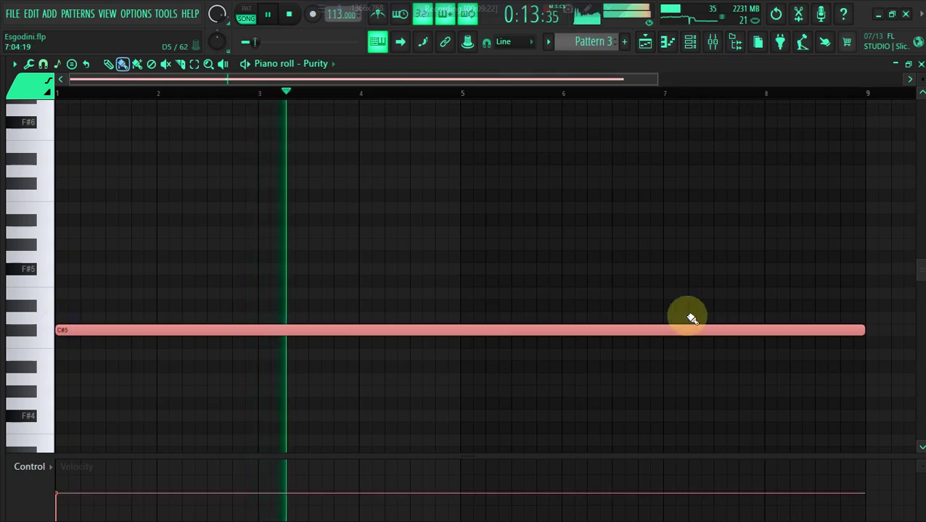
left_click_drag(862, 332, 159, 311)
key("space")
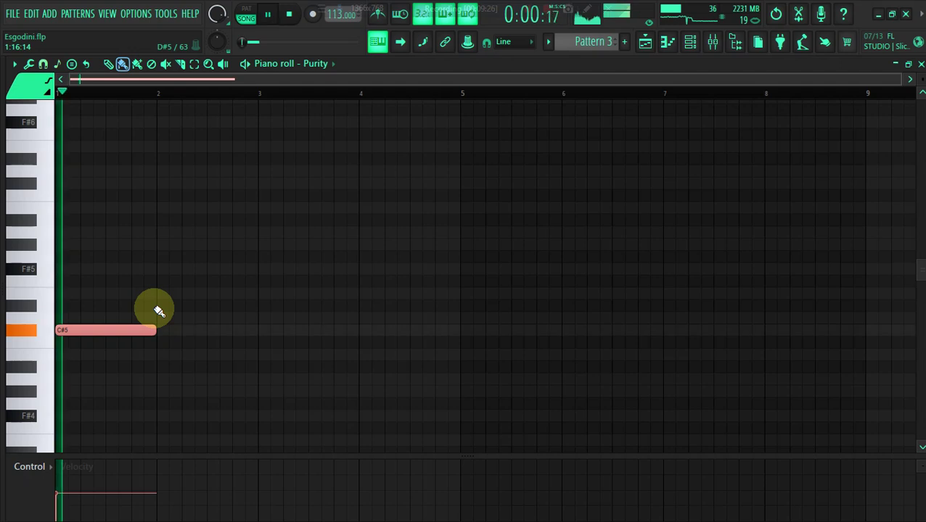
Step: Add one-bar notes A4 at bar 2, F#4 just before bar 3 and B4 at bar 4, removing the extra A4 at bar 4
left_click(166, 379)
left_click(252, 417)
left_click(363, 379)
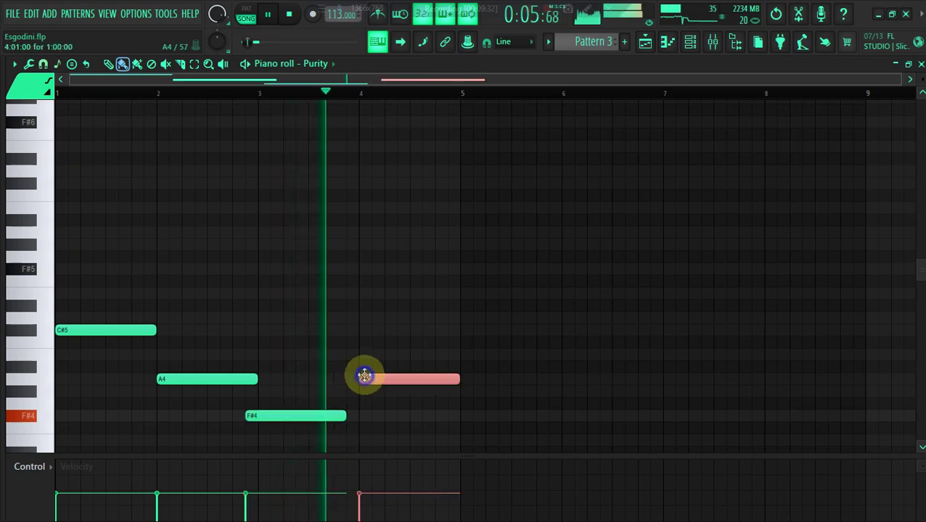
left_click(369, 352)
scroll(445, 309, "down", 3)
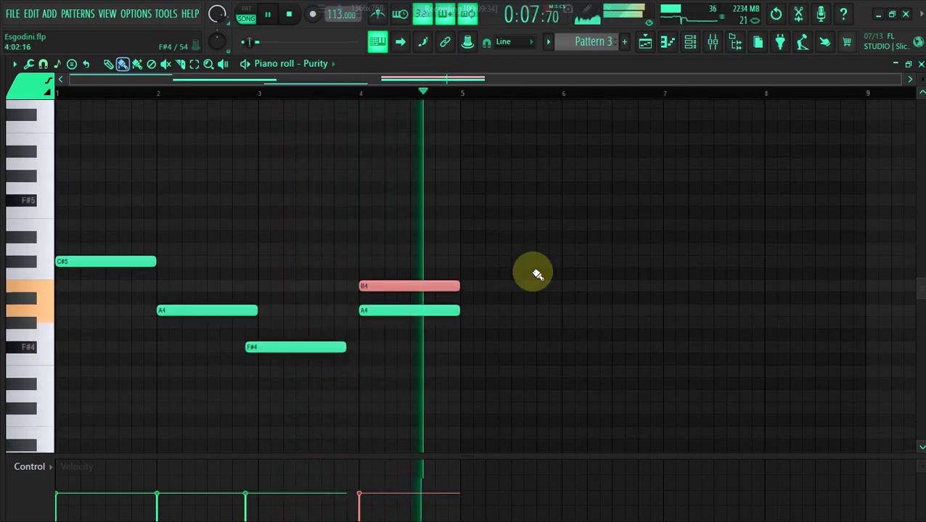
left_click_drag(900, 80, 656, 81)
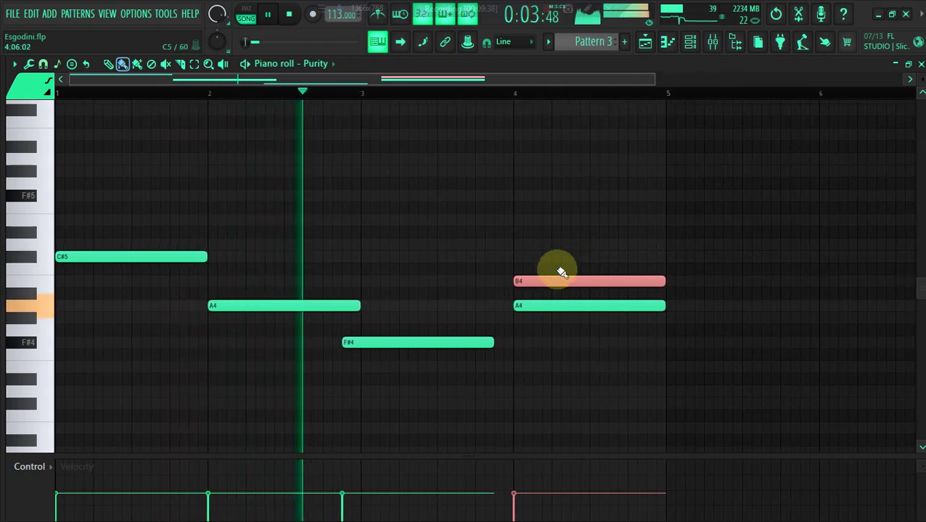
right_click(539, 308)
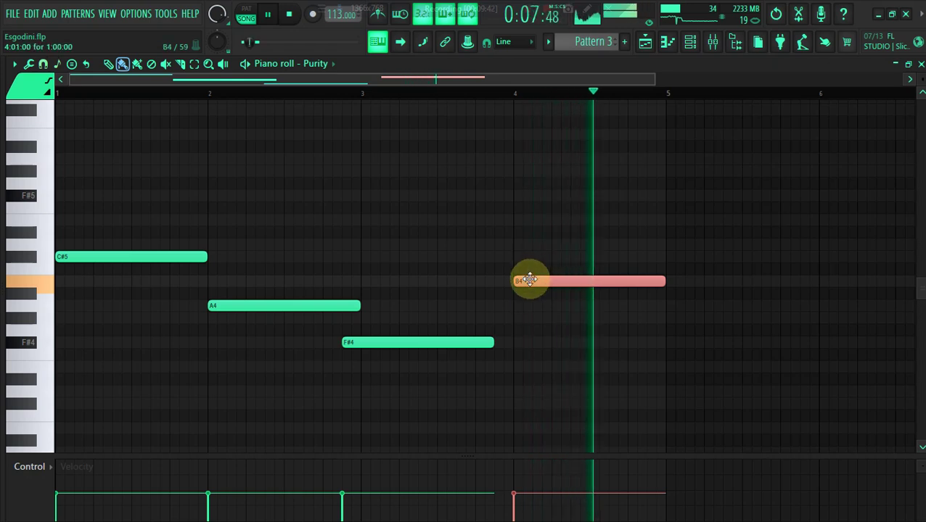
Step: Trim the A4 note to end where F#4 starts, keep F#4 one bar long, and extend B4's start back to F#4's end
left_click_drag(489, 339, 512, 345)
left_click_drag(359, 306, 341, 295)
left_click_drag(519, 280, 507, 280)
left_click_drag(648, 280, 664, 284)
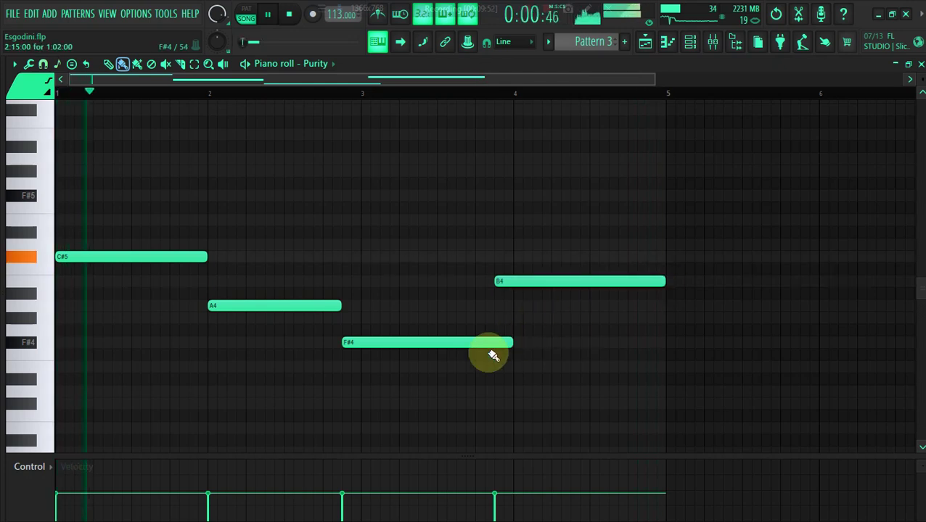
left_click_drag(511, 343, 494, 343)
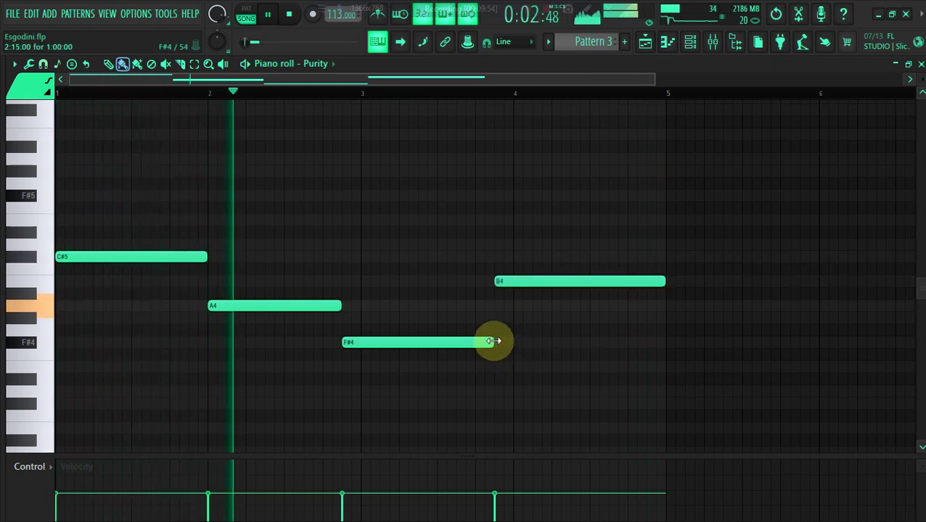
left_click(649, 43)
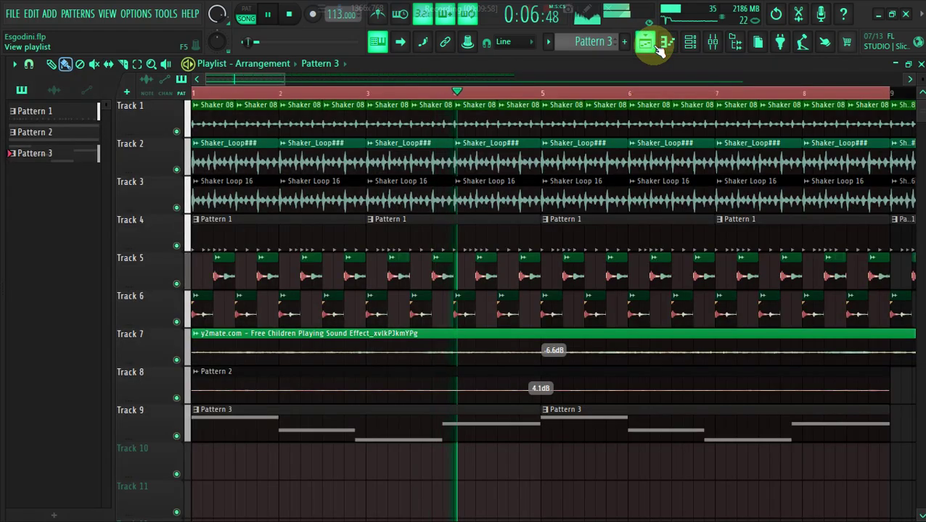
Step: Open the settings of the Pattern 2 audio clip on Track 8 and route it to mixer Insert 3
double_click(567, 386)
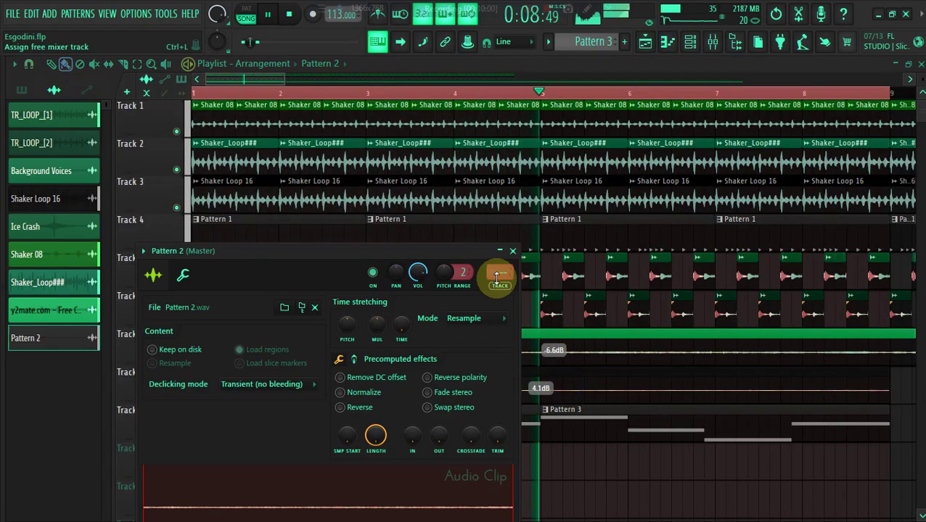
left_click_drag(497, 272, 496, 274)
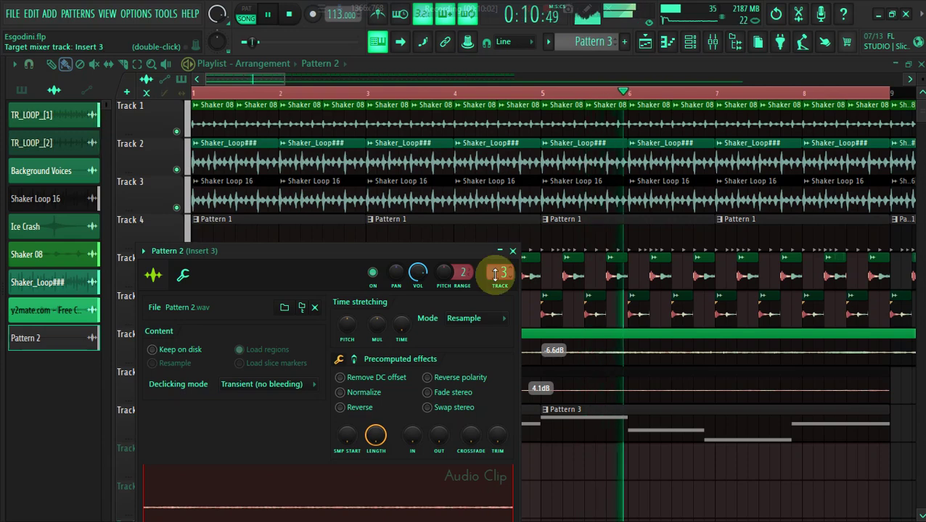
left_click(339, 80)
left_click_drag(284, 78, 281, 77)
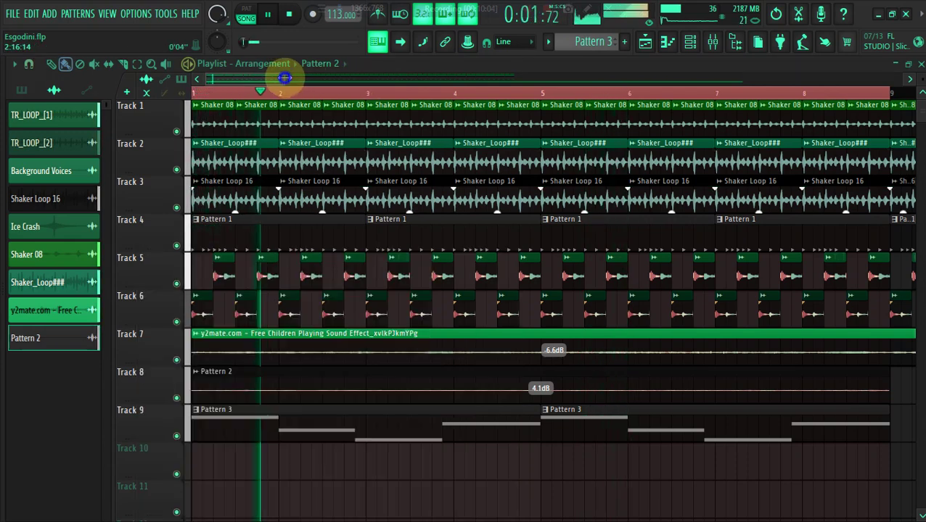
Step: Bypass Fruity parametric EQ 2 on Insert 3 and lower the Pattern 2 audio clip's gain to 2.4 dB
left_click(717, 46)
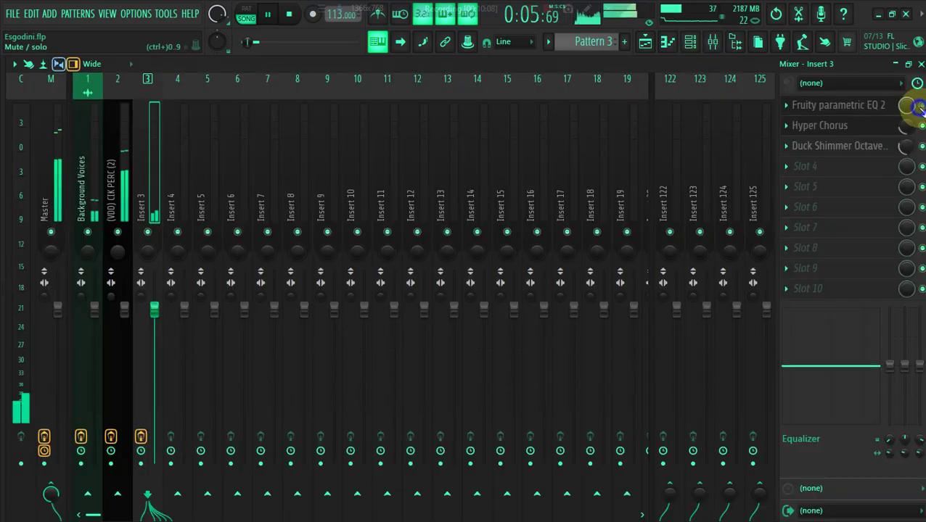
left_click(695, 41)
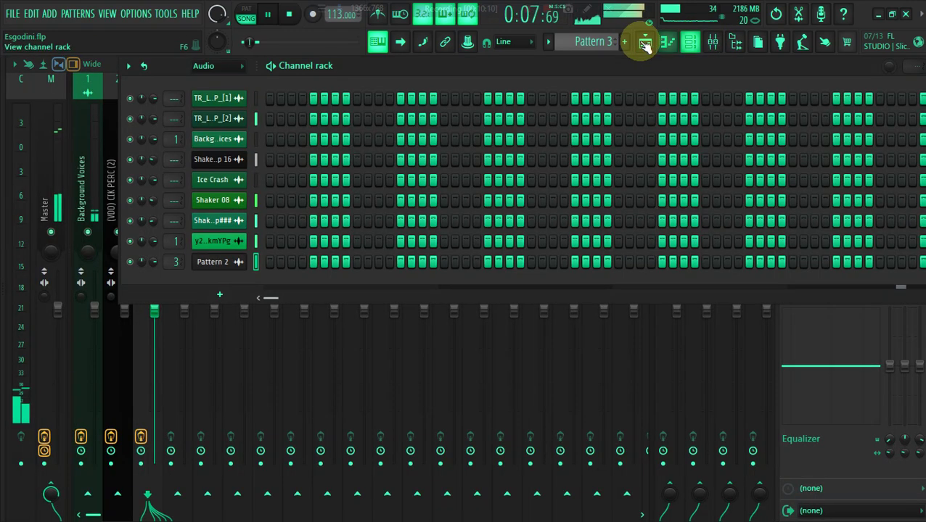
left_click(645, 41)
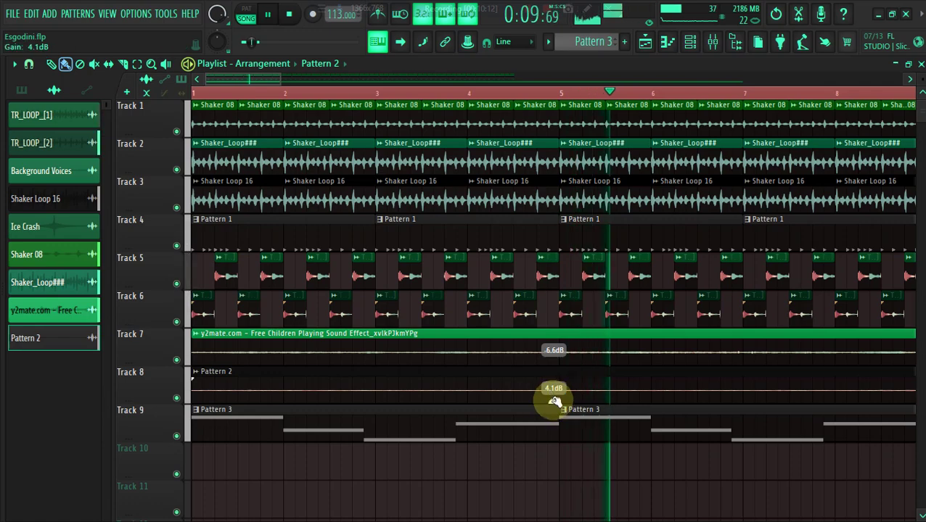
left_click_drag(554, 401, 554, 410)
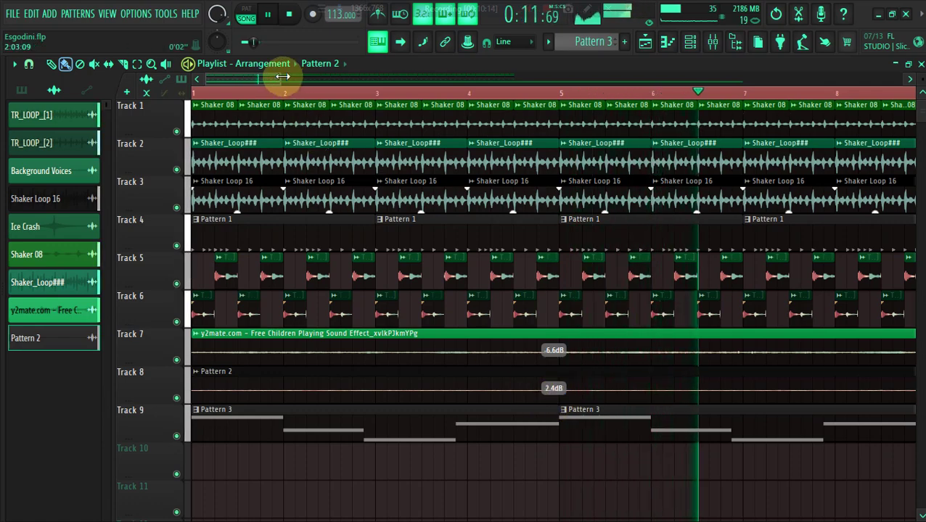
Step: Create Pattern 4 and paint its clips along Track 10 from bar 1 through bar 8
left_click_drag(283, 78, 293, 79)
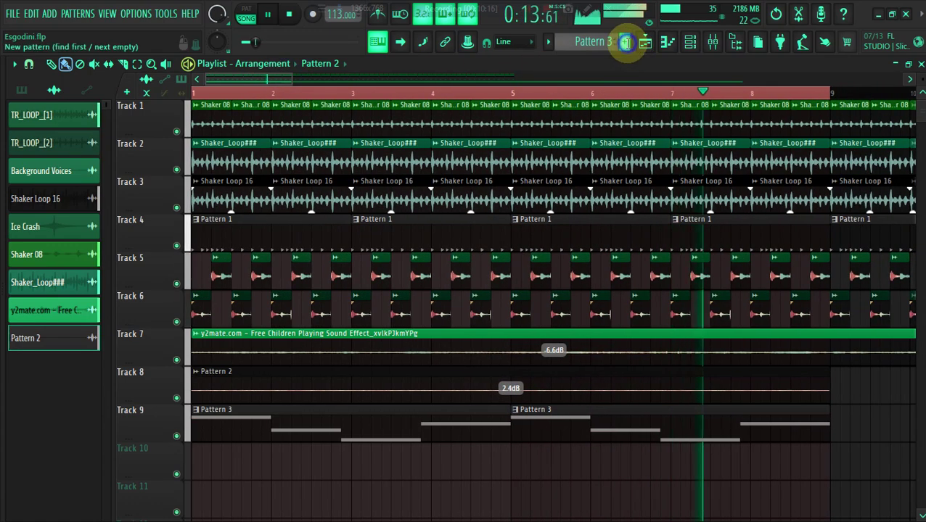
left_click(625, 42)
left_click(194, 452)
left_click_drag(221, 460, 769, 479)
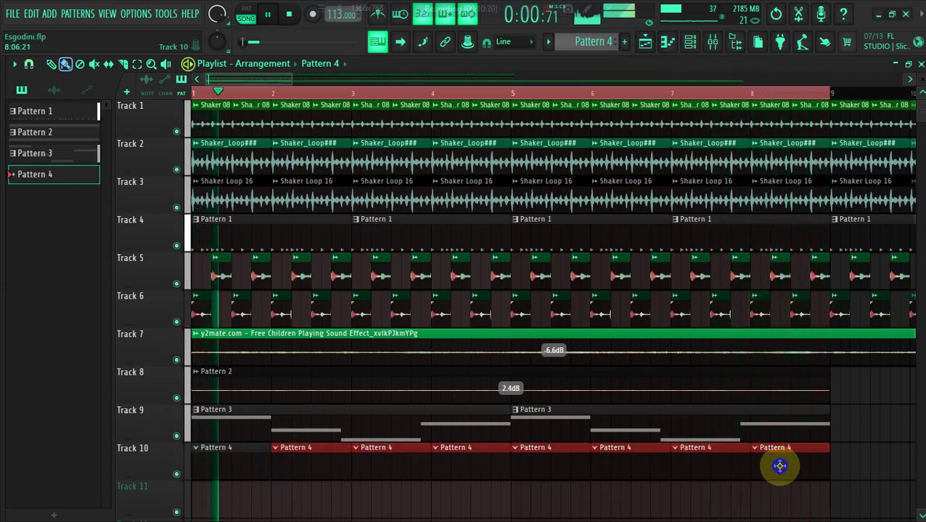
Step: Add a Sytrus synth to the Instru channel group and load its Machine preset from the vocoder carriers
left_click(693, 42)
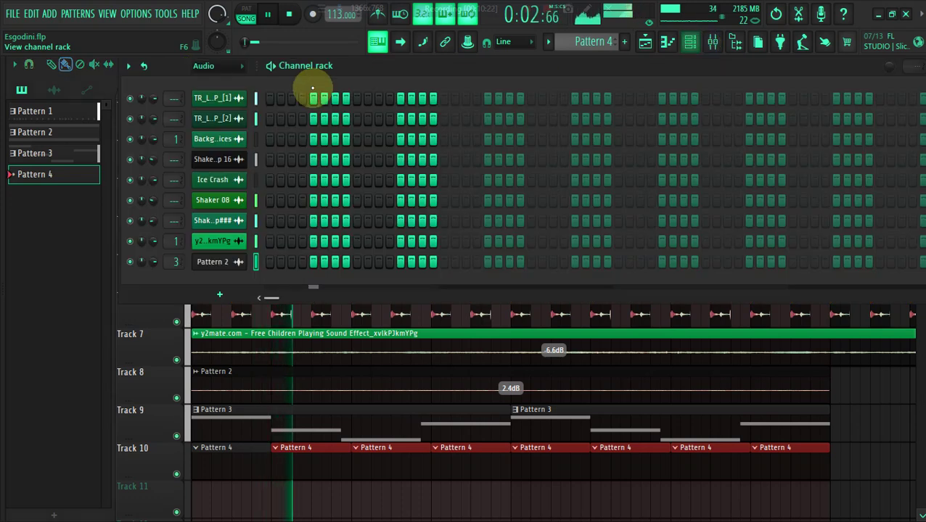
left_click(218, 65)
left_click(218, 130)
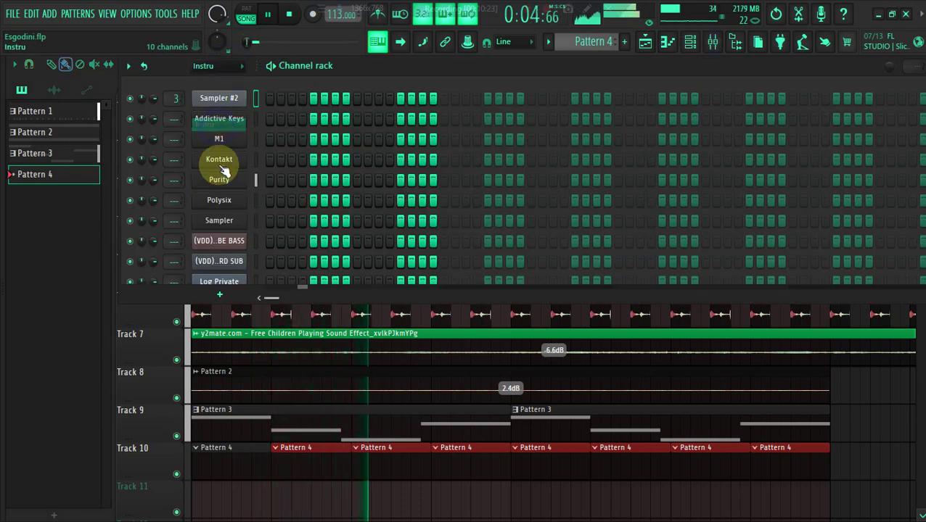
left_click(217, 293)
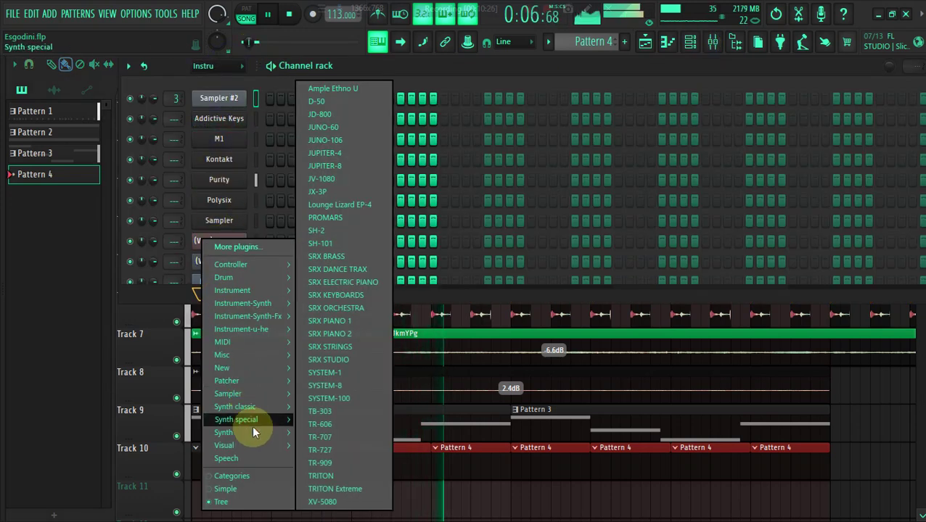
mouse_move(253, 431)
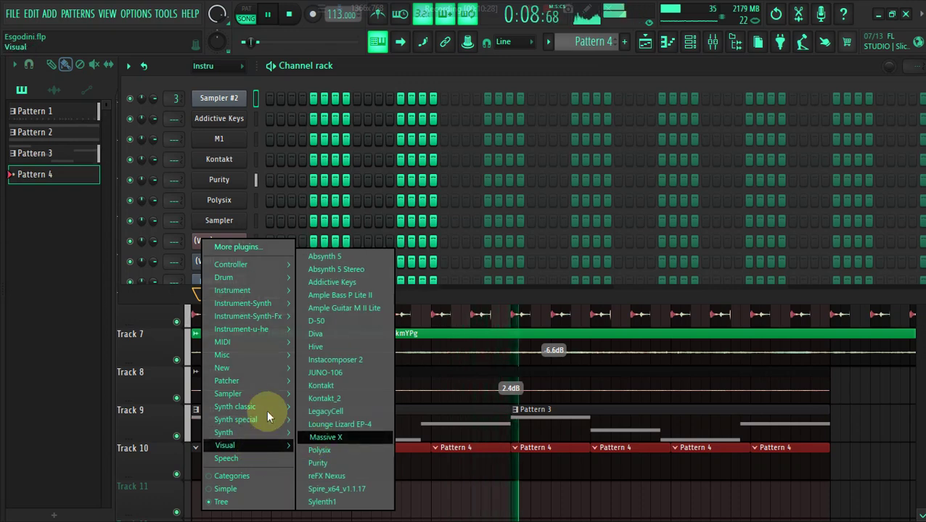
mouse_move(268, 405)
left_click(321, 477)
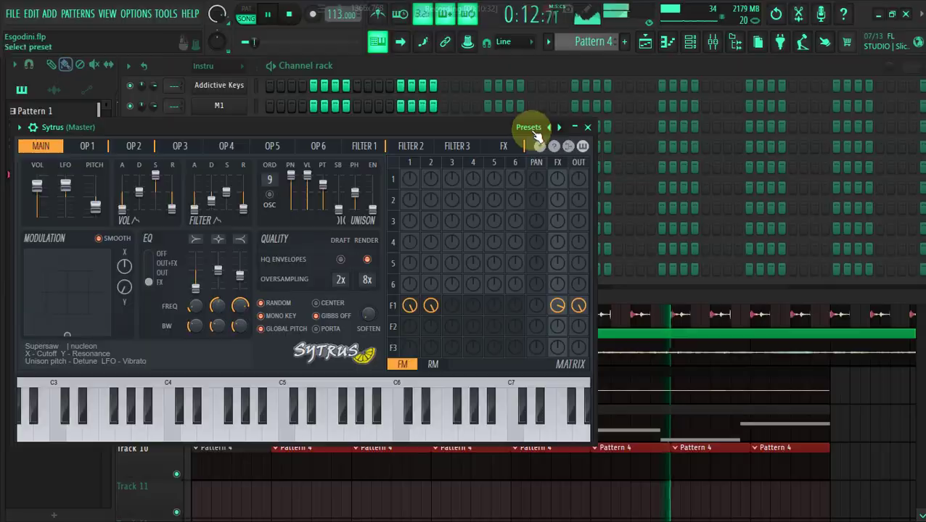
left_click(532, 187)
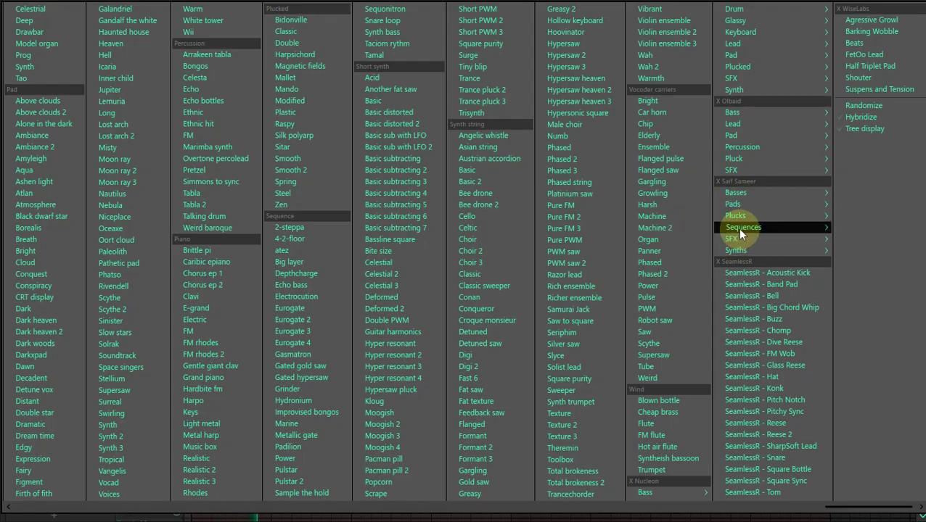
left_click(685, 218)
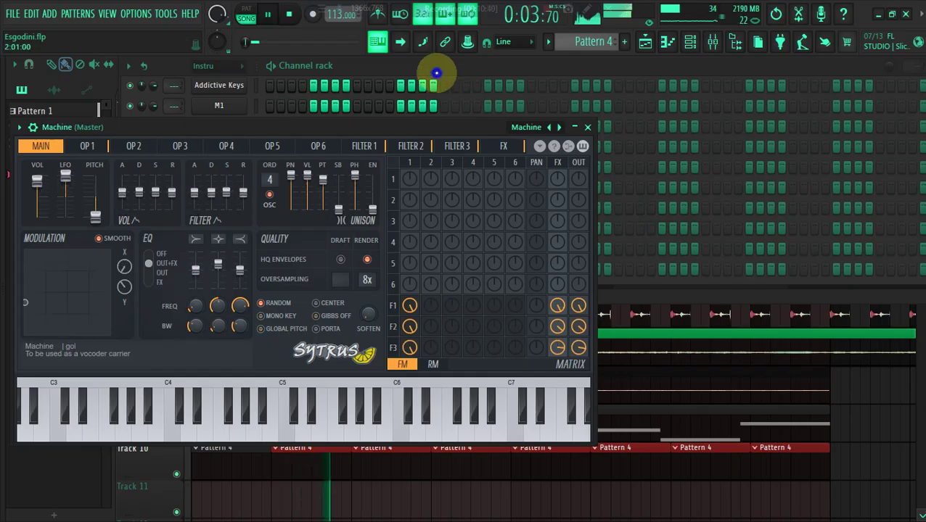
Step: Fill every fourth step of the Machine channel in Pattern 4 and open its piano roll
left_click(436, 72)
right_click(232, 273)
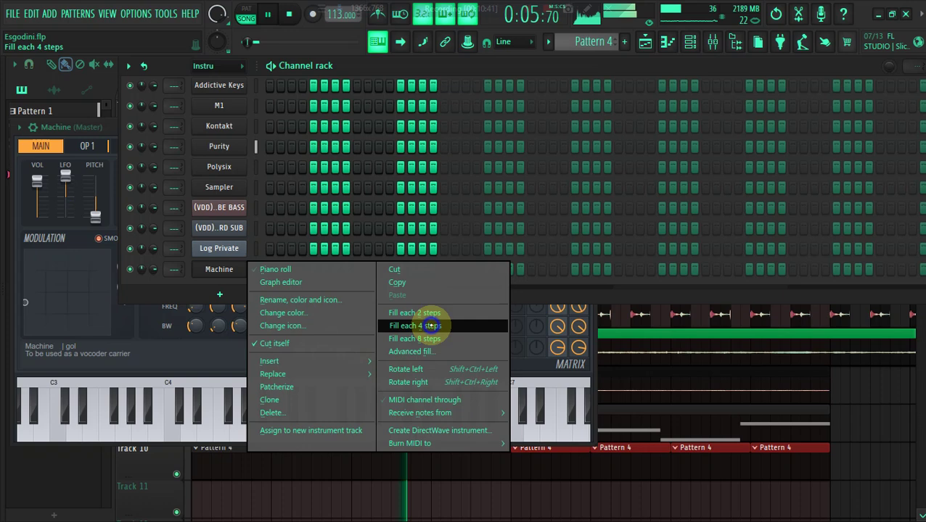
left_click(432, 328)
right_click(223, 268)
left_click(262, 269)
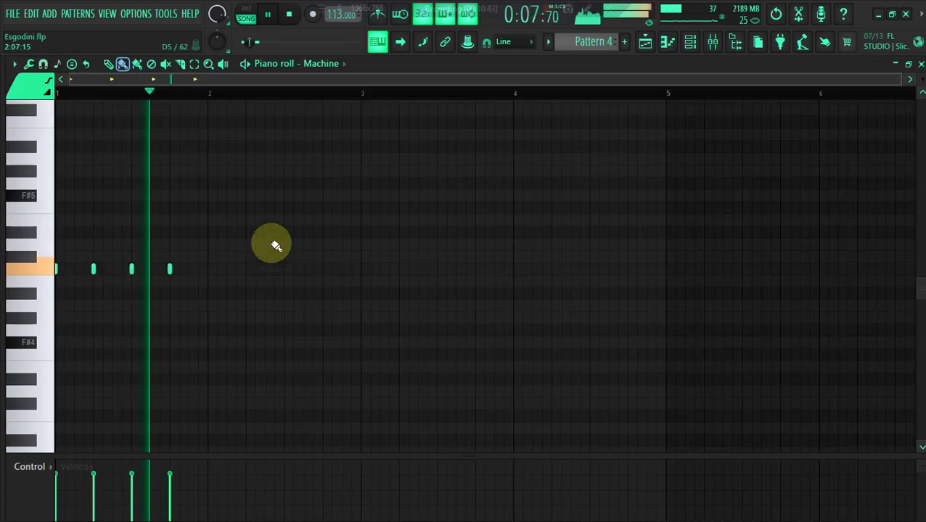
Step: Move all four Machine notes half a beat later, lengthen them slightly and transpose them to B3
key("ctrl+a")
left_click_drag(137, 269, 156, 383)
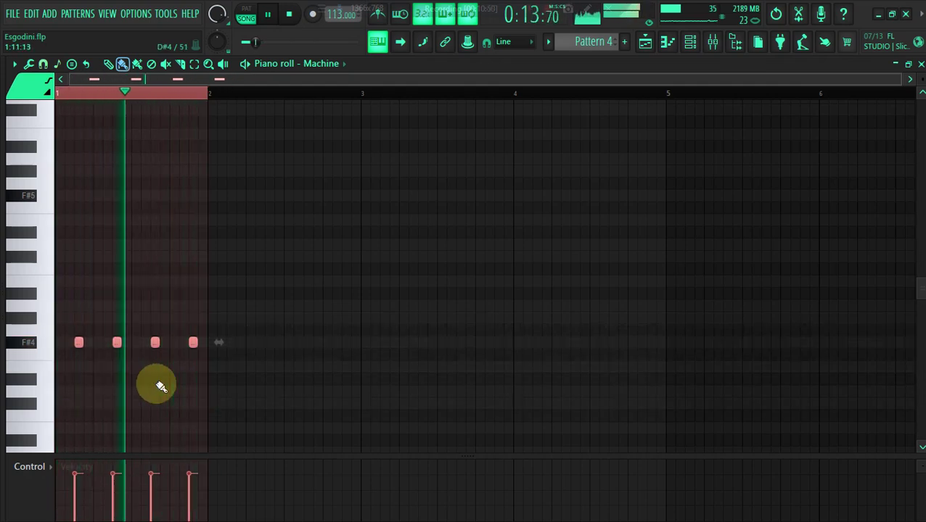
key("shift+Up")
key("shift+Up")
key("shift+Up")
key("shift+Up")
key("shift+Up")
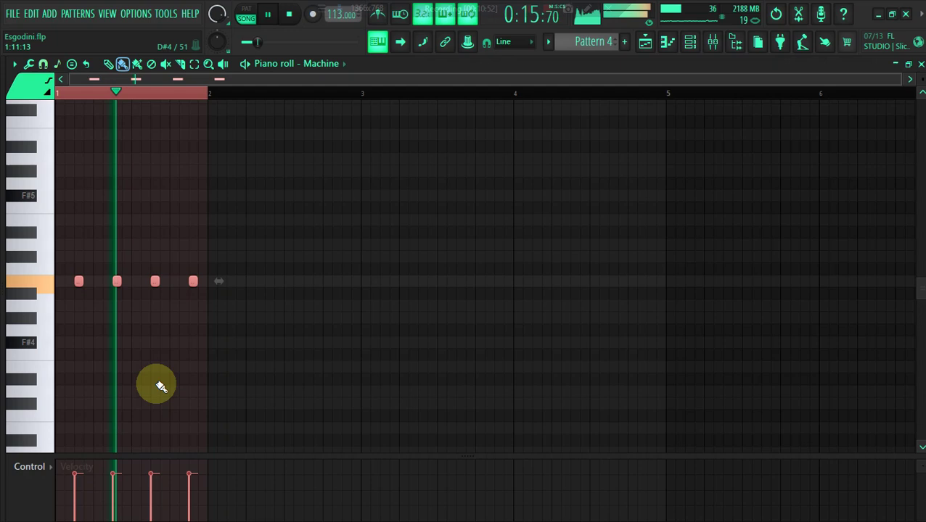
key("shift+Down")
key("shift+Down")
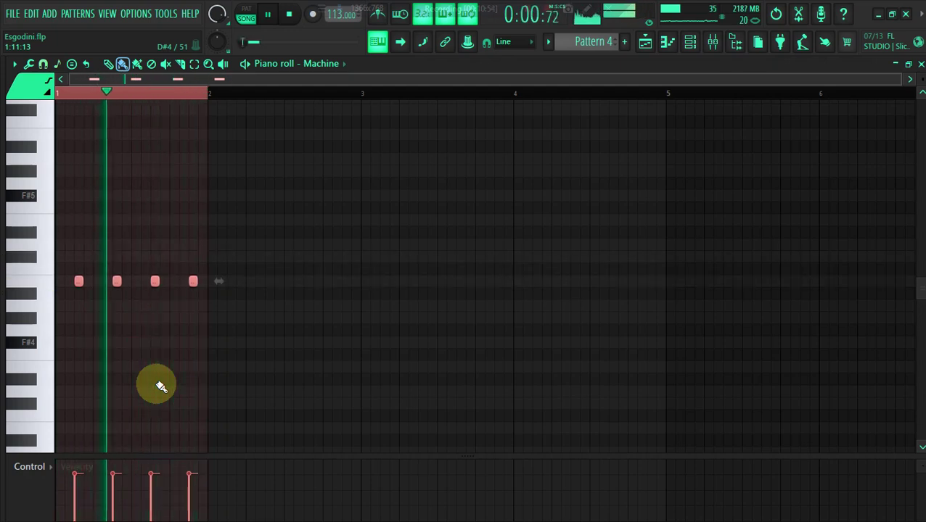
scroll(161, 387, "down", 5)
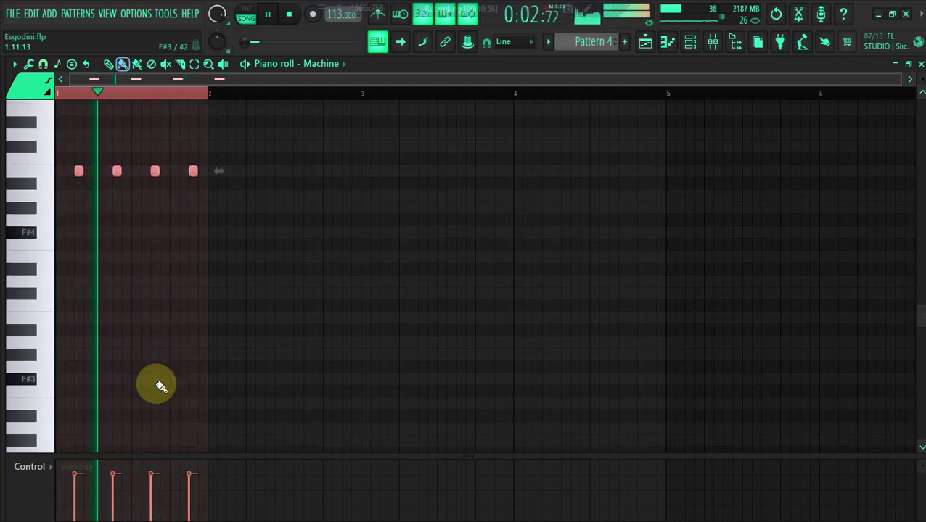
key("ctrl+Down")
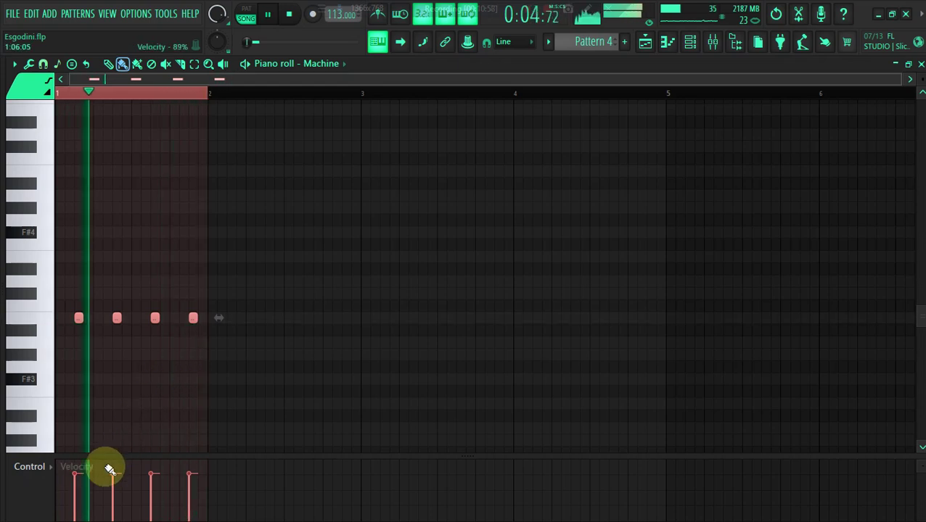
Step: Lower the velocity of the selected Machine notes with level scaling, setting Multiply to 21%
key("alt+x")
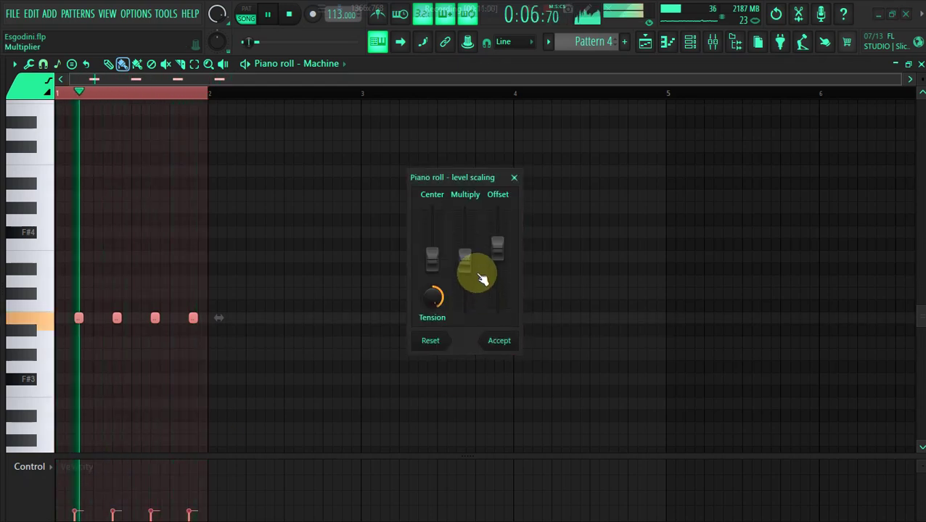
left_click_drag(465, 257, 465, 260)
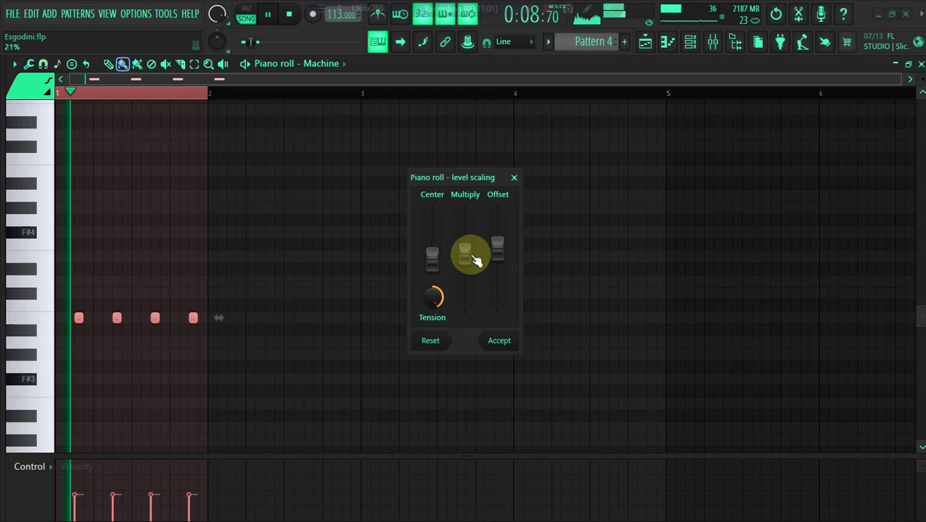
left_click(503, 354)
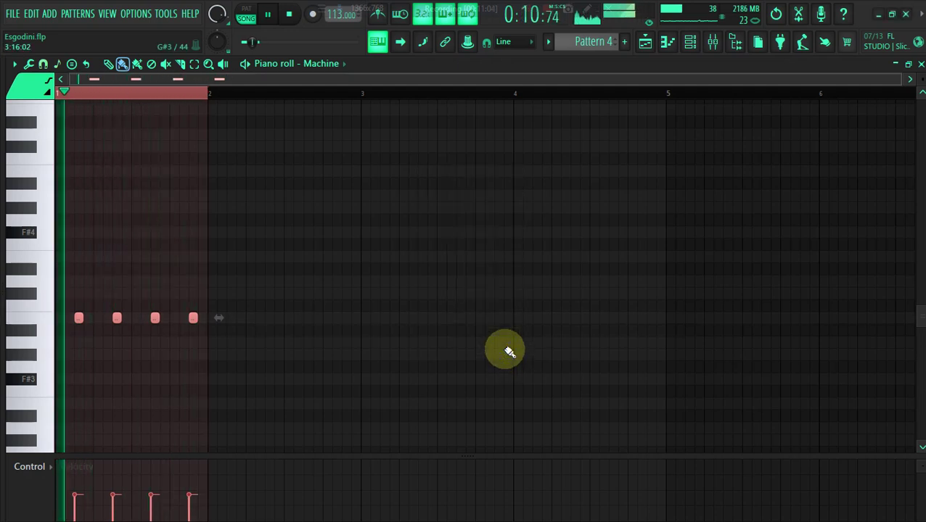
Step: Try lower pitches for the four Machine notes and settle on F#4
key("shift+Down")
key("shift+Down")
key("shift+Down")
key("shift+Down")
key("shift+Down")
key("shift+Down")
key("shift+Down")
key("shift+Up")
key("shift+Up")
key("shift+Up")
key("shift+Up")
key("shift+Up")
key("shift+Up")
key("shift+Up")
key("shift+Up")
key("shift+Up")
key("shift+Up")
key("shift+Up")
key("shift+Up")
key("shift+Up")
key("shift+Up")
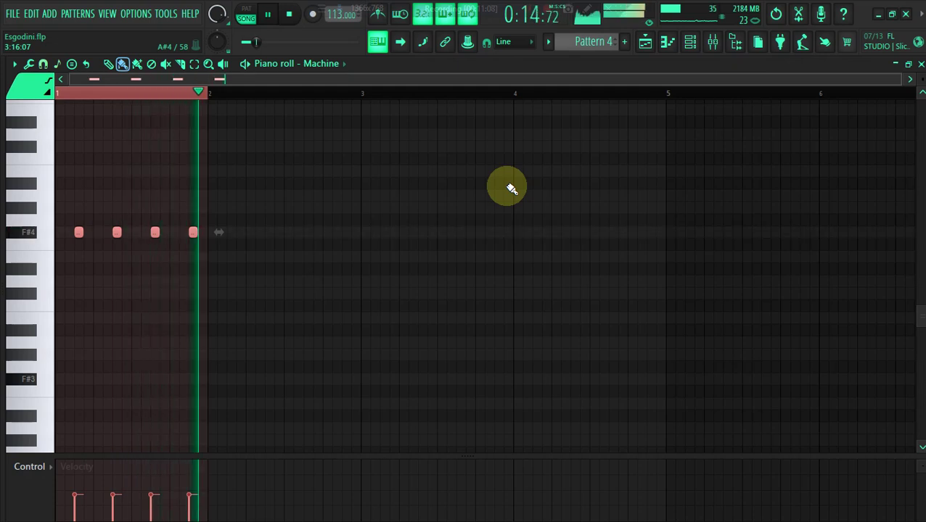
Step: Try the four Machine notes at C#5 and B4, then return them to F#4
key("shift+Up")
key("shift+Up")
key("shift+Up")
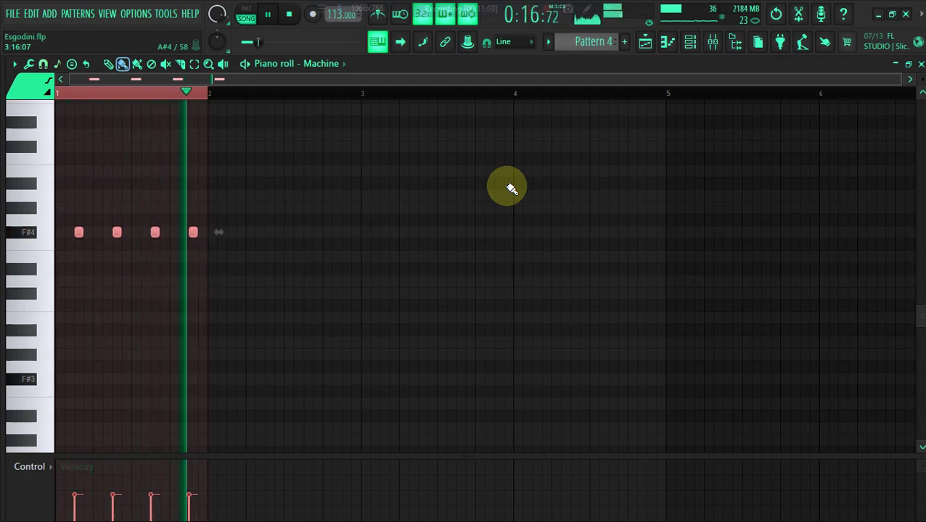
key("shift+Up")
key("shift+Up")
key("shift+Up")
key("shift+Up")
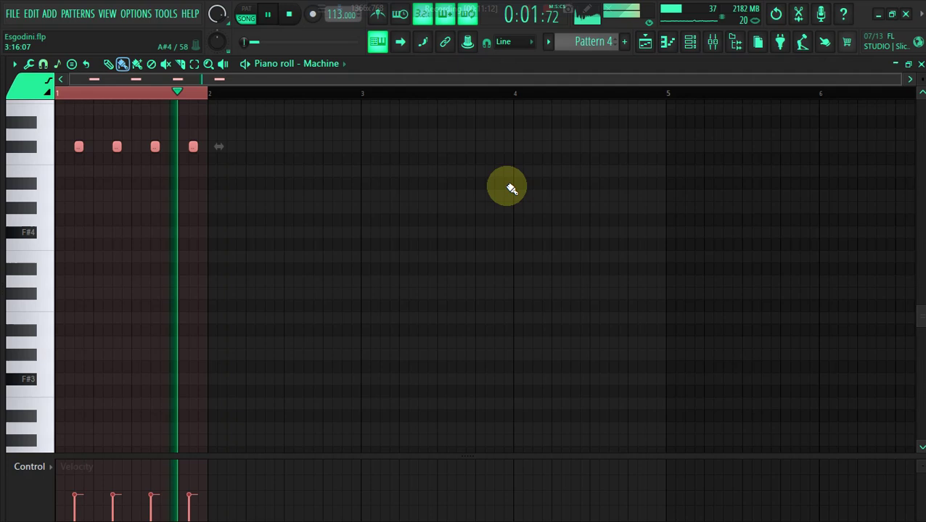
key("shift+Down")
key("shift+Down")
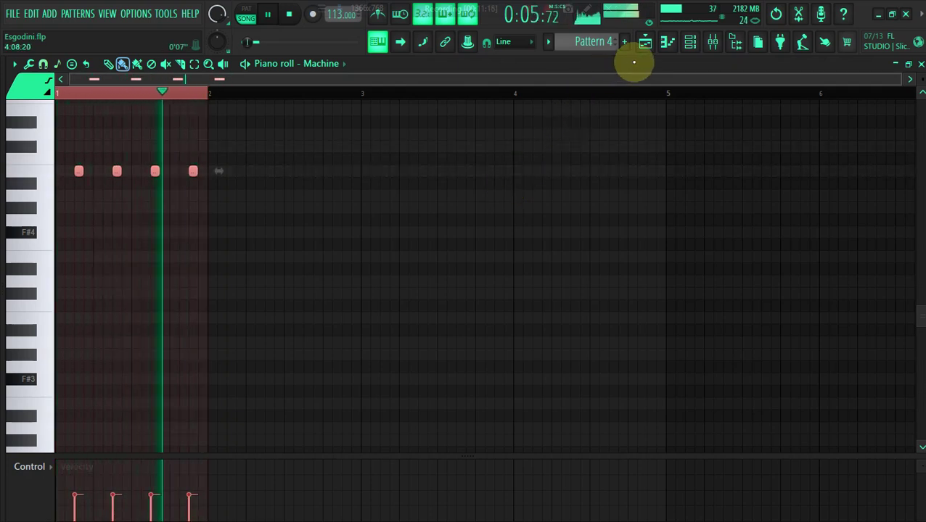
key("ctrl+Down")
key("shift+Up")
key("shift+Up")
key("shift+Up")
key("shift+Up")
key("shift+Up")
key("shift+Up")
key("shift+Up")
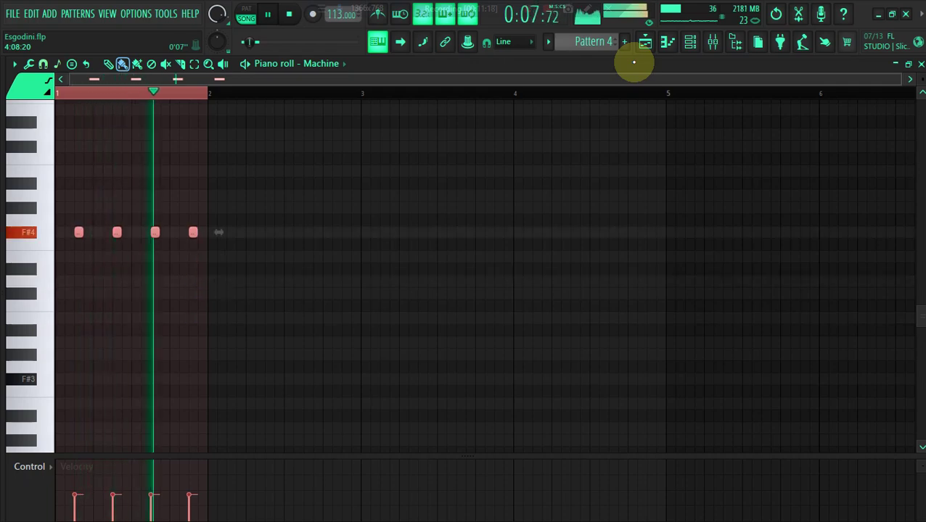
Step: Route the Machine channel to mixer Insert 3 and open that insert in the mixer
left_click(644, 42)
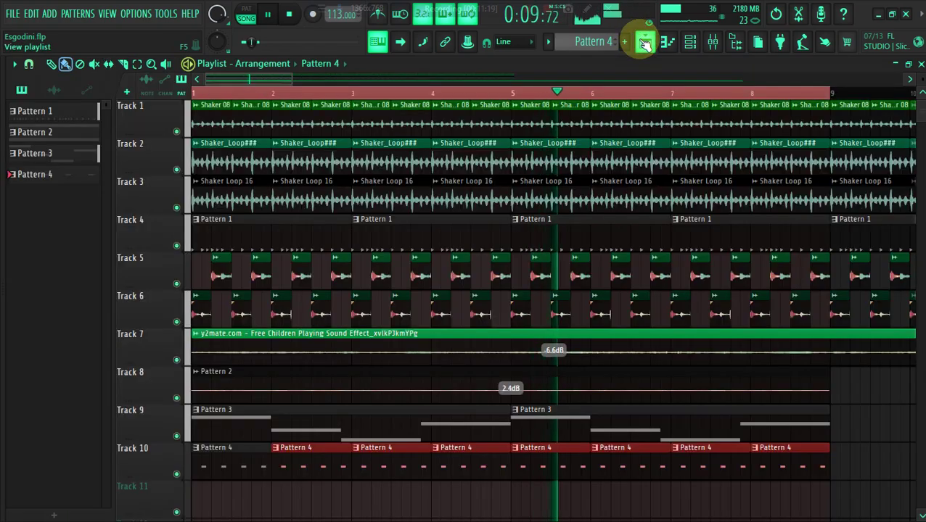
left_click(668, 42)
left_click(690, 42)
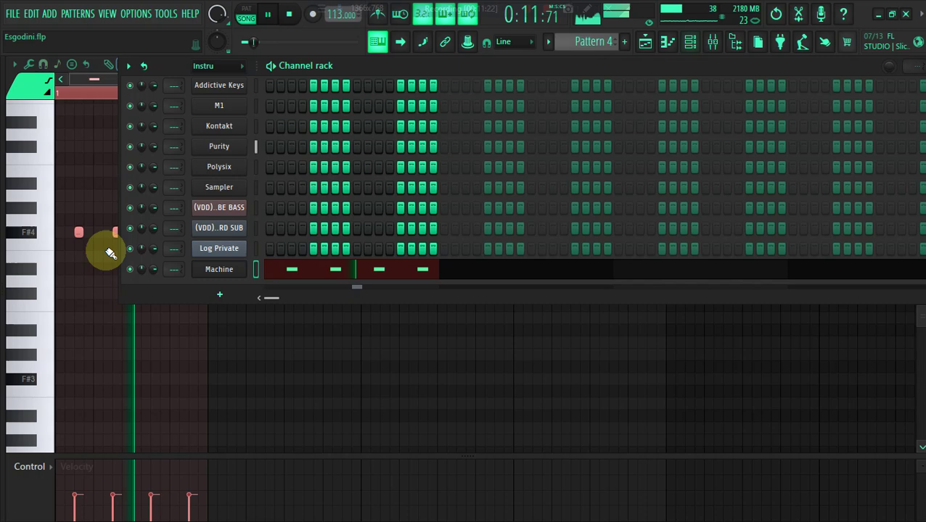
left_click_drag(173, 269, 173, 261)
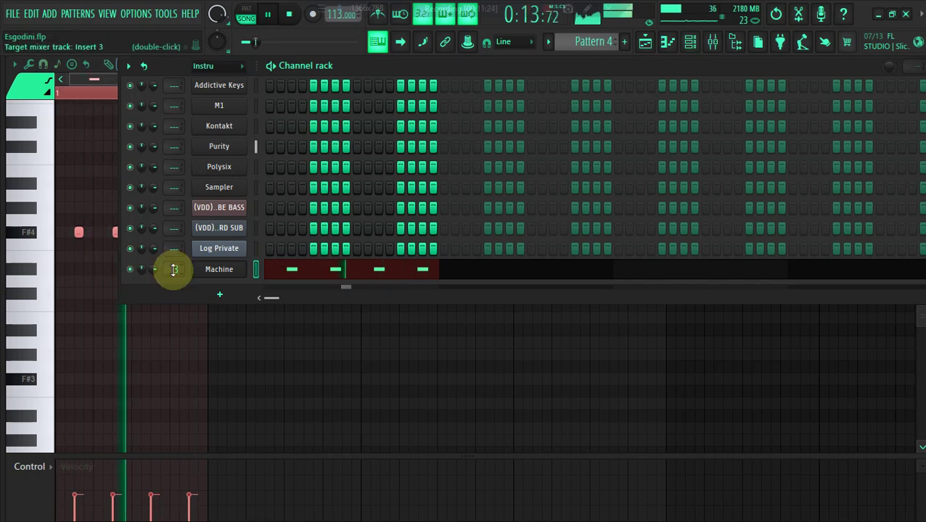
left_click(714, 45)
left_click(713, 43)
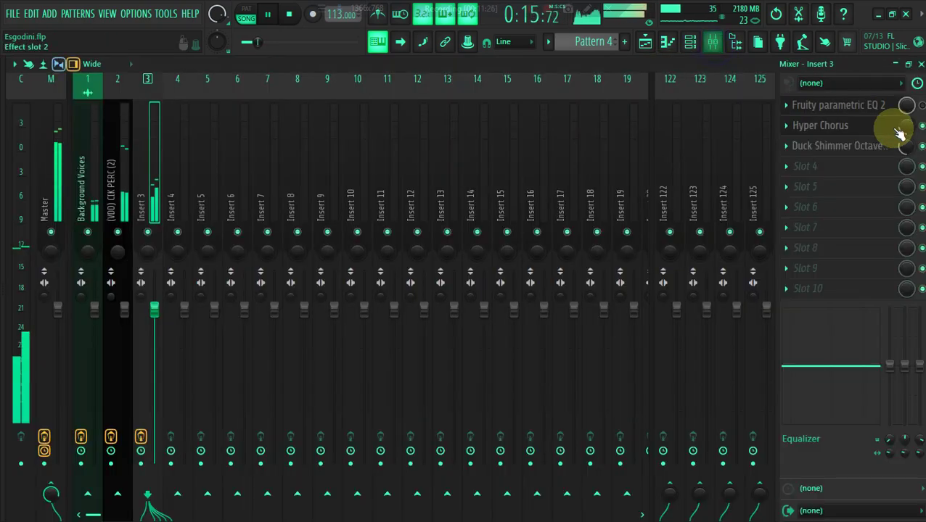
Step: Clear the selection of the Pattern 4 clips in the playlist and return to Insert 3 in the mixer
left_click(648, 45)
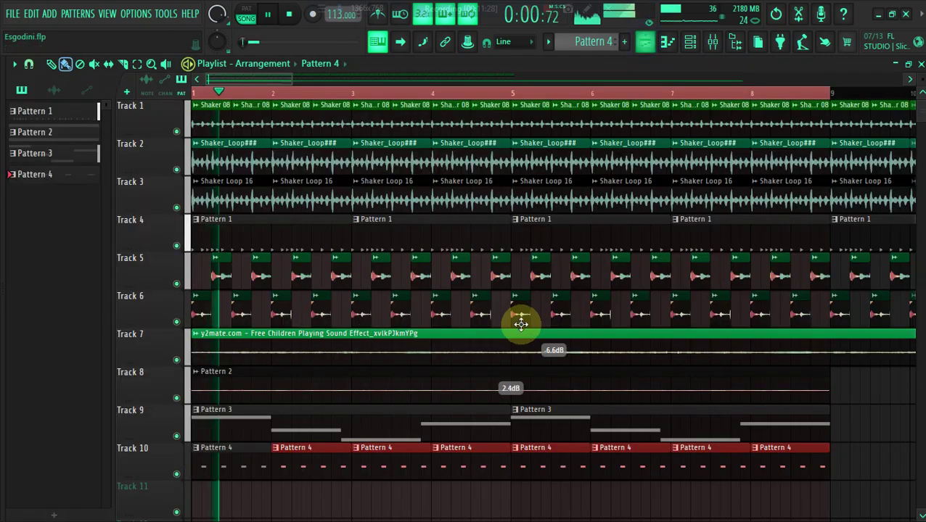
double_click(534, 386)
left_click(706, 49)
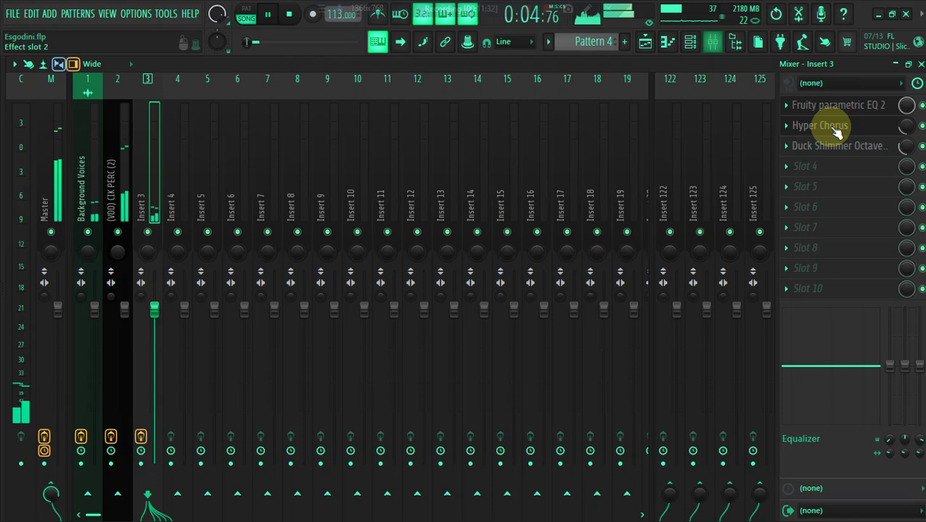
Step: Reshape Insert 3's Fruity parametric EQ 2 by adjusting the low-shelf, band 4 and upper cut points
left_click(844, 109)
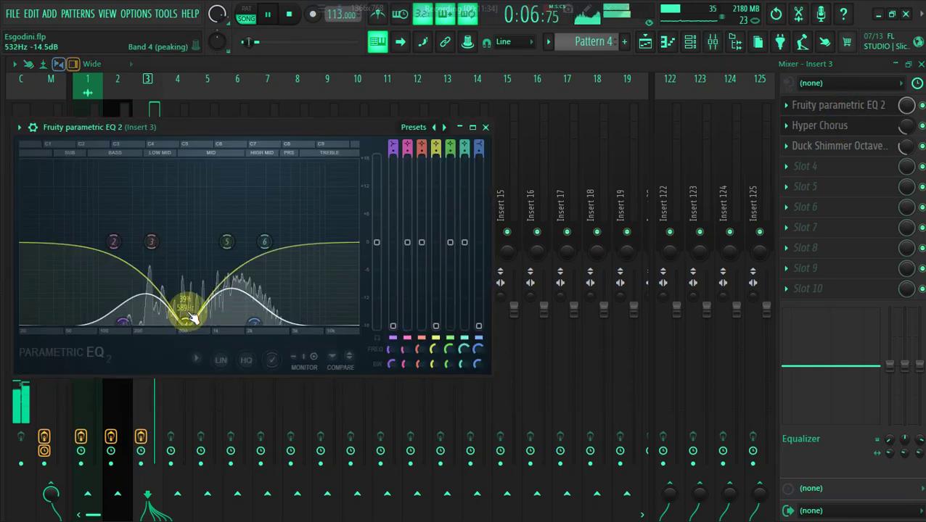
mouse_move(115, 331)
left_mouse_down()
mouse_move(124, 320)
mouse_move(25, 323)
mouse_move(113, 332)
left_mouse_up()
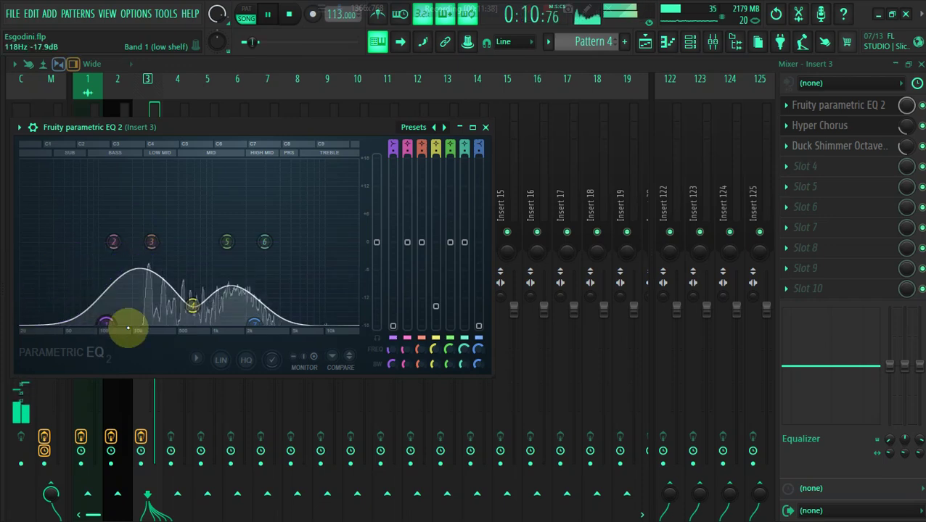
left_click_drag(215, 312, 143, 296)
left_click(202, 301)
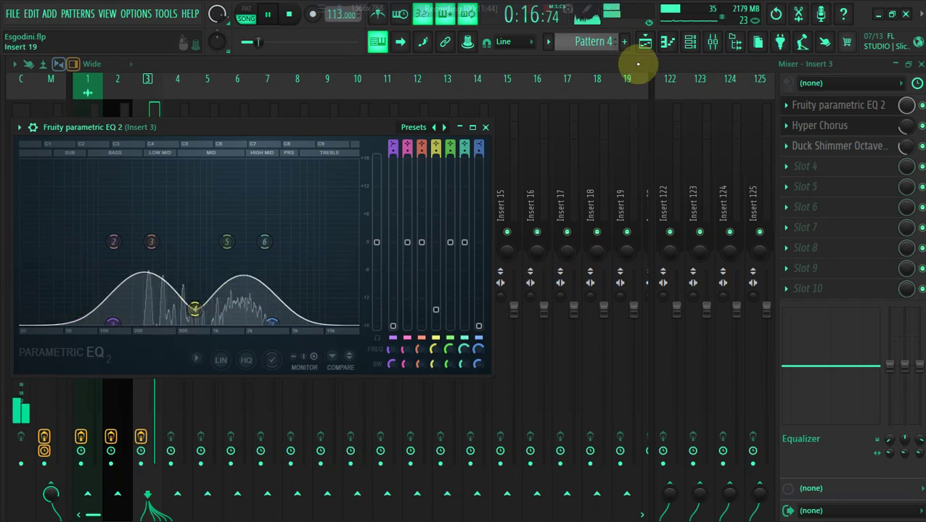
Step: In Pattern 3, copy the Purity notes and paste them into the (VDD) MDU TUBE BASS channel
left_click(645, 46)
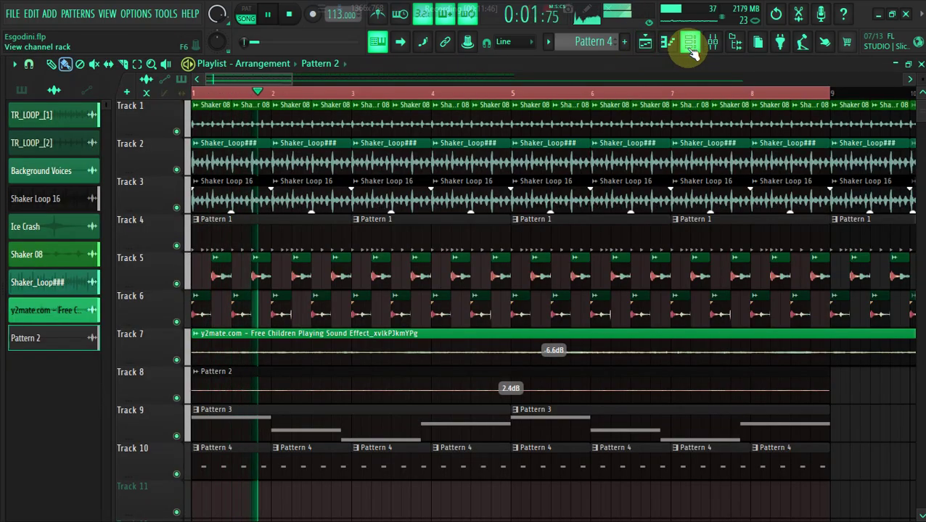
left_click(356, 415)
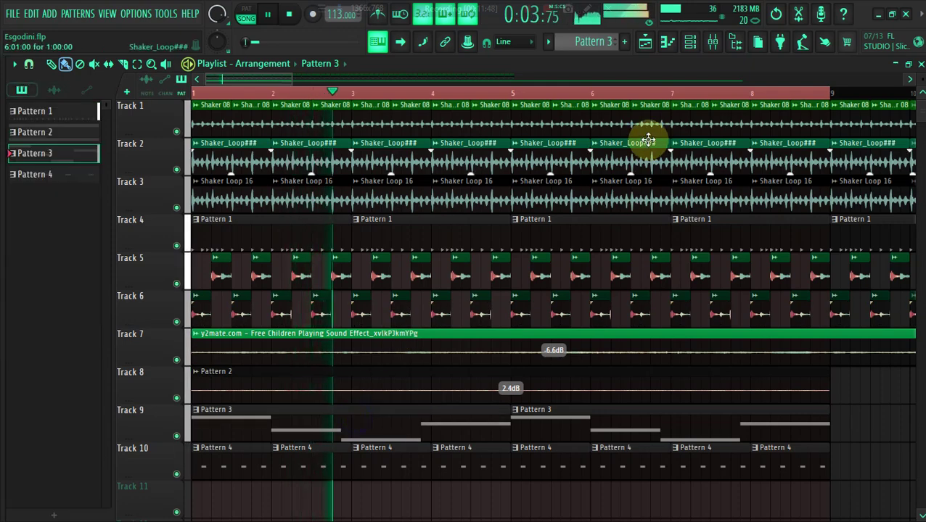
left_click(689, 41)
right_click(221, 180)
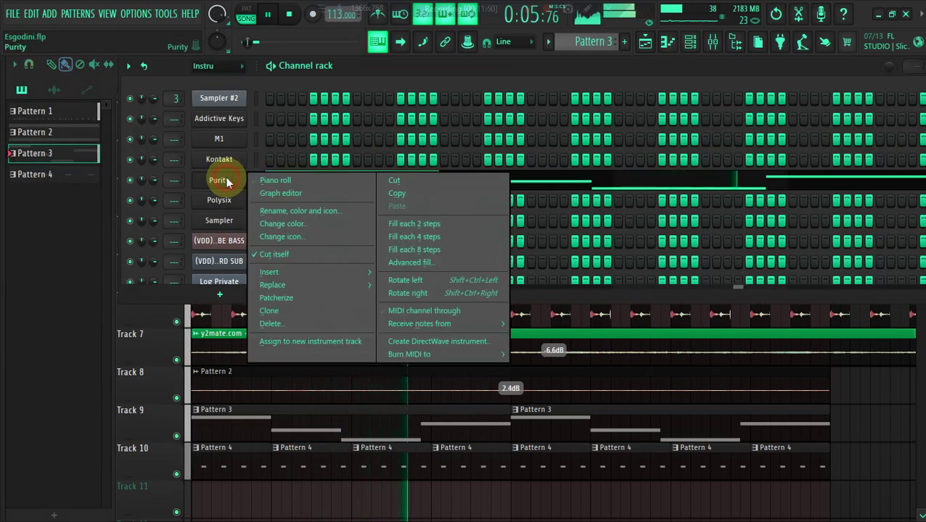
left_click(399, 194)
right_click(240, 241)
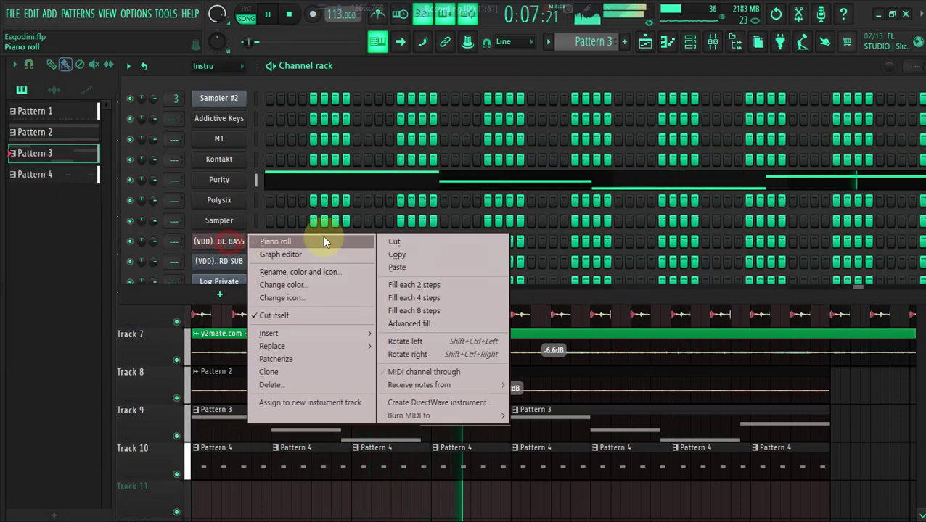
left_click(392, 268)
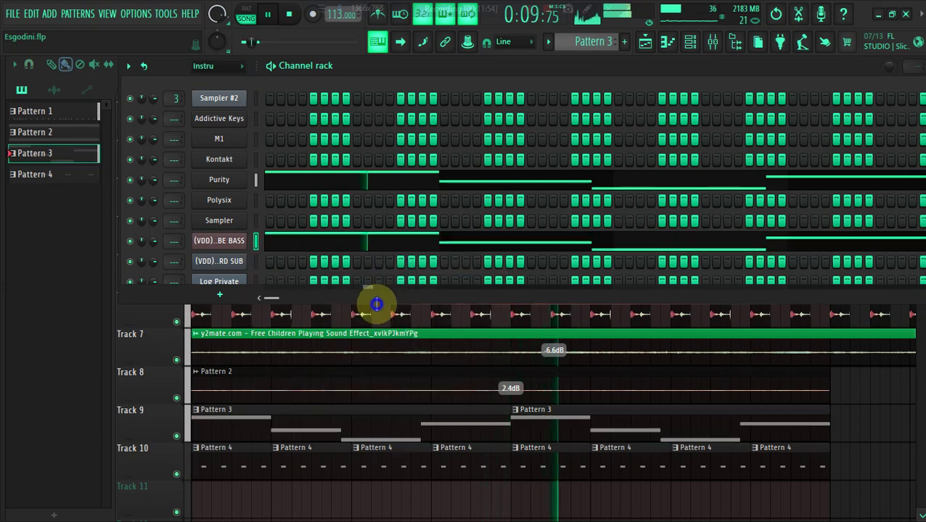
Step: Transpose the pasted (VDD) MDU TUBE BASS notes down one octave
left_click_drag(376, 304, 349, 444)
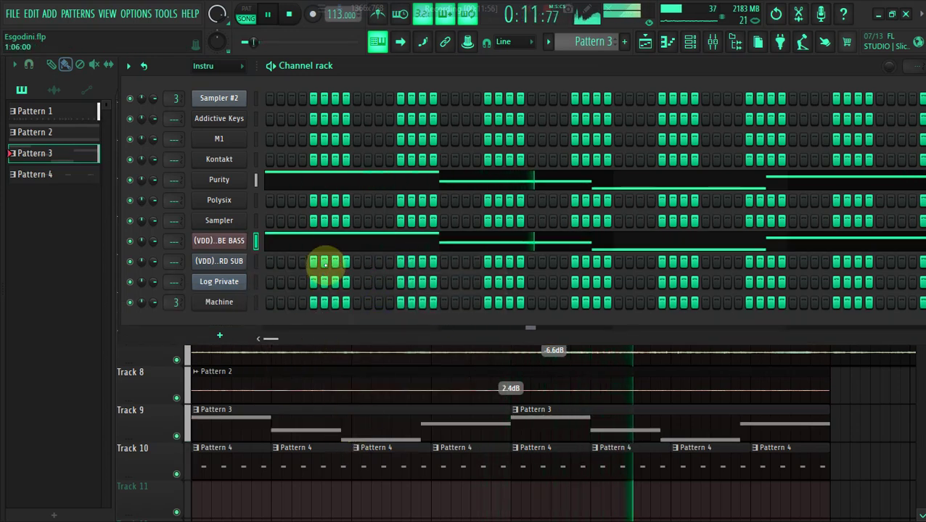
left_click(335, 238)
key("ctrl+Down")
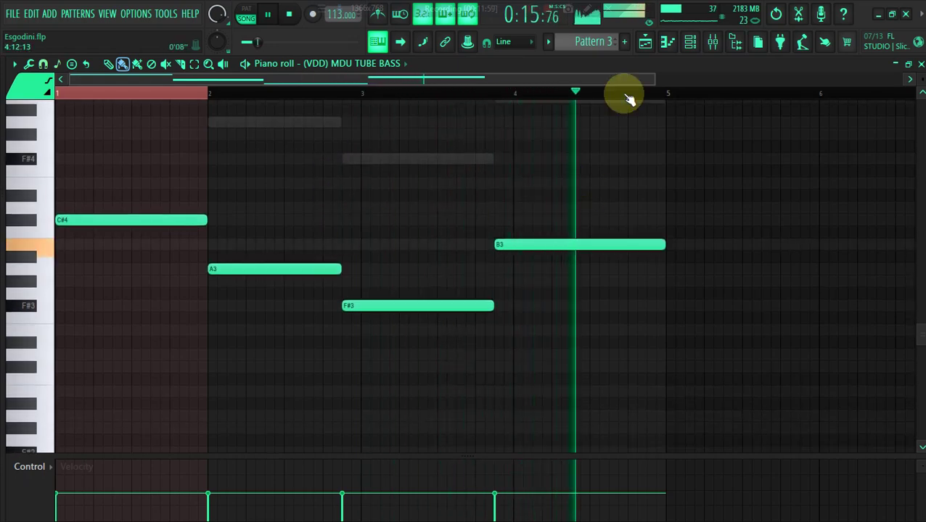
Step: Add short passing notes to the tube bass: F#3 ending bar 1, two D3 late in bar 2, B2 and D3 ending bar 3
left_click_drag(651, 84, 278, 313)
left_click(254, 308)
left_click(419, 354)
left_click(445, 354)
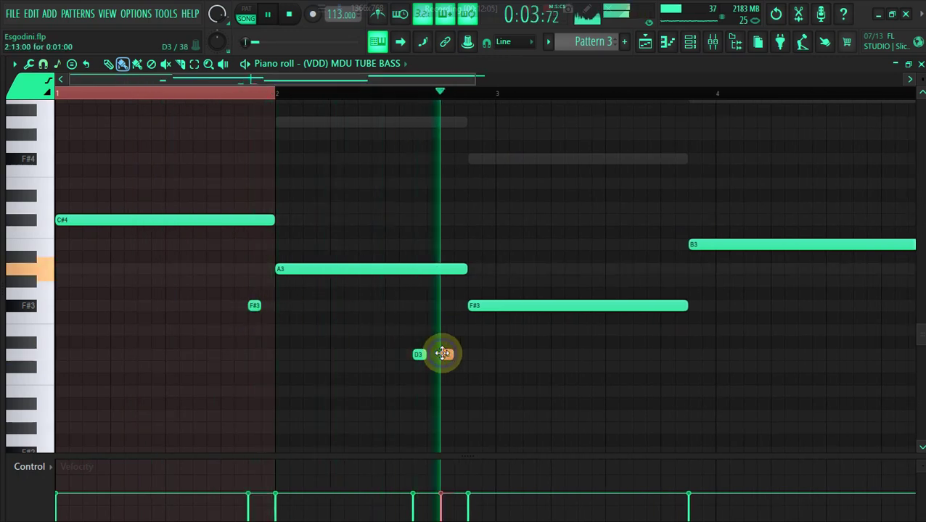
left_click(653, 391)
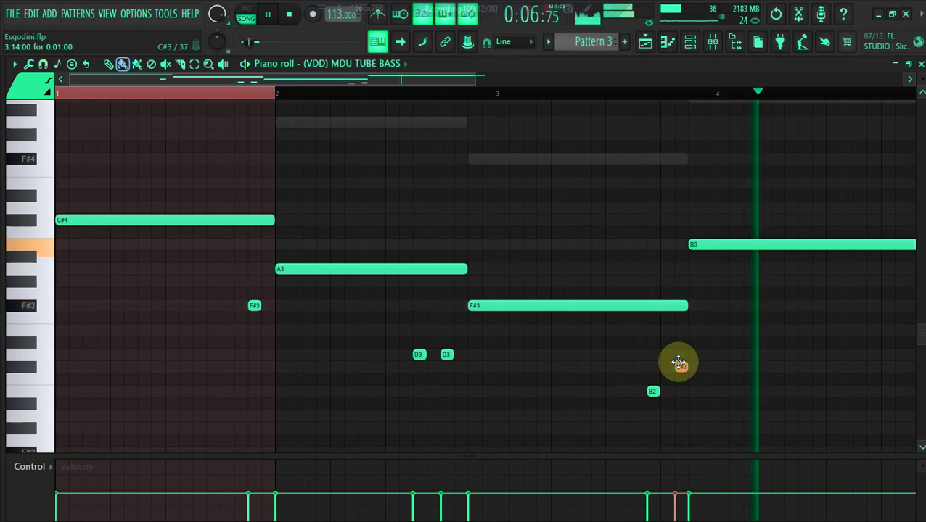
left_click_drag(657, 392, 671, 392)
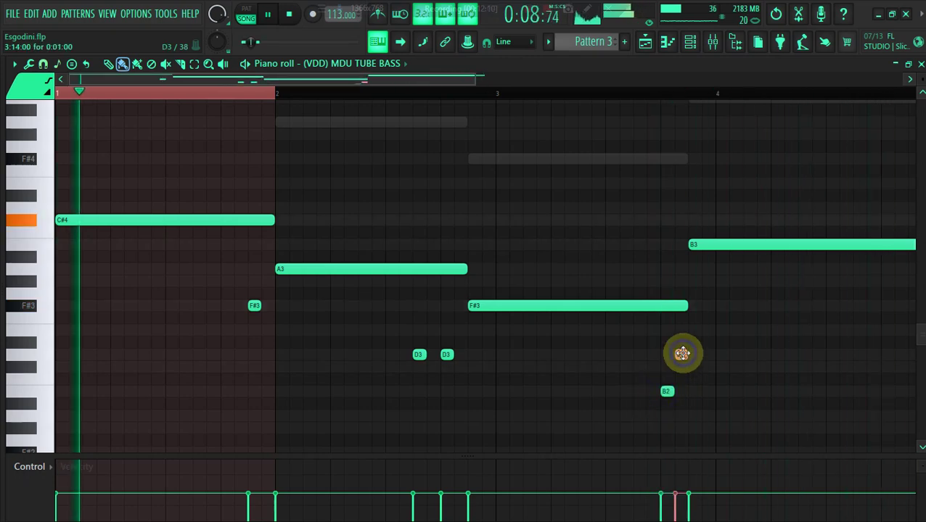
left_click(682, 354)
left_click_drag(474, 87, 562, 109)
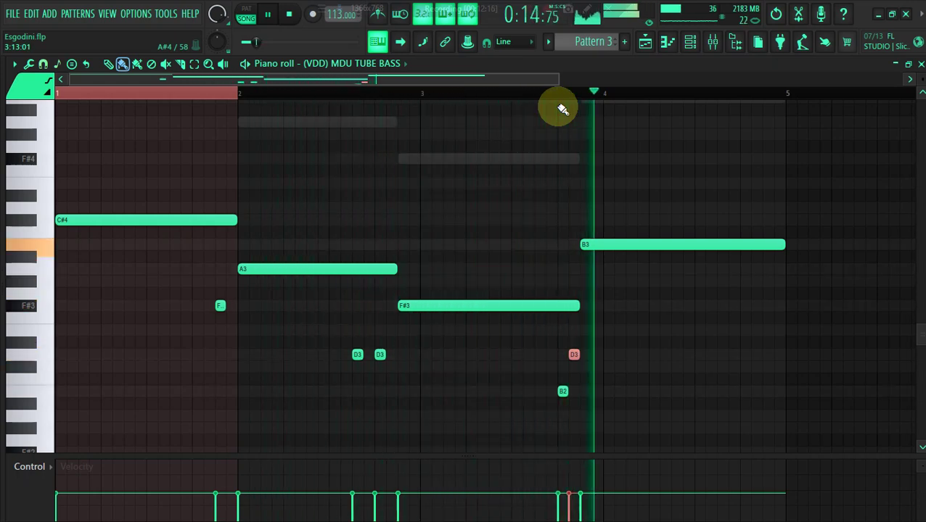
left_click(711, 182)
left_click(734, 183)
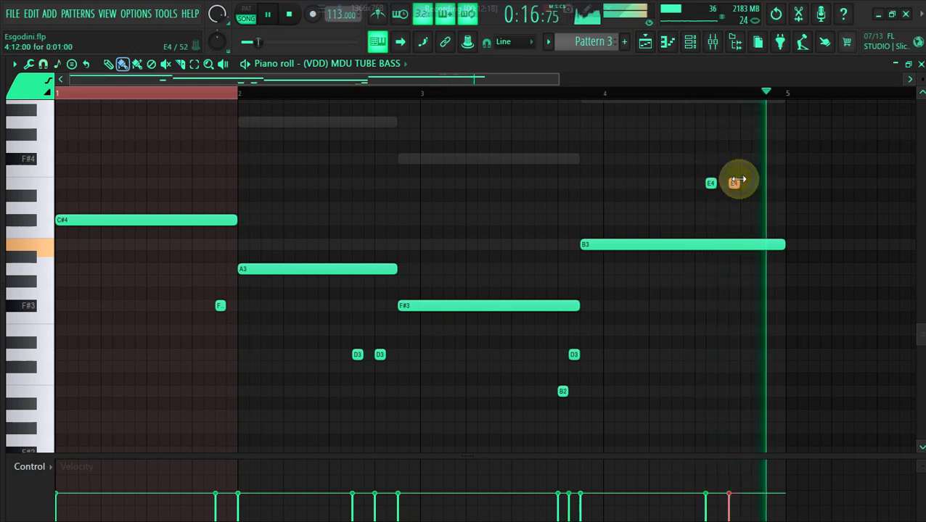
right_click(710, 183)
right_click(734, 183)
Step: Add short B2 and D3 notes followed by a longer E4 note at the end of bar 4 in the tube bass line
left_click_drag(747, 268, 745, 239)
key("ctrl+Down")
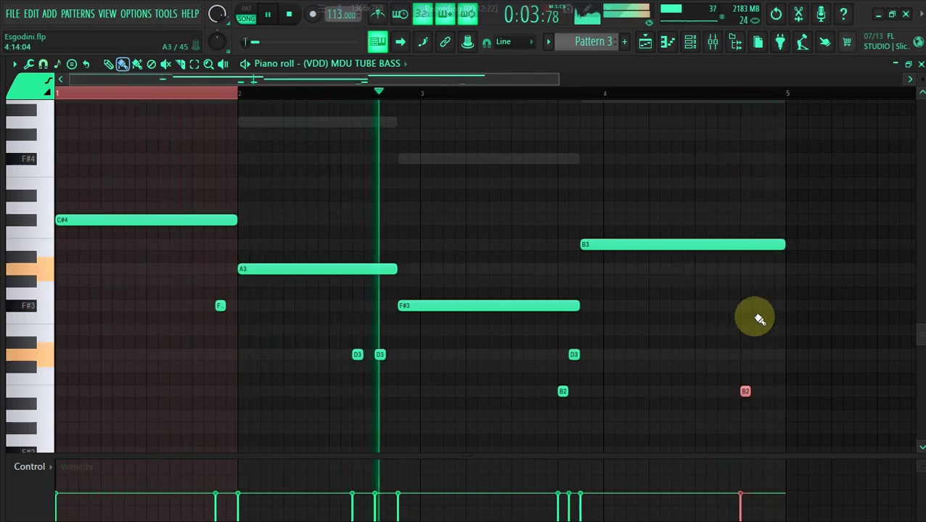
left_click(757, 352)
left_click(764, 333)
left_click_drag(771, 333, 781, 330)
key("ctrl+Up")
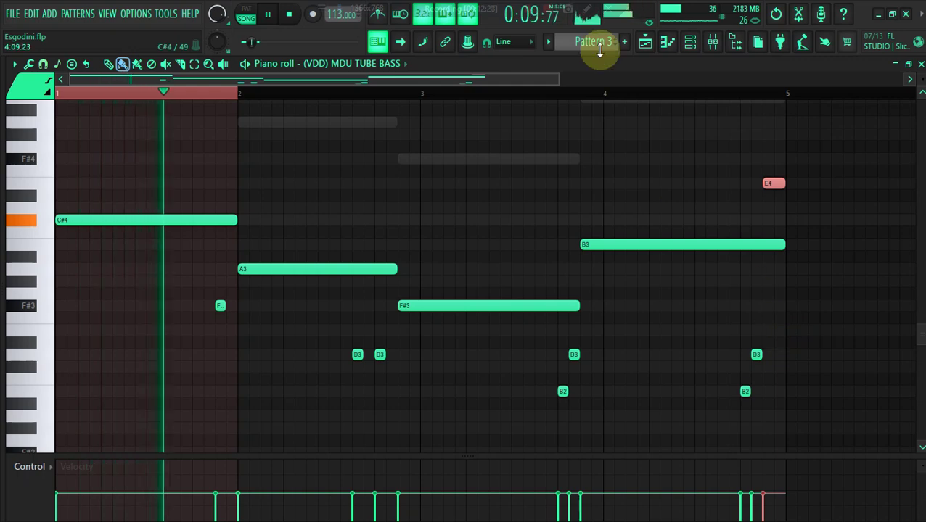
mouse_move(918, 335)
left_mouse_down()
mouse_move(918, 320)
mouse_move(918, 329)
left_mouse_up()
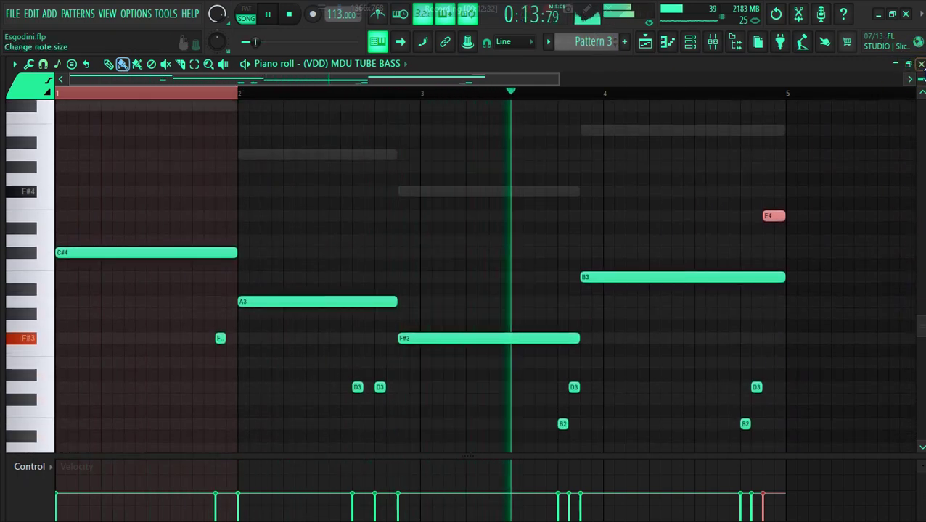
scroll(920, 77, "down", 1)
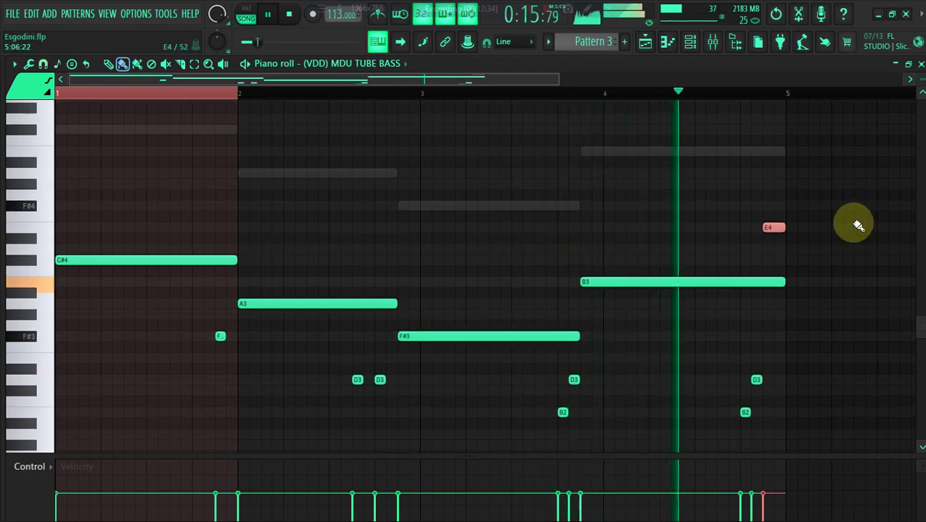
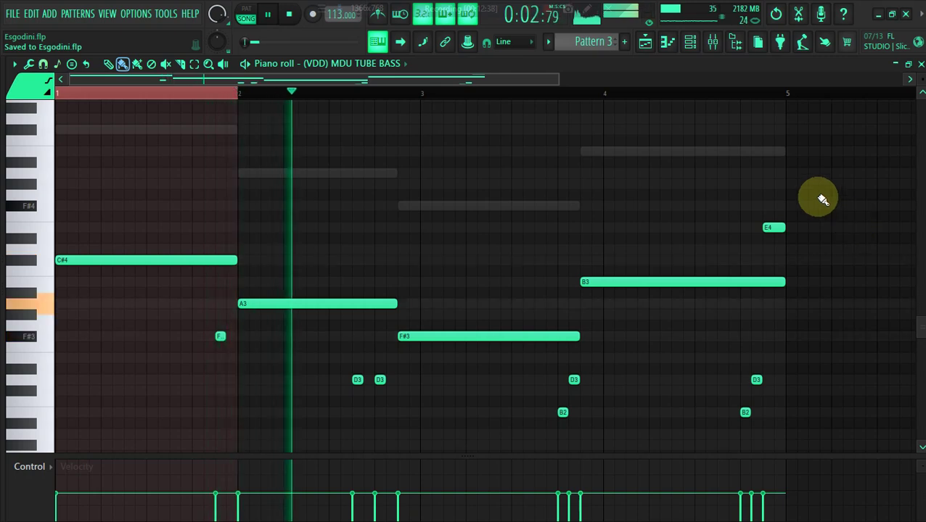
Step: Copy the edited (VDD) MDU TUBE BASS notes and paste them over the Purity channel's notes in Pattern 3
left_click(690, 41)
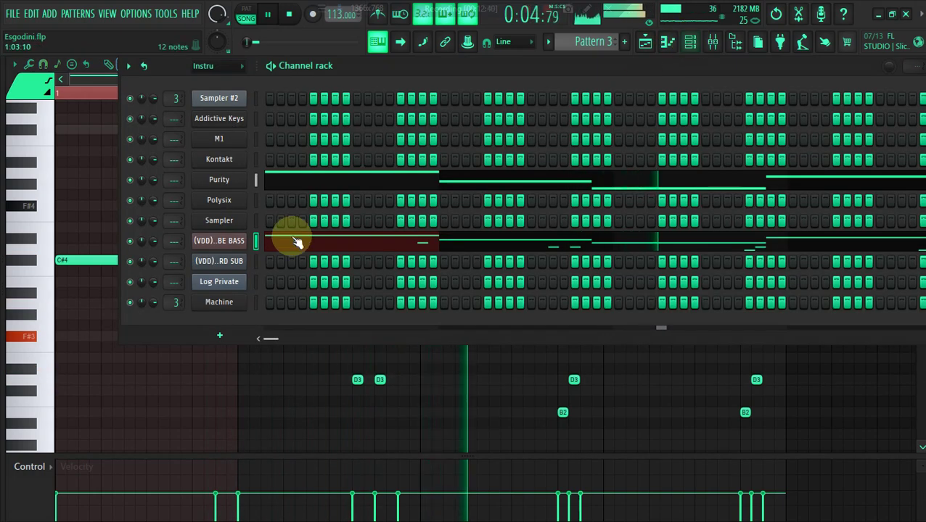
right_click(240, 239)
left_click(448, 265)
right_click(223, 182)
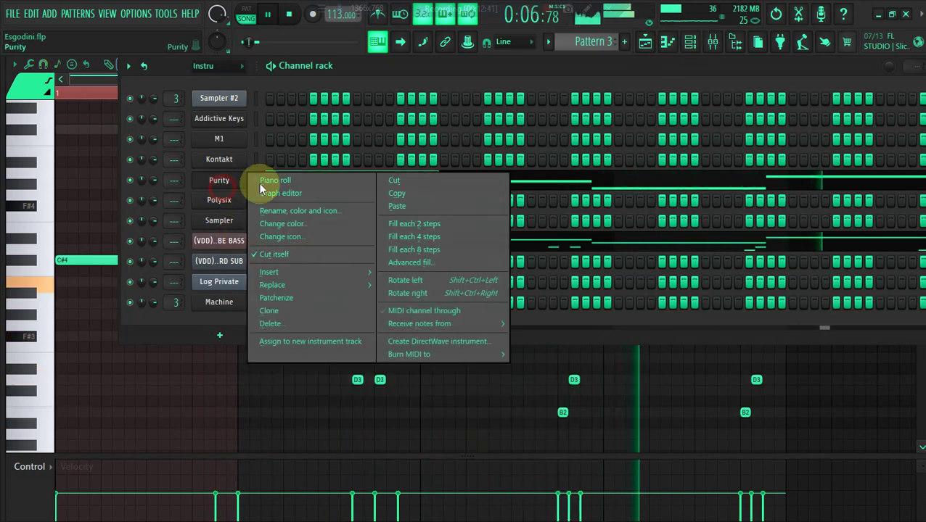
left_click(448, 206)
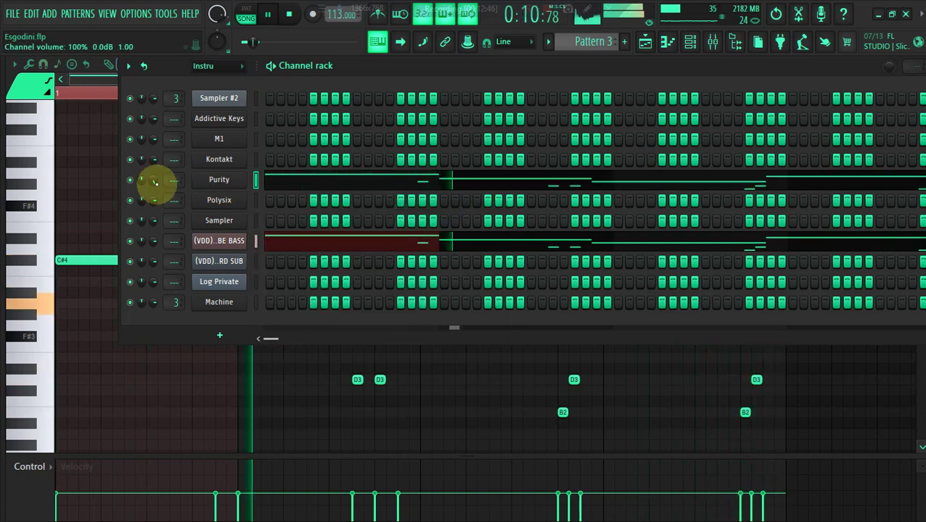
Step: Try the pasted Purity notes one octave higher, then undo the transposition
left_click(325, 180)
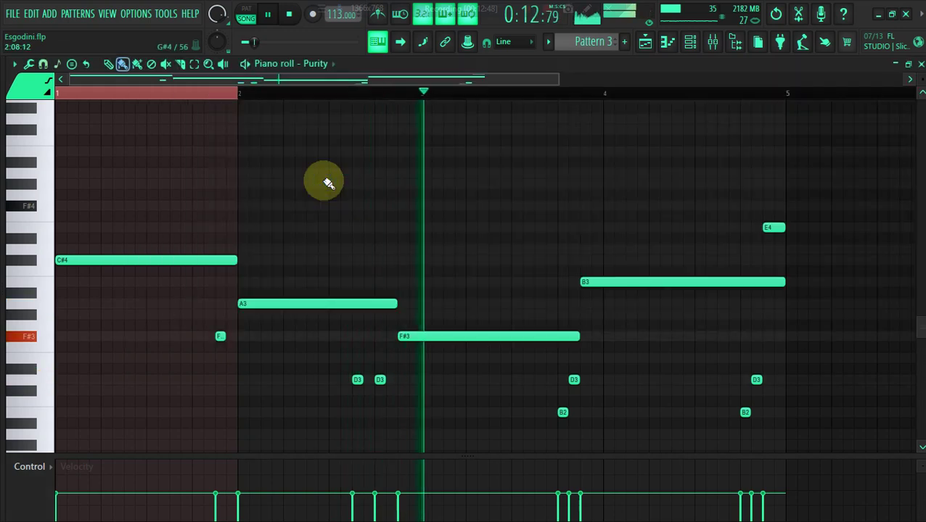
key("ctrl+Up")
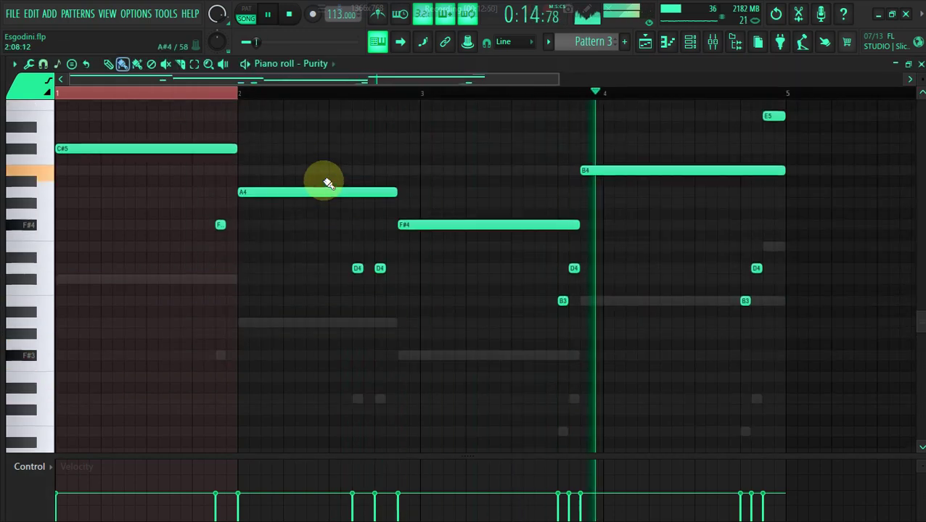
key("ctrl+z")
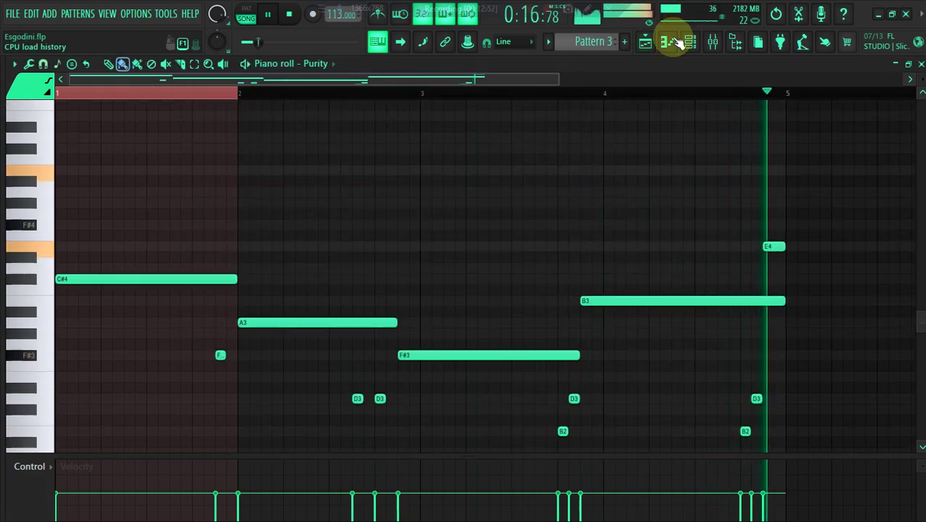
Step: Paste the copied bass notes into the Log Private channel and mute the Purity channel
left_click(645, 43)
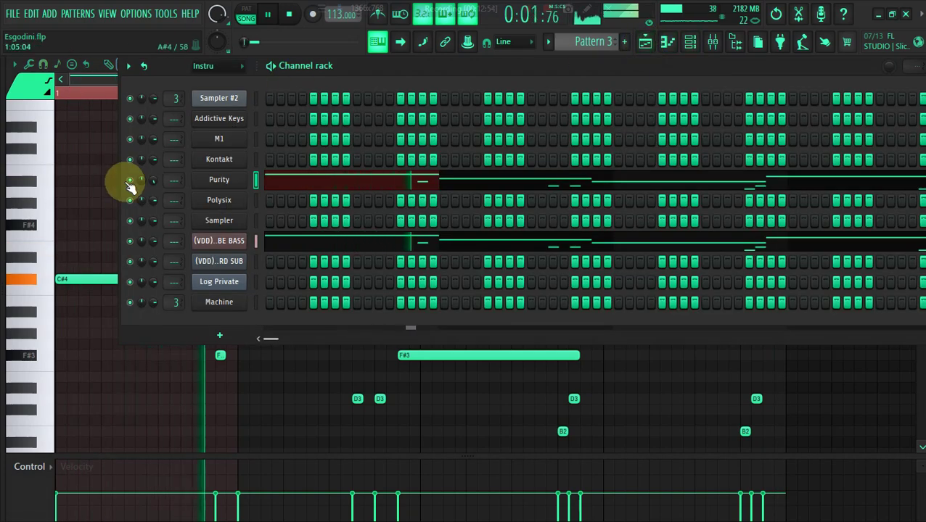
right_click(240, 287)
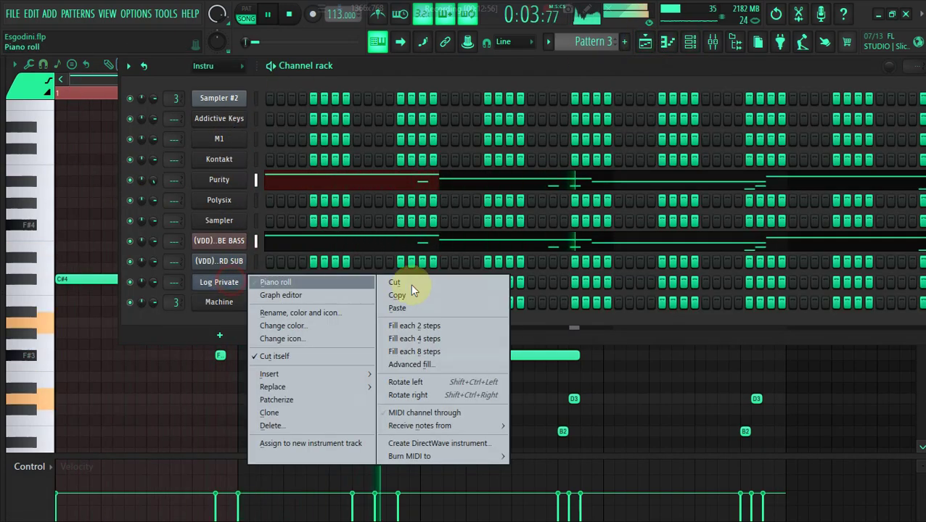
left_click(403, 308)
left_click(128, 181)
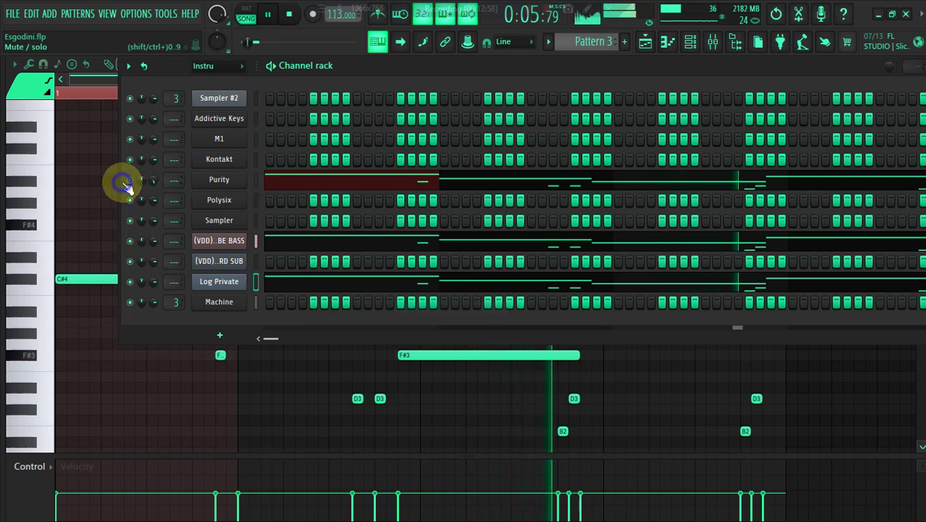
Step: Raise the velocity of all Log Private notes with level scaling
left_click(284, 288)
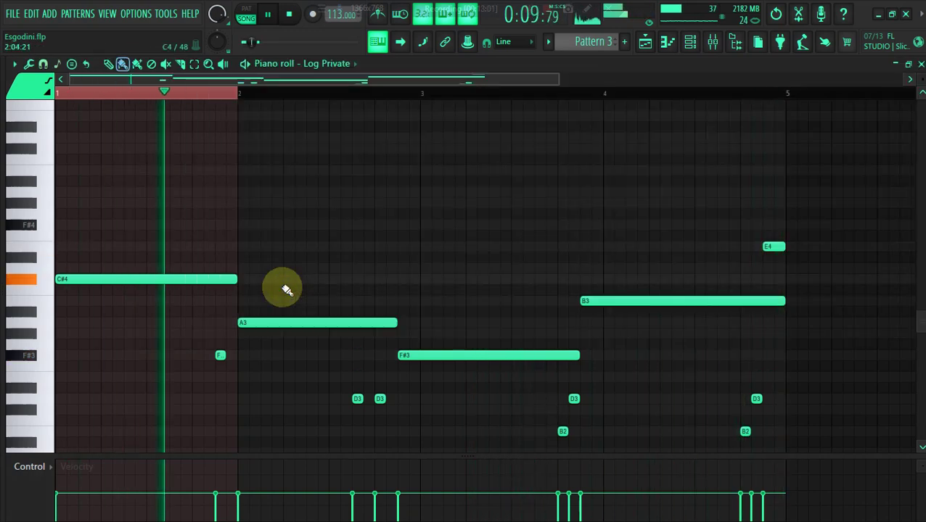
key("alt+x")
mouse_move(465, 252)
left_mouse_down()
mouse_move(463, 210)
mouse_move(470, 253)
left_mouse_up()
left_click(500, 338)
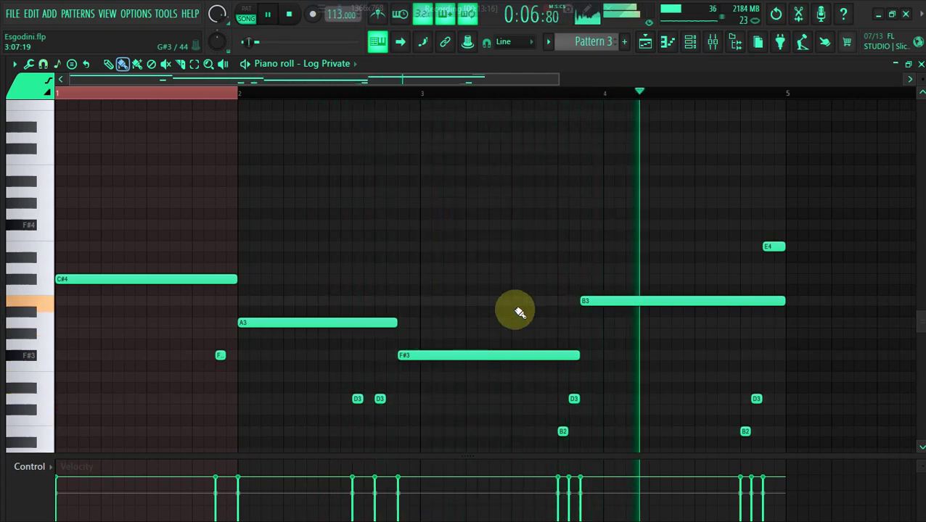
Step: Try the Log Private notes one octave lower, then restore their pitch and return to the channel rack
key("ctrl+Down")
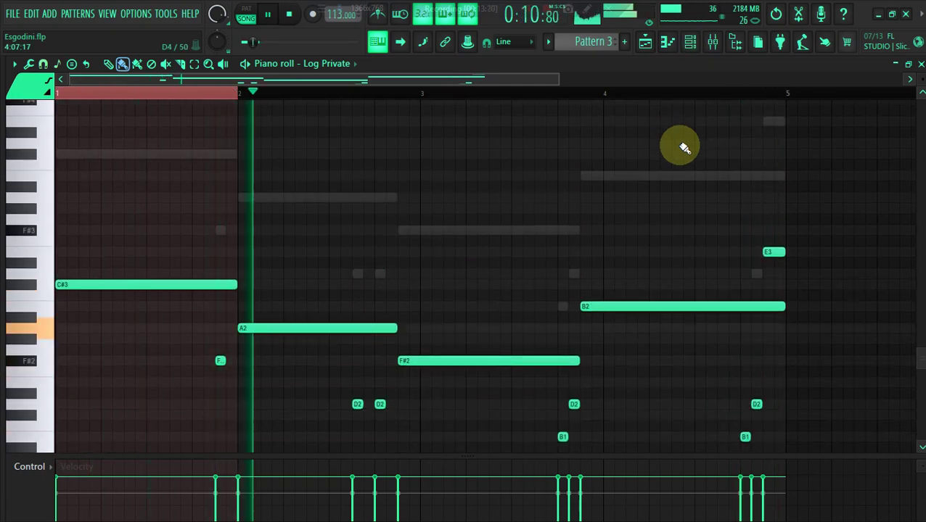
left_click(648, 42)
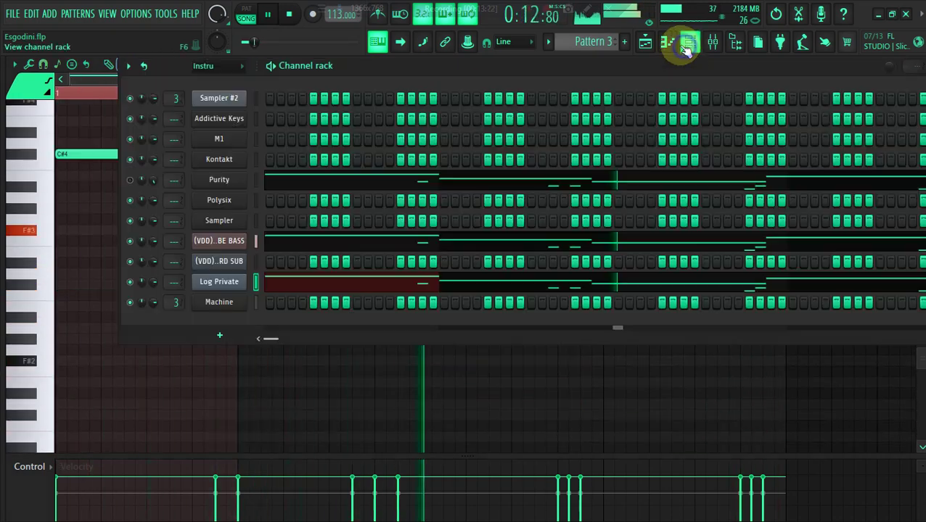
Step: Slice the children-playing audio clip on Track 7 at bar 25 of the playlist and delete the part beyond it
left_click(641, 54)
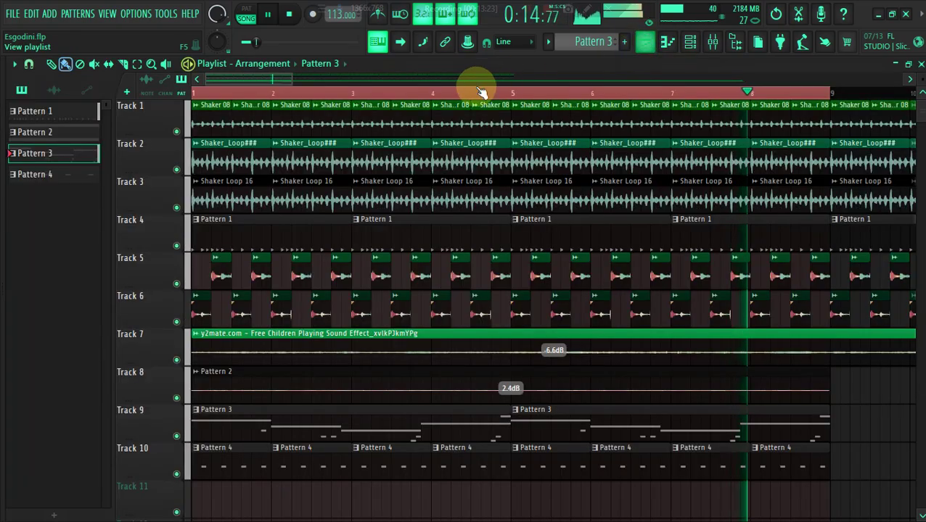
scroll(341, 85, "down", 3)
left_click_drag(622, 123, 661, 114)
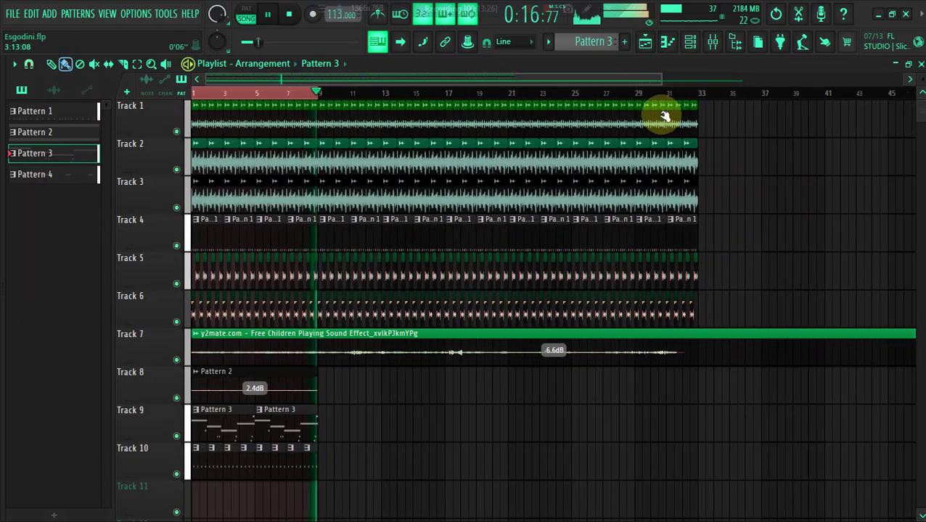
left_click(124, 64)
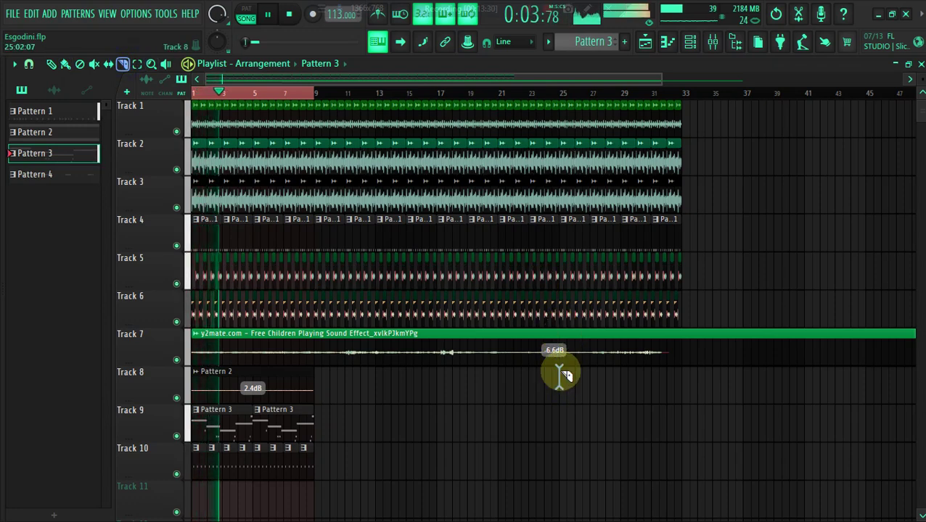
left_click(65, 63)
right_click(785, 352)
left_click(504, 346)
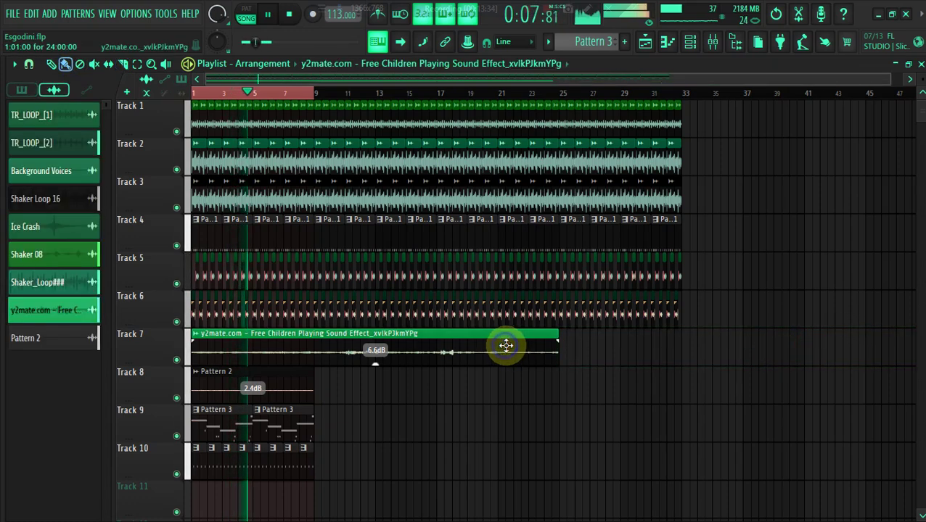
Step: Delete all clips on Tracks 1 to 6 from bar 25 onward, keeping the first 24 bars
left_click(137, 64)
left_click_drag(720, 365, 568, 104)
key("Delete")
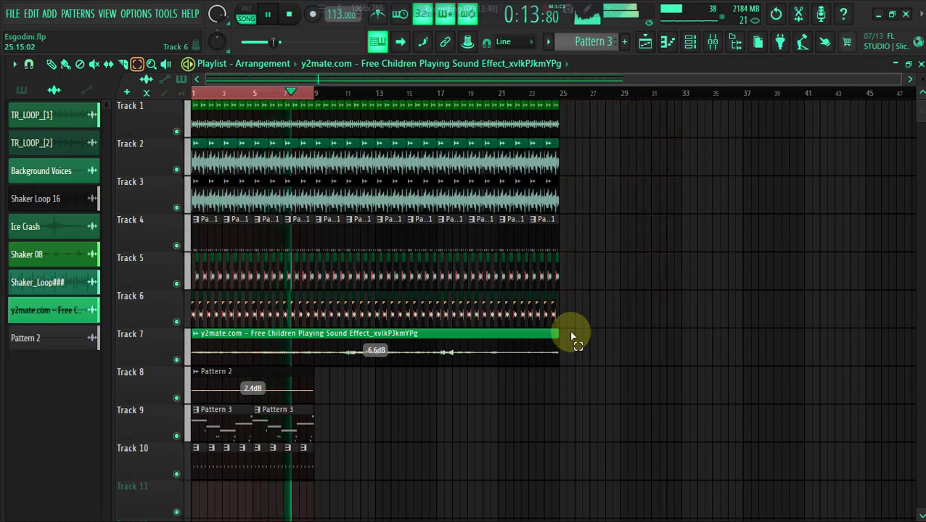
key("ctrl+z")
left_click(571, 351)
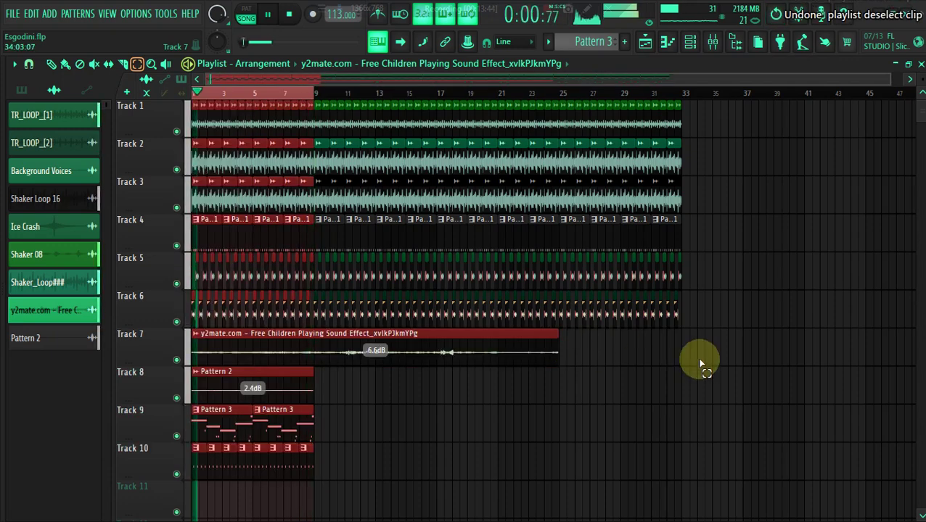
key("ctrl+z")
key("ctrl+z")
key("ctrl+shift+z")
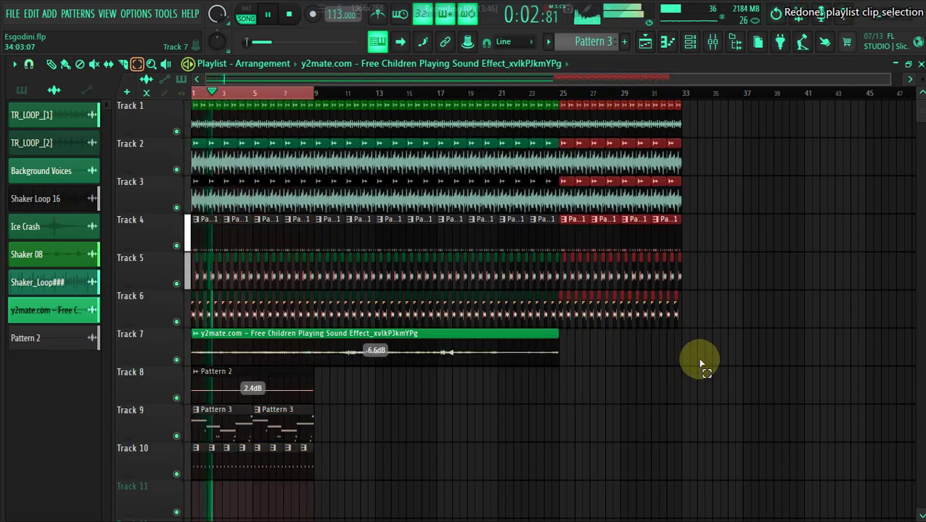
key("Delete")
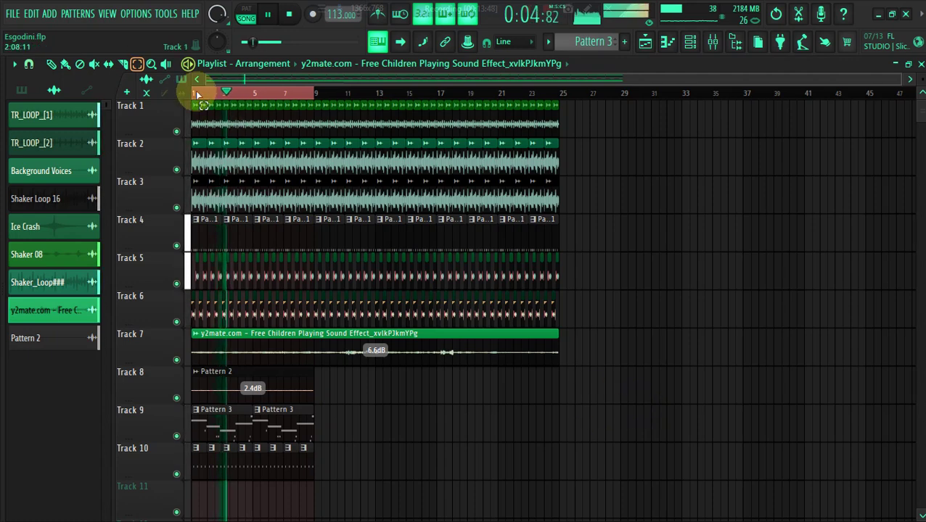
Step: Repeat the Pattern 2, 3 and 4 clips on Tracks 8 to 10 twice to fill 24 bars, and select the whole arrangement
left_click_drag(426, 494, 172, 398)
key("ctrl+b")
key("ctrl+b")
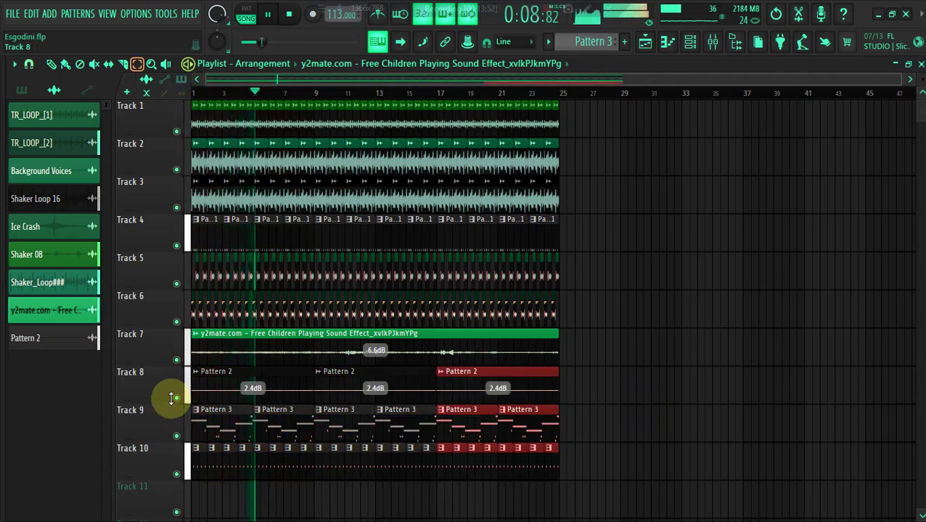
key("ctrl+a")
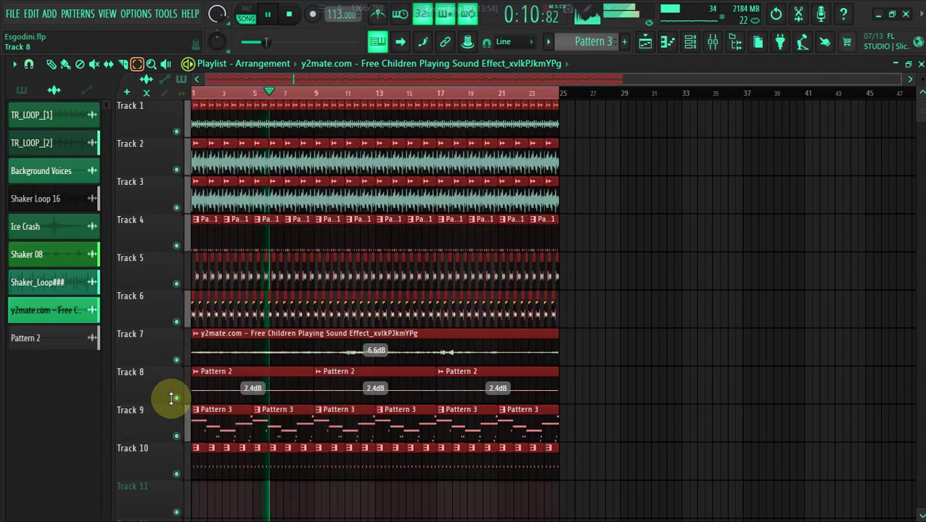
left_click_drag(898, 80, 627, 72)
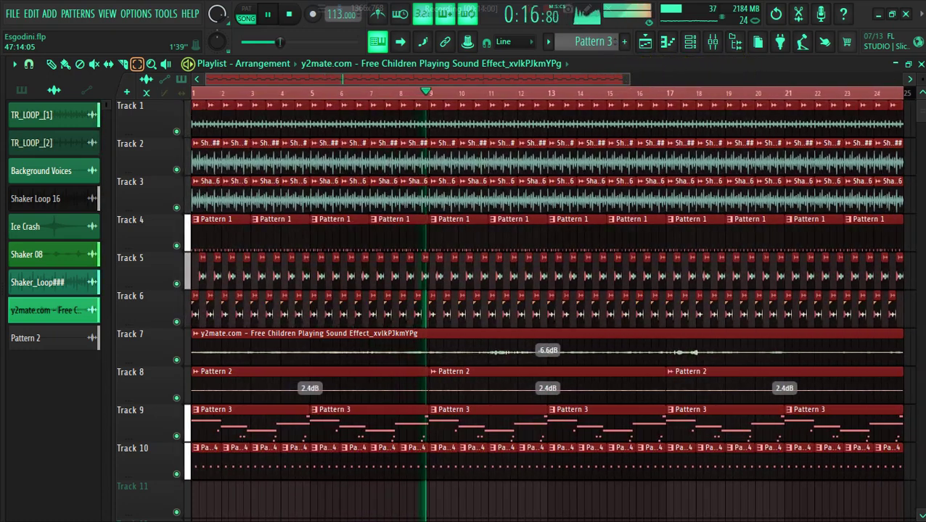
Step: Bring up Pattern 3 in the channel rack, filtered to instrument channels and enlarged to show every instrument down to Machine
left_click(408, 419)
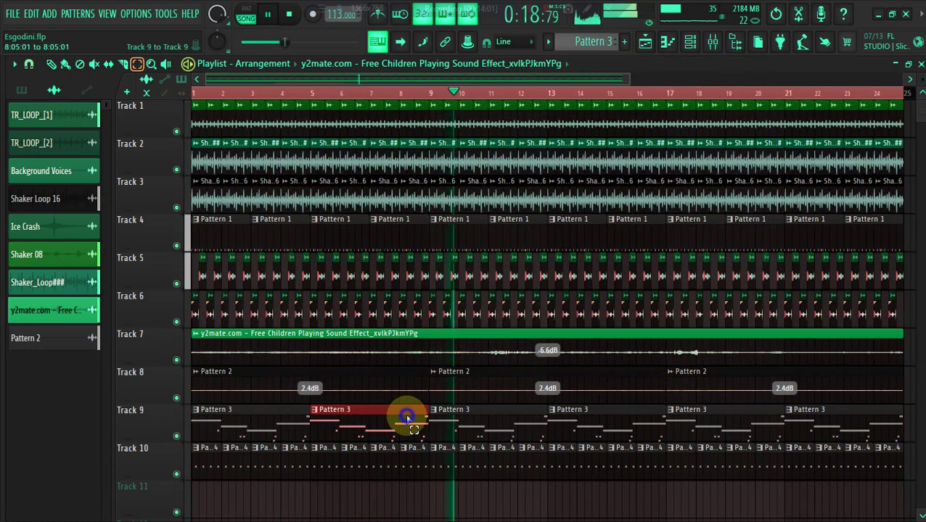
left_click(64, 67)
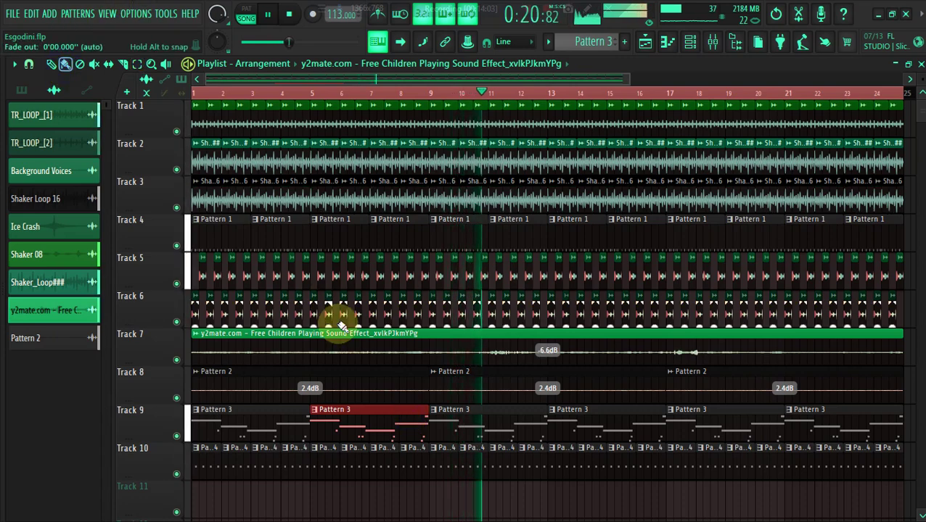
left_click(373, 428)
left_click(691, 42)
left_click(211, 139)
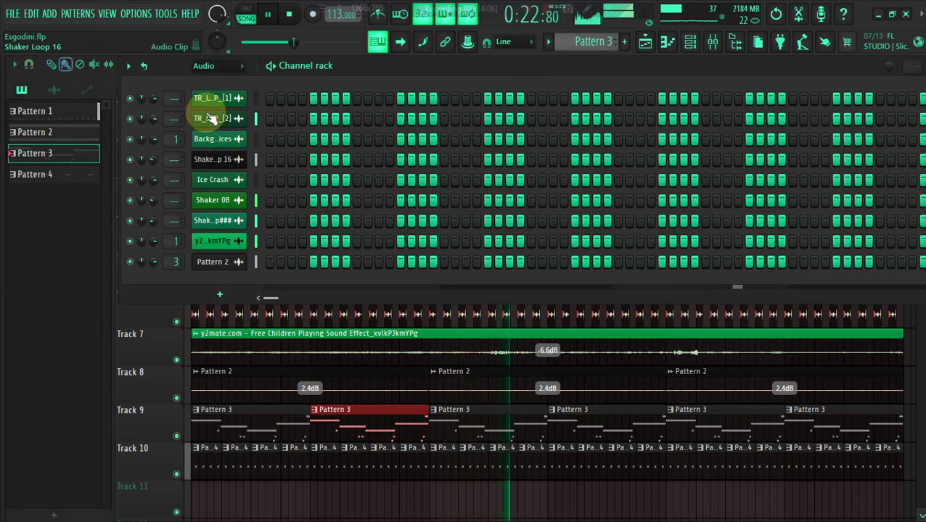
left_click(214, 73)
left_click(206, 124)
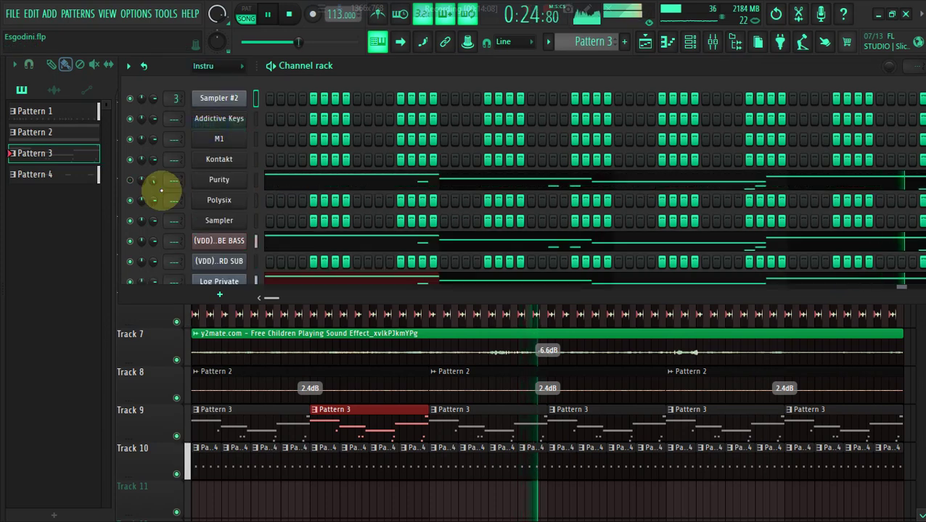
left_click_drag(174, 305, 166, 386)
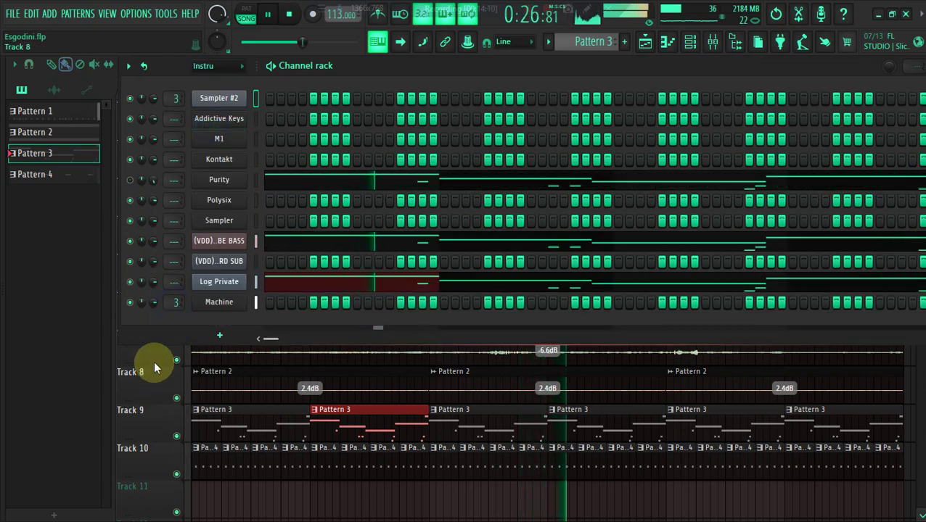
Step: Create Pattern 5 and place its clip at bar 1 on Track 11, stretched across the full 24 bars
left_click(624, 44)
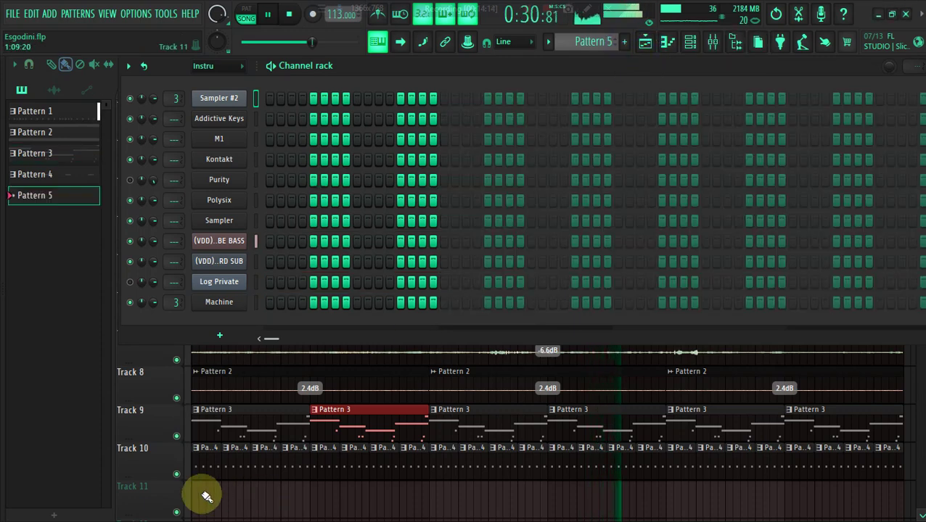
left_click(209, 496)
left_click_drag(220, 504, 857, 503)
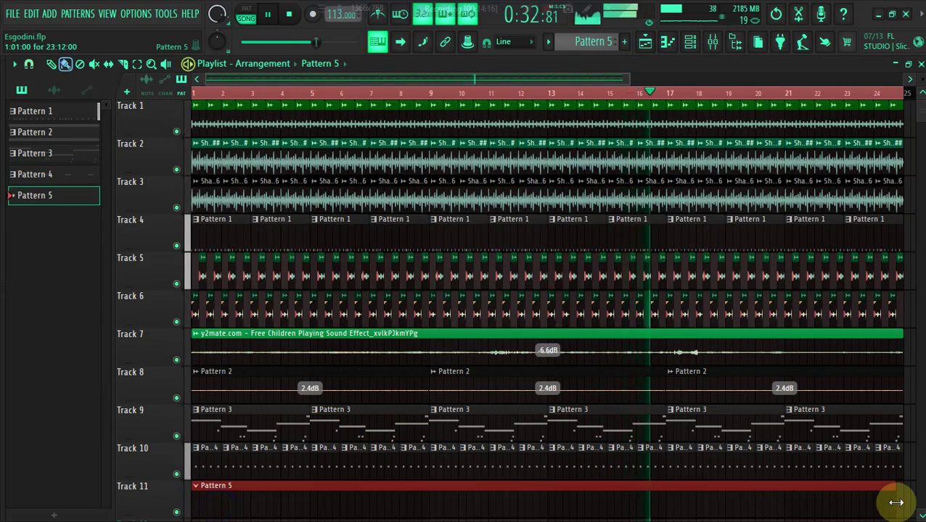
Step: Check the instrument loaded in the Kontakt channel and close its window
left_click(693, 42)
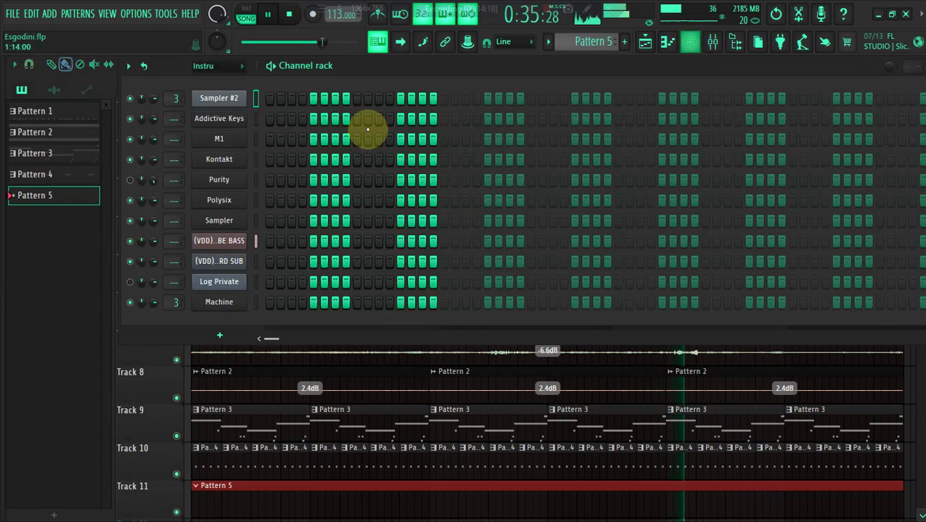
right_click(233, 164)
left_click(228, 160)
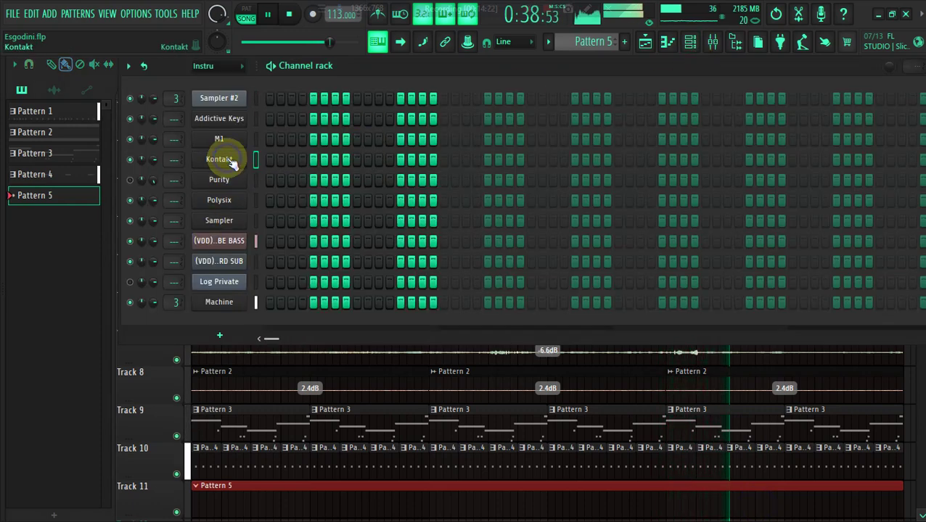
left_click(233, 164)
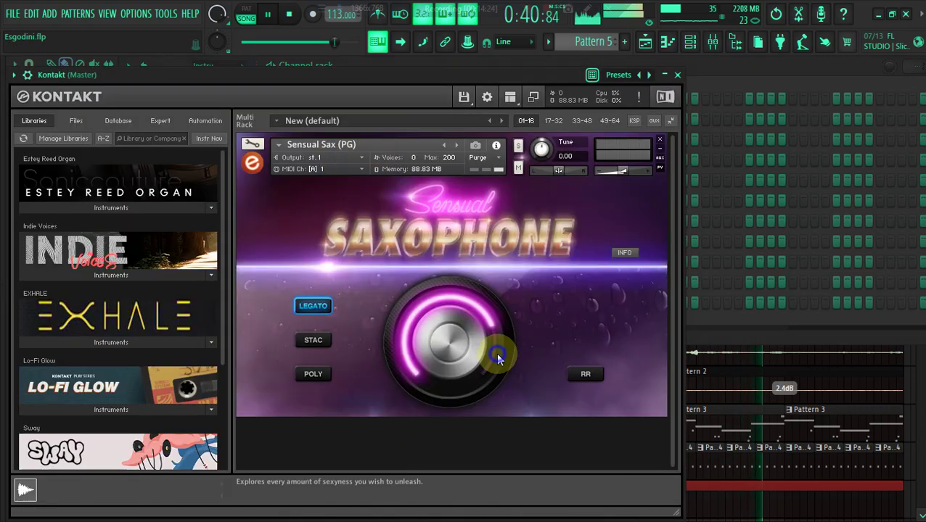
left_click(703, 71)
Step: Open the Kontakt piano roll for Pattern 5, place a short note near the start of bar 1, and raise it three octaves to F#6
right_click(234, 165)
left_click(275, 159)
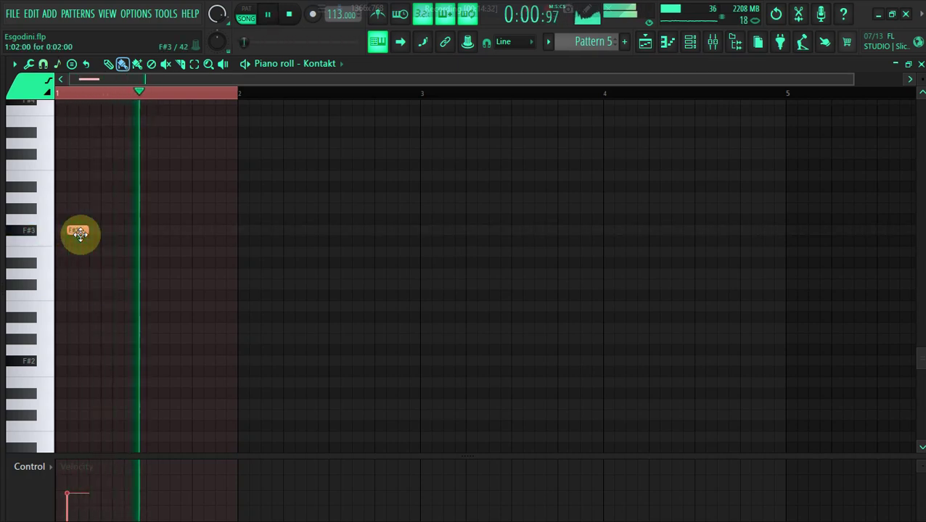
key("ctrl+Up")
key("ctrl+Up")
key("ctrl+Up")
scroll(81, 235, "up", 8)
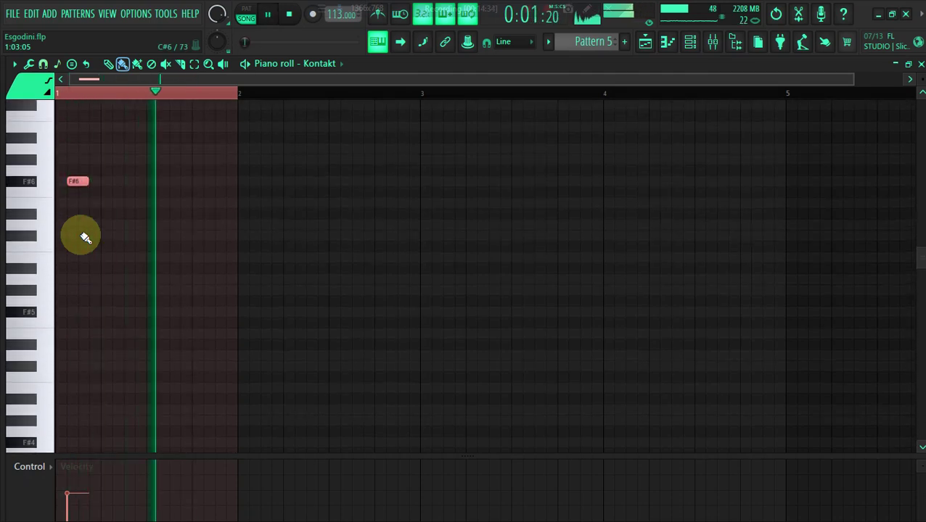
Step: Add a second Kontakt note at the start of bar 2 and move it to C#6
left_click_drag(853, 79, 363, 91)
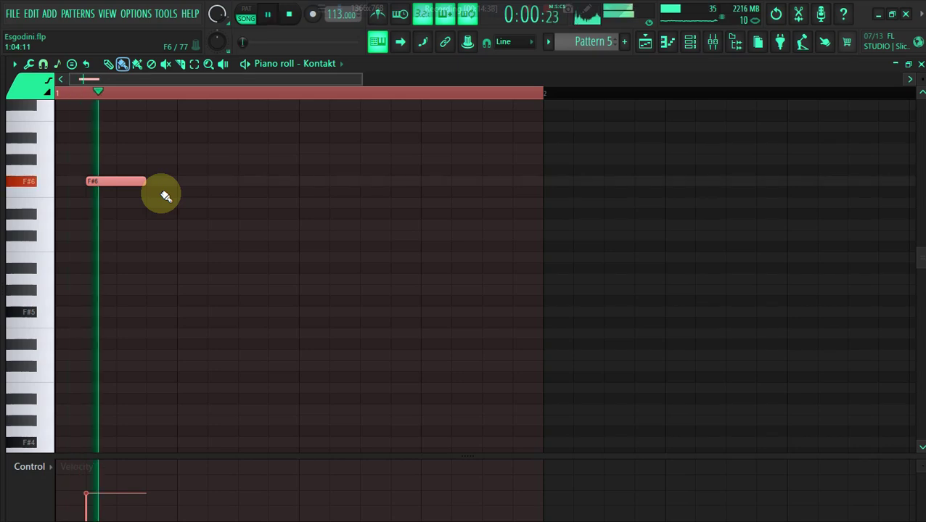
key("space")
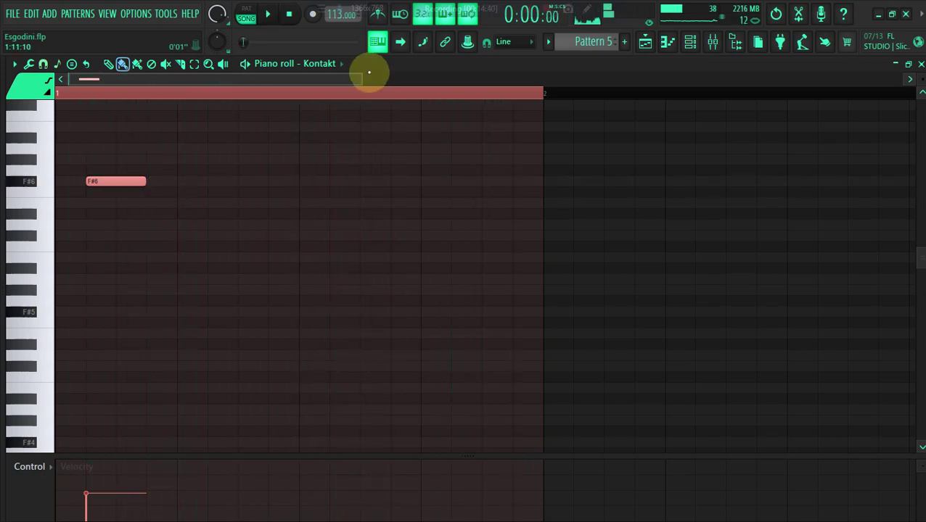
left_click_drag(360, 77, 462, 78)
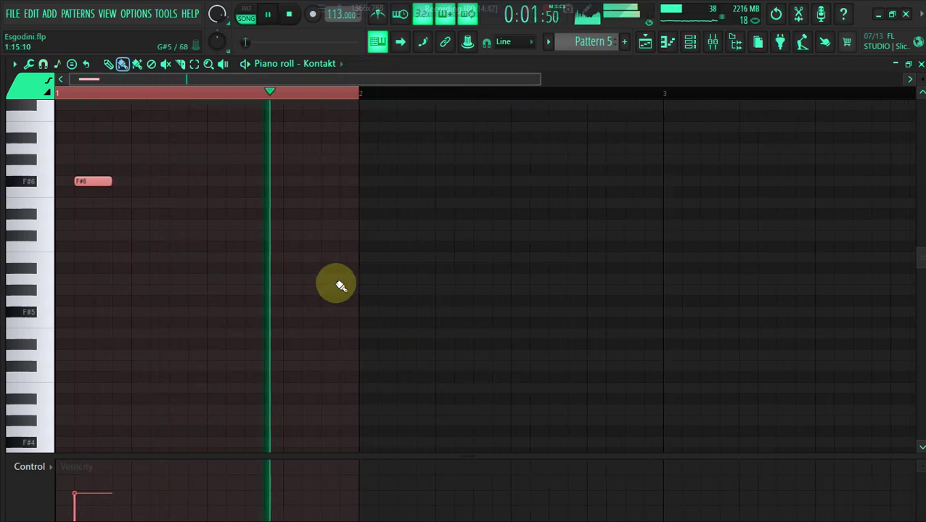
left_click(384, 280)
left_click_drag(386, 280, 368, 234)
key("space")
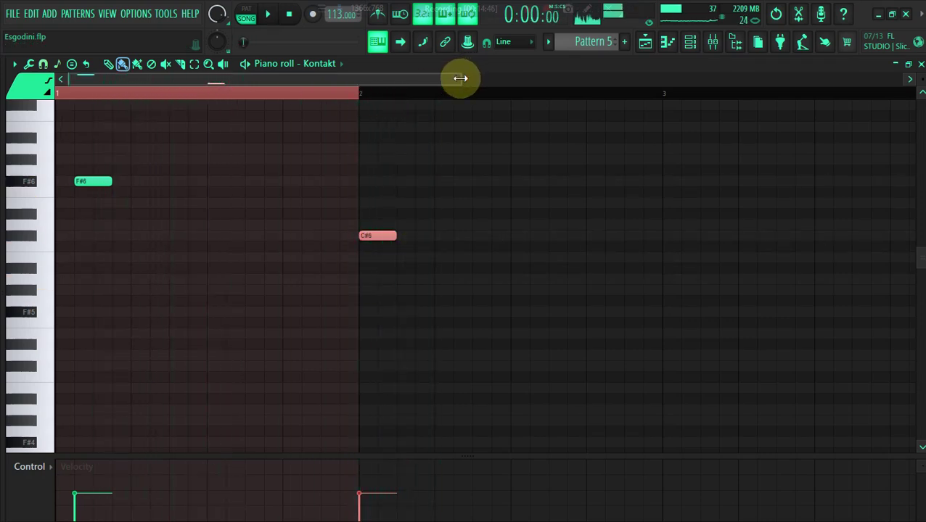
Step: Raise the bar 2 note to E6, add a short copy at 2:05, and set the first note's length to two steps
left_click_drag(461, 77, 596, 80)
key("space")
key("shift+Up")
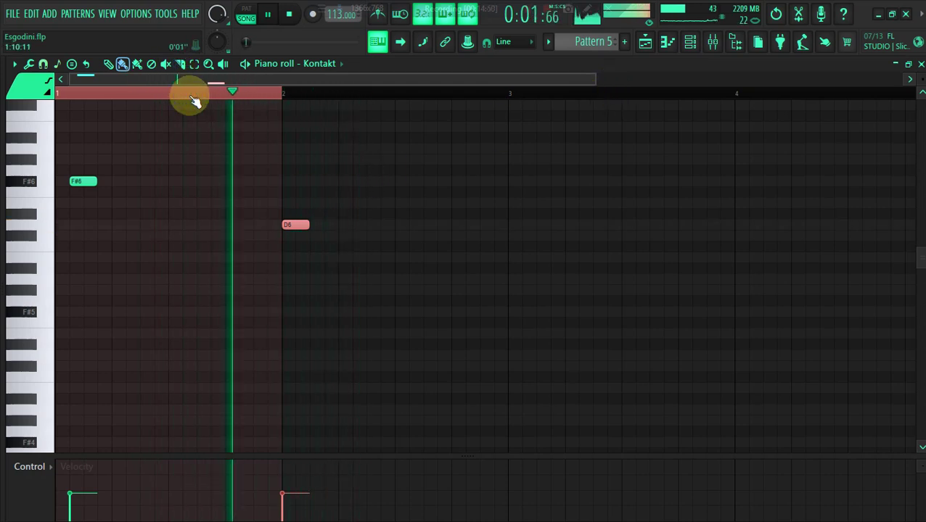
key("shift+d")
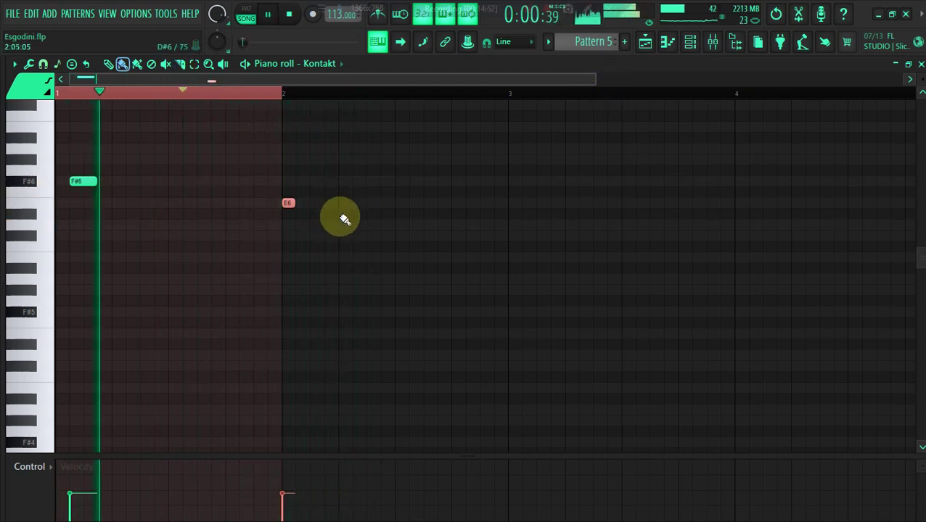
key("ctrl+b")
left_click_drag(297, 204, 308, 205)
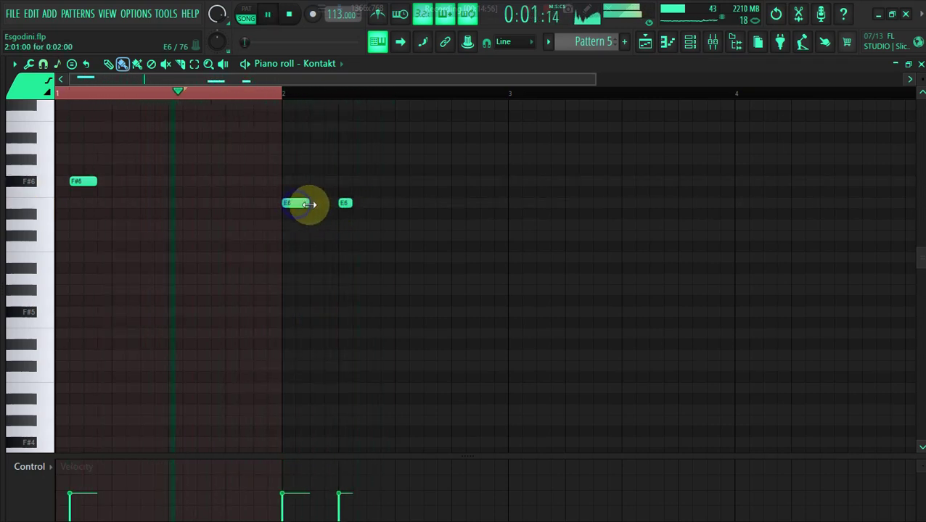
Step: Replace the short E6 at 2:05 with a two-step E6, trying D6 and F#6 first, and add an F#6 note at 2:06
right_click(347, 205)
left_click(345, 224)
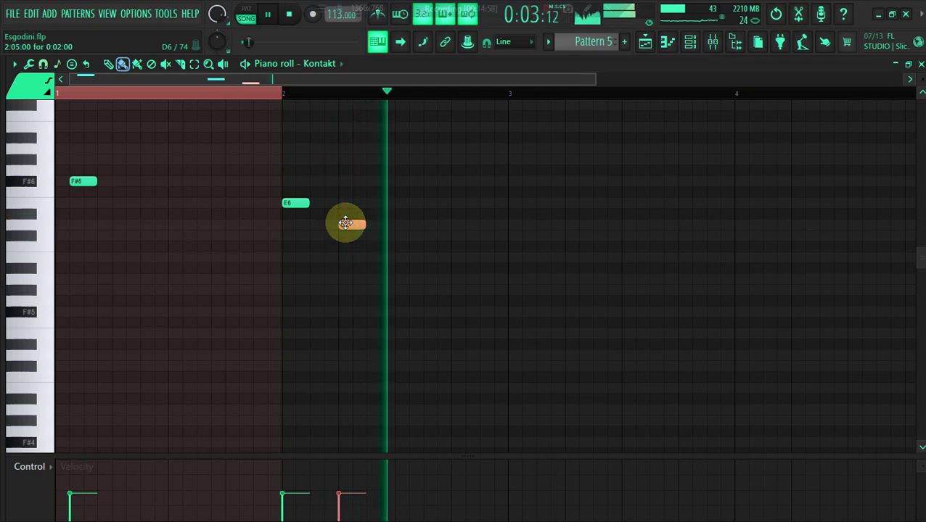
left_click_drag(345, 222, 347, 183)
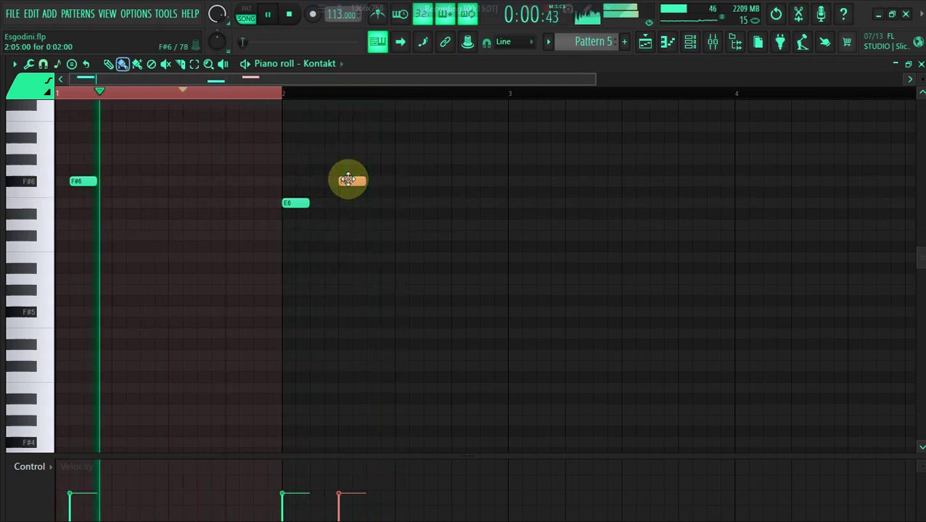
right_click(348, 179)
mouse_move(350, 198)
left_mouse_down()
mouse_move(346, 261)
mouse_move(361, 184)
left_mouse_up()
key("space")
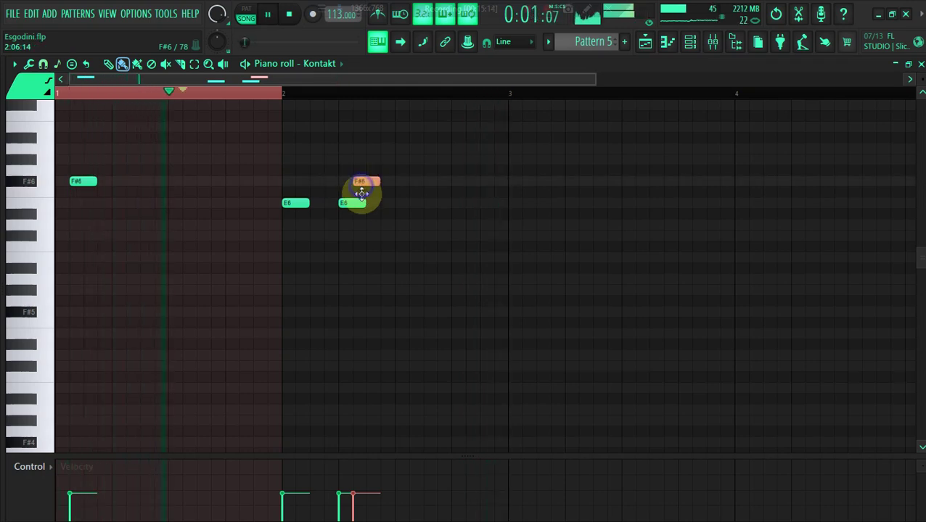
Step: Move the note at 2:06 down to B5 and continue the descending phrase with G#5 at 2:08 and E5 at 2:10
left_click(378, 332)
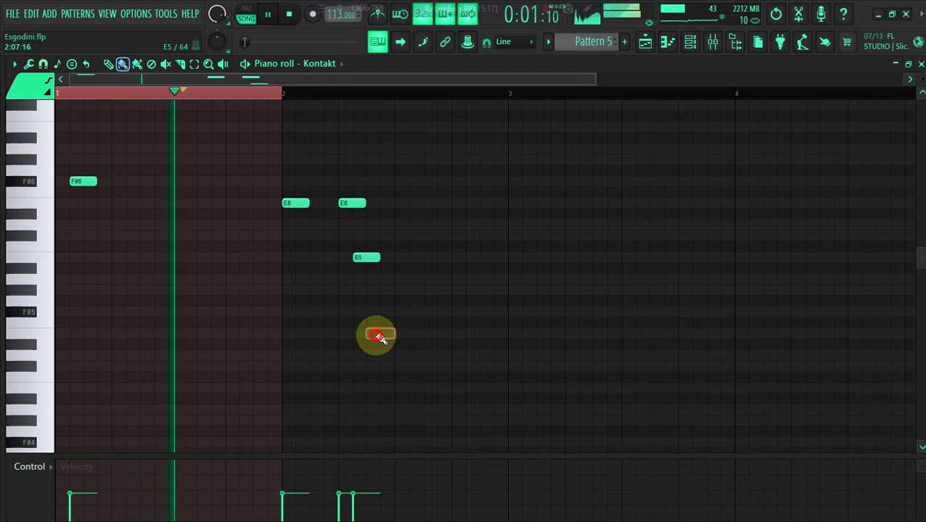
left_click_drag(376, 334, 420, 335)
left_click(390, 289)
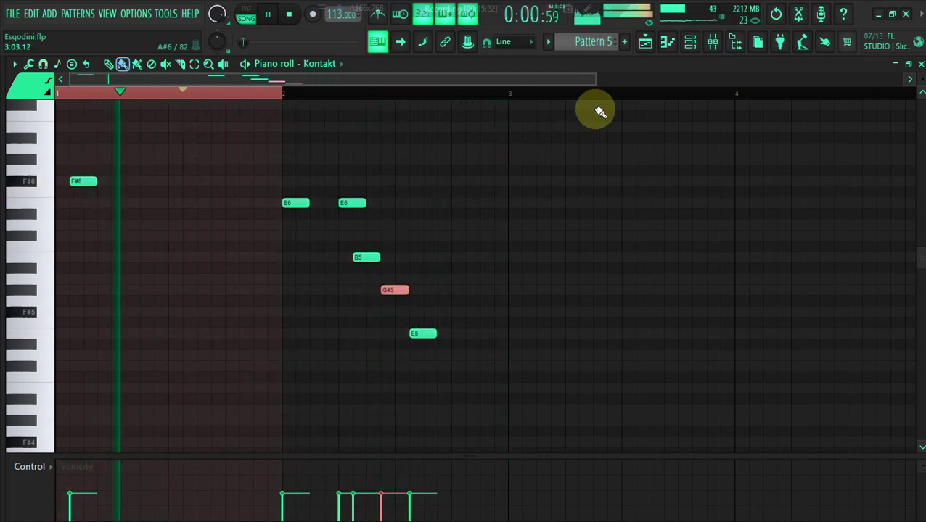
Step: Delete the second E6 and the descending B5, G#5 and E5 notes from bar 2
left_click_drag(597, 83, 684, 120)
right_click(312, 203)
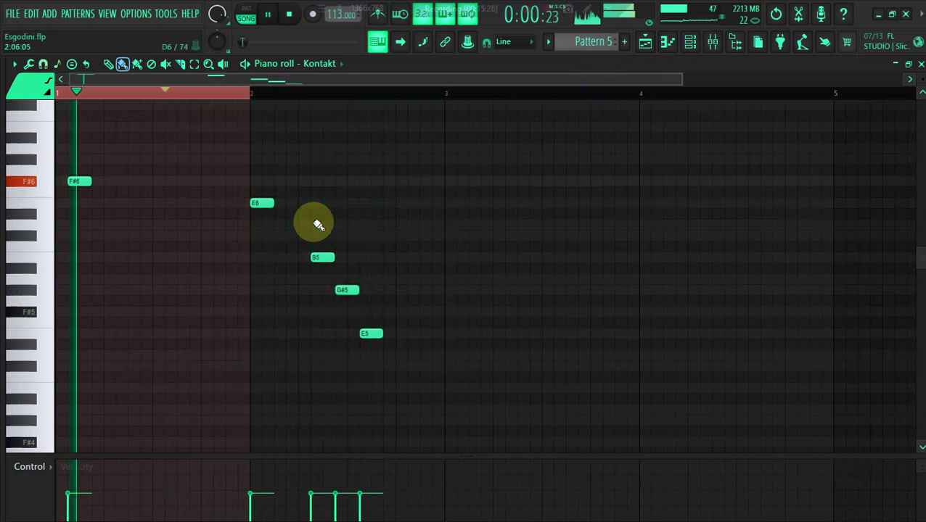
right_click(372, 334)
right_click(347, 290)
right_click(322, 258)
Step: Replace the remaining F#6 and E6 notes with an A5 at 1:04, an F#5 at 1:11 and an A5 at 2:05
left_click(305, 278)
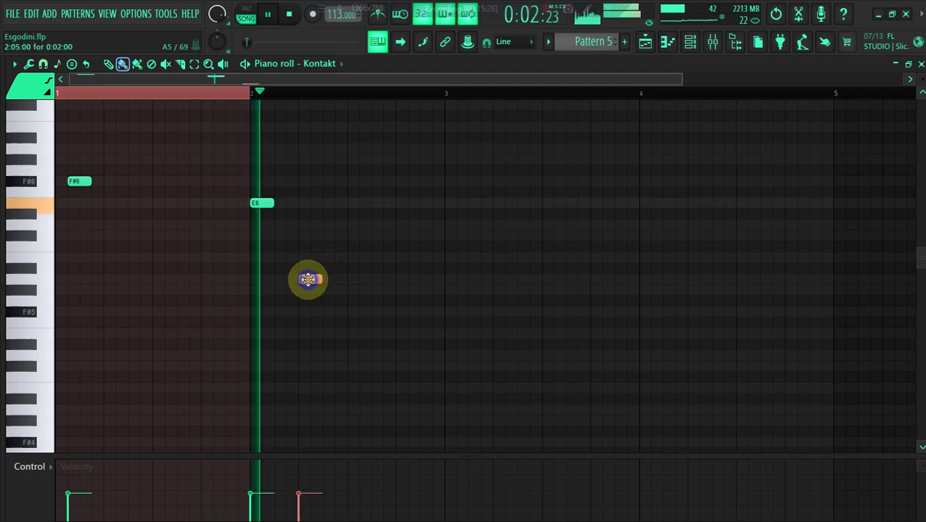
right_click(263, 204)
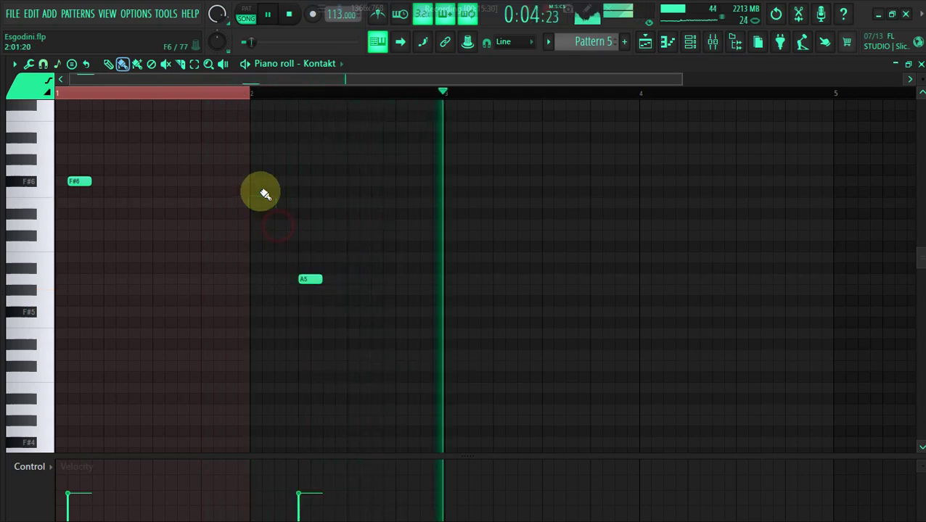
left_click(181, 311)
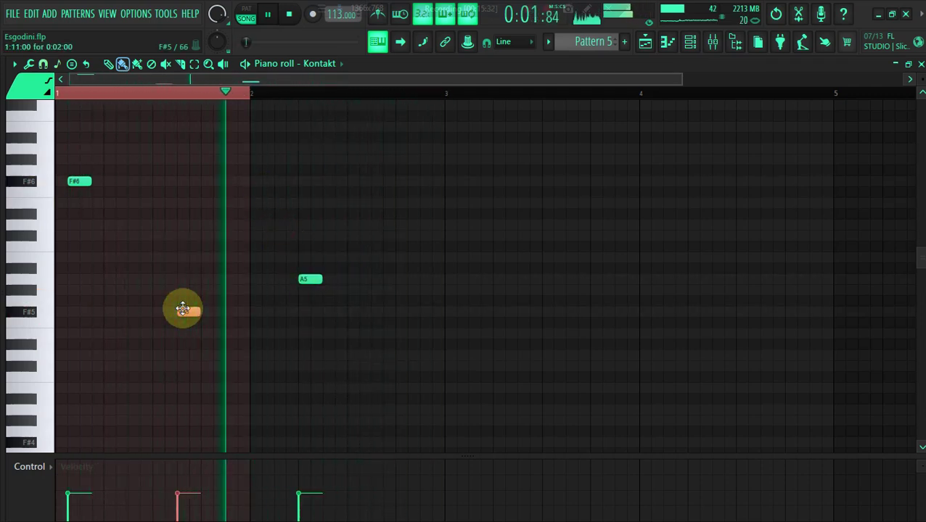
right_click(76, 180)
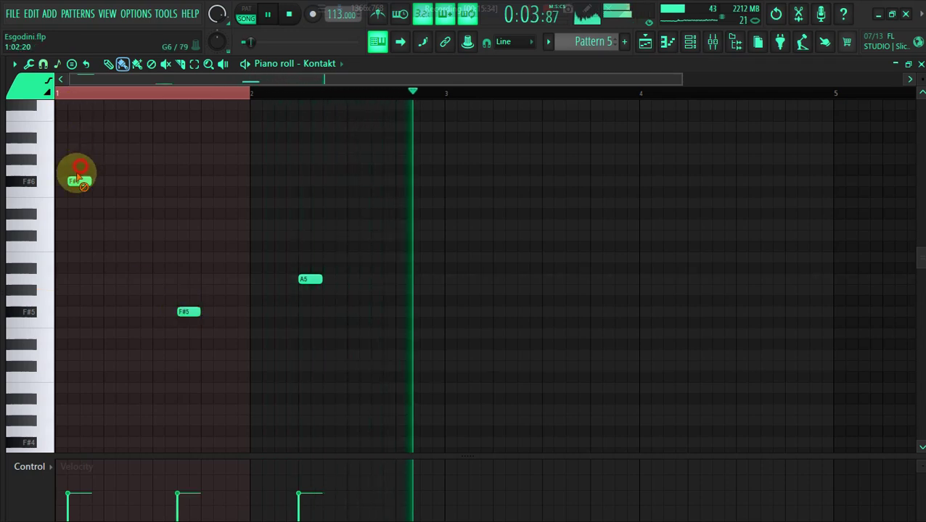
left_click(100, 281)
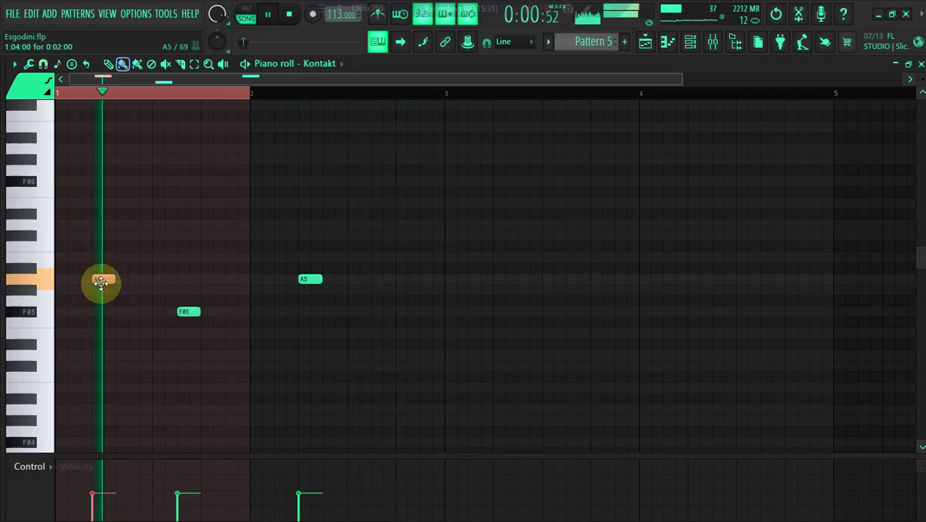
Step: Move the first A5 to 1:03, add a two-step C#6 at 1:05, and delete the F#5 and the bar 2 A5
key("space")
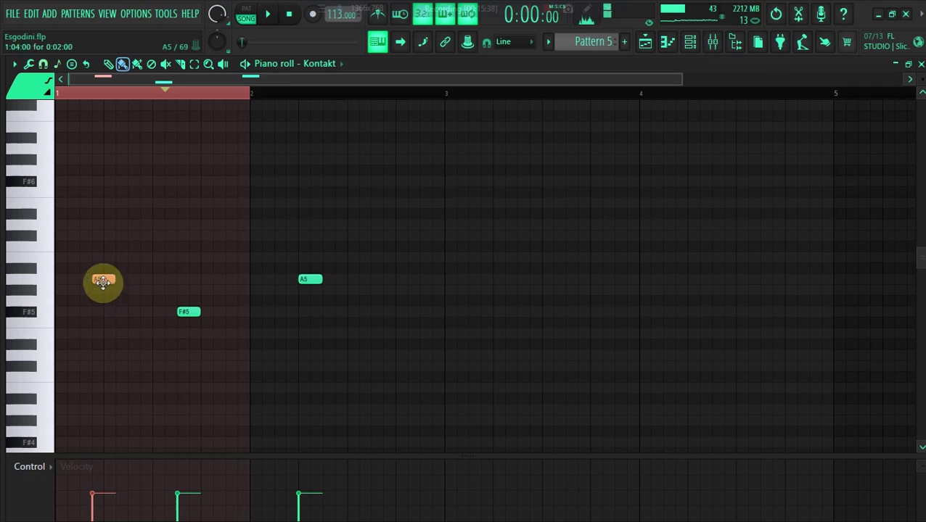
left_click(91, 236)
key("space")
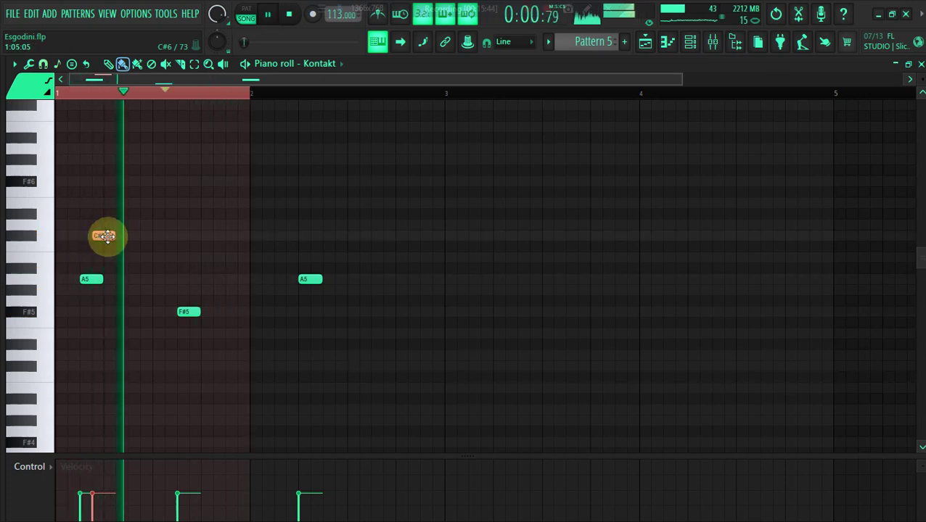
key("space")
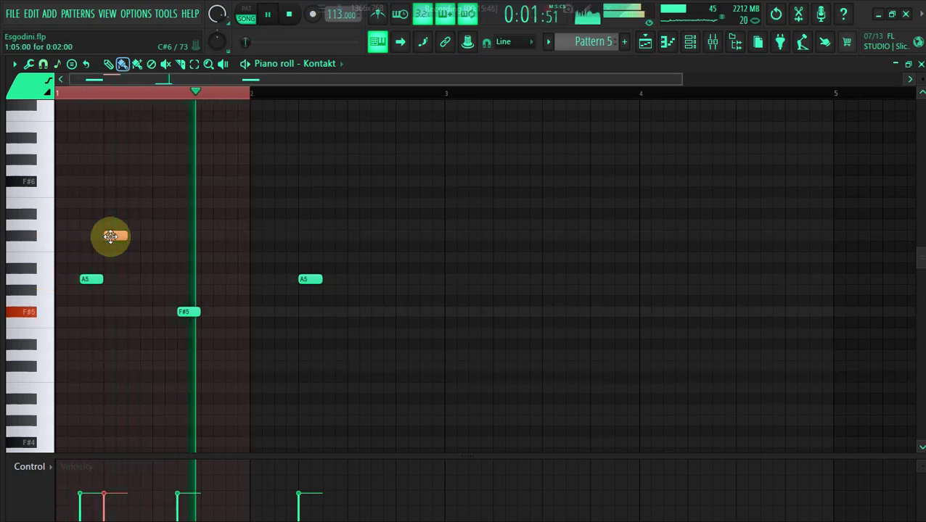
right_click(190, 312)
right_click(309, 278)
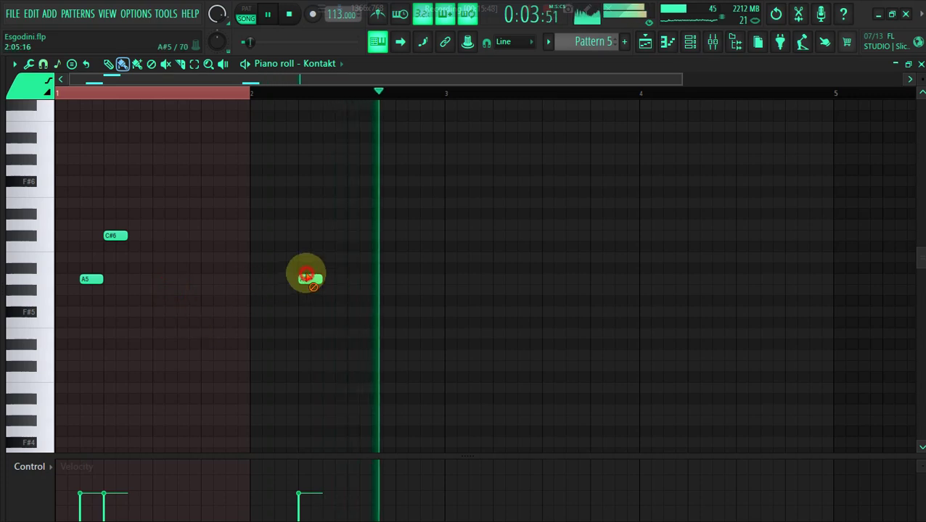
Step: Shorten the C#6 at 1:05 to one step and add a one-step B5 at 1:04
key("space")
key("space")
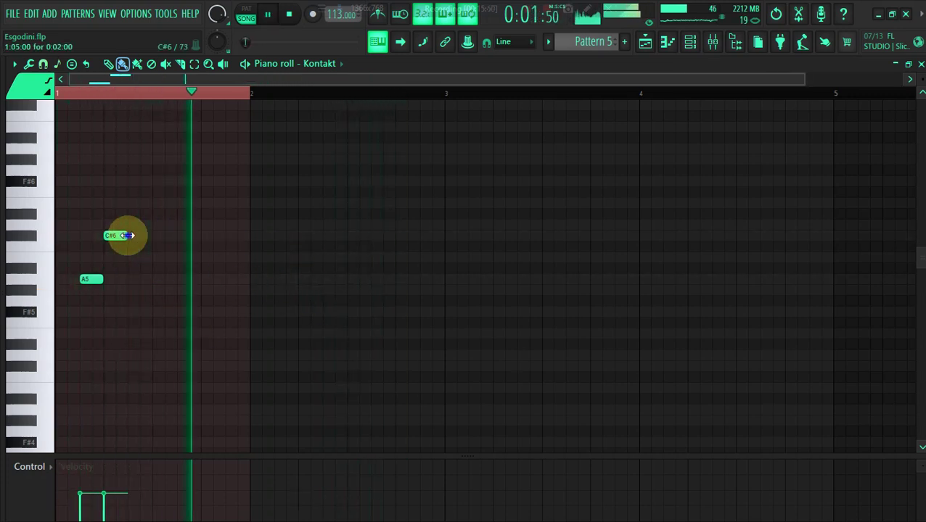
left_click_drag(127, 235, 108, 235)
key("space")
key("space")
key("space")
Step: Copy the three-note A5, B5, C#6 motif to 1:09 and play it back
left_click_drag(87, 281, 161, 281)
right_click(161, 280)
key("space")
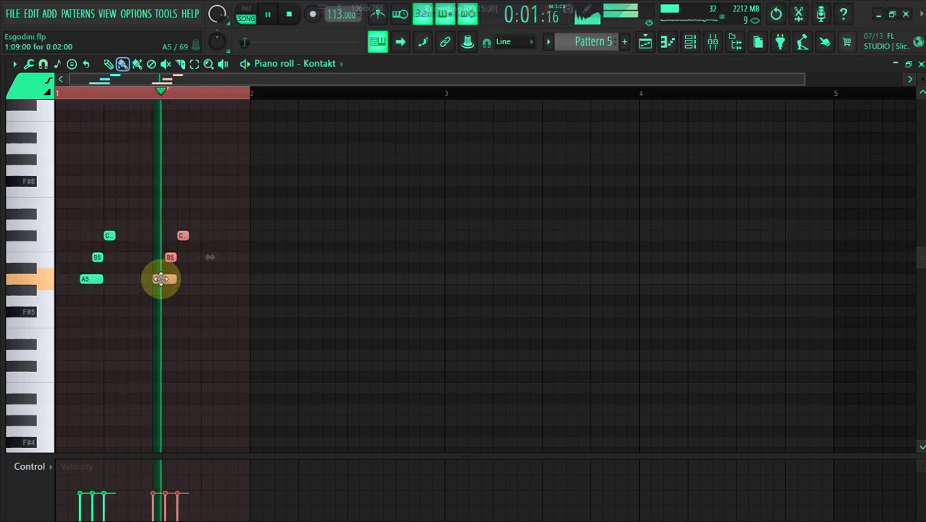
Step: Try a third copy of the motif at 1:13, 2:01 and 1:15, and delete it
left_click_drag(161, 279, 211, 282)
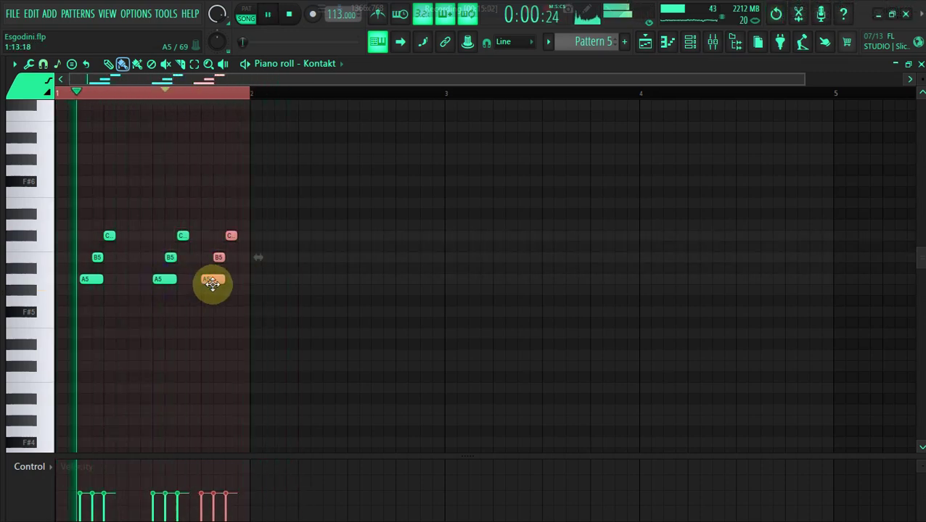
right_click(215, 283)
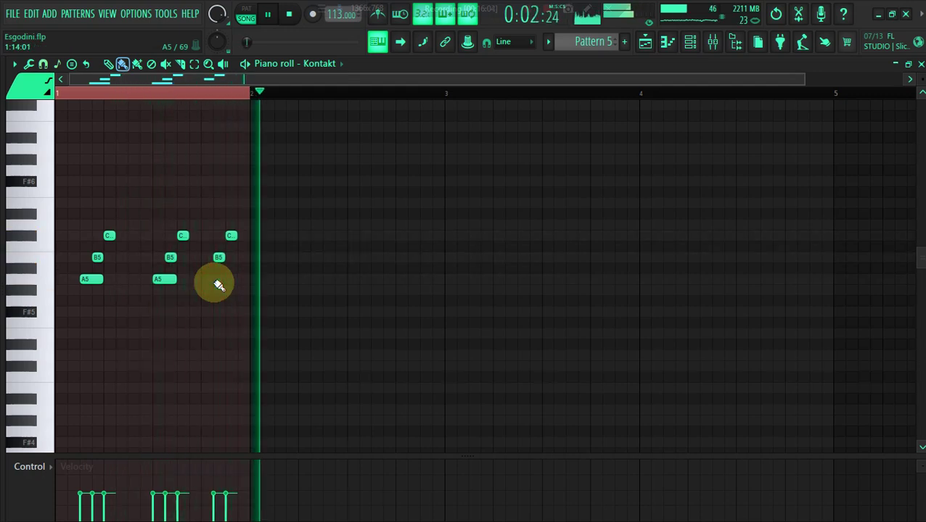
key("space")
key("ctrl+z")
key("space")
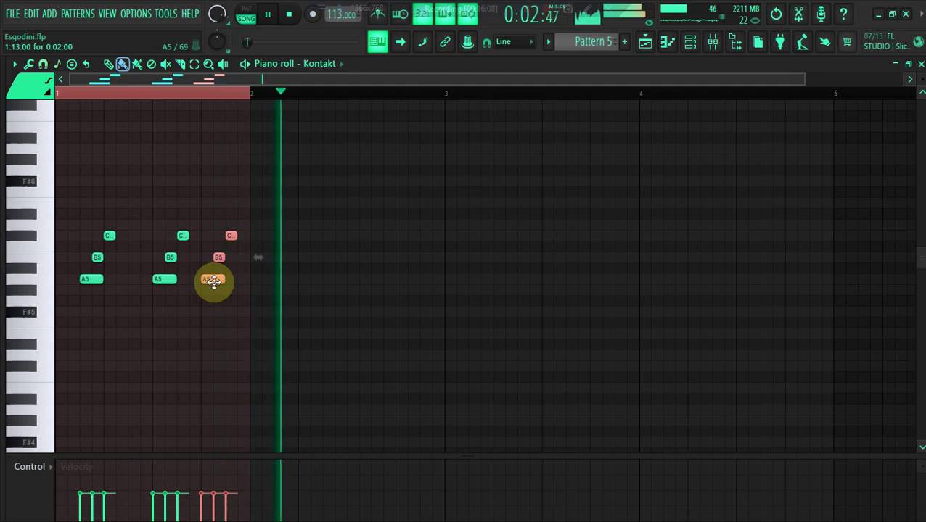
left_click_drag(213, 282, 260, 282)
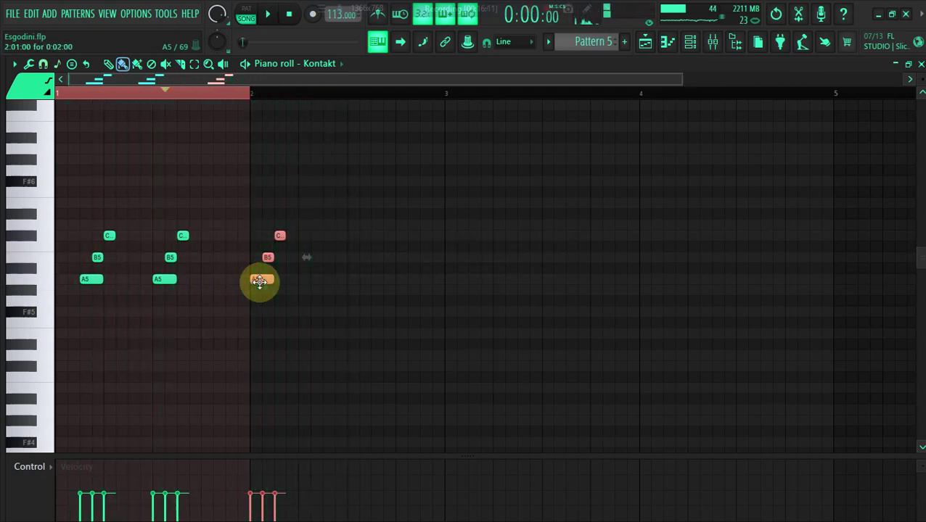
left_click_drag(259, 281, 237, 272)
right_click(236, 280)
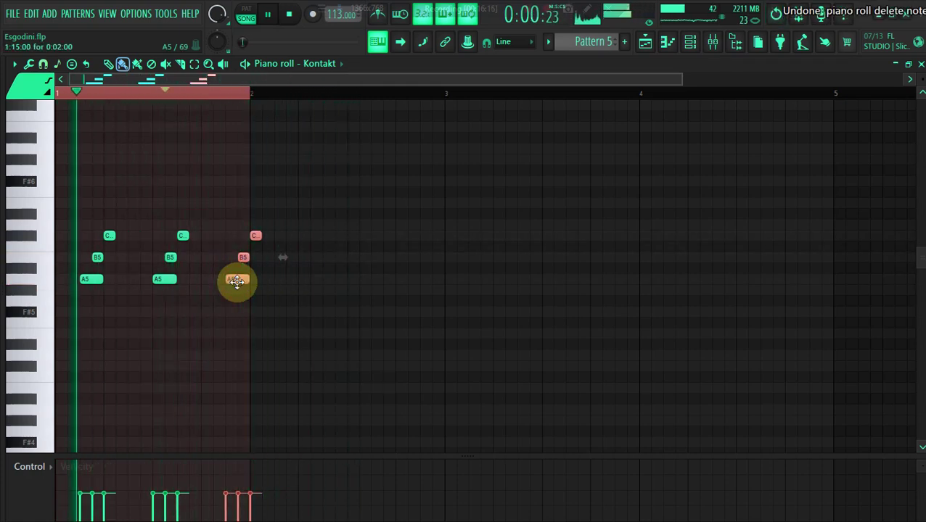
right_click(256, 237)
right_click(245, 258)
right_click(237, 280)
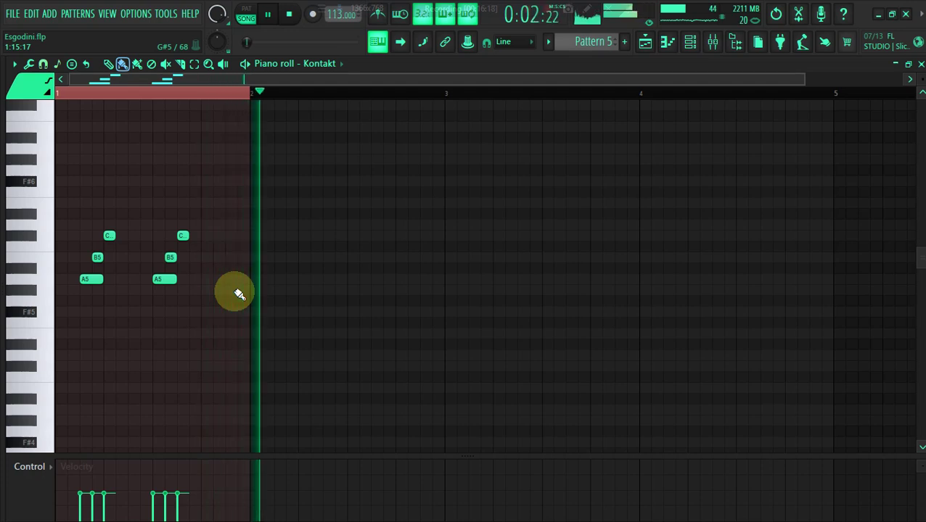
Step: Duplicate the two bar 1 motifs into bar 2, and duplicate bars 1 and 2 into bars 3 and 4
key("ctrl+a")
left_click_drag(166, 277, 360, 281)
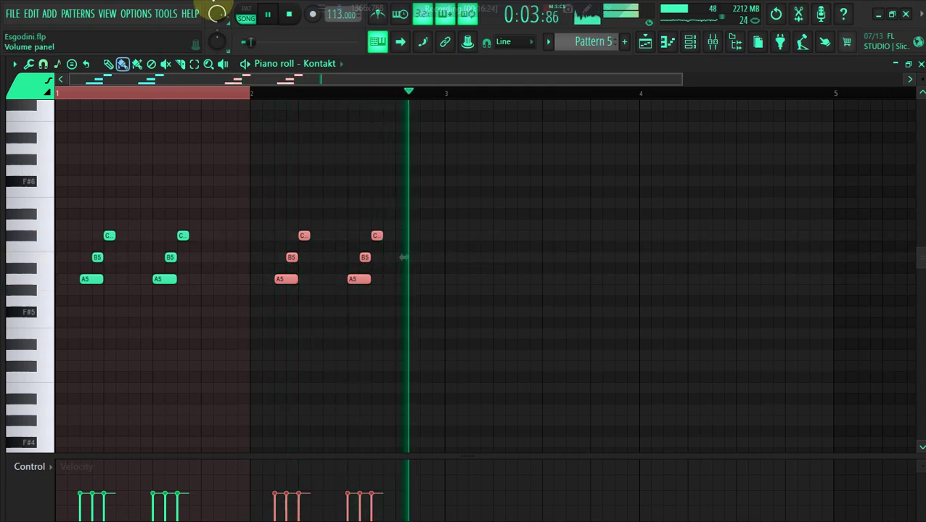
key("ctrl+a")
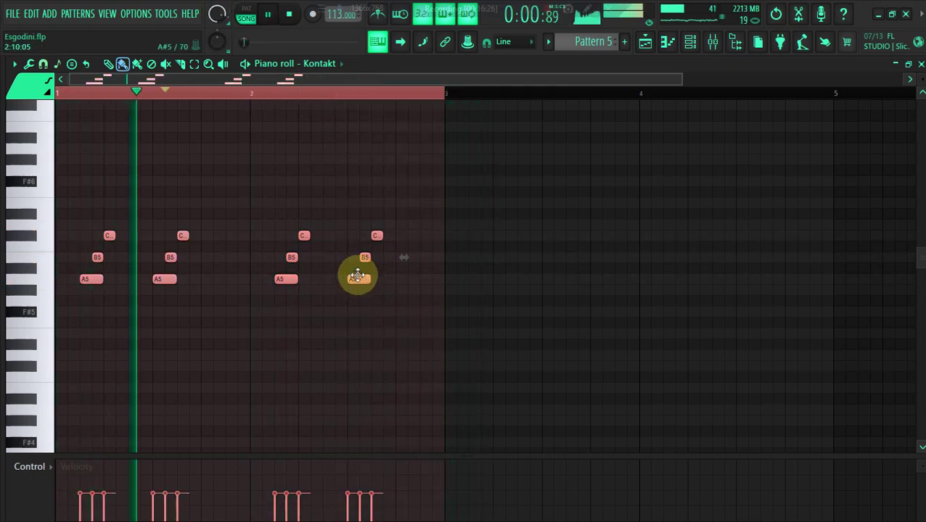
left_click_drag(370, 281, 745, 274)
Step: Duplicate all the motifs of bars 1 to 4 into bars 5 to 8, starting the copy at 5:01
left_click_drag(515, 78, 556, 86)
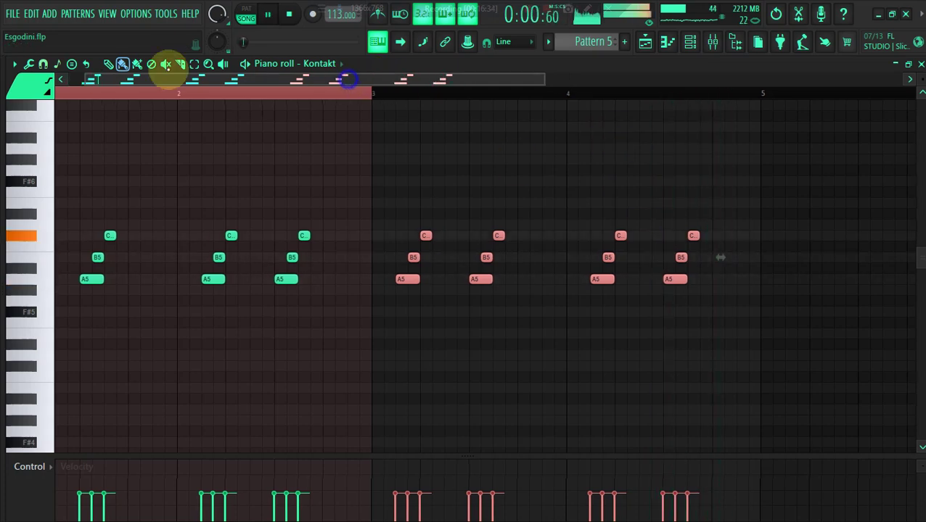
left_click_drag(541, 79, 838, 141)
key("ctrl+a")
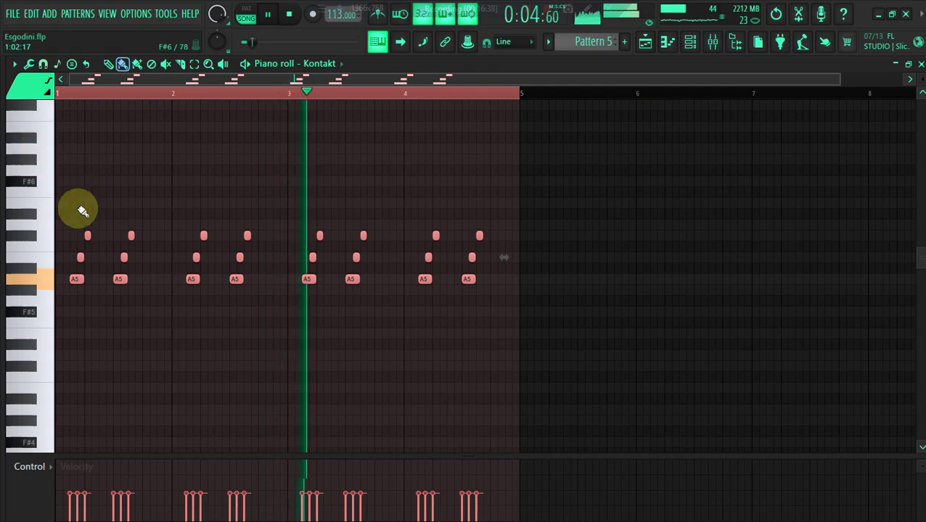
left_click_drag(115, 279, 567, 272)
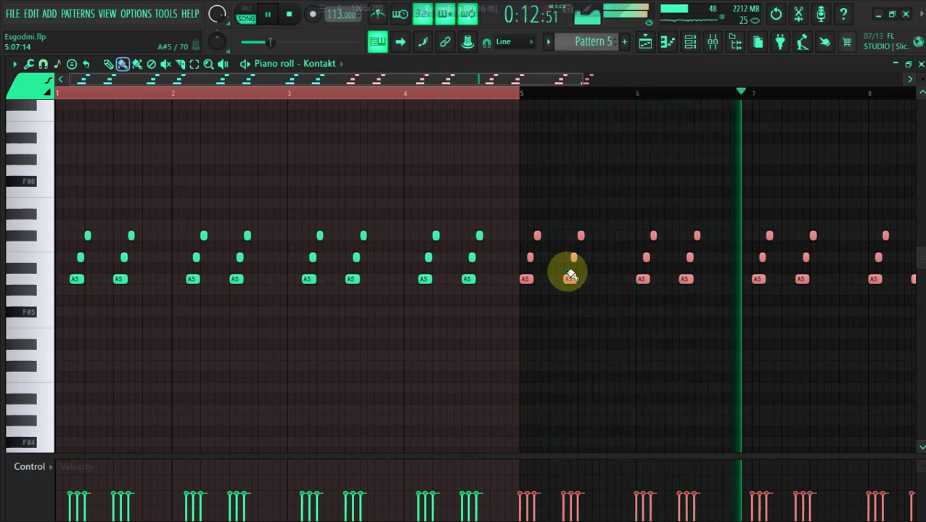
Step: Shift the copied motifs in bars 5 to 8 two steps later so the first one starts at 5:03
key("space")
key("space")
left_click_drag(71, 77, 308, 156)
left_click_drag(271, 289, 291, 283)
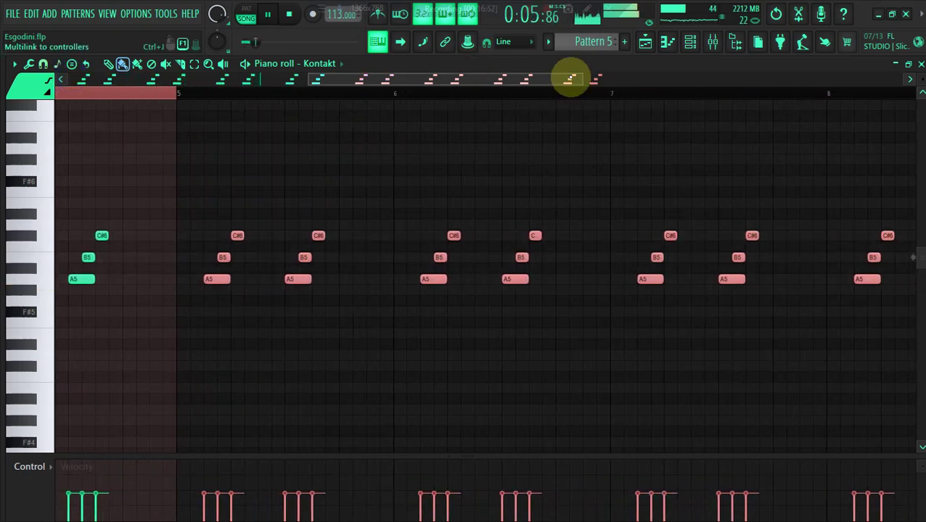
left_click_drag(581, 83, 635, 98)
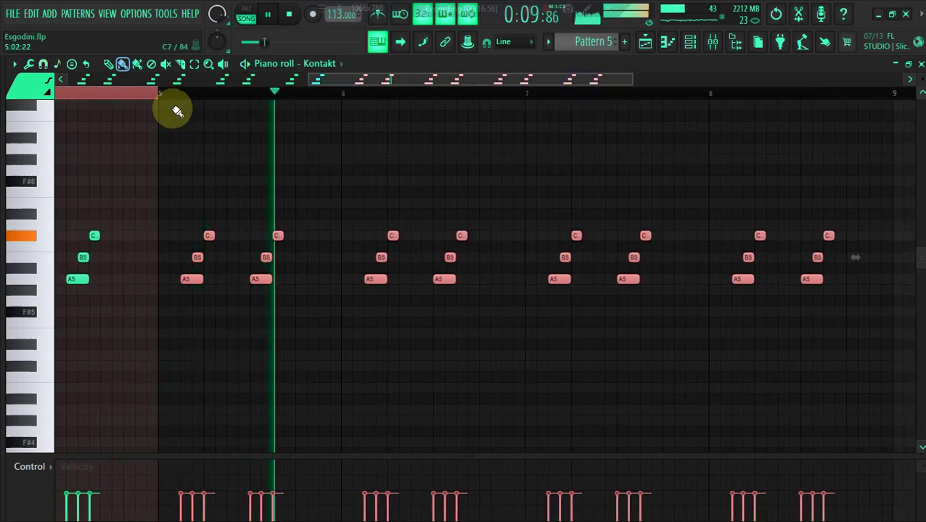
Step: Add a third motif in bar 5 with a two-step A5 at 5:13, a two-step B5 at 5:14 and a one-step C#6 at 5:15
left_click(303, 257)
left_click(162, 101)
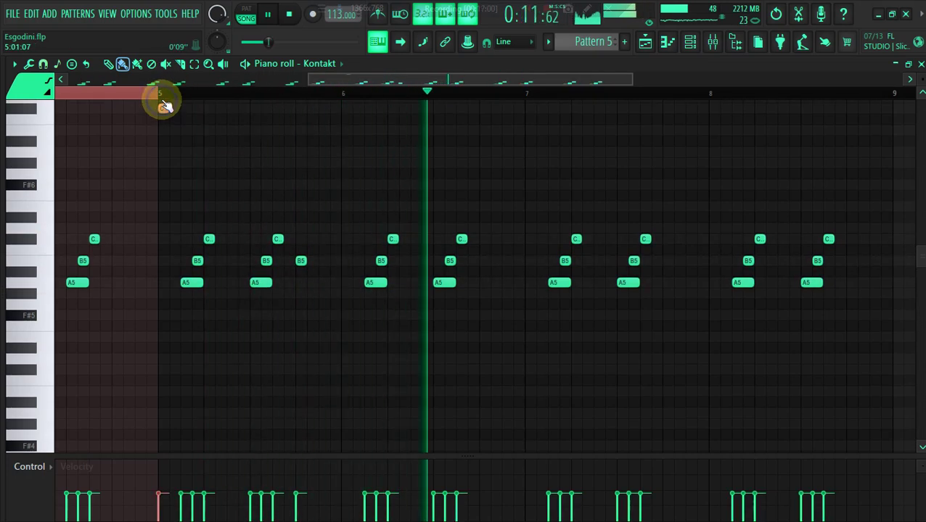
right_click(163, 110)
left_click(161, 96)
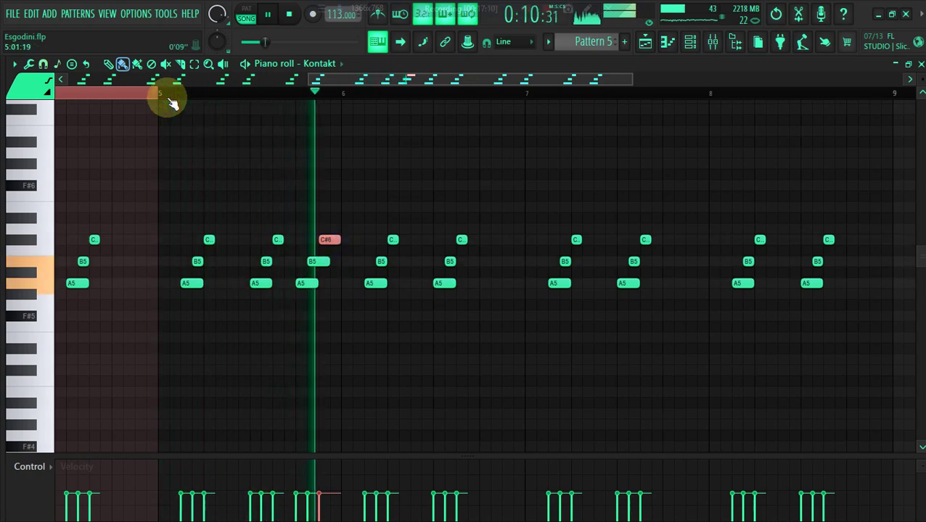
left_click_drag(338, 239, 325, 238)
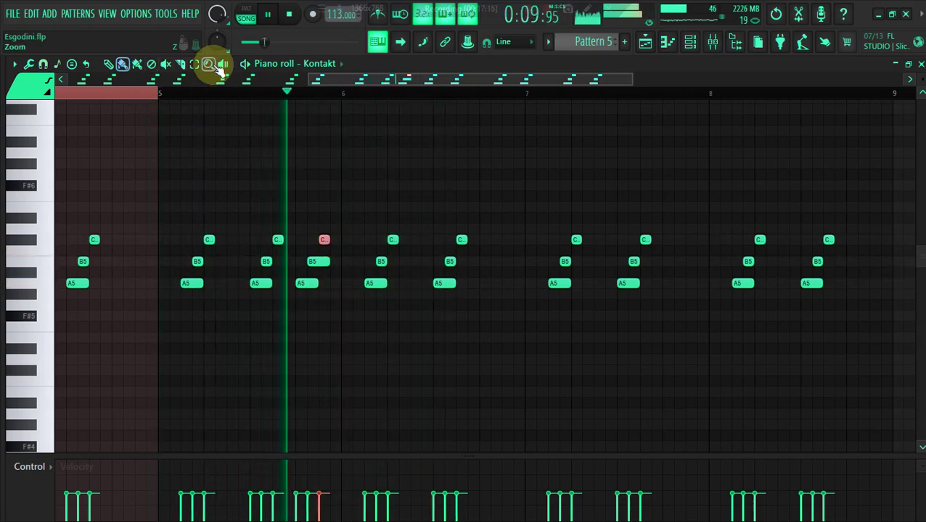
Step: Copy the three-note motif at 5:13 to 6:13, 7:13 and 8:13, and play back the phrase
left_click(194, 64)
left_click_drag(315, 229, 329, 332)
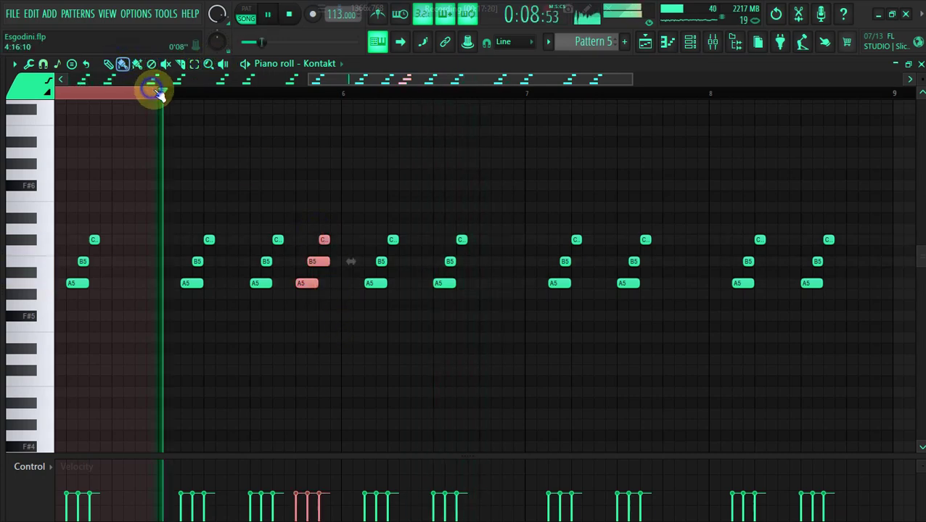
left_click_drag(320, 263, 692, 271)
key("space")
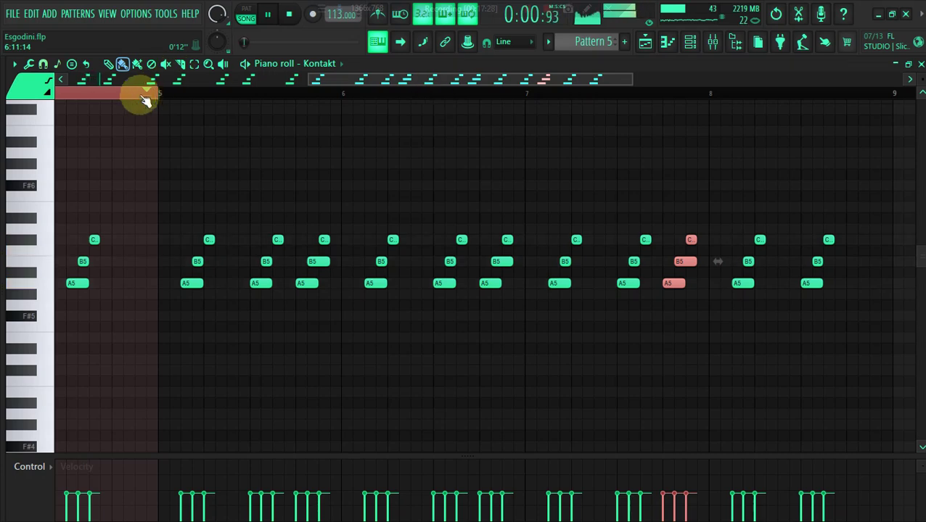
left_click(156, 94)
left_click_drag(597, 78, 672, 102)
left_click_drag(478, 282, 658, 283)
left_click(345, 92)
Step: Lengthen the B5 at 8:14 to six steps and replace the C#6 at 8:15 with a six-step C#6 at 8:16
left_click_drag(497, 82, 551, 83)
right_click(549, 143)
left_click_drag(516, 261, 561, 261)
right_click(514, 240)
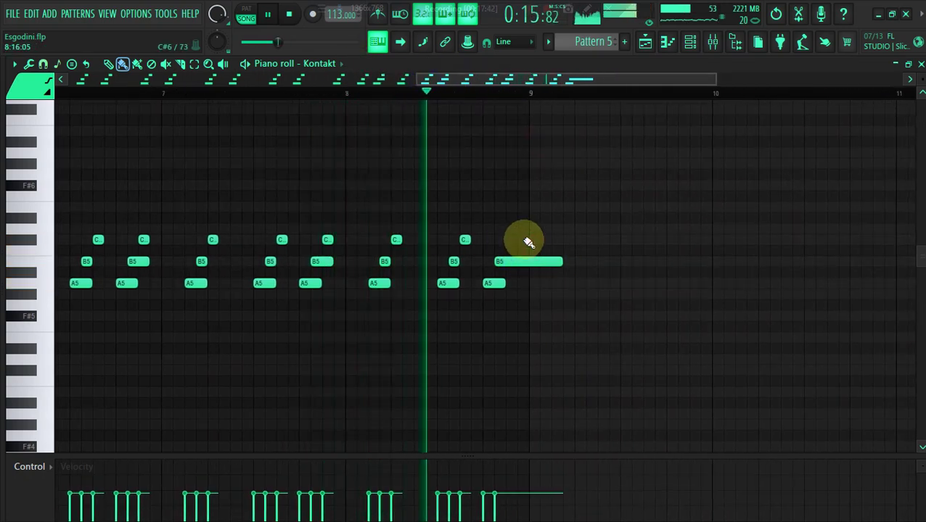
left_click(527, 241)
Step: Try a six-step E6 and a six-step F#6 at 9:01 as the ending note, deleting each
left_click(536, 210)
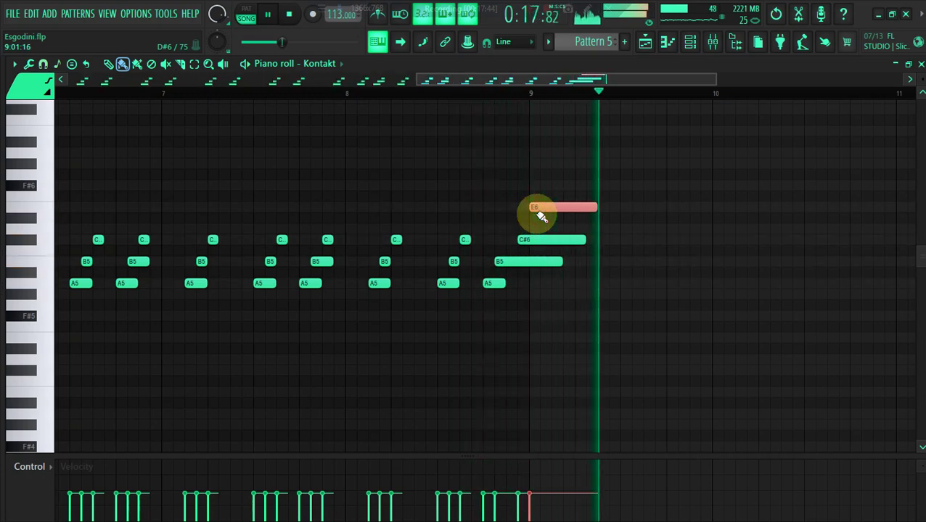
left_click(385, 92)
right_click(568, 218)
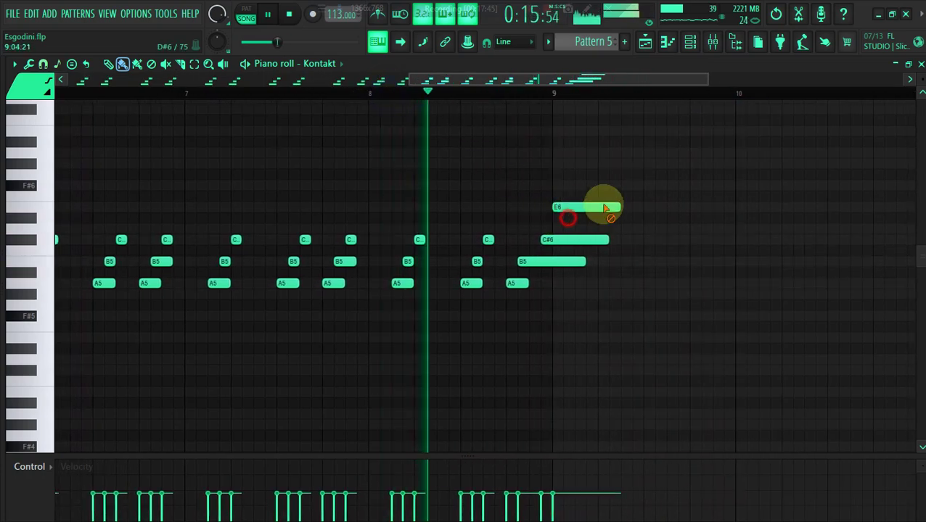
left_click(557, 185)
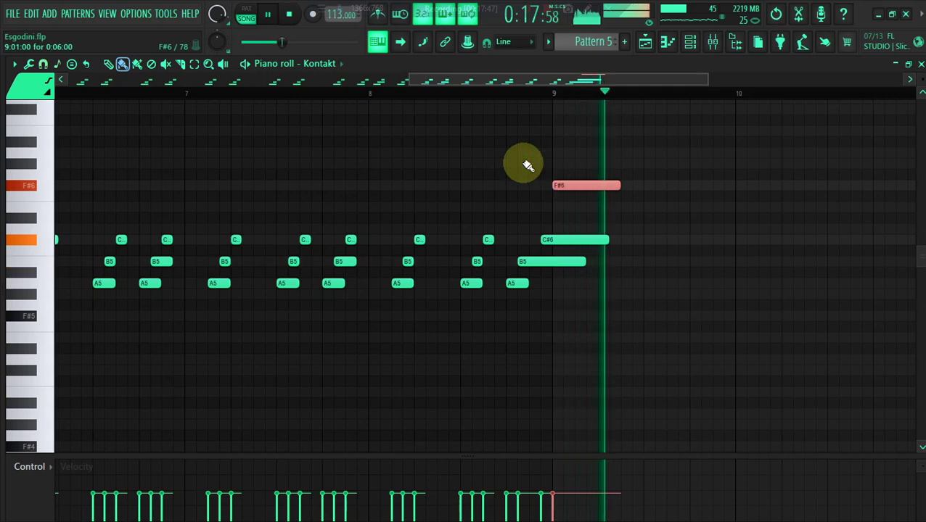
left_click_drag(464, 82, 491, 82)
right_click(503, 181)
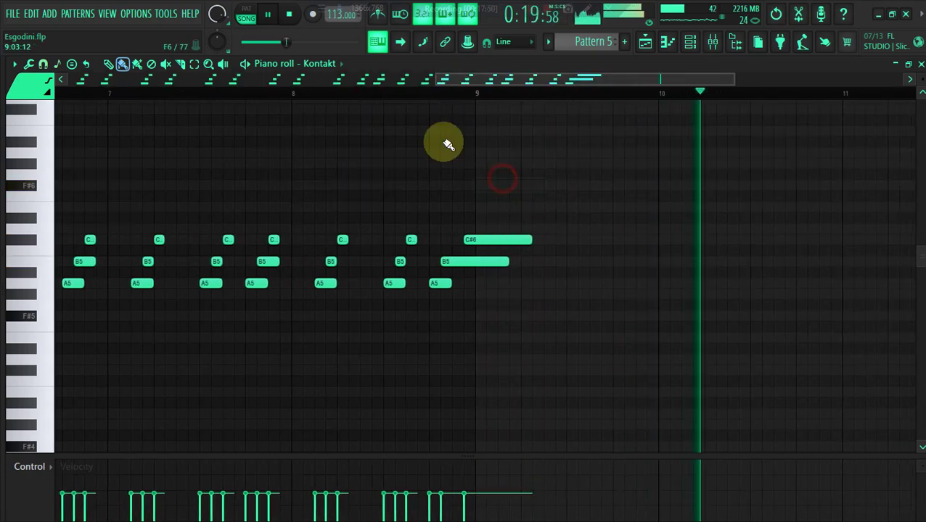
Step: Try a six-step F#5 at 9:01 as the ending note, raise it to G#5, and delete it
scroll(372, 83, "left", 1)
left_click(373, 89)
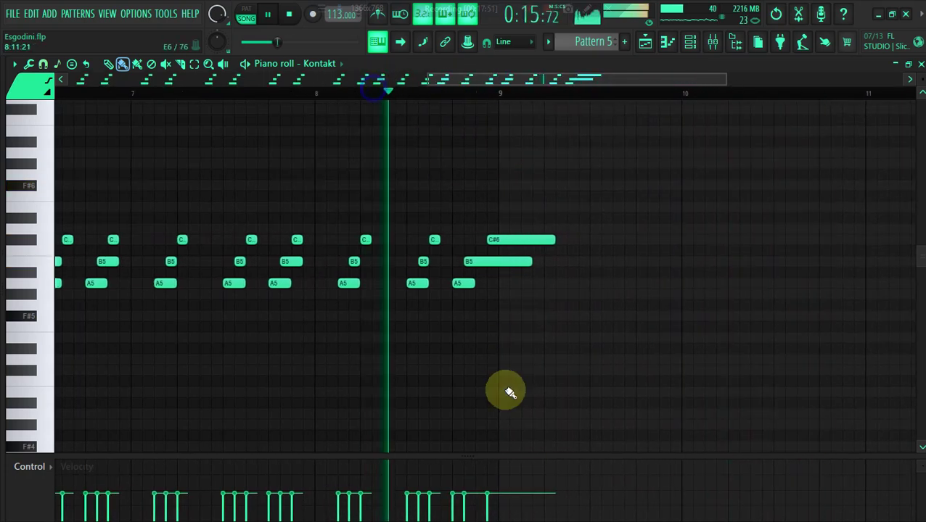
left_click(504, 316)
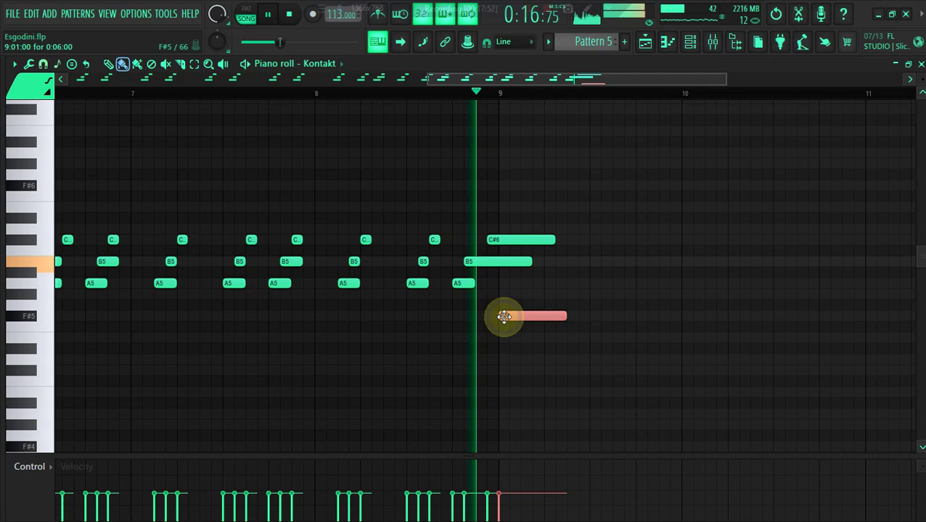
left_click(400, 94)
left_click_drag(531, 313, 529, 293)
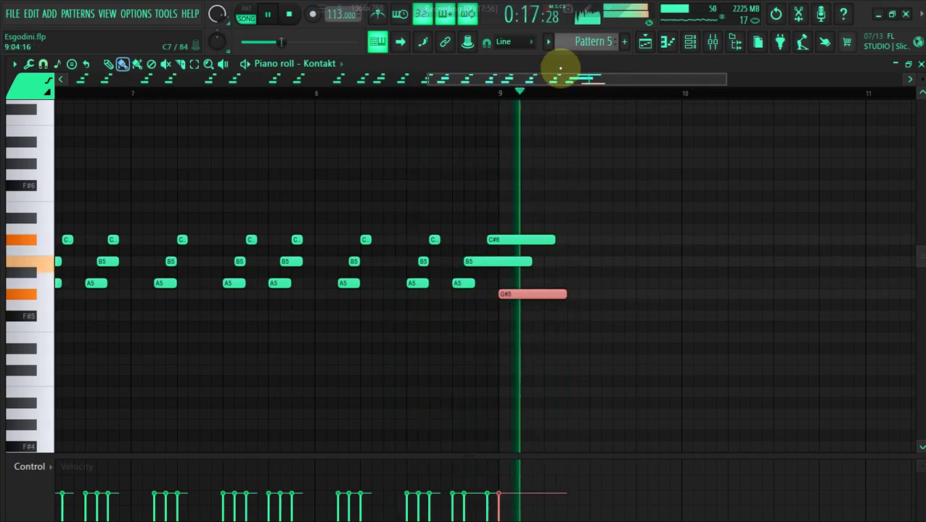
right_click(393, 293)
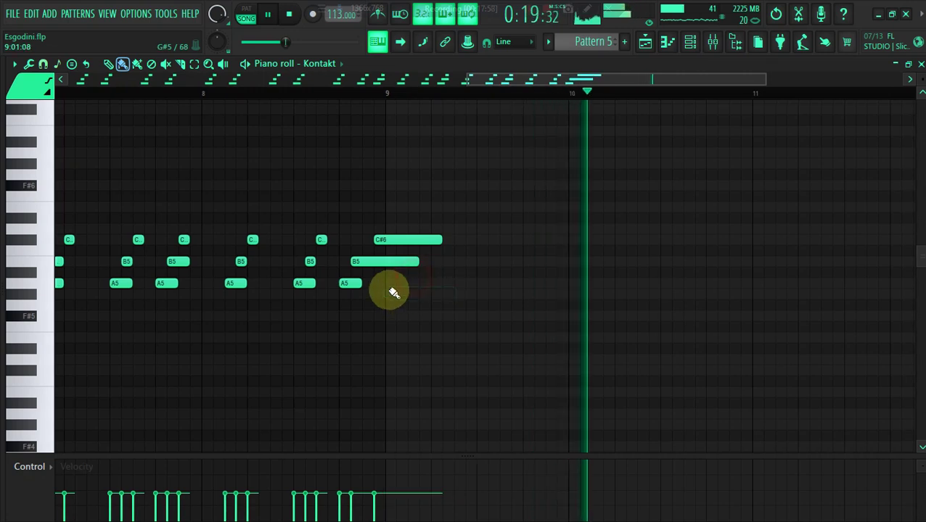
Step: Try a six-step A5 at 8:16, deleting both it and the C#6 at the same position
left_click(284, 93)
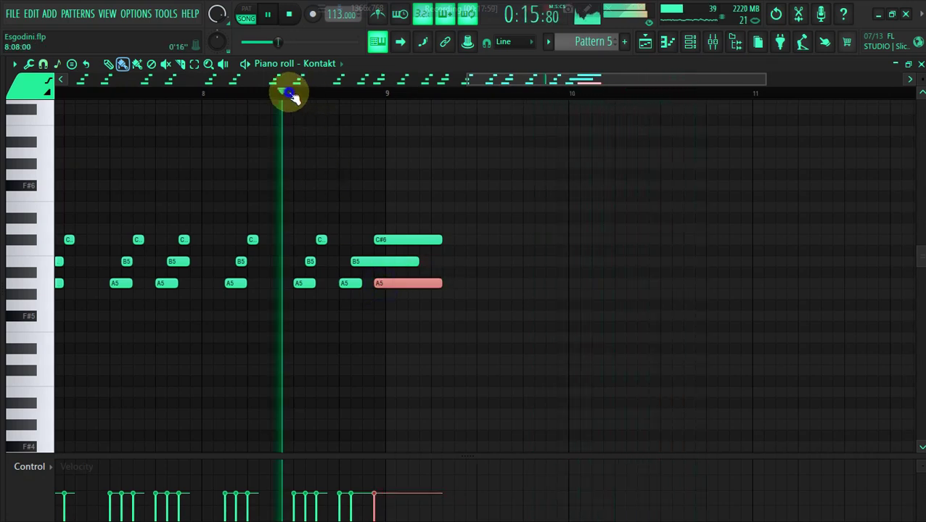
right_click(409, 240)
left_click(196, 93)
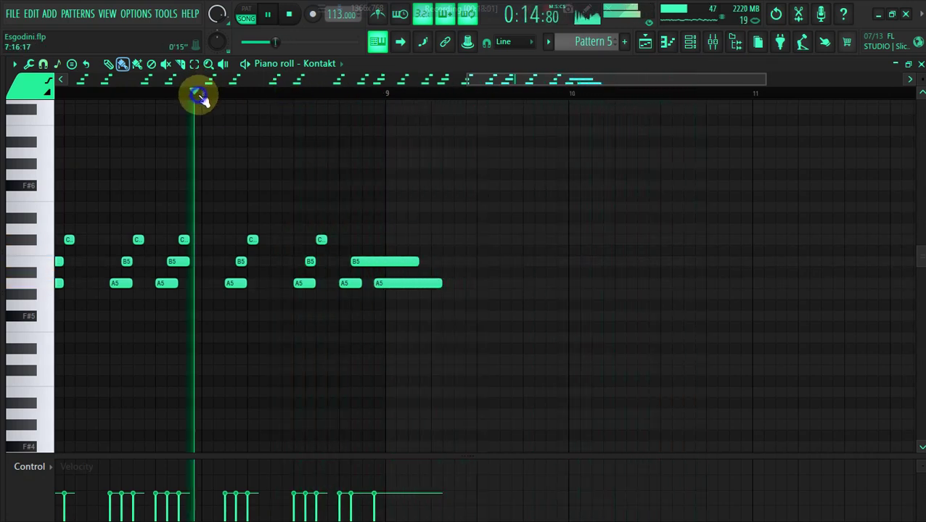
right_click(407, 283)
Step: Add a two-step A5 at 9:01 and a two-step G#5 at 9:03 after trying F#5 and A5 in those positions
left_click(388, 317)
mouse_move(438, 316)
left_mouse_down()
mouse_move(452, 318)
mouse_move(431, 319)
left_mouse_up()
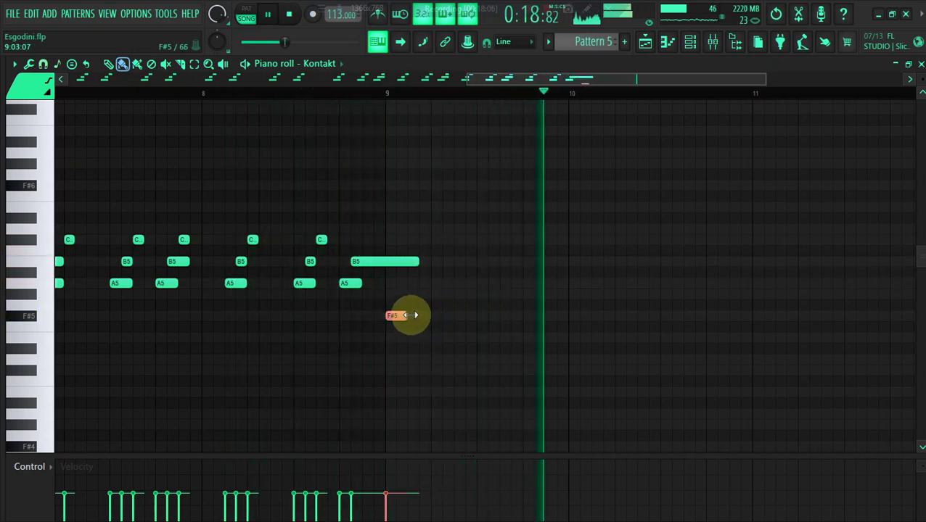
left_click(280, 93)
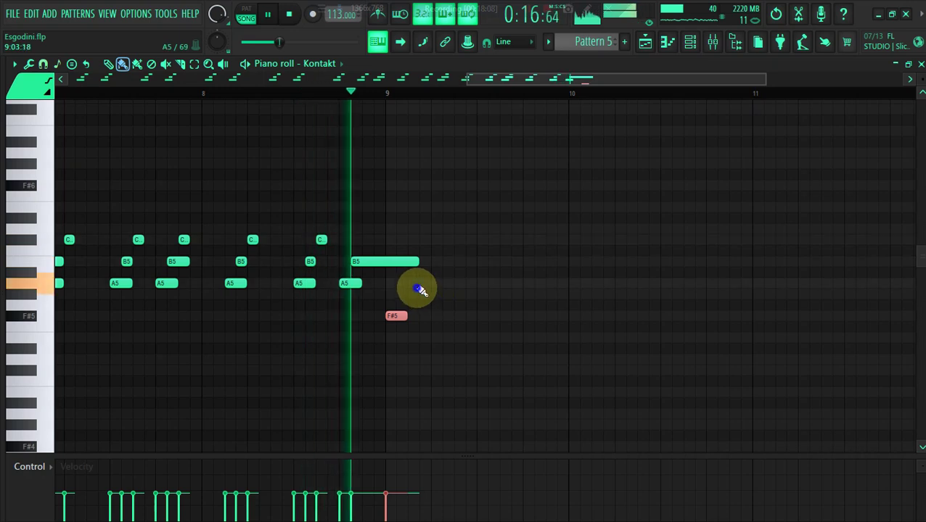
left_click(417, 285)
left_click(275, 93)
right_click(417, 285)
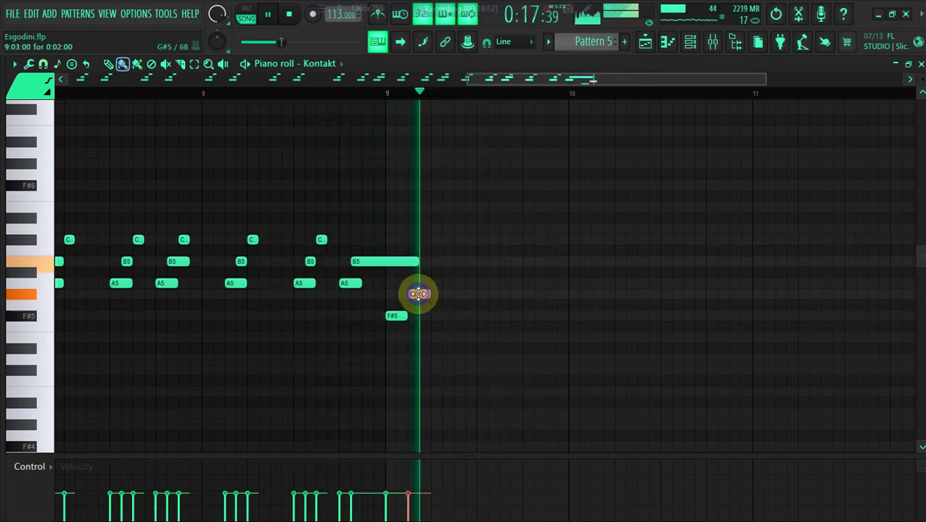
right_click(390, 318)
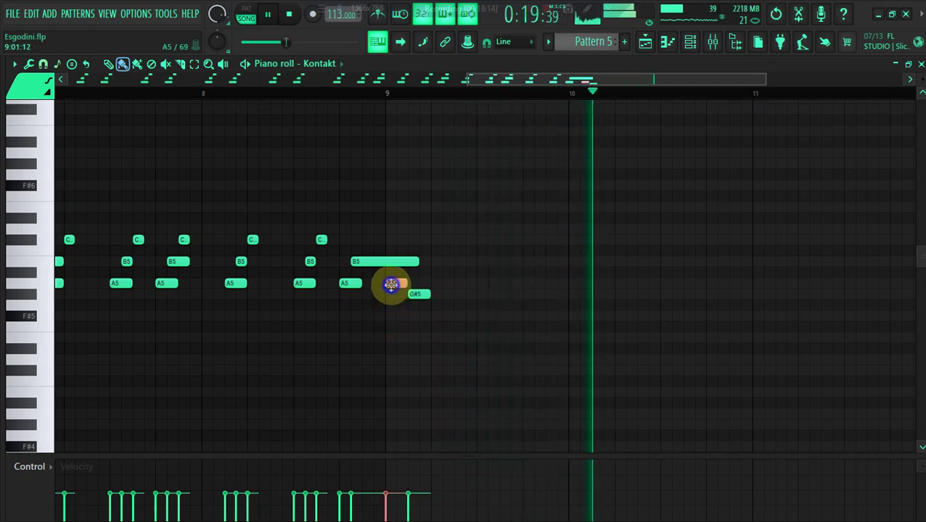
left_click(275, 93)
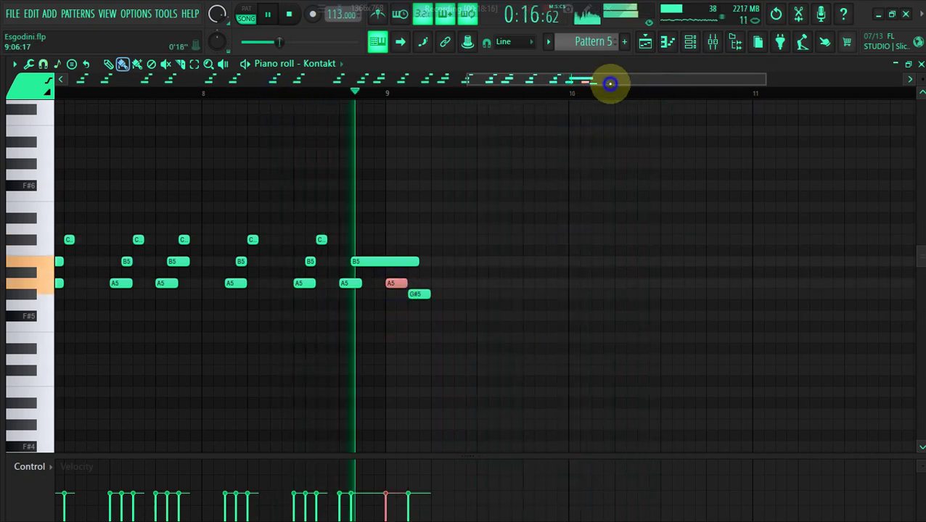
Step: Try a two-step A5 at 9:06, move it to B5 at 9:07, and delete it
left_click_drag(610, 84, 630, 91)
left_click(207, 92)
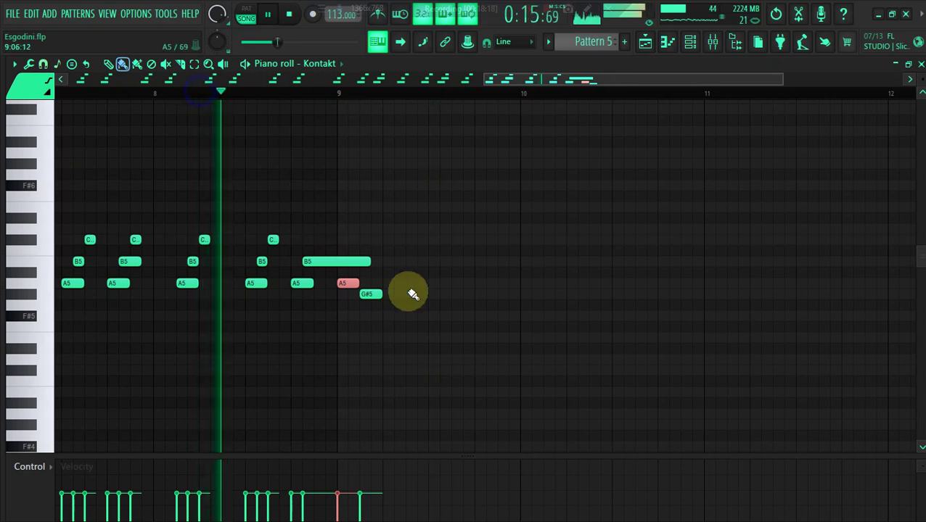
left_click(401, 284)
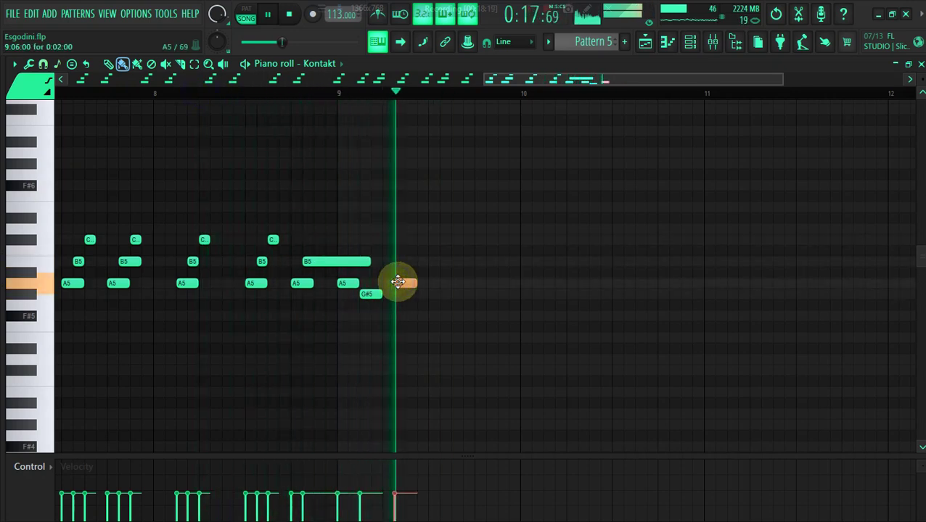
left_click(249, 92)
left_click_drag(420, 283, 413, 265)
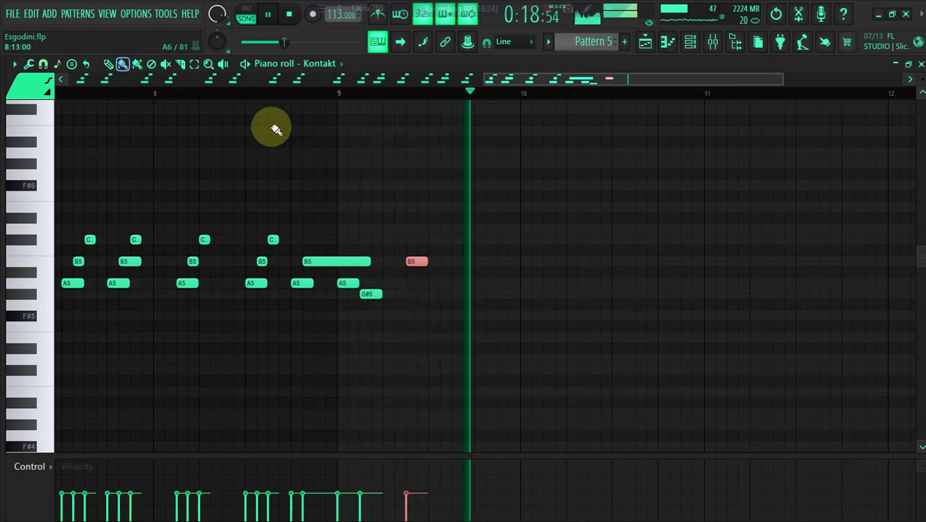
left_click(251, 93)
right_click(415, 260)
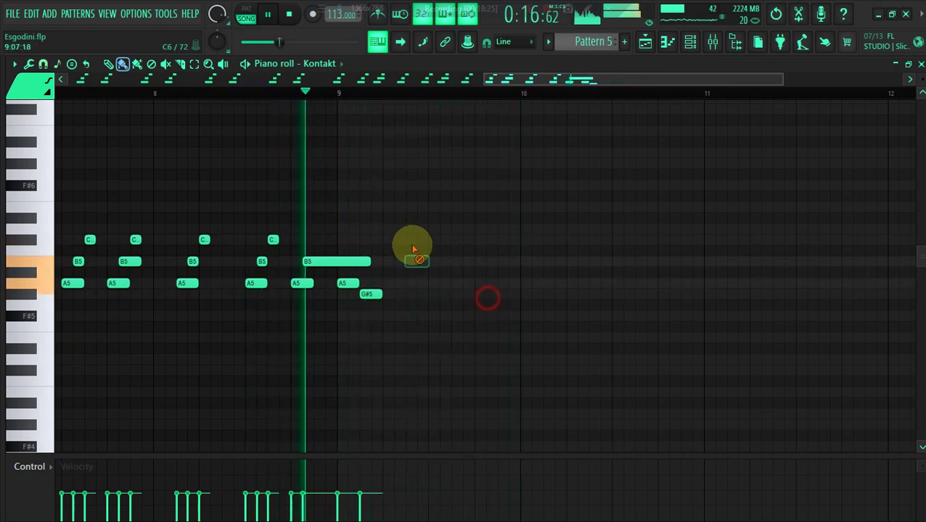
Step: Add two-step A5 notes at 9:07 and 9:15
left_click(417, 283)
left_click(265, 99)
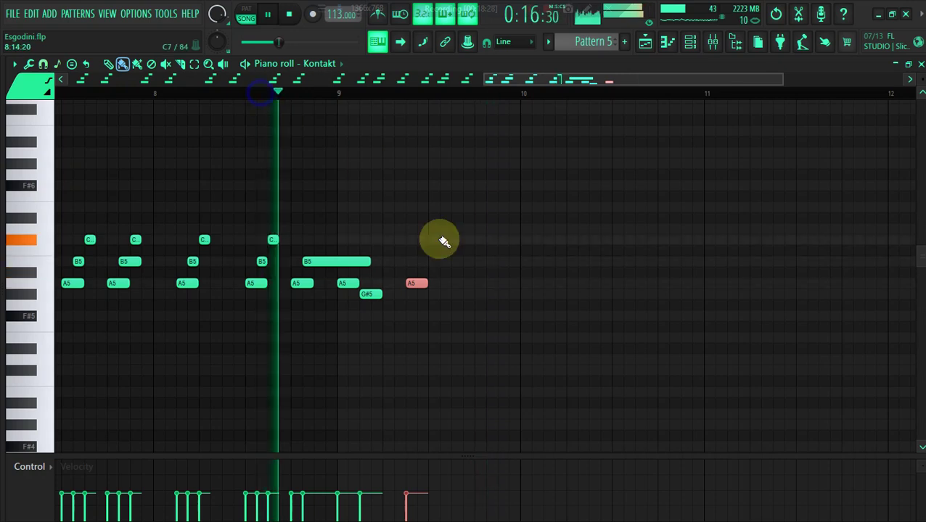
left_click(512, 287)
left_click_drag(516, 286, 510, 283)
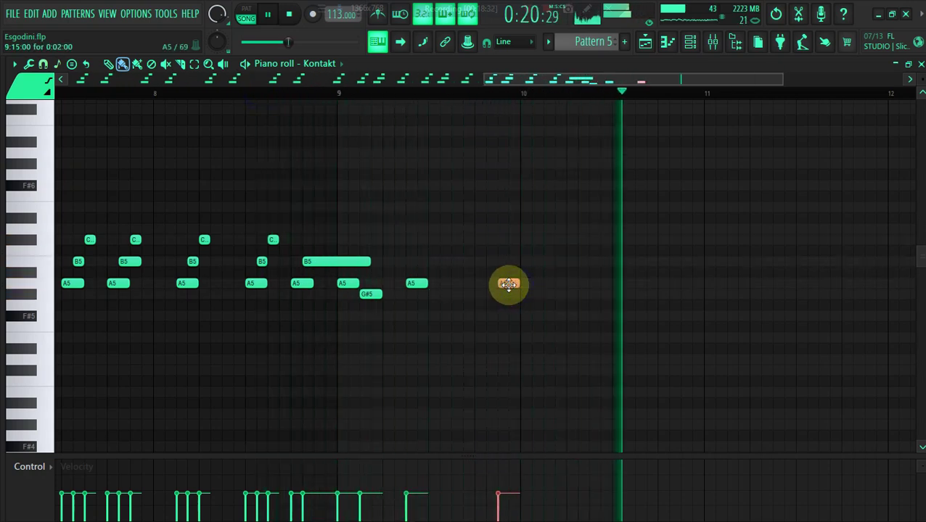
Step: Add a two-step A5 at 10:07 and a two-step F#5 at 10:11, and play back the phrase from bar 8
left_click_drag(508, 83, 562, 94)
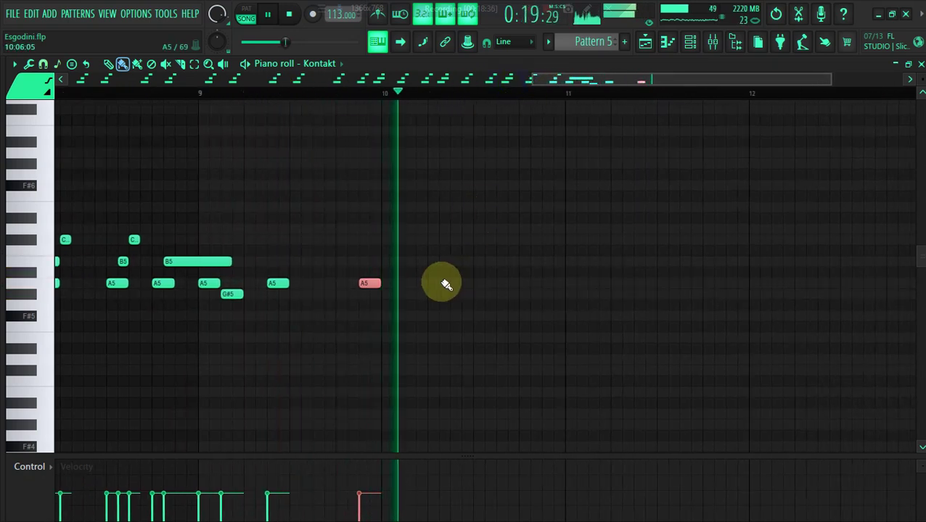
left_click(501, 315)
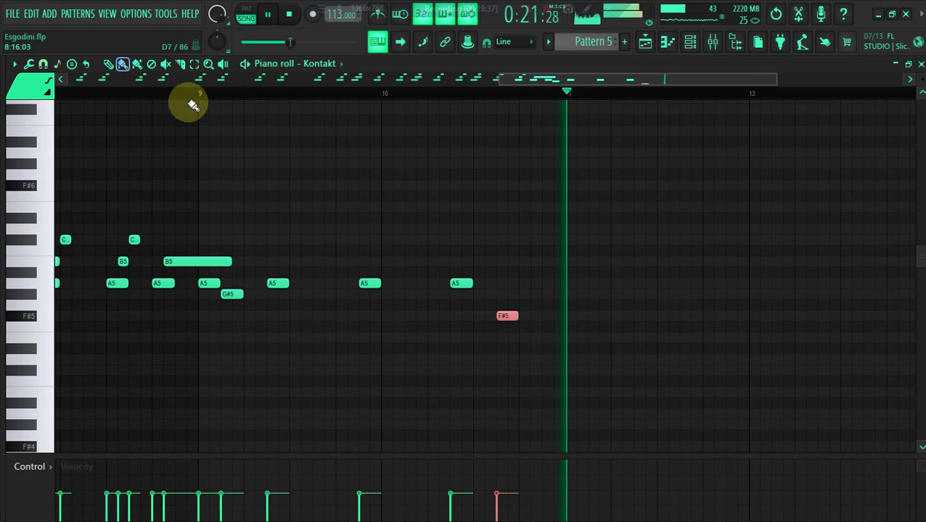
left_click_drag(190, 102, 58, 95)
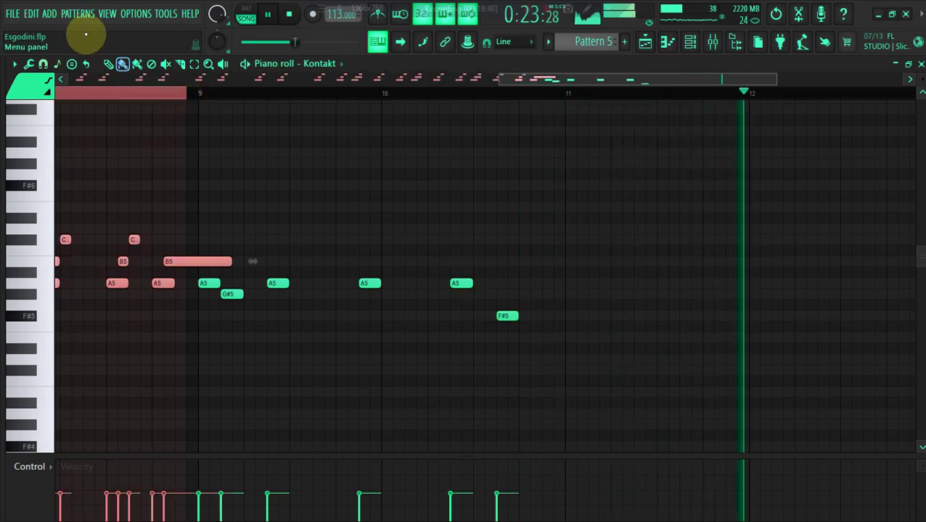
left_click(134, 89)
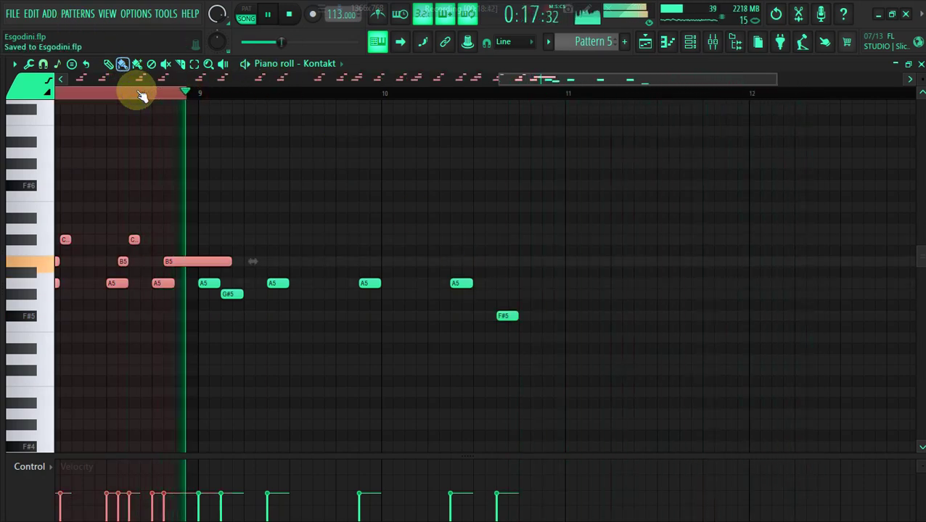
Step: Add a rising run of one-step notes, E5 at 10:14, F#5 at 10:15 and G#5 at 10:16, and play it back
left_click(545, 341)
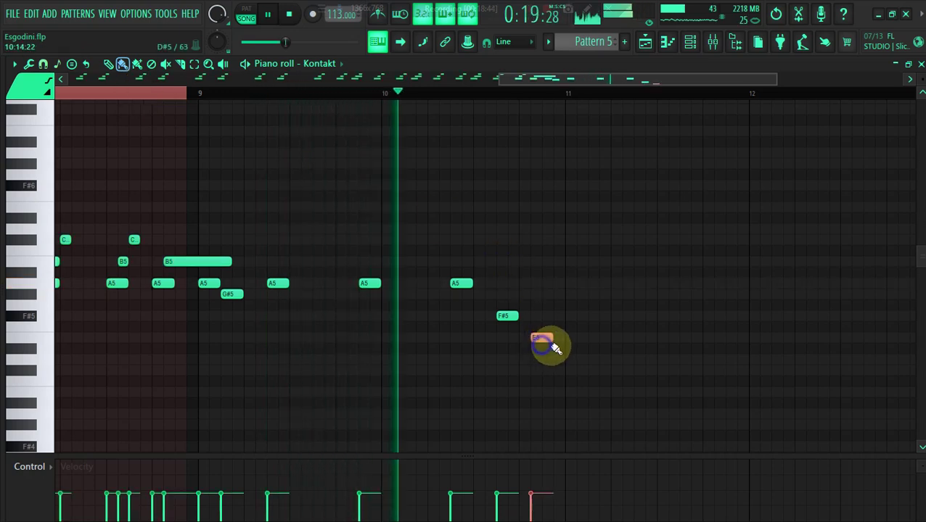
left_click_drag(550, 340, 539, 338)
left_click(549, 315)
left_click(560, 291)
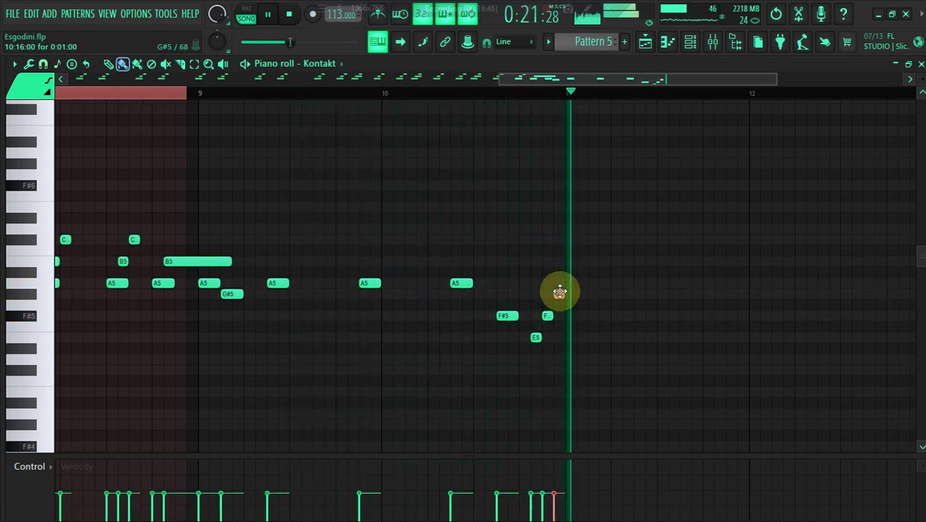
left_click(165, 90)
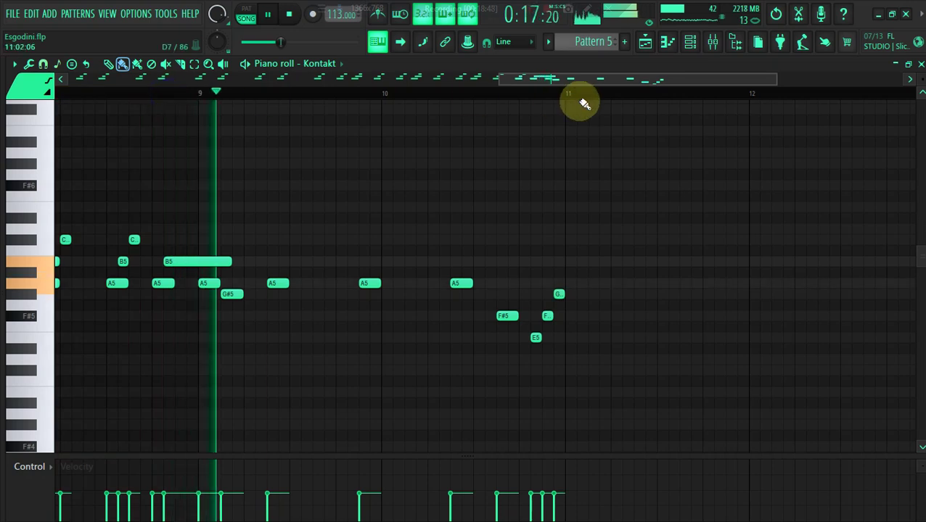
Step: Try a two-step D6 at 11:02 as the next note and delete it
left_click_drag(573, 85, 609, 97)
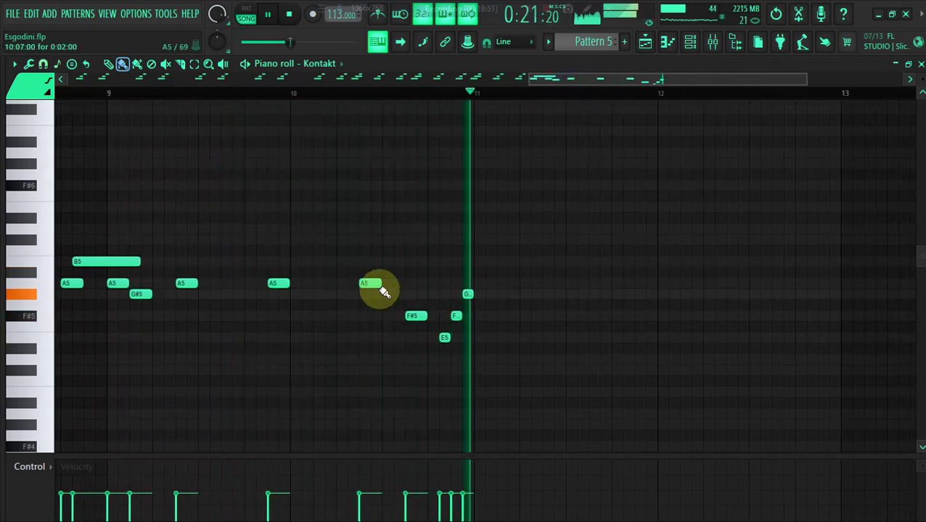
left_click(319, 93)
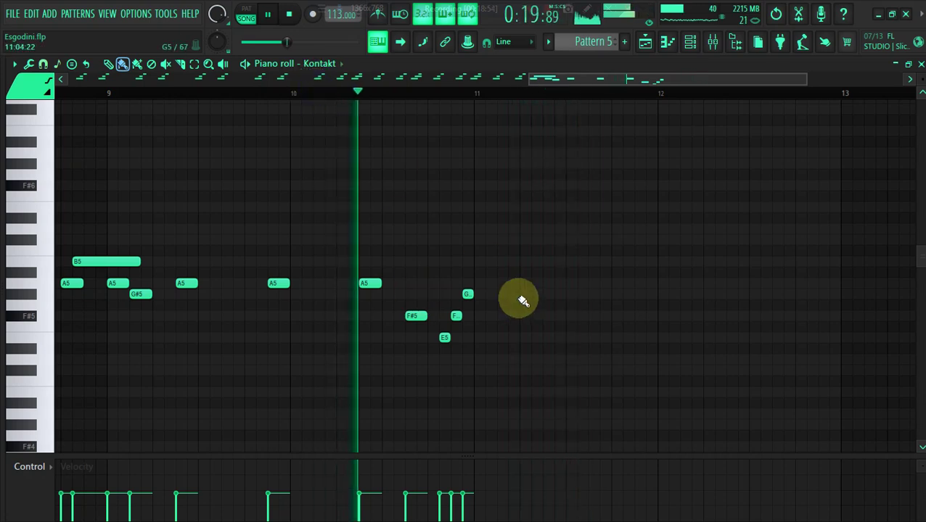
left_click(496, 231)
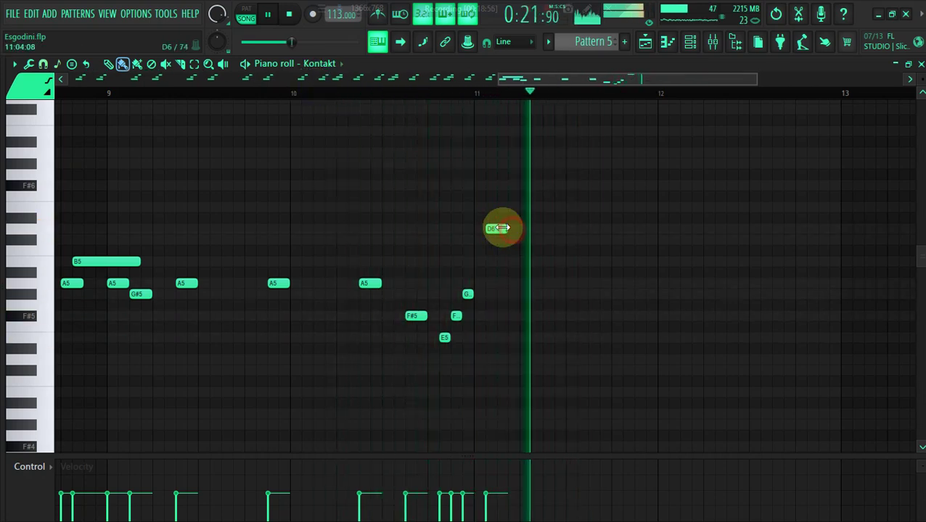
left_click(218, 93)
right_click(496, 230)
Step: Replace the one-step G#5 at 10:16 with a two-step G#5 after trying a two-step A5 there
right_click(466, 294)
left_click(470, 283)
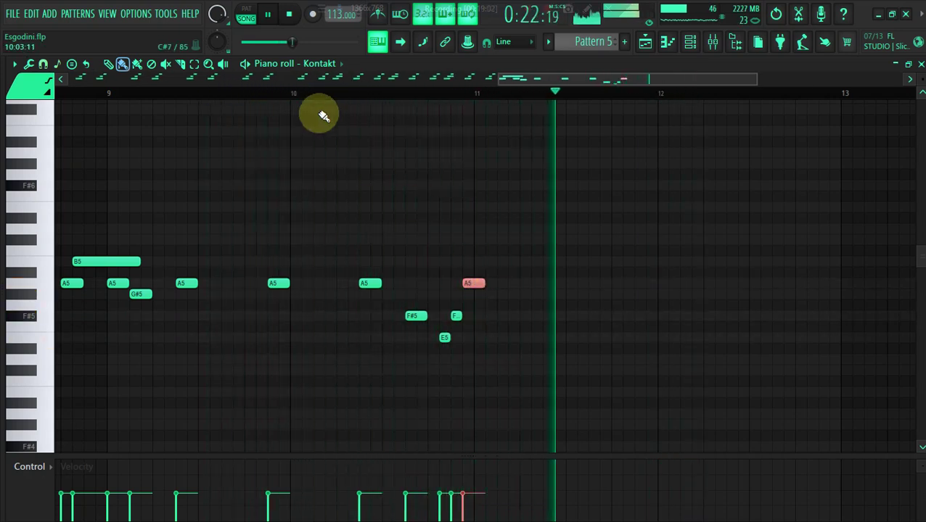
left_click(299, 93)
right_click(471, 284)
left_click(470, 292)
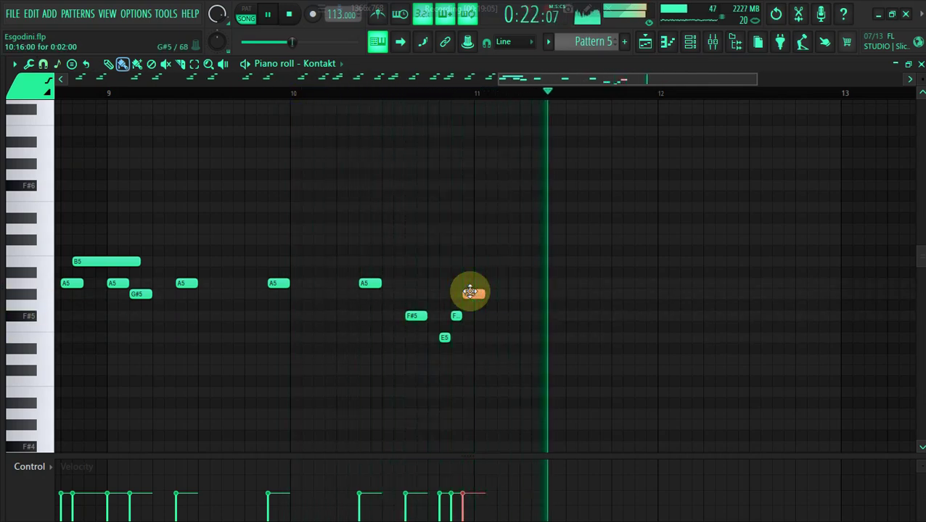
Step: Add a two-step G#5 at 11:07, a one-step E5 at 11:10 and a two-step G#5 at 11:11, playing back the phrase
left_click(324, 91)
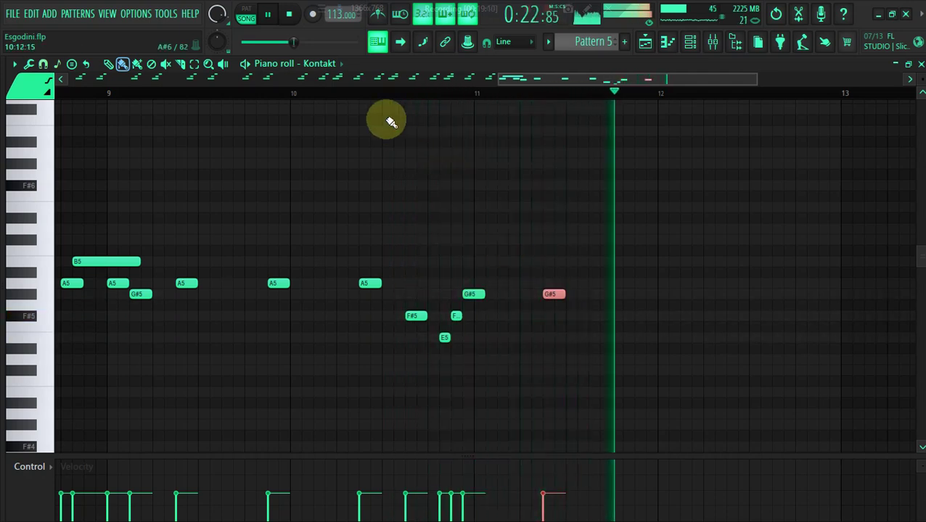
left_click(363, 98)
left_click(582, 335)
left_click(591, 297)
left_click(422, 95)
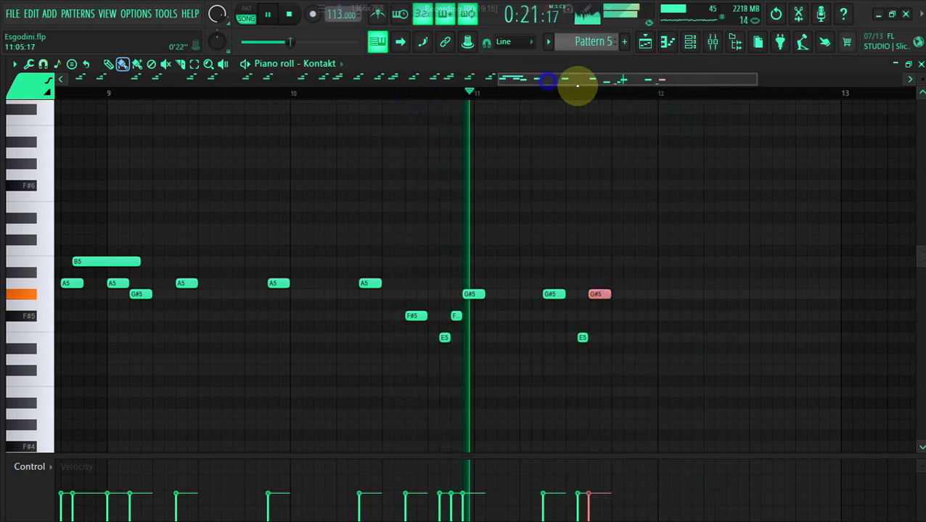
Step: Add a one-step E5 and a two-step G#5 at 11:15, play back the ending, and open the playlist
left_click_drag(545, 82, 595, 89)
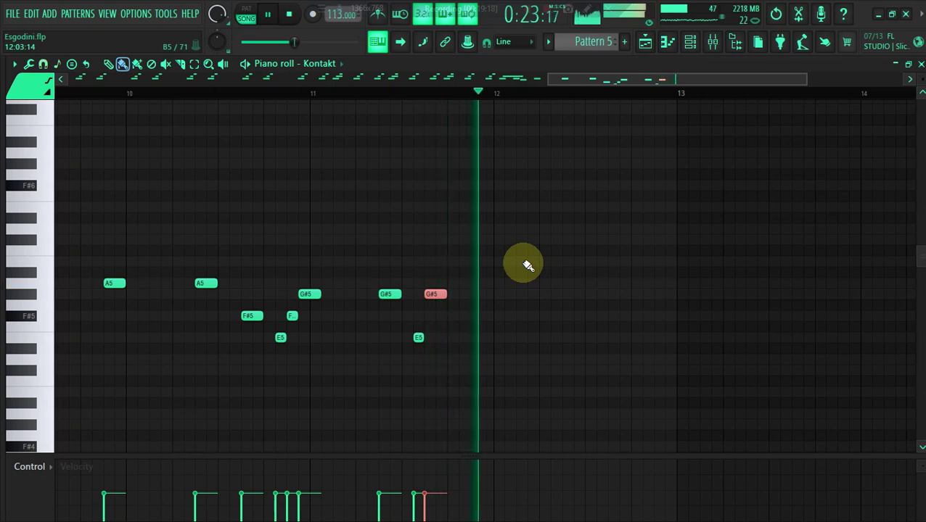
left_click(275, 95)
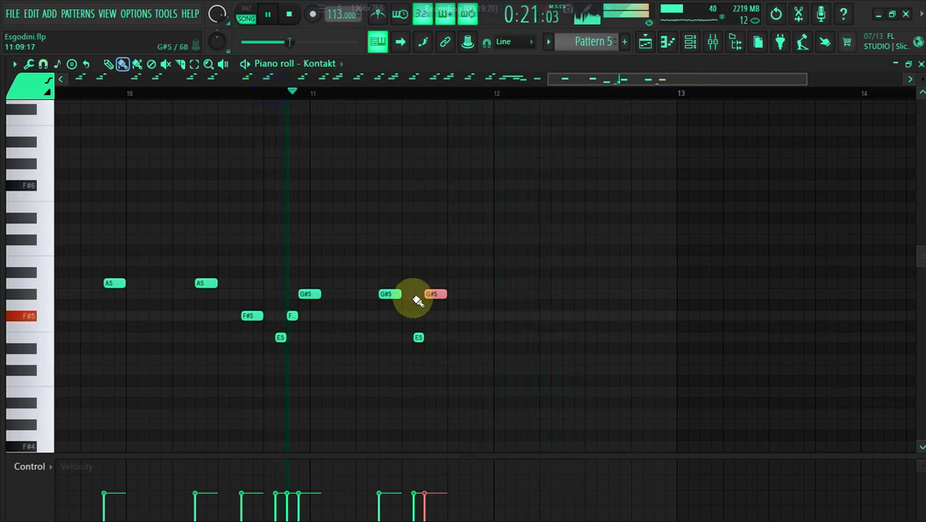
left_click(475, 337)
left_click(481, 294)
scroll(314, 85, "left", 1)
left_click(314, 85)
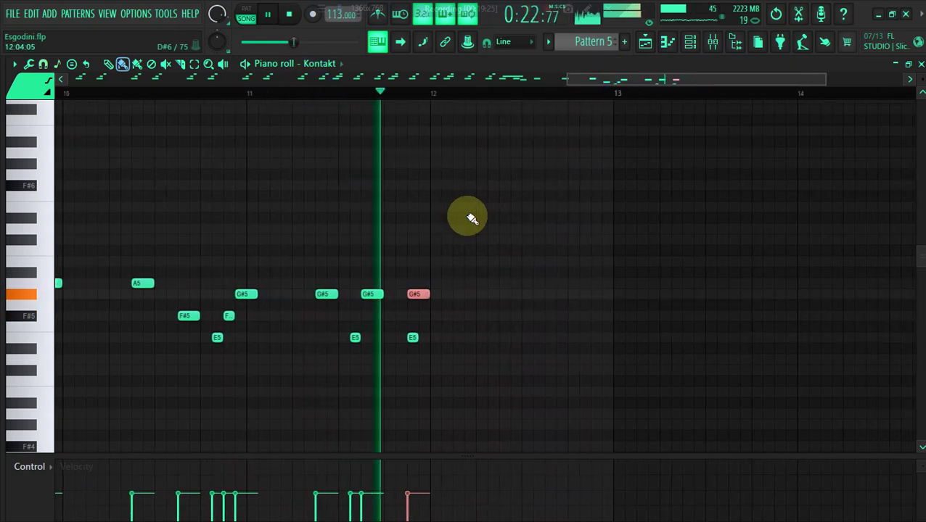
left_click(646, 44)
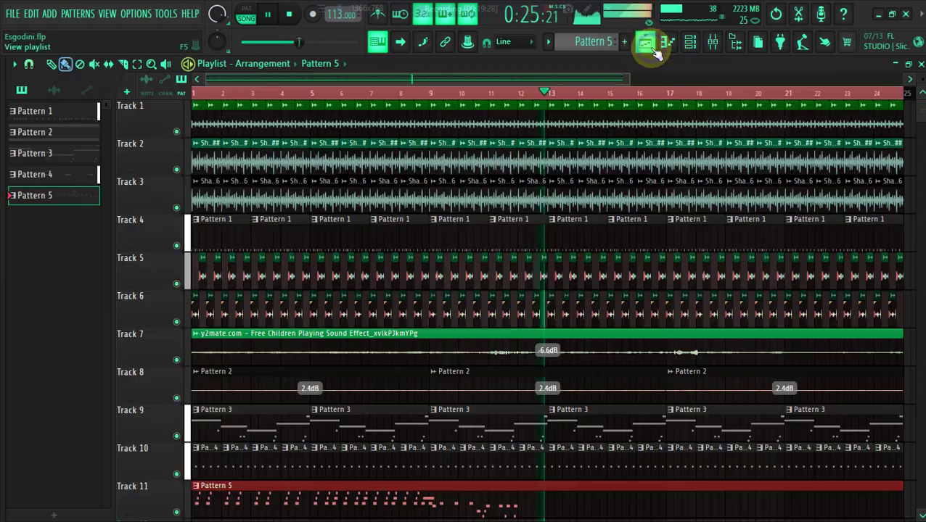
Step: Play the song from the start and shorten the Pattern 5 clip on Track 11 to 12 bars, ending at bar 13
left_click(201, 94)
scroll(916, 115, "down", 8)
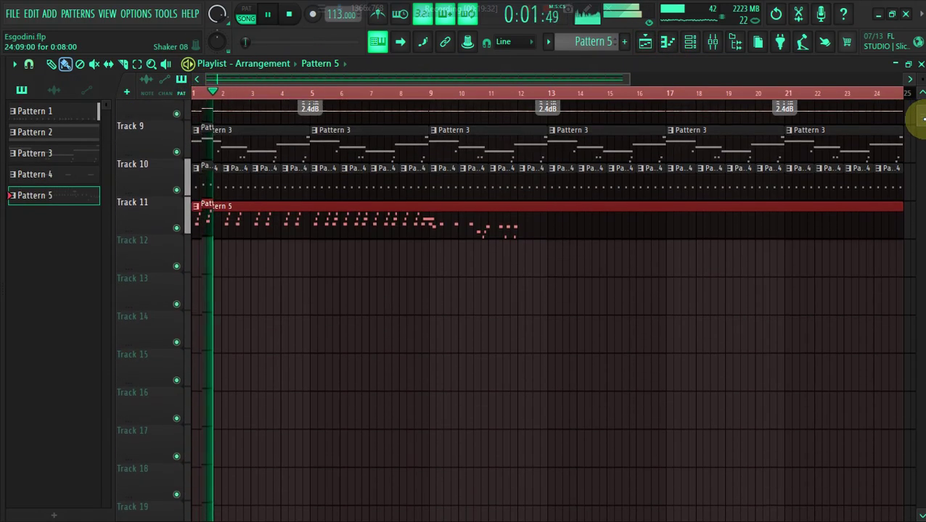
scroll(922, 116, "up", 2)
scroll(923, 116, "up", 1)
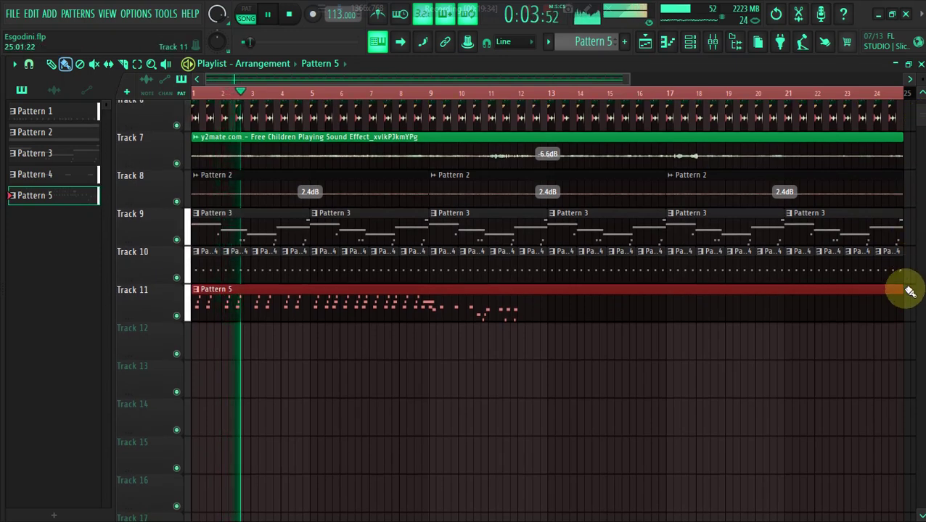
left_click_drag(904, 287, 551, 262)
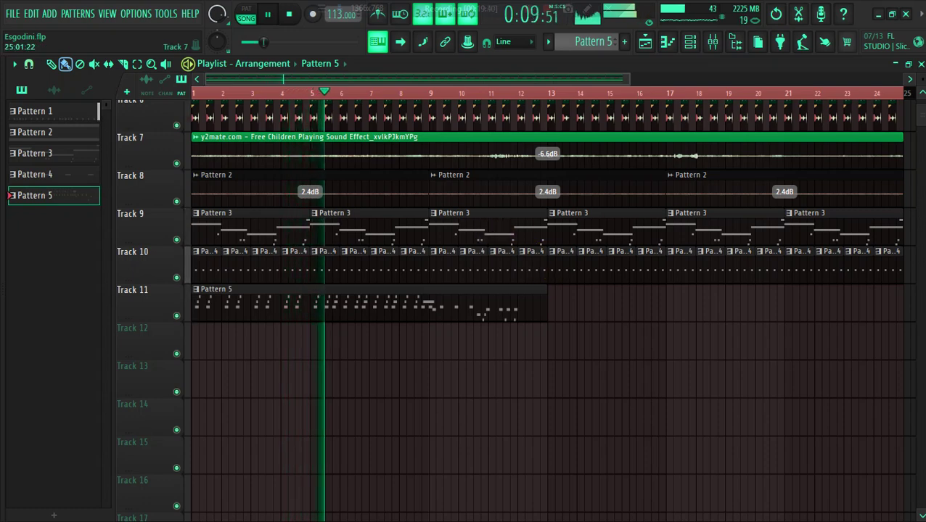
scroll(527, 319, "up", 1)
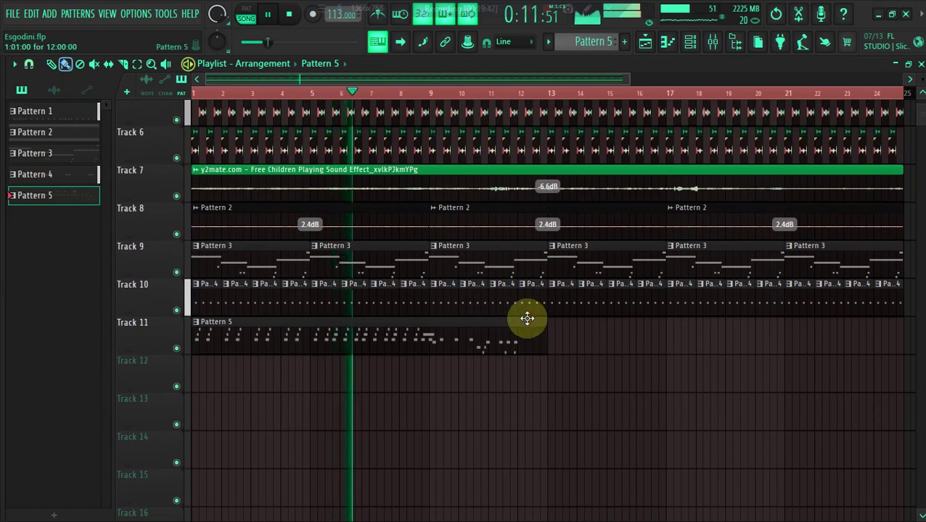
Step: Create a new empty pattern, Pattern 6, for the next part of the Kontakt melody
left_click(692, 41)
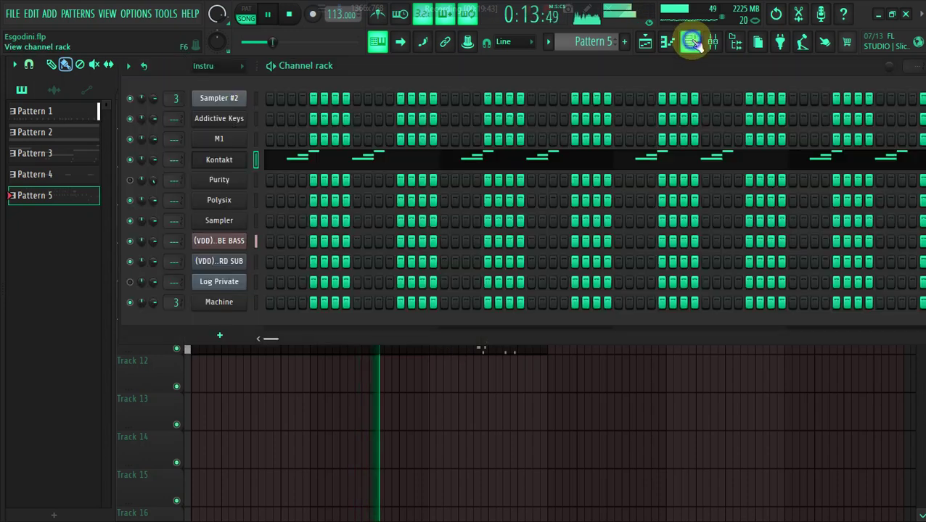
left_click(625, 42)
right_click(235, 161)
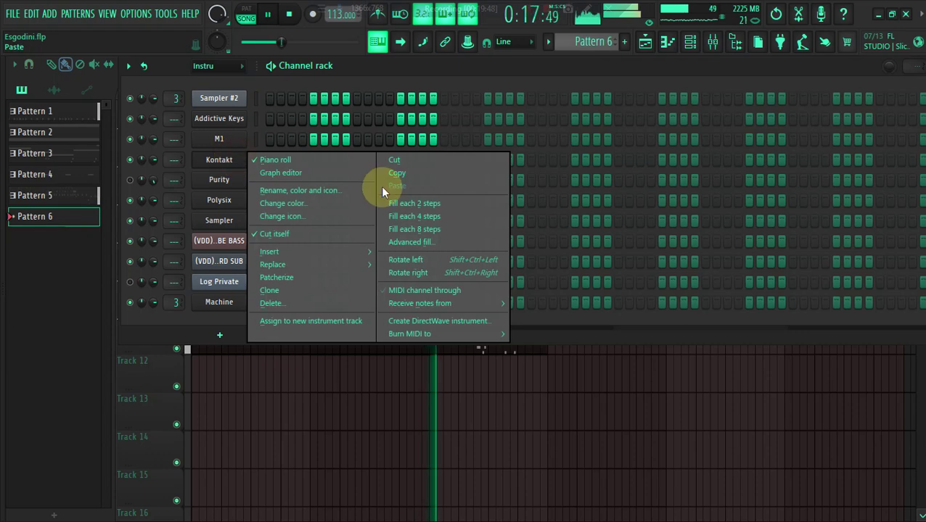
left_click(588, 398)
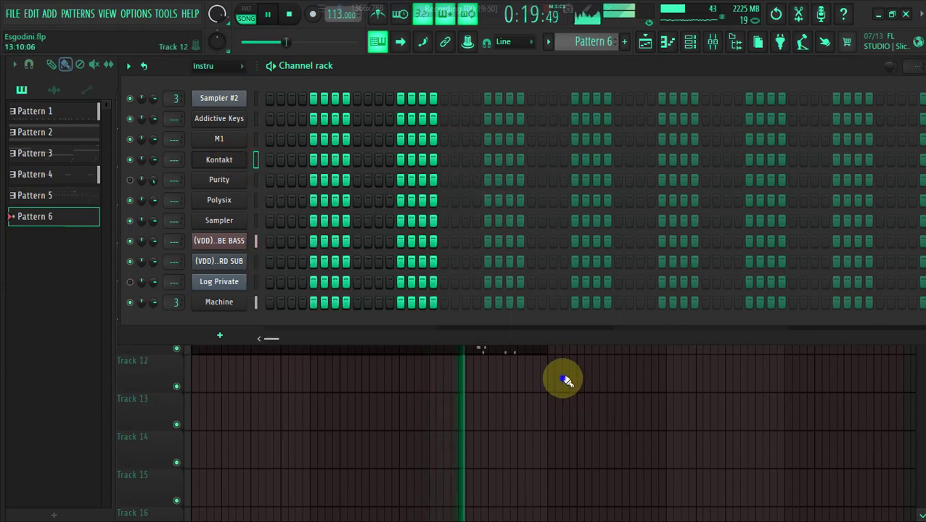
Step: Place a 12-bar Pattern 6 clip on Track 12 starting at bar 13 and set the playback selection to bars 13 through 24
left_click(564, 381)
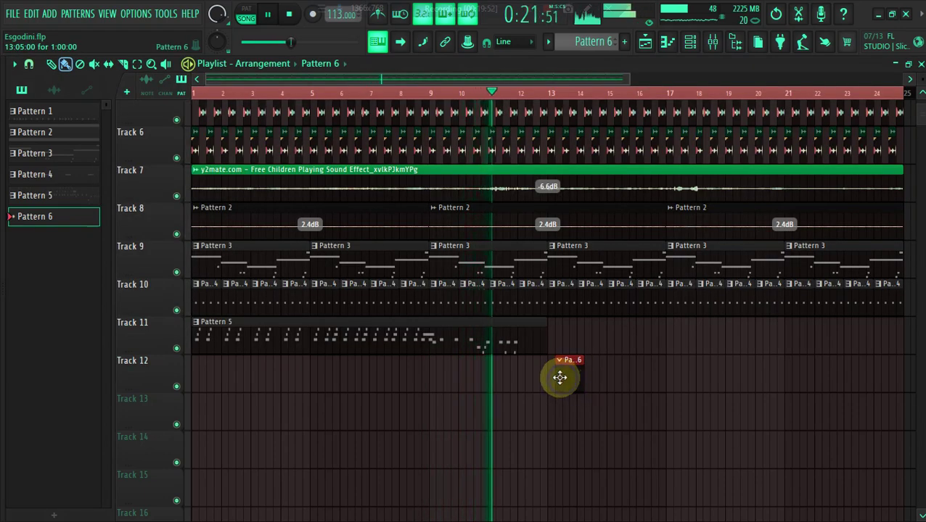
left_click_drag(572, 379, 910, 397)
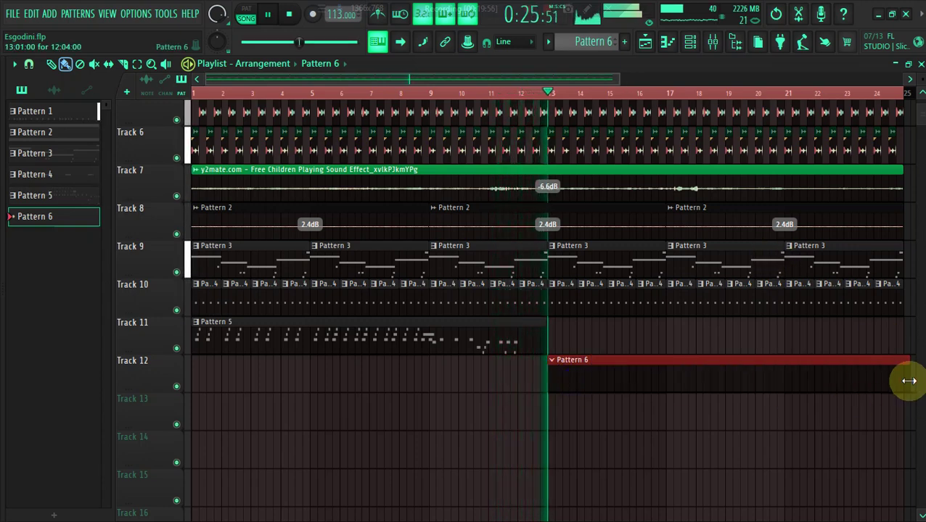
left_click_drag(558, 92, 903, 160)
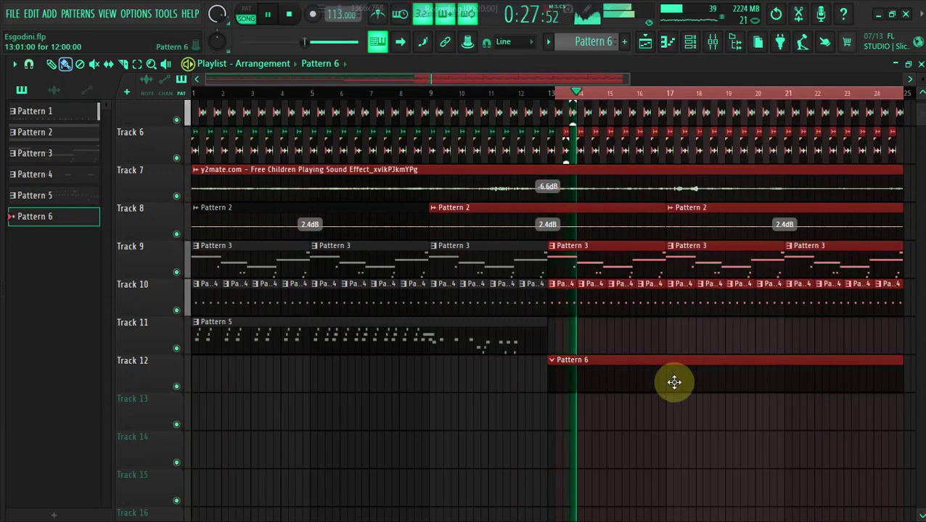
left_click_drag(555, 95, 549, 96)
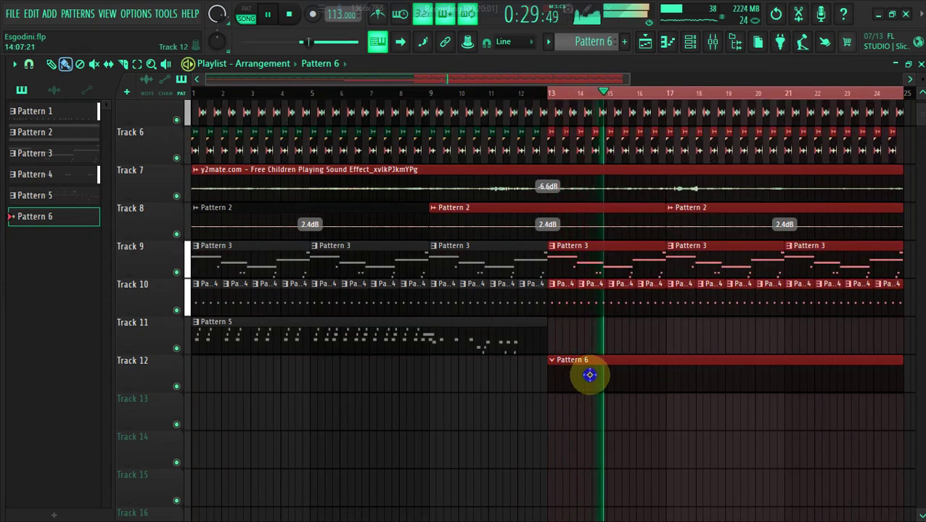
Step: Open the Kontakt channel's piano roll for Pattern 6
left_click(690, 41)
right_click(236, 162)
left_click(273, 163)
right_click(236, 163)
left_click(265, 162)
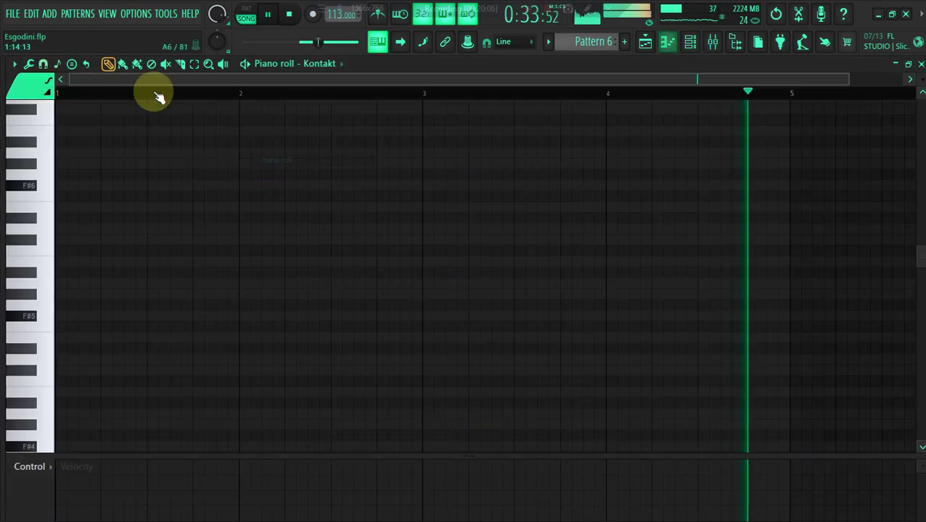
Step: Paint a two-step F#6 at 1:03 and a one-step F#6 at 1:11, playing back the phrase
left_click(123, 64)
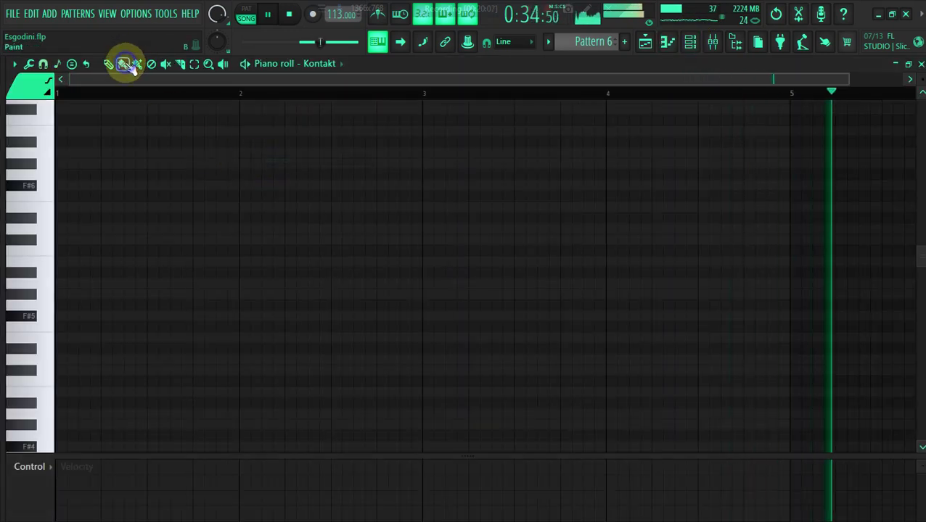
left_click(86, 190)
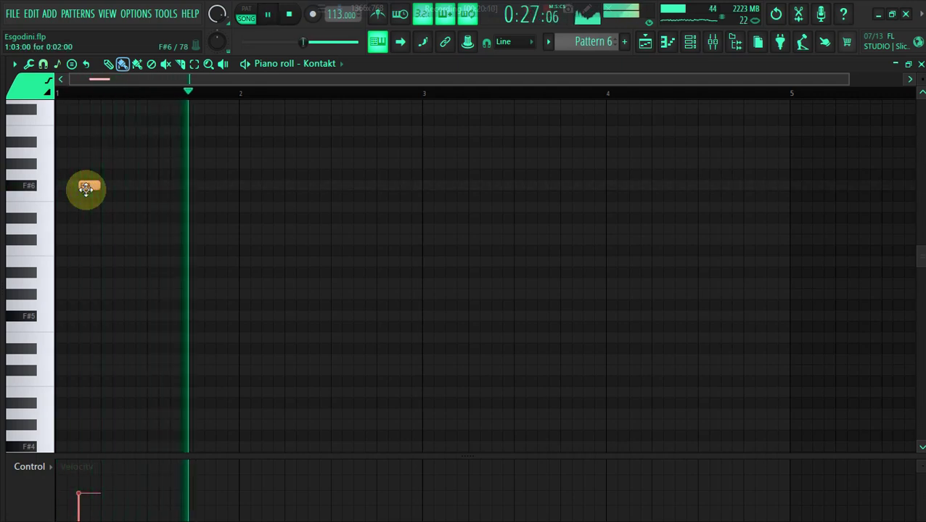
key("space")
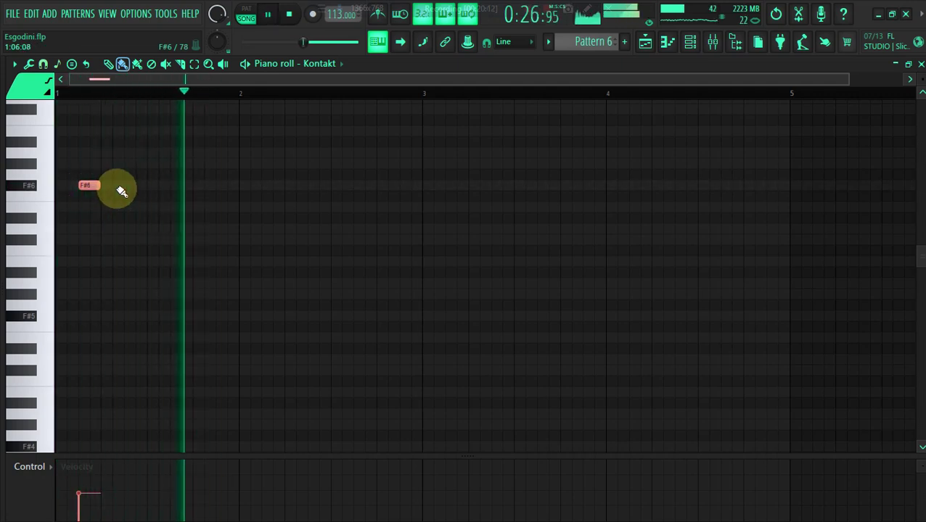
left_click(177, 185)
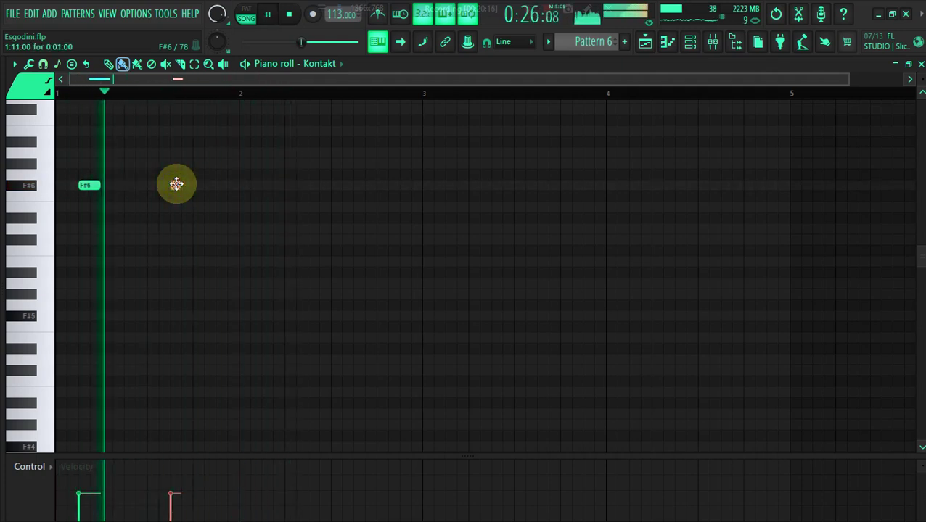
left_click(92, 188)
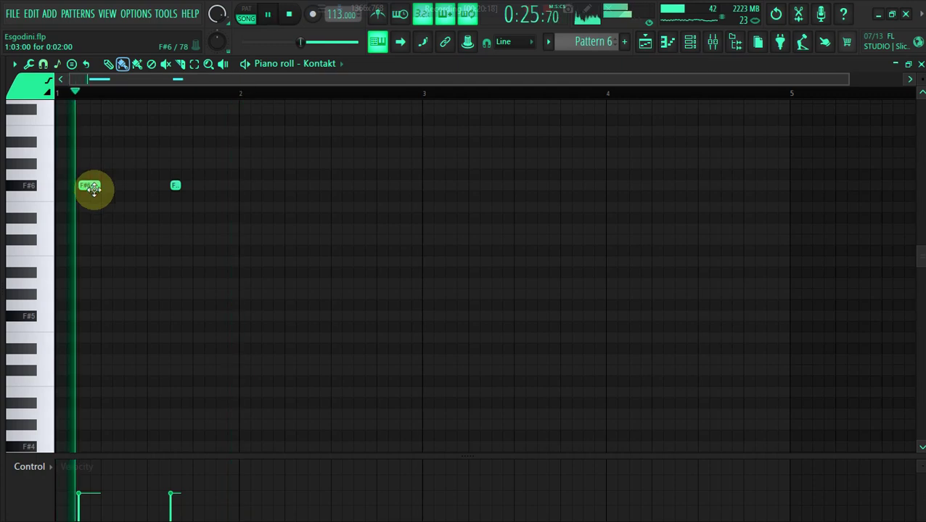
Step: Try a two-step G#5 at 1:09, then one-step A5 and F#5 notes at 1:08 and 1:09, and delete them
left_click(158, 293)
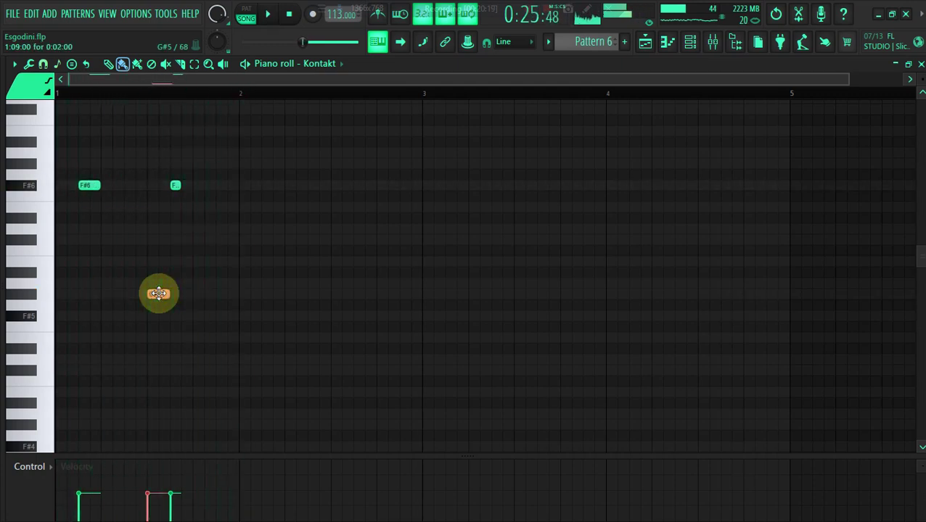
left_click_drag(158, 293, 141, 284)
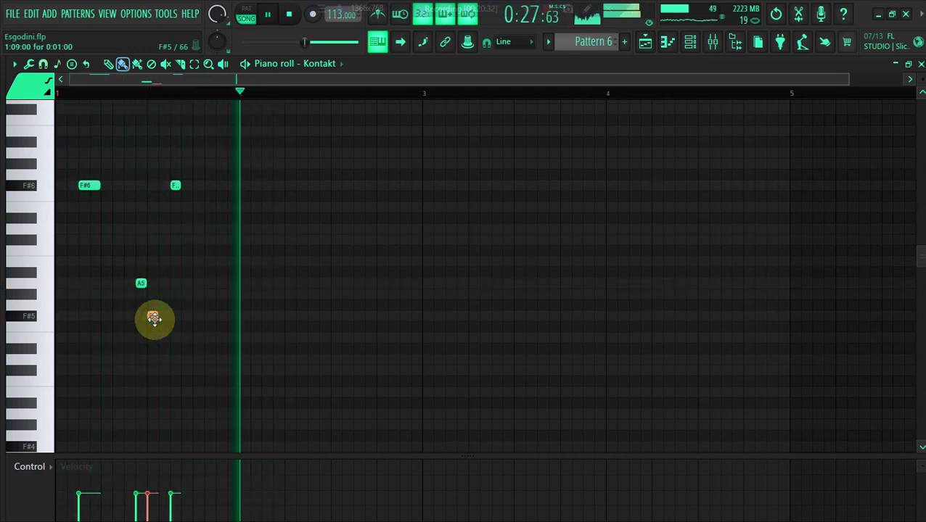
right_click(141, 283)
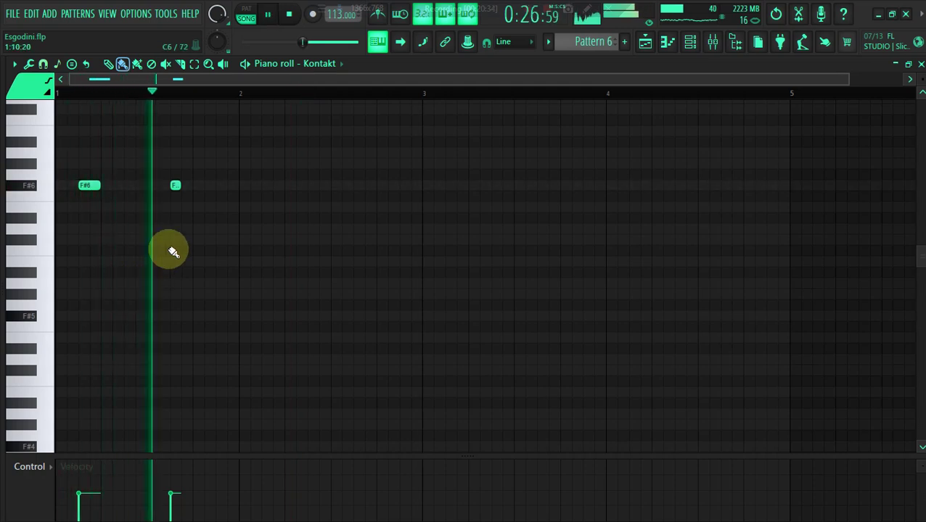
Step: Select both F#6 notes in bar 1
key("ctrl+a")
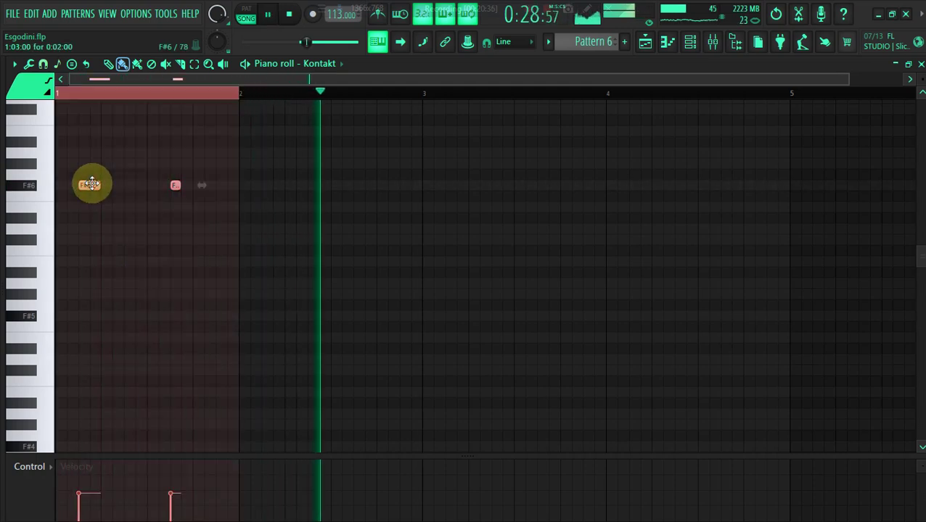
Step: Copy the F#6 note pair into bars 2, 3 and 4, pitched at C#6, A5 and F#5
left_click_drag(115, 185, 275, 227)
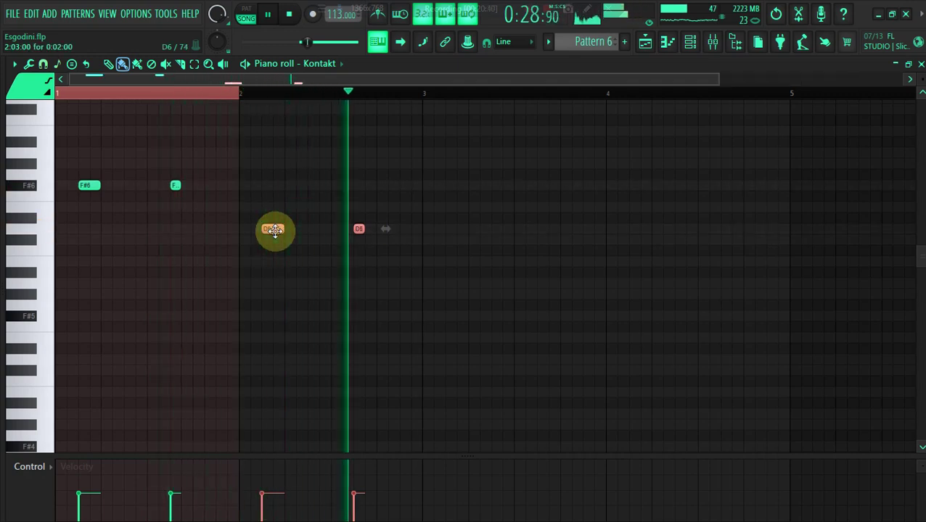
left_click_drag(274, 231, 274, 241)
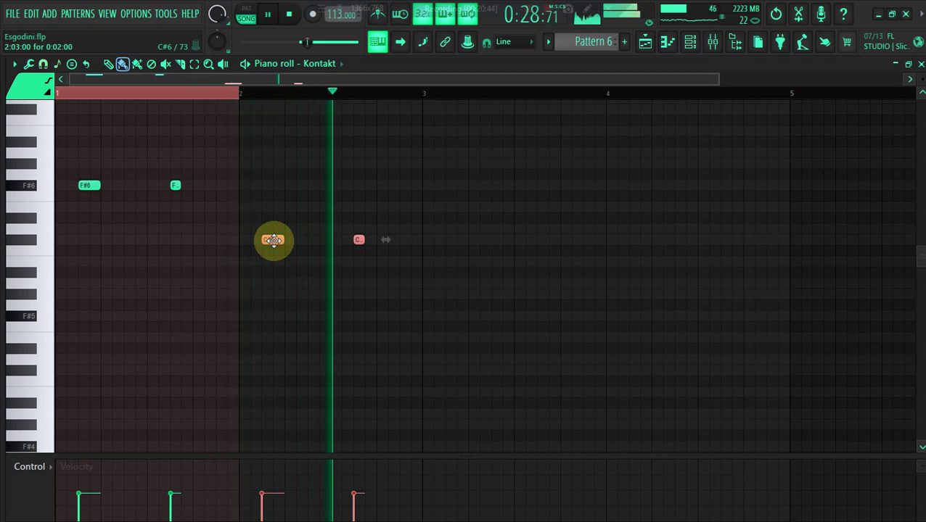
left_click_drag(273, 240, 642, 317)
key("space")
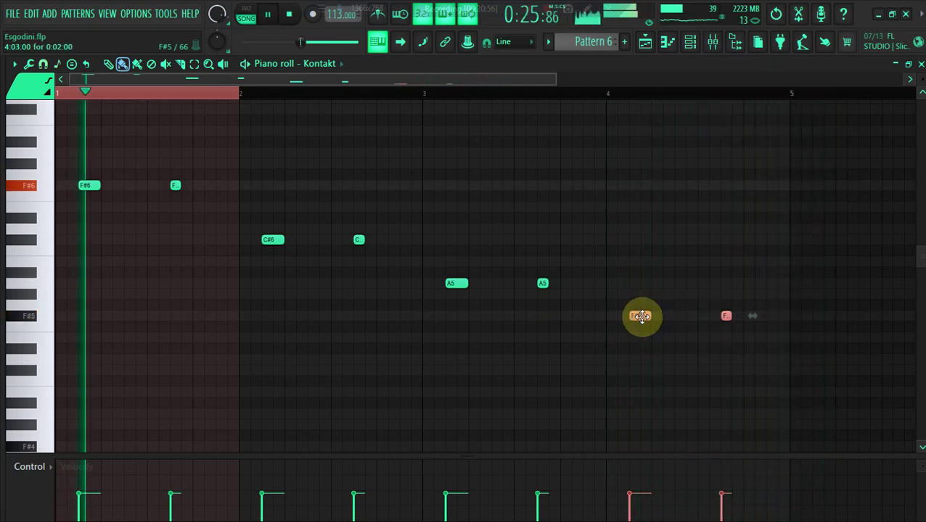
Step: Draw longer notes between the pairs: E5 in bar 2, F#5 in bar 3, and A5, B5 and A5 in bar 4
left_click(326, 338)
left_click_drag(328, 338, 389, 346)
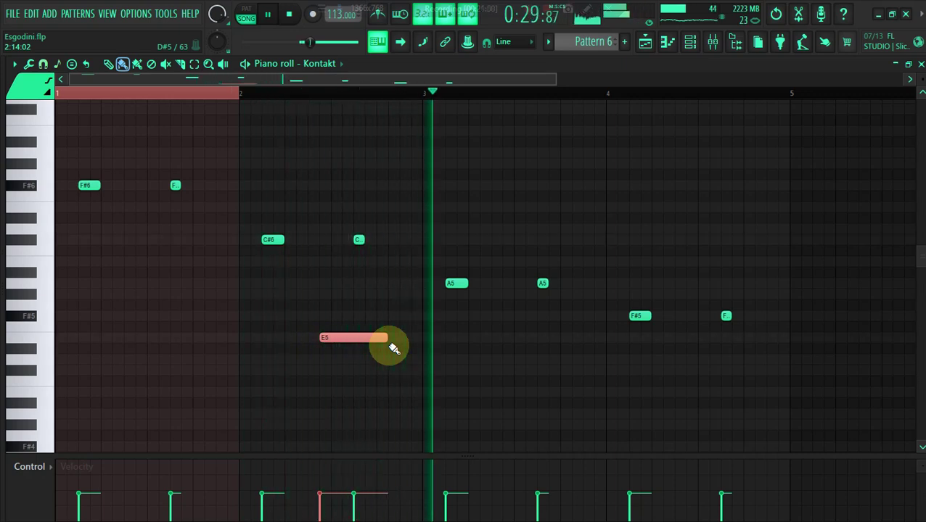
left_click(512, 319)
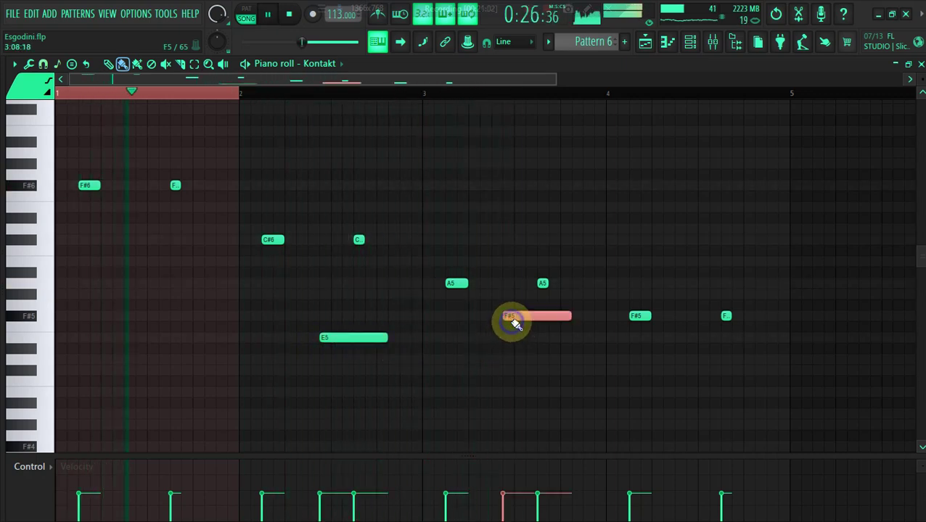
left_click(623, 284)
left_click(647, 261)
left_click(693, 283)
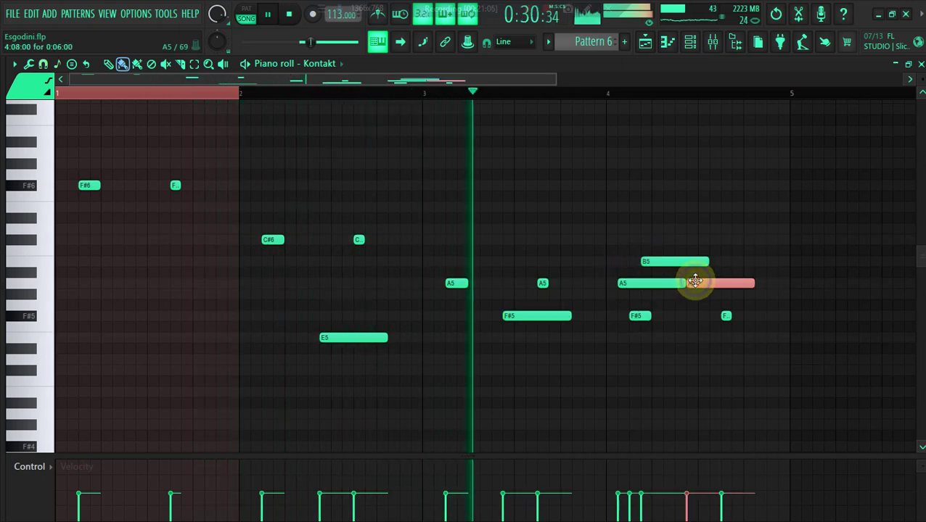
right_click(698, 282)
left_click(700, 282)
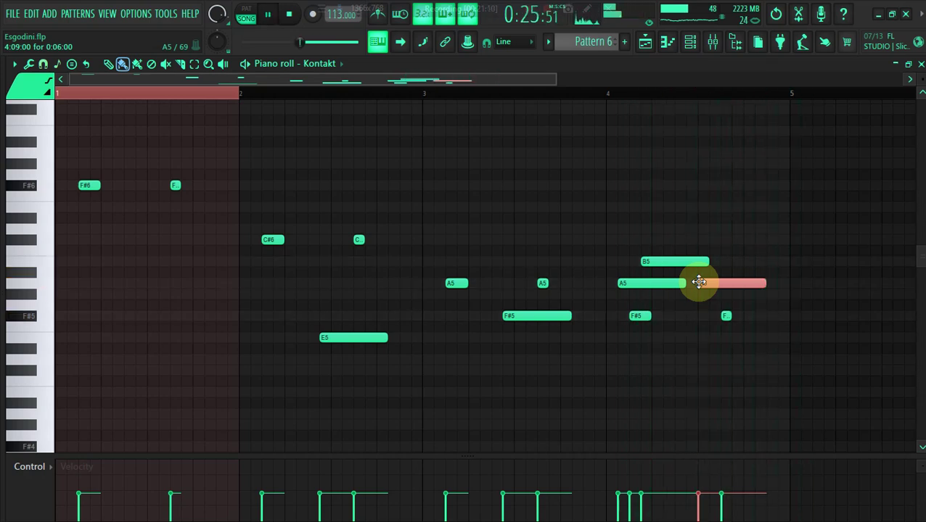
Step: Delete all notes in bars 2 to 4, keeping the two F#6 notes in bar 1
key("ctrl+a")
key("Delete")
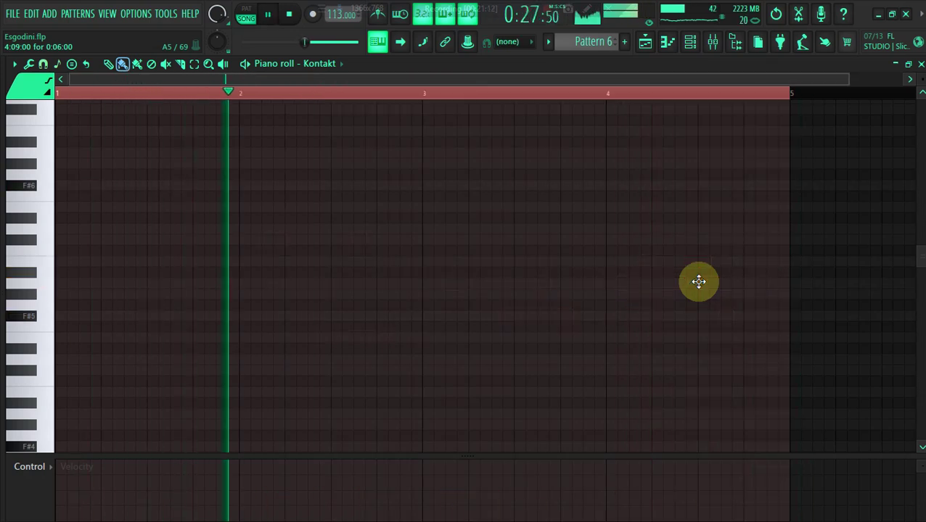
key("ctrl+z")
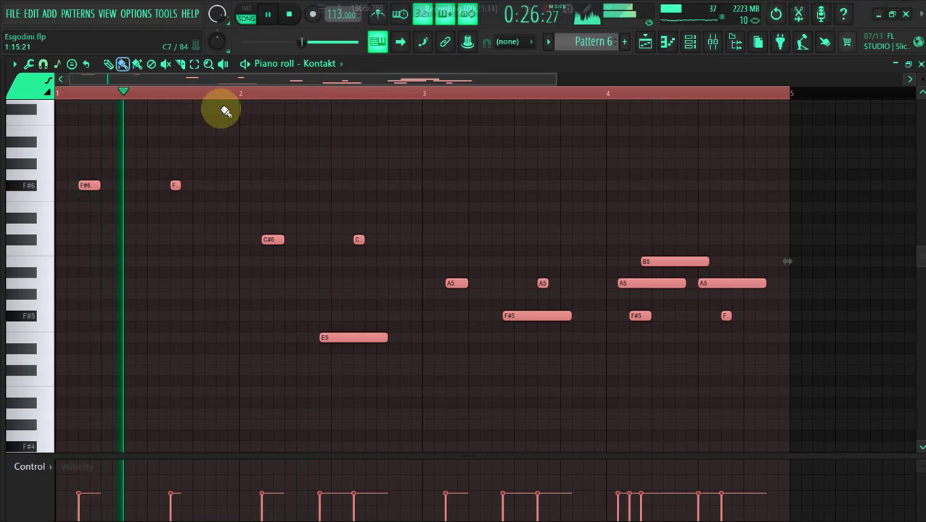
left_click(194, 65)
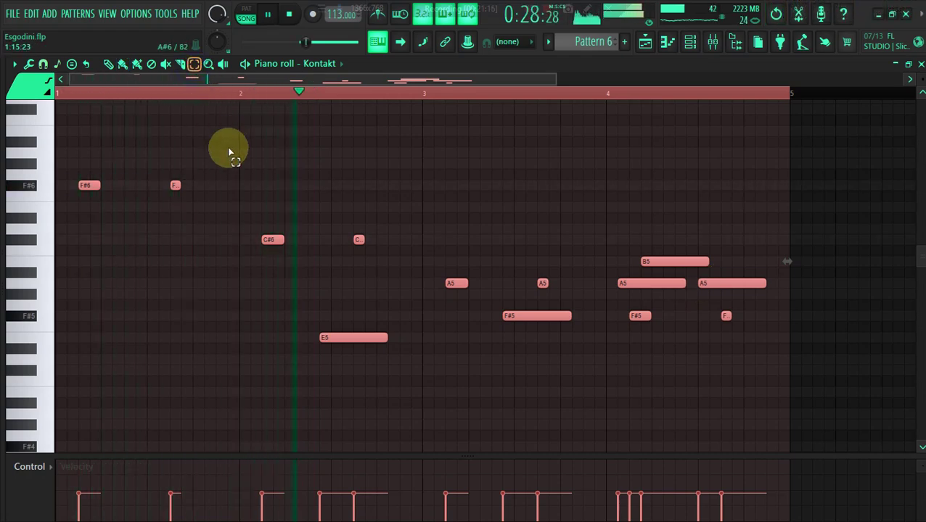
left_click_drag(235, 160, 728, 408)
key("Delete")
key("space")
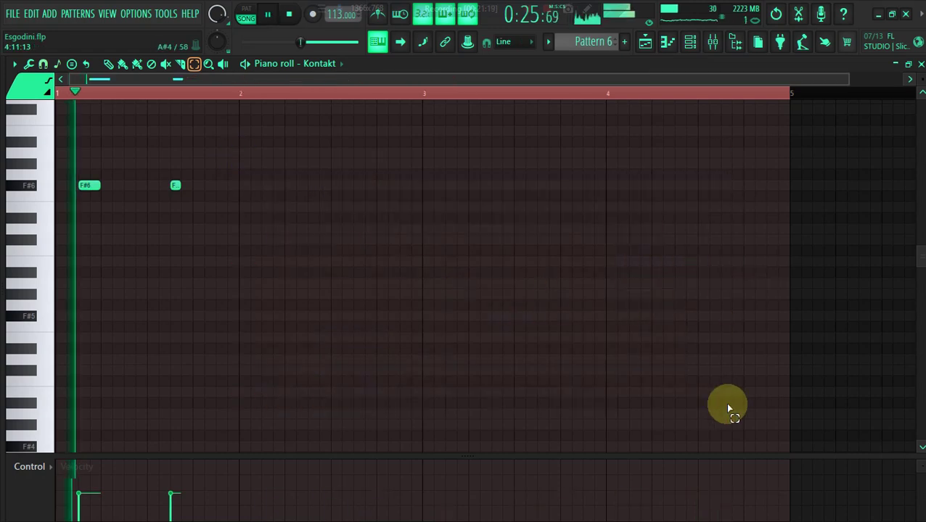
Step: Duplicate the two F#6 notes of bar 1 into bars 2, 3 and 4 at the same pitch
left_click(123, 64)
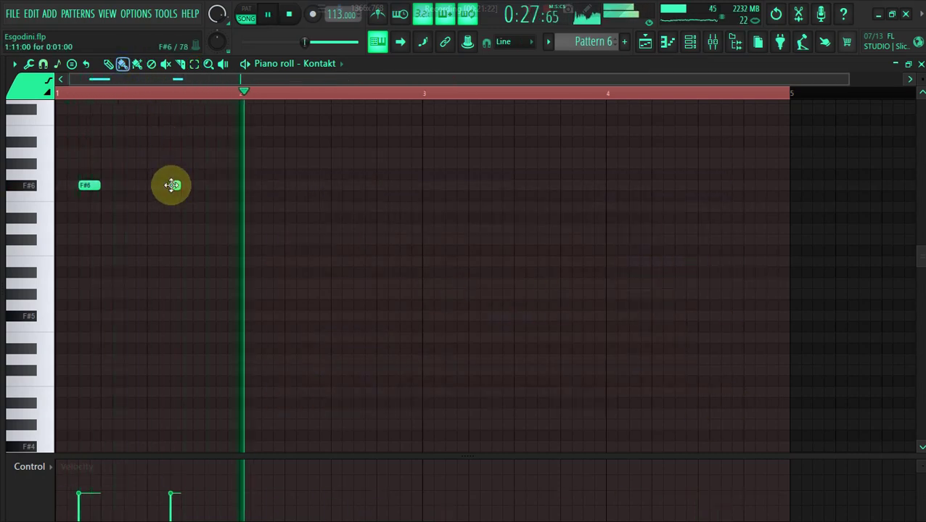
key("ctrl+a")
left_click_drag(175, 185, 724, 175)
key("ctrl+a")
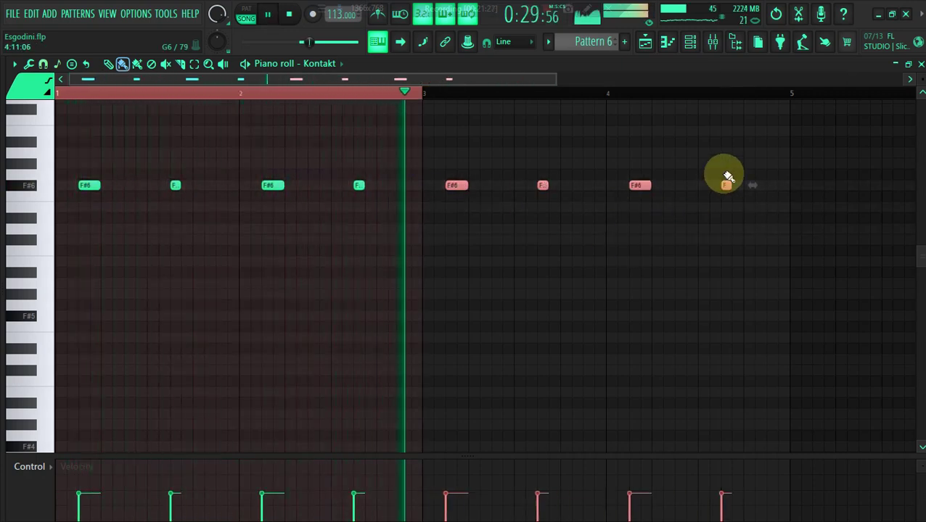
Step: Place four-bar Pattern 6 clips on Track 12 of the playlist at bars 13, 17 and 21
left_click(646, 42)
left_click(885, 407)
mouse_move(899, 355)
left_mouse_down()
mouse_move(648, 345)
mouse_move(664, 352)
mouse_move(672, 379)
mouse_move(818, 387)
left_mouse_up()
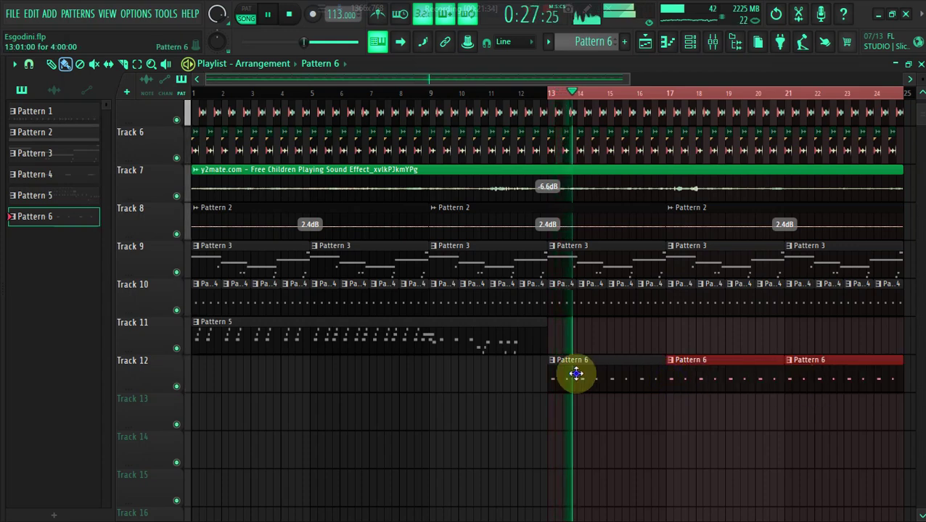
Step: Render and replace Pattern 6 as audio, and close the open plugin windows
left_click(79, 221)
right_click(78, 221)
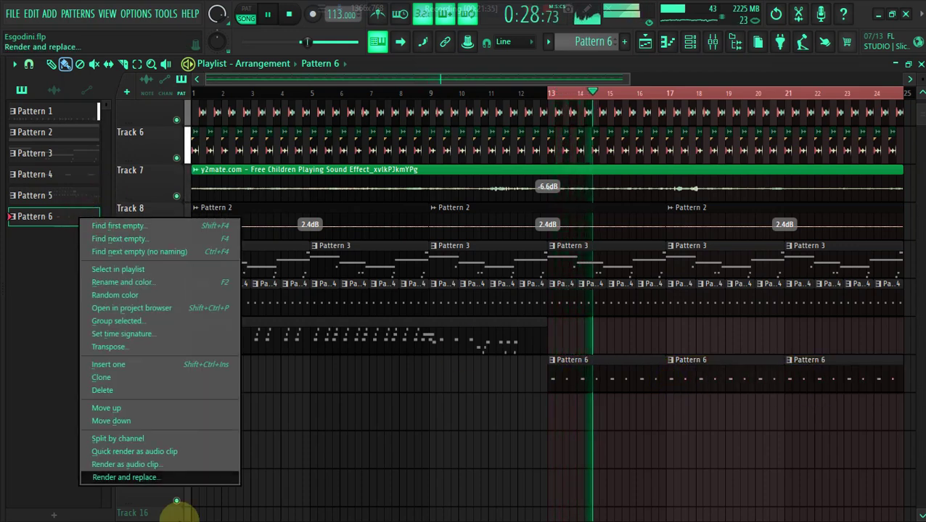
left_click(166, 476)
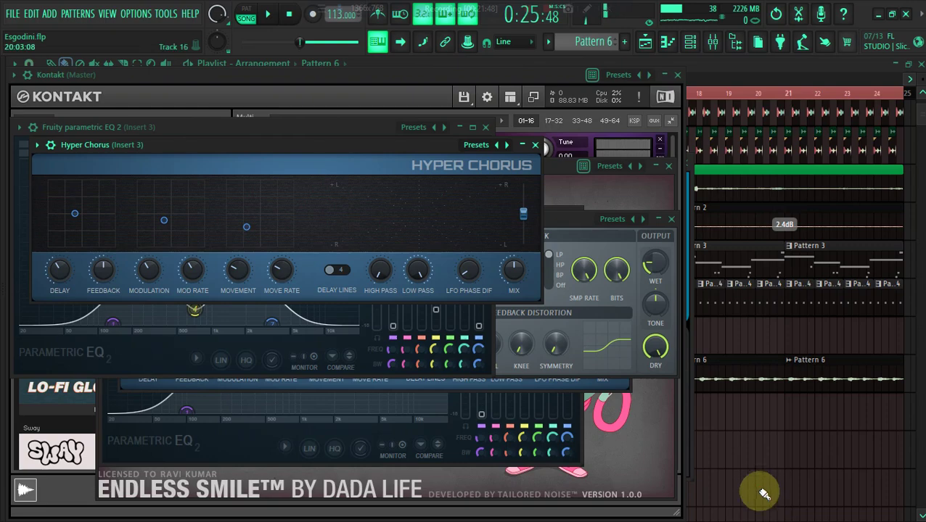
key("F12")
Step: Create Pattern 7 and place it on Track 13 from bar 13, extended to 12 bars long
key("space")
left_click(624, 42)
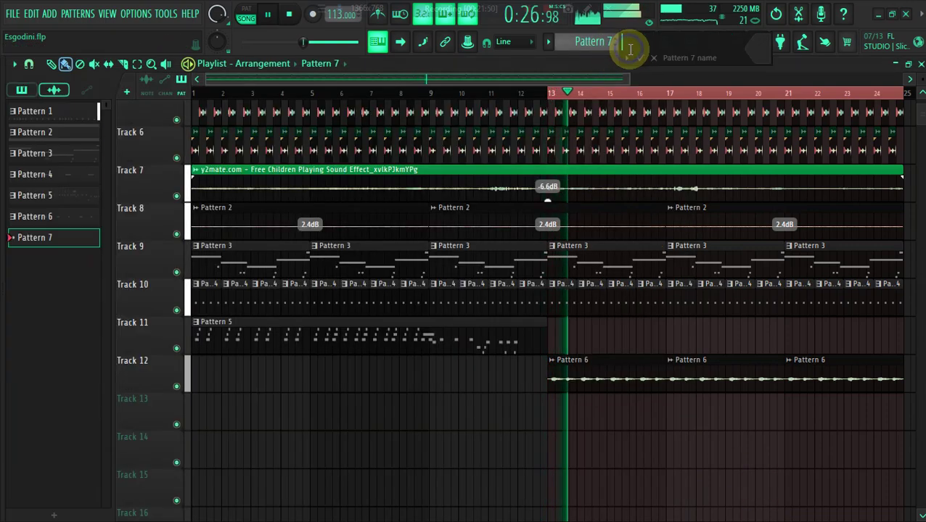
key("Return")
left_click(559, 415)
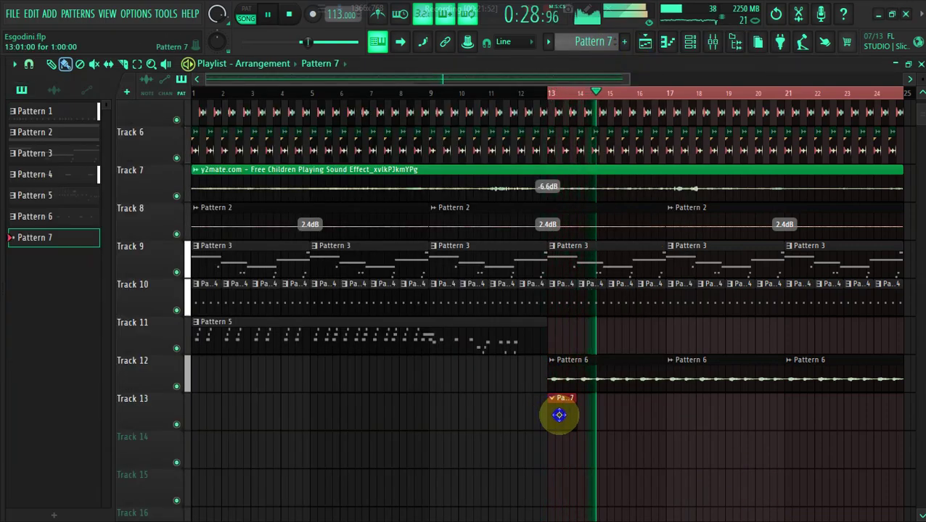
left_click_drag(571, 417, 905, 420)
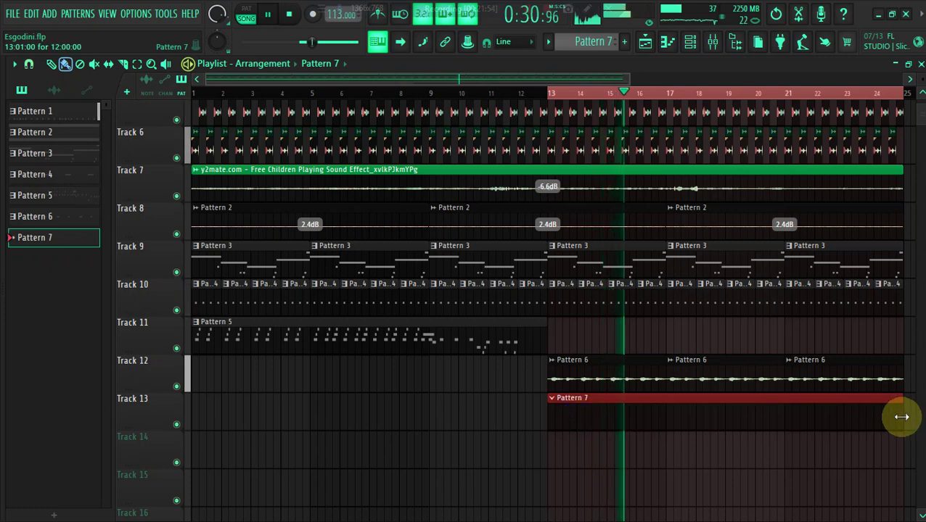
Step: Show the Instru channel group and open the Kontakt channel's piano roll for Pattern 7
left_click(690, 42)
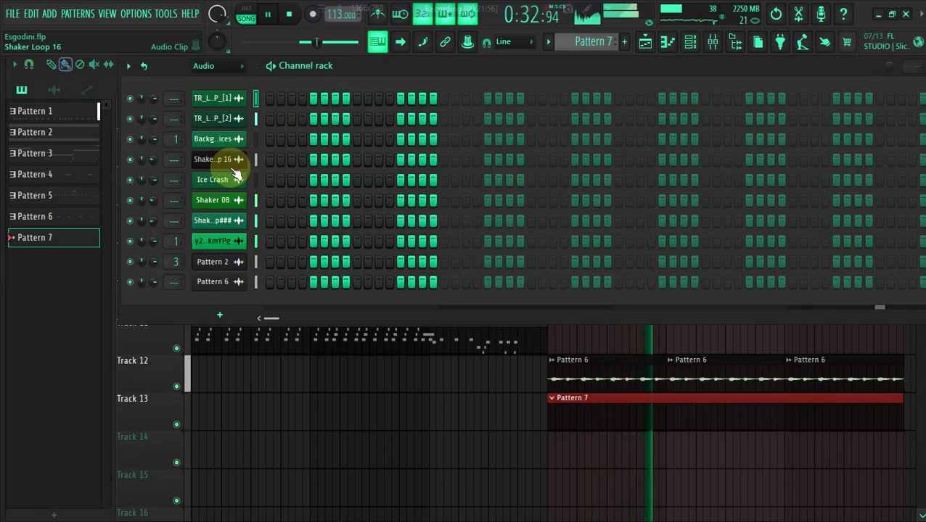
left_click(218, 68)
left_click(221, 139)
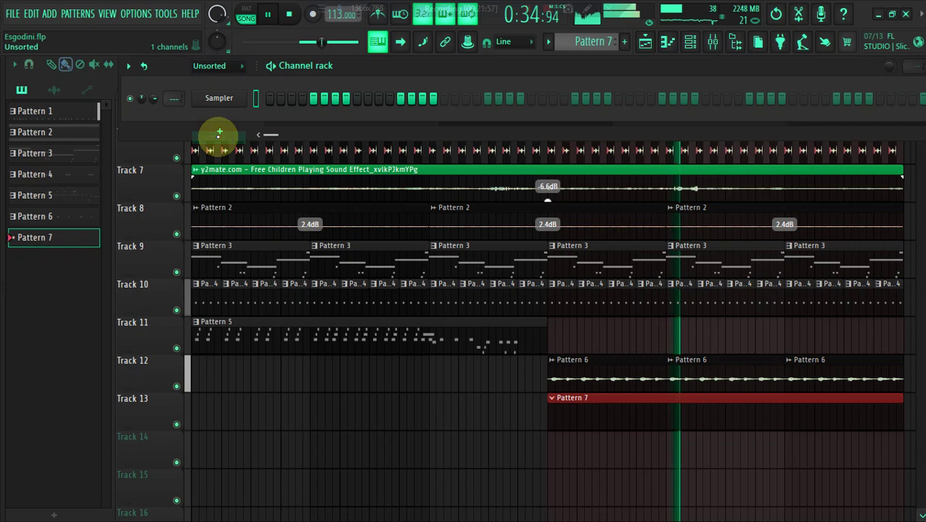
left_click(218, 66)
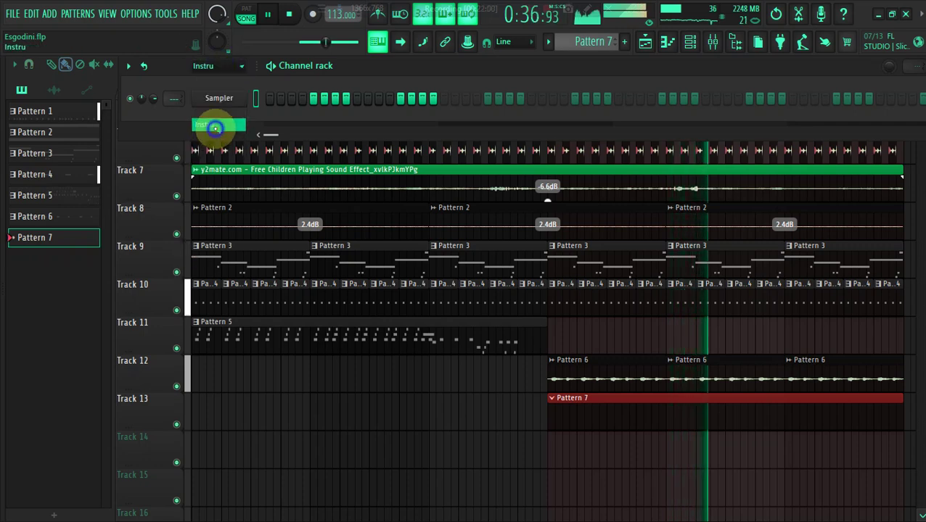
left_click(216, 126)
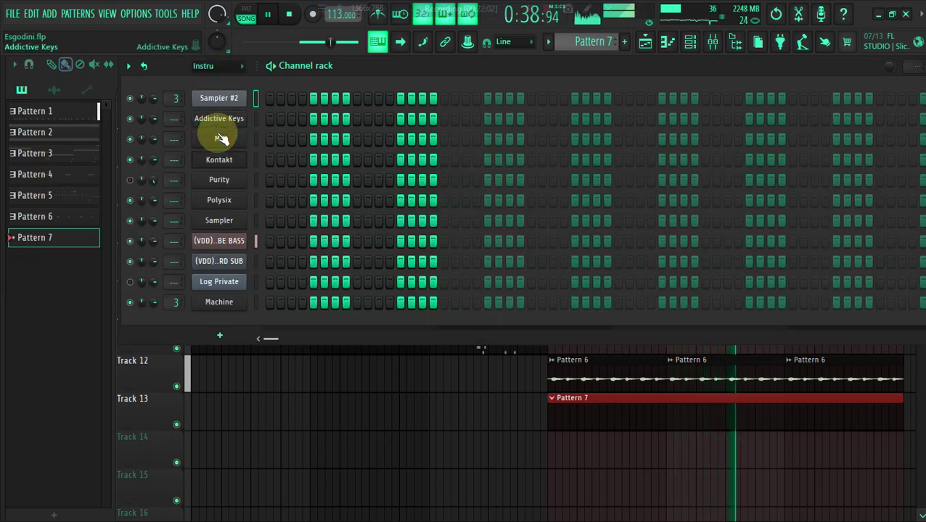
right_click(223, 160)
left_click(256, 160)
right_click(240, 161)
left_click(259, 160)
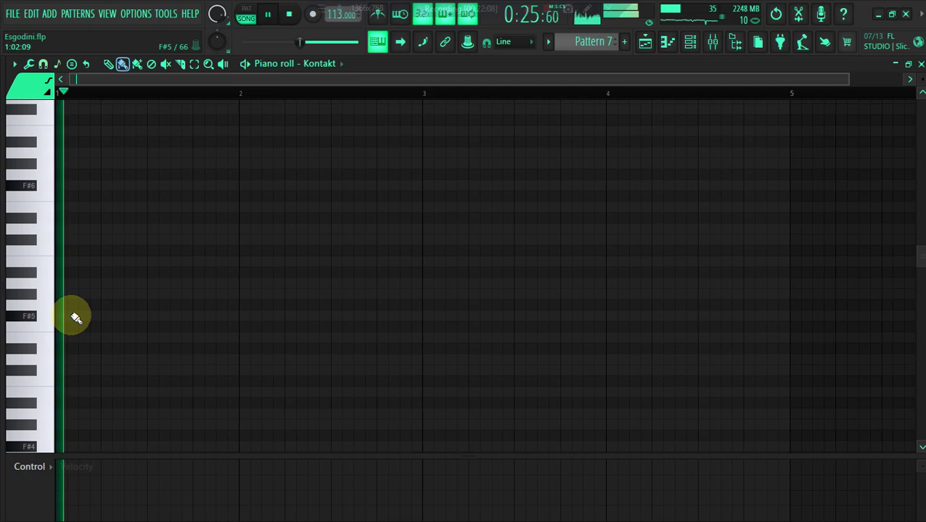
Step: Draw an F#5 note one step long at the start of bar 1
key("space")
left_click(65, 316)
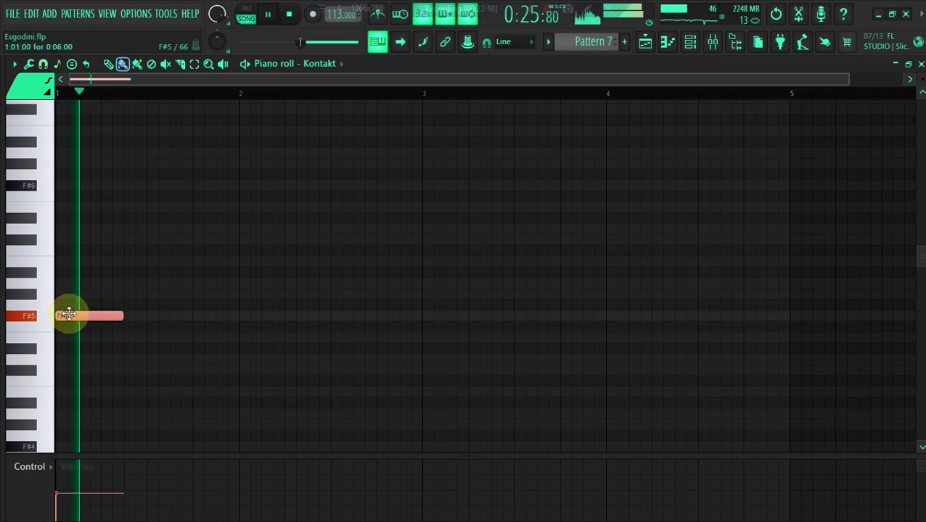
key("space")
key("ctrl+z")
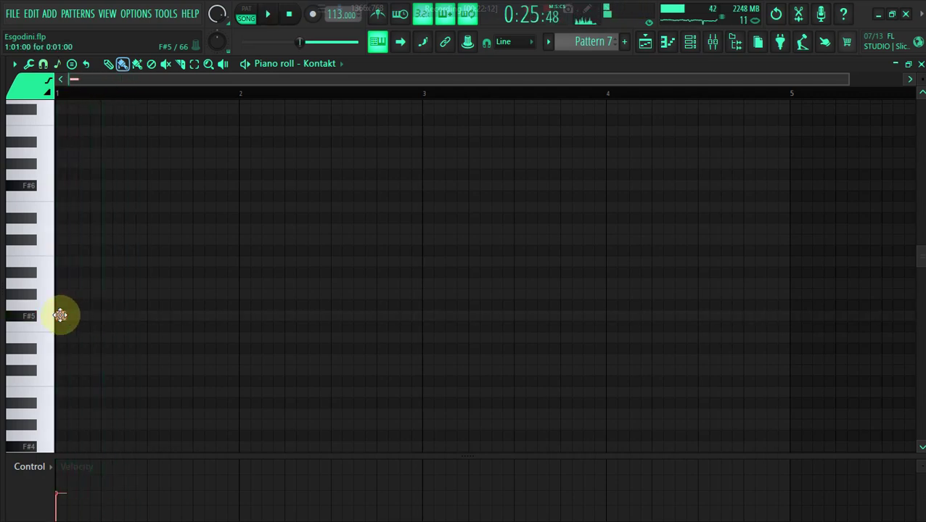
Step: Add a one-step G#5 note at step 5 of bar 1 and audition the phrase
key("space")
key("space")
key("space")
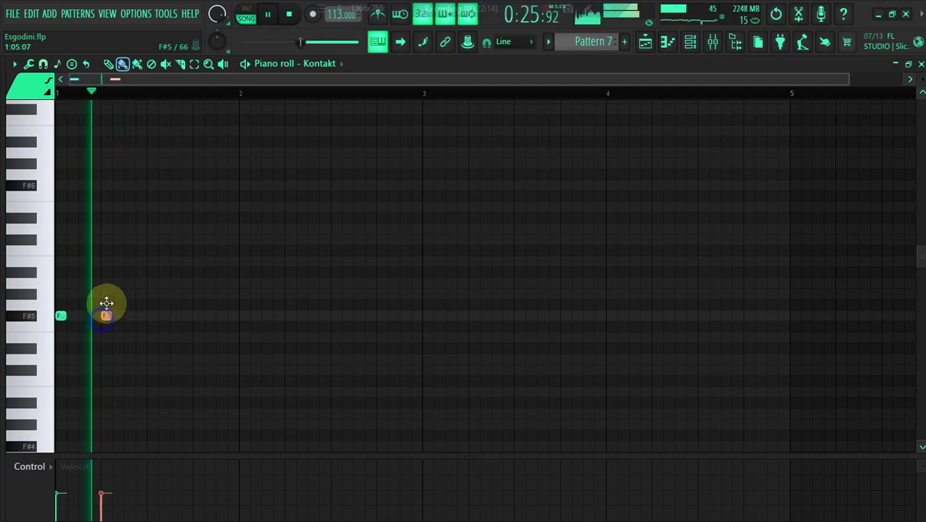
mouse_move(114, 296)
left_mouse_down()
mouse_move(105, 345)
mouse_move(109, 295)
left_mouse_up()
key("space")
key("space")
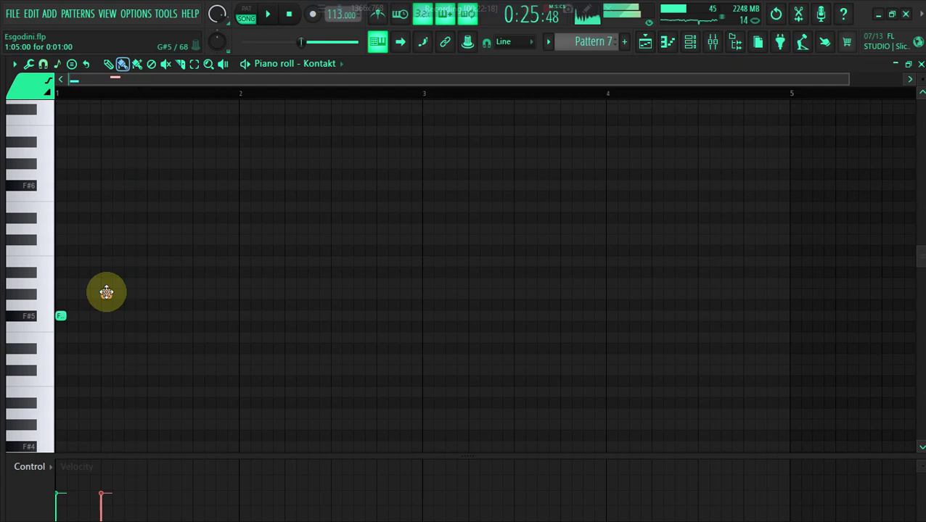
key("space")
key("space")
Step: Add a one-step note at step 8 of bar 1 and tune it to C#6 during playback
left_click(149, 262)
key("space")
key("space")
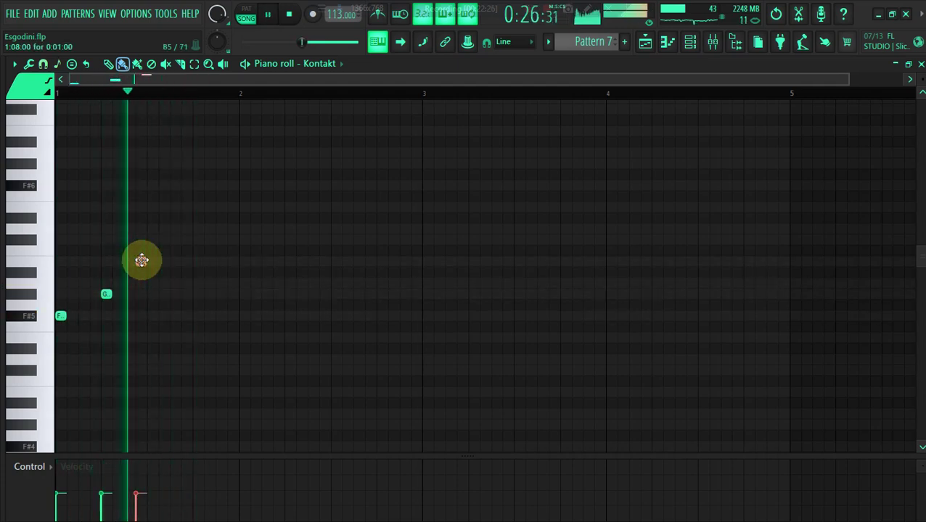
key("space")
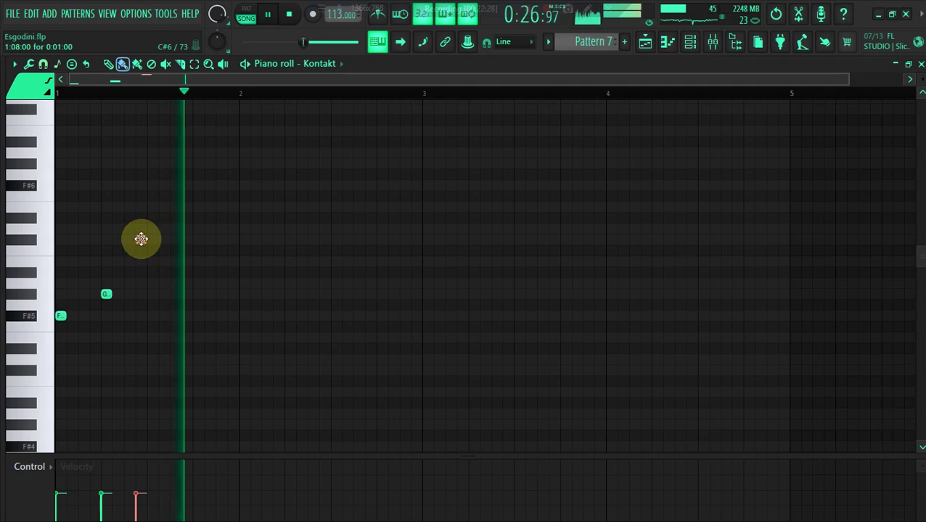
Step: Add a one-step note at step 11 of bar 1, set it to F#5, and play the phrase
left_click(175, 227)
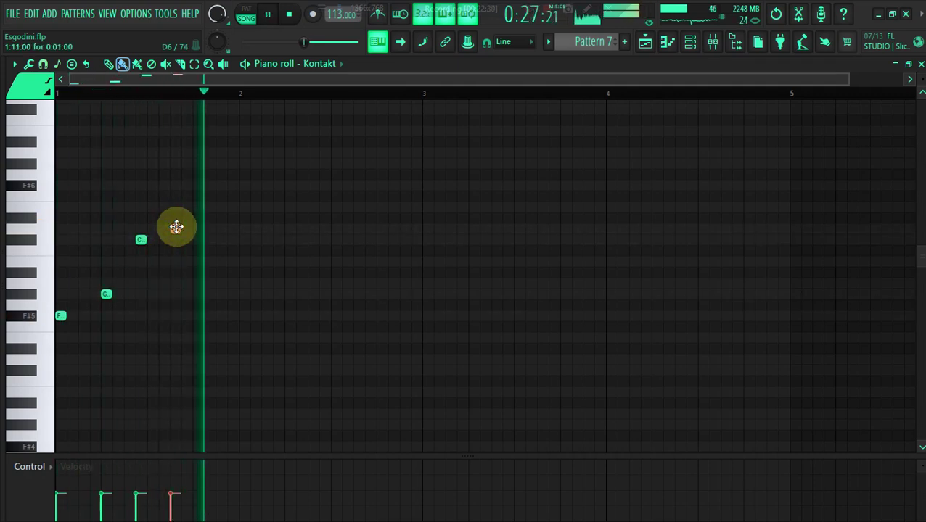
left_click_drag(143, 238, 176, 314)
key("space")
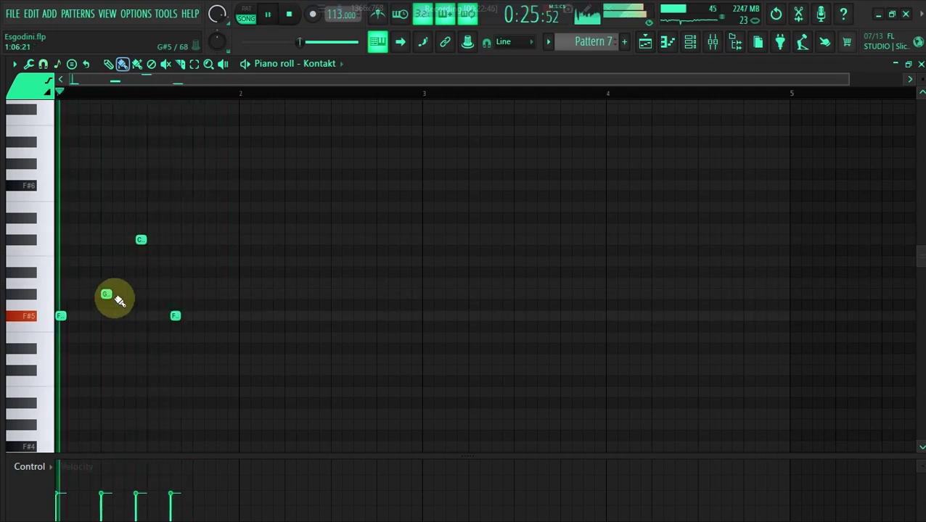
Step: Try the second note of bar 1 at A5 and B5, and return it to G#5
right_click(107, 290)
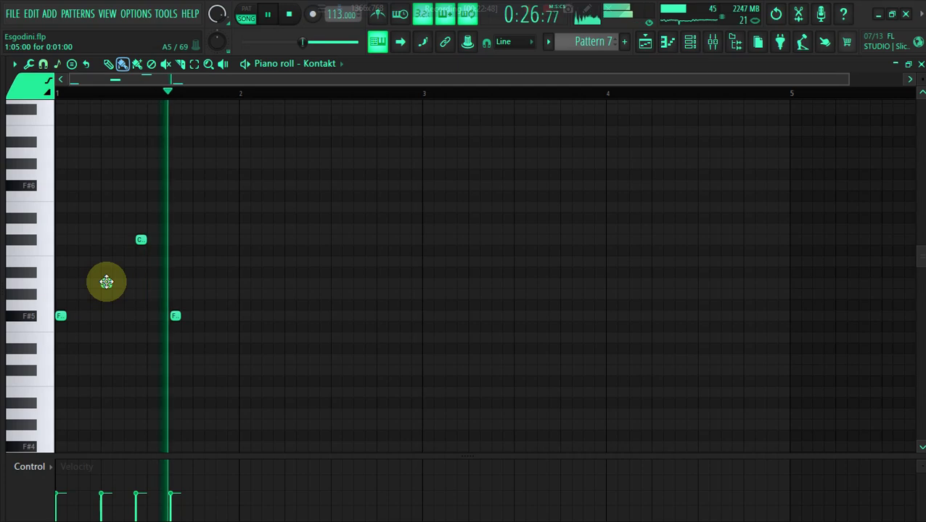
key("space")
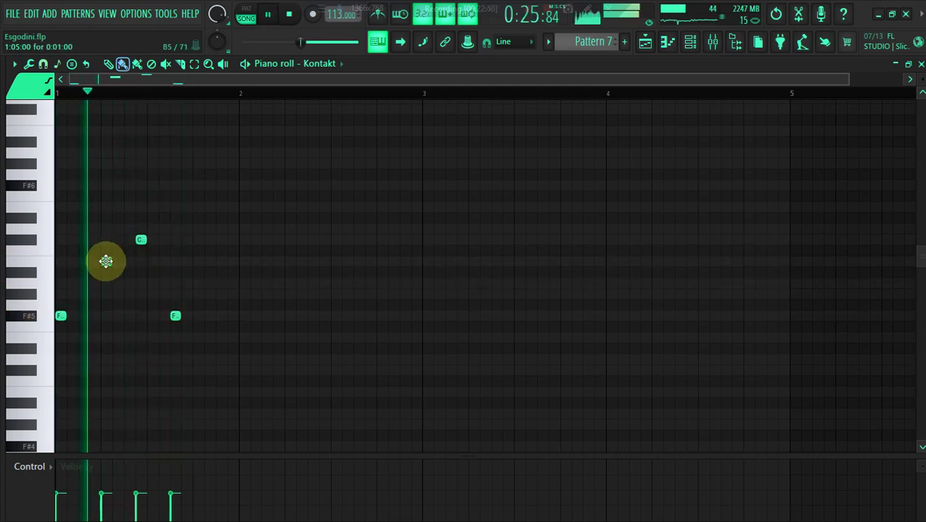
left_click_drag(106, 261, 106, 294)
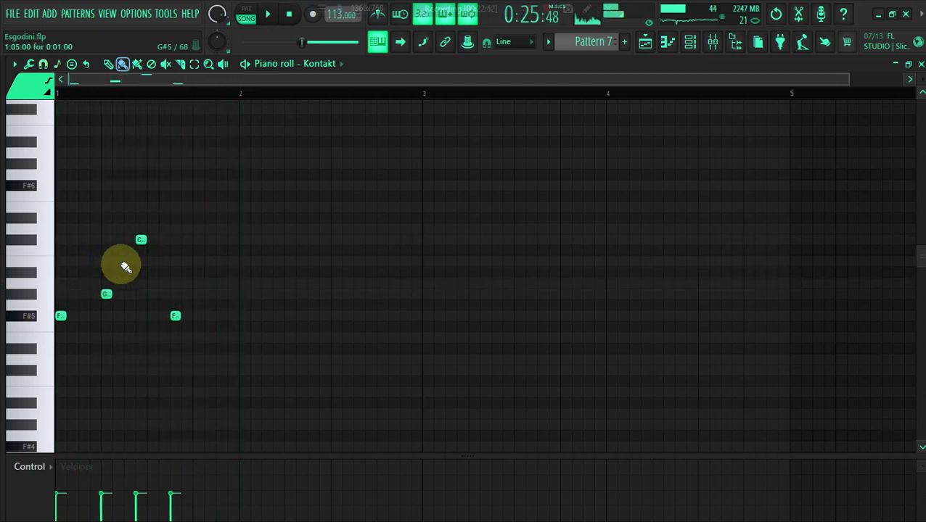
Step: Duplicate the four-note bar 1 phrase into bars 2 and 3 and play the pattern
left_click_drag(139, 238, 323, 241)
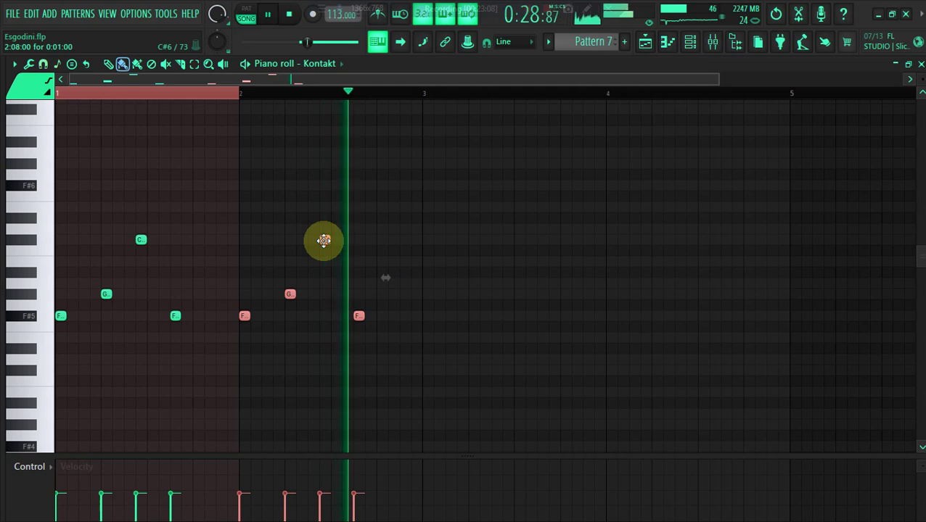
key("space")
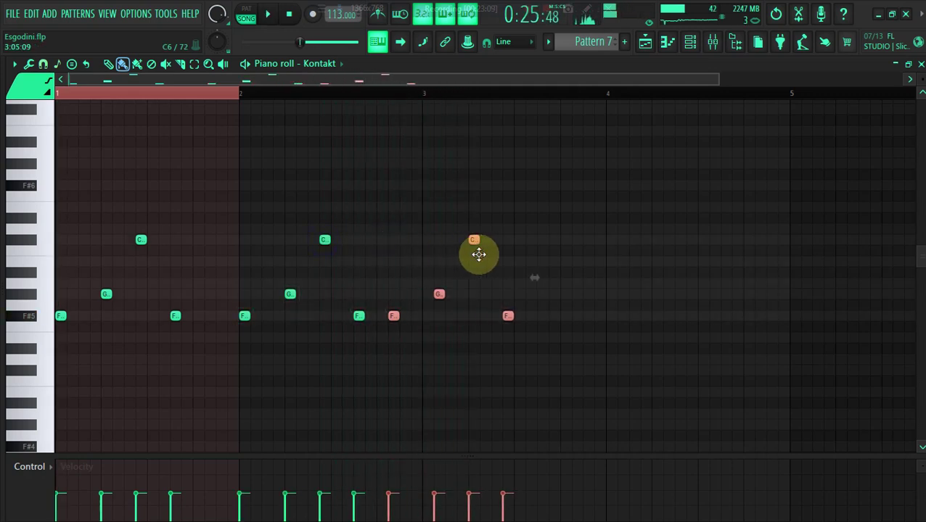
key("space")
Step: Add a two-step A5 note at step 2 of bar 3, try a B5 after it, and delete the bar's copied C#6
left_click(441, 283)
left_click_drag(444, 283, 491, 277)
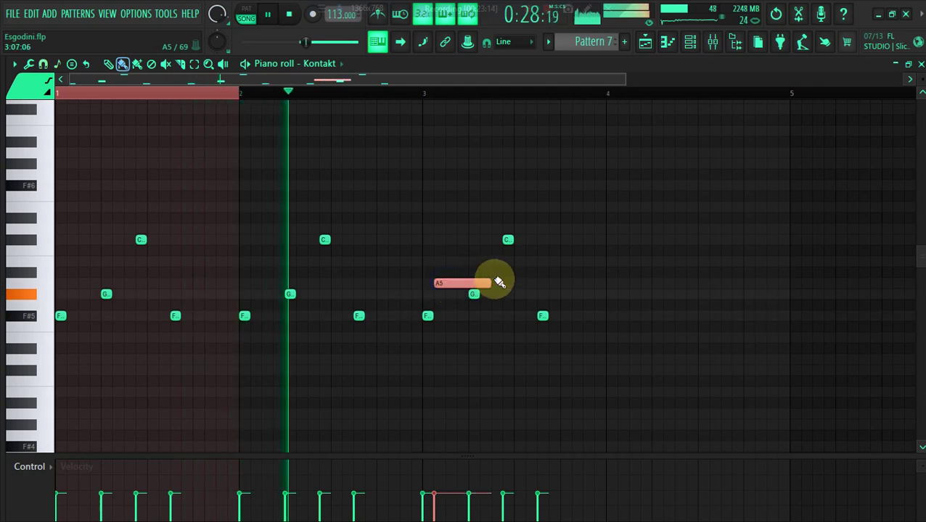
left_click(489, 263)
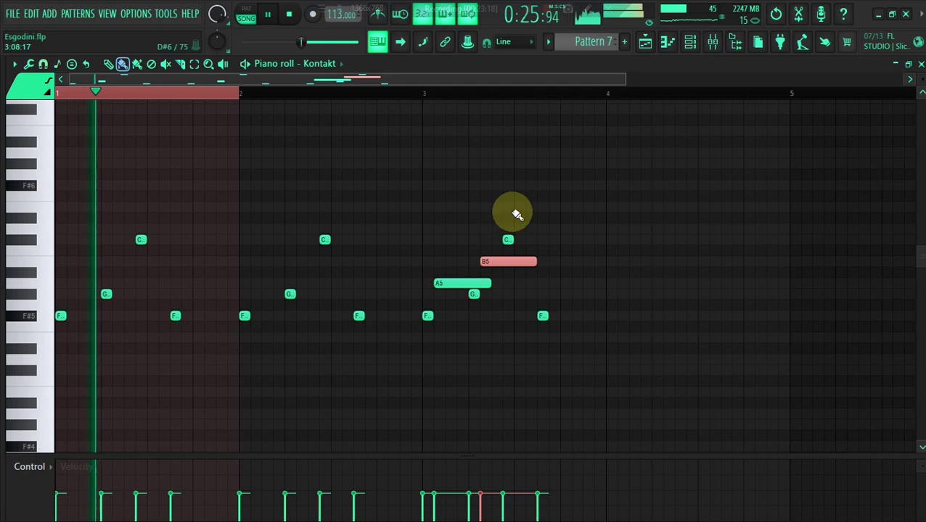
right_click(508, 240)
right_click(508, 262)
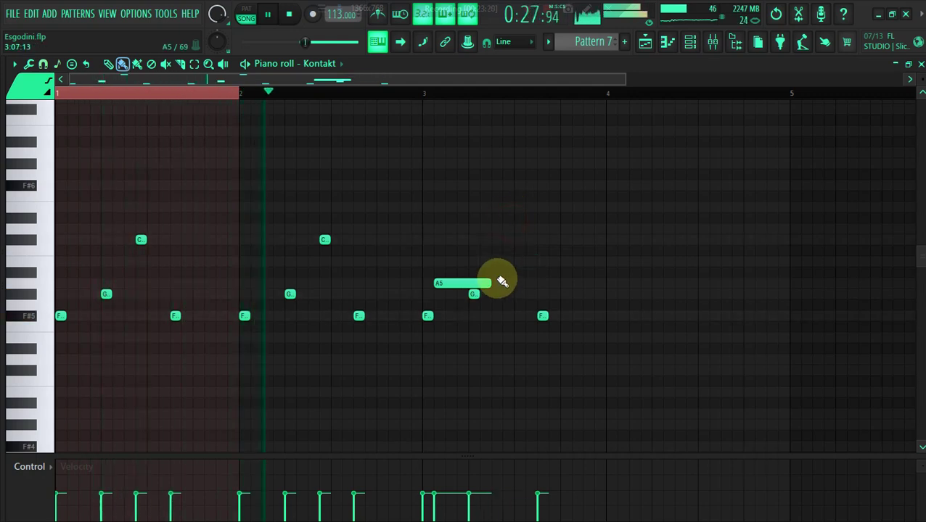
left_click_drag(486, 282, 456, 280)
Step: Try a C#6 note at step 4 of bar 3, then delete it with the bar's copied G#5 and last F#5
left_click(462, 245)
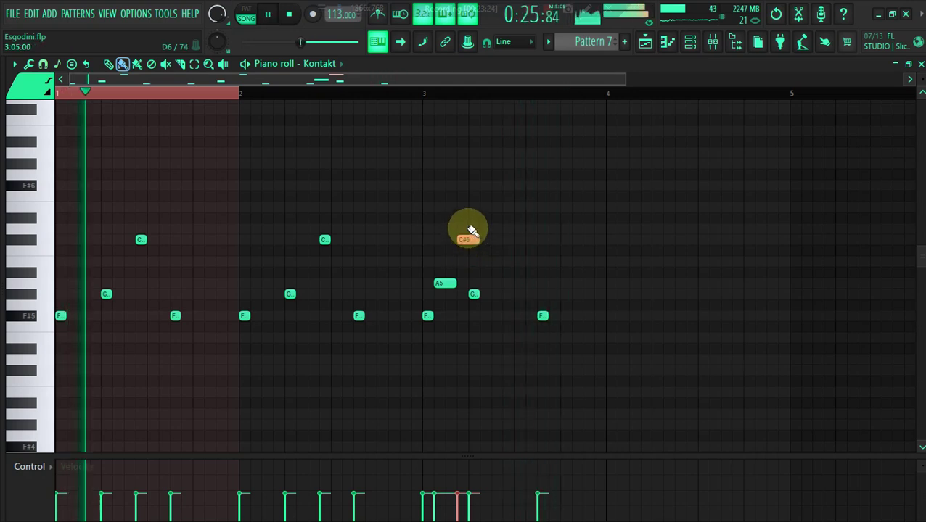
right_click(468, 239)
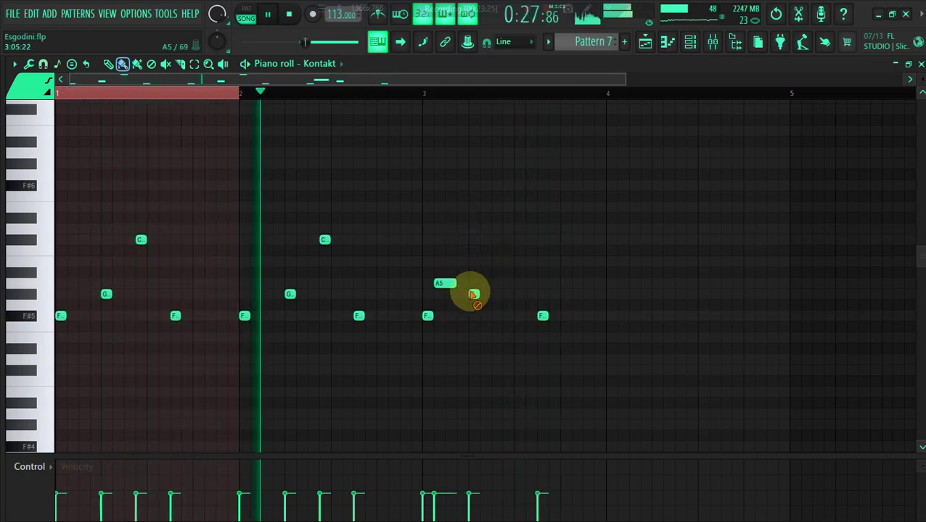
right_click(473, 294)
right_click(542, 316)
Step: Add a four-step C#5 note at step 3 of bar 3 and a one-step B4 at step 7
left_click(456, 370)
left_click_drag(465, 370, 534, 377)
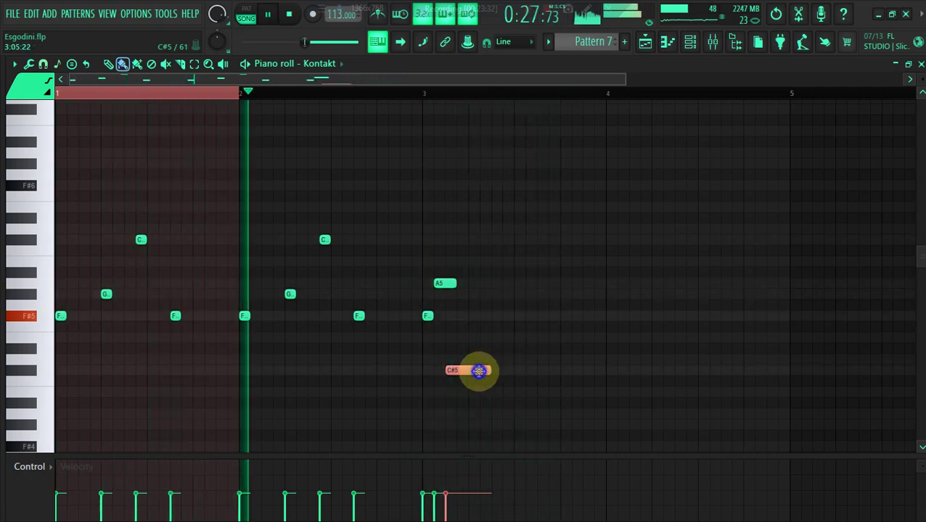
left_click(497, 392)
left_click_drag(534, 392, 500, 392)
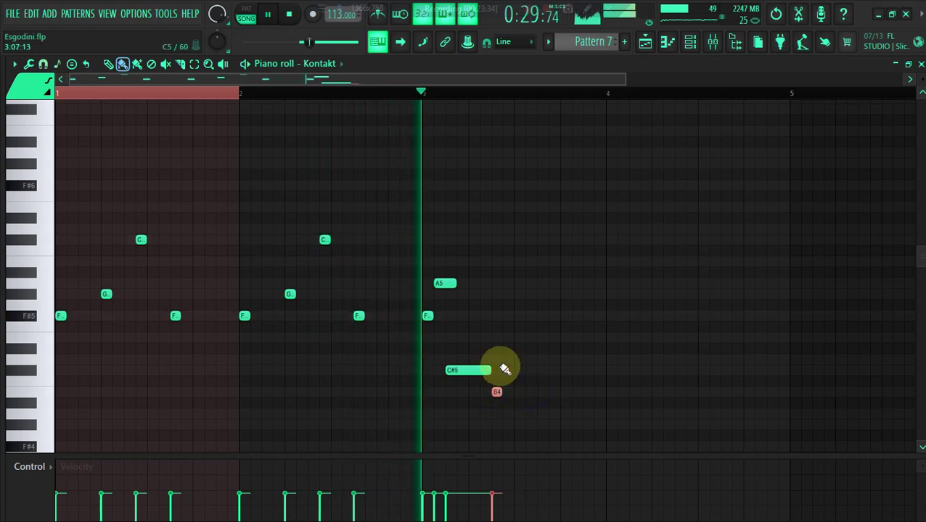
Step: Add a two-step E5 at step 8 of bar 3 and a three-step C#5 at step 10, trying F#5 at step 11
left_click(509, 339)
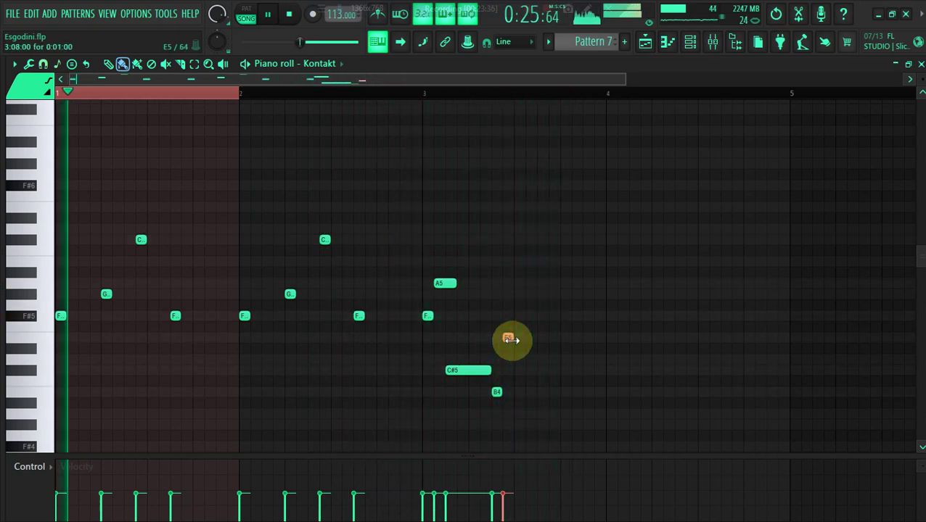
left_click_drag(512, 340, 515, 339)
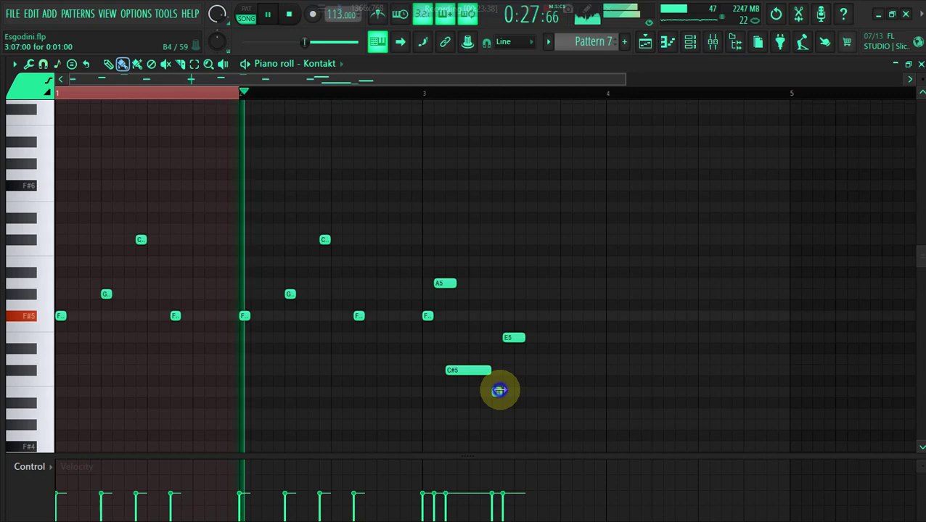
left_click(530, 371)
left_click(543, 318)
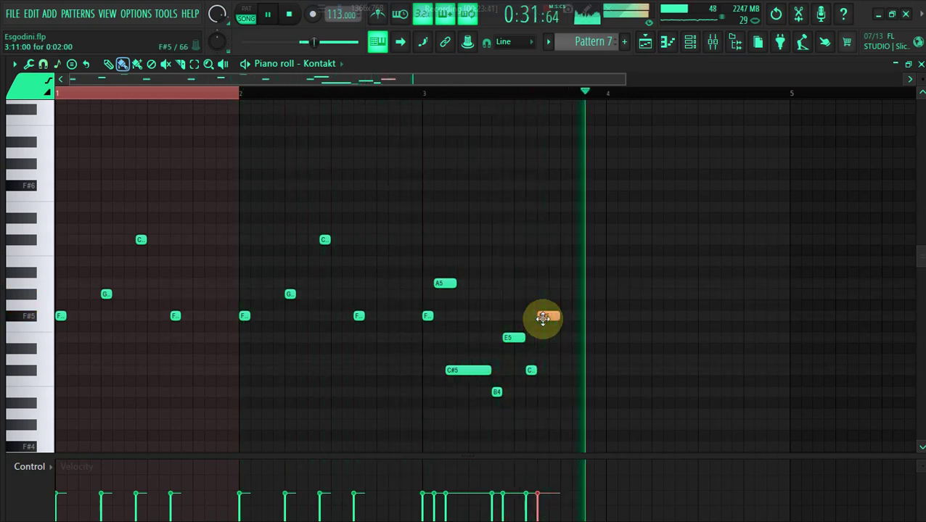
left_click_drag(542, 318, 563, 369)
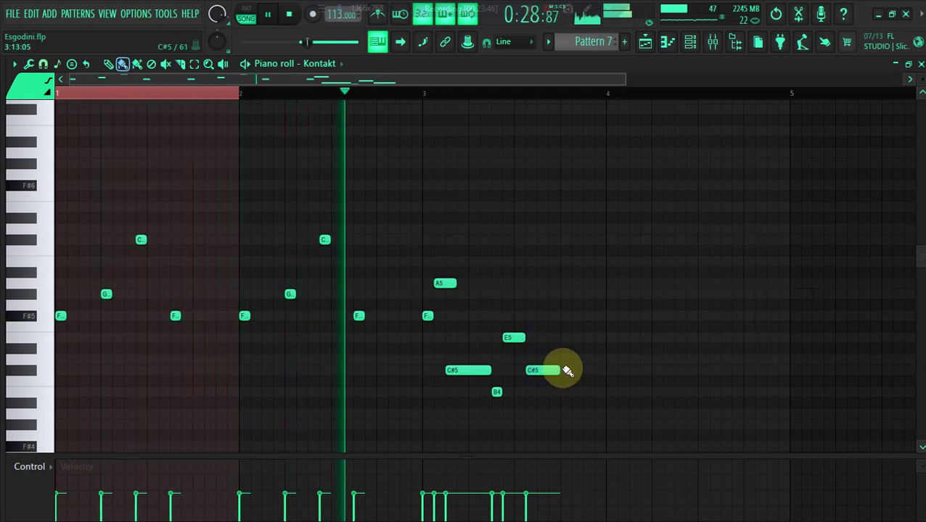
Step: Try E5 at step 13 of bar 3, replace it with a three-step D5 at step 12, and play from bar 3
left_click(566, 339)
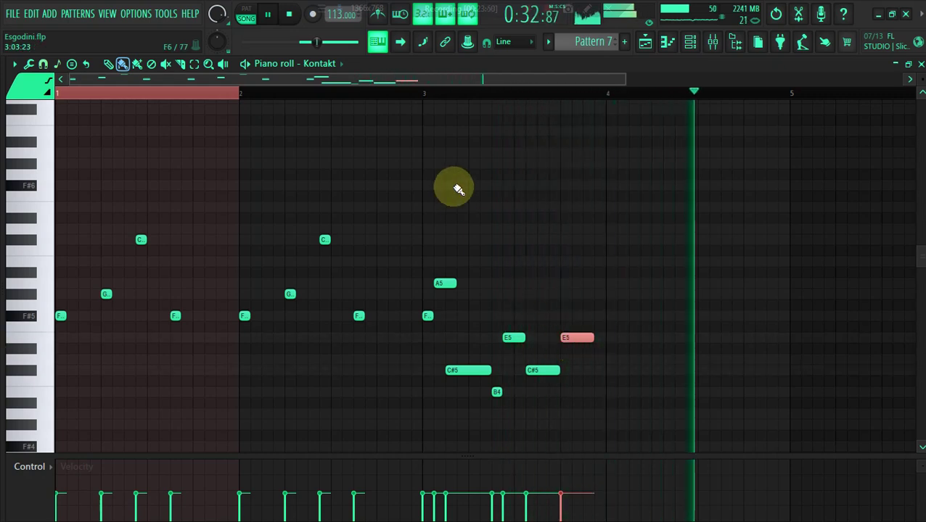
right_click(573, 334)
left_click(553, 361)
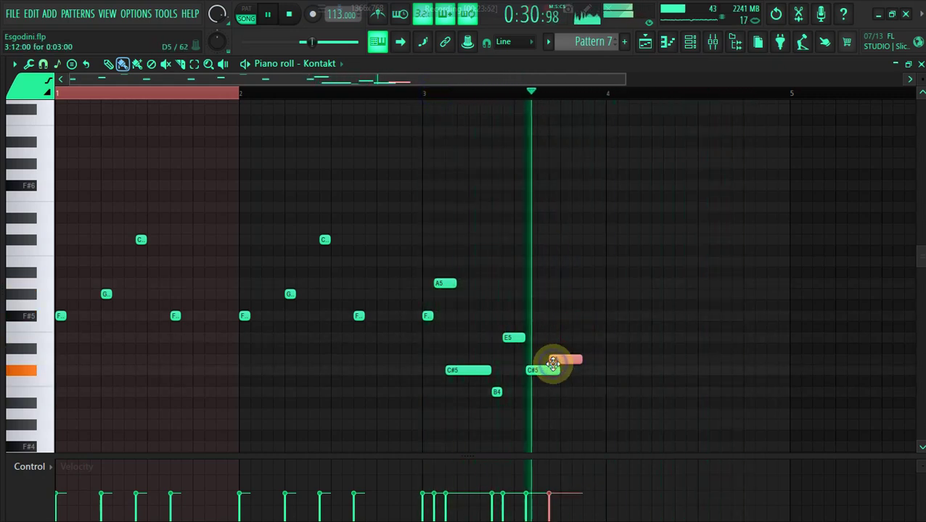
left_click(424, 93)
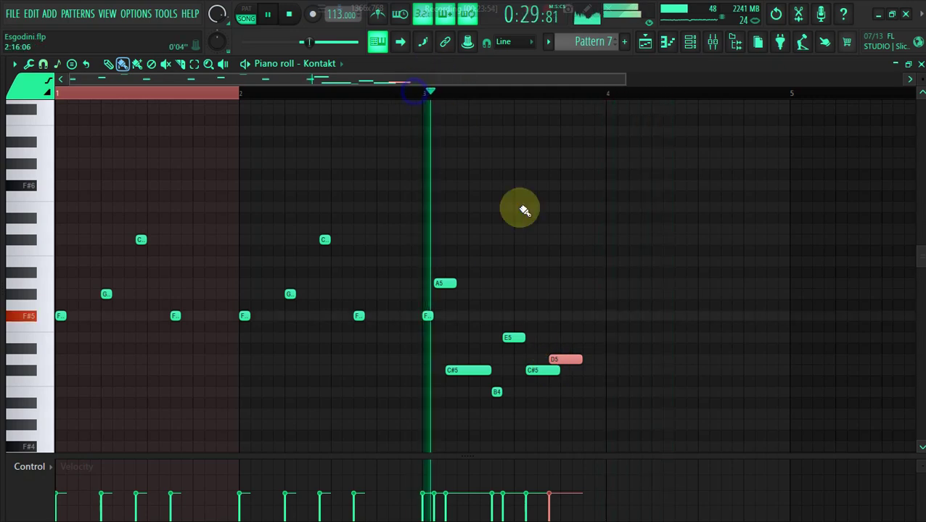
Step: Add a three-step C#5 at step 15 of bar 3 and audition an E5 at the start of bar 4 before deleting it
left_click(588, 371)
left_click(608, 339)
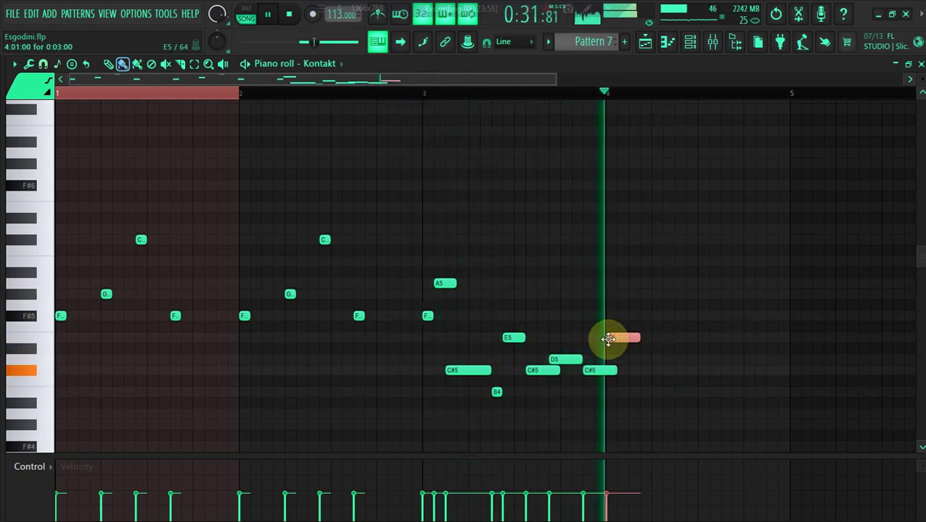
left_click(424, 93)
right_click(613, 337)
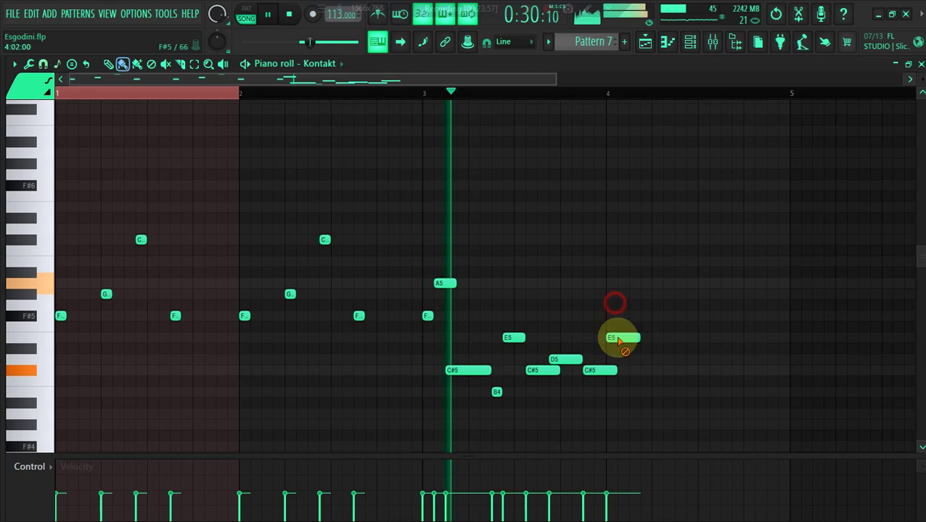
Step: Add a three-step D5 at step 16 of bar 3 and retry the E5 at the start of bar 4, removing it after playback
left_click(611, 359)
left_click(610, 339)
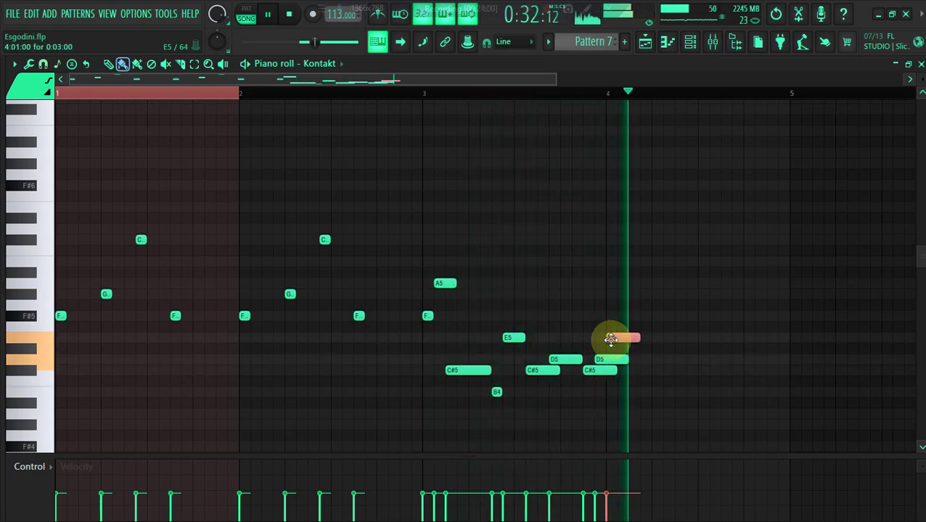
left_click(410, 94)
right_click(626, 340)
Step: Try A4 at step 3 and B4 at step 4 of bar 4, play them, and delete both notes
left_click(637, 414)
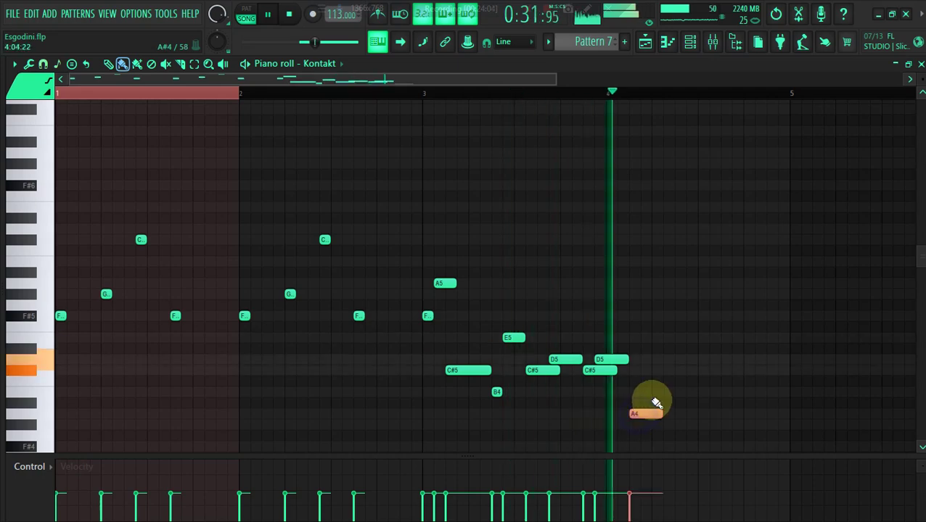
left_click(653, 392)
left_click(414, 95, "ctrl")
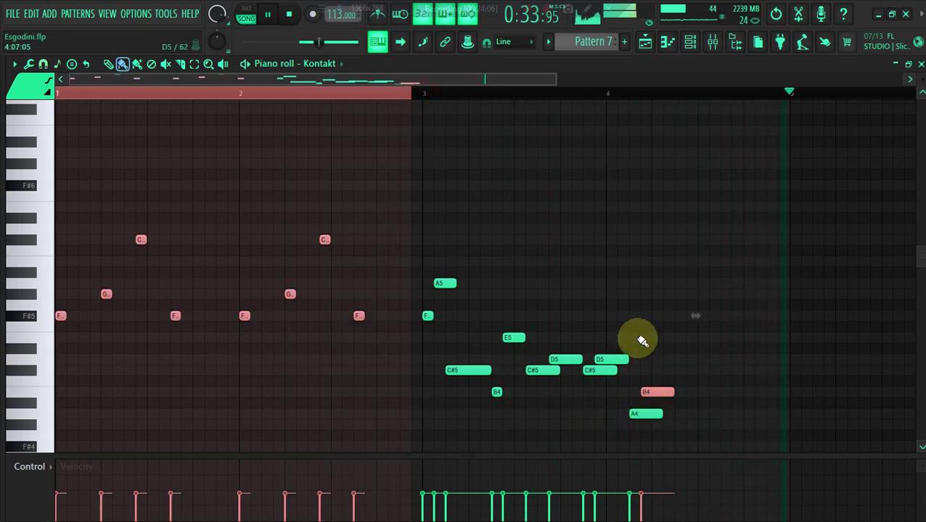
left_click(412, 96)
right_click(657, 413)
right_click(653, 392)
Step: Try A4 at step 4 and B4 at step 7 of bar 4, play them, and delete both notes
left_click(644, 412)
left_click(674, 393)
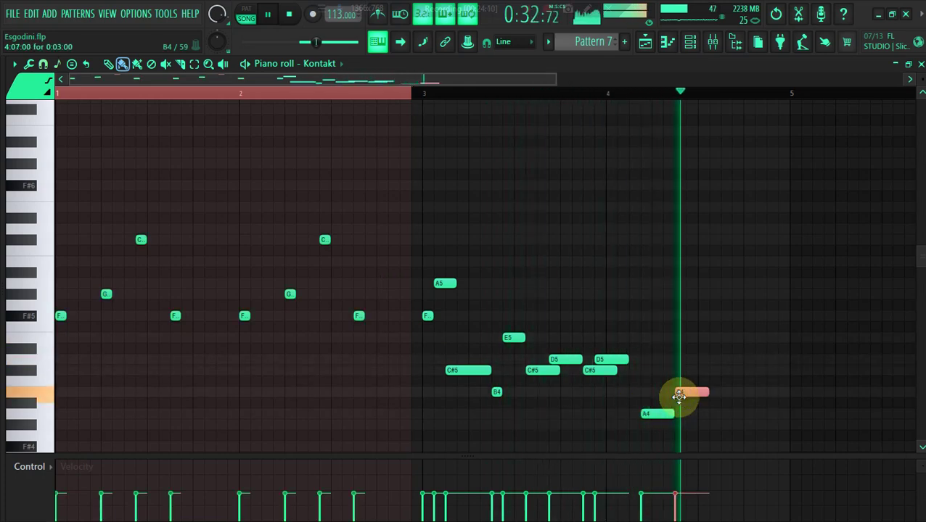
left_click(413, 96)
right_click(688, 357)
right_click(646, 414)
right_click(689, 392)
Step: Add three-step notes B4 at step 3 and C#5 at step 5 of bar 4, and play the phrase
left_click(640, 392)
left_click(656, 370)
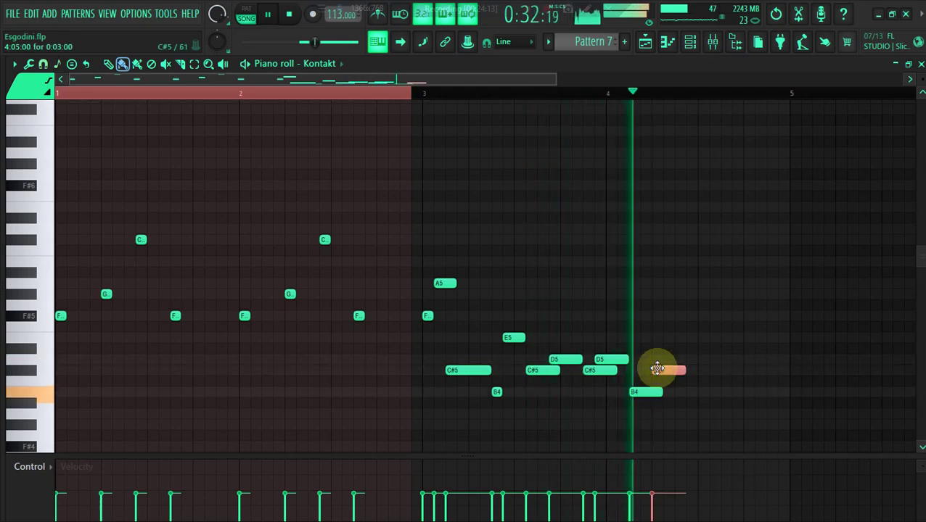
left_click(413, 98)
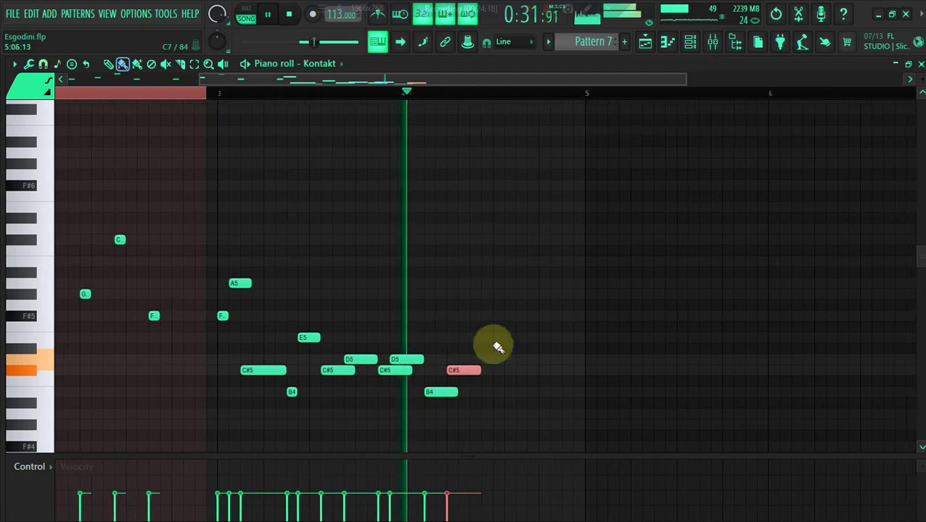
Step: Try a B4 note after the C#5 in bar 4, audition it, and delete it
left_click(492, 395)
left_click(278, 93)
right_click(506, 394)
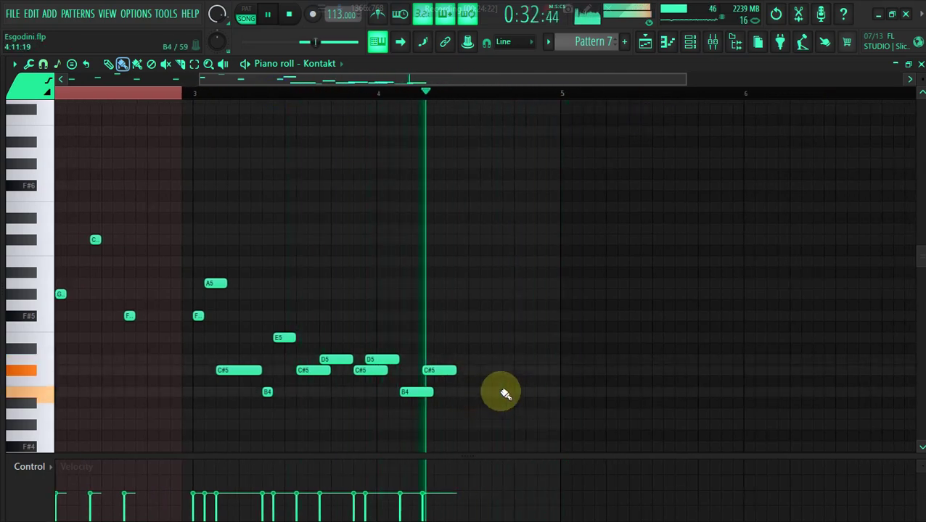
left_click(363, 93)
right_click(533, 393)
Step: Add D5 at step 12 of bar 4 and C#5 at step 14, and play the phrase
left_click(517, 359)
left_click(527, 370)
left_click(351, 93)
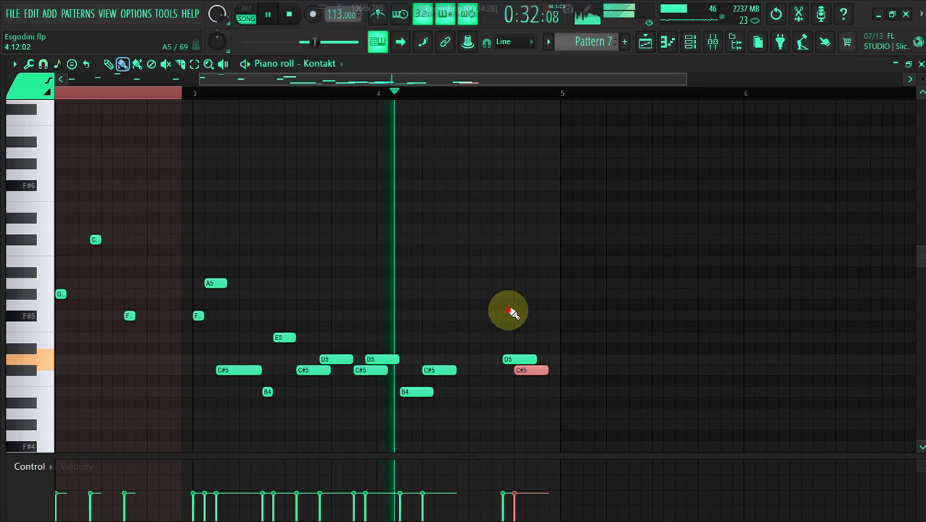
left_click_drag(525, 373, 539, 382)
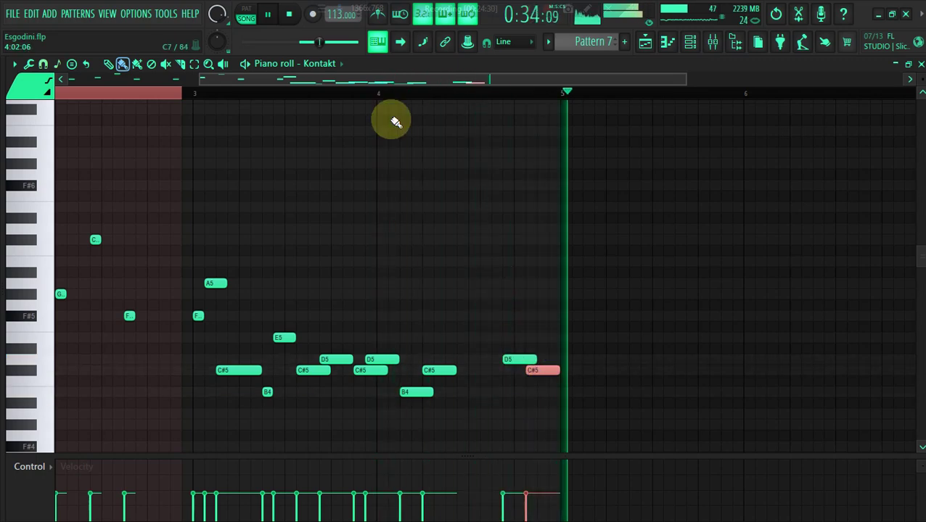
left_click(399, 81)
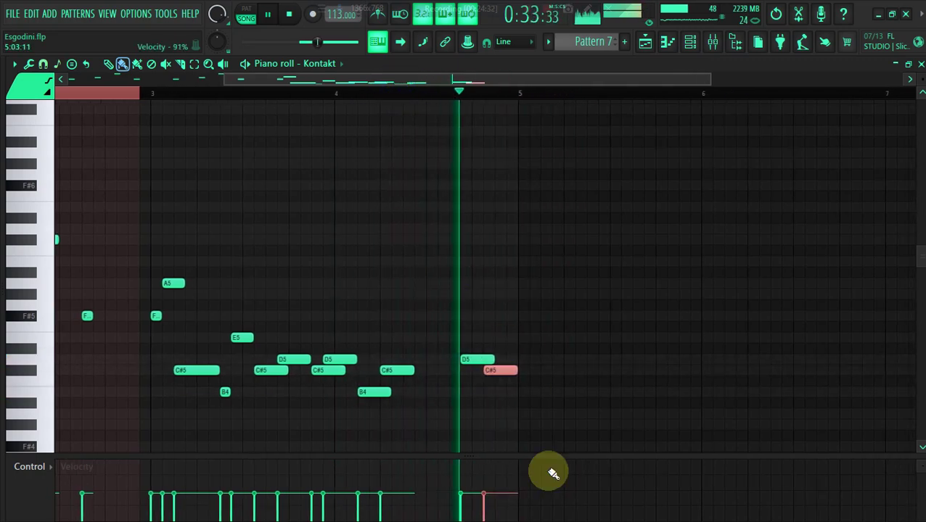
Step: Audition a B4 note at the start of bar 5 and delete it together with the C#5 at the end of bar 4
left_click(529, 392)
left_click(377, 93)
right_click(381, 391)
right_click(382, 372)
Step: Replace the D5 at step 12 of bar 4 with a three-step A4 at step 13 and play the phrase
left_click(343, 392)
left_click(186, 93)
right_click(345, 359)
left_click_drag(343, 390, 342, 416)
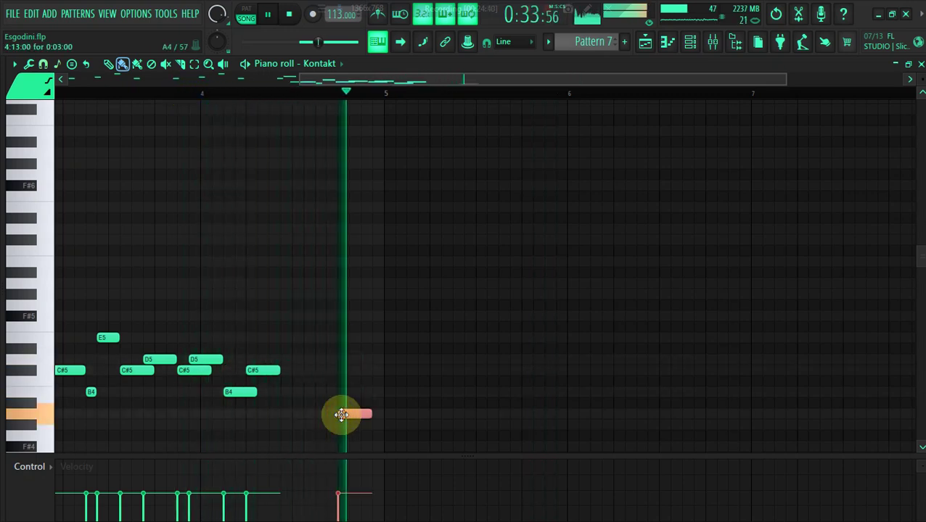
left_click(204, 92)
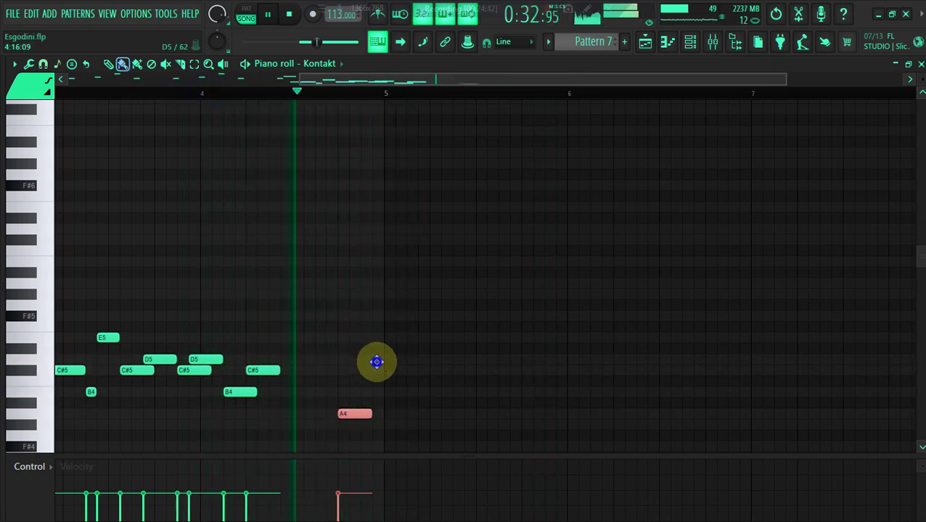
Step: Add a three-step note at step 16 of bar 4, tune it from D5 to E5, and play the phrase
left_click(378, 359)
left_click(226, 95)
left_click_drag(379, 359, 378, 336)
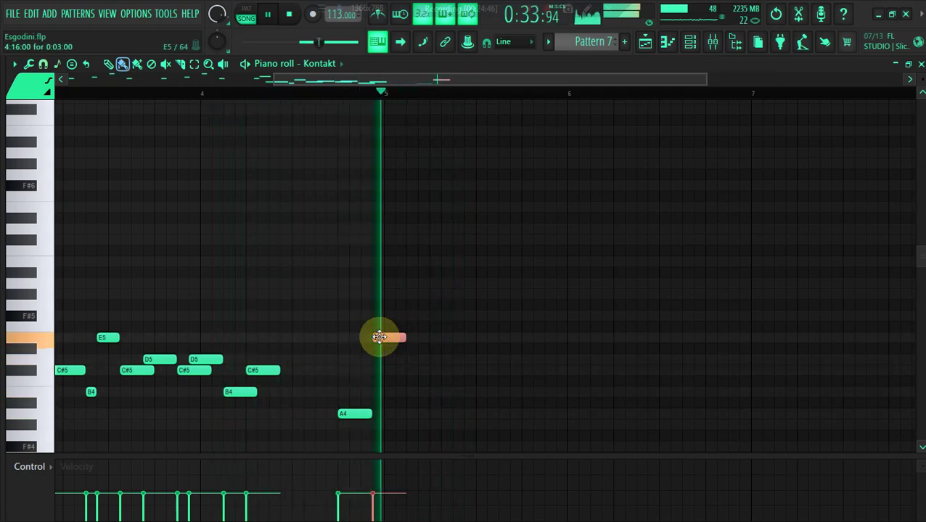
left_click(226, 93)
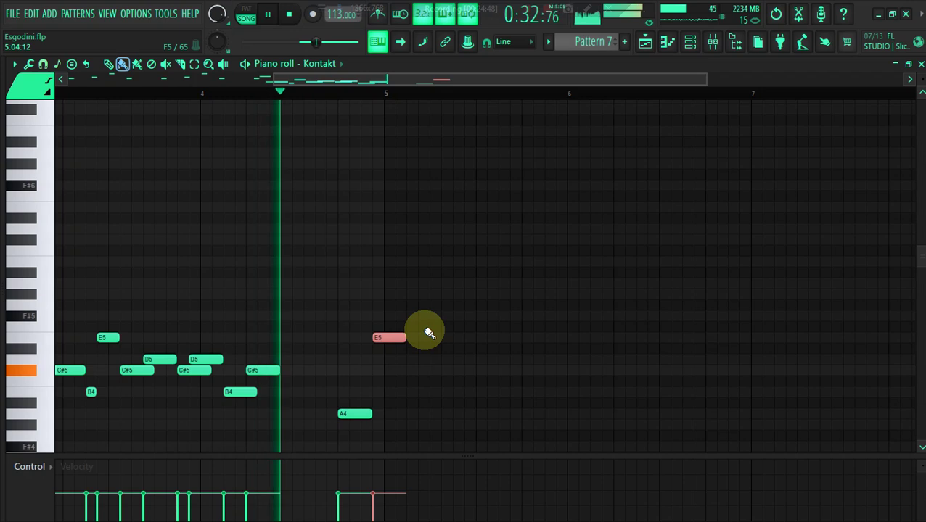
Step: Add three-step notes F#5 at step 7 and G#5 at step 13 of bar 5, auditioning the phrase in between
left_click(458, 316)
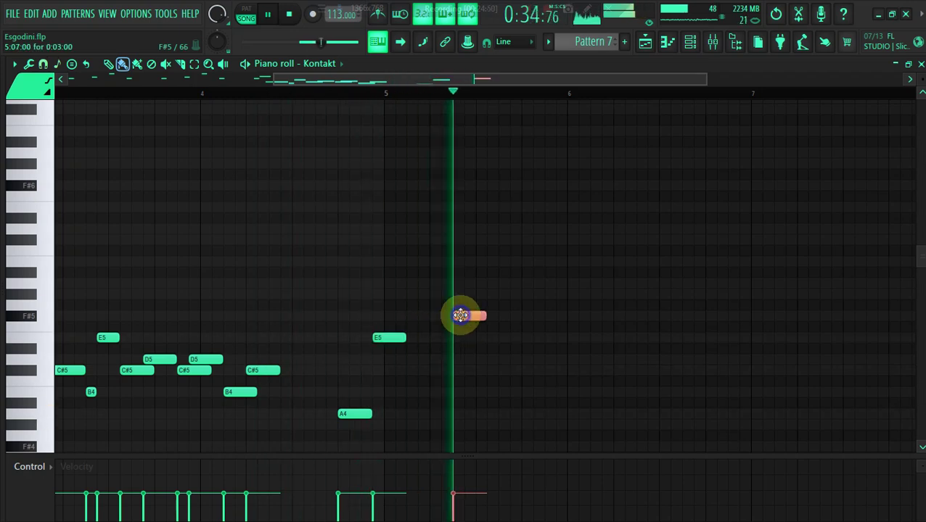
left_click(331, 92)
left_click_drag(366, 81, 406, 93)
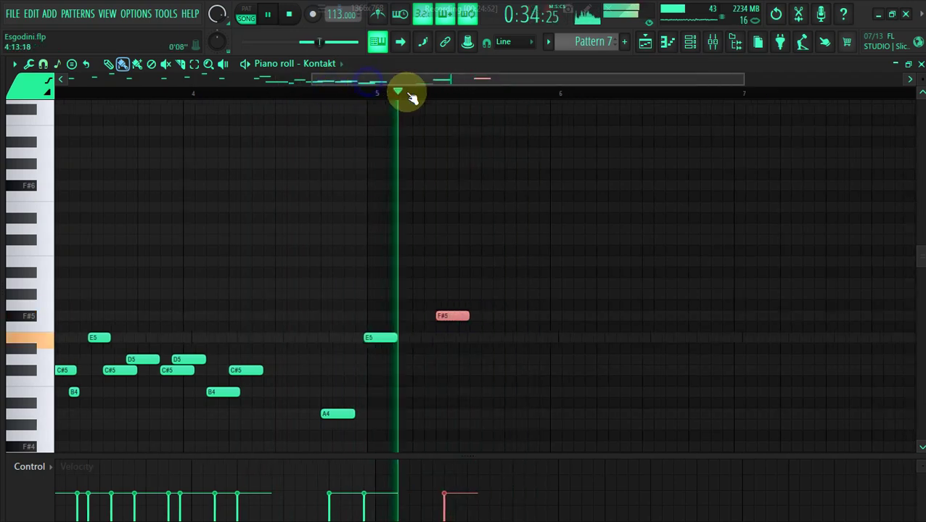
left_click(453, 293)
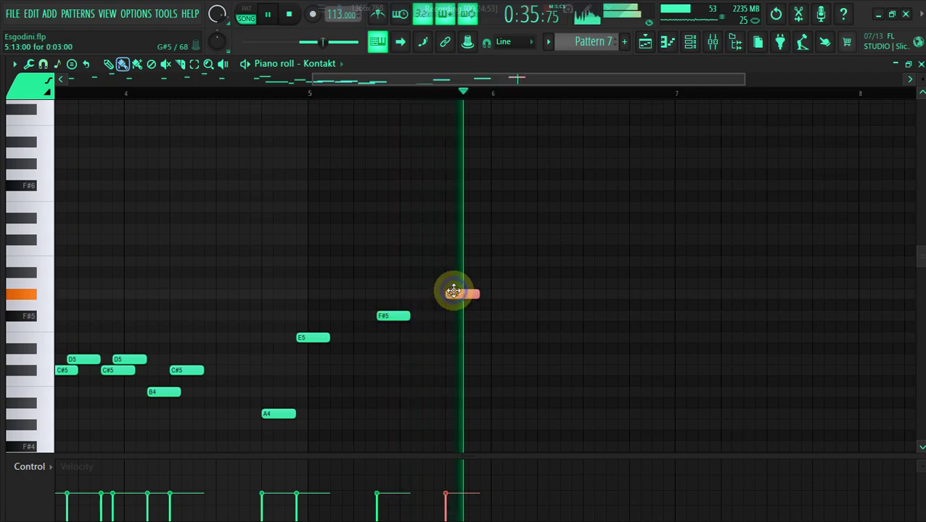
Step: Play the phrase, try a higher note at step 3 of bar 6, and replace it with a three-step A5
left_click(290, 93)
left_click_drag(376, 83, 395, 83)
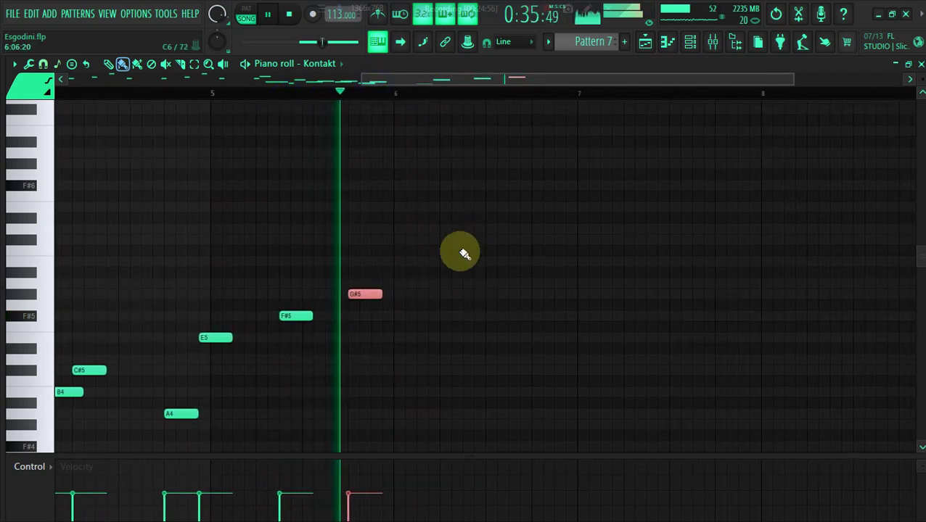
left_click(418, 262)
left_click(195, 80)
left_click(199, 92)
right_click(444, 266)
left_click(452, 283)
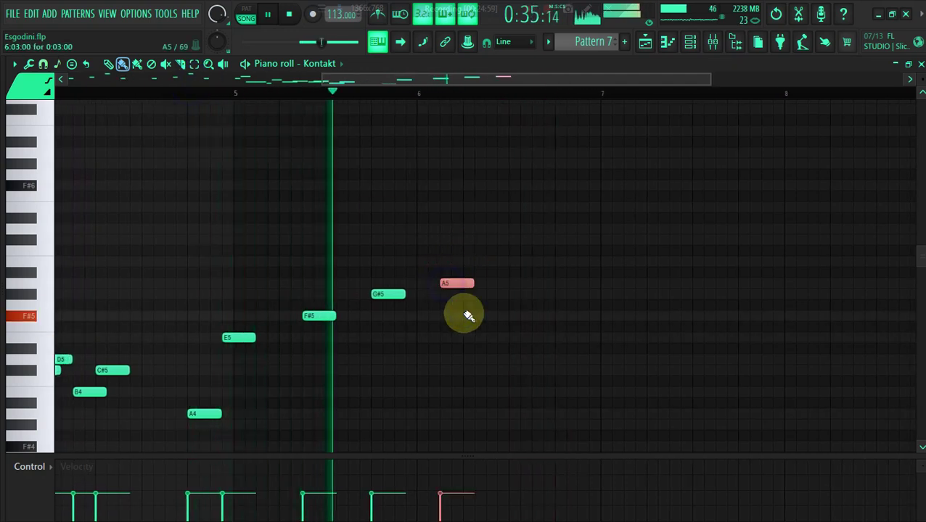
Step: Try a three-step E5 at step 7 of bar 6, replace it with an E5 at step 9, and play the phrase
left_click(491, 338)
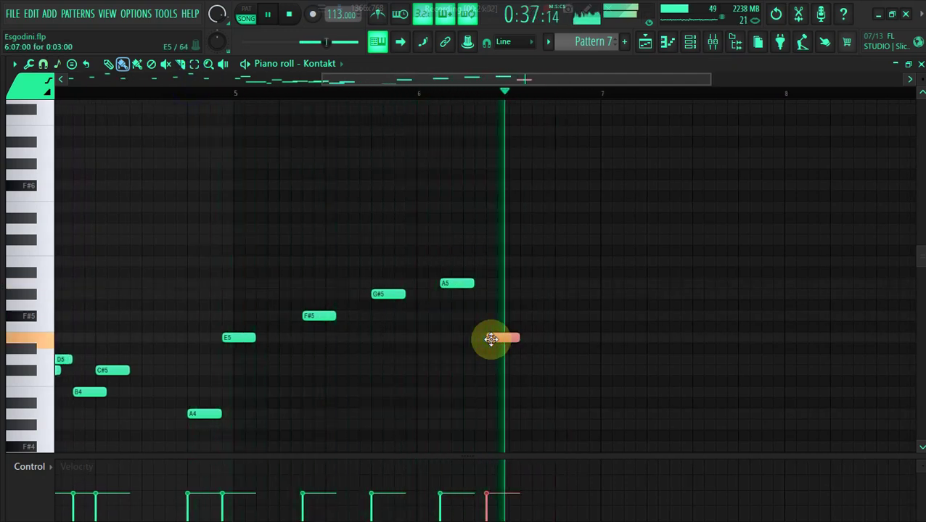
left_click(215, 96)
left_click_drag(392, 93, 409, 93)
right_click(402, 337)
left_click(412, 341)
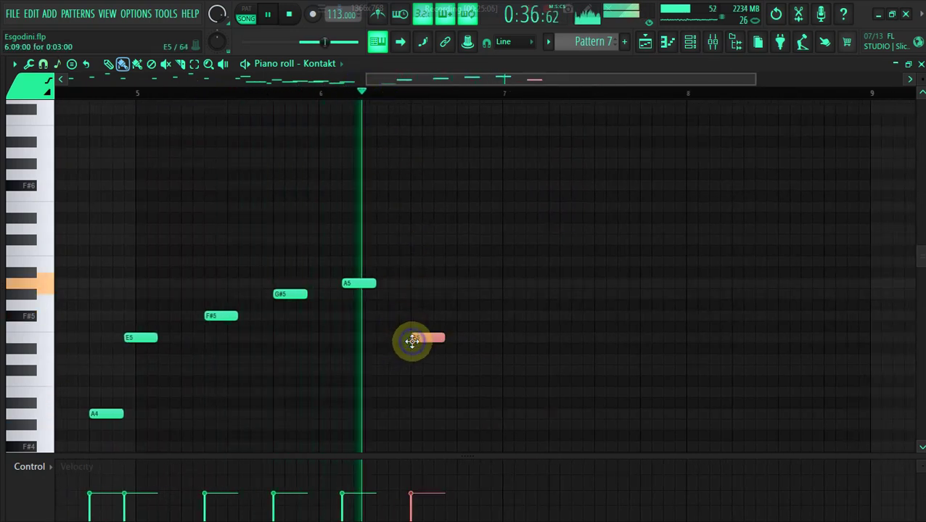
left_click(128, 95)
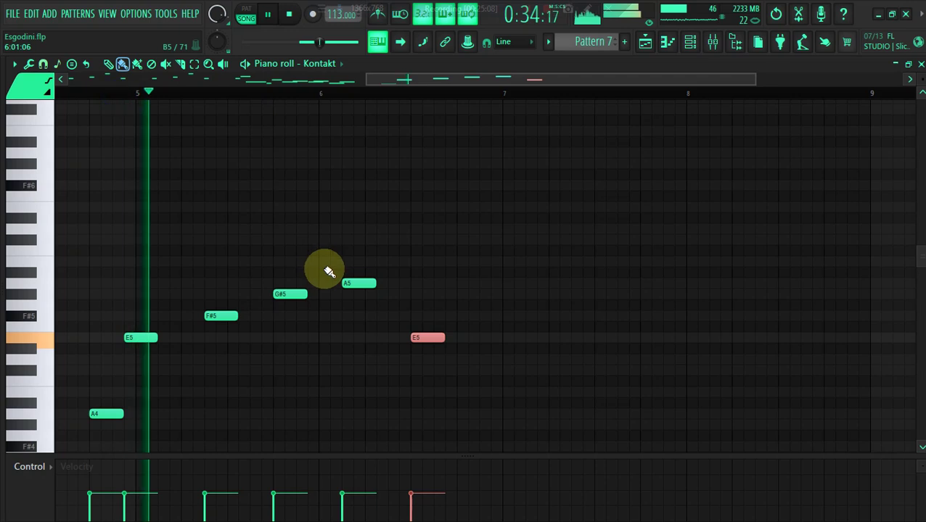
Step: Move the E5 in bar 6 to A4 at step 7 and add a three-step C#5 at step 9
left_click_drag(420, 335, 407, 337)
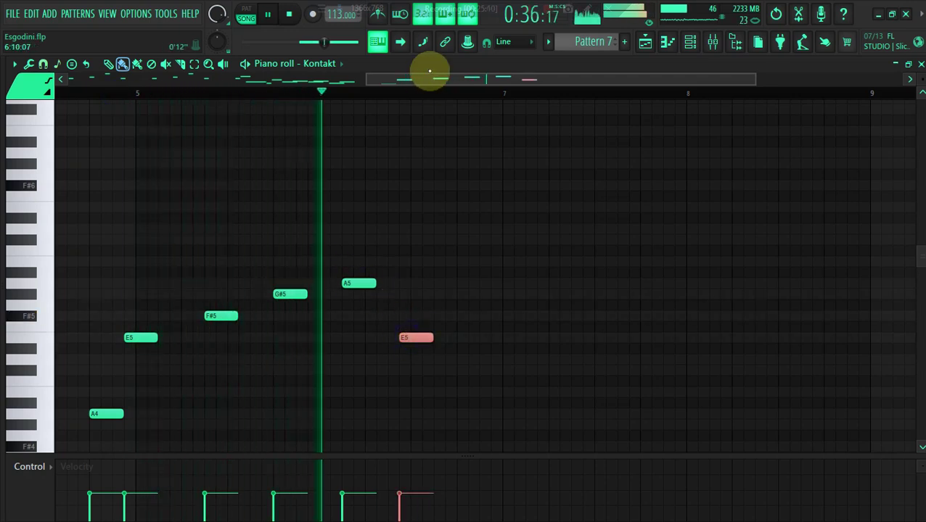
left_click_drag(429, 73, 457, 93)
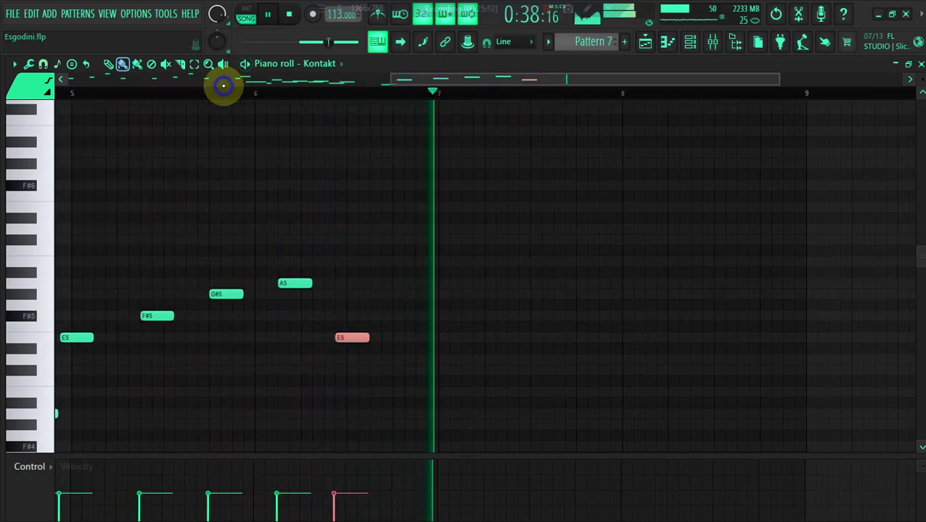
left_click_drag(373, 337, 360, 395)
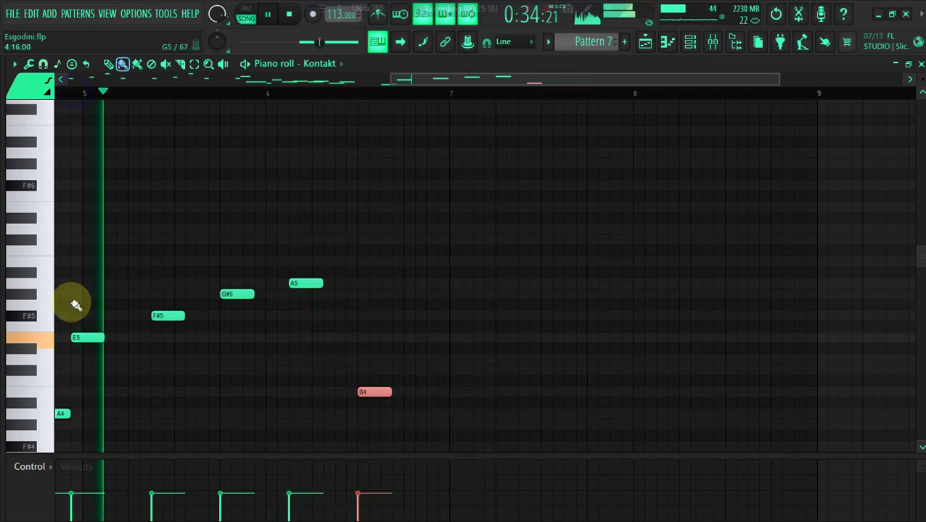
left_click_drag(372, 391, 346, 419)
left_click(364, 371)
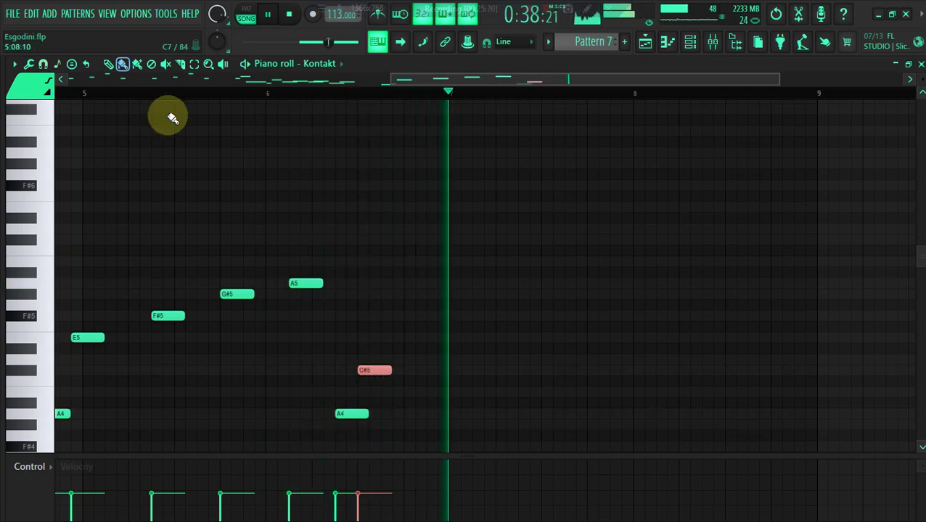
left_click_drag(558, 82, 598, 96)
left_click(332, 337)
right_click(338, 338)
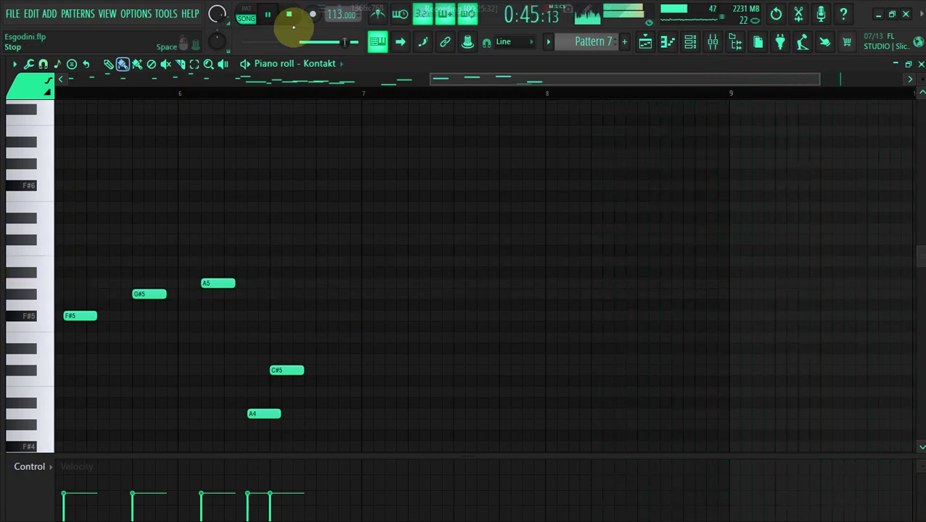
Step: Record a live-played Kontakt melody into bars 7 to 12, starting from the middle of bar 6, and stop recording
left_click(252, 100)
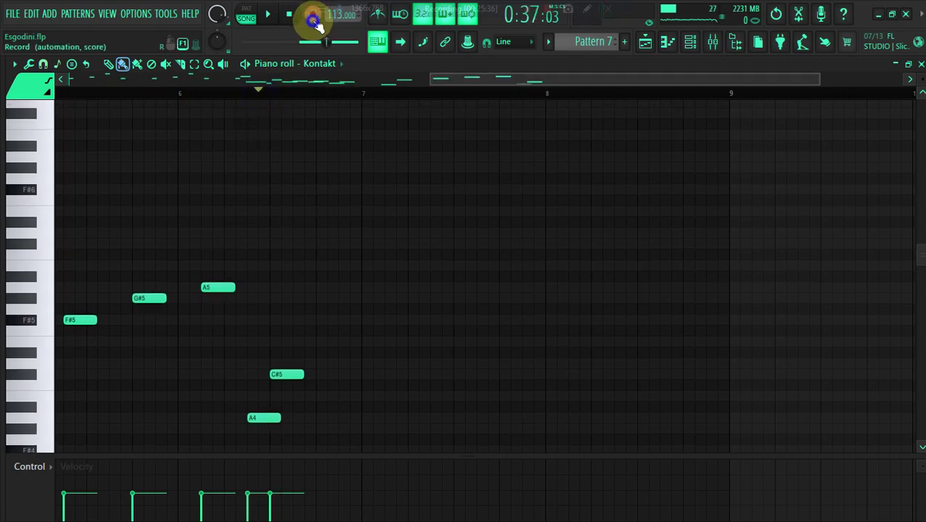
left_click(314, 22)
left_click(438, 334)
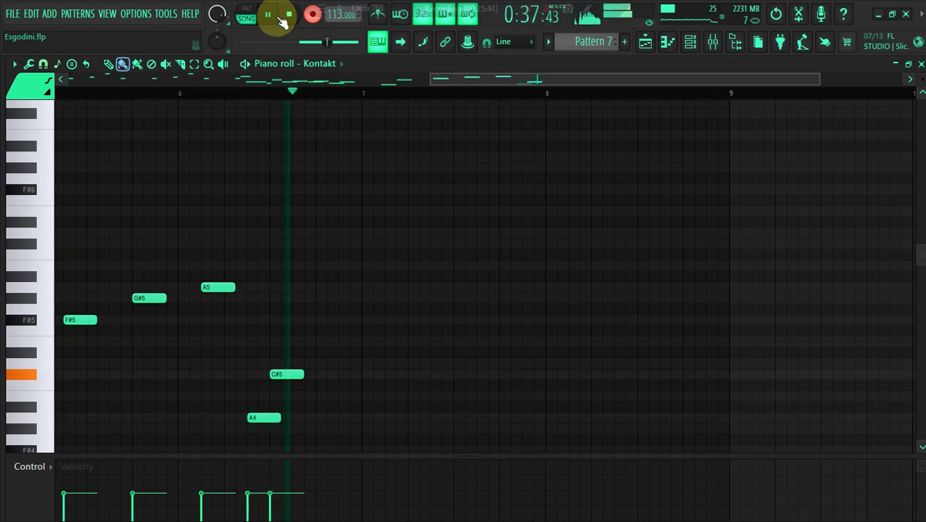
key("u")
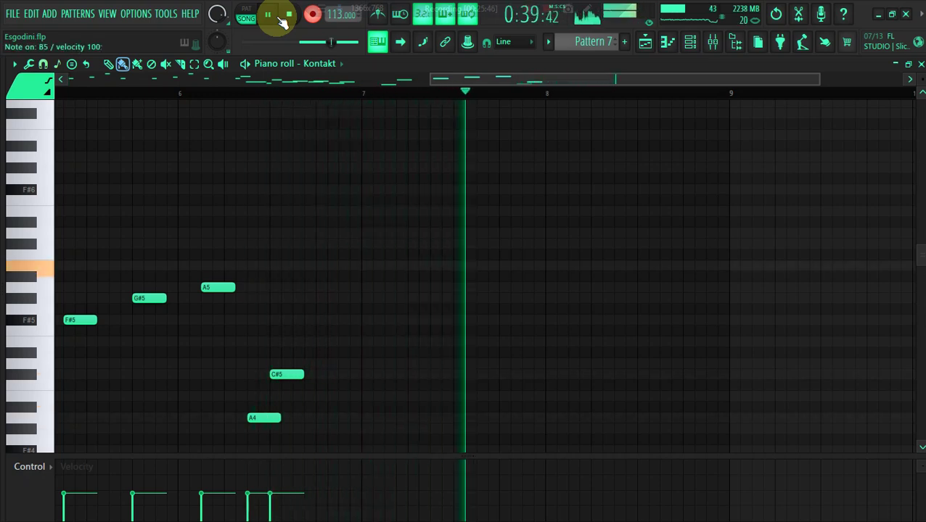
key("y")
key("u")
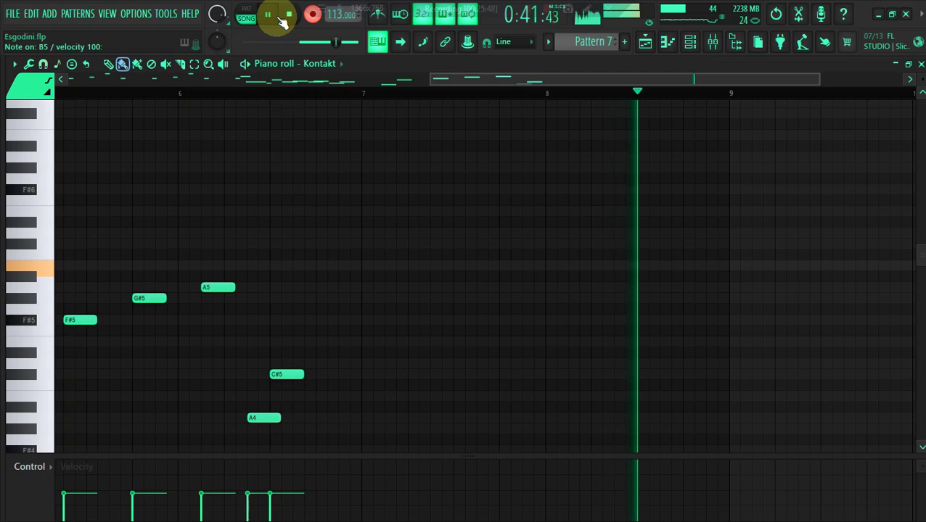
key("9")
key("6")
key("r")
key("o")
key("u")
key("w")
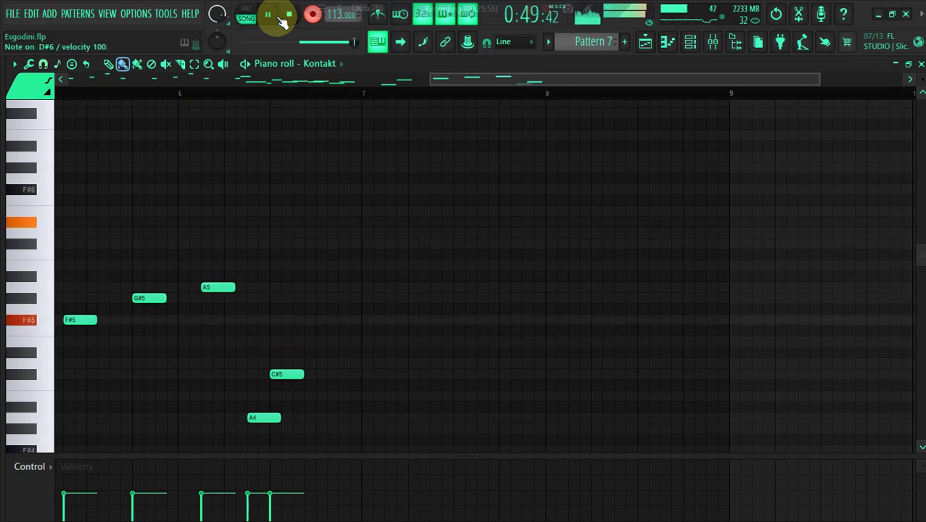
left_click(288, 14)
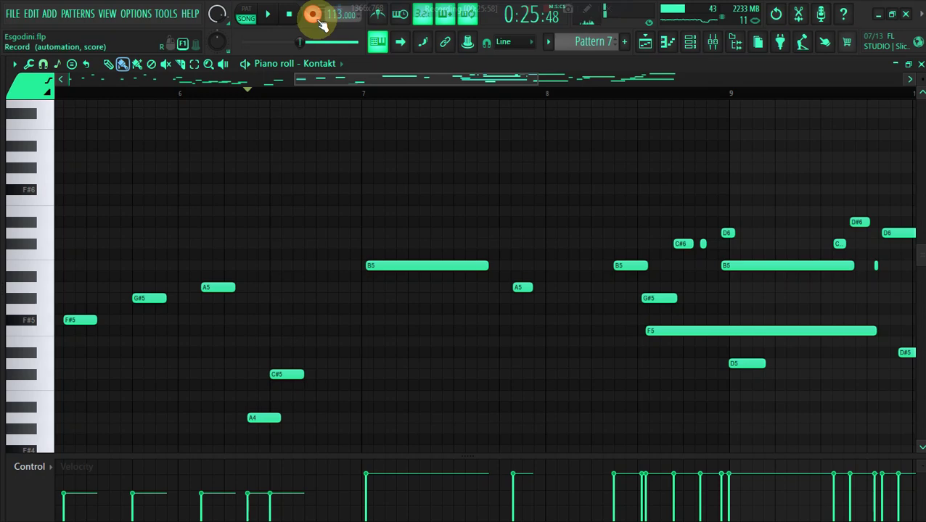
Step: Select all the newly recorded notes in bars 7 to 12 and quantize them
left_click_drag(537, 78, 820, 115)
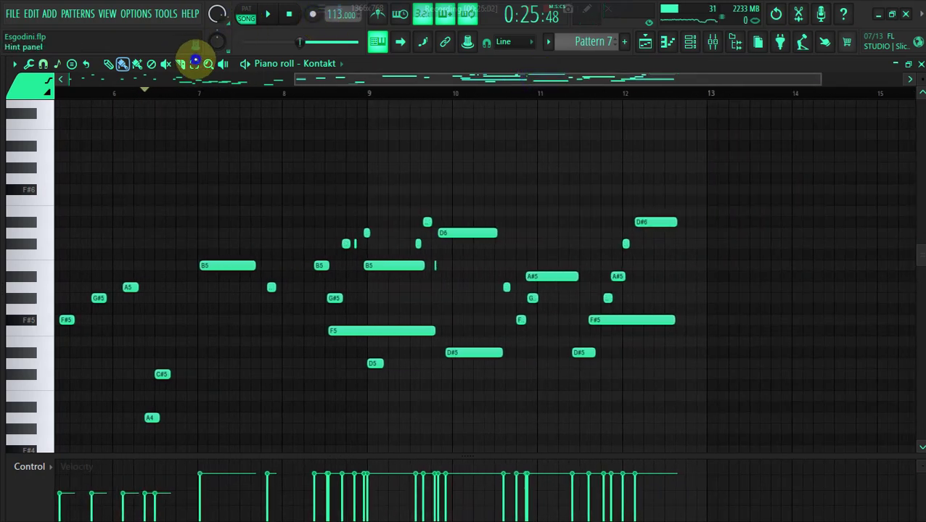
left_click_drag(238, 144, 653, 381)
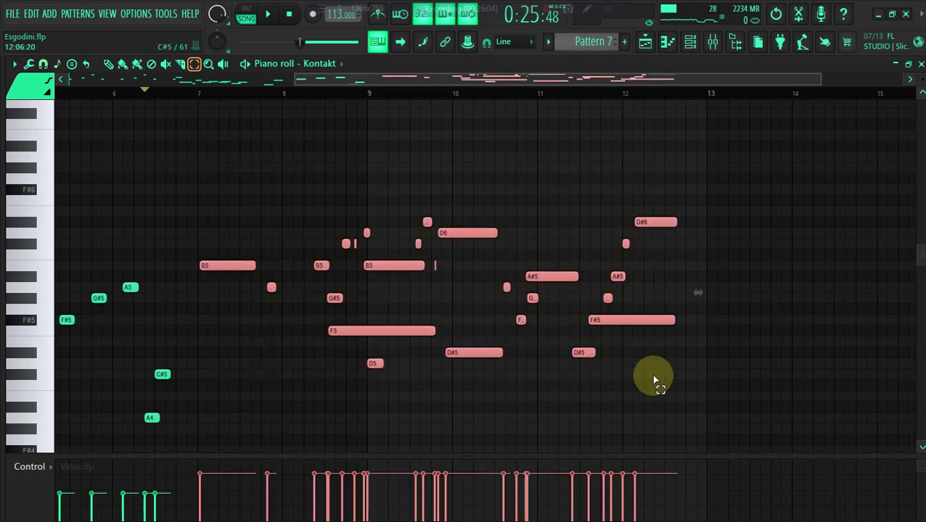
key("alt+q")
key("Return")
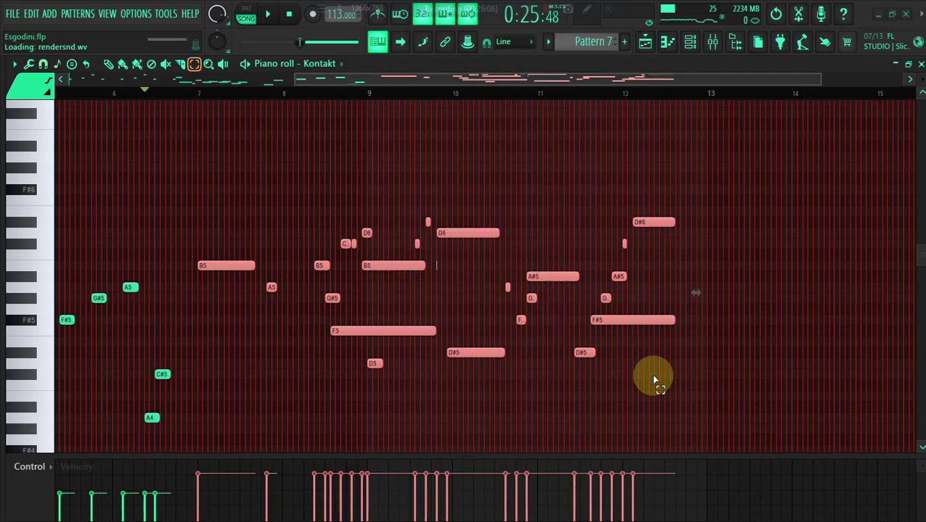
Step: Start playback and shift the selected notes up and back down to snap their pitches to the scale
key("space")
key("shift+Up")
key("shift+Down")
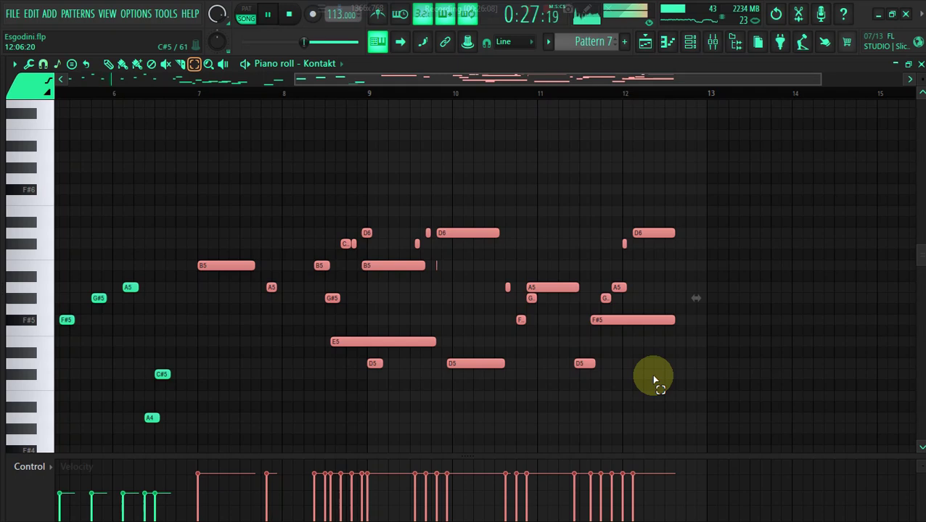
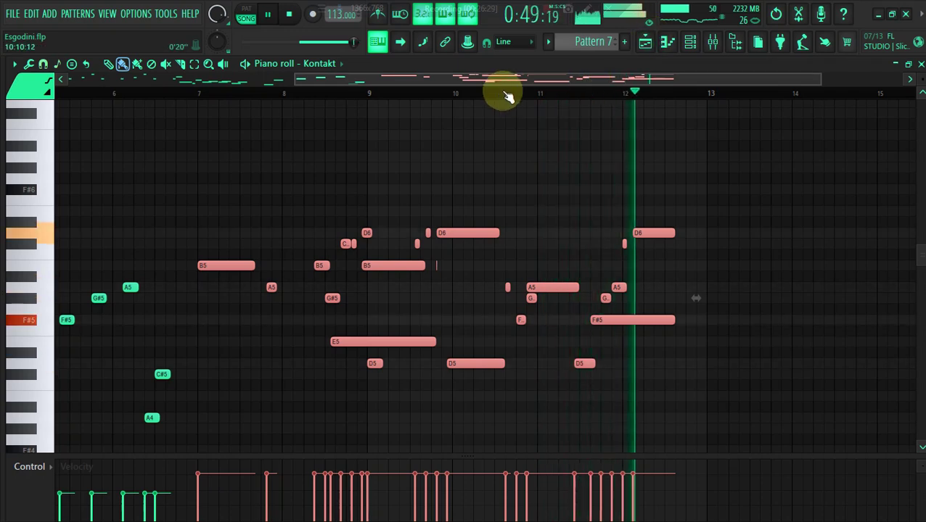
Step: Delete the recorded notes from bar 7 to the middle of bar 10, play the remainder, and delete the final D6 in bar 12
right_click(295, 253)
right_click(226, 266)
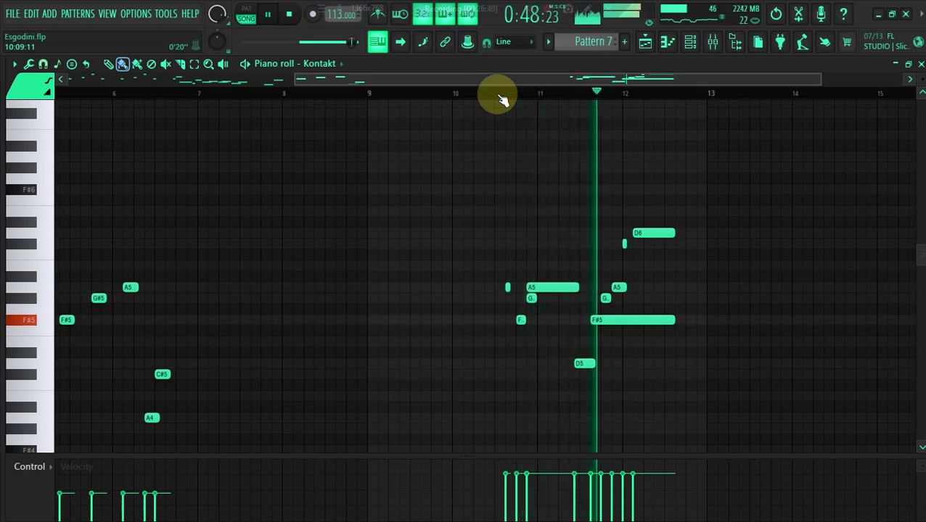
left_click(502, 93)
right_click(656, 233)
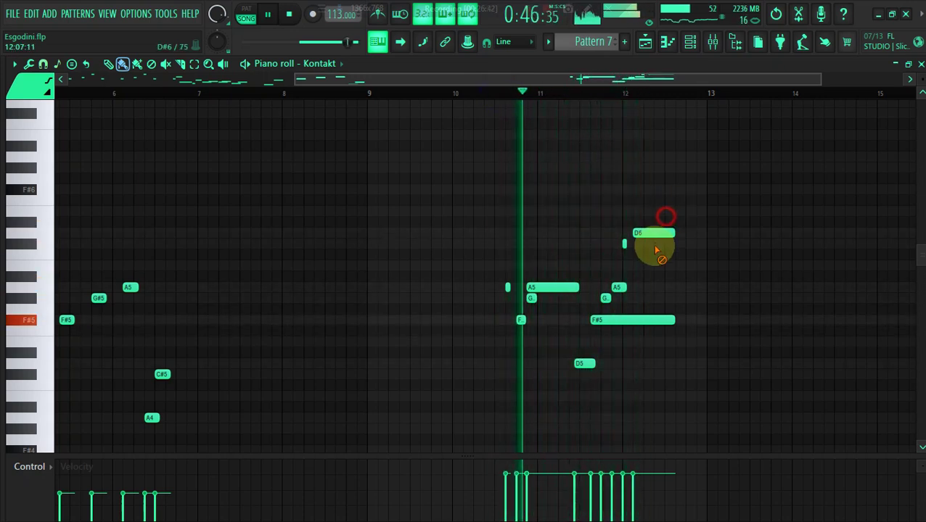
Step: Select the remaining recorded phrase in bars 10 to 12 and move it earlier to start at step 9 of bar 7
left_click_drag(296, 82, 25, 68)
left_click(194, 64)
left_click_drag(187, 240, 183, 276)
left_click_drag(234, 378, 281, 430)
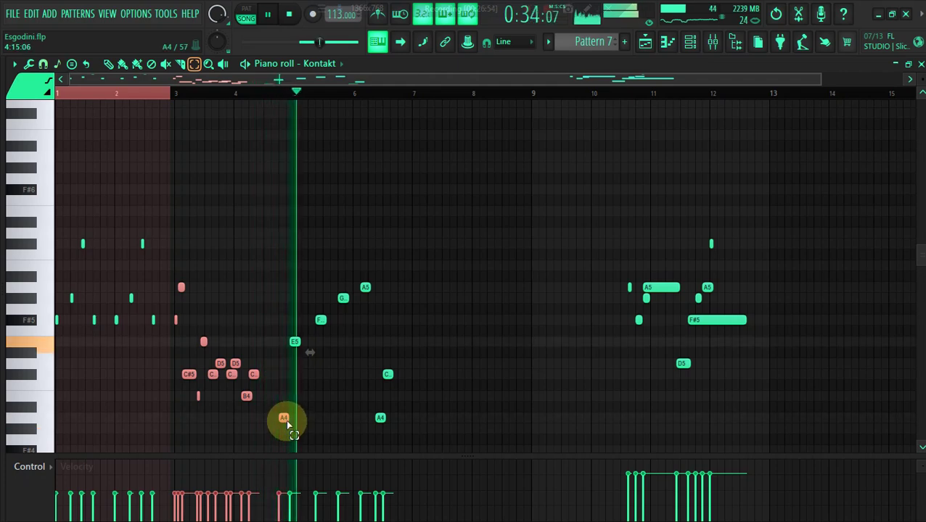
left_click_drag(624, 219, 738, 378)
left_click(122, 64)
left_click(61, 94)
left_click_drag(821, 76, 685, 75)
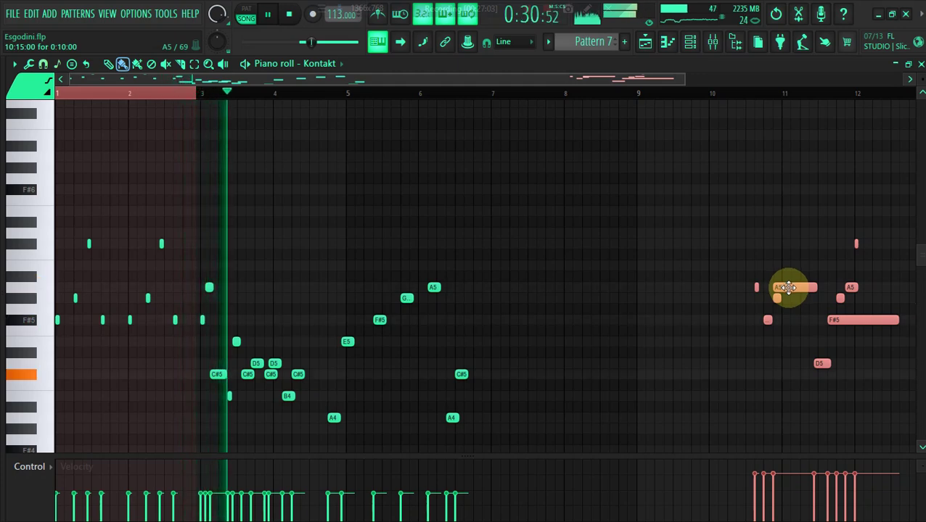
left_click_drag(787, 287, 560, 279)
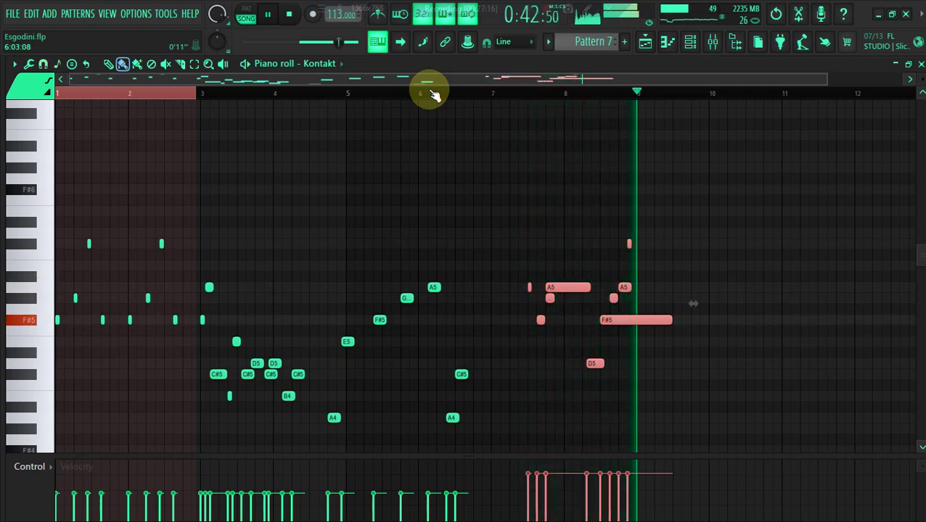
Step: Try lengthening the C#6 at step 15 of bar 8 to seven steps and adding a seven-step A5 at step 3 of bar 9
left_click(495, 94)
left_click(634, 183)
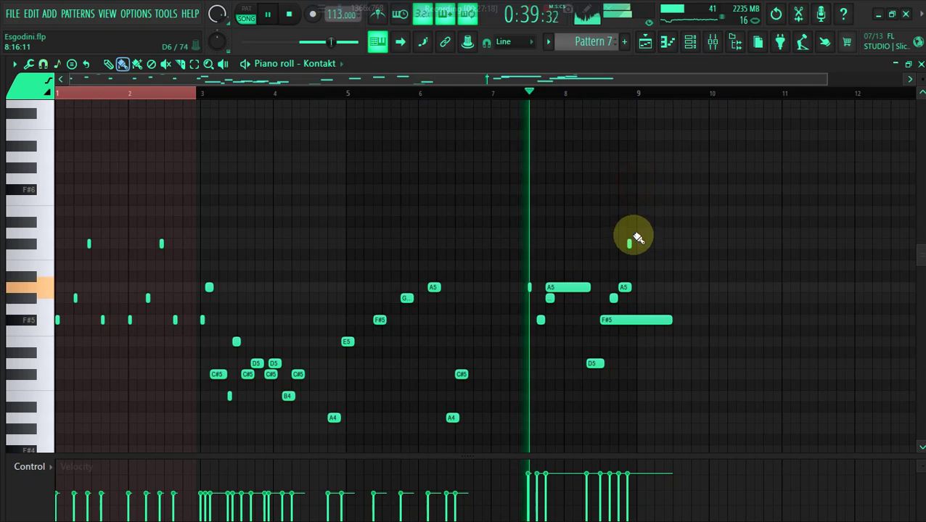
left_click_drag(630, 242, 656, 243)
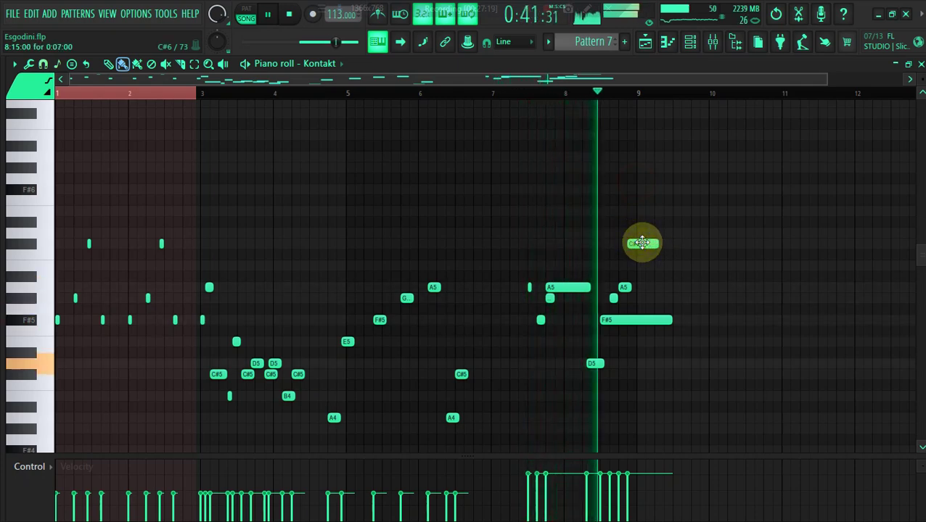
left_click(659, 288)
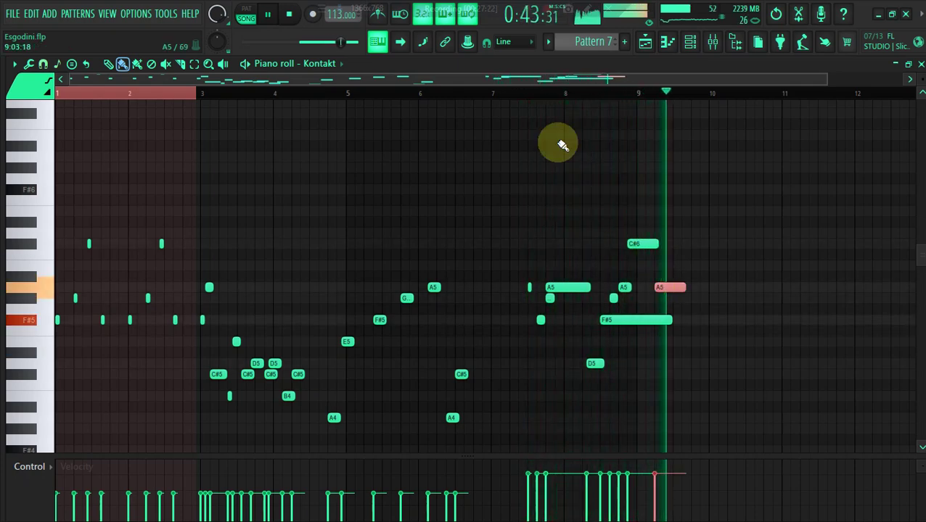
right_click(664, 288)
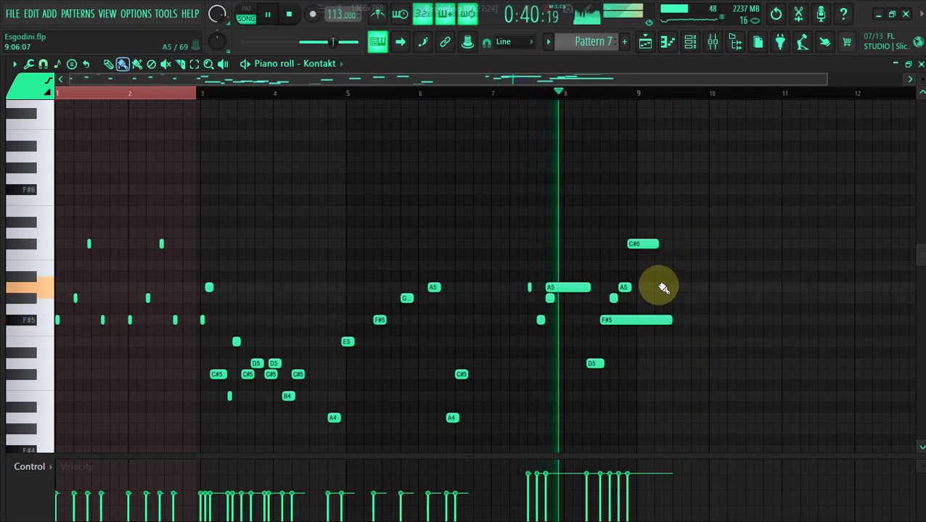
left_click(654, 288)
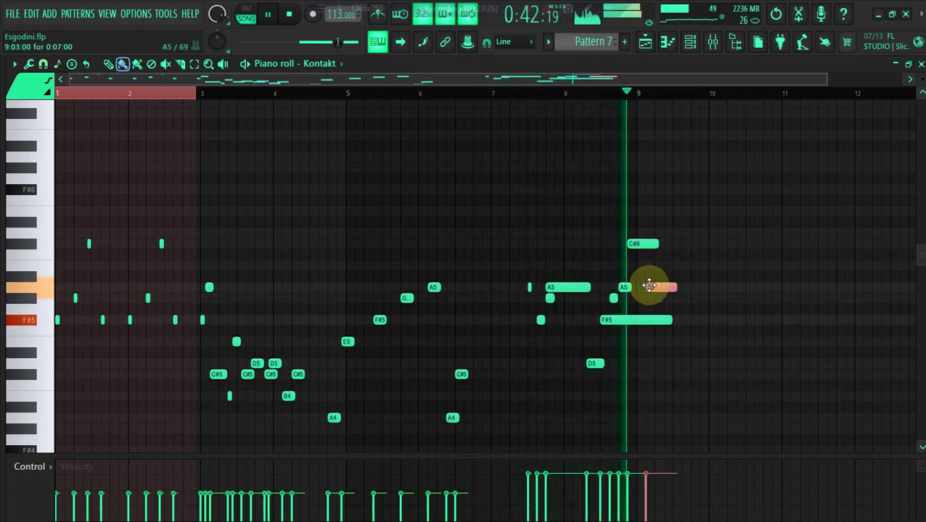
Step: Set the length of the C#6 at step 15 of bar 8 to four steps and play the phrase
left_click(521, 93)
left_click_drag(67, 78, 451, 209)
left_click_drag(450, 284, 422, 242)
left_click(222, 93)
left_click(440, 291)
right_click(455, 265)
left_click(191, 93)
right_click(443, 290)
Step: Add a four-step G#5 at step 1 of bar 9, try an E5 at step 3, play the phrase, and delete the E5
left_click(428, 339)
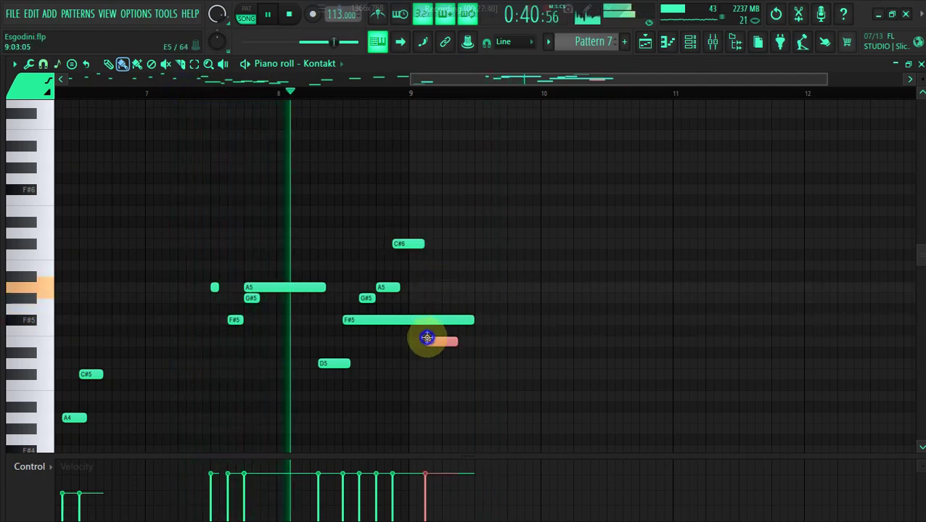
left_click(414, 297)
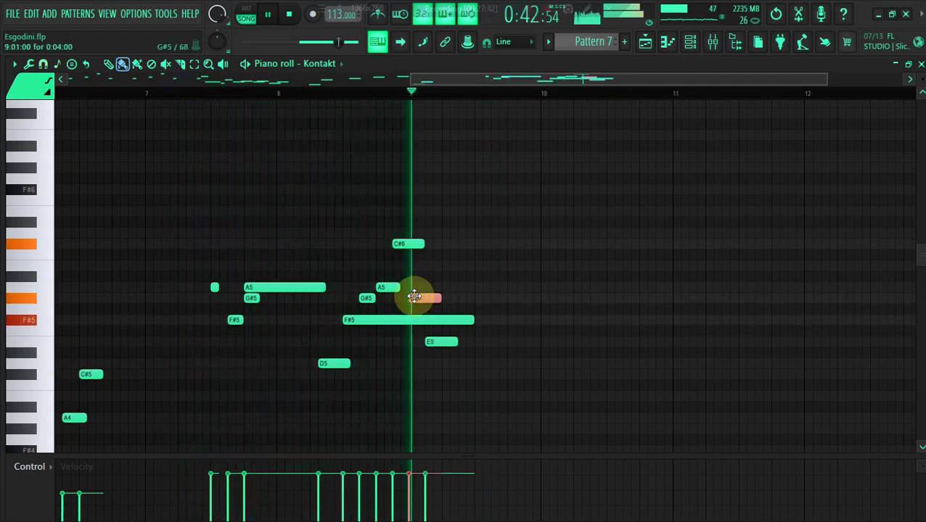
left_click(182, 95)
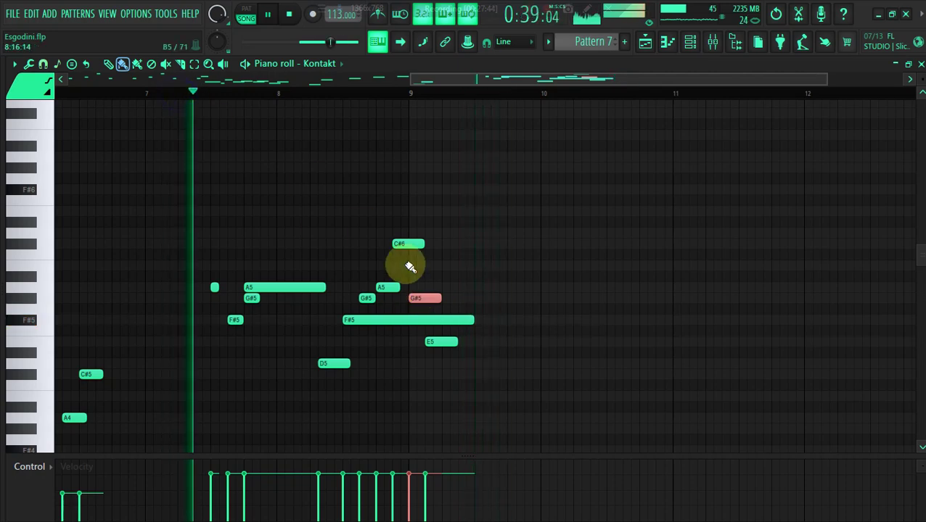
right_click(440, 341)
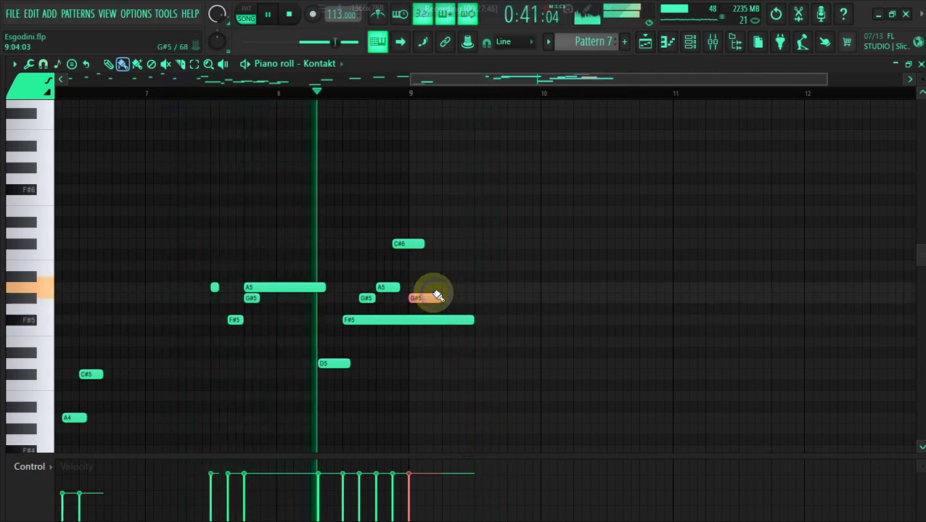
Step: Try three-step A5 notes at steps 3, 4 and 9 of bar 9, play the phrase, and delete them
left_click(428, 288)
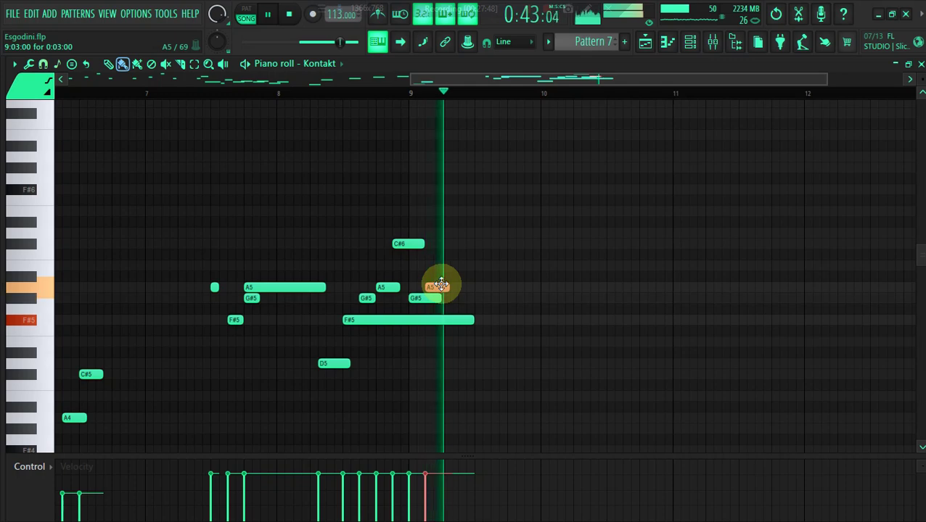
left_click(233, 97)
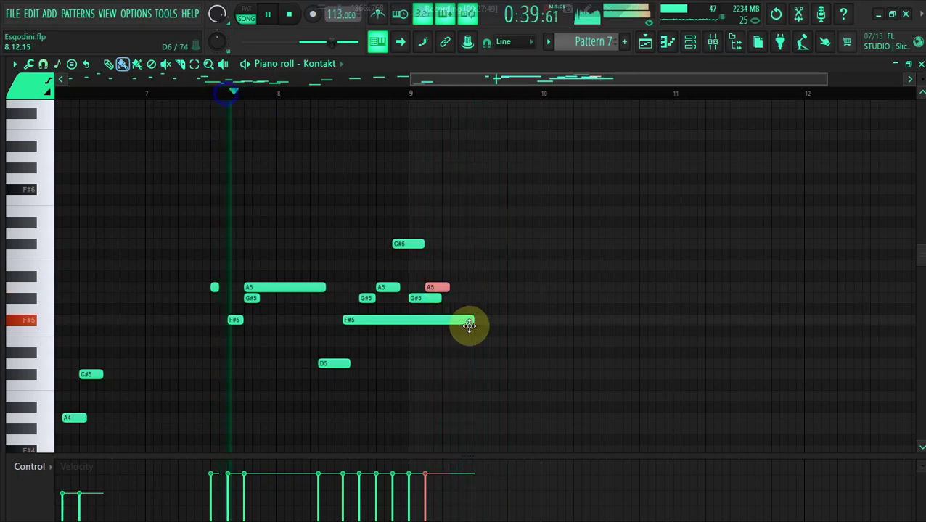
left_click(439, 288)
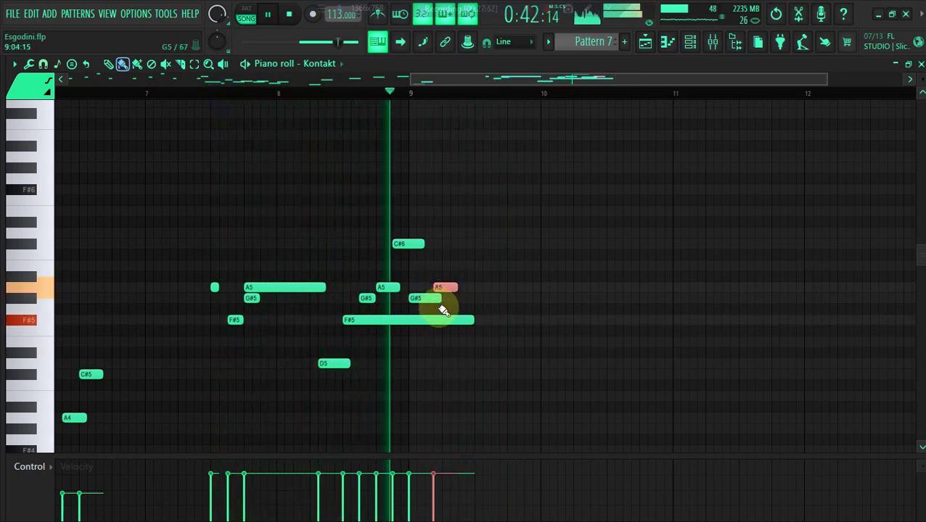
left_click(216, 93)
left_click_drag(561, 82, 595, 83)
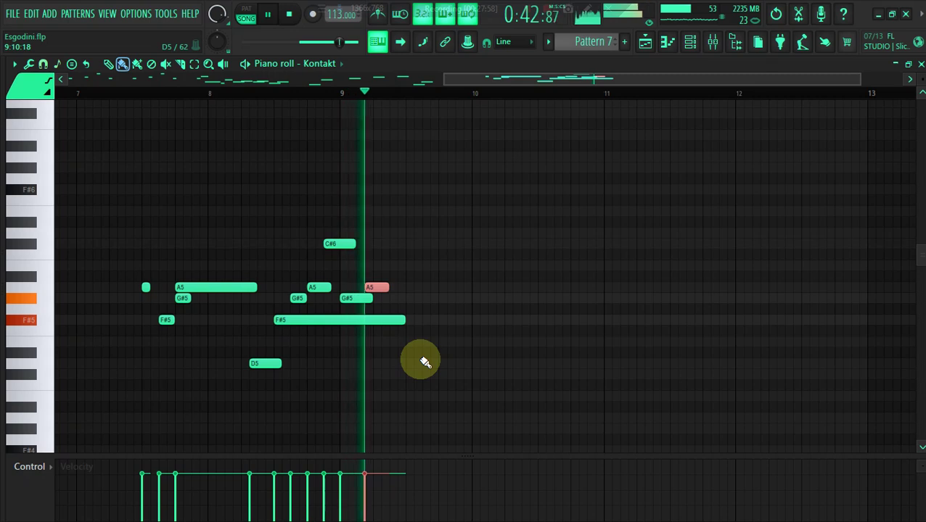
left_click(302, 94)
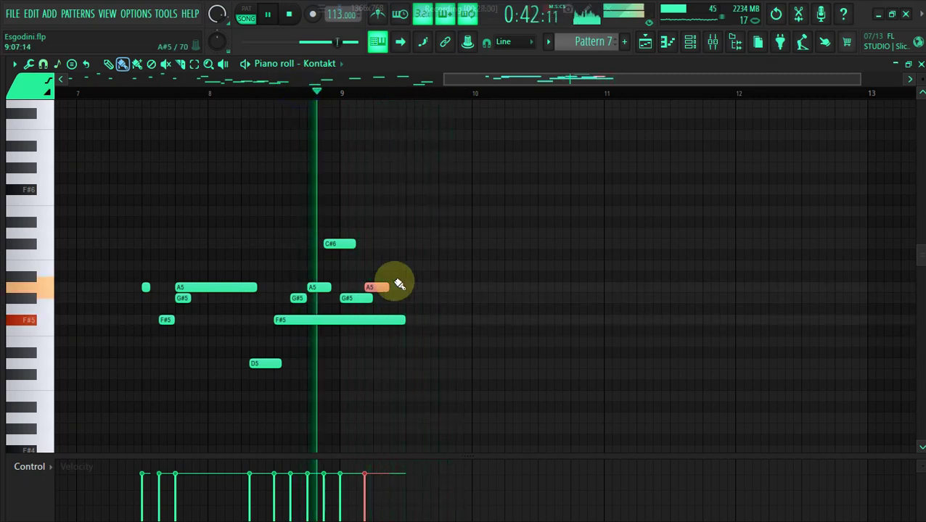
left_click(410, 288)
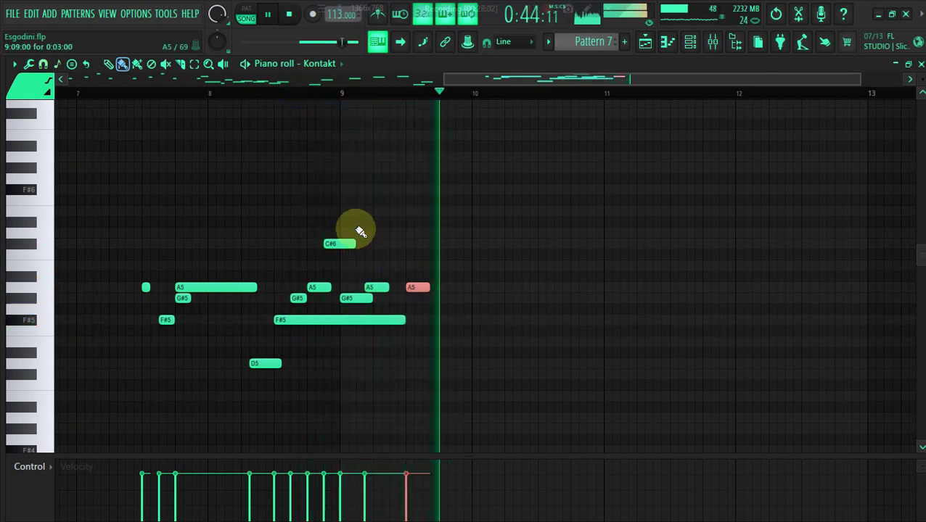
right_click(417, 287)
right_click(377, 287)
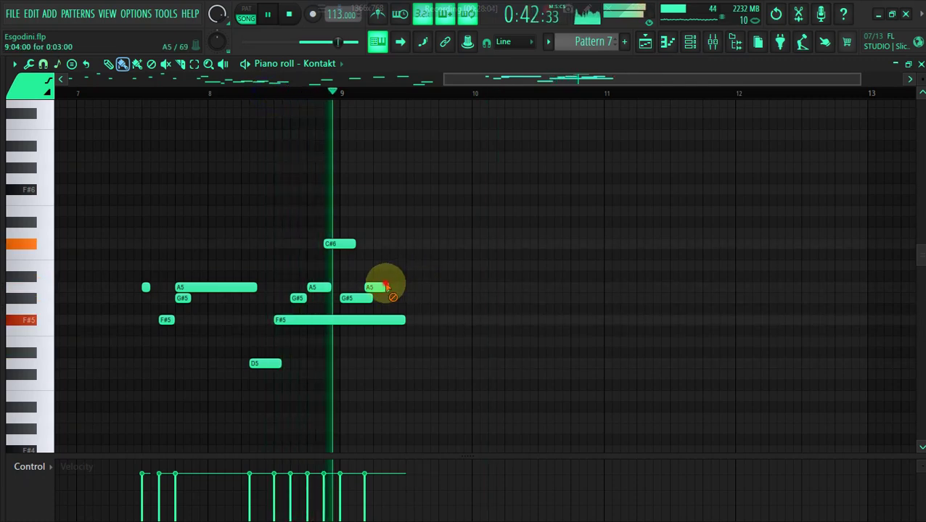
Step: Add two-step E5 notes every three steps from step 9 of bar 9 to step 8 of bar 10, playing the phrase
left_click(410, 342)
left_click(262, 94)
left_click_drag(428, 343, 416, 344)
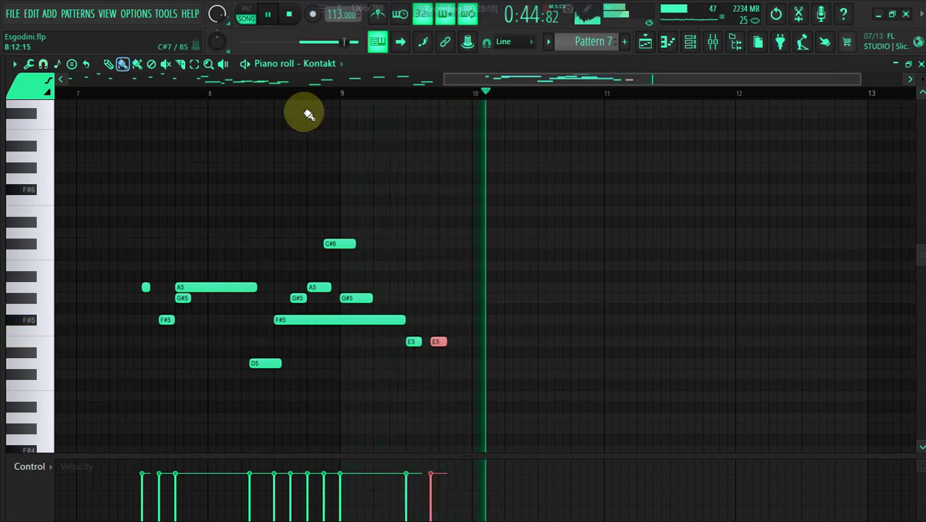
left_click(287, 93)
left_click(460, 341)
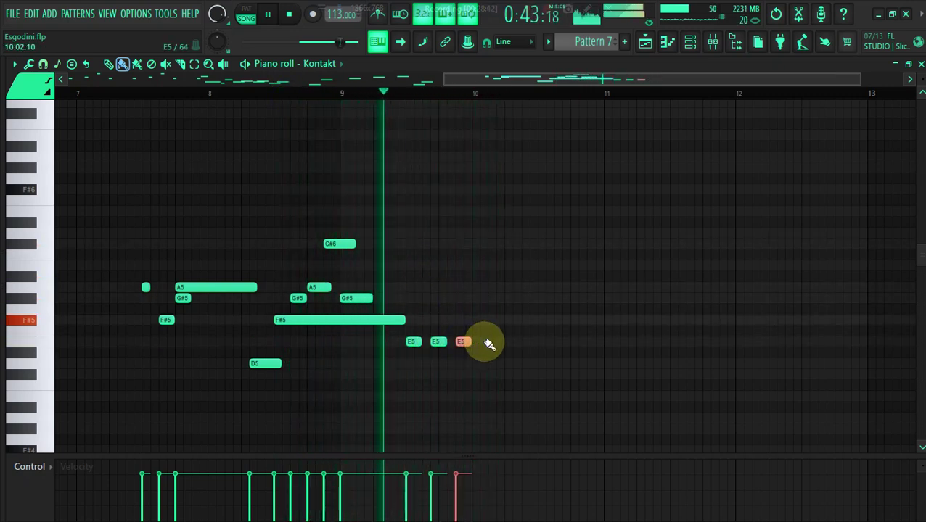
left_click(488, 342)
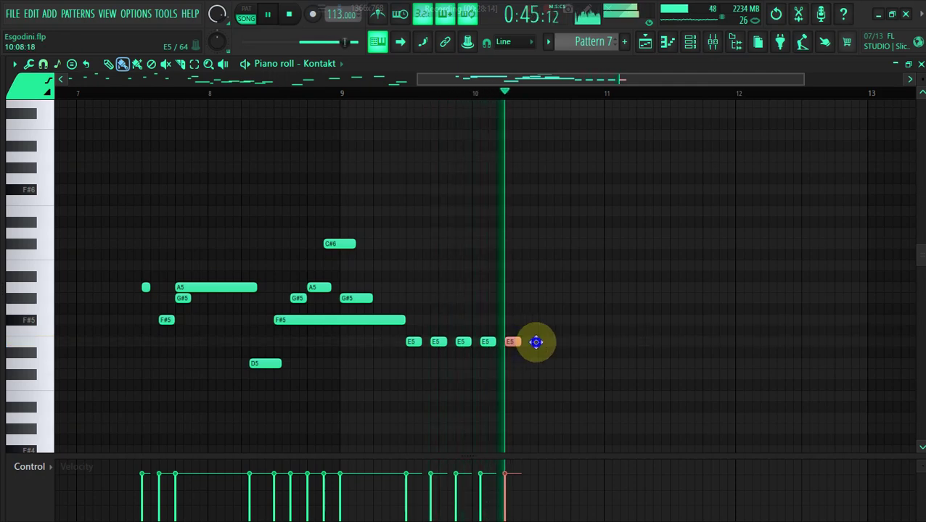
left_click(296, 94)
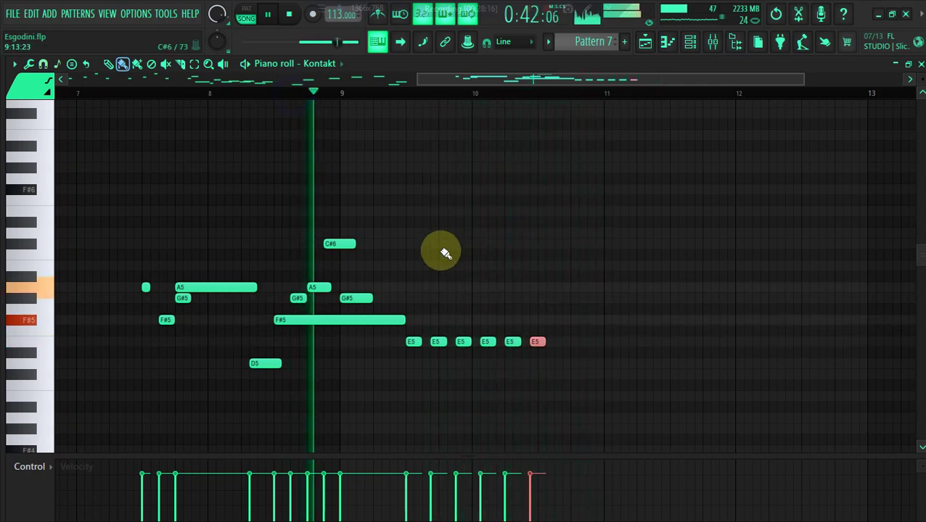
Step: Add two-step notes in bar 9, C#6 at step 10, A5 at step 12 and B5 at step 16, and play the phrase
left_click(435, 289)
left_click(466, 268)
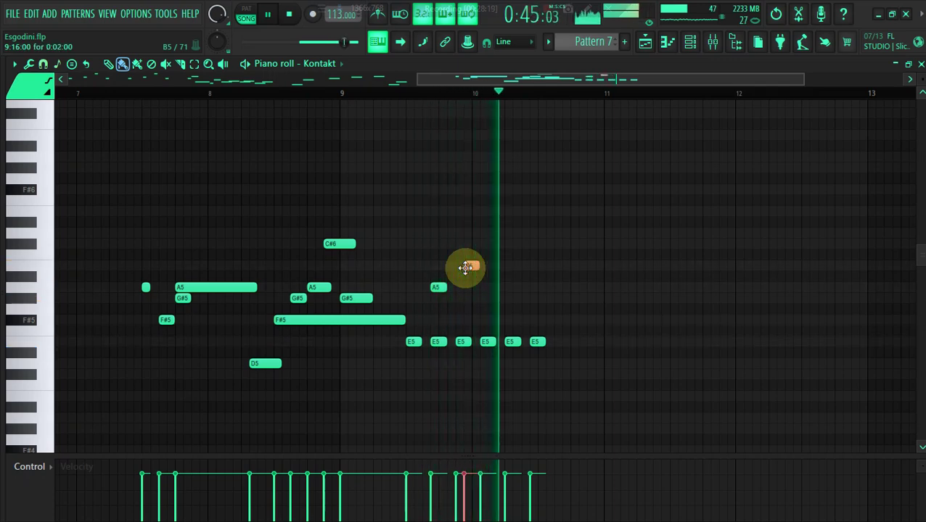
left_click(300, 94)
left_click(421, 244)
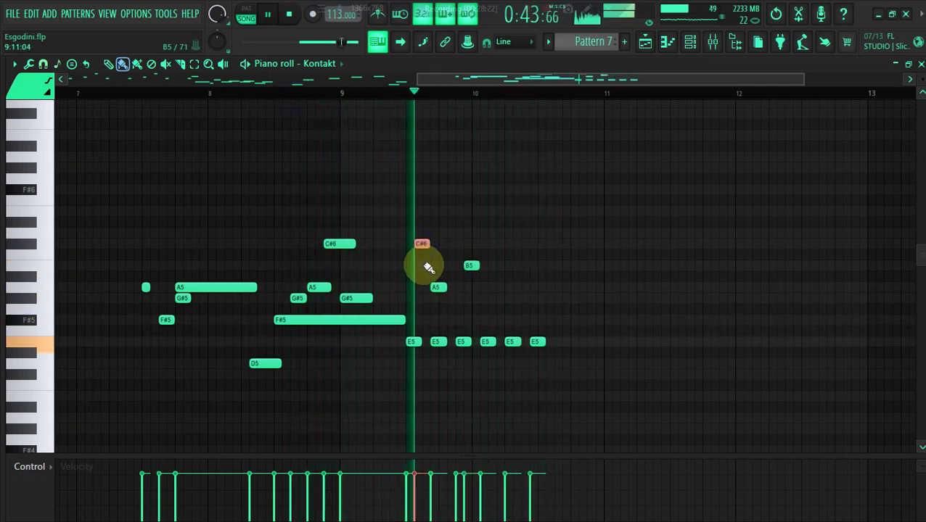
left_click(319, 93)
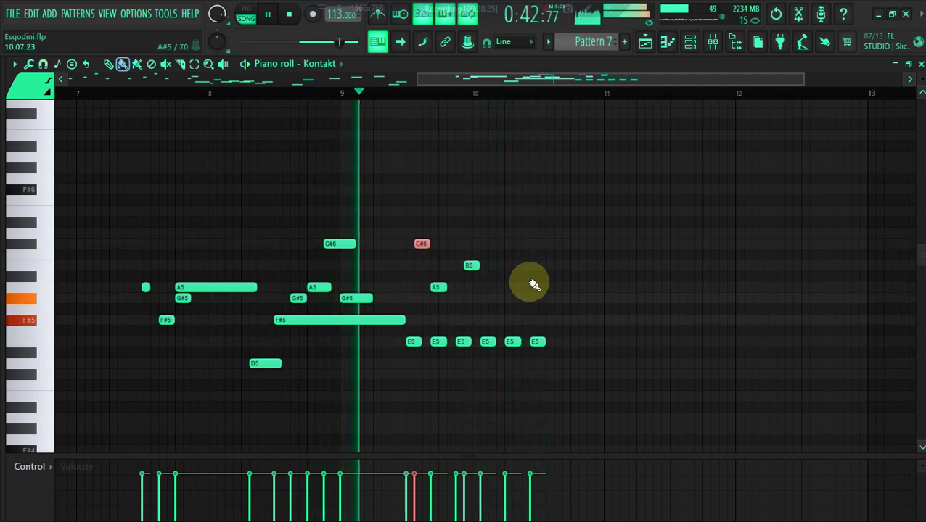
Step: Try a D6 at step 3, a G#5 at step 4 and a B5 at step 7 of bar 10, deleting each after playback
left_click(496, 233)
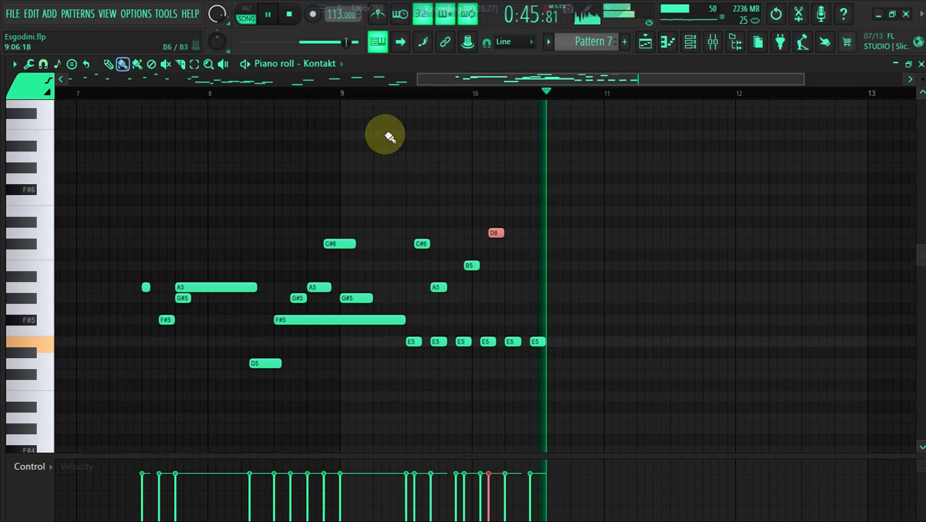
left_click(320, 94)
right_click(495, 232)
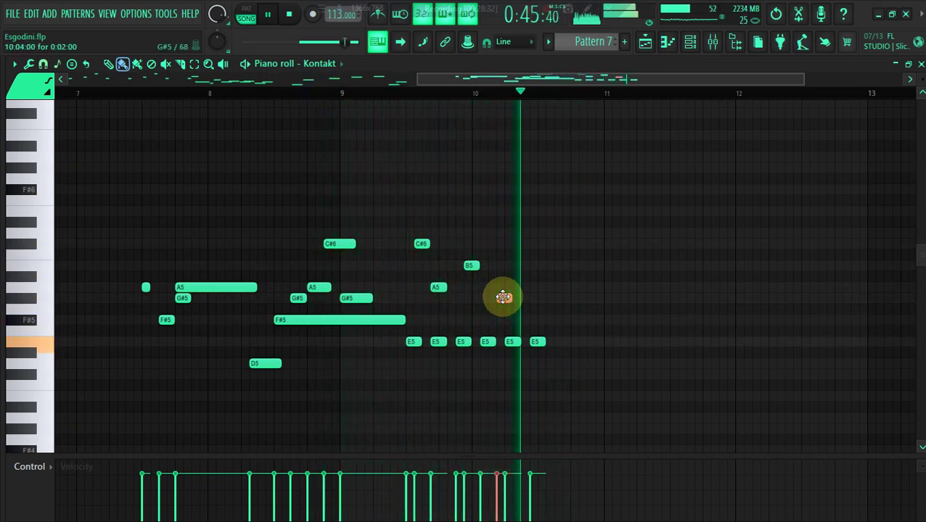
left_click(351, 92)
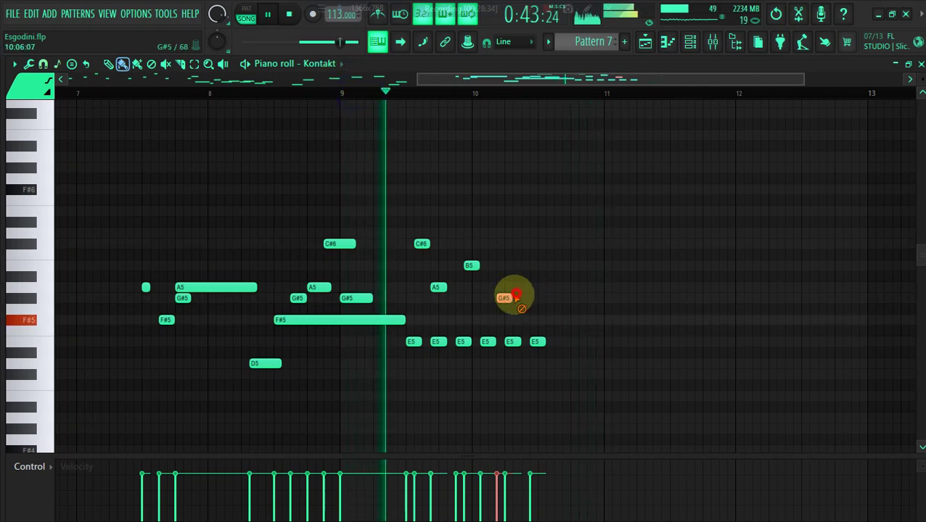
right_click(506, 298)
left_click(526, 267)
left_click(313, 91)
right_click(528, 268)
Step: Delete the three E5 notes at steps 2, 5 and 8 of bar 10 and play the phrase
right_click(539, 344)
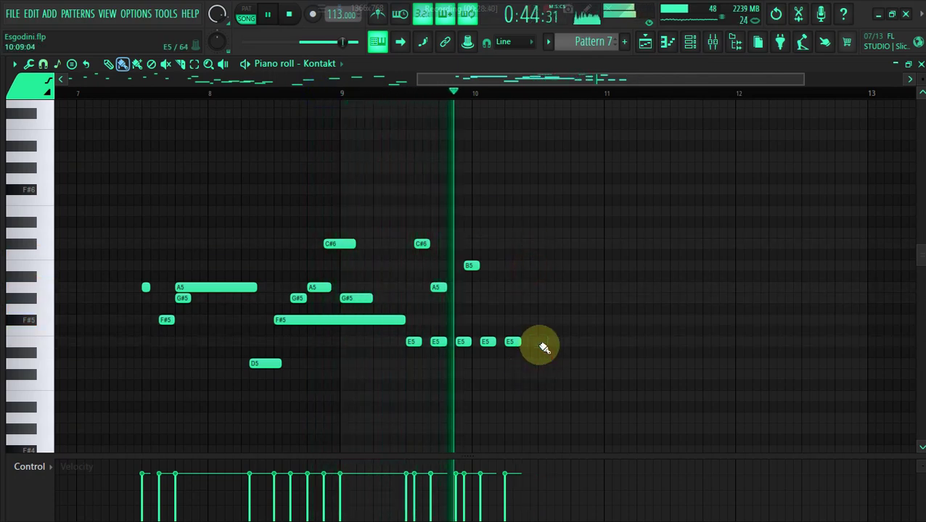
left_click(388, 93)
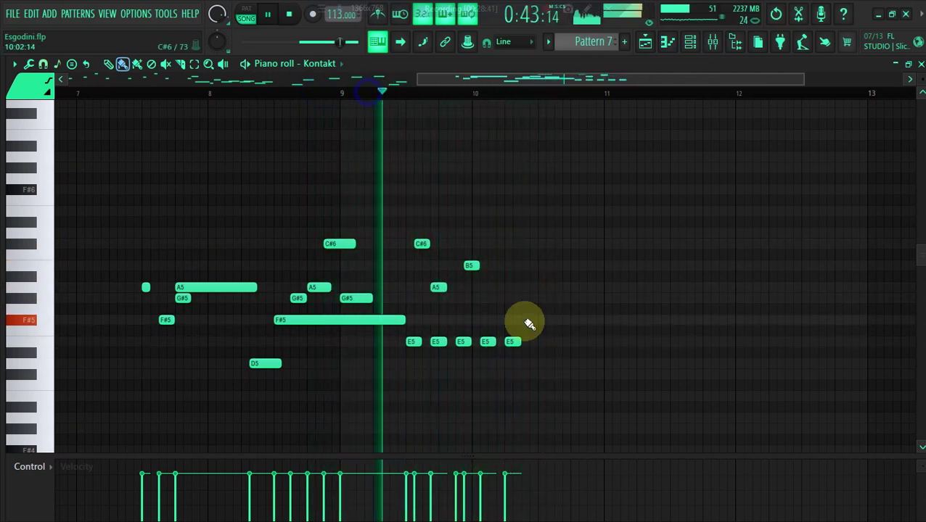
right_click(516, 342)
right_click(496, 342)
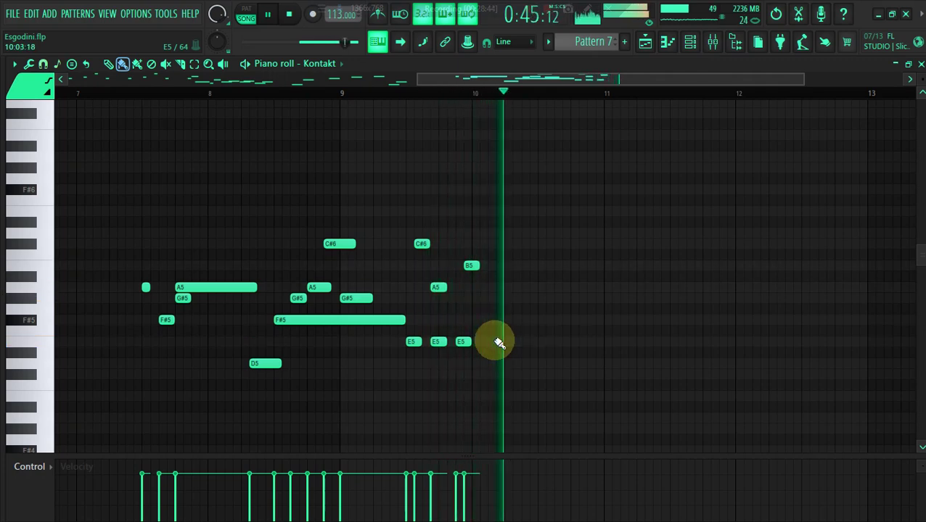
left_click(379, 85)
Step: Copy the six-note phrase starting at step 9 of bar 9 to step 5 of bar 10 and play it
left_click(193, 64)
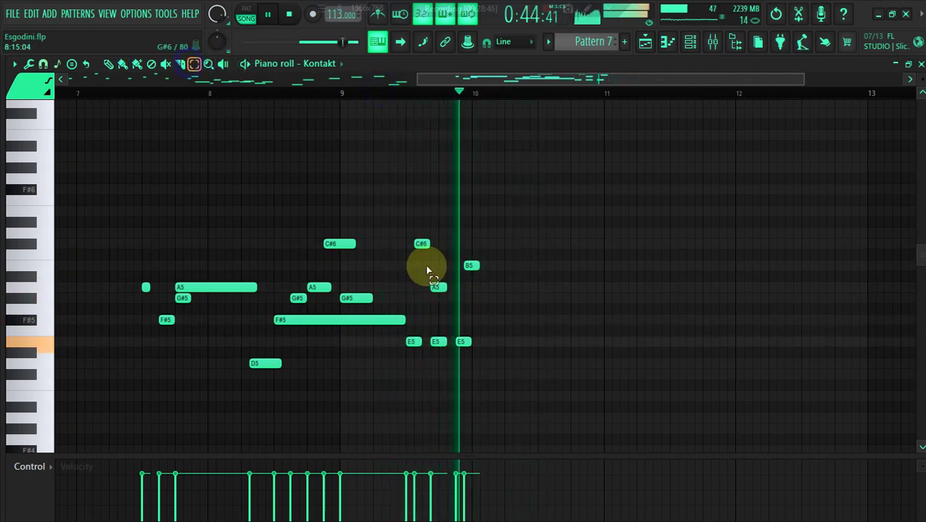
left_click_drag(421, 229, 519, 472)
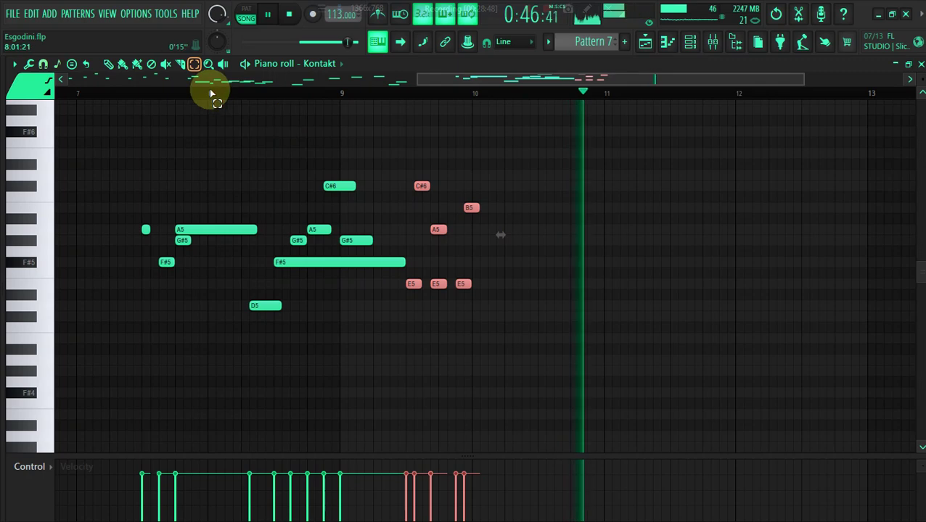
left_click(124, 64)
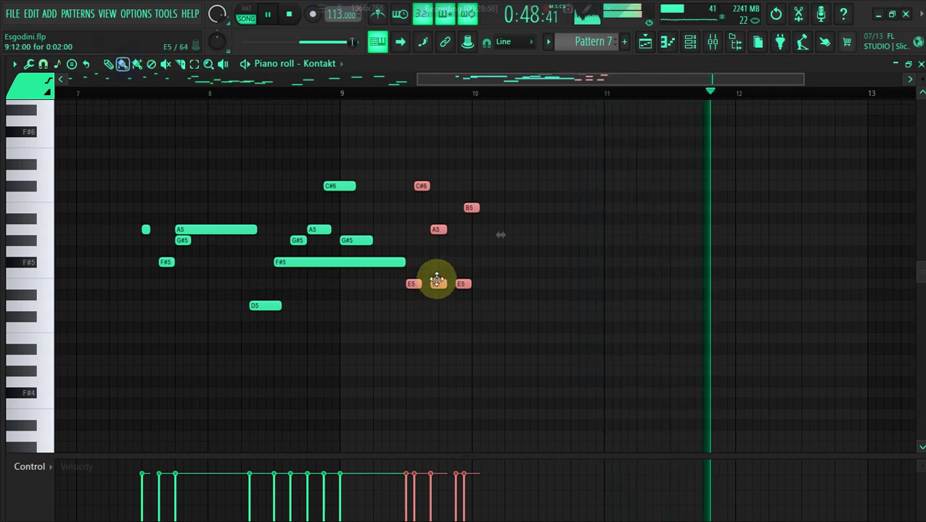
key("space")
left_click_drag(445, 284, 513, 283)
key("space")
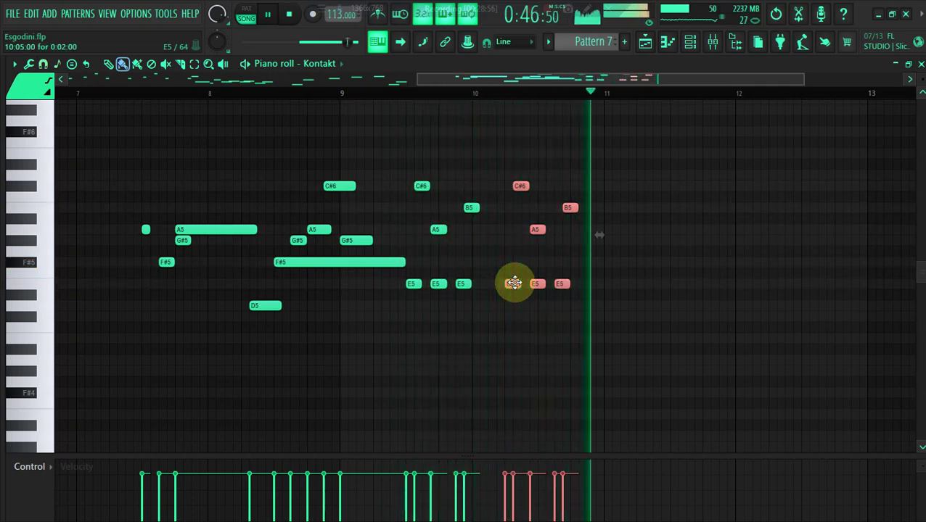
left_click(330, 83)
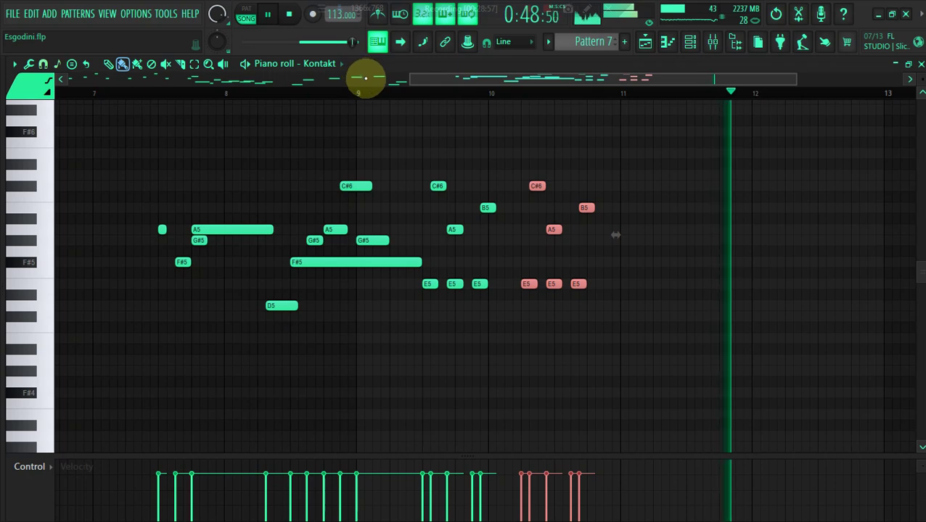
left_click(365, 77)
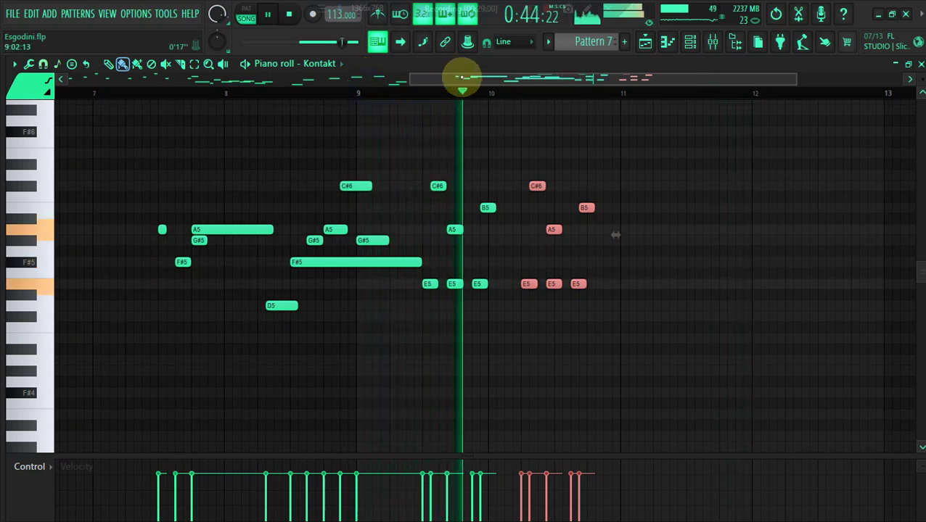
left_click_drag(460, 77, 482, 78)
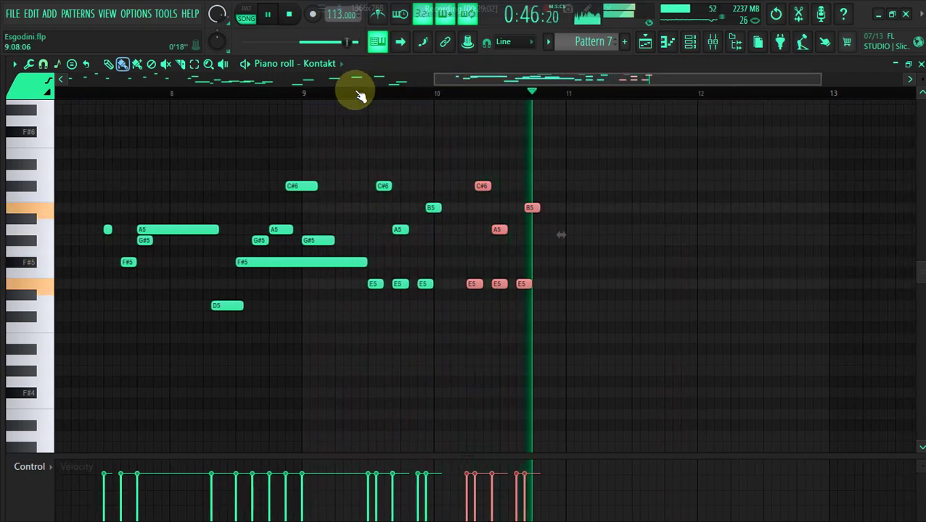
Step: Replay the phrase, try another copy of it starting at step 16 of bar 10, and delete that copy
left_click(332, 90)
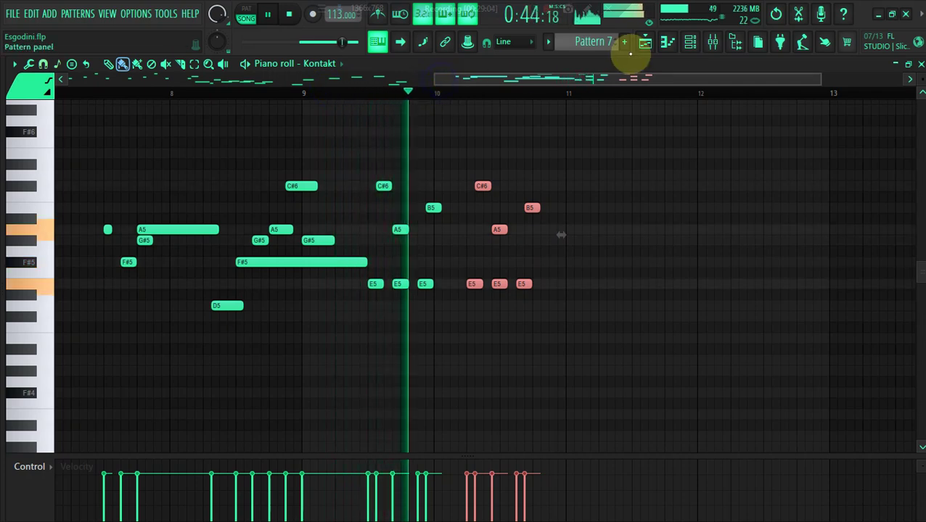
left_click_drag(523, 285, 611, 285)
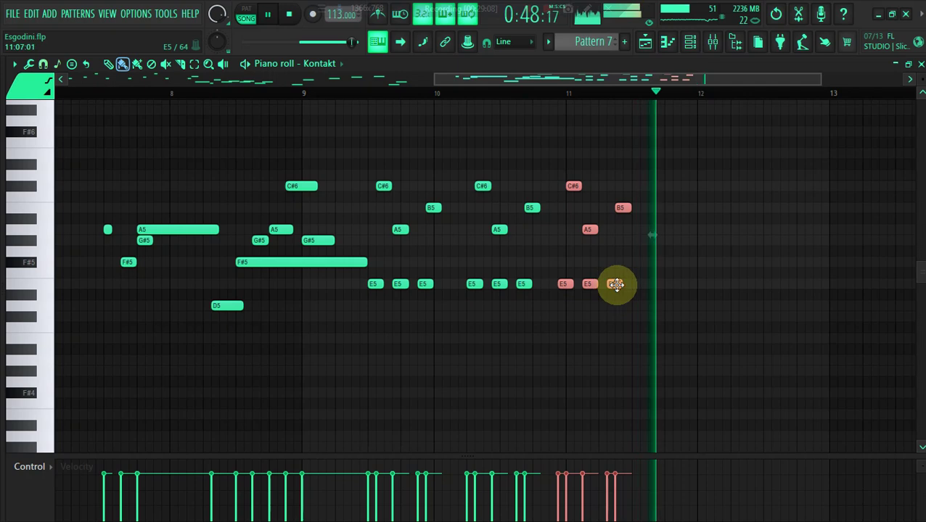
key("Delete")
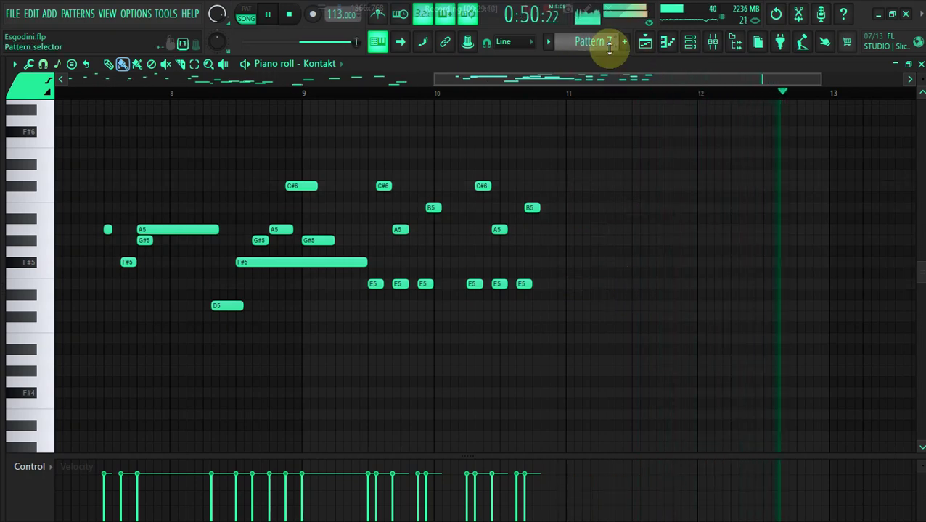
Step: Open the playlist, set the playback range to the whole arrangement in bars 1 to 24, and clear the clip selection
left_click(643, 43)
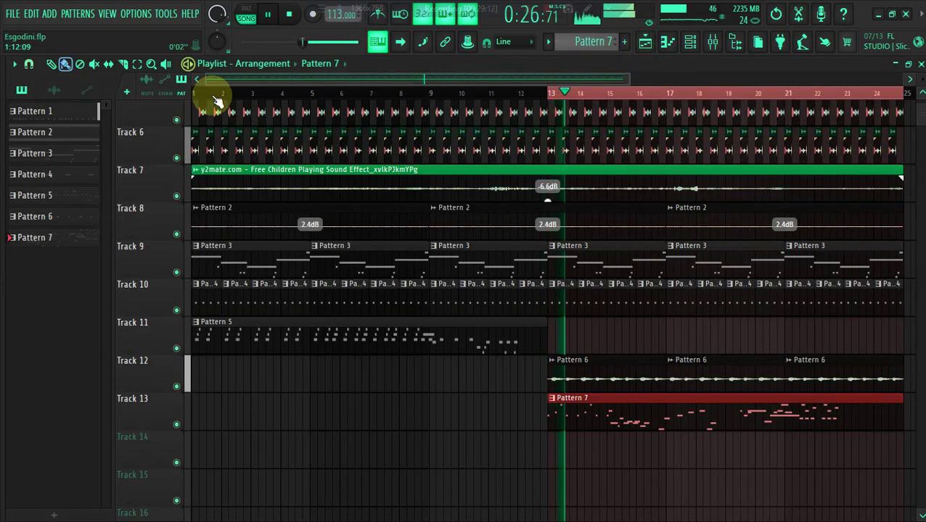
key("ctrl+a")
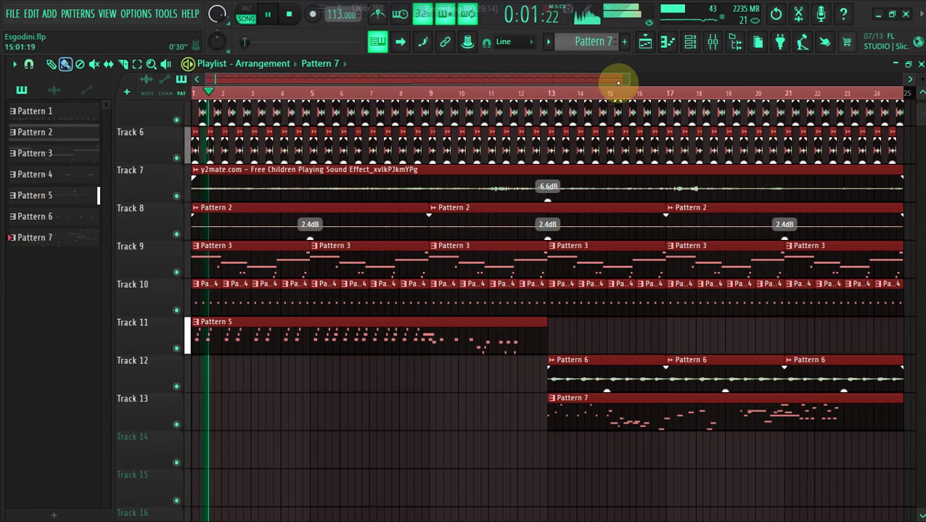
left_click_drag(631, 79, 719, 80)
left_click(578, 486)
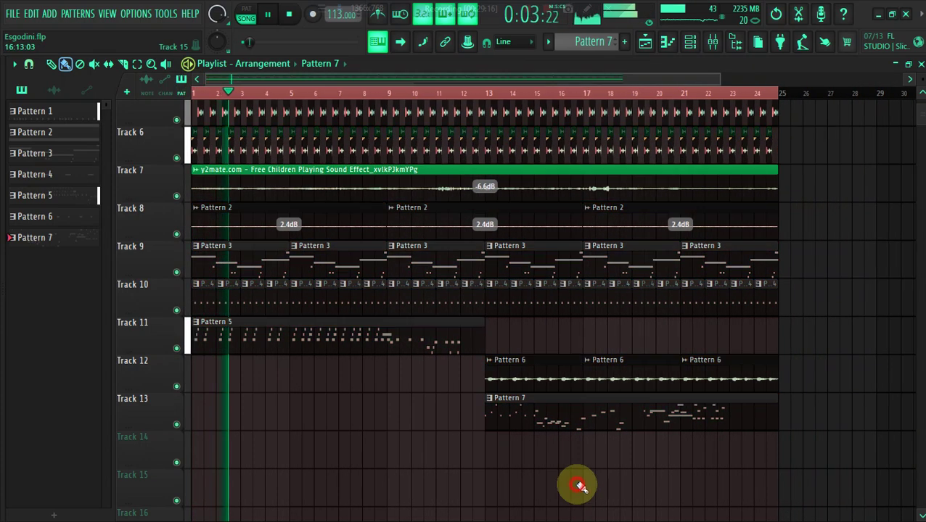
Step: Place four-bar Pattern 5 clips on Track 11 at bars 13, 17 and 21, and delete the Pattern 7 clip from Track 13
left_click(499, 338)
mouse_move(777, 325)
left_mouse_down()
mouse_move(584, 318)
mouse_move(587, 335)
mouse_move(680, 328)
left_mouse_up()
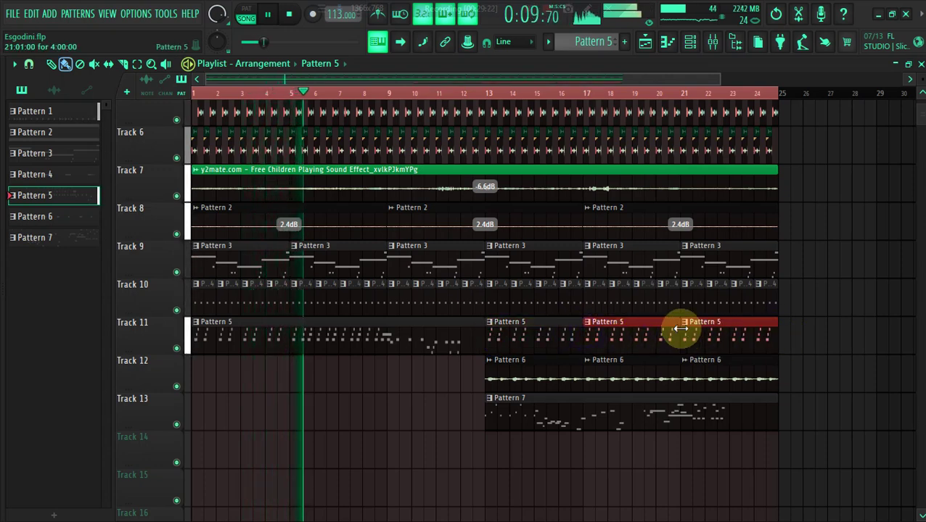
right_click(501, 411)
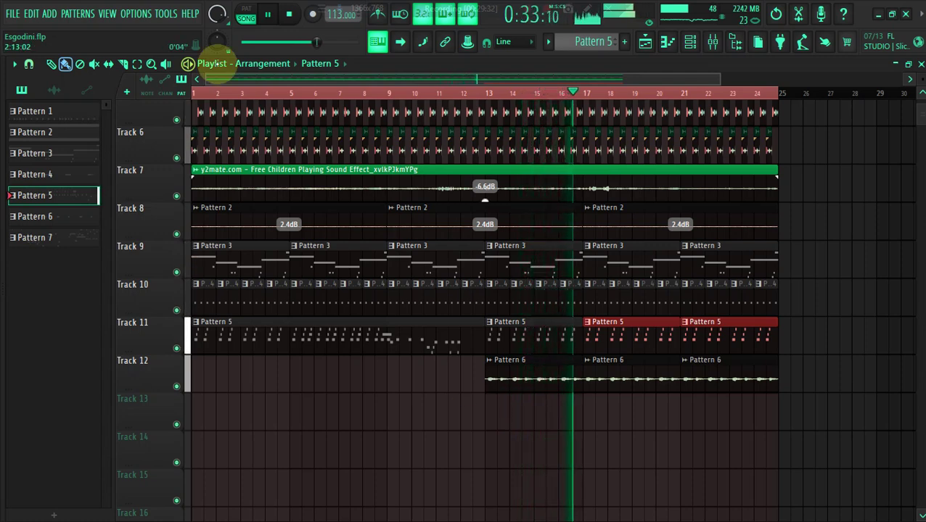
Step: Place a Pattern 7 clip on Track 13 starting at bar 13
left_click_drag(259, 82, 445, 99)
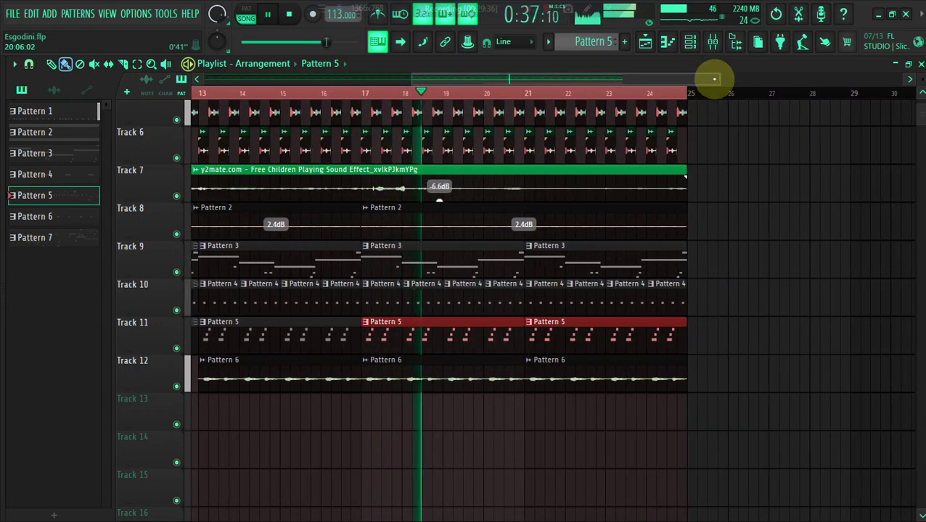
left_click_drag(719, 79, 619, 61)
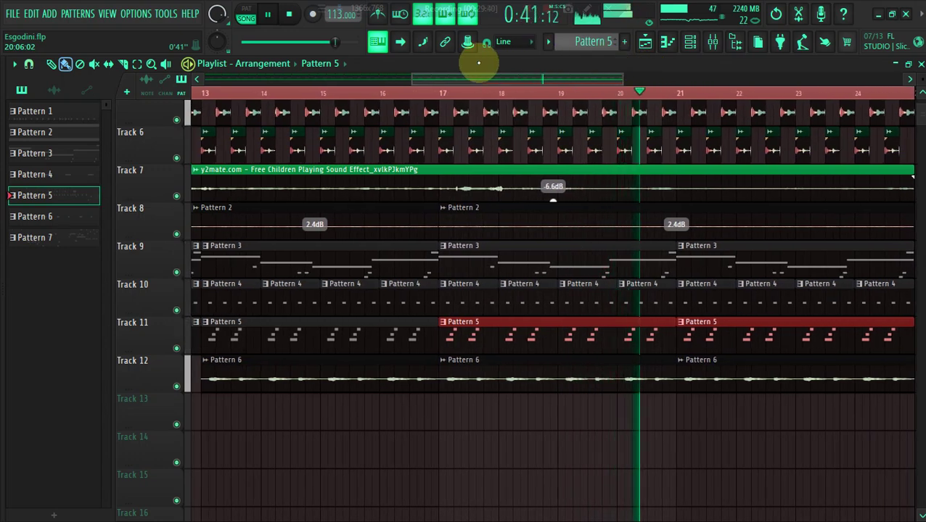
left_click_drag(412, 75, 408, 74)
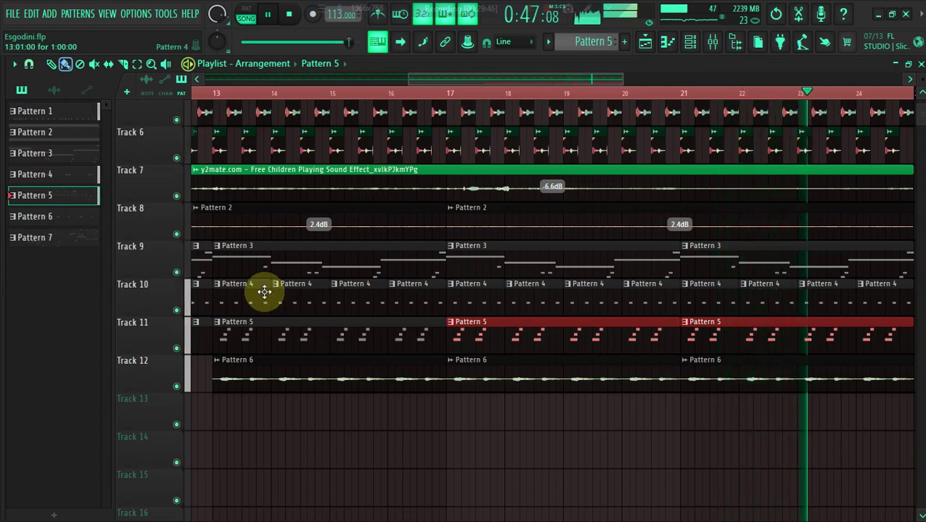
left_click(69, 233)
left_click(227, 419)
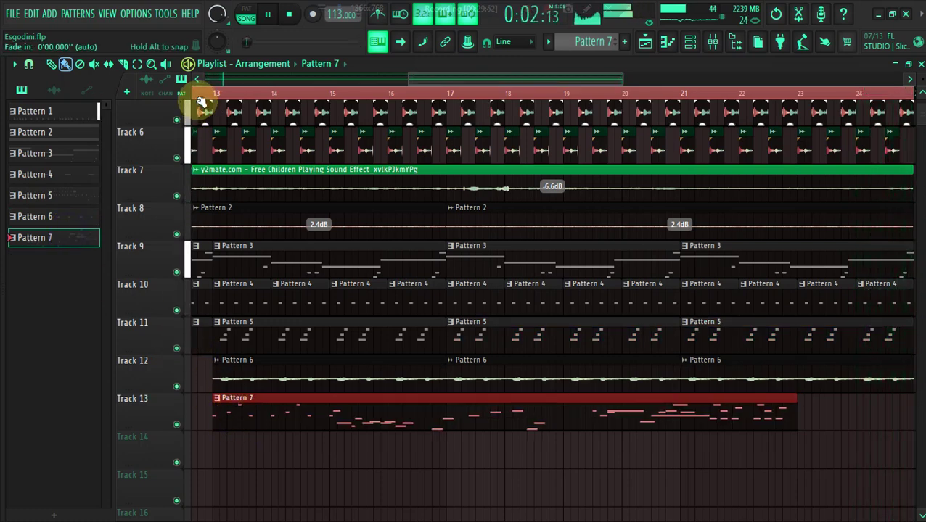
Step: Delete the Pattern 5 clips on Track 11 that start at bars 13, 17 and 21
right_click(243, 342)
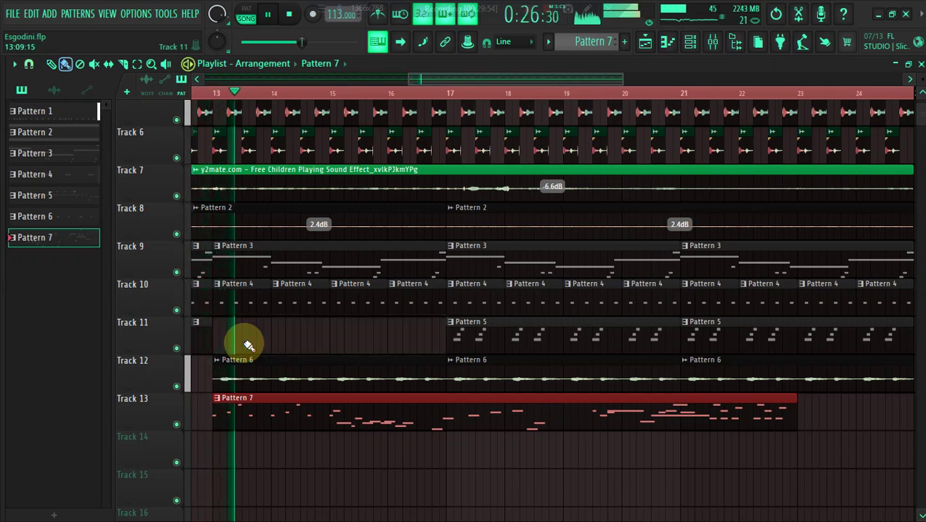
right_click(533, 342)
right_click(692, 337)
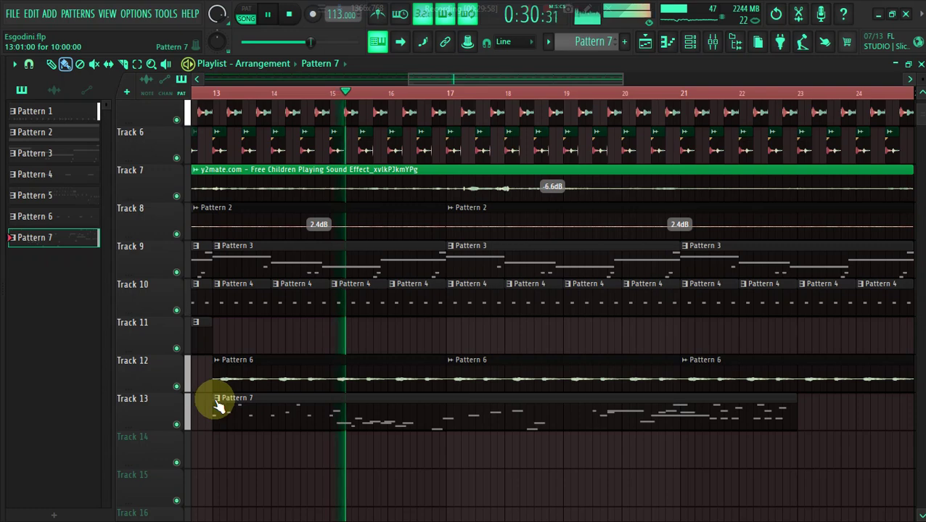
Step: Trim the first four bars off the Pattern 7 clip on Track 13 and move the remaining clip back to bar 13
left_click_drag(213, 397, 459, 413)
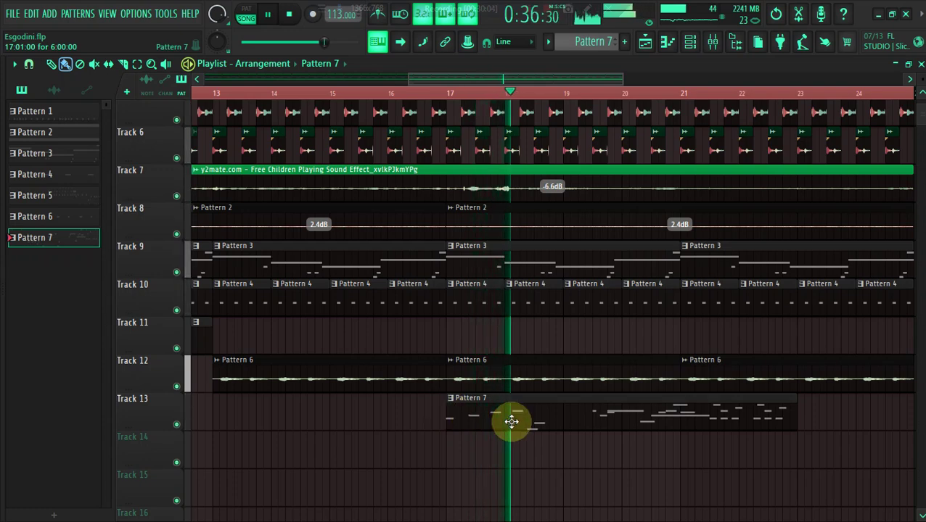
left_click_drag(506, 422, 272, 411)
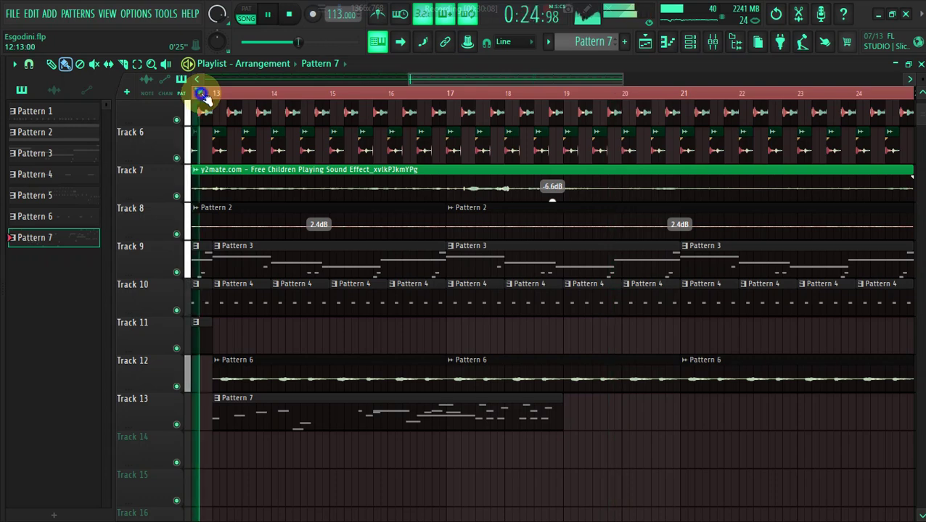
Step: Delete Pattern 7's Kontakt notes from bar 1 up to the last A4 before bar 5 in the piano roll
double_click(355, 401)
left_click_drag(428, 71, 86, 91)
left_click(63, 94)
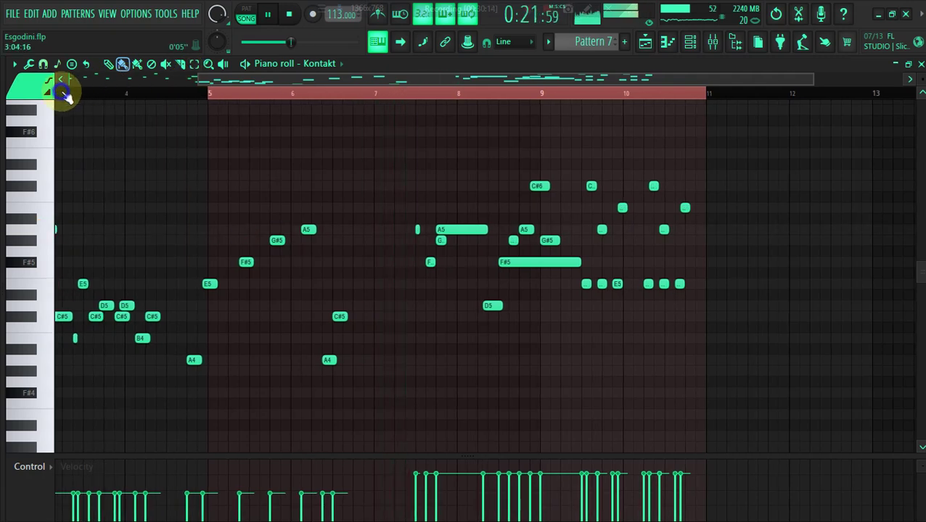
left_click_drag(199, 80, 117, 66)
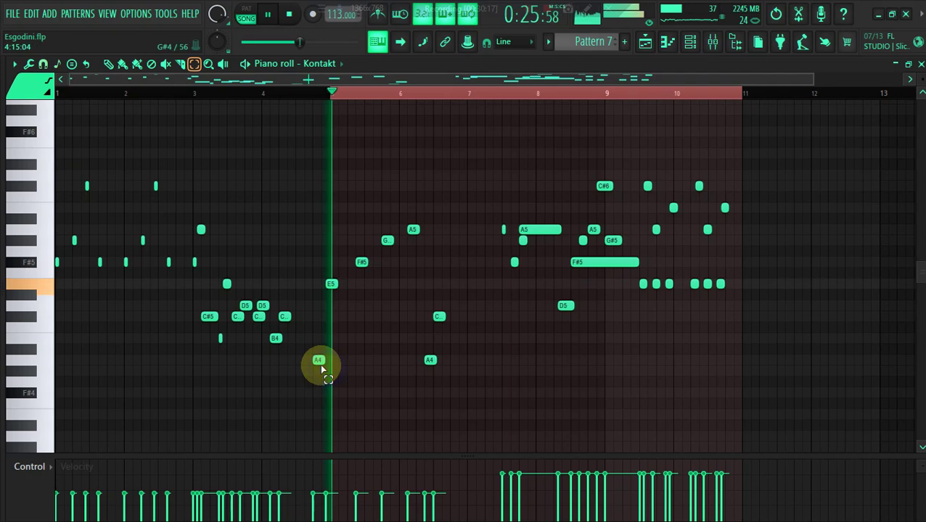
left_click_drag(320, 365, 38, 175)
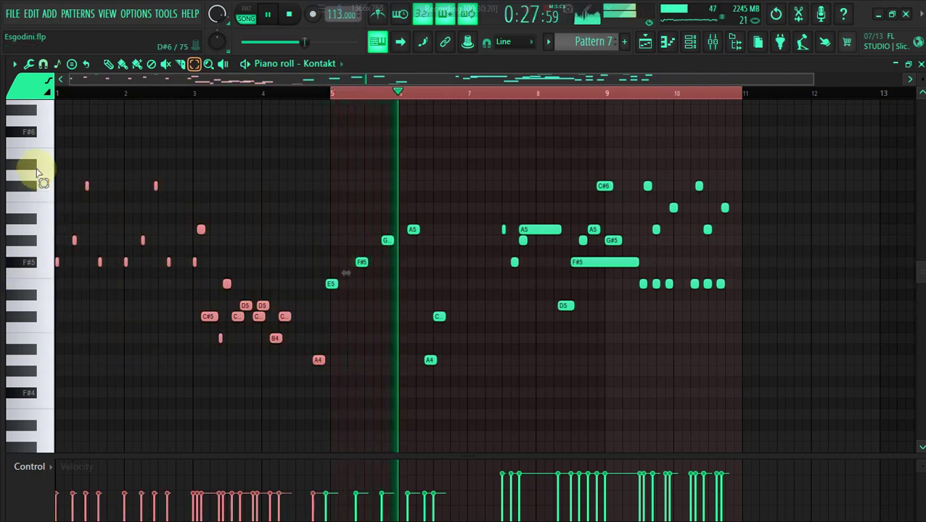
left_click_drag(296, 374, 4, 56)
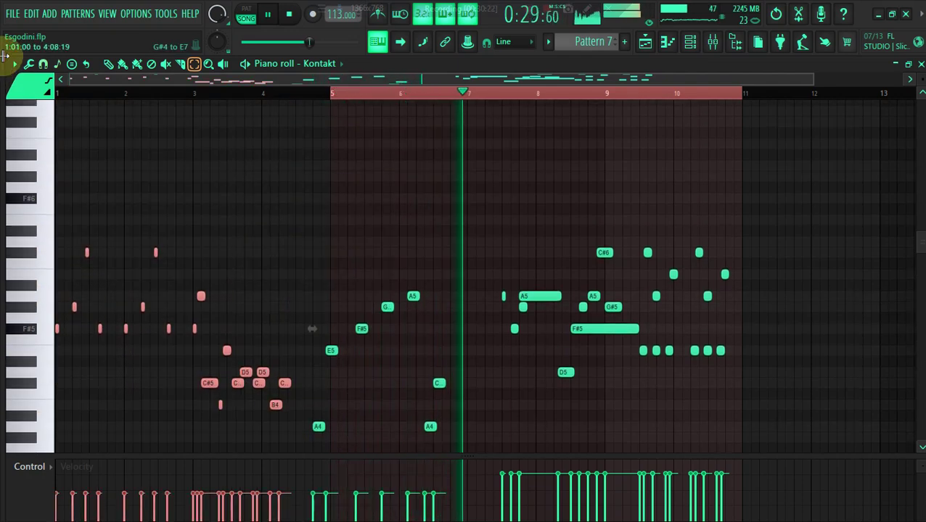
key("Delete")
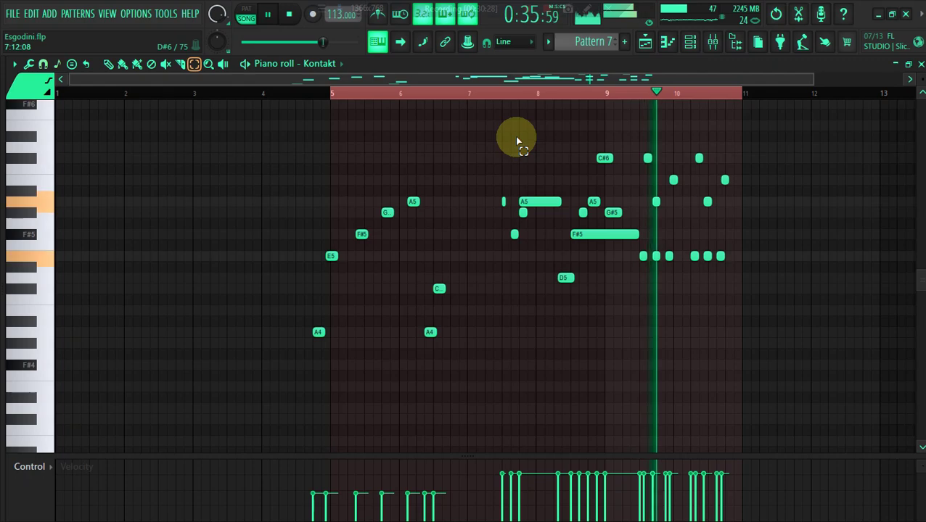
Step: In the playlist, shorten the Pattern 7 clip on Track 13 to two bars and place copies at bars 17 and 21
left_click(645, 43)
left_click(218, 92)
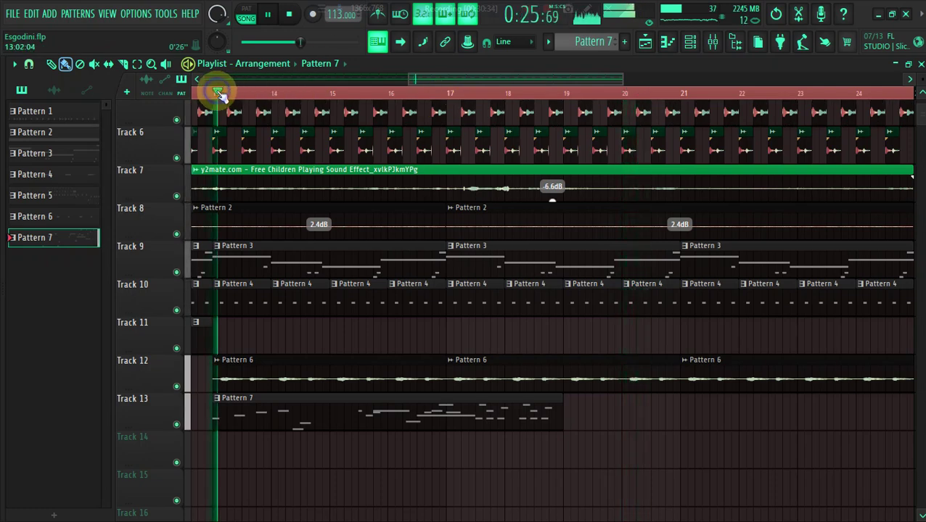
left_click_drag(563, 399, 310, 416)
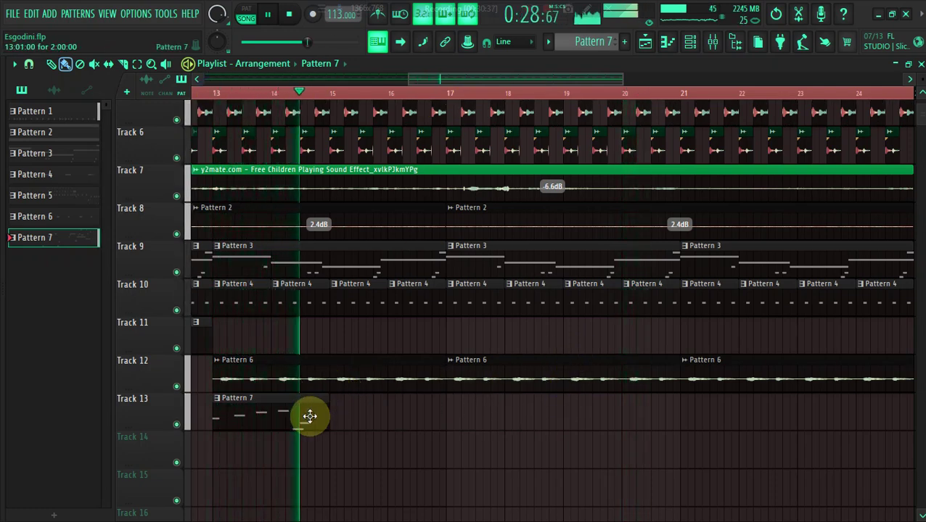
left_click(451, 422)
left_click(684, 418)
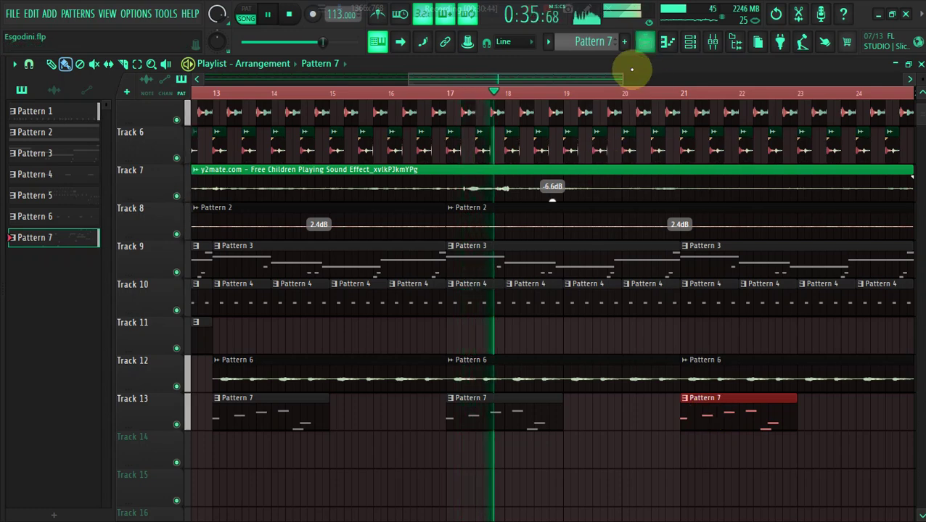
Step: Set the playback range to bars 13 to 24 and clear the clip selection
mouse_move(621, 77)
left_mouse_down()
mouse_move(634, 79)
mouse_move(620, 73)
left_mouse_up()
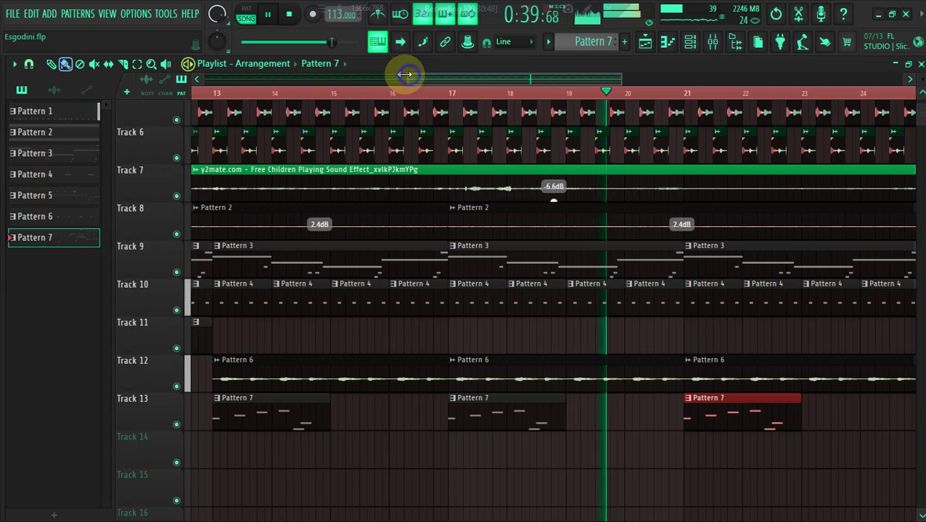
left_click_drag(406, 75, 401, 76)
left_click_drag(236, 91, 865, 117)
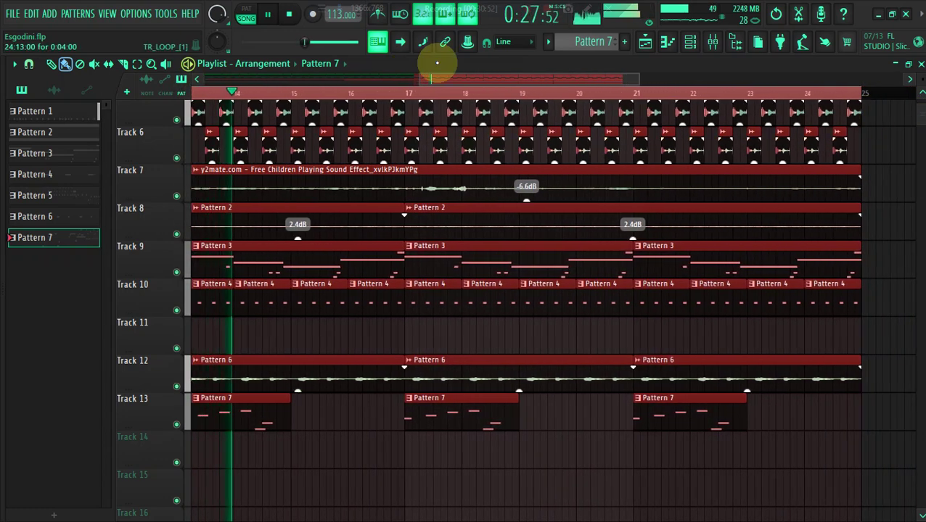
left_click_drag(418, 76, 405, 63)
left_click_drag(624, 79, 625, 79)
right_click(399, 460)
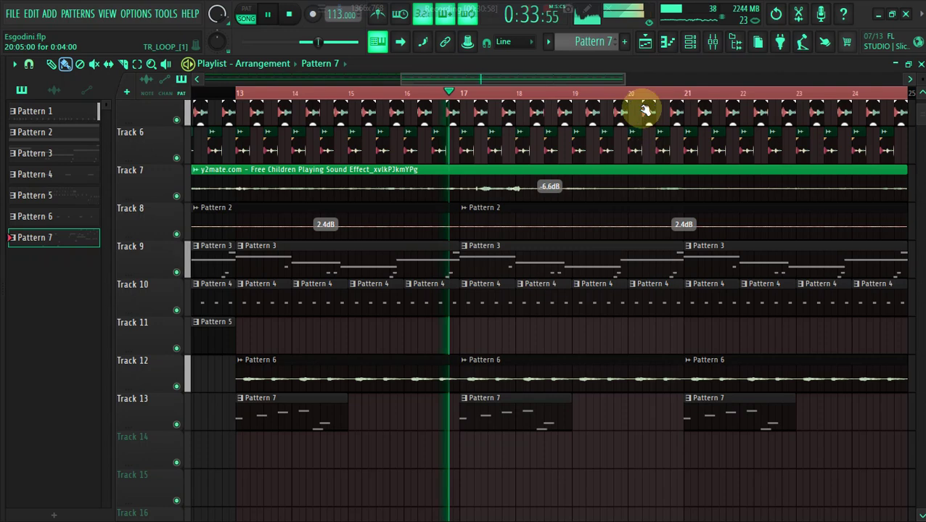
Step: Create Pattern 8 and place it on Track 14 as a 12-bar clip from bar 13 to the end of bar 24
left_click(624, 41)
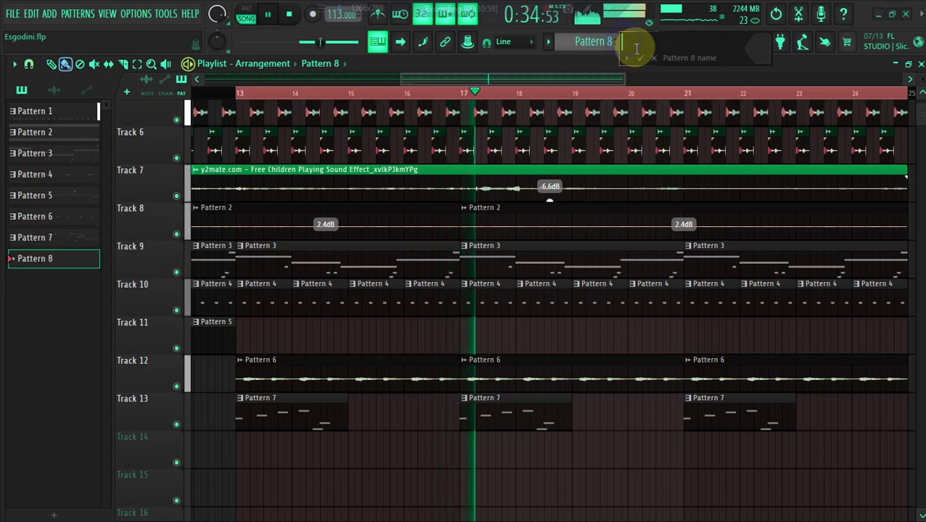
left_click(243, 459)
left_click_drag(300, 459, 900, 434)
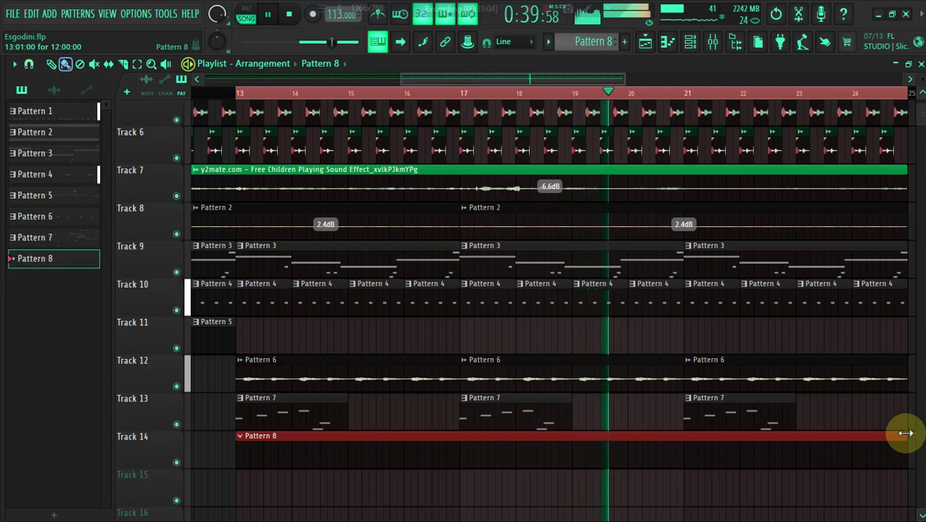
Step: Switch the Kontakt Sensual Sax instrument to its STAC articulation and return to the playlist
left_click(695, 43)
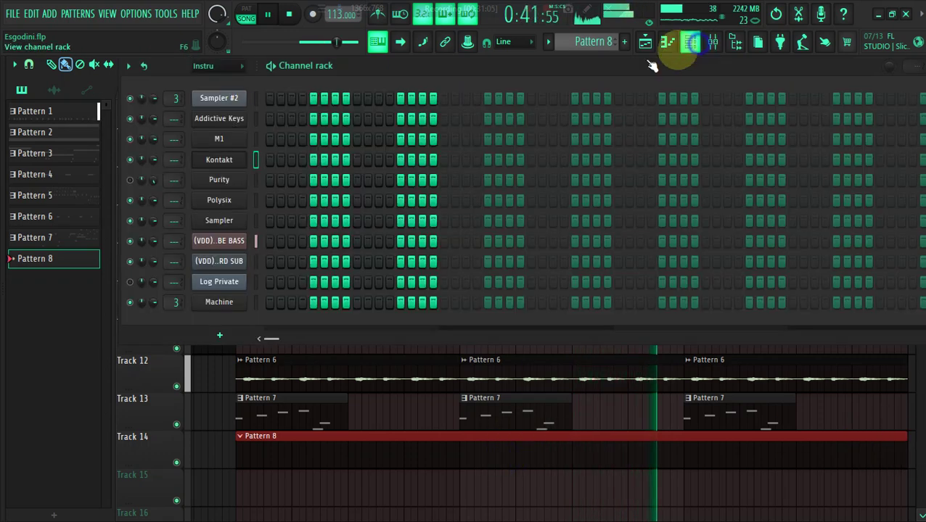
left_click(216, 158)
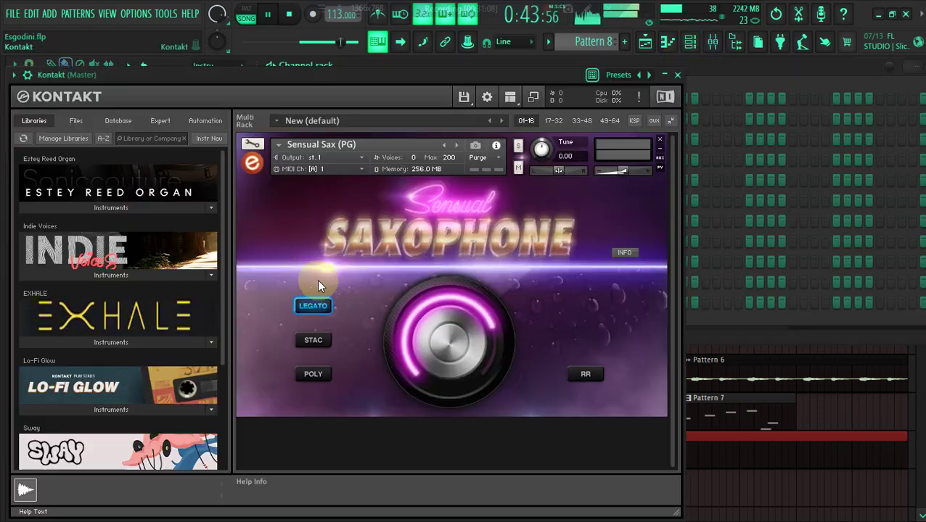
left_click(316, 339)
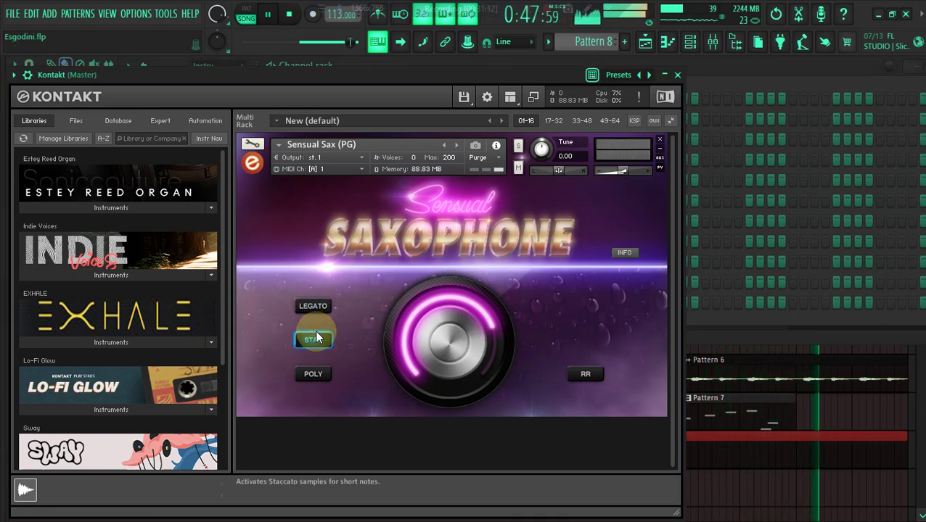
left_click(770, 361)
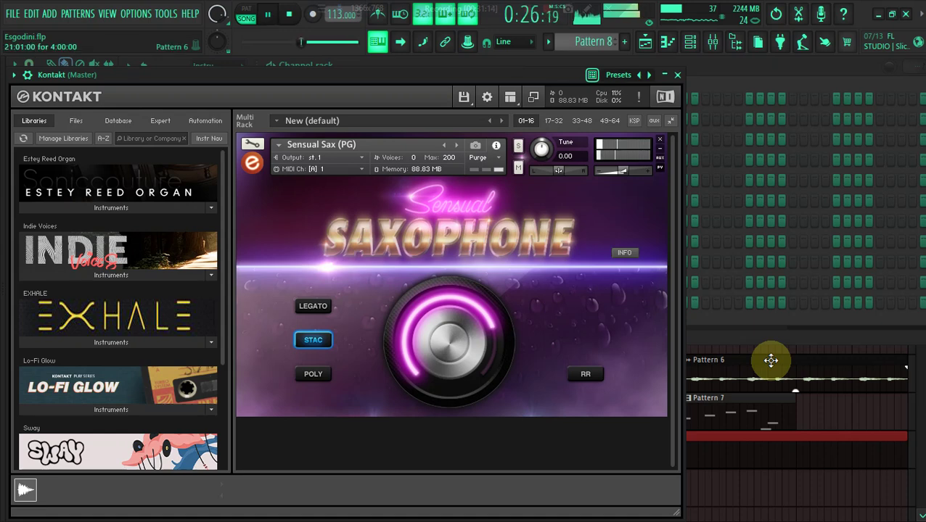
left_click(821, 405)
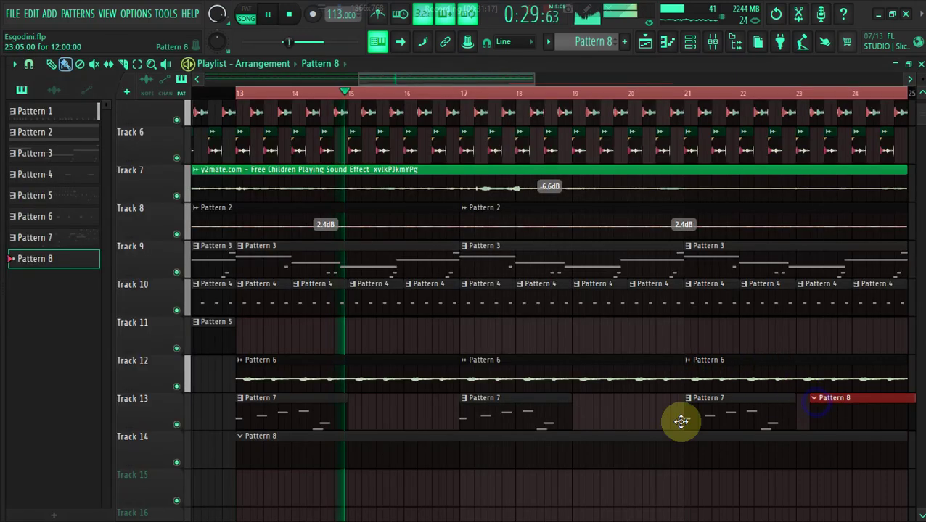
Step: Render Pattern 7 and replace its Track 13 clips with the audio, keeping the playlist in view
left_click(316, 413)
right_click(93, 252)
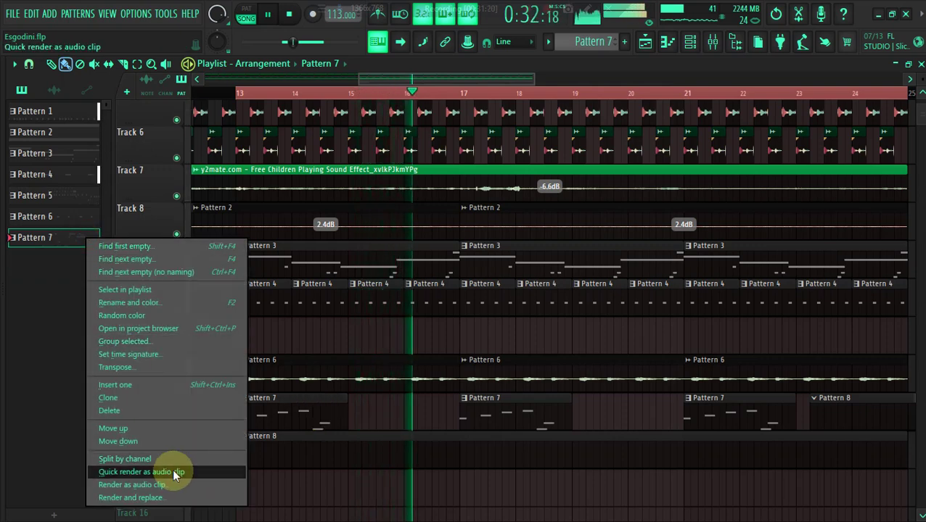
left_click(179, 496)
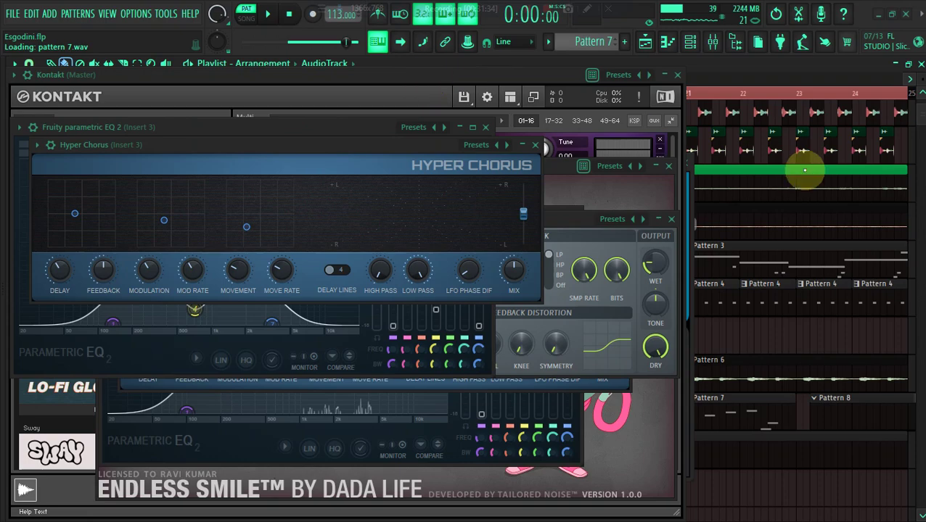
left_click(743, 62)
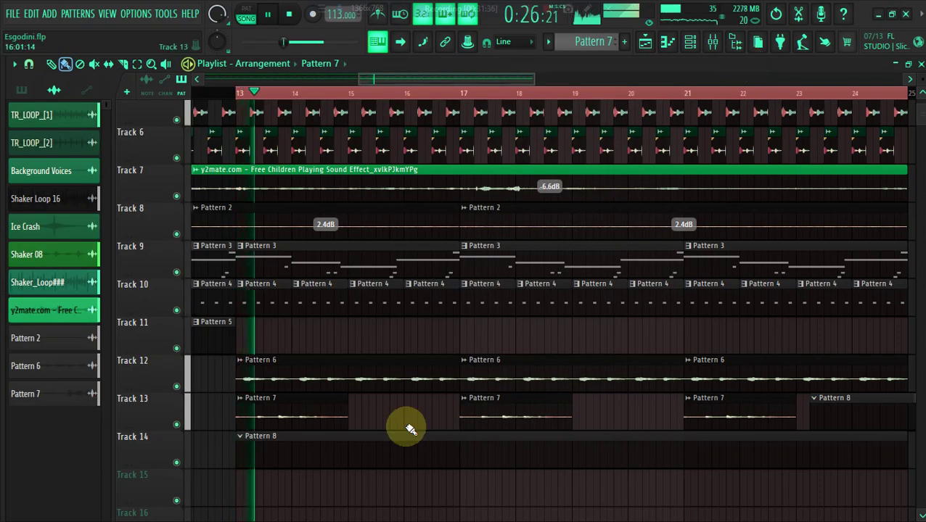
Step: View the audio clip settings of the rendered Pattern 7 clip at bar 13, then return to the playlist
double_click(308, 414)
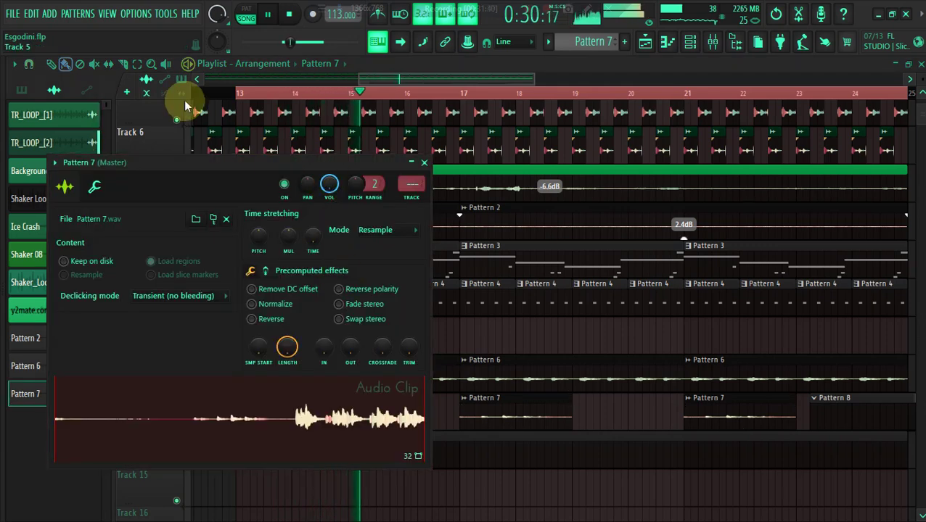
left_click(387, 76)
Step: Switch to the empty Pattern 8, try a one-bar clip of it on Track 15 at bar 13, and delete that clip
left_click(627, 46)
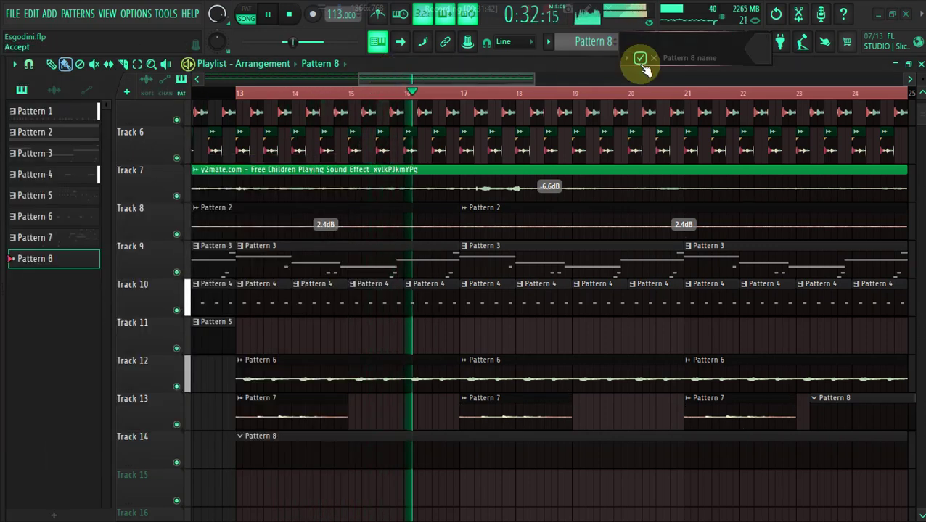
left_click(641, 64)
left_click(253, 492)
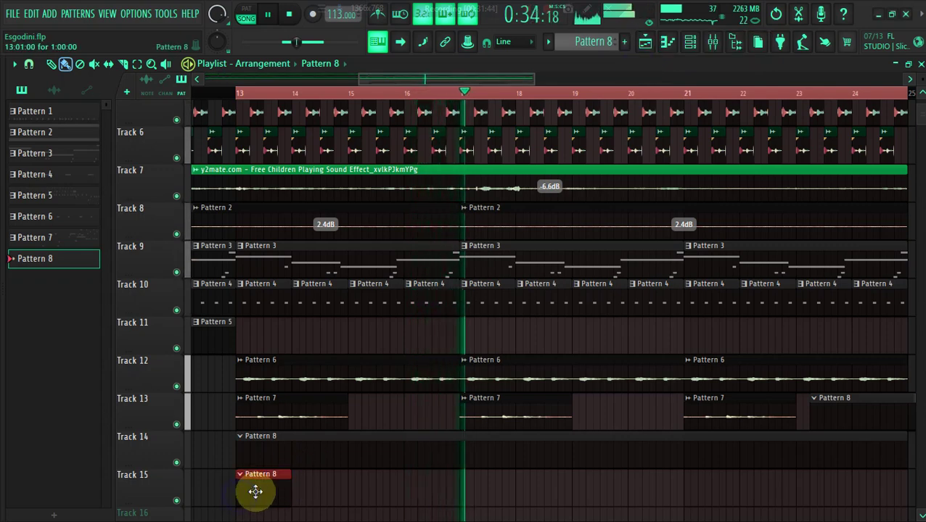
right_click(271, 491)
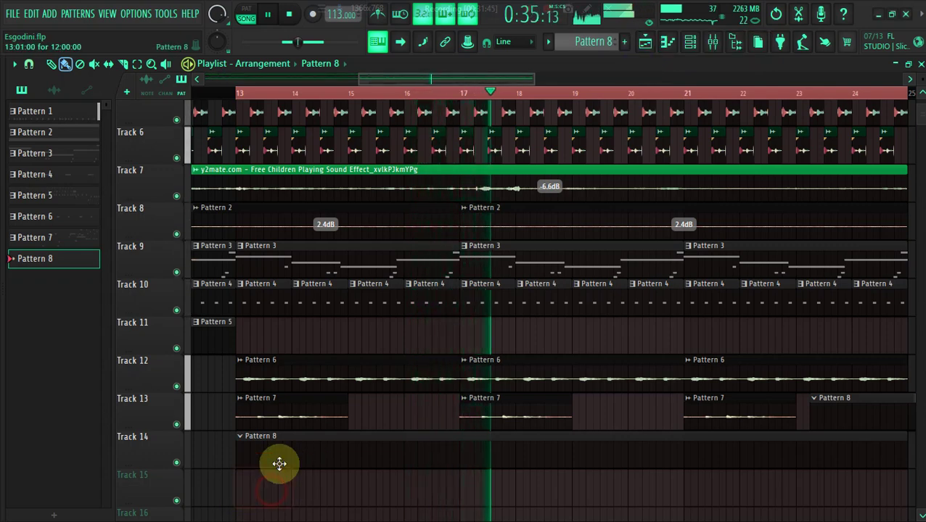
Step: View the channel rack for Pattern 8 and return to its clip on Track 14
left_click(693, 41)
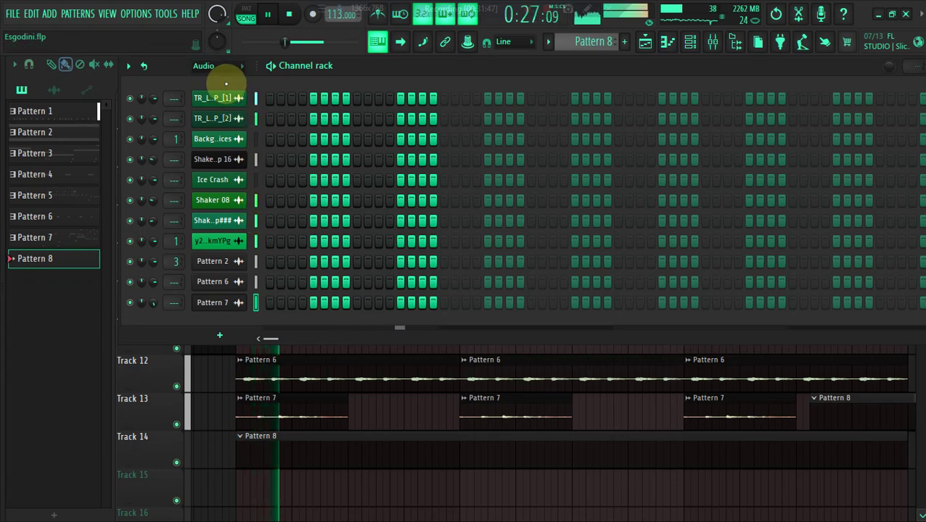
left_click(272, 454)
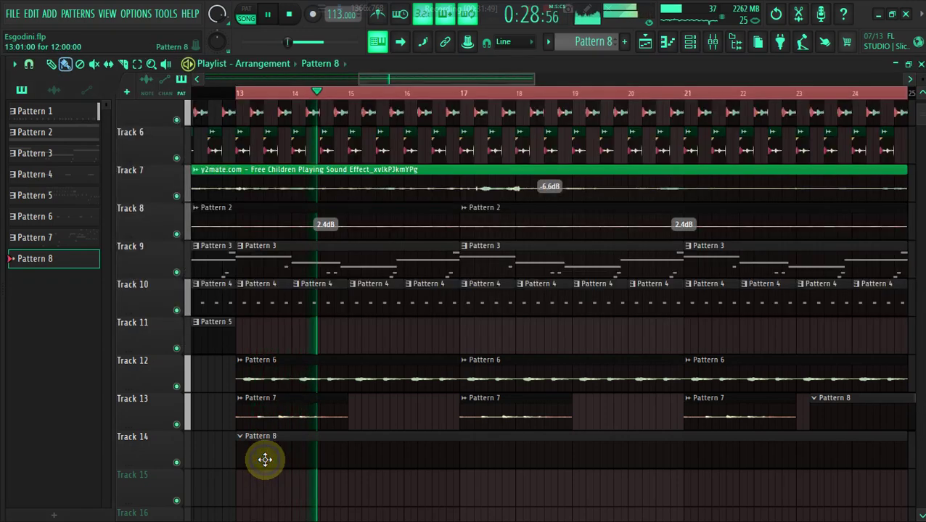
Step: Filter the channel rack to the Instru group and load the Modern Upright Sound Board piano in Addictive Keys
left_click(691, 42)
left_click(211, 65)
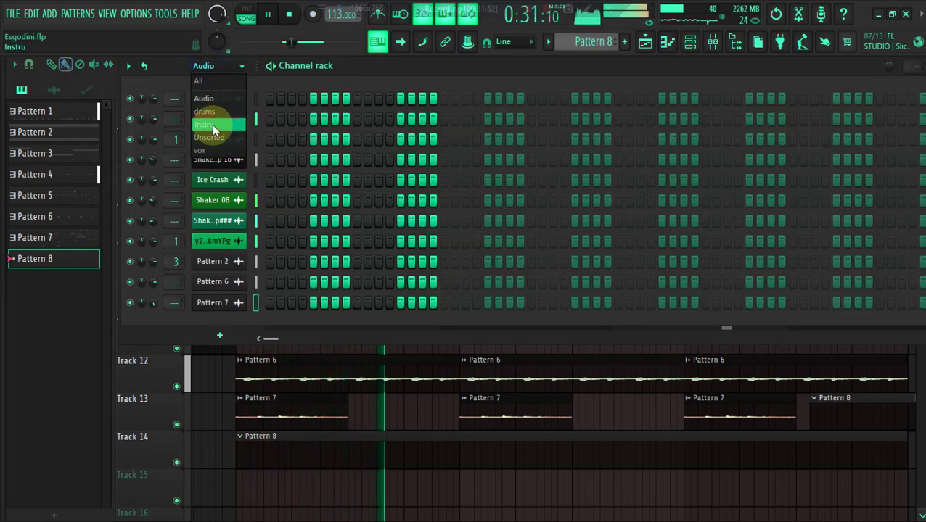
left_click(215, 138)
left_click(215, 67)
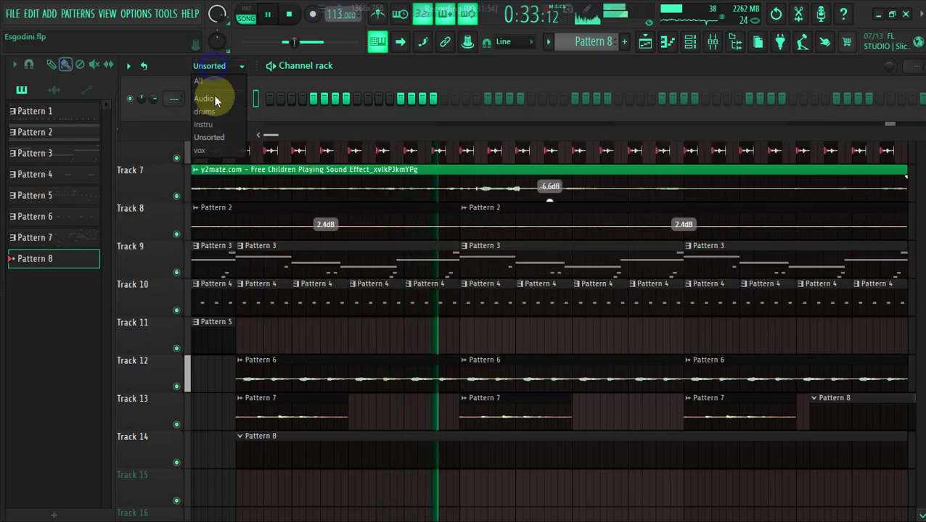
left_click(216, 125)
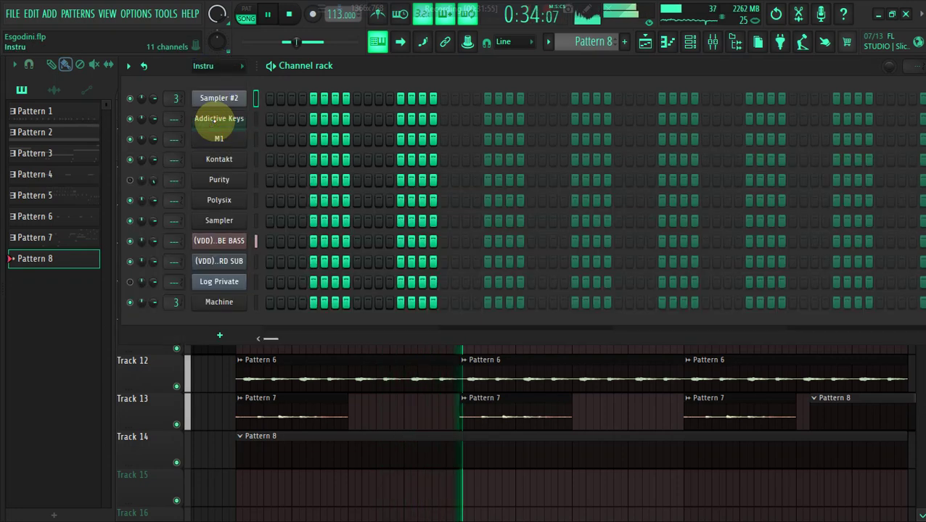
left_click(220, 123)
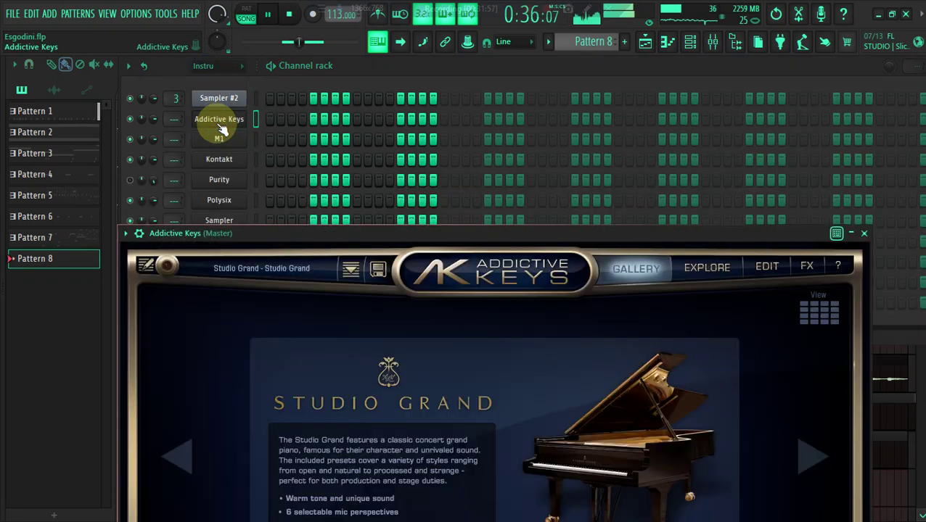
left_click(822, 320)
left_click_drag(645, 233, 670, 87)
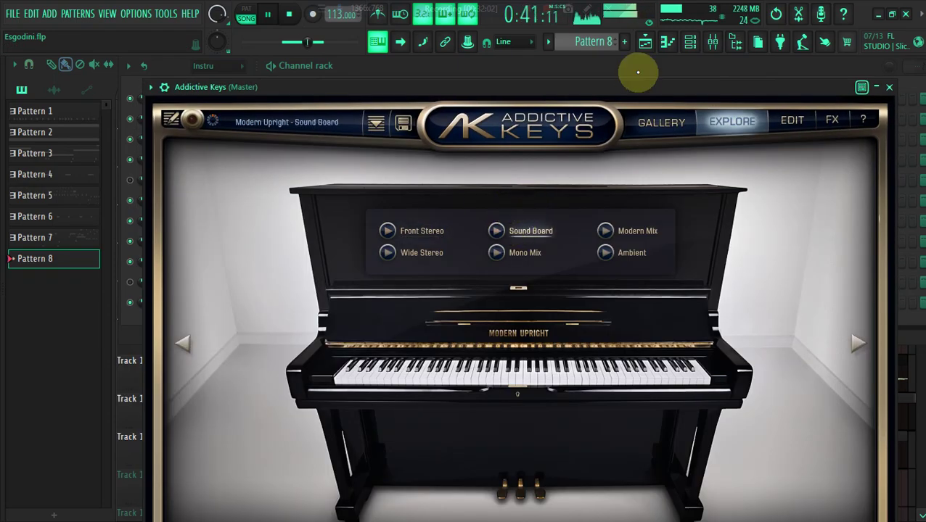
Step: Record an Addictive Keys piano melody into Pattern 8 from bar 13 to about bar 24, then stop the transport
left_click(645, 41)
left_click(309, 21)
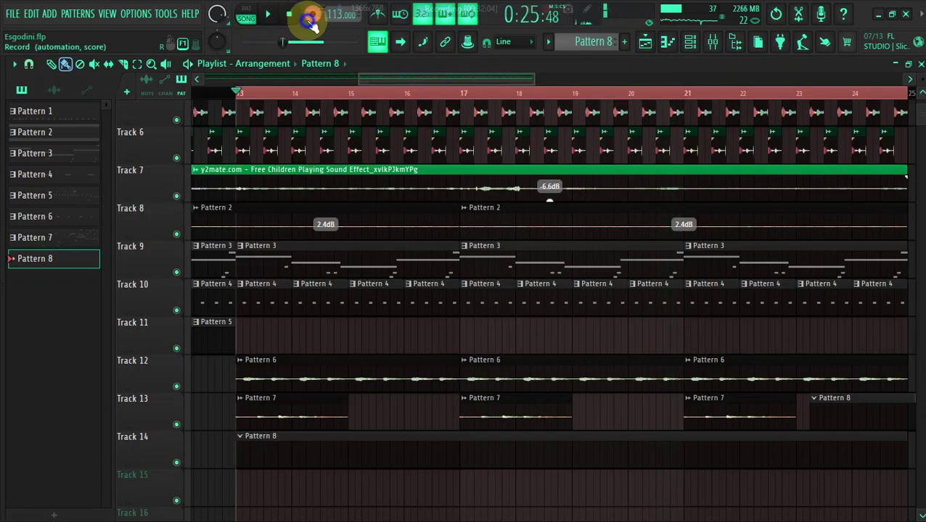
left_click(448, 330)
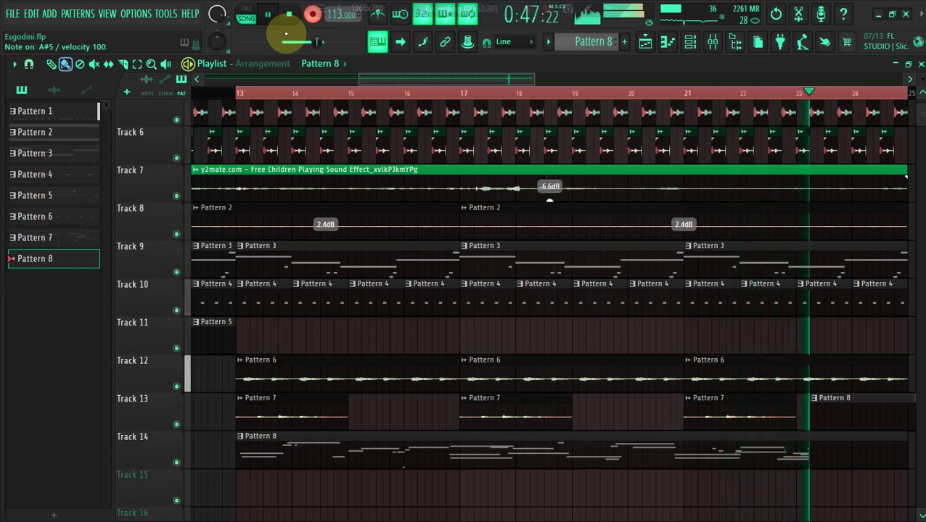
key("7")
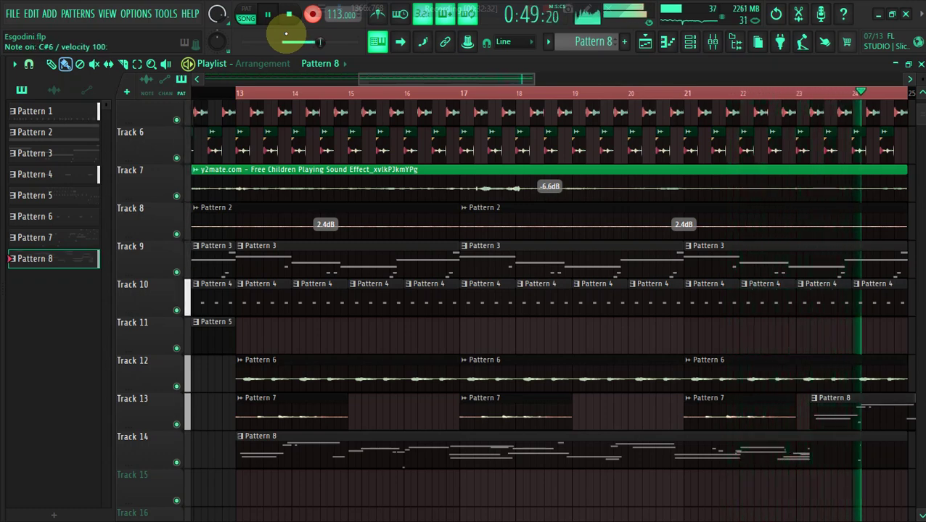
key("space")
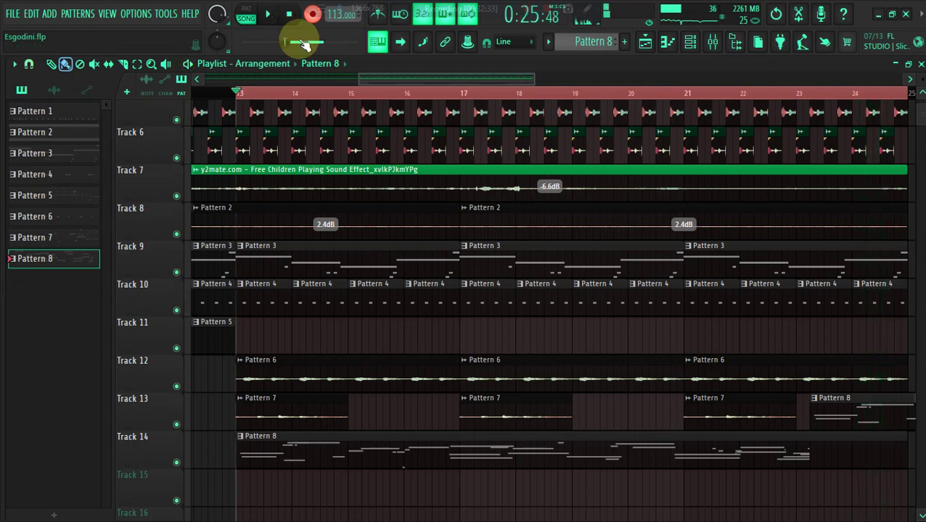
Step: Delete the extra Pattern 8 clip near bar 23 on Track 13 and undo a clip deletion made by mistake
right_click(835, 386)
right_click(841, 401)
key("ctrl+z")
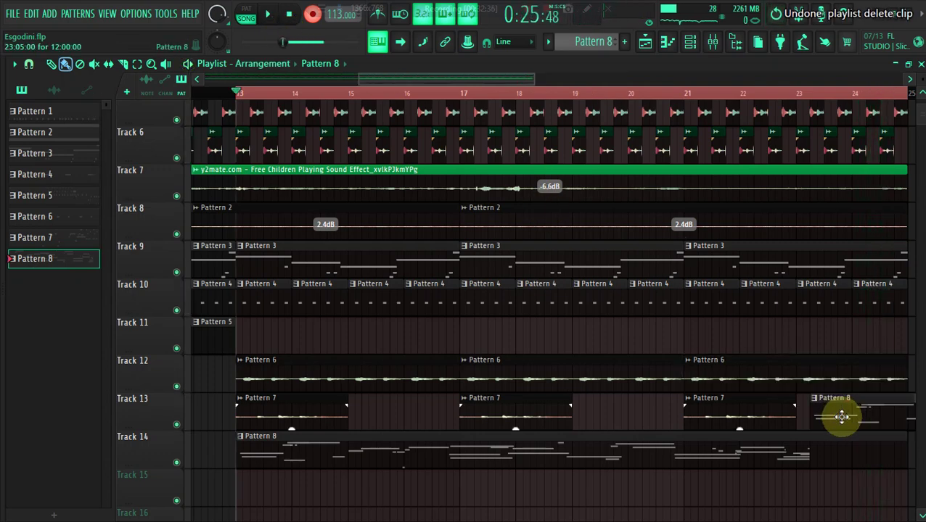
Step: Quantize all the recorded Pattern 8 piano notes, move them up one step, and play the result
double_click(685, 455)
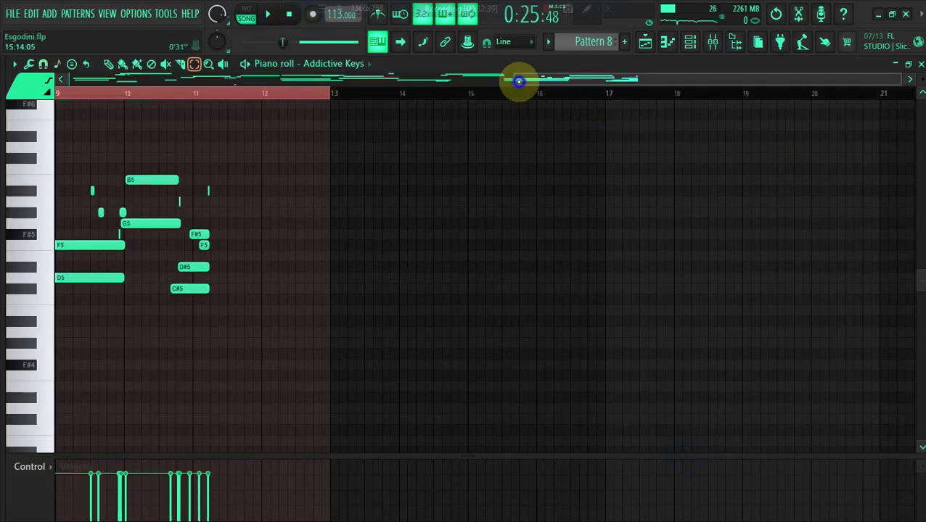
left_click_drag(519, 82, 7, 82)
key("ctrl+a")
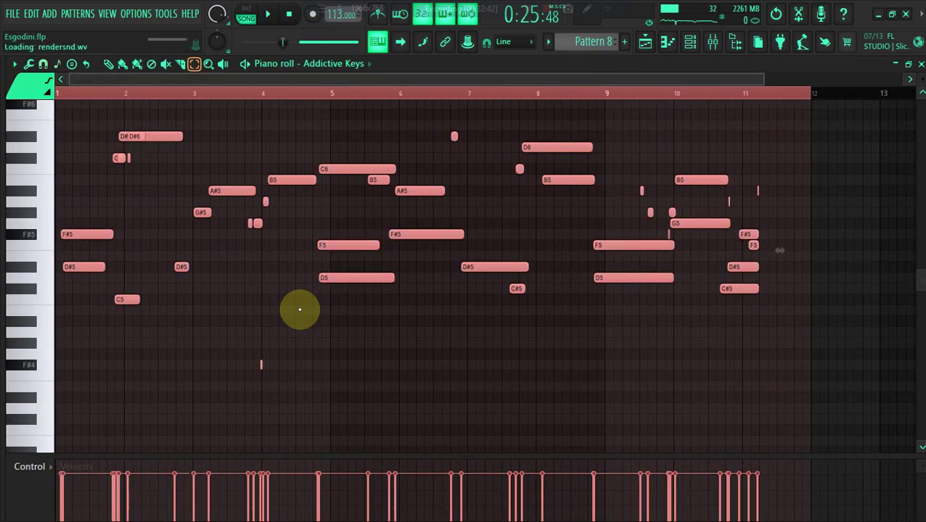
key("alt+q")
key("Return")
key("Up")
key("space")
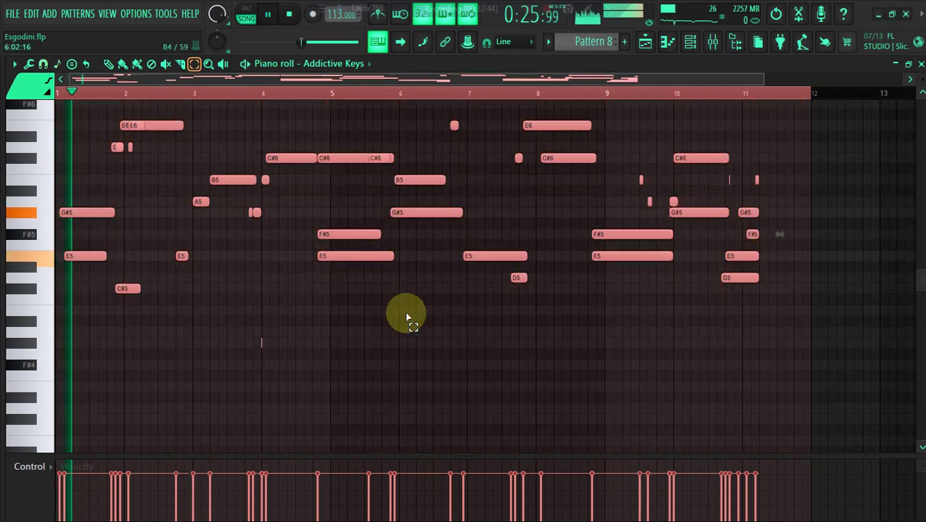
Step: Try the Pattern 8 notes one octave lower, listen, and raise them back by an octave
scroll(406, 317, "up", 3)
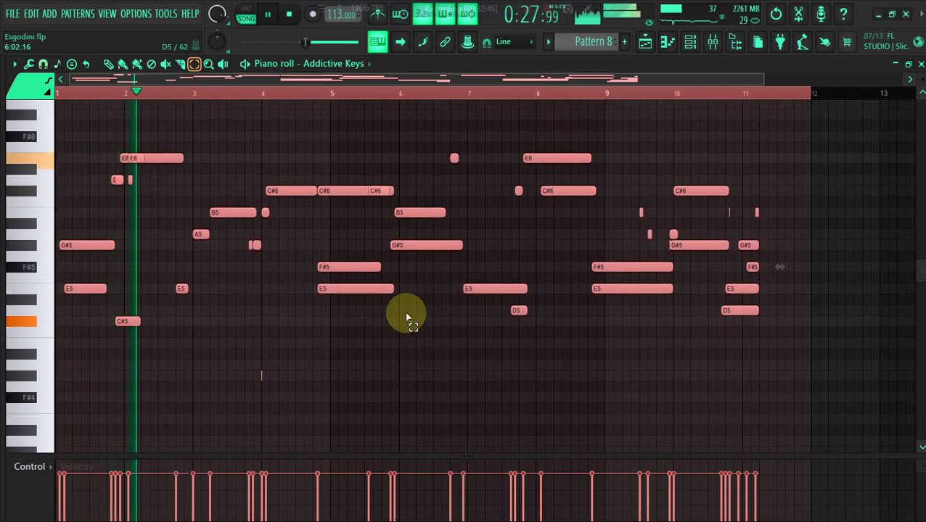
key("ctrl+Down")
key("space")
key("space")
key("ctrl+Up")
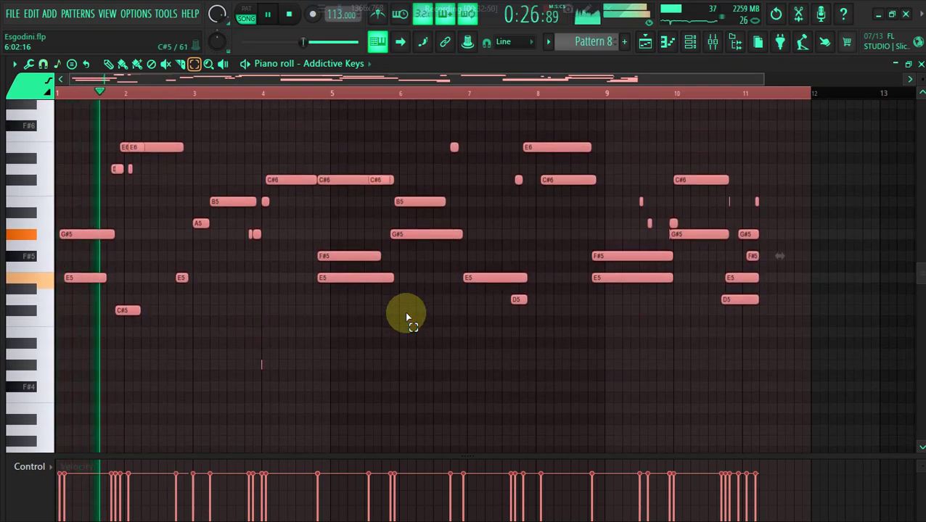
scroll(908, 256, "up", 3)
scroll(909, 256, "down", 1)
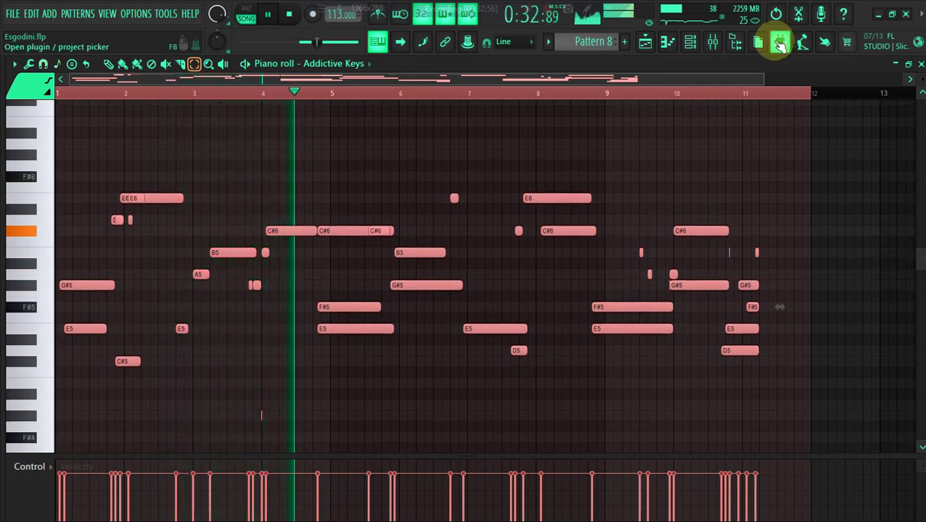
Step: Add a reFX Nexus synth channel to the Instru group of the channel rack
left_click(694, 40)
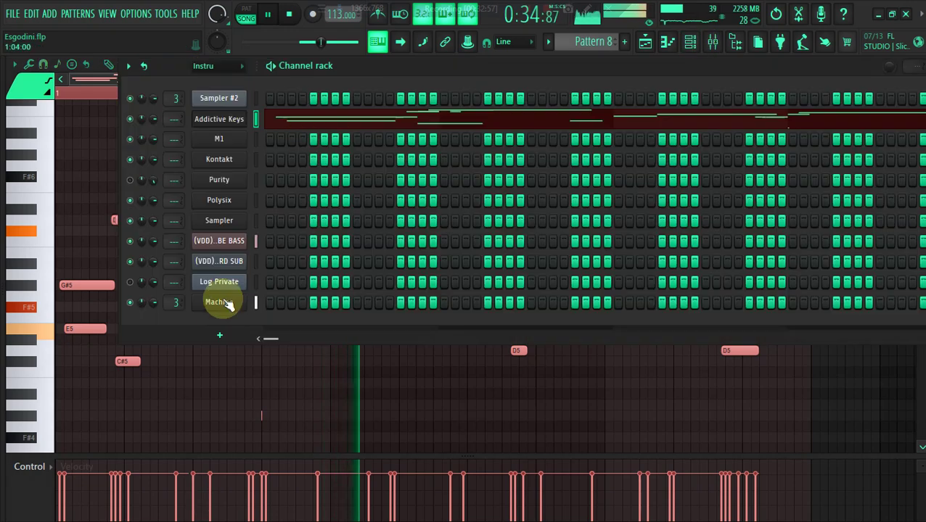
left_click(220, 334)
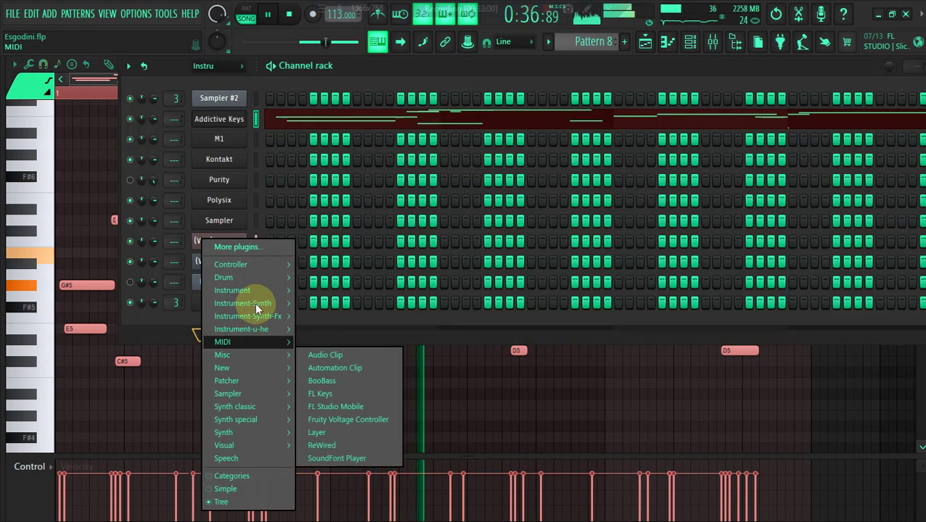
mouse_move(259, 290)
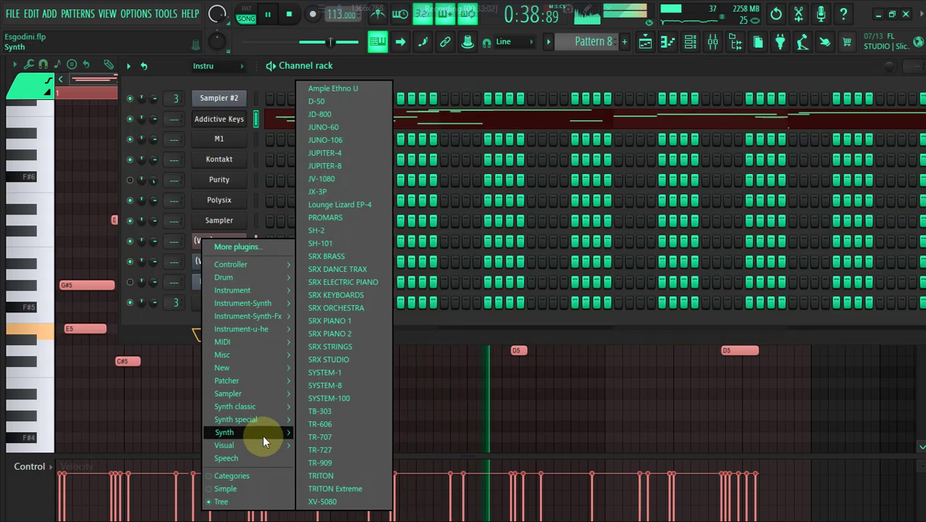
mouse_move(269, 416)
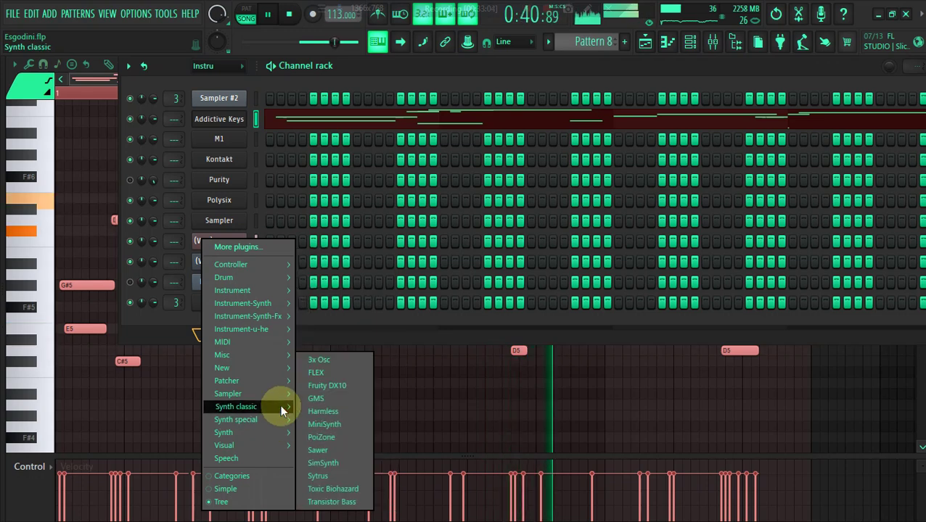
mouse_move(285, 436)
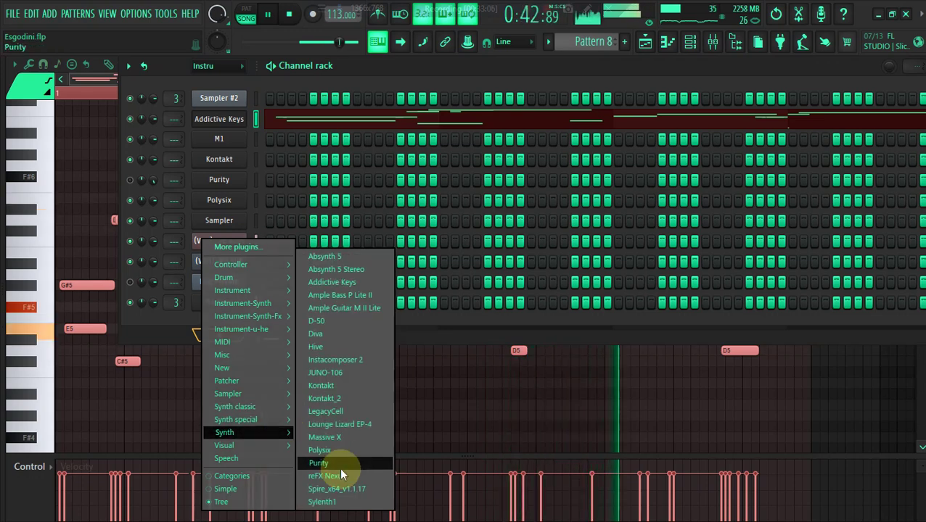
left_click_drag(340, 476, 339, 476)
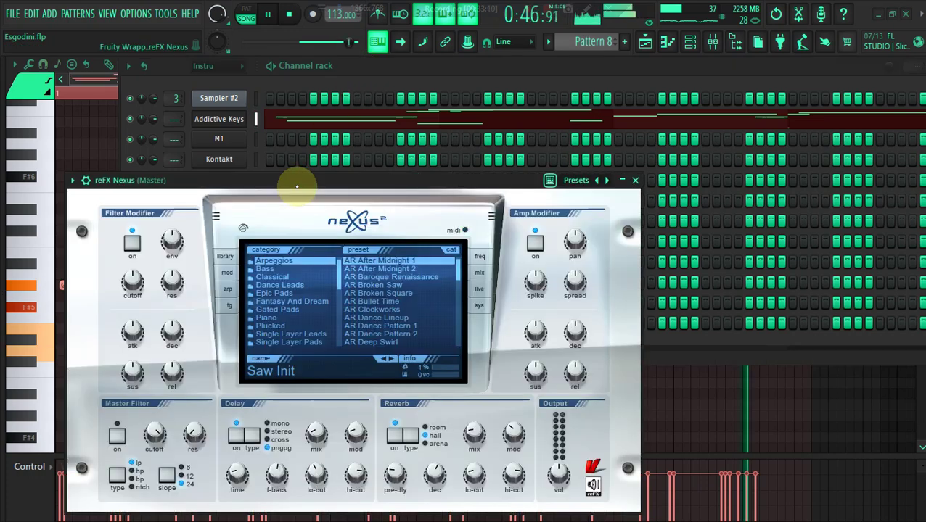
Step: Load the PN Nexus Grandpiano Octave preset from the Piano category in reFX Nexus
left_click_drag(374, 153, 378, 152)
left_click(354, 282)
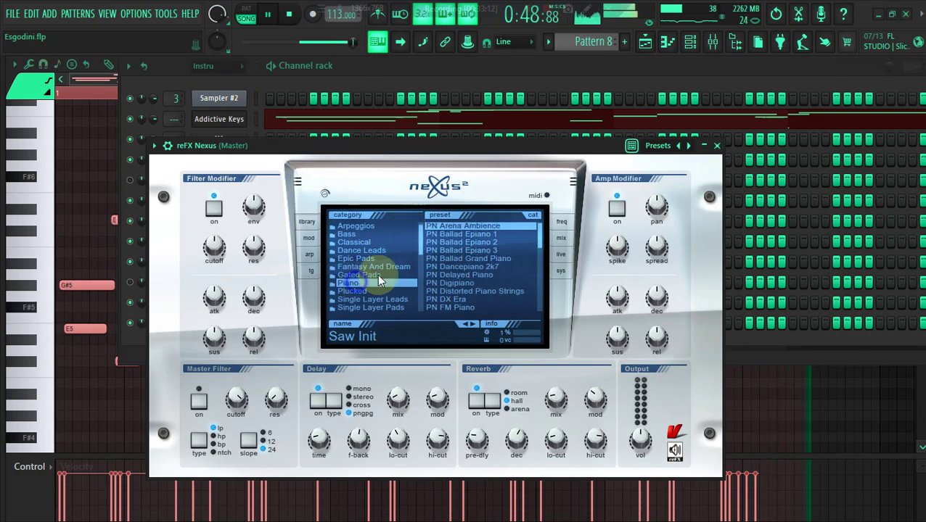
left_click_drag(540, 246, 537, 275)
left_click(507, 259)
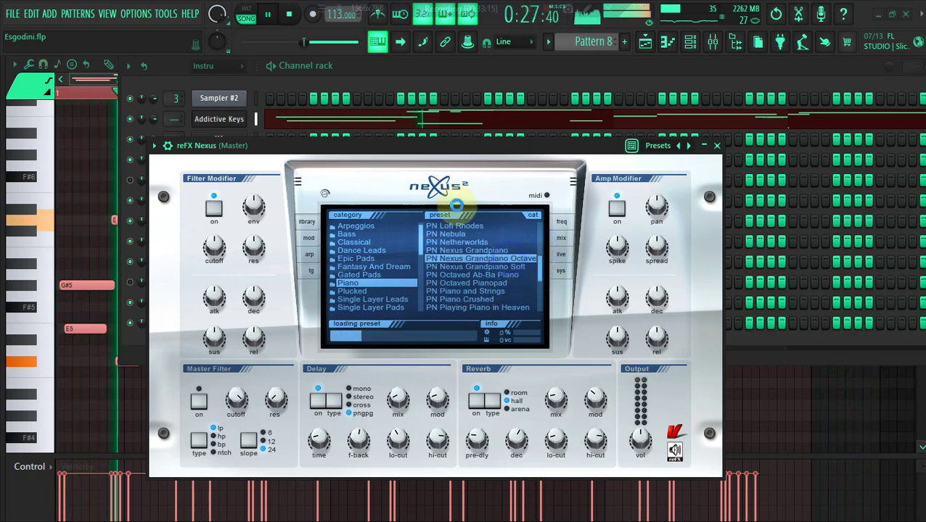
Step: Cut the Pattern 8 notes from the Addictive Keys channel and paste them into the reFX Nexus channel
left_click(383, 72)
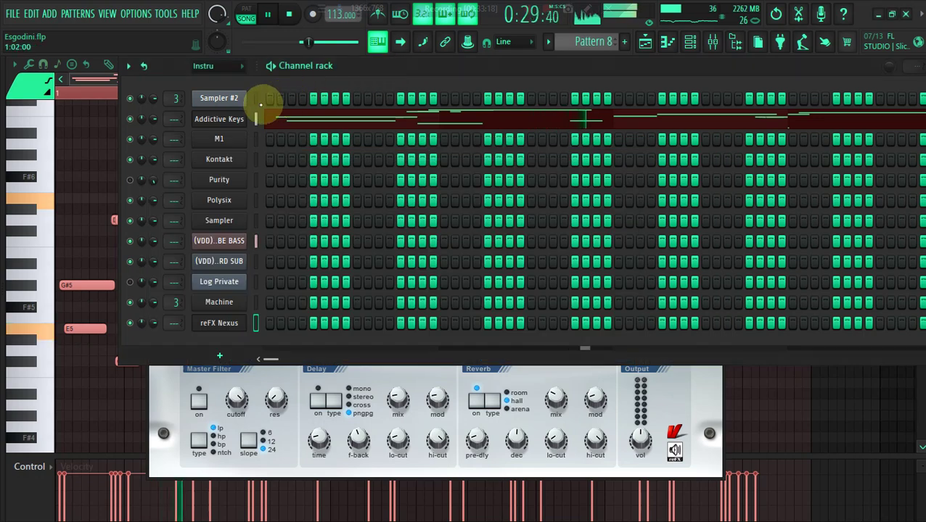
right_click(247, 118)
left_click(395, 118)
right_click(247, 321)
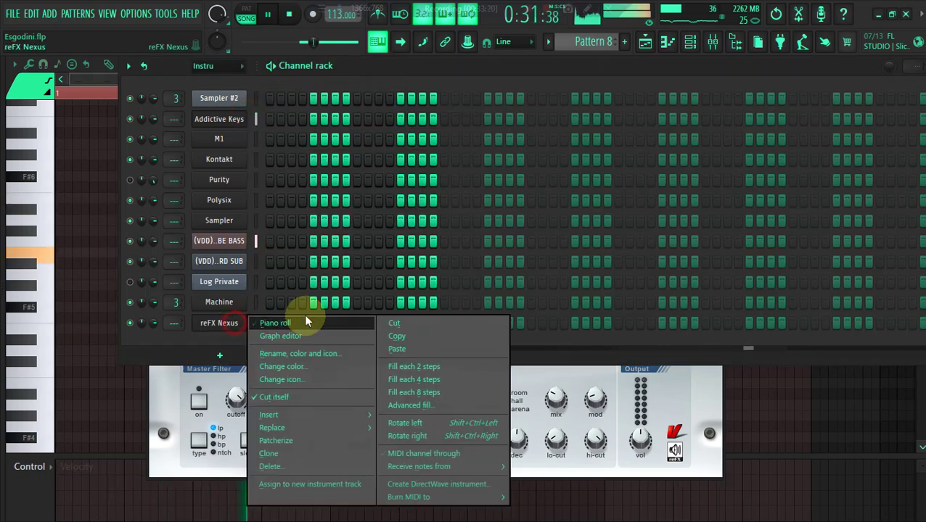
left_click(412, 348)
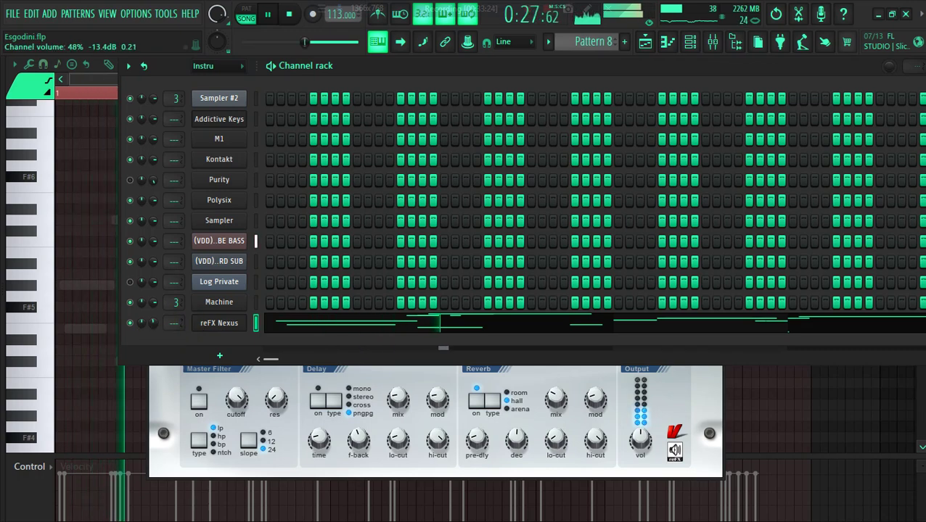
Step: Set the reFX Nexus reverb mix to 34, its channel volume to 58% and its mixer track to 3
left_click(218, 323)
left_click(218, 324)
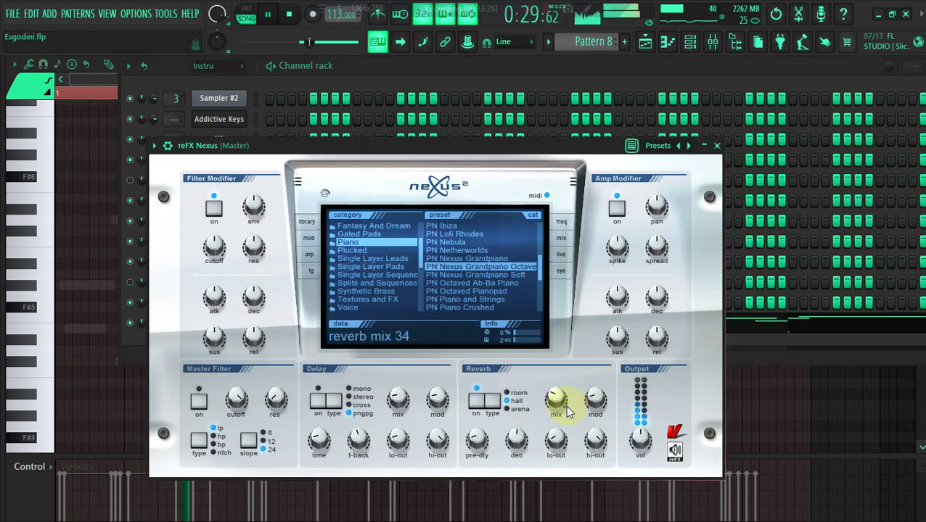
left_click(142, 332)
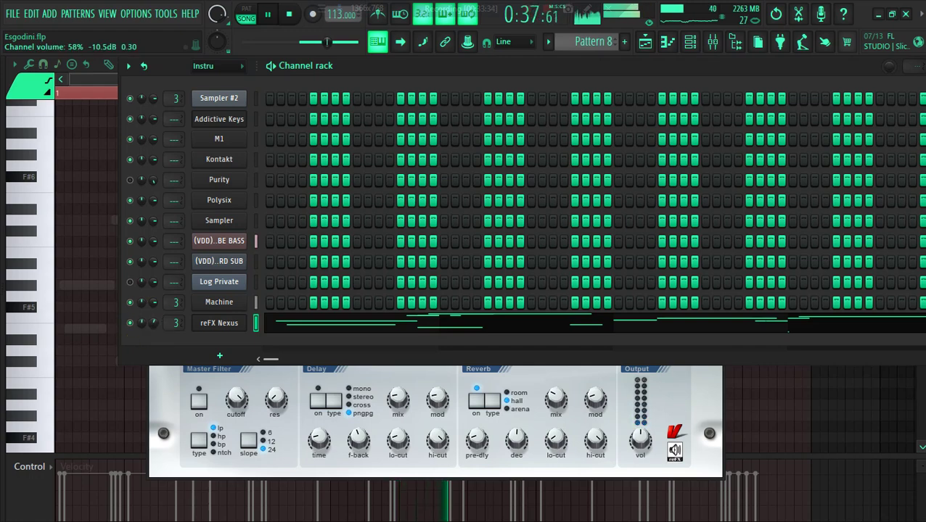
right_click(151, 323)
left_click(167, 304)
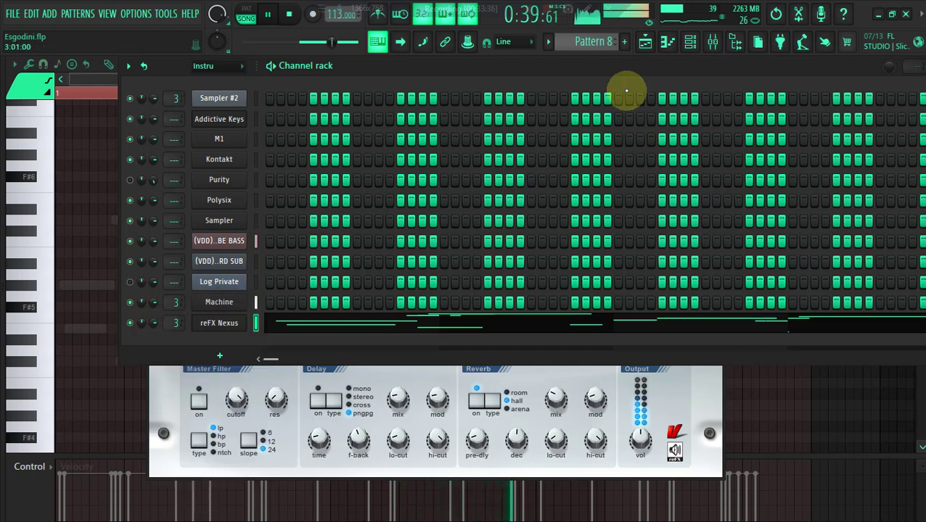
Step: Open the Pattern 8 clip on Track 14 and review its reFX Nexus notes from bar 1 in the piano roll
left_click(646, 46)
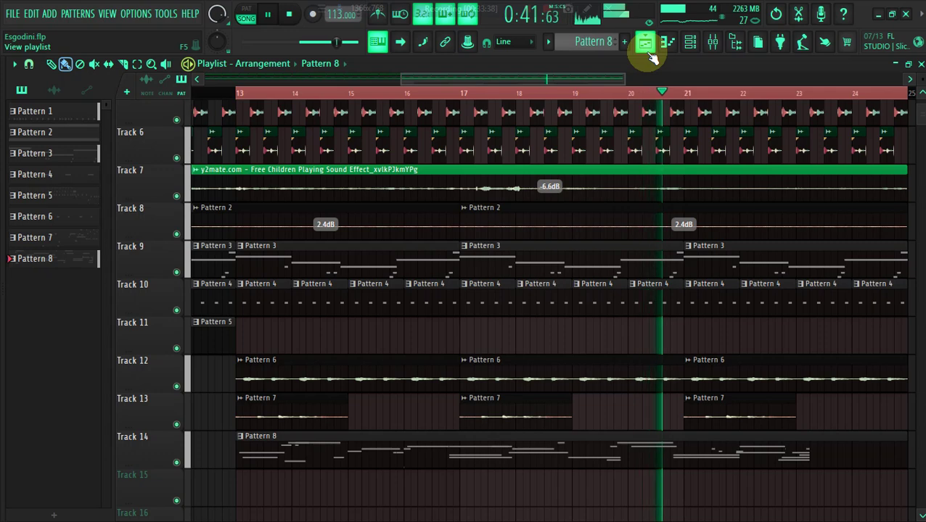
double_click(335, 442)
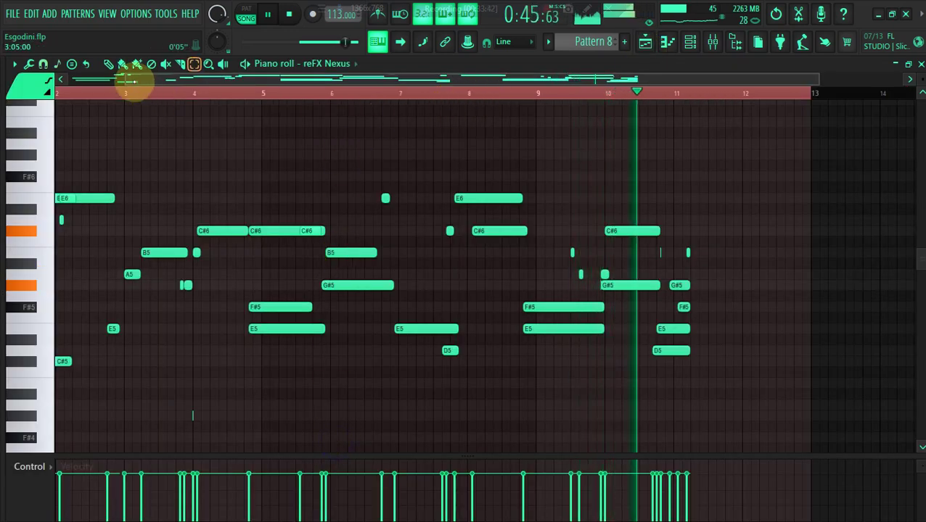
left_click_drag(127, 77, 37, 63)
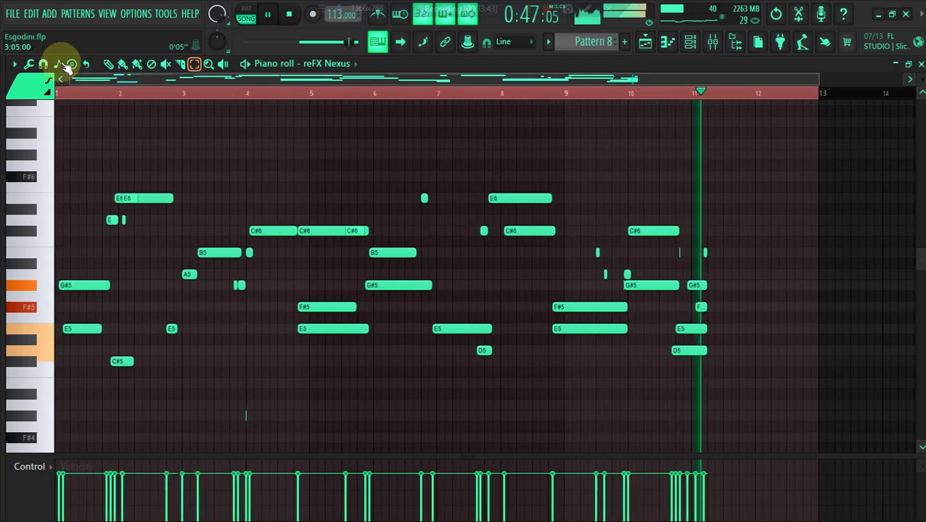
left_click(122, 66)
Step: Return to the playlist and create an empty Pattern 9 with its default name
left_click(643, 44)
left_click(625, 42)
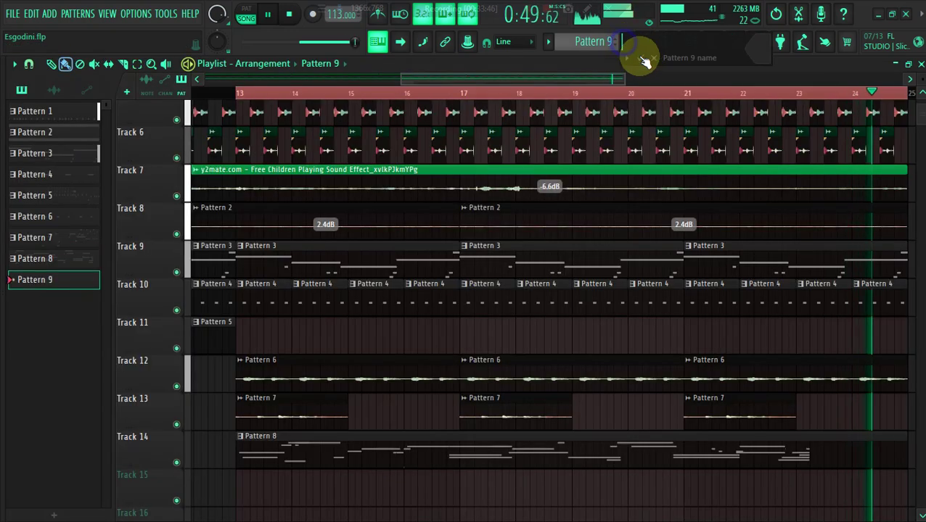
left_click(643, 58)
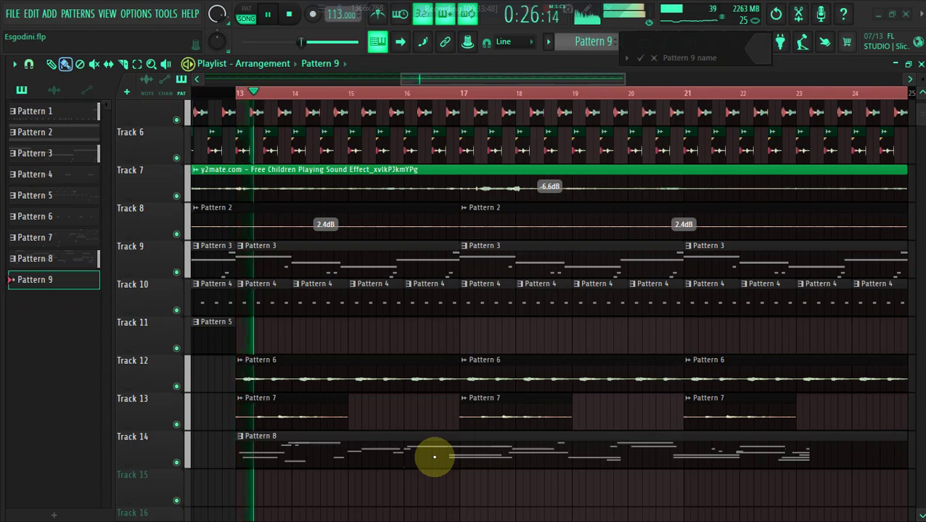
Step: Review the Pattern 8 clip's reFX Nexus notes from bar 1 once more and return to the playlist with empty Pattern 9 selected
left_click(642, 59)
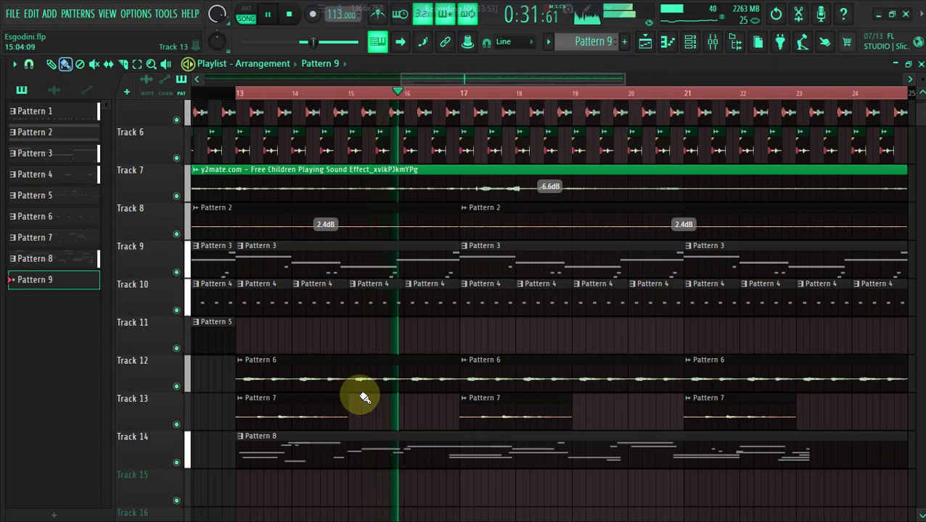
double_click(353, 452)
left_click_drag(182, 79, 18, 78)
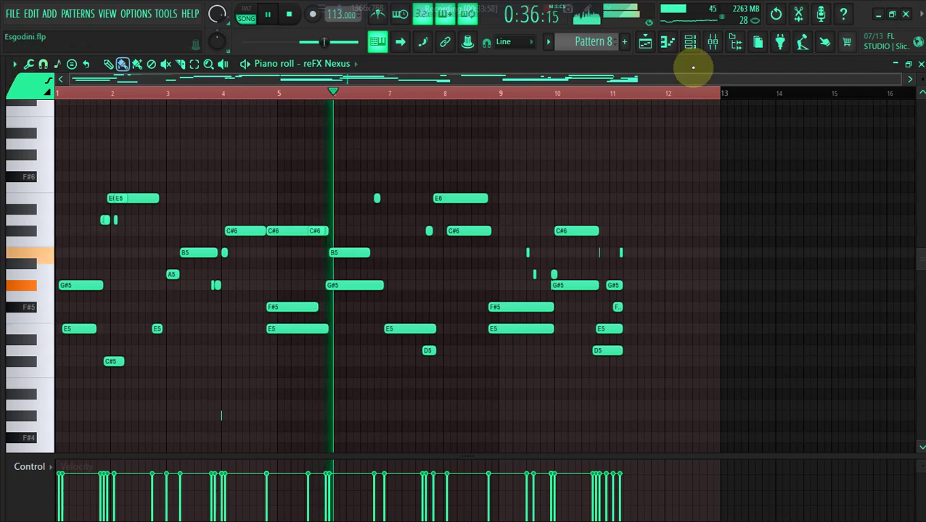
left_click(624, 42)
left_click(644, 42)
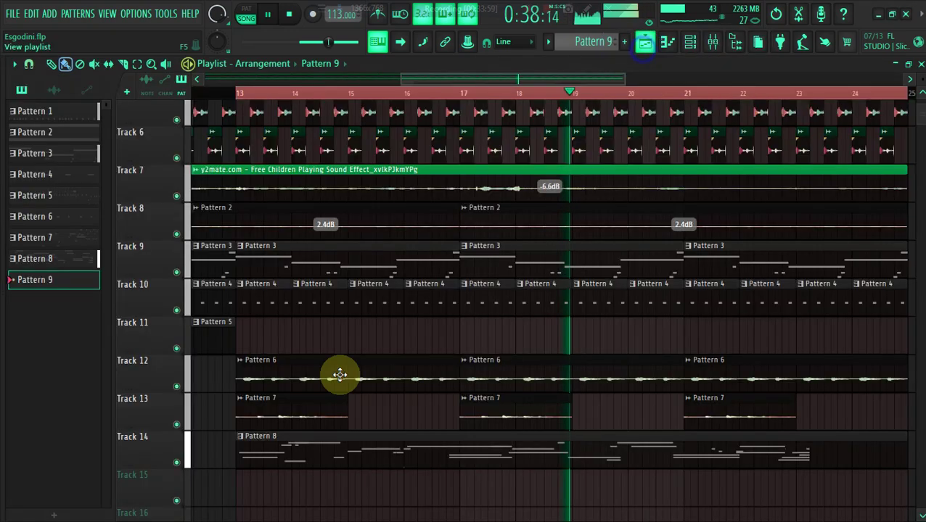
Step: Place a Pattern 9 clip at bar 13 on Track 15, mute Track 14 and stop playback
left_click(240, 484)
left_click(177, 461)
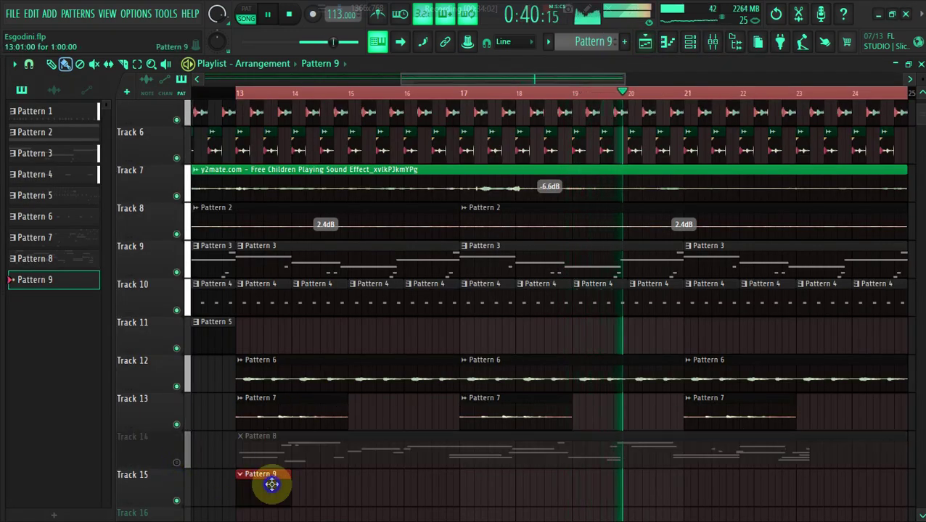
left_click(289, 14)
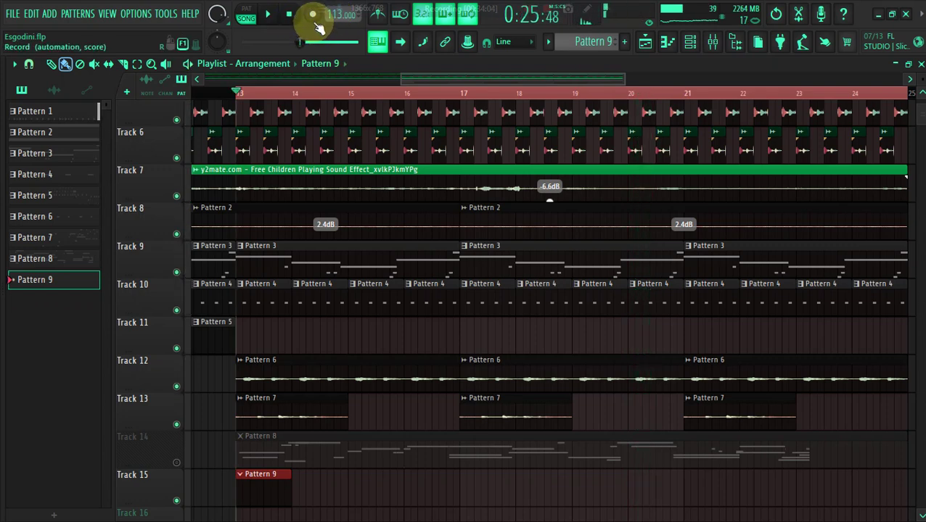
Step: Record a live reFX Nexus melody into Pattern 9 while the song plays from bar 13 to about bar 25
left_click(312, 16)
left_click(439, 330)
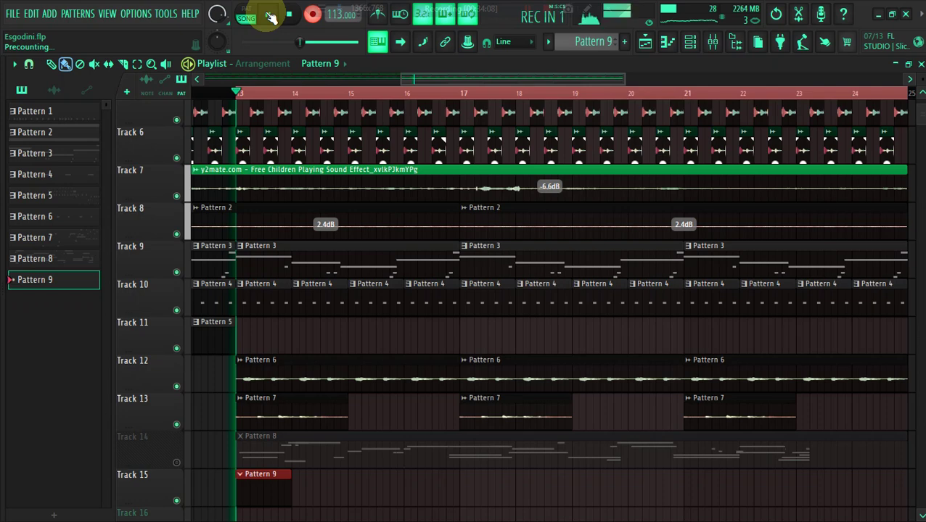
key("v")
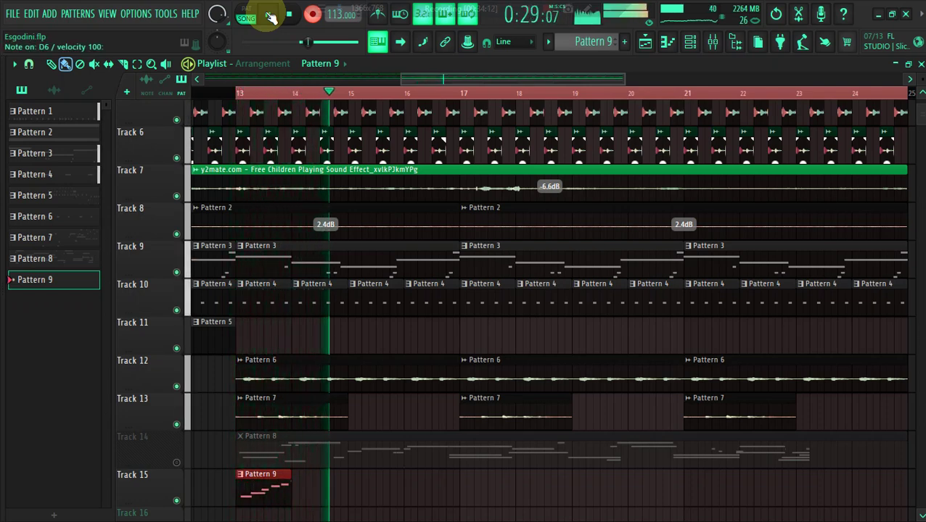
key("h")
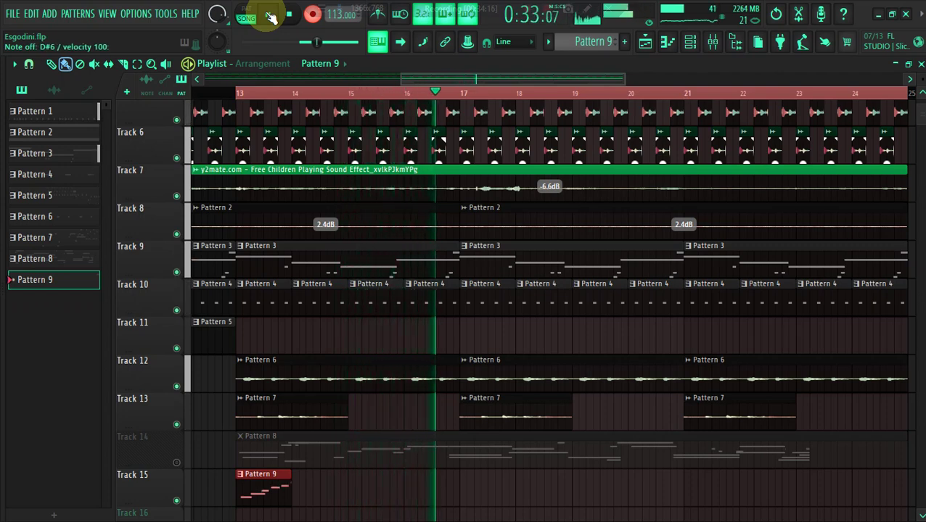
key("x")
key("v")
key("b")
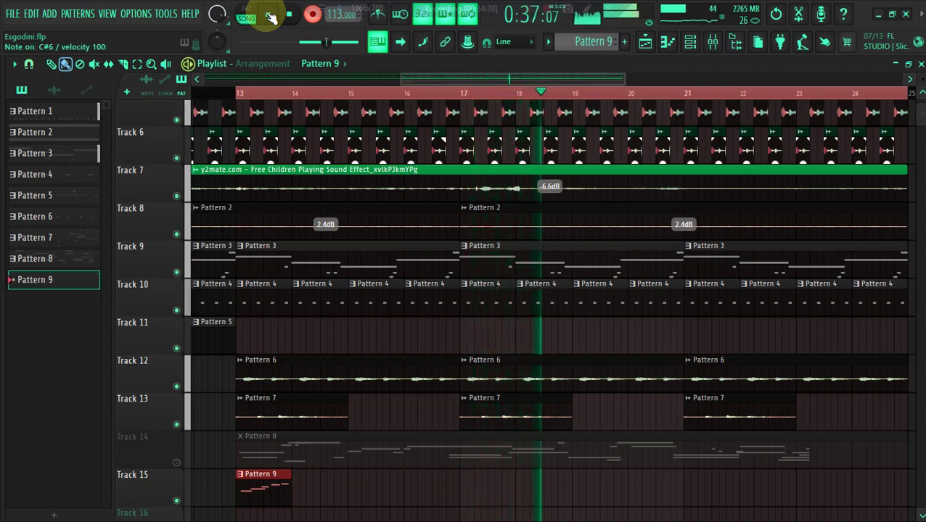
key("m")
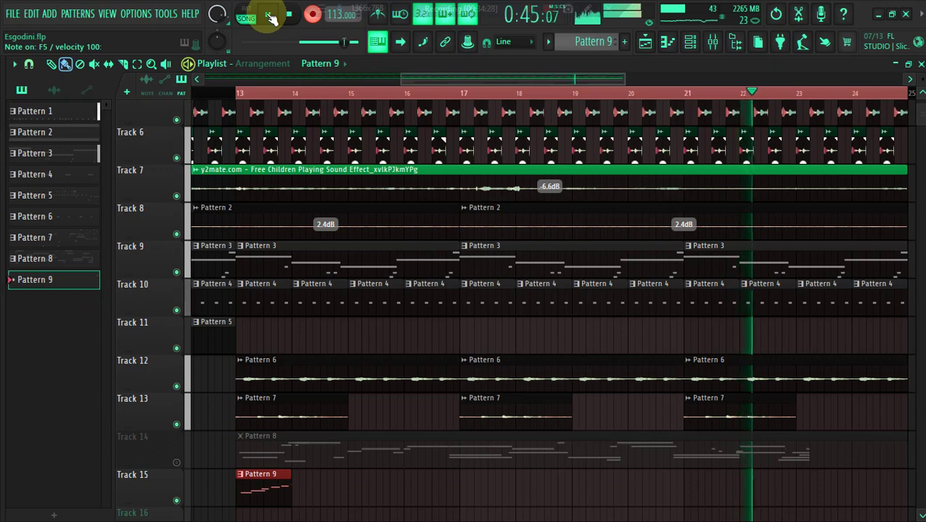
key("g")
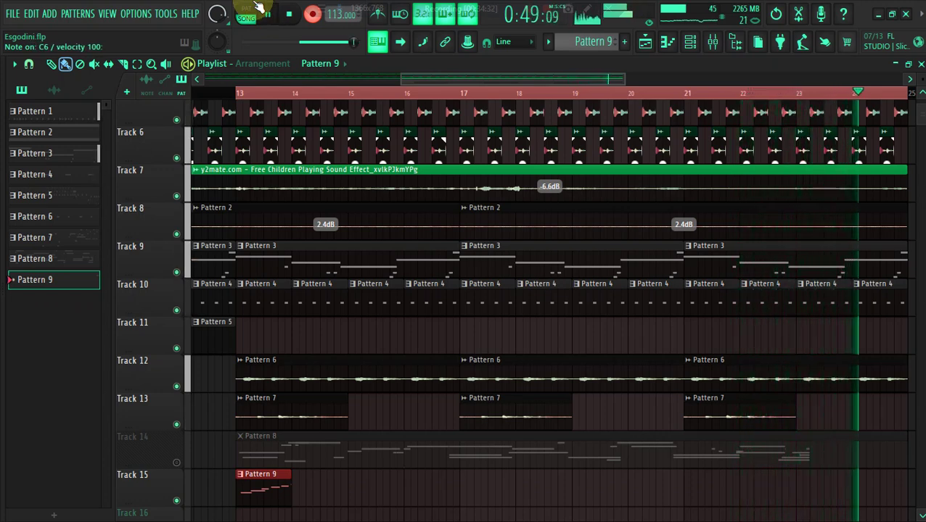
key("space")
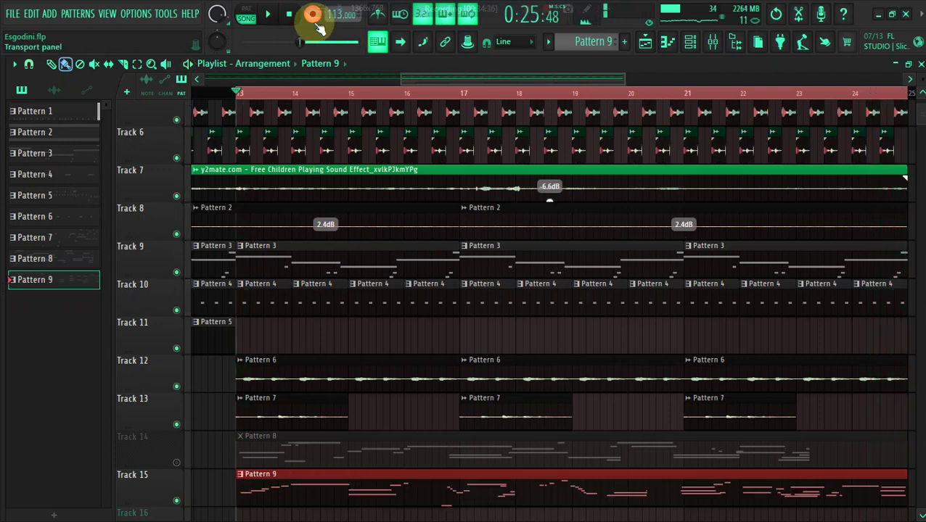
Step: Quantize all recorded Pattern 9 notes in the piano roll and shift them down one scale step
double_click(297, 479)
key("ctrl+a")
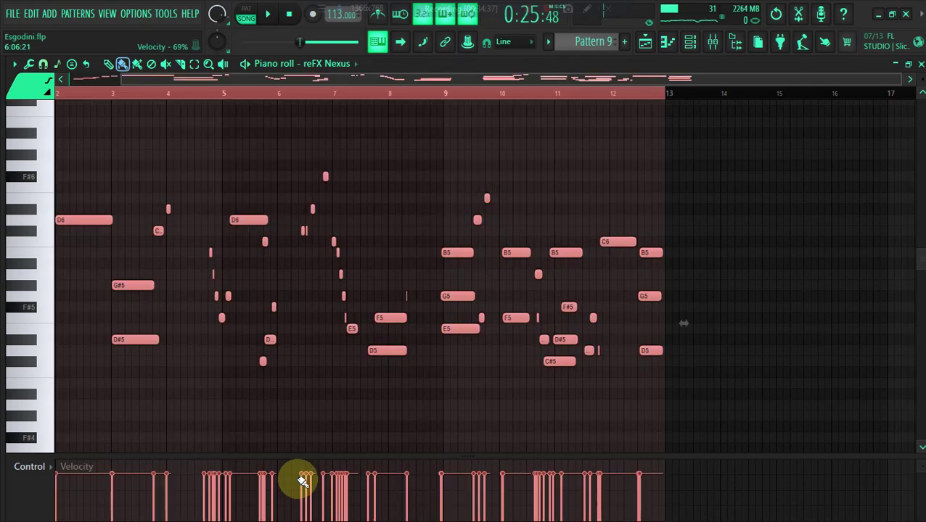
key("alt+q")
key("Escape")
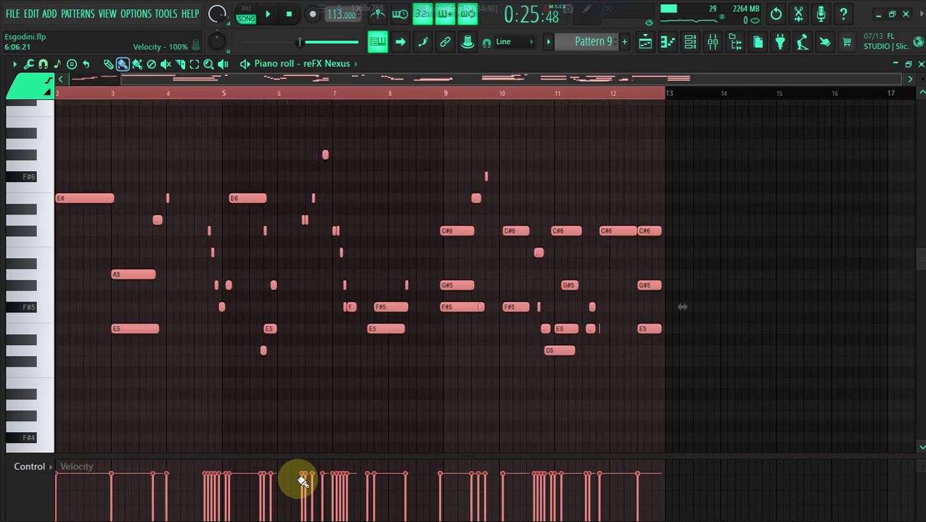
key("shift+Down")
Step: Play the section from bar 13 in the playlist to check how Pattern 9 sounds with the other tracks
key("space")
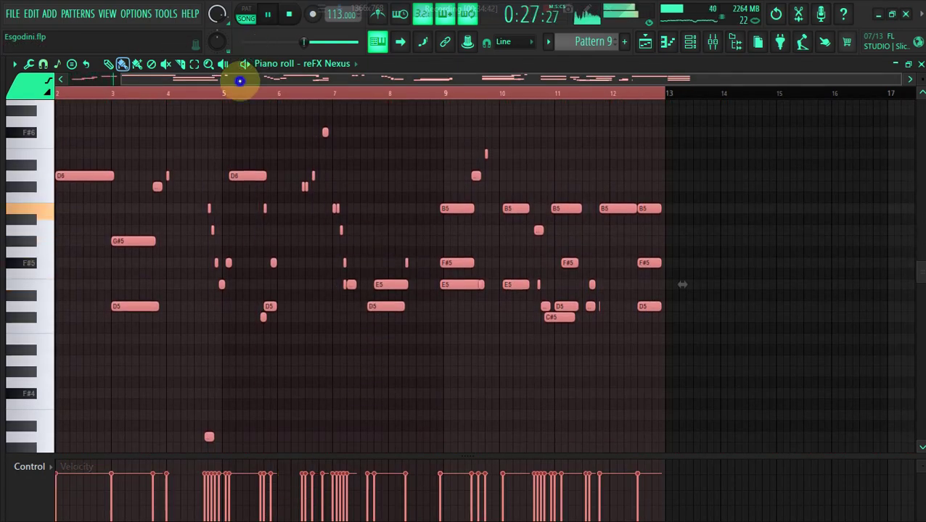
left_click_drag(240, 81, 290, 82)
left_click(643, 43)
key("space")
key("space")
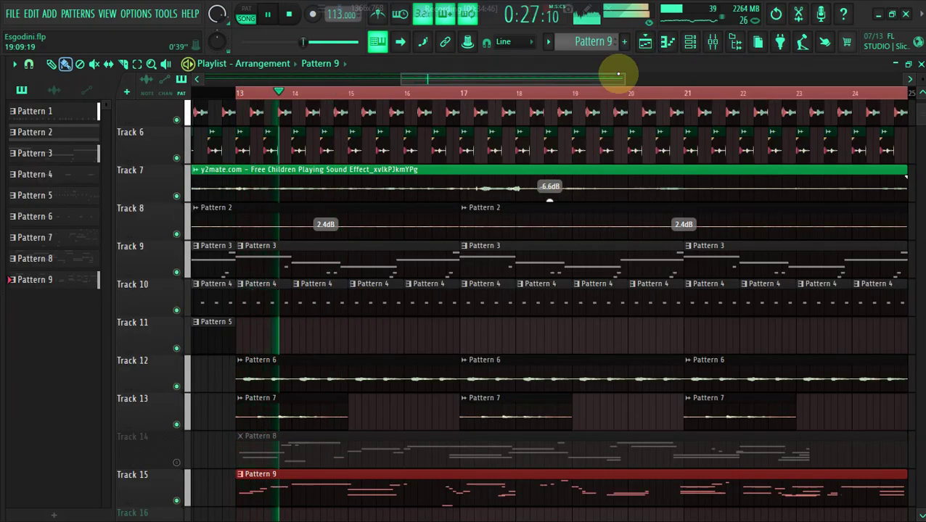
left_click_drag(627, 76, 622, 78)
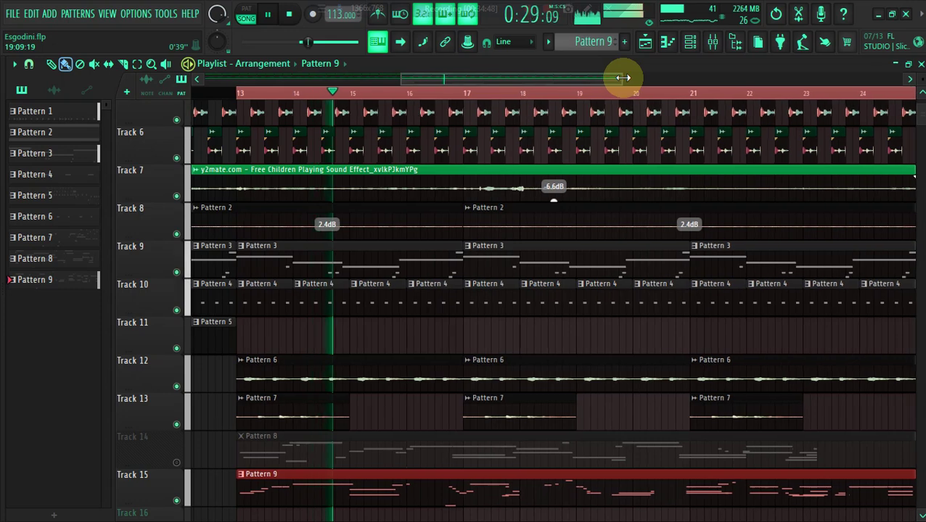
left_click(691, 43)
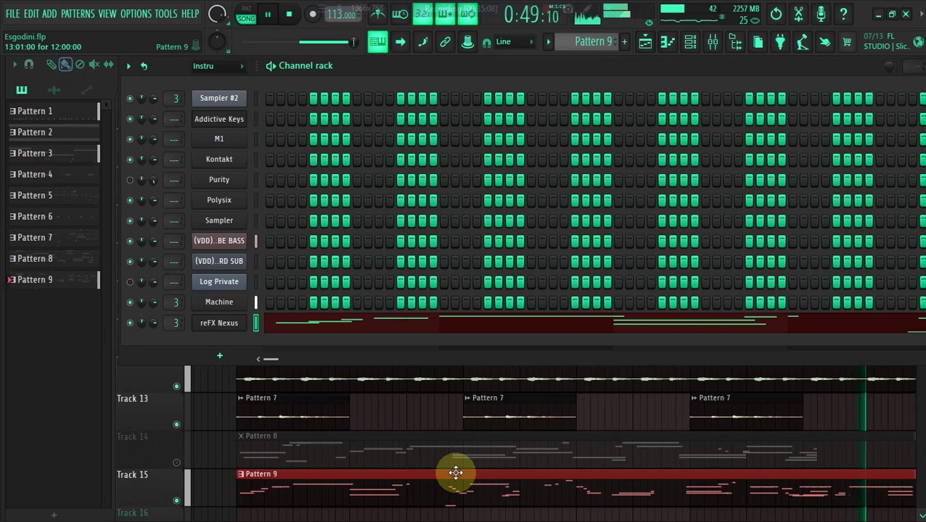
left_click(644, 45)
left_click_drag(617, 81, 661, 83)
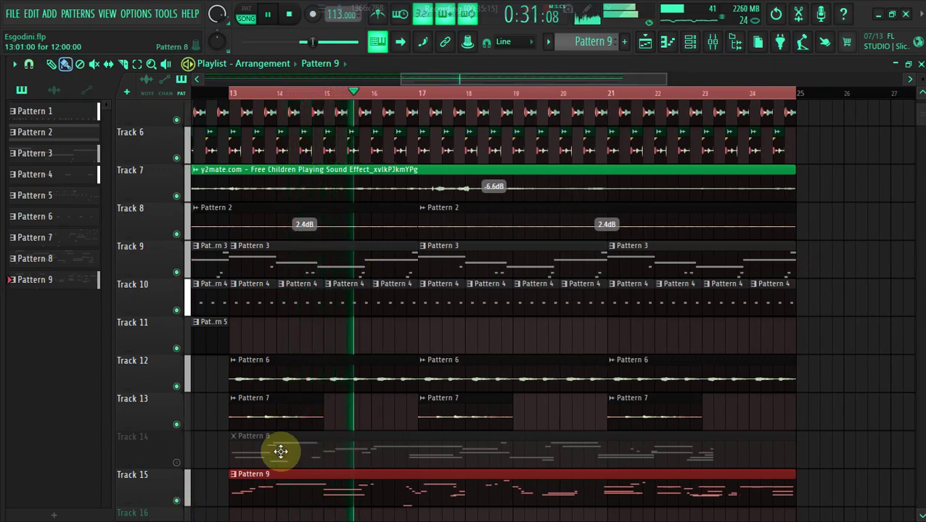
Step: Mute Track 15 and copy the (VDD) MDU TUBE BASS notes from Pattern 3 in the channel rack
left_click(176, 500)
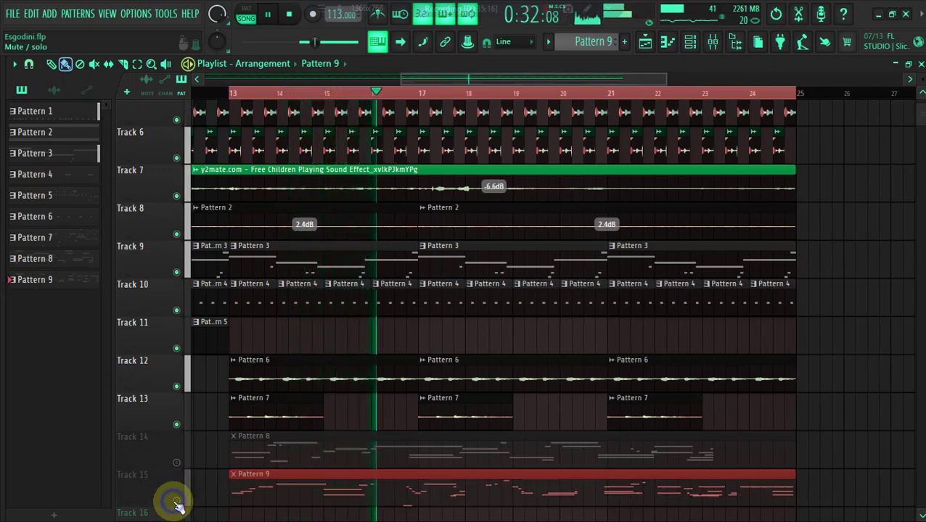
left_click(351, 259)
left_click(690, 44)
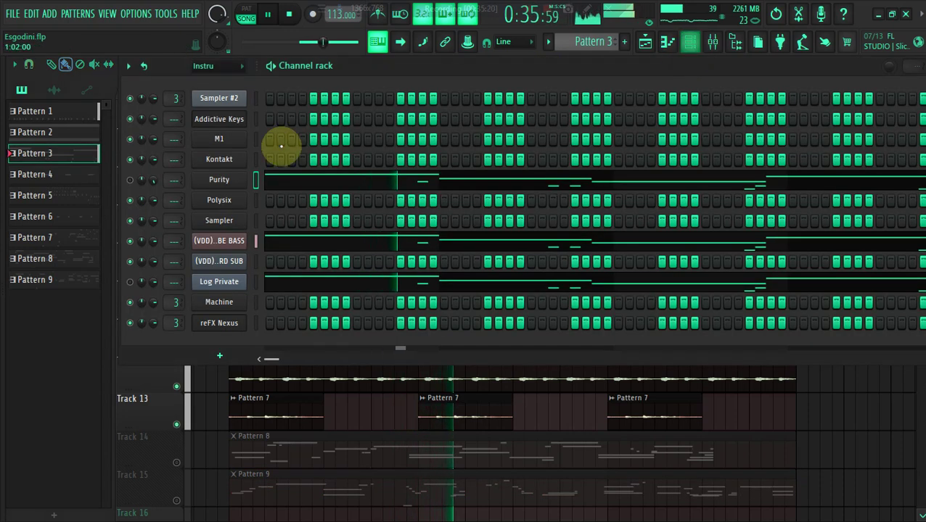
right_click(243, 241)
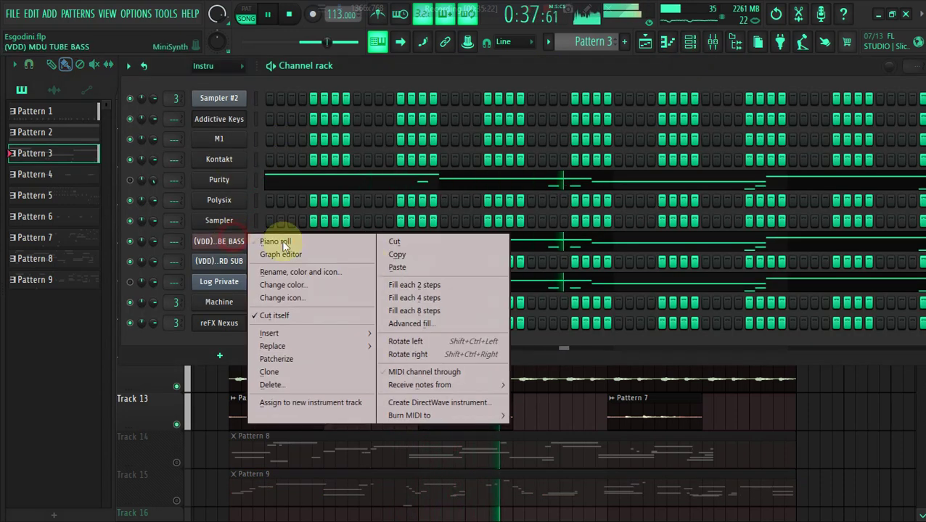
left_click(397, 256)
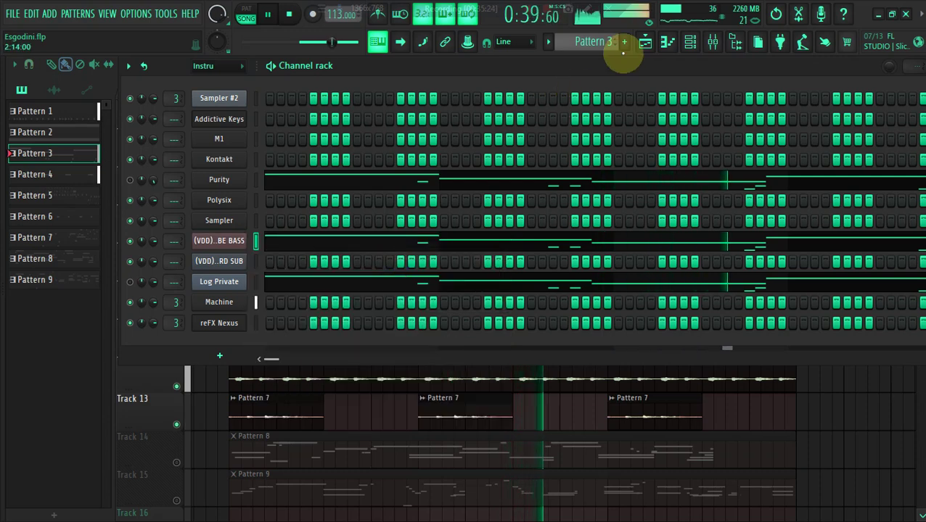
Step: Create Pattern 10 and paste the copied bass notes into its Sampler #2 channel
left_click(623, 42)
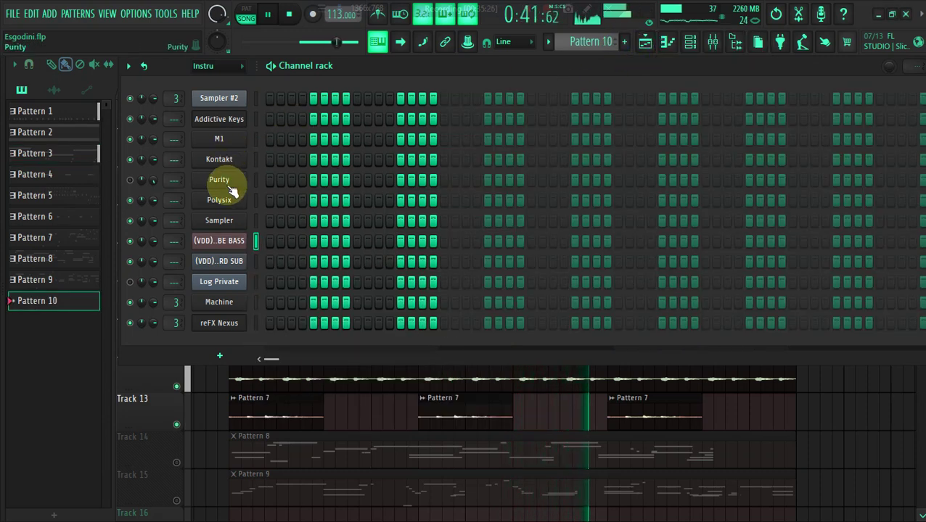
right_click(244, 94)
left_click(390, 127)
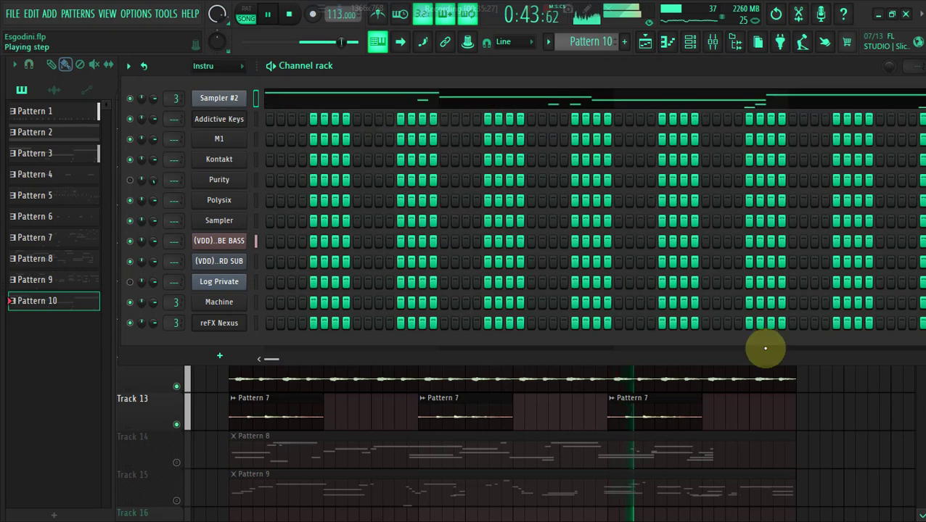
Step: Set the playlist's time selection to loop bars 17 to 25
left_click(814, 387)
scroll(912, 120, "down", 3)
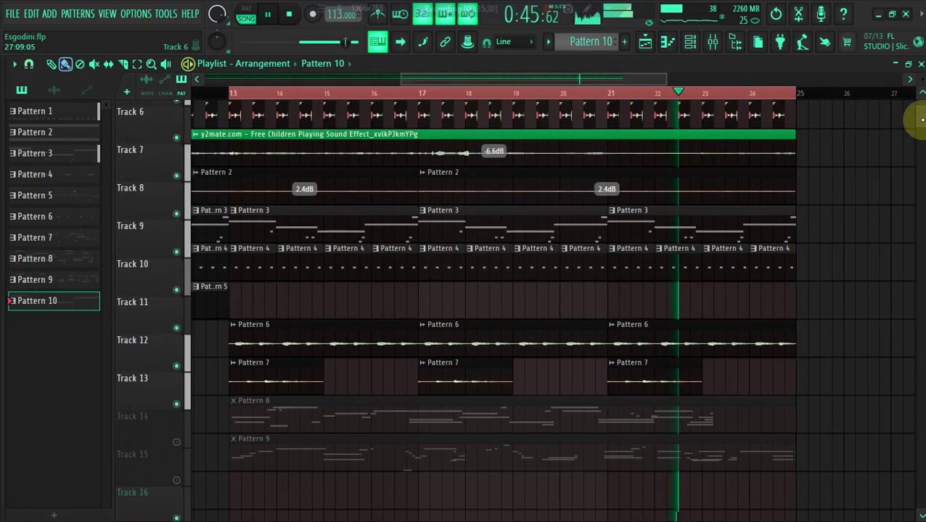
left_click_drag(593, 78, 605, 78)
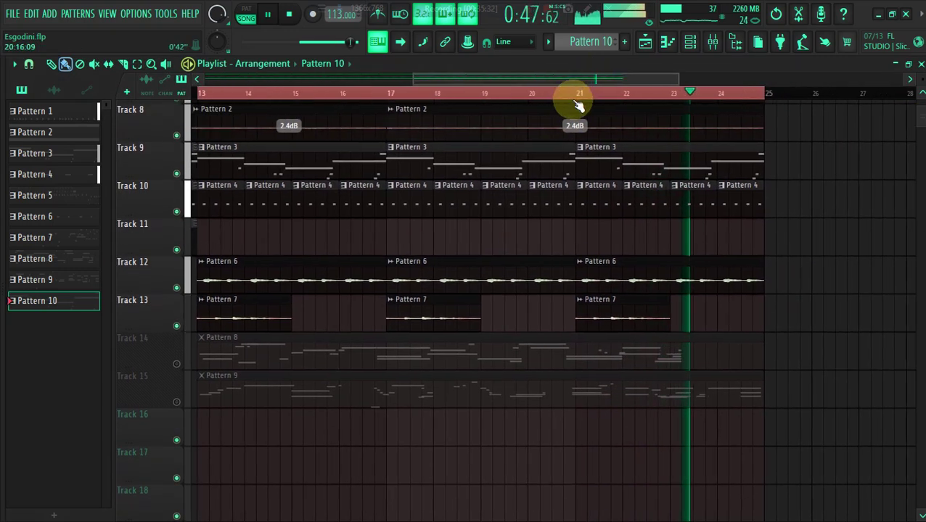
double_click(569, 93)
left_click_drag(388, 94, 764, 155)
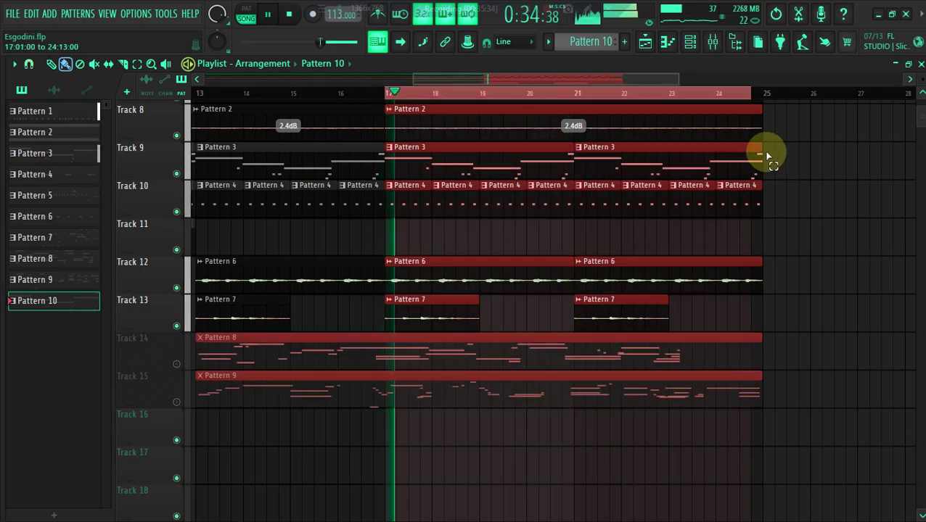
left_click(370, 93)
Step: Delete the Pattern 4 clips on Track 10 and the Pattern 6 clips on Track 12 from bar 17 onward
right_click(408, 200)
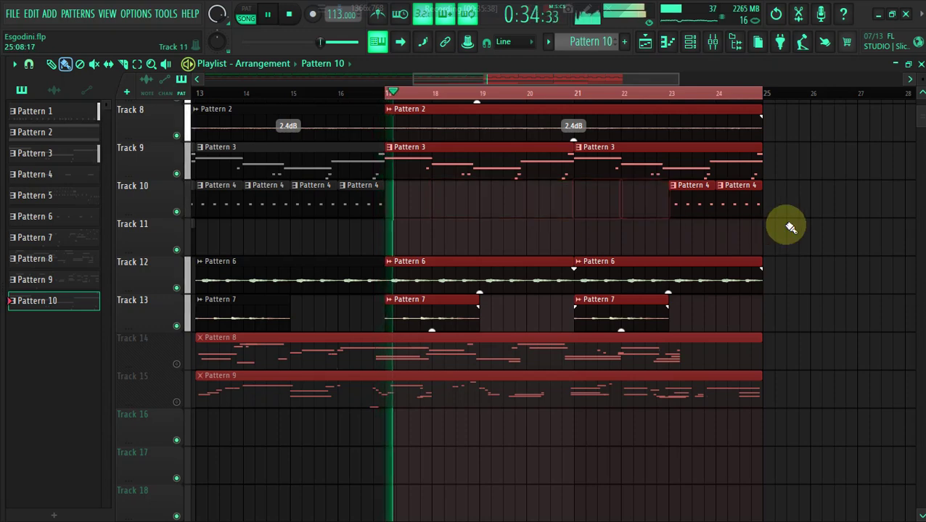
right_click(767, 215)
right_click(494, 275)
right_click(641, 270)
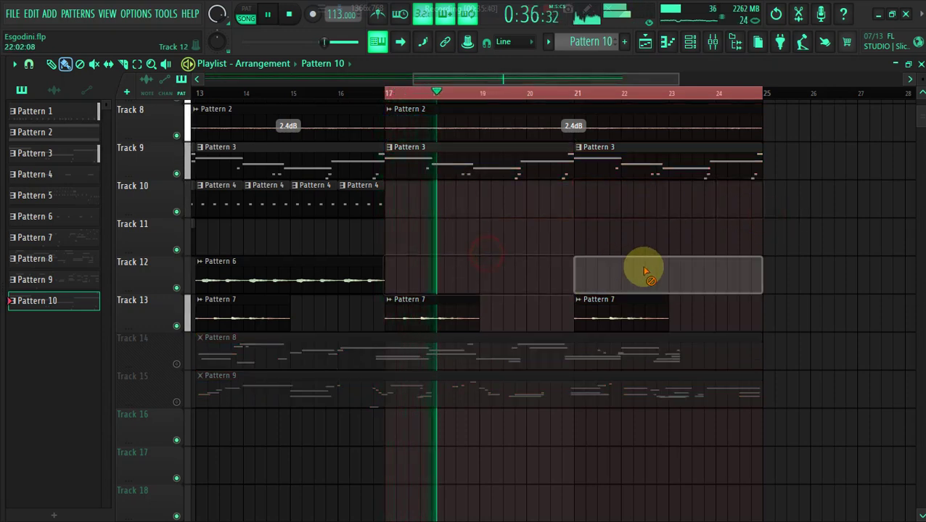
scroll(917, 114, "up", 3)
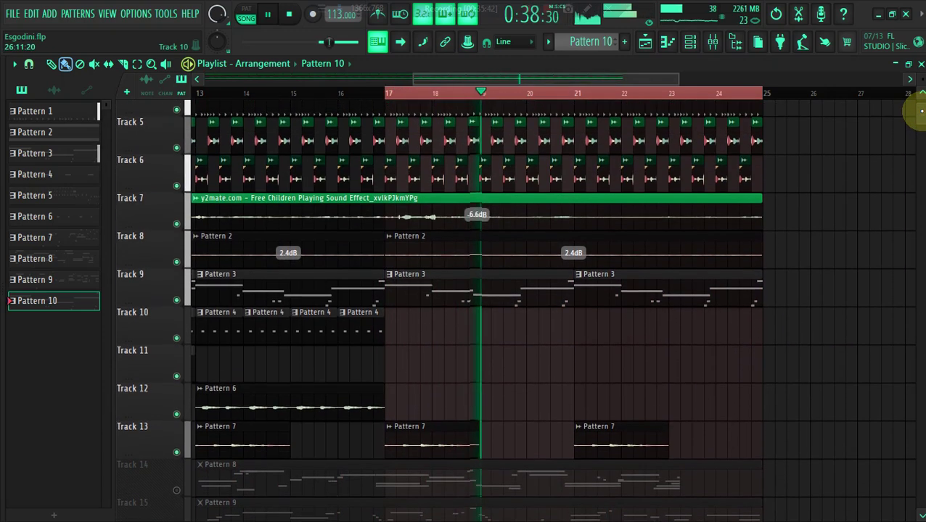
left_click_drag(413, 83, 465, 92)
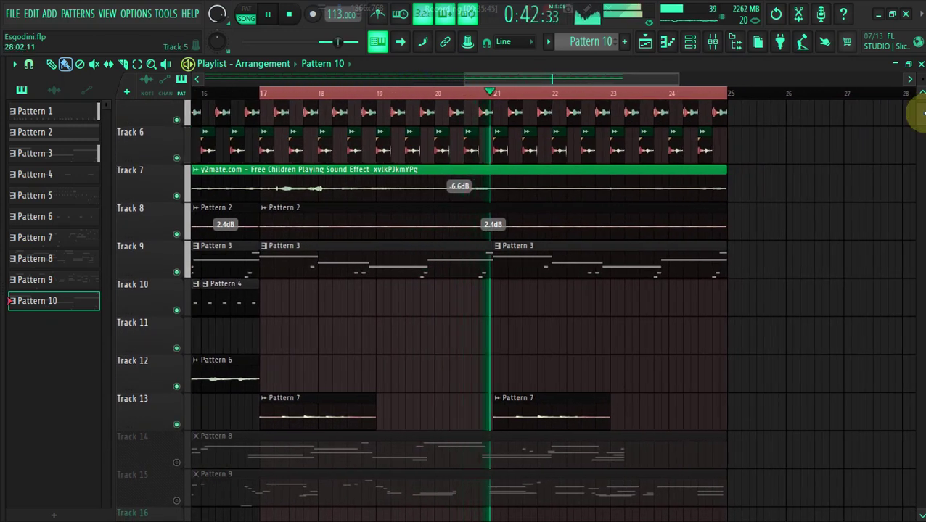
Step: Undo the deletion of the Pattern 4 and Pattern 6 clips from bar 17 onward
key("ctrl+alt+z")
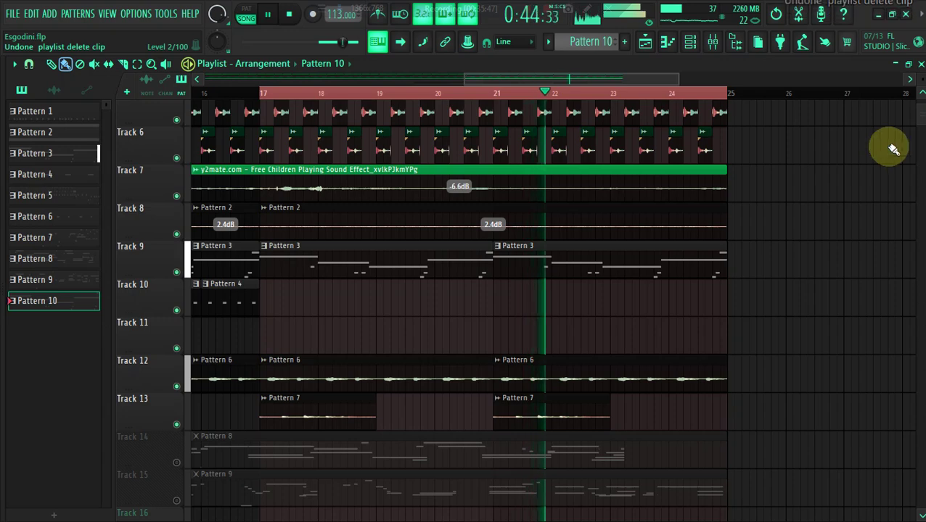
key("ctrl+alt+z")
key("ctrl+alt+z")
key("ctrl+alt+z")
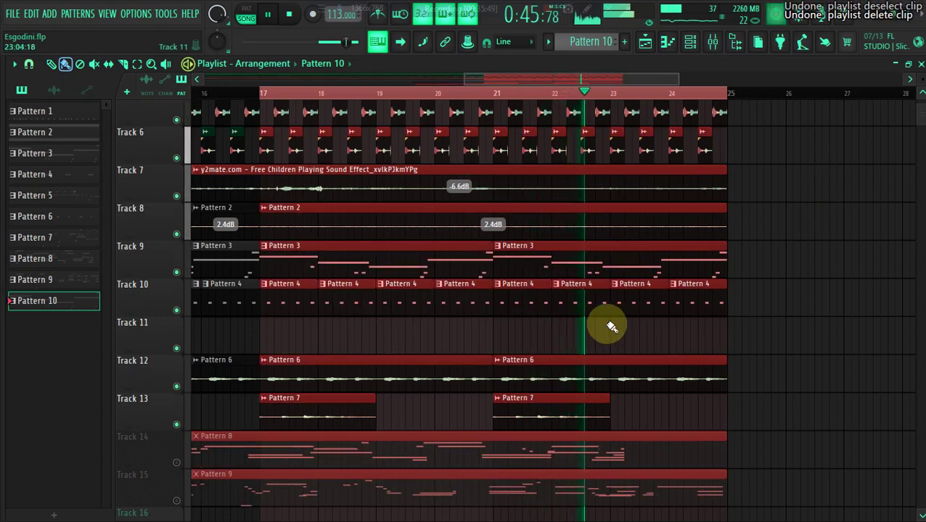
Step: Delete only the two Pattern 6 clips on Track 12 at bars 17 and 21
right_click(364, 381)
right_click(506, 370)
left_click(512, 369)
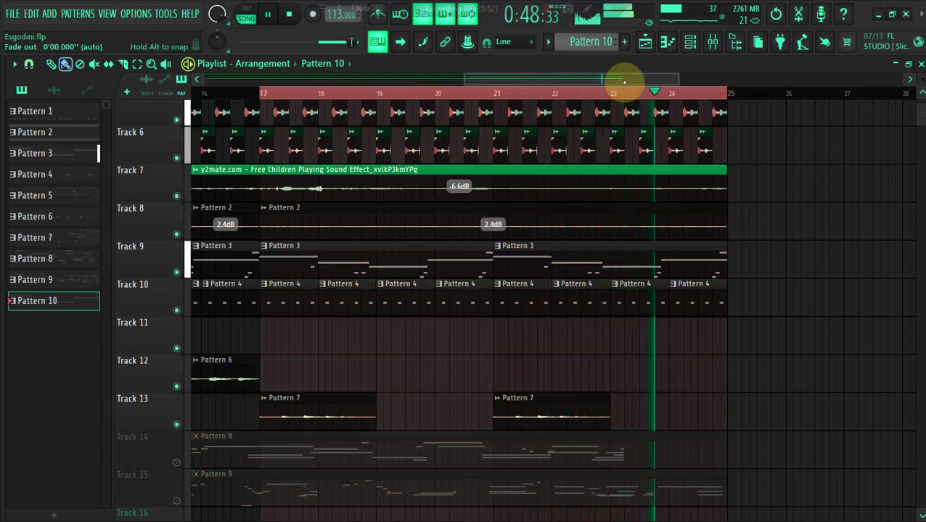
Step: Place Pattern 10 clips on Track 11 at bars 17 and 21 and delete the Pattern 3 clips on Track 9 from bar 17 onward
left_click(260, 334)
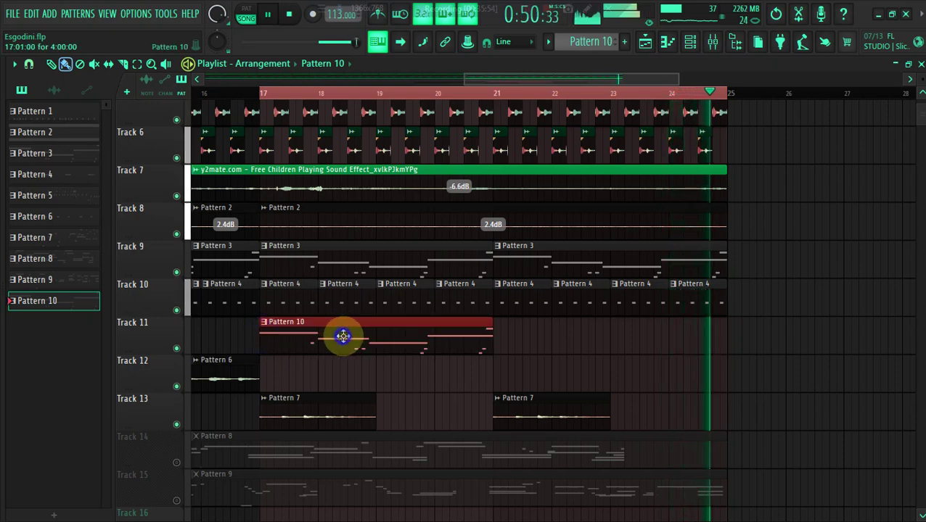
left_click(502, 340)
left_click_drag(525, 336, 517, 335)
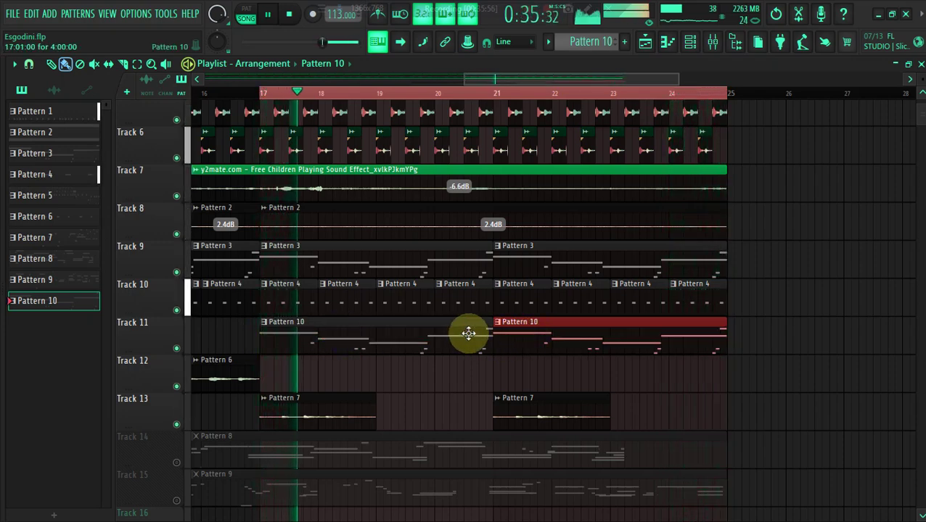
right_click(377, 271)
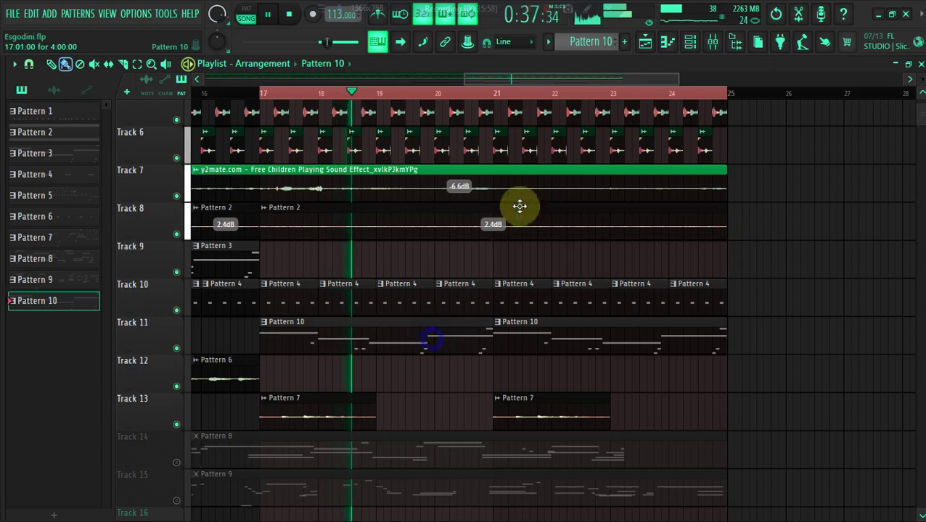
Step: Copy the Sampler #2 notes of Pattern 10 into the Addictive Keys channel and check that instrument's loaded sound
left_click(690, 45)
left_click(689, 42)
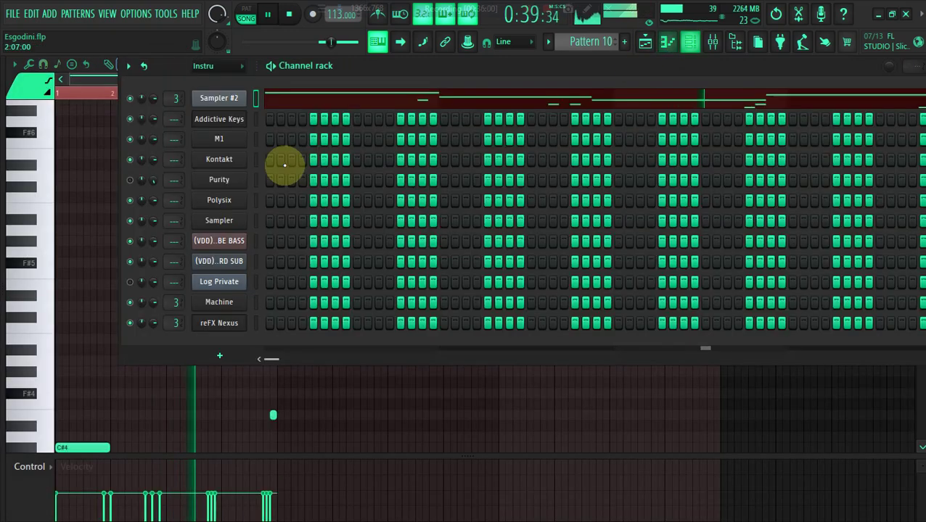
right_click(222, 98)
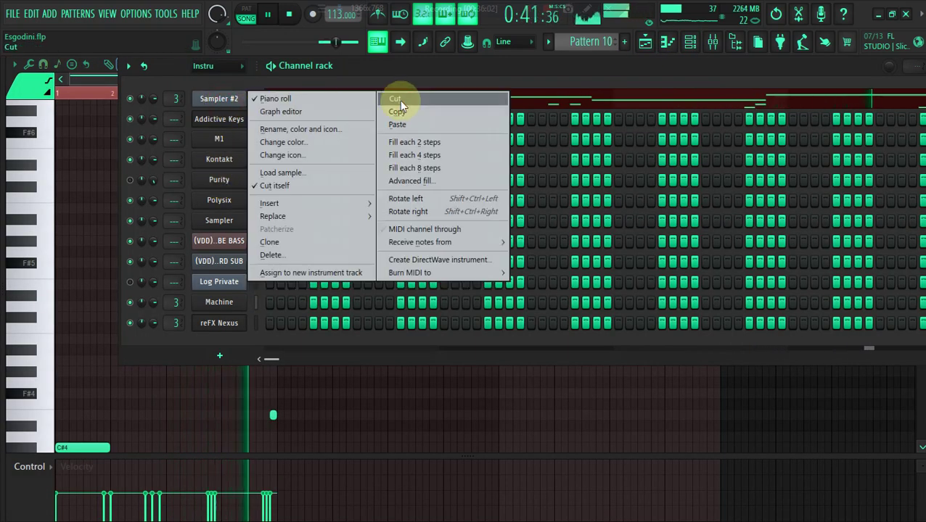
left_click(401, 107)
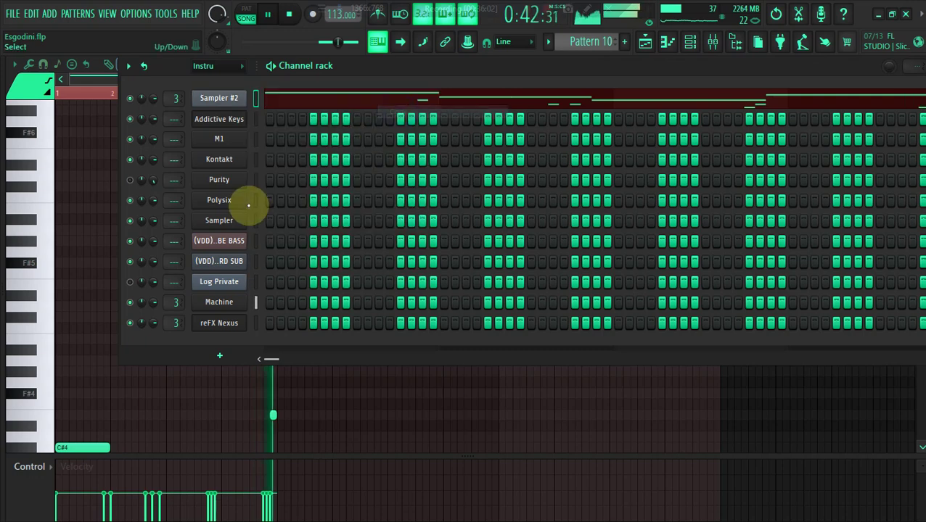
right_click(231, 120)
left_click(399, 146)
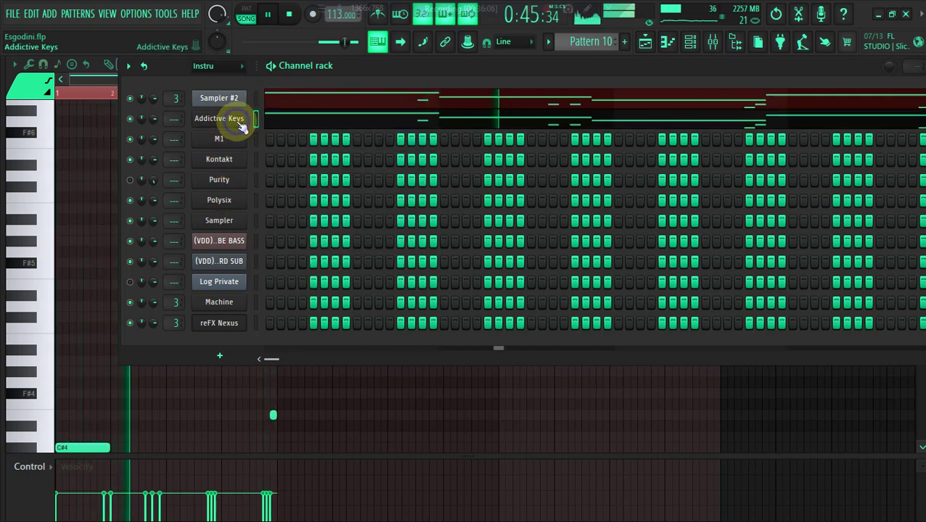
left_click(235, 122)
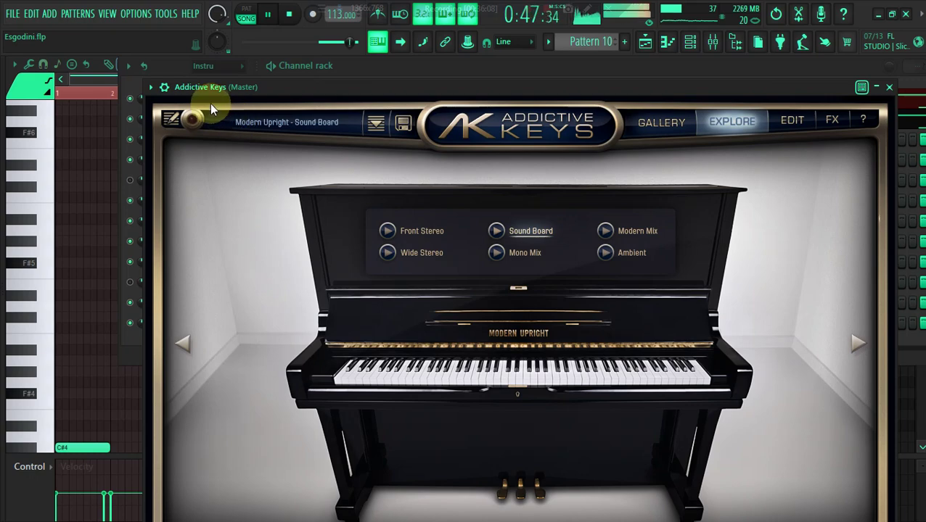
left_click(135, 83)
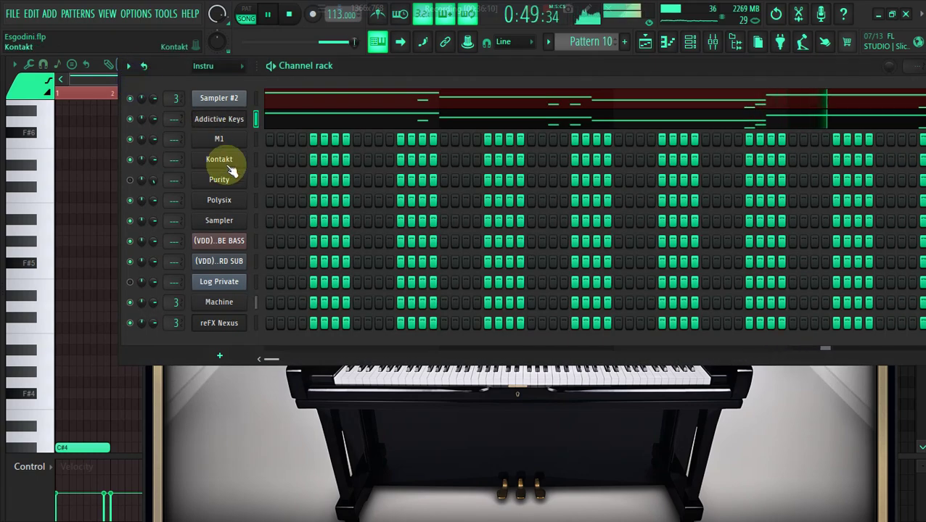
Step: Load the Vintage EP 2 preset from the Piano category in Purity
left_click(209, 180)
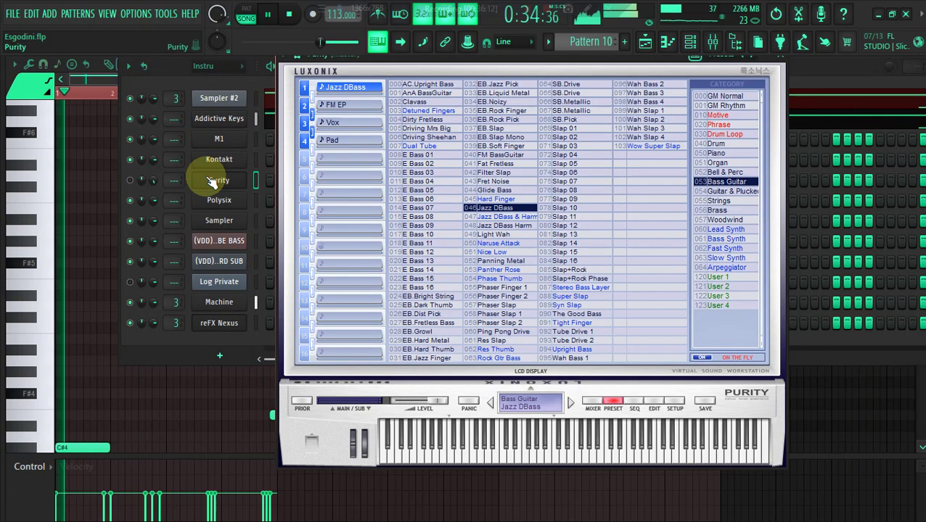
left_click(714, 154)
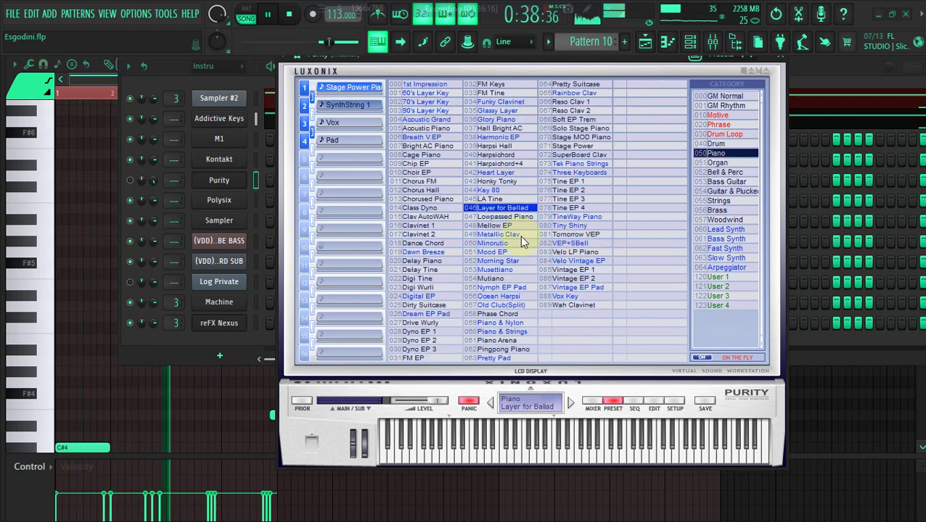
left_click(563, 280)
Step: Adjust the Addictive Keys channel volume and unmute the Purity channel
left_click(153, 119)
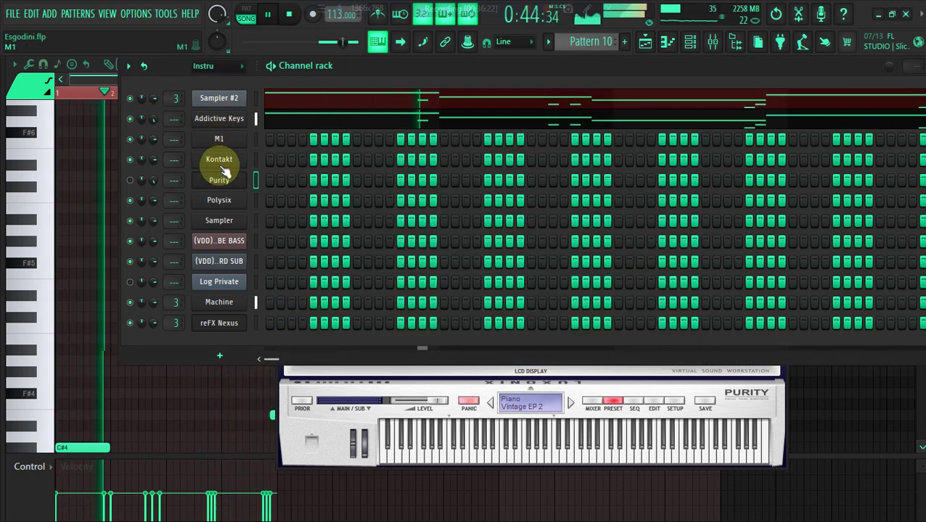
left_click(131, 180)
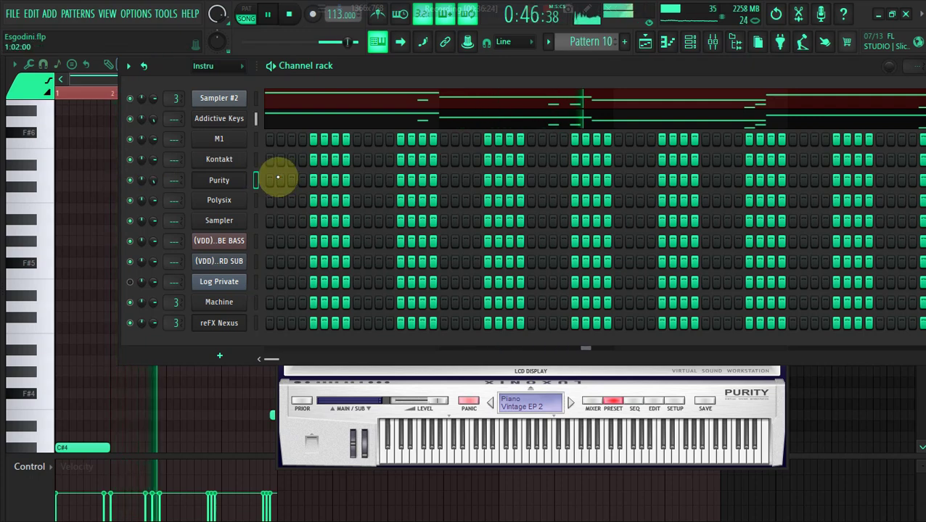
Step: Route the Purity channel to mixer track 4
left_click(239, 179)
left_click(239, 178)
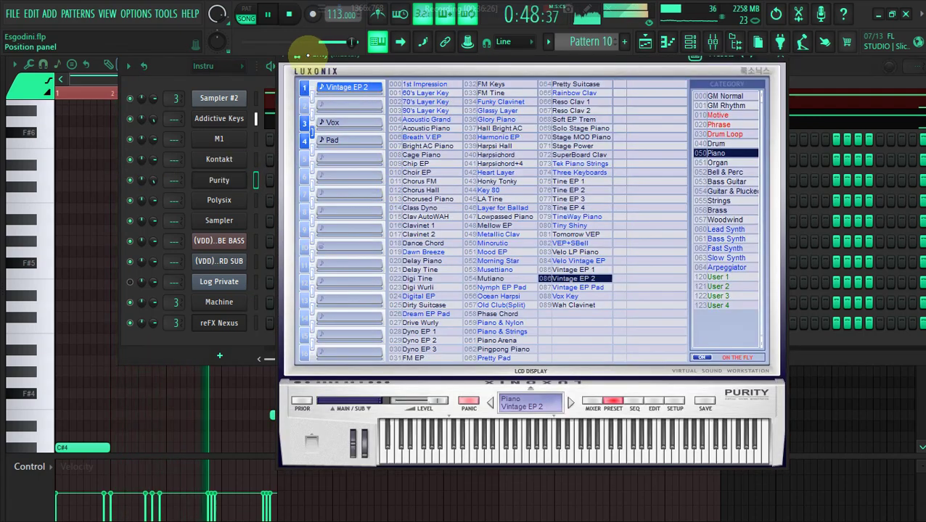
left_click(299, 55)
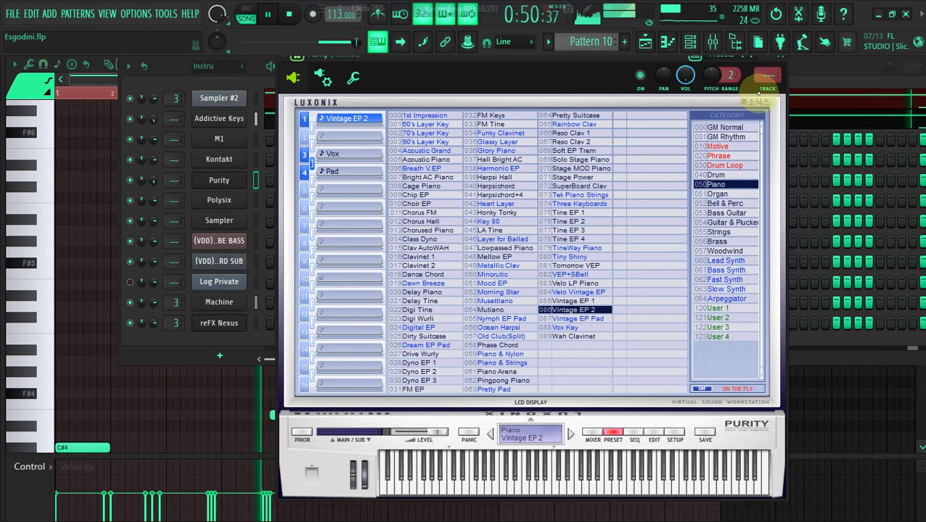
left_click(765, 84)
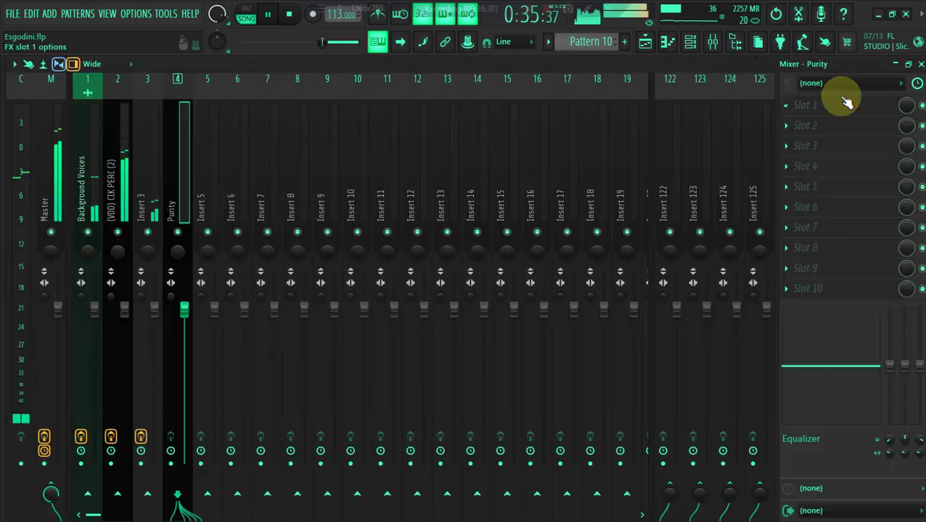
Step: Add Fruity Parametric EQ 2 to slot 1 of the Purity mixer track and pull down its lower bands
left_click(842, 100)
left_click(840, 99)
left_click(838, 98)
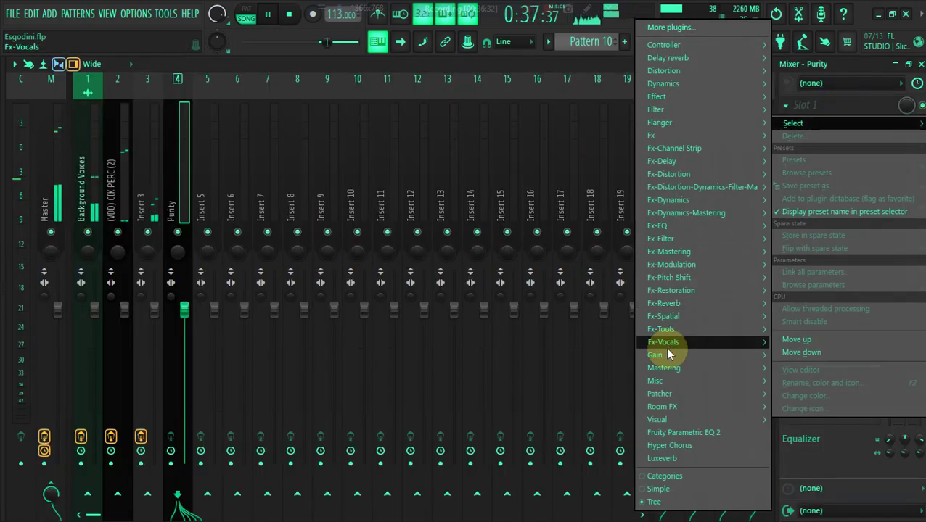
left_click(678, 432)
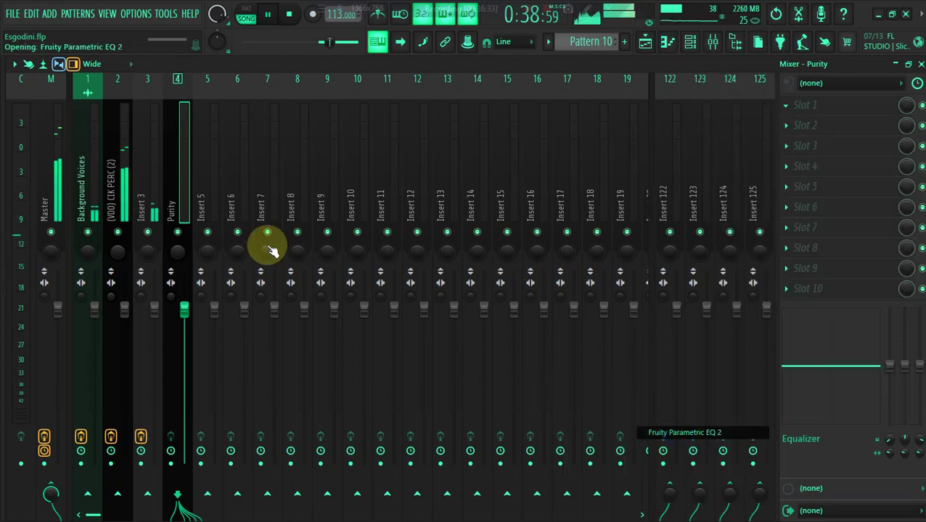
left_click_drag(107, 288, 135, 358)
left_click_drag(223, 277, 238, 299)
Step: Add Hyper Chorus in slot 2 and Luxeverb in slot 3 of the Purity mixer track, and reduce both mix levels
left_click(836, 130)
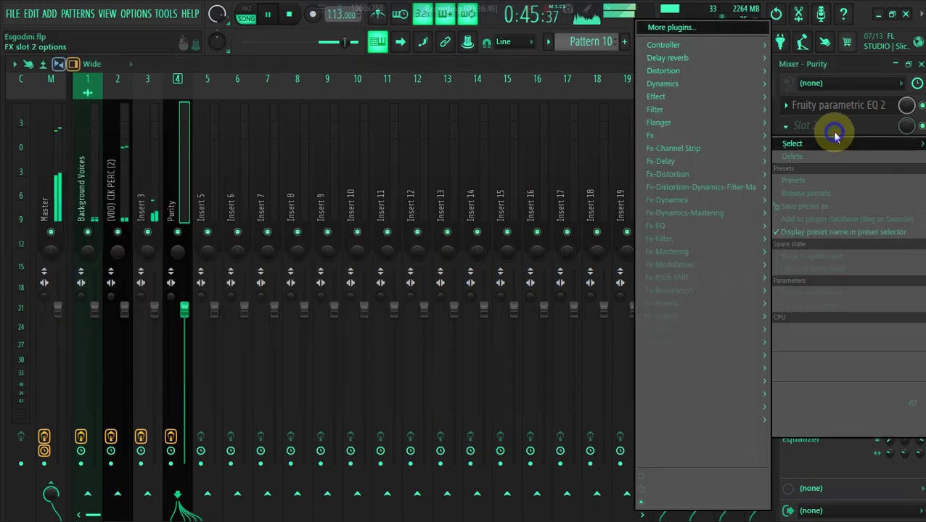
mouse_move(702, 424)
left_click(699, 439)
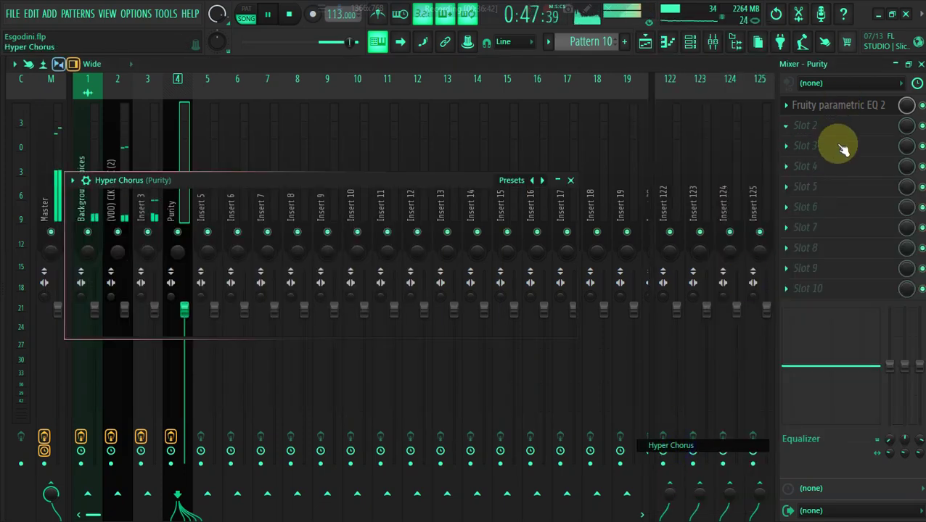
left_click(842, 148)
left_click(672, 459)
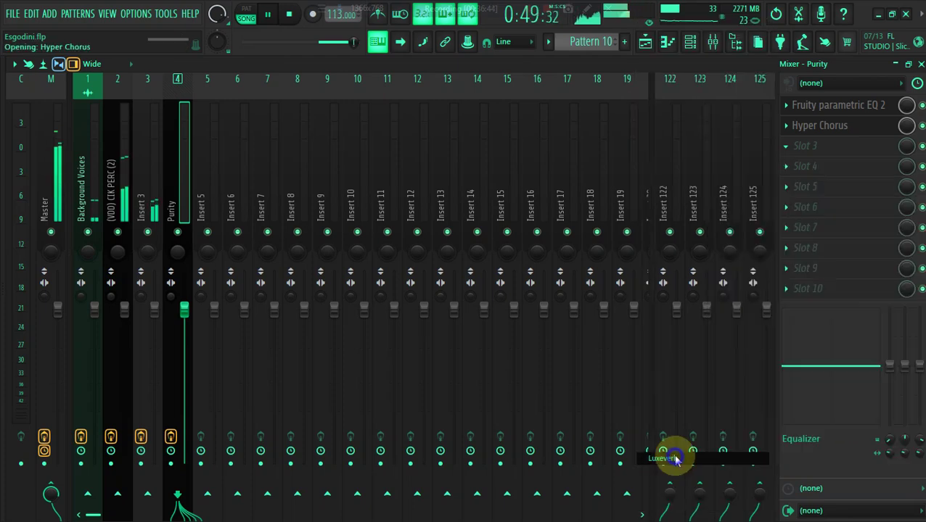
left_click_drag(907, 125, 907, 156)
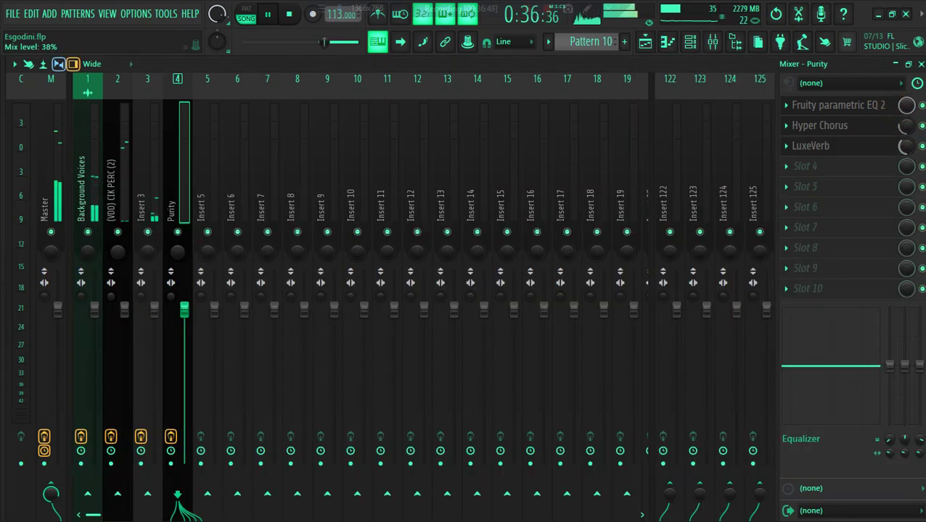
Step: In Purity's piano roll, enter short C#4 and E4 notes in bar 1 and an A3, C#4, F#4 chord in bar 2
left_click(688, 42)
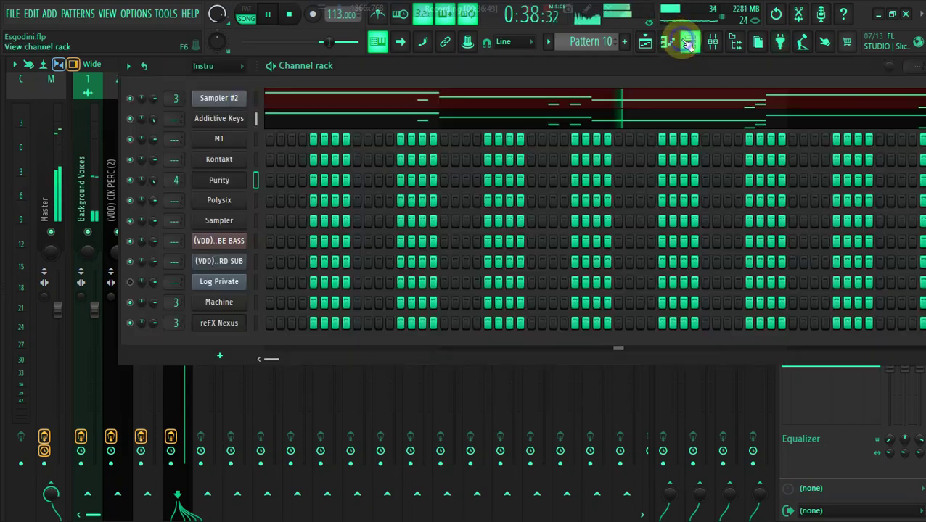
right_click(234, 186)
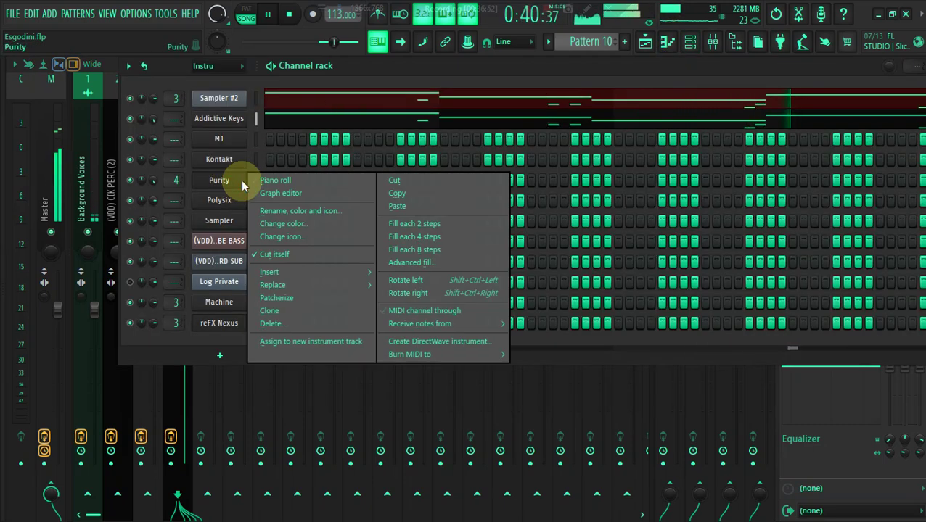
left_click(259, 181)
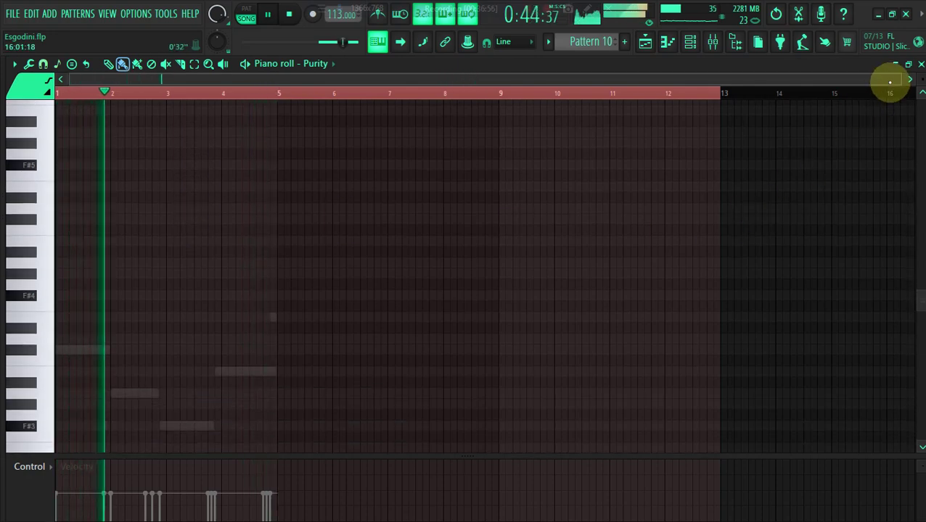
left_click_drag(897, 82, 579, 134)
mouse_move(920, 301)
left_mouse_down()
mouse_move(920, 291)
mouse_move(920, 313)
left_mouse_up()
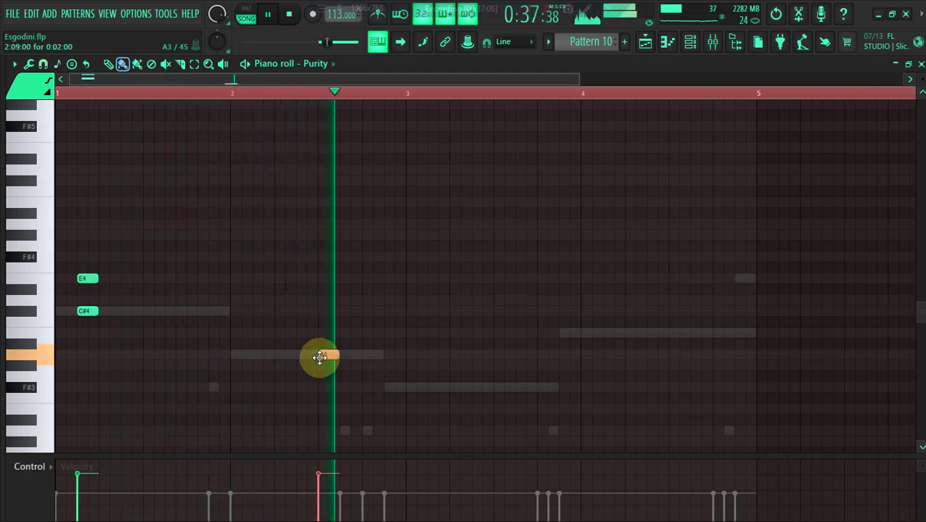
left_click(324, 312)
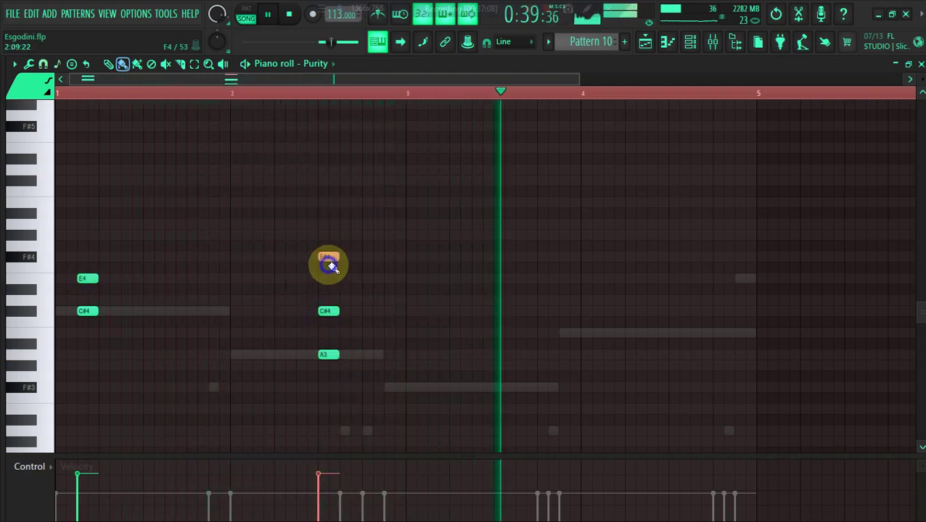
Step: Lengthen the Purity notes with the articulator at 100% so the first chord reaches the second, which ends at bar 3
key("alt+l")
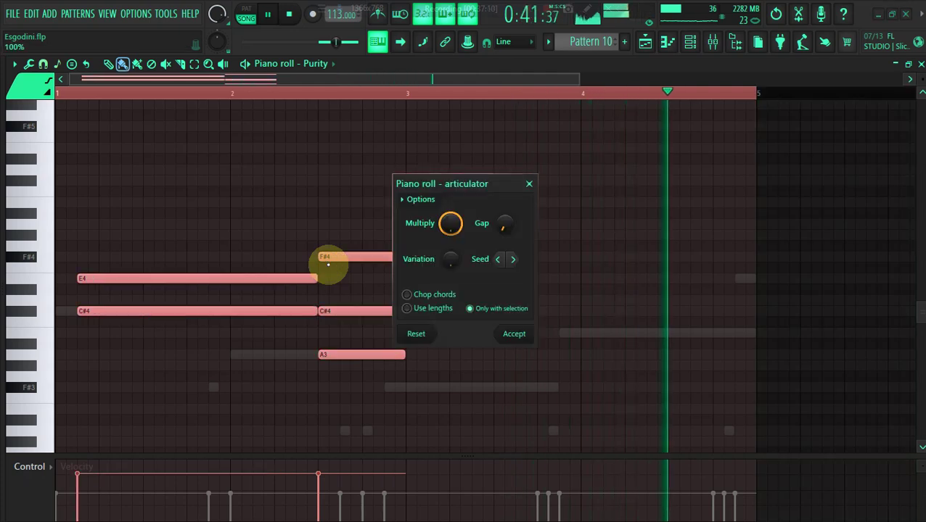
left_click(514, 335)
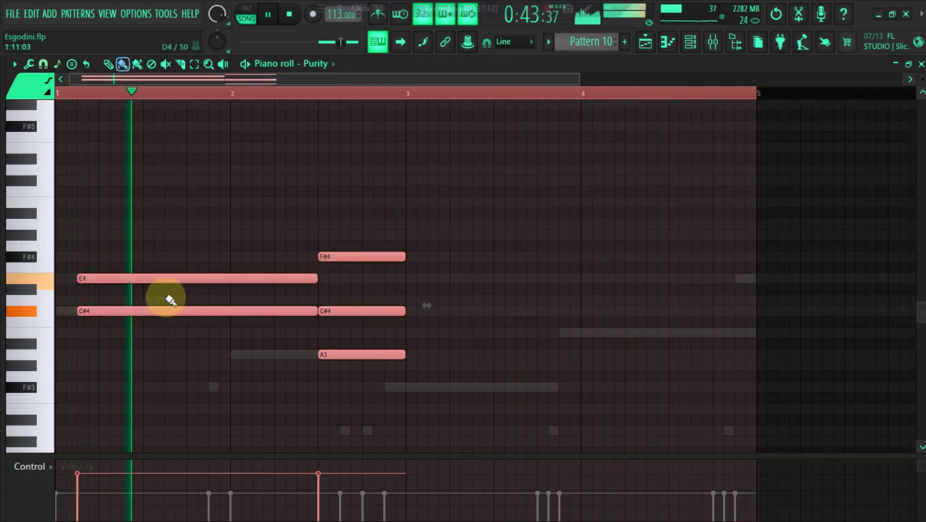
left_click(171, 298)
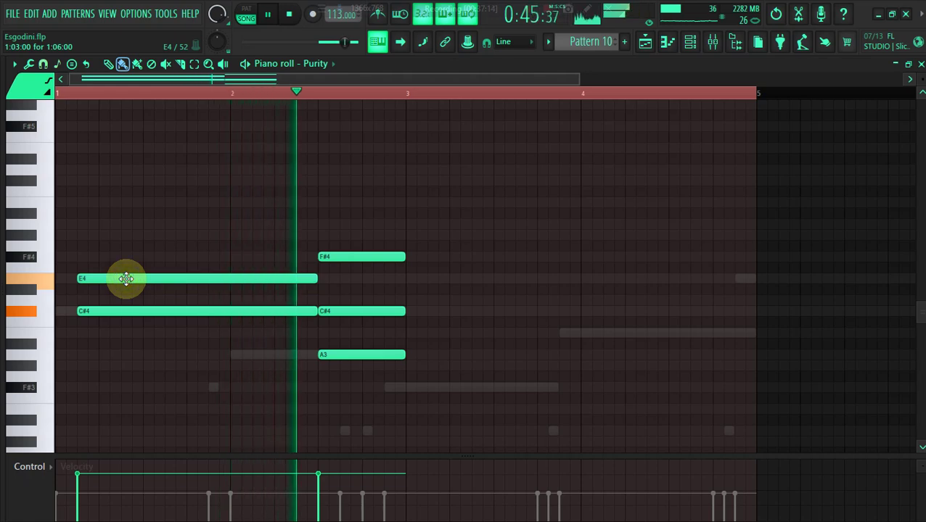
Step: Add a G#4 to the first Purity chord and replace the second chord's F#4 with an E4 ending at bar 3
left_click(85, 235)
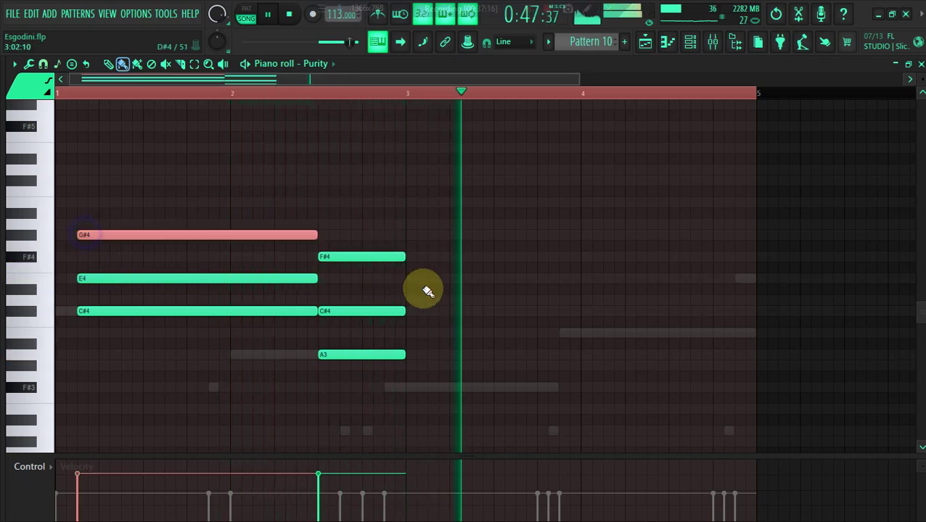
right_click(353, 257)
left_click(332, 279)
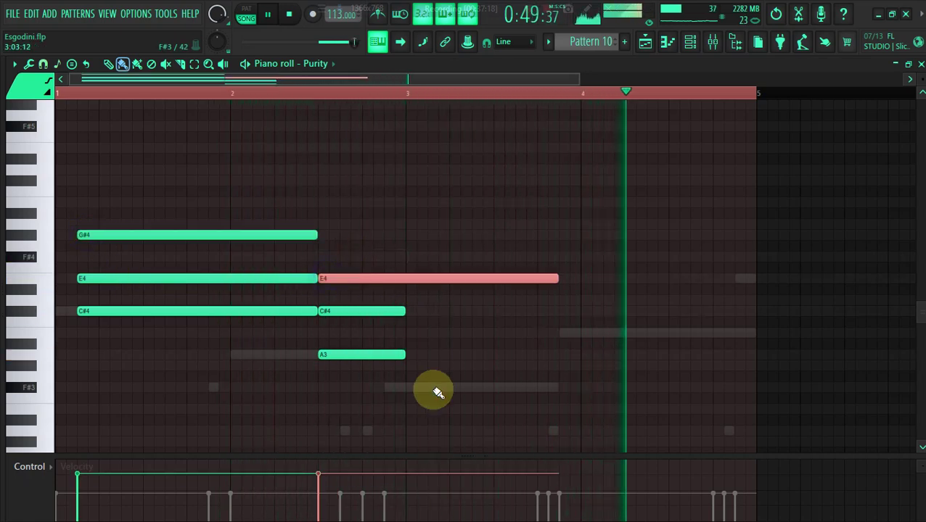
left_click_drag(556, 280, 416, 283)
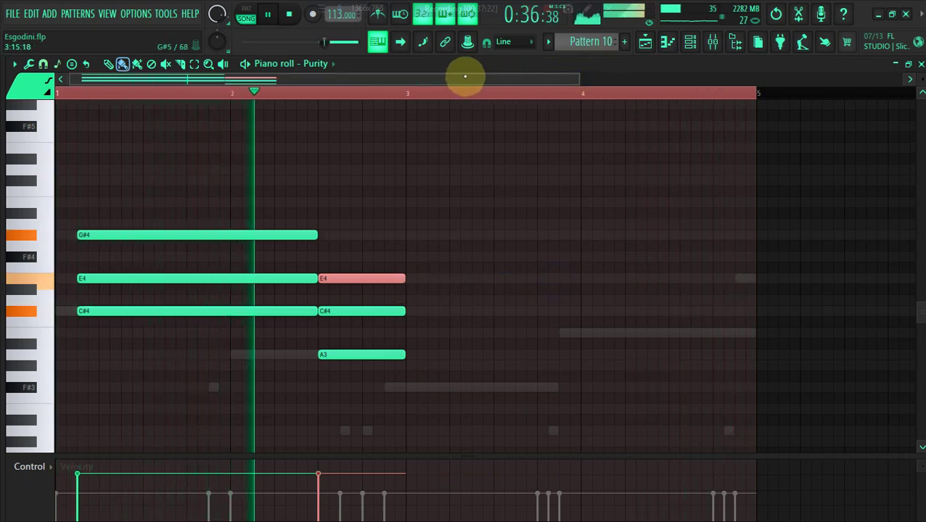
Step: Try the Purity chords one octave higher, with lower velocities set through the level scaling Multiply control
right_click(275, 212)
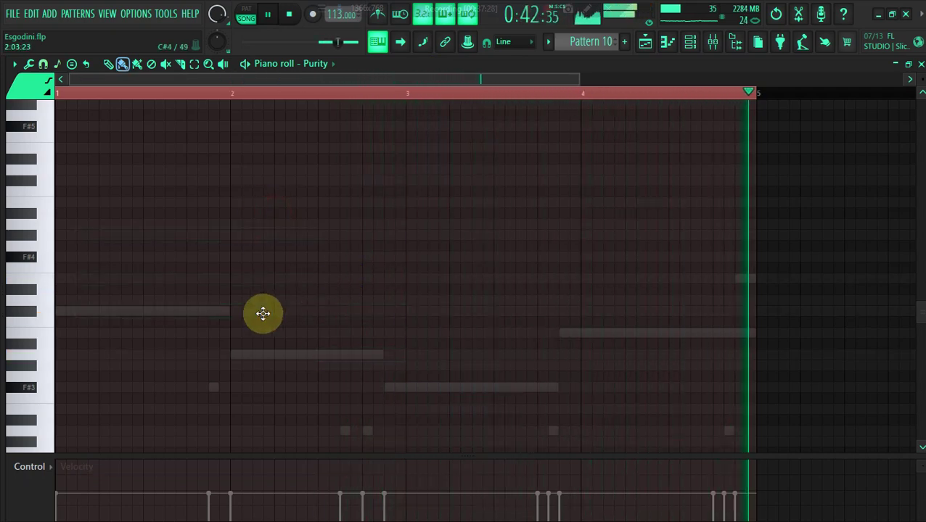
key("ctrl+z")
key("ctrl+Up")
key("alt+x")
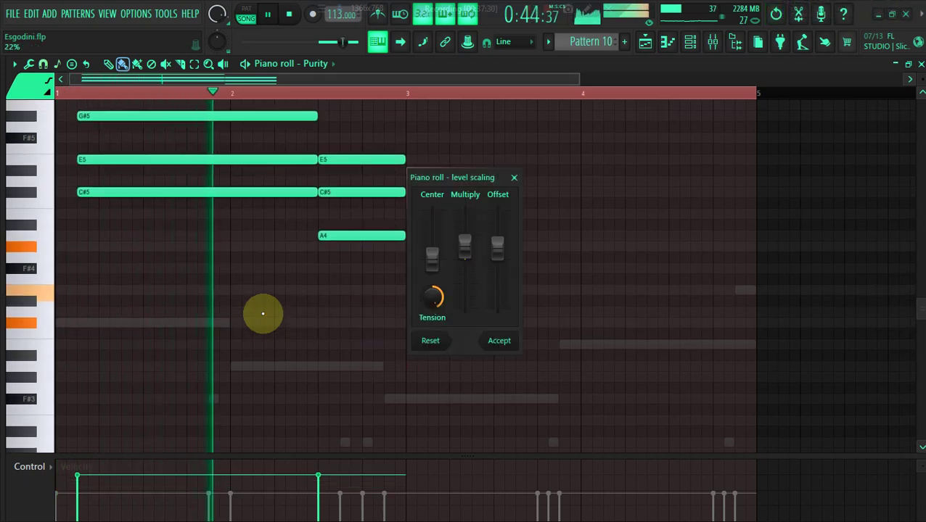
left_click_drag(465, 246, 465, 252)
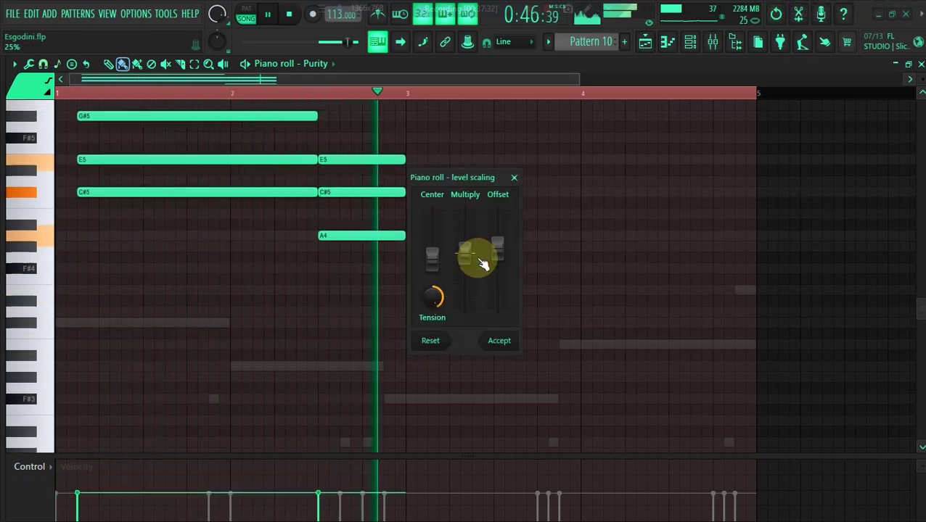
left_click(499, 341)
scroll(485, 276, "up", 1)
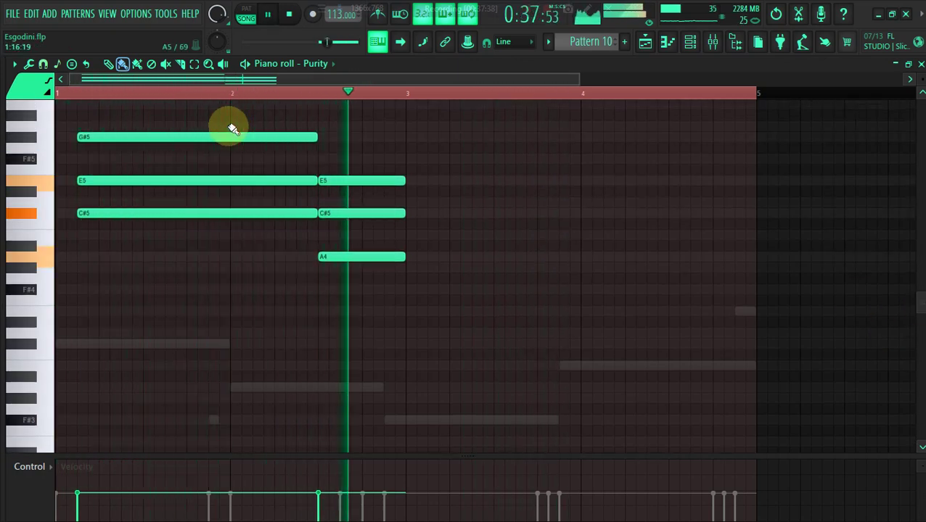
Step: Erase the Purity chords and draw new root notes C#4, F#3, A3, F#3 and B3 over the ghost notes
mouse_move(366, 278)
left_mouse_down()
mouse_move(380, 221)
mouse_move(363, 172)
left_mouse_up()
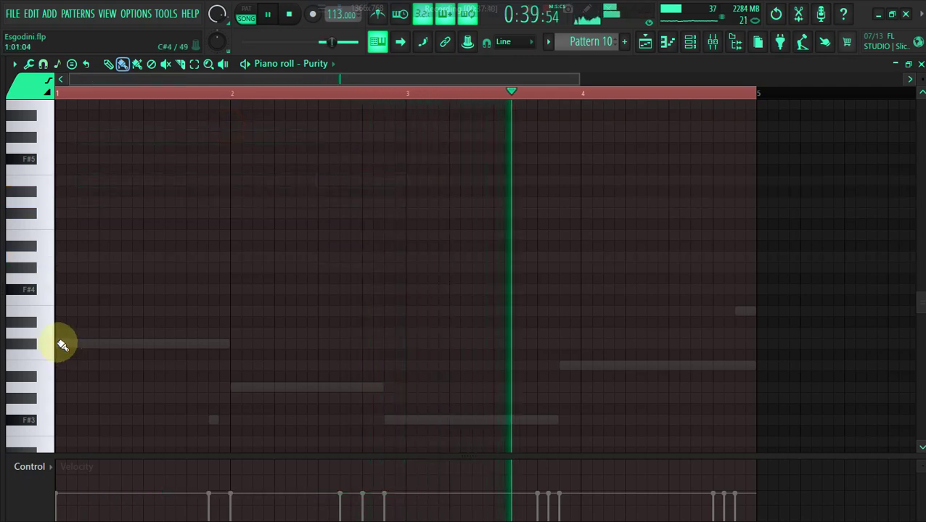
left_click(235, 389)
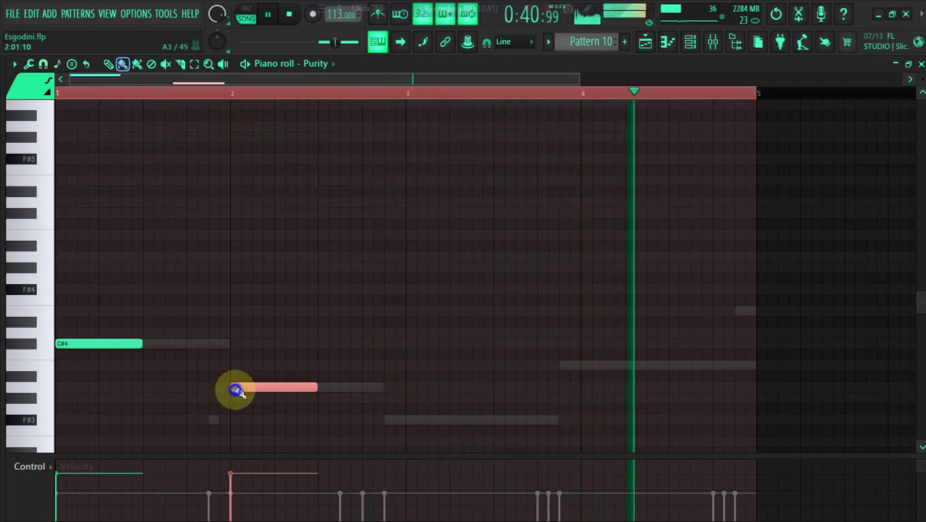
left_click(388, 421)
scroll(570, 369, "down", 3)
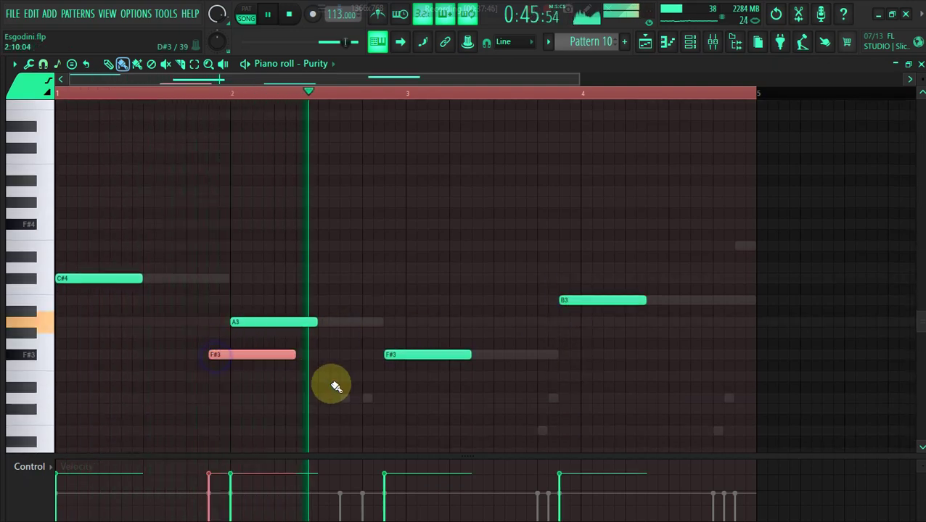
Step: Add a D3 root in bar 2, B2 and D3 roots near the ends of bars 3 and 4, and a closing E4
left_click(341, 397)
left_click(541, 432)
left_click(549, 399)
left_click(722, 430)
left_click(730, 399)
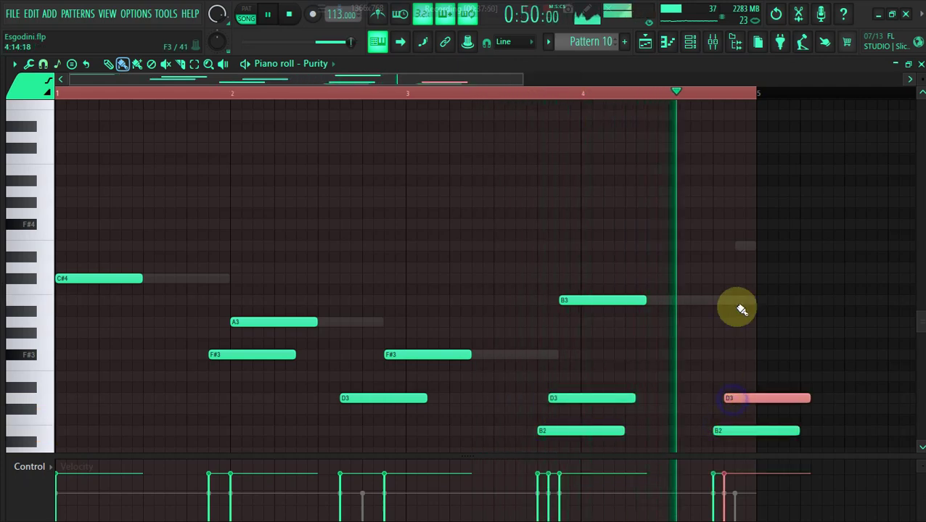
left_click(741, 247)
Step: Apply the articulator at 100% to all the Purity root notes so each extends to the next
key("ctrl+a")
key("alt+l")
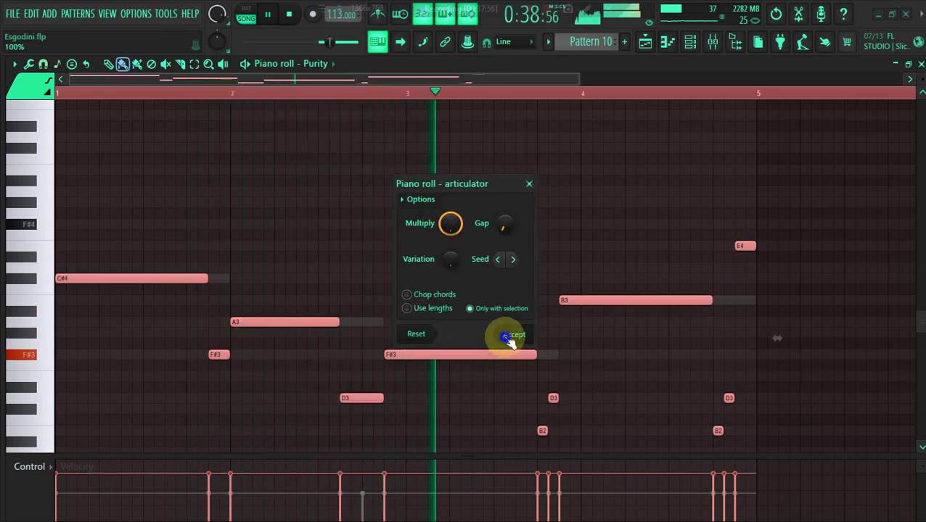
left_click(511, 335)
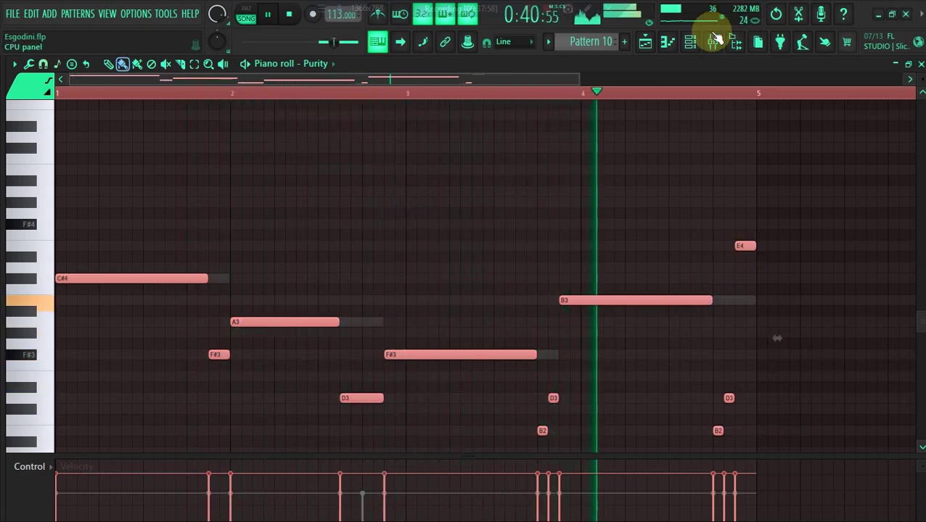
Step: View the Purity instrument from the channel rack and return to its piano roll
left_click(690, 42)
left_click(221, 183)
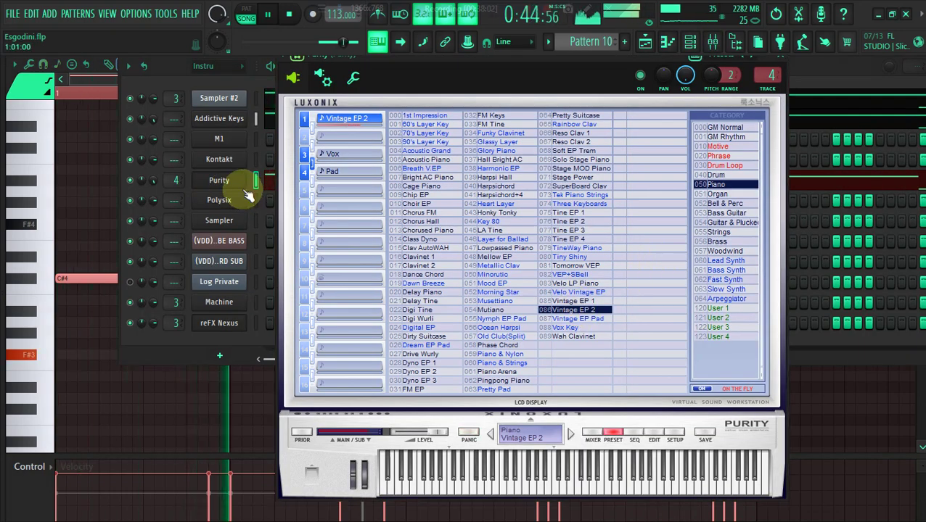
right_click(158, 183)
left_click(165, 191)
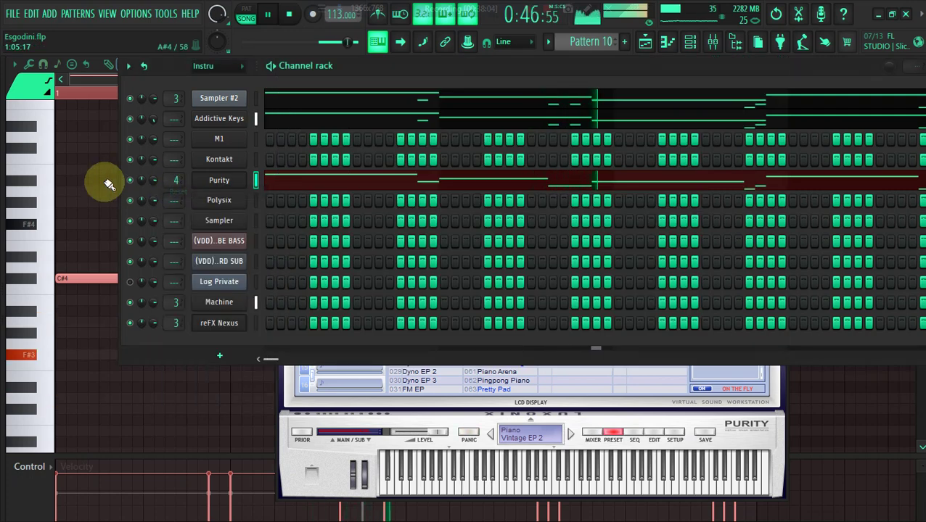
left_click(108, 194)
Step: Transpose all the Purity root notes up one octave and stack E5 and G#5 on the opening C#5
scroll(111, 196, "up", 2)
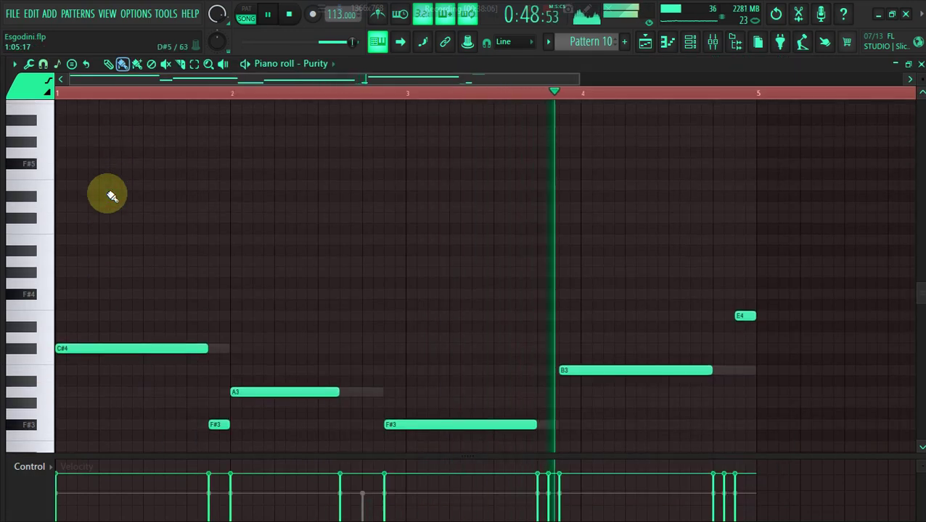
key("ctrl+Up")
scroll(113, 257, "up", 1)
left_click(111, 311)
left_click(63, 277)
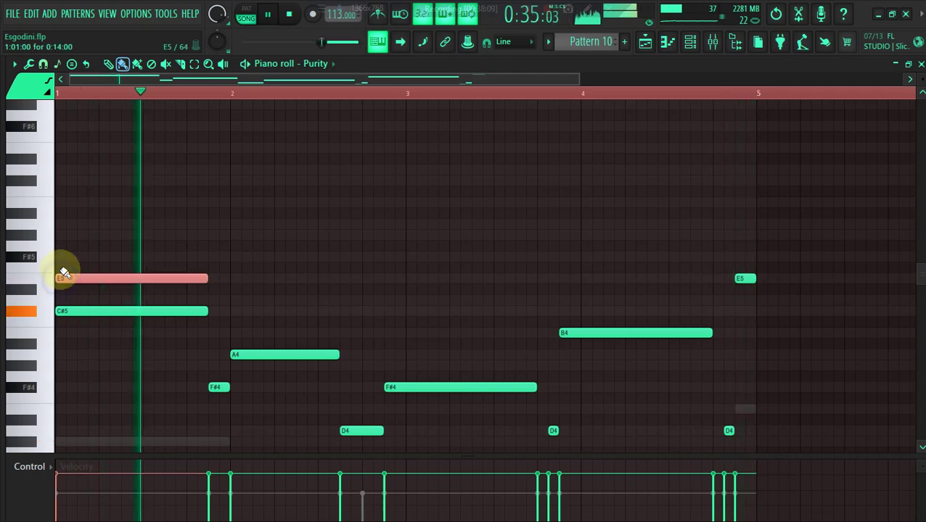
left_click(63, 235)
Step: Switch playback to pattern mode and build the F#4-A4-C#5 chord ending bar 1 and the A4-C#5-E5 chord opening bar 2
key("space")
key("ctrl+a")
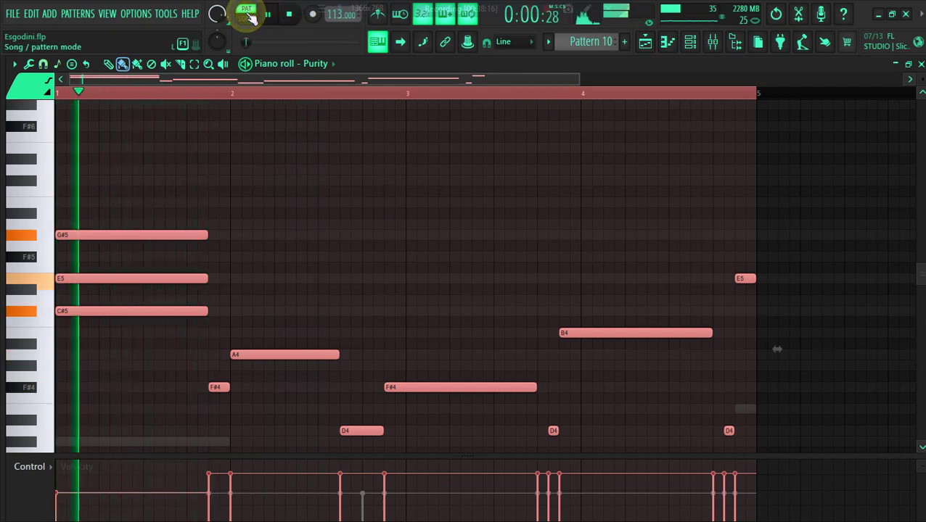
left_click(207, 382)
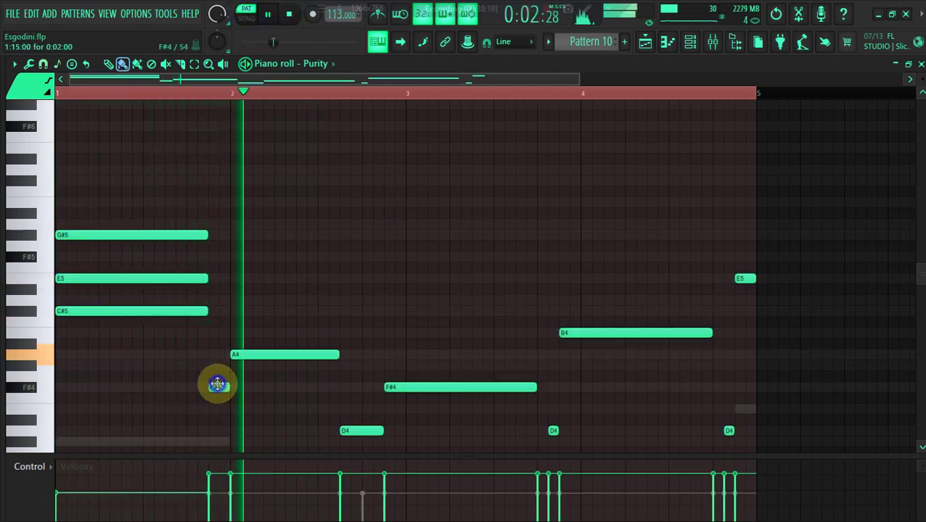
left_click(214, 355)
left_click(215, 312)
left_click(234, 311)
left_click(242, 278)
Step: Stack F#4 and A4 on the D4 in bar 2, and A4 and C#5 on the long F#4 that follows
left_click(373, 429)
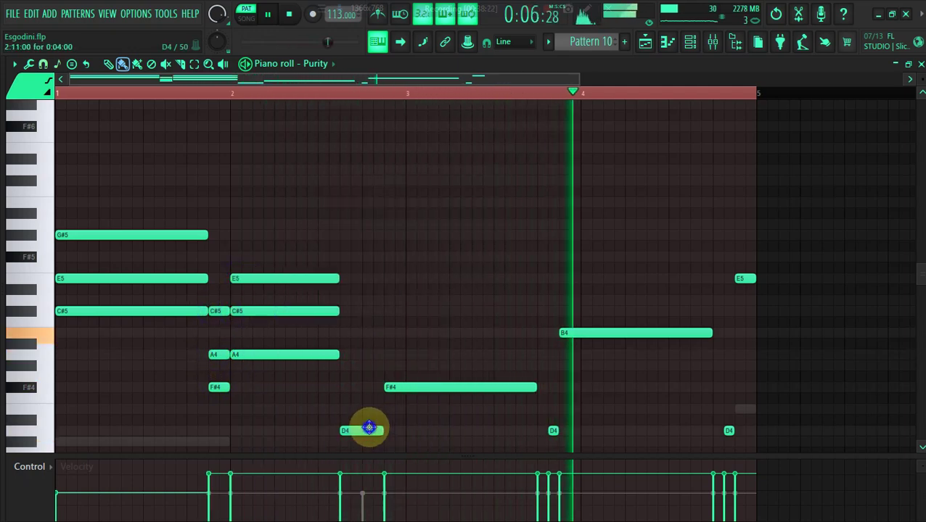
left_click(348, 386)
left_click(351, 354)
left_click(390, 385)
left_click(387, 355)
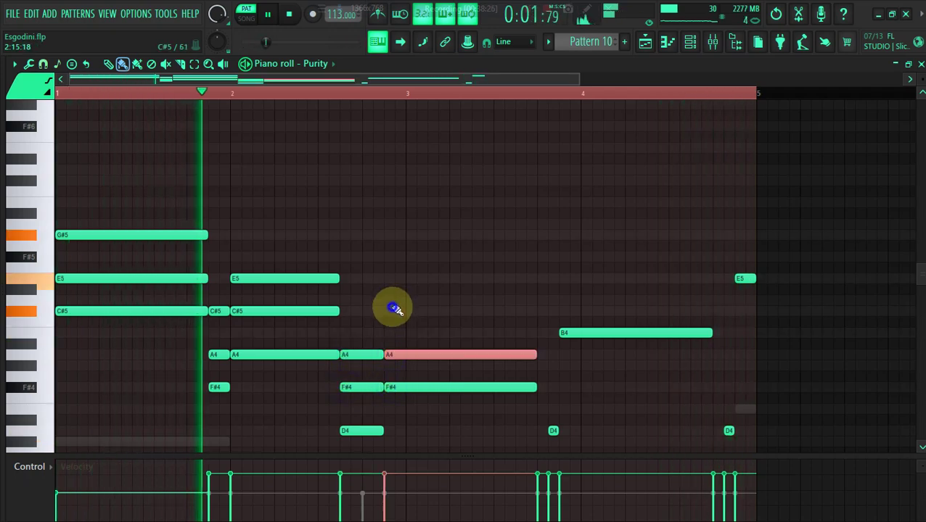
left_click(394, 310)
Step: Stack D5 and F#5 on the long B4, and G#5 and B5 on the short E5 closing bar 4
left_click(598, 331)
left_click(570, 301)
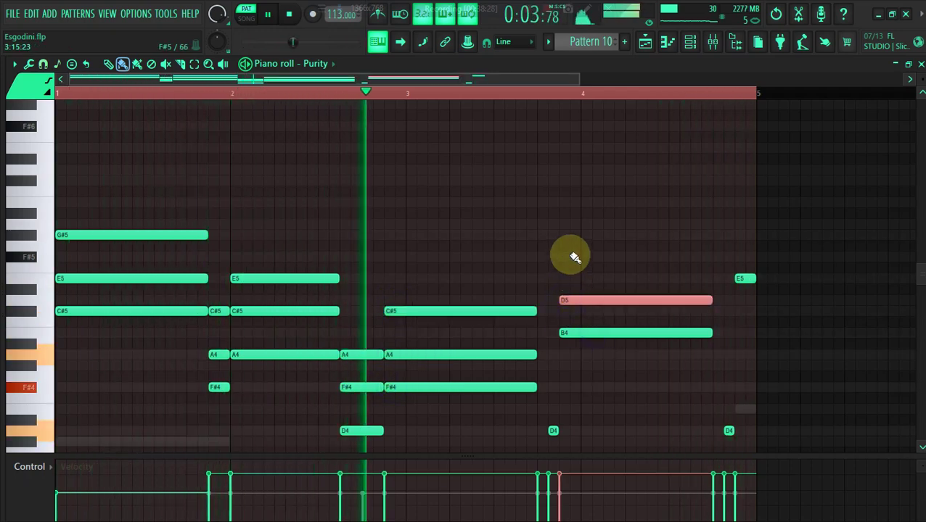
left_click(569, 256)
left_click(748, 276)
left_click(742, 236)
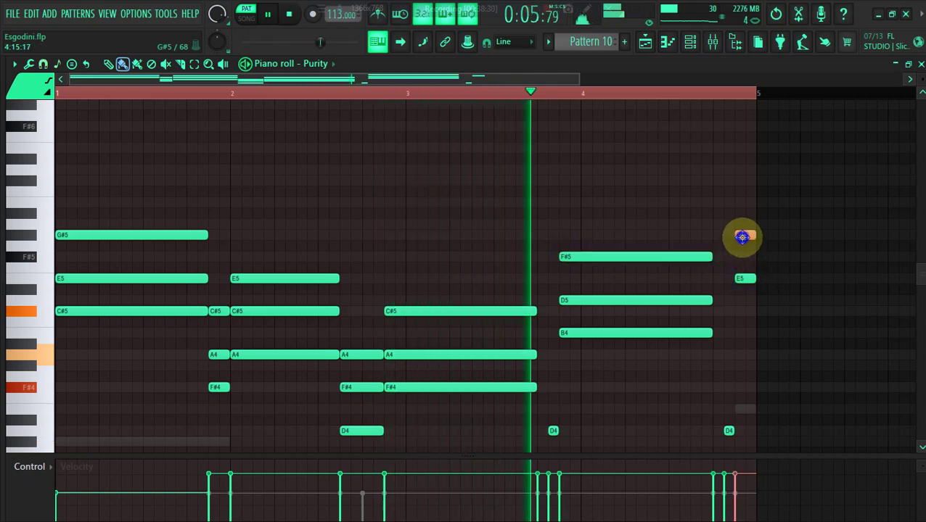
left_click(740, 202)
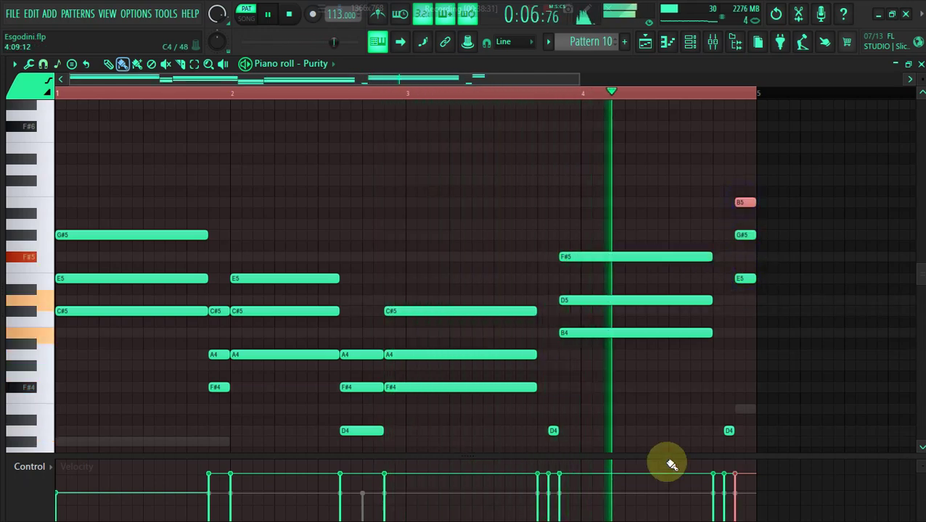
Step: Stack F#4 and A4 on each short D4 near the ends of bars 3 and 4
left_click(551, 431)
left_click(554, 387)
left_click(553, 354)
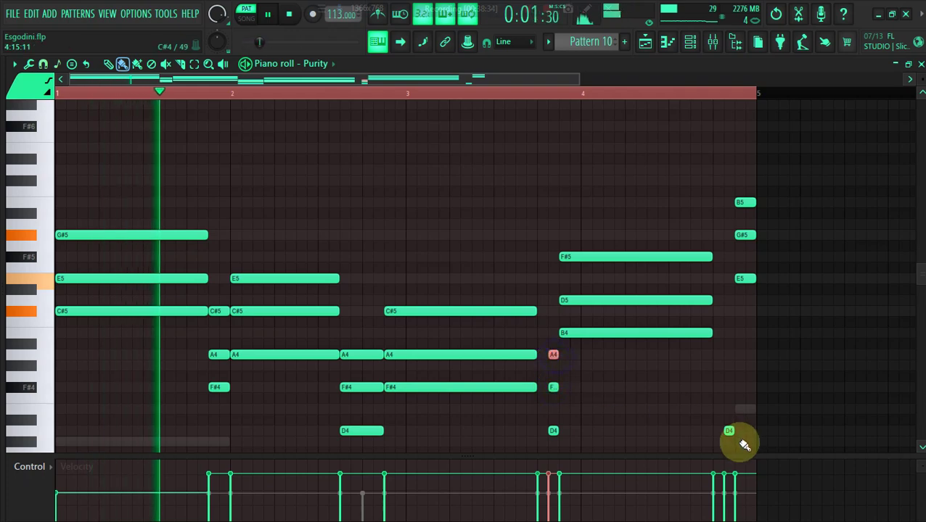
left_click(728, 388)
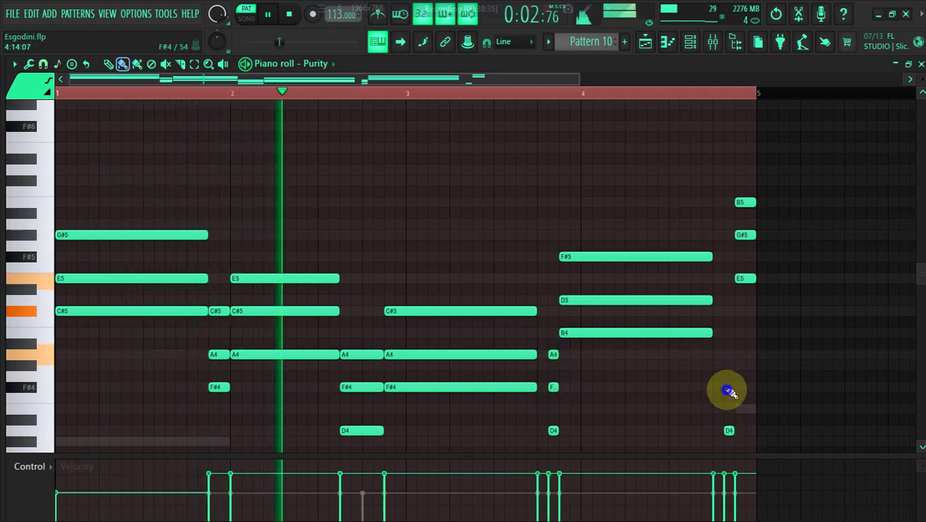
left_click(728, 354)
Step: Stack D4 and F#4 on the short B3 near the end of bar 3
scroll(465, 276, "down", 1)
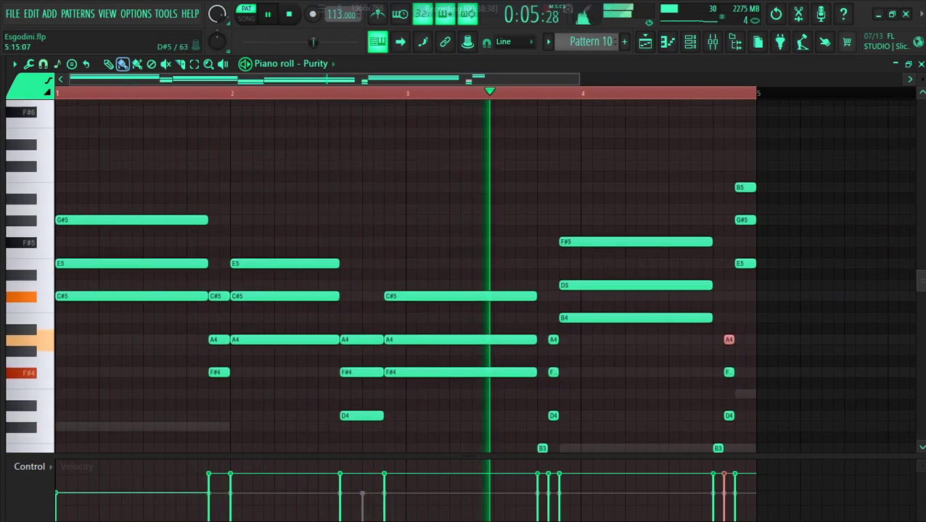
scroll(406, 276, "down", 1)
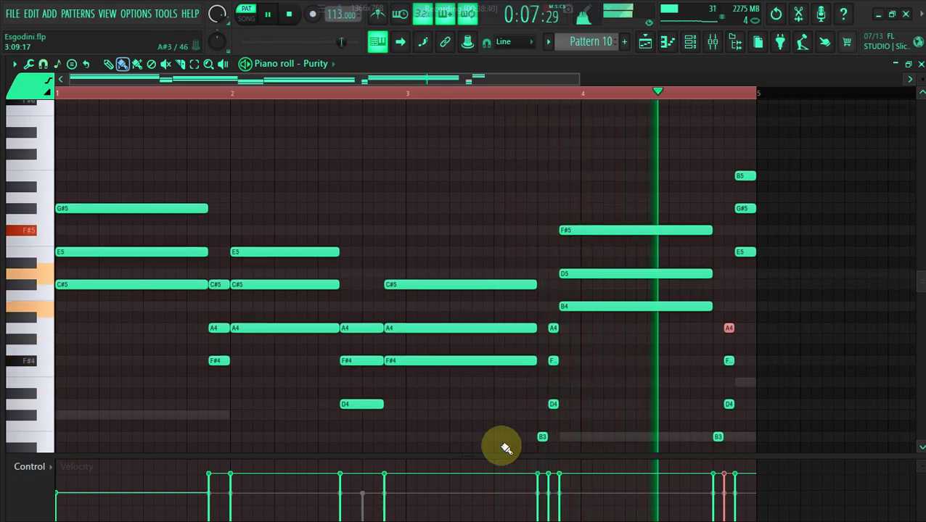
left_click(539, 436)
left_click(545, 405)
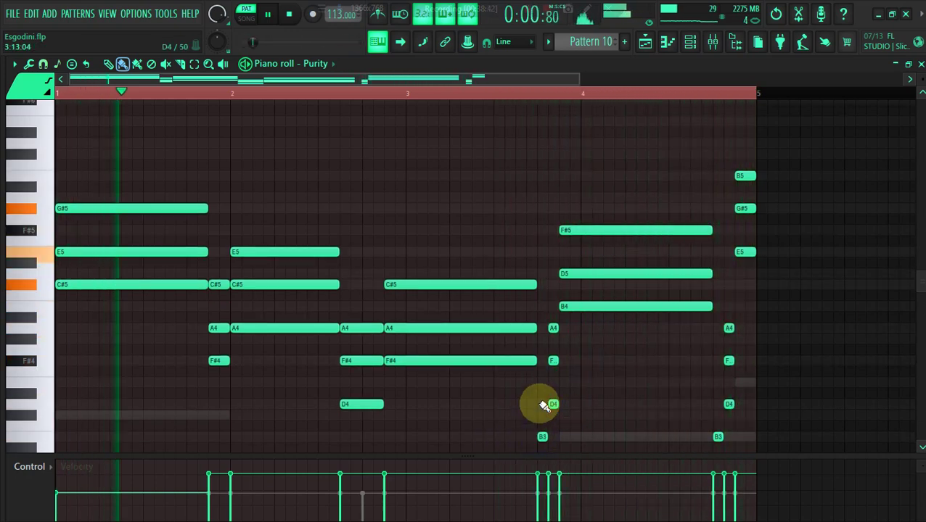
left_click(545, 361)
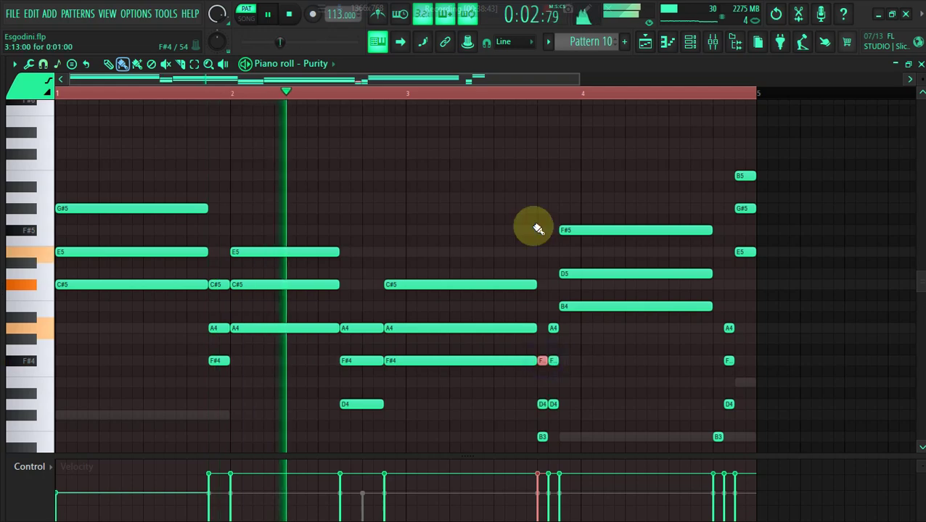
Step: Lower the velocities of all the Purity notes together with level scaling
key("ctrl+a")
key("alt+x")
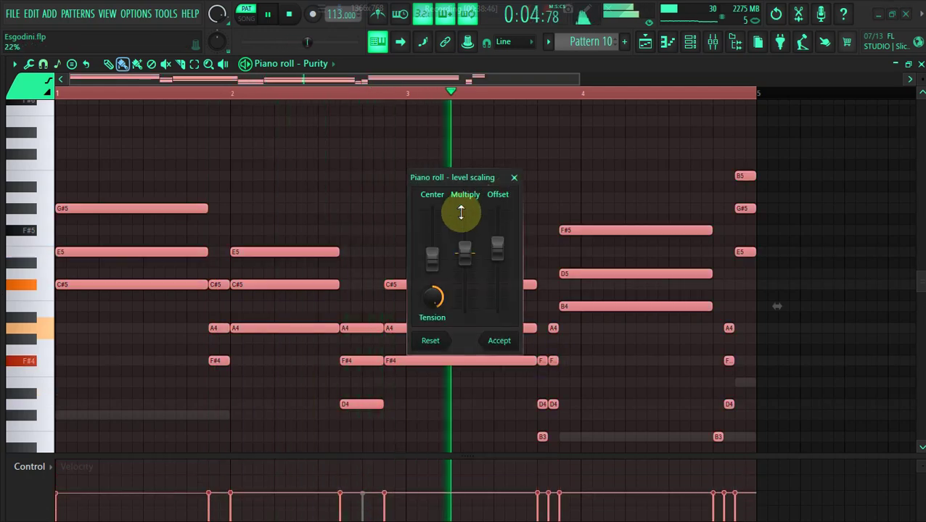
left_click(507, 348)
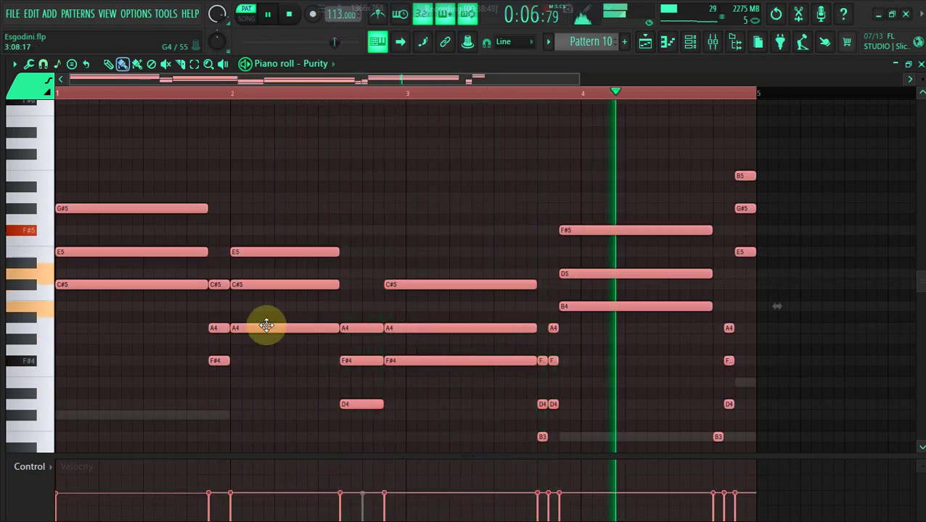
left_click(190, 307)
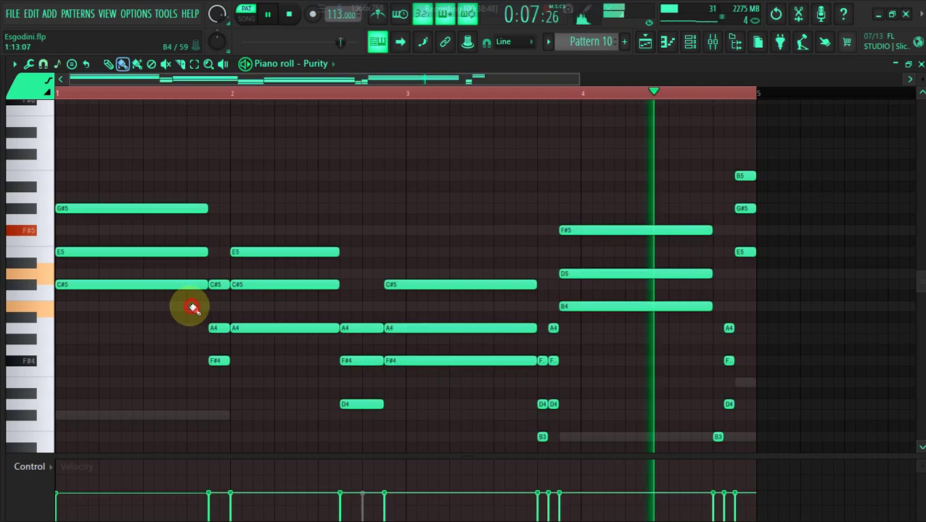
Step: Try adding a D5 to the opening Purity chord, shifting it up an octave and back down
left_click(60, 274)
key("ctrl+Up")
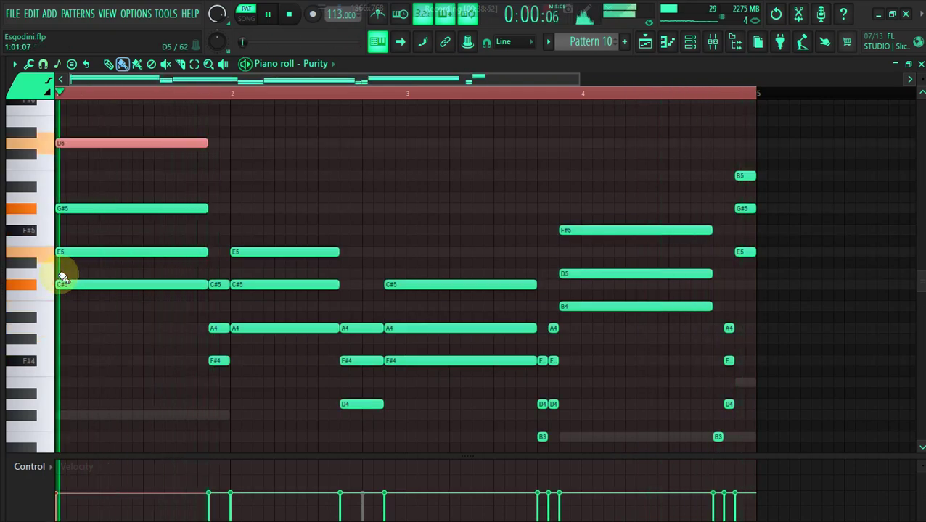
key("ctrl+Down")
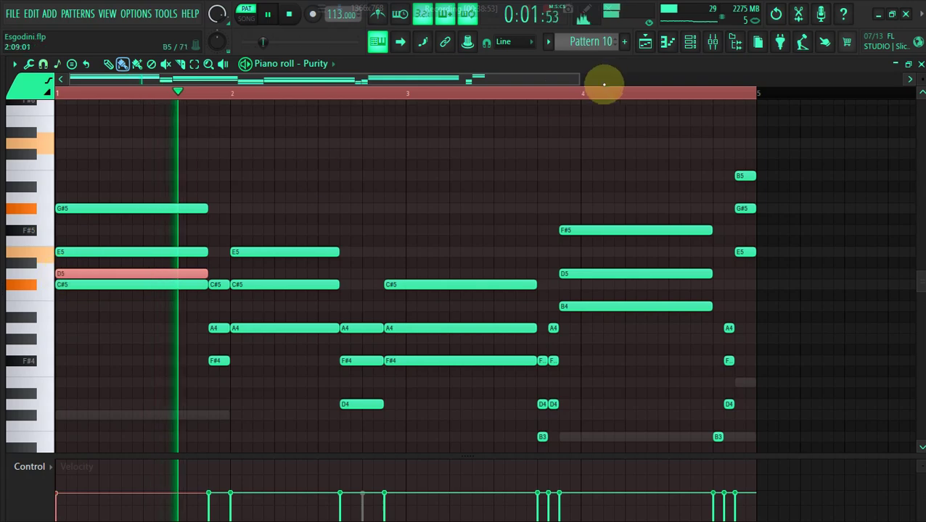
Step: Mute Addictive Keys in the channel rack, then remove the D5 from Purity's opening chord and replay the pattern
left_click(688, 43)
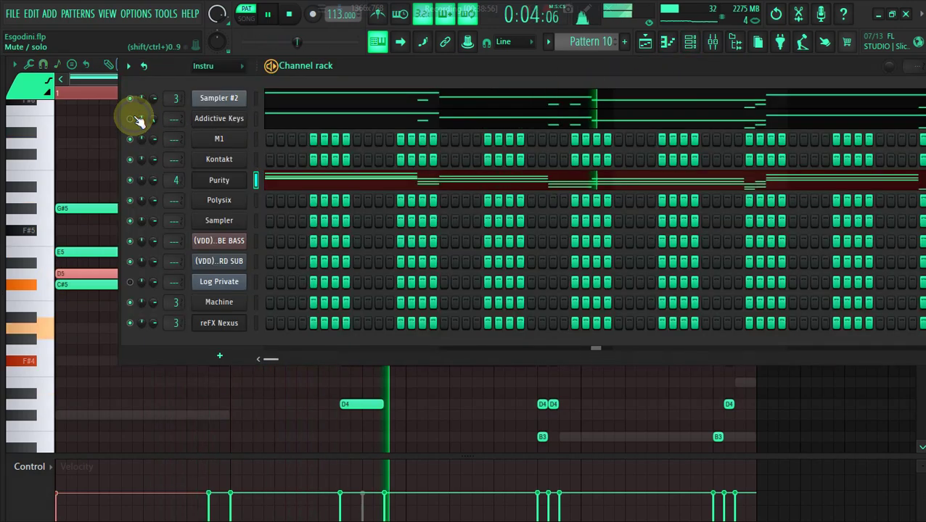
left_click(319, 180)
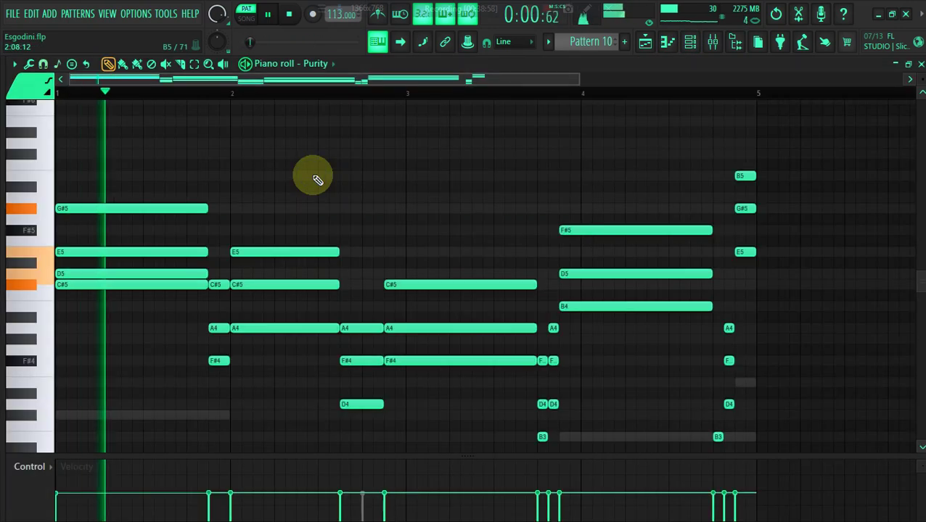
right_click(165, 273)
key("space")
key("space")
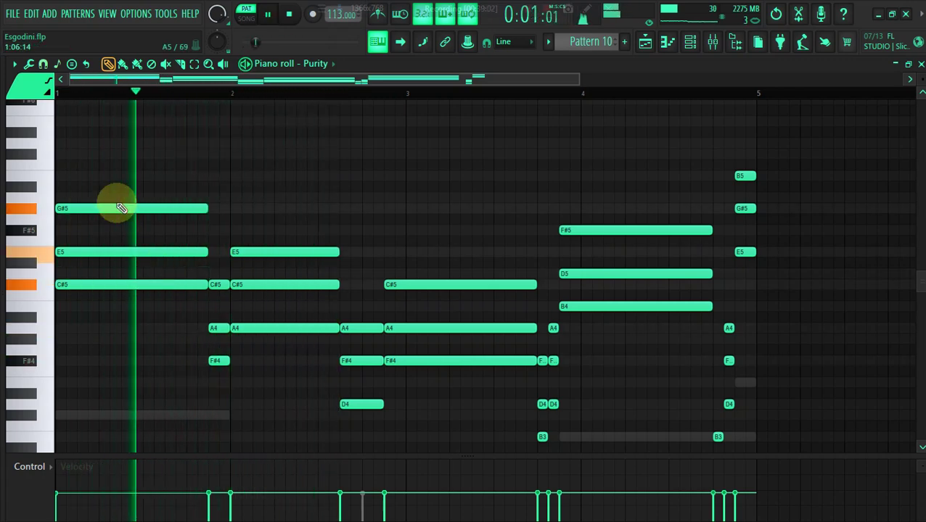
Step: Add a long A5 on top of the opening Purity chord, starting exactly at bar 1
left_click(117, 200)
left_click(122, 63)
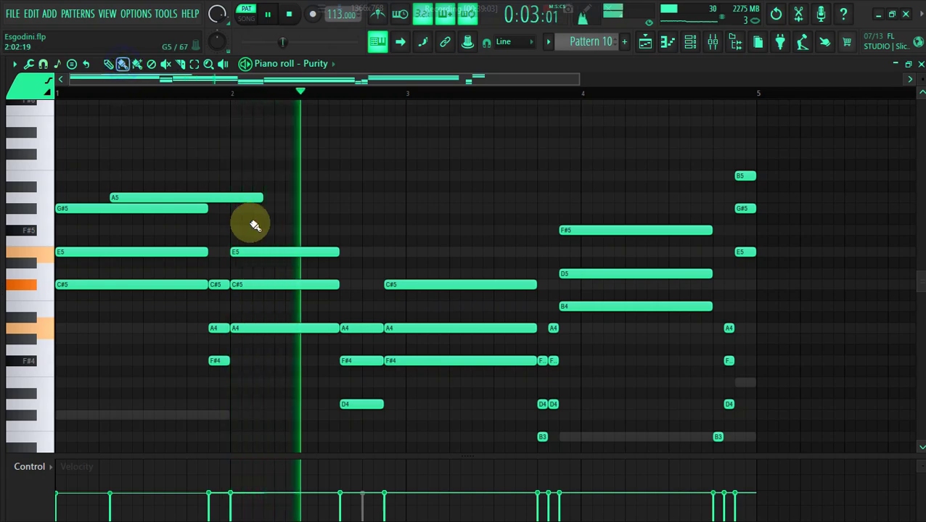
left_click(232, 194)
left_click(63, 198)
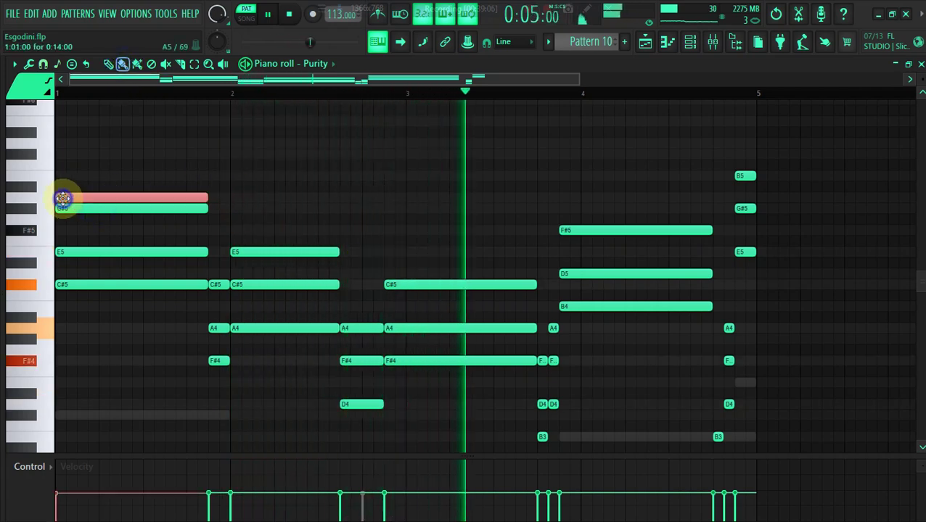
Step: Try the added opening note at other pitches from C#5 up to A6, and replay the pattern
key("ctrl+Down")
key("shift+Up")
key("shift+Up")
key("shift+Up")
key("shift+Up")
key("shift+Up")
key("shift+Up")
key("shift+Up")
key("shift+Up")
key("shift+Up")
key("shift+Up")
key("shift+Up")
key("shift+Up")
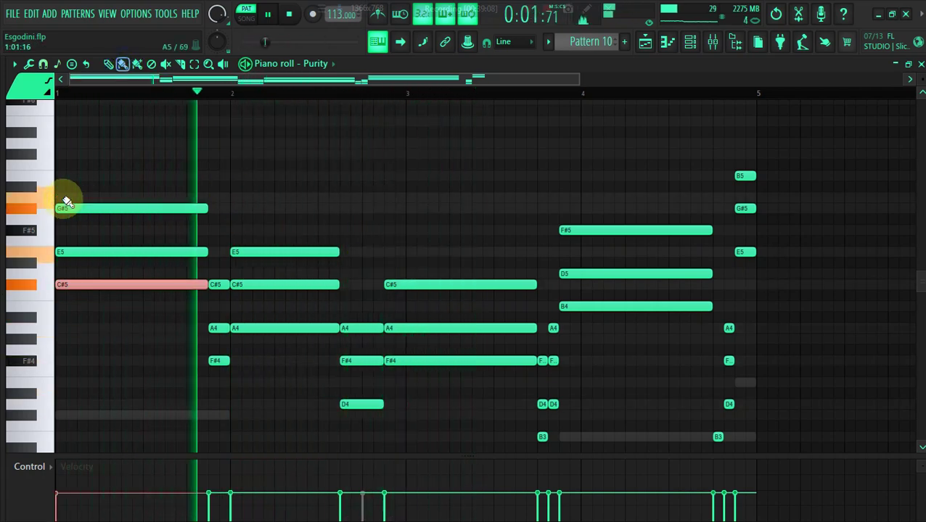
key("ctrl+Up")
key("space")
key("space")
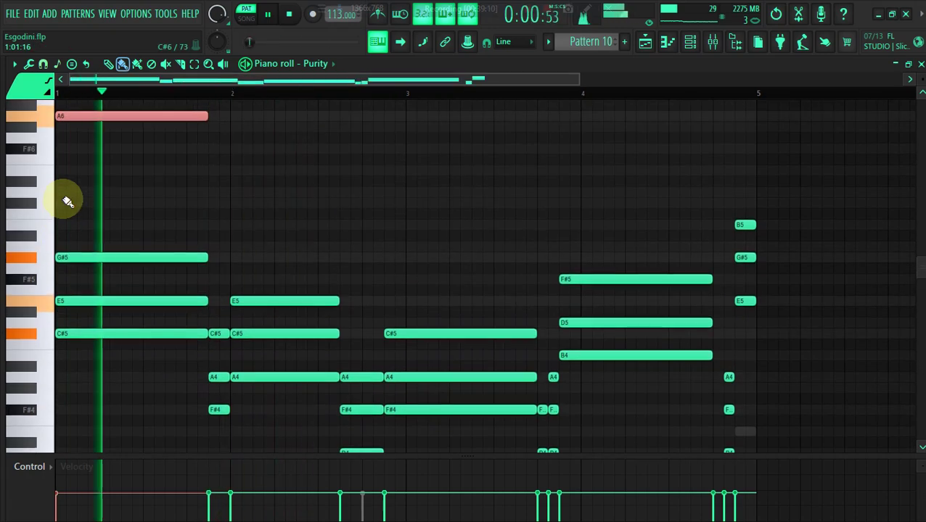
Step: Settle the added note of the opening chord on C#6 and replay the pattern
key("ctrl+Down")
key("shift+Down")
key("shift+Down")
key("shift+Down")
key("shift+Down")
key("shift+Down")
key("shift+Down")
key("shift+Down")
key("shift+Down")
key("ctrl+Up")
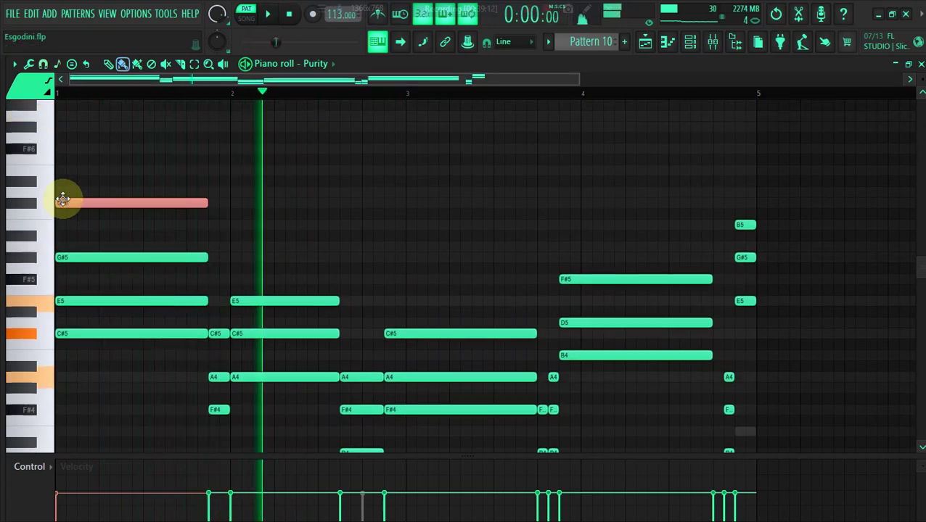
key("space")
key("space")
scroll(63, 200, "down", 3)
key("space")
key("space")
Step: Add a short G#5 on top of the short chord at the end of bar 1 and replay
left_click(219, 312)
left_click_drag(218, 312, 214, 322)
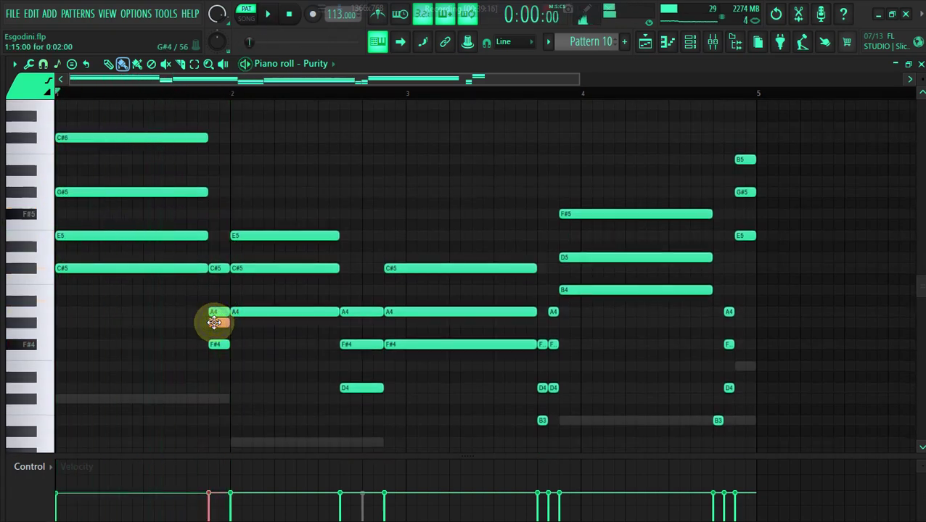
right_click(259, 317)
key("space")
key("space")
Step: Try a G#5 over the chord at the start of bar 2, and remove it
right_click(236, 322)
left_click(240, 325)
key("ctrl+Up")
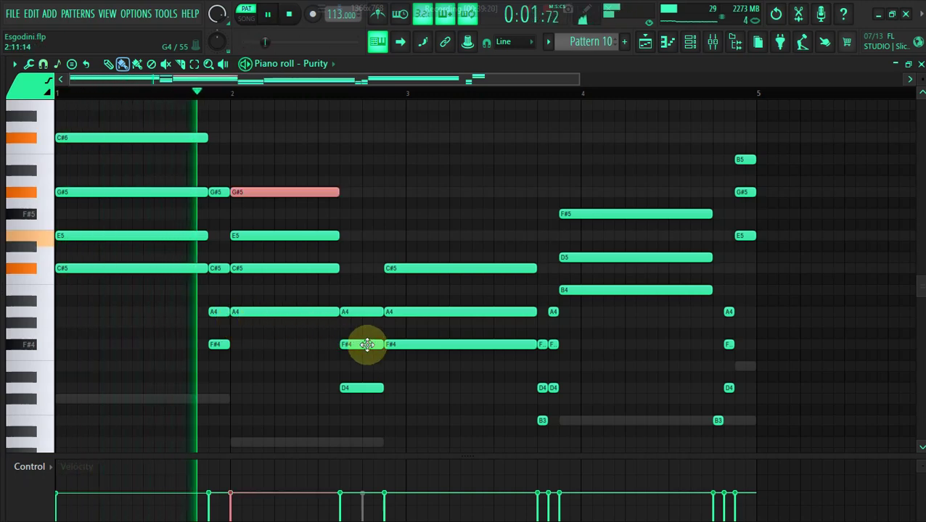
right_click(263, 193)
Step: Add an A5 on top of the chord at the start of bar 2
left_click(243, 287)
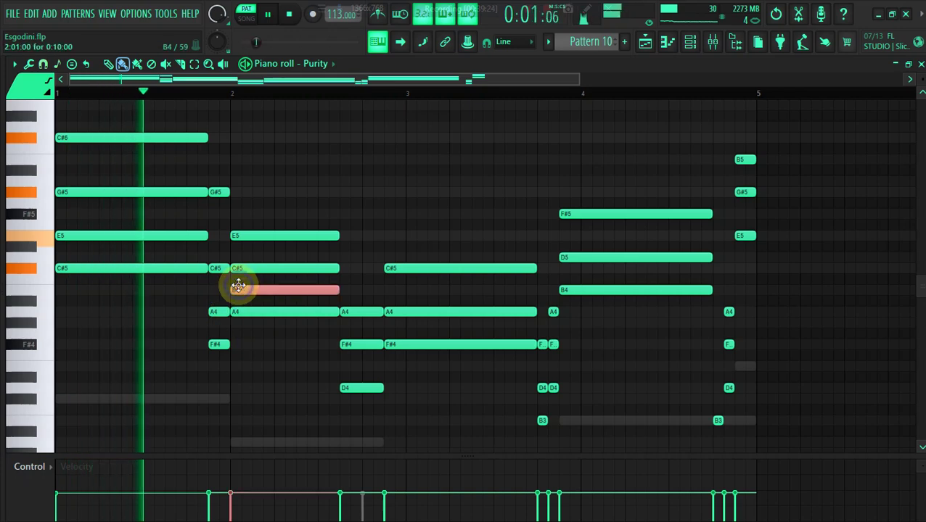
key("ctrl+Up")
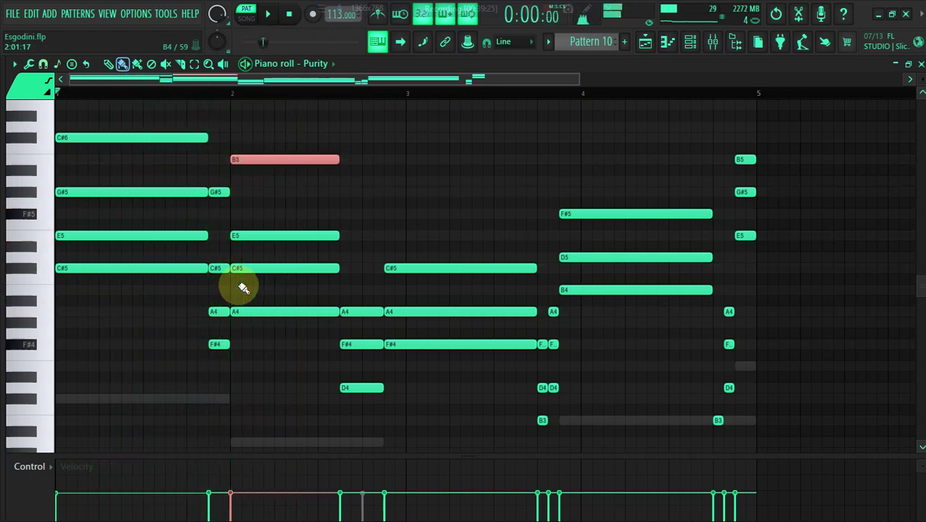
key("ctrl+Up")
key("shift+Down")
key("shift+Down")
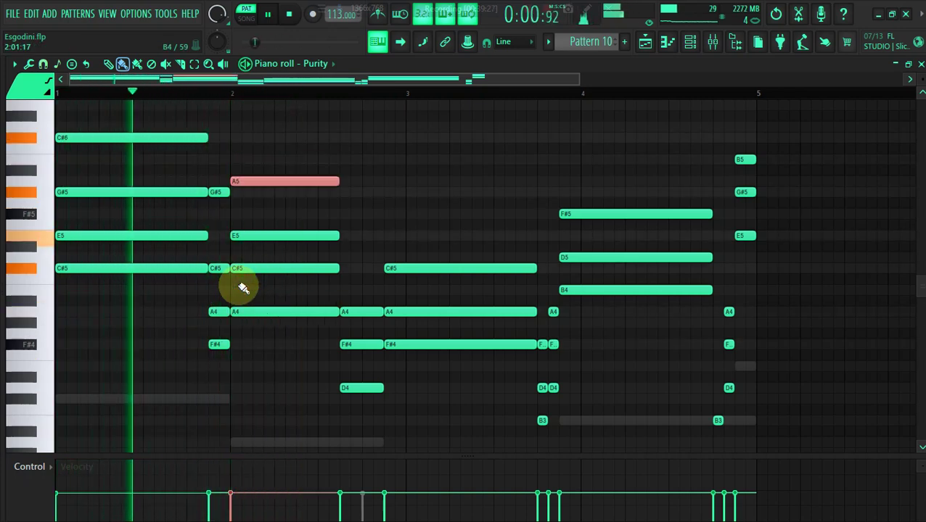
Step: Add a C#5 on top of the short D4 chord late in bar 2
left_click(365, 348)
left_click(345, 398)
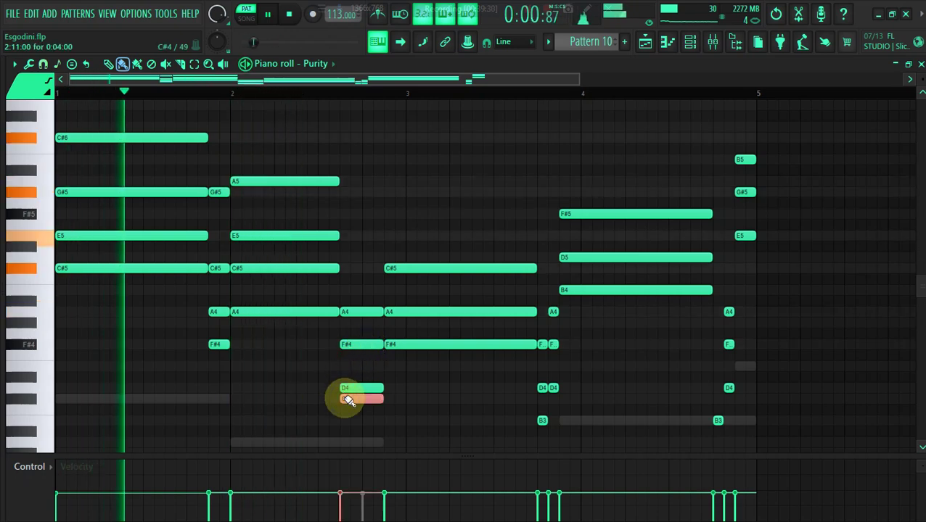
key("ctrl+Up")
Step: Add an F#5 on top of the long chord that runs from the end of bar 2 through bar 3
left_click(388, 322)
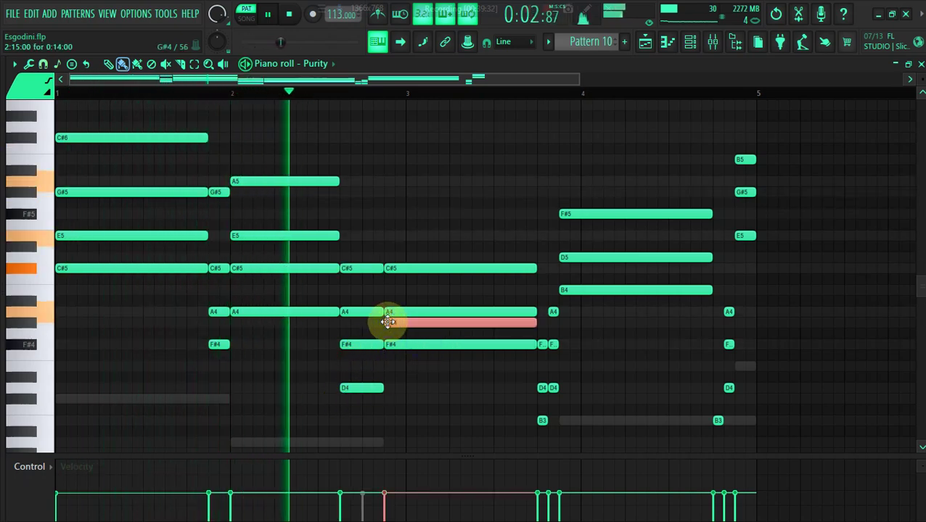
key("ctrl+Up")
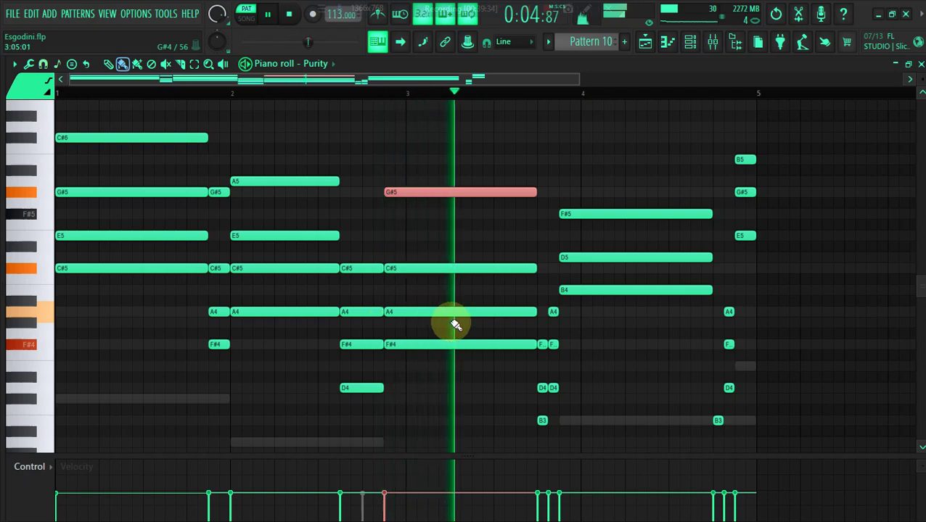
key("ctrl+Down")
key("Down")
key("Down")
key("ctrl+Up")
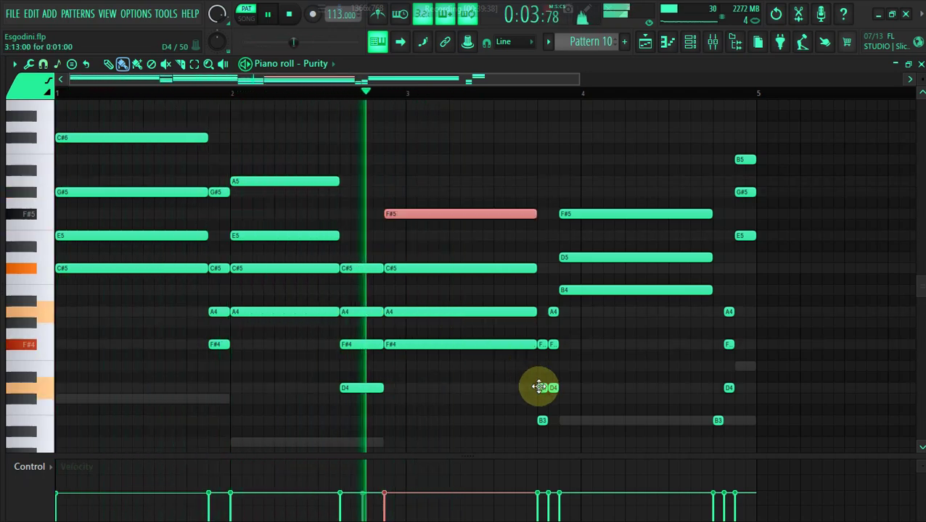
key("ctrl+d")
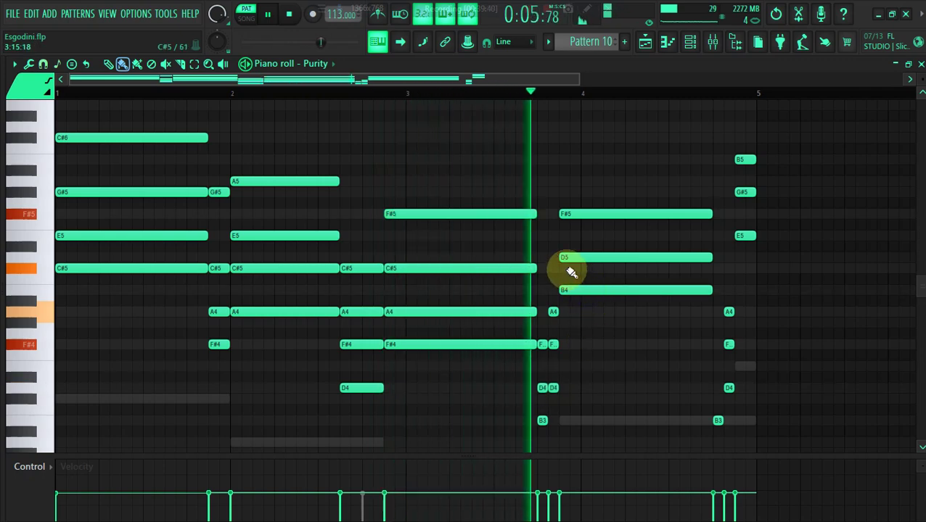
Step: Add a C#5 to the long chord starting late in bar 3 and an A4 under the short chord ending bar 4
left_click(570, 268)
key("ctrl+Up")
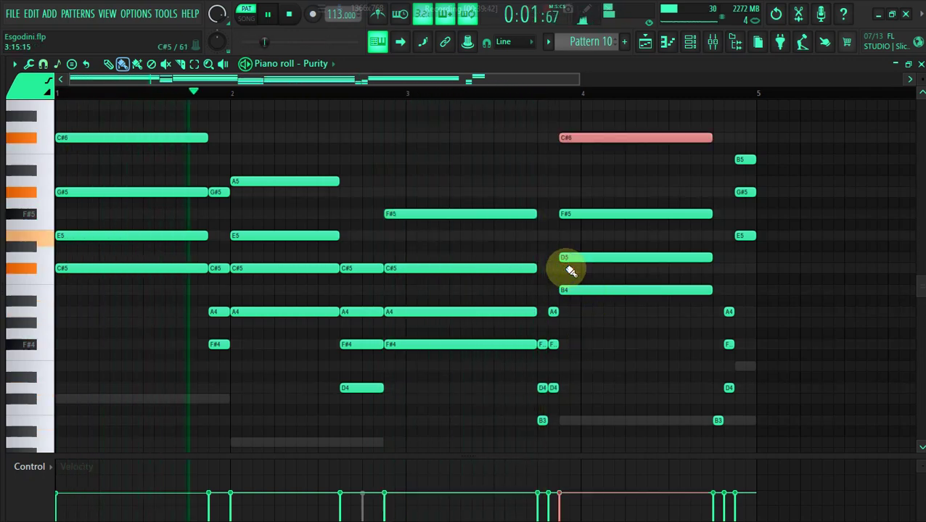
key("ctrl+Down")
left_click(744, 234)
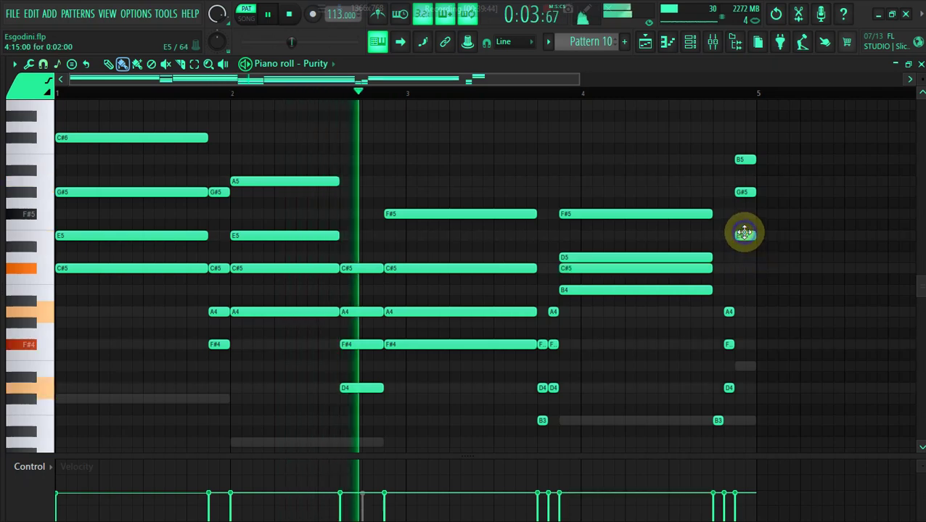
left_click(740, 181)
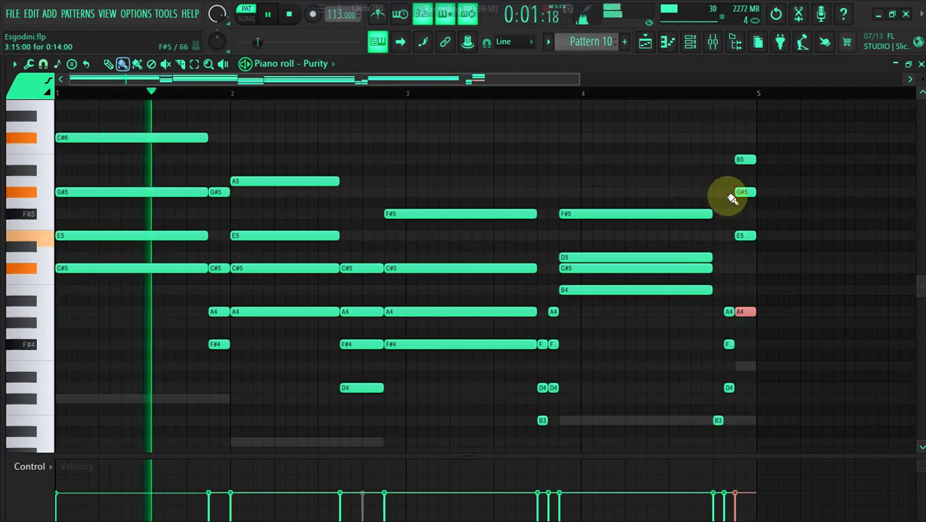
Step: Delete all the short notes following the long chord at the end of bar 4
right_click(745, 159)
right_click(745, 191)
right_click(745, 235)
right_click(745, 311)
right_click(728, 312)
right_click(729, 344)
right_click(729, 388)
right_click(718, 420)
scroll(417, 190, "down", 3)
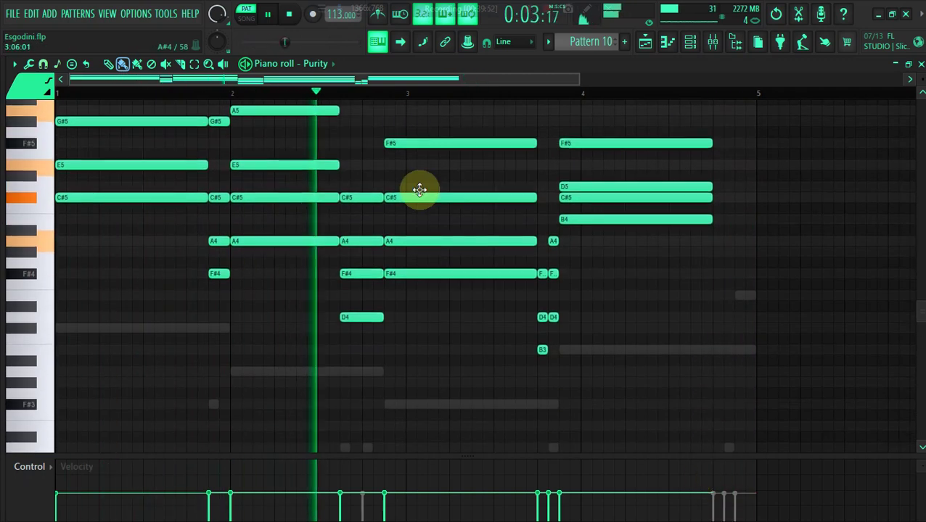
Step: Select the last long chord and extend its four notes to the start of bar 5 with the articulator
left_click(194, 64)
left_click_drag(610, 273, 616, 103)
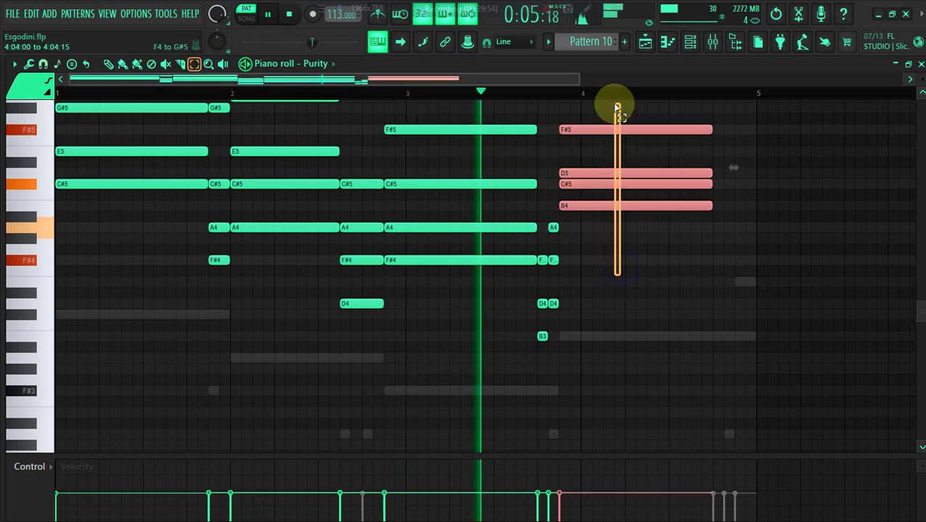
key("alt+l")
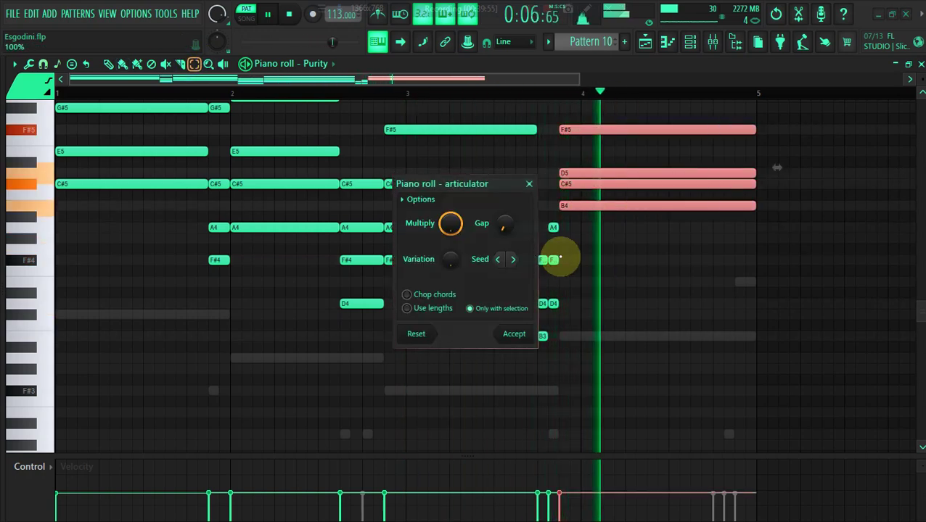
left_click(514, 335)
left_click_drag(919, 309, 919, 290)
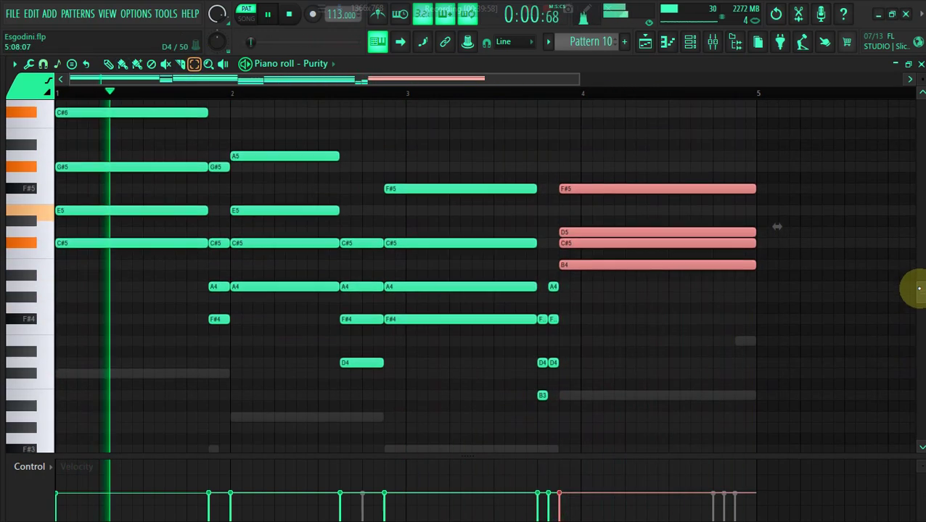
Step: Move the opening chord's C#6 down to F#5, auditioning C#5 and D5 on the way
left_click(197, 128)
left_click_drag(198, 128, 200, 129)
key("space")
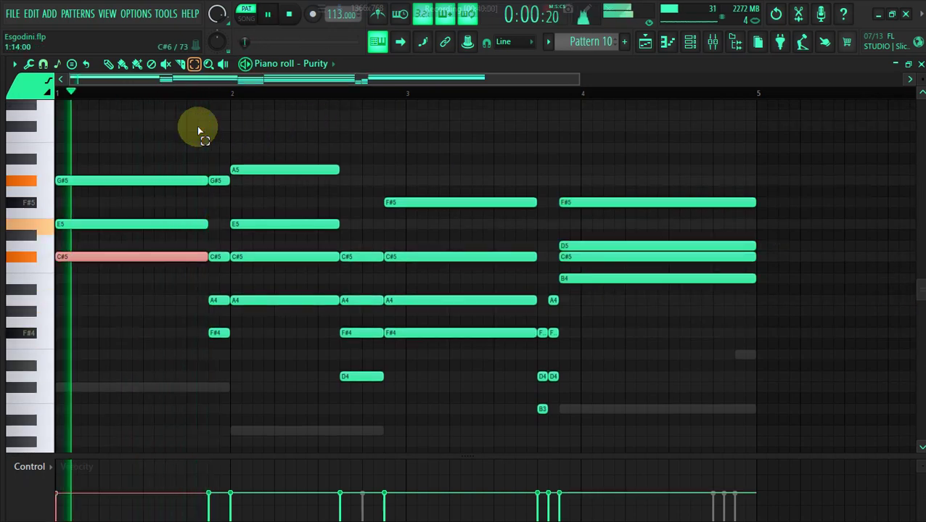
key("shift+Up")
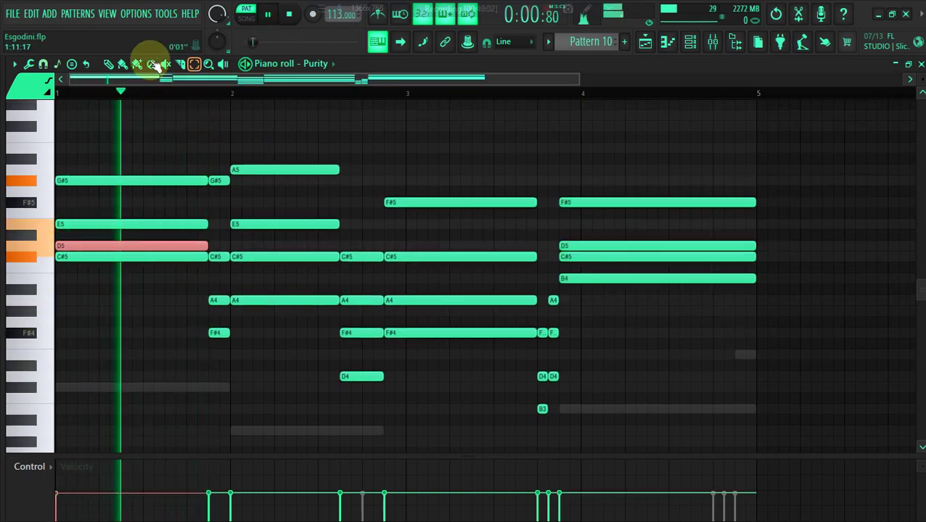
left_click(122, 64)
key("space")
key("space")
key("shift+Up")
key("shift+Up")
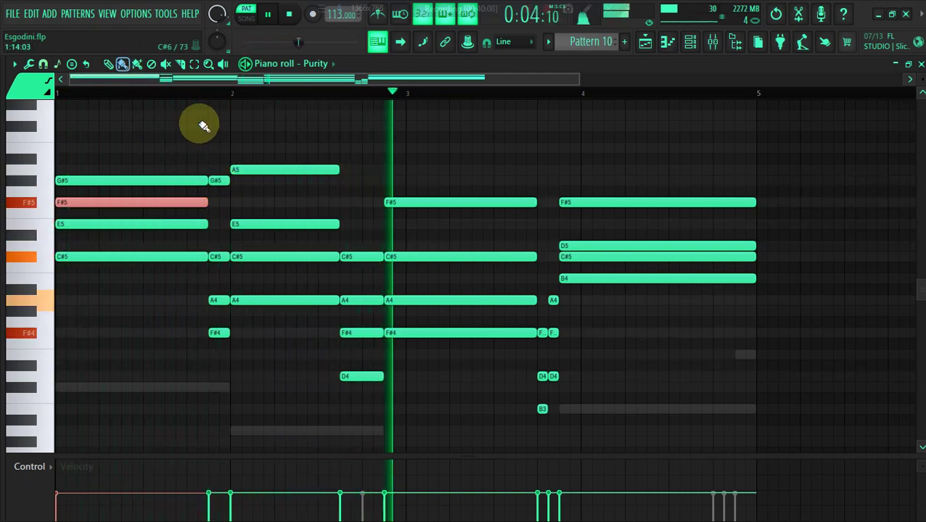
Step: Transpose the upper G#5, F#5 and A5 notes from bar 1 to bar 3 down one octave
left_click_drag(120, 132, 429, 209)
key("ctrl+Down")
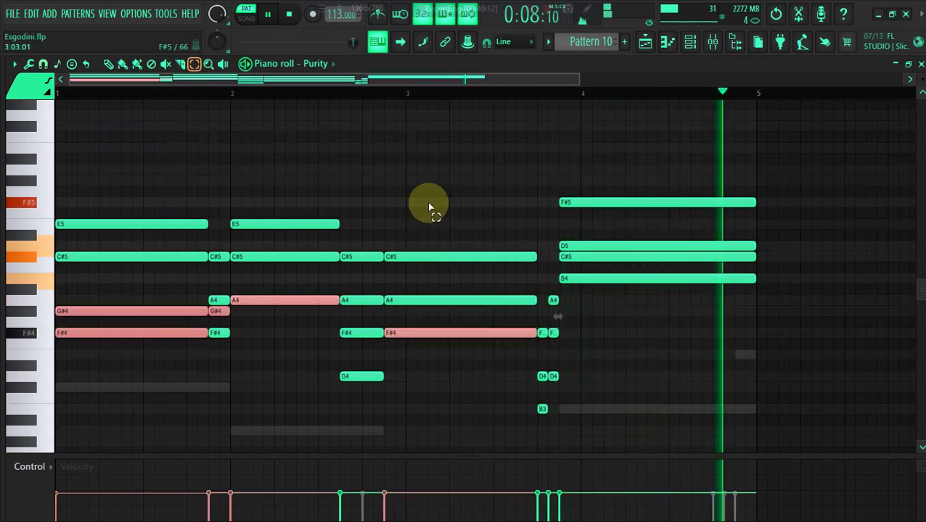
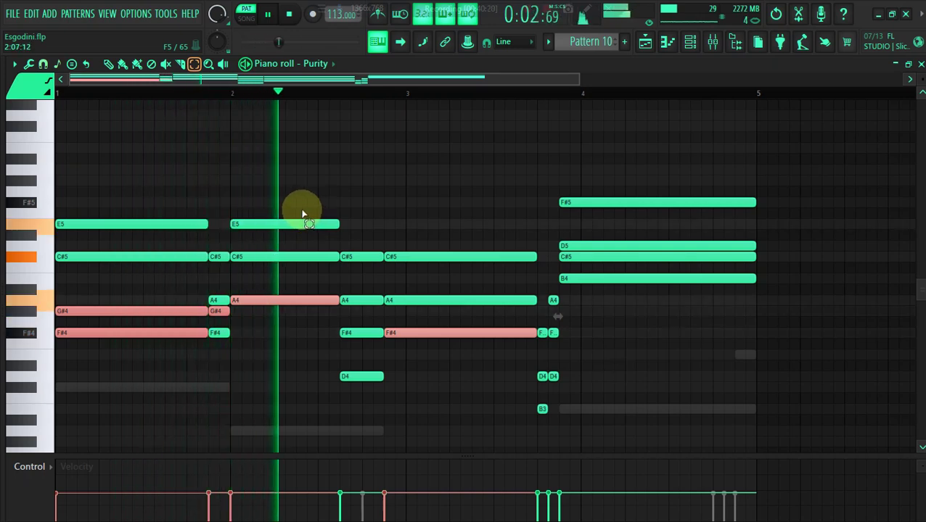
Step: Try removing the short chord at the end of bar 1, and undo the deletion
left_click_drag(218, 241, 224, 366)
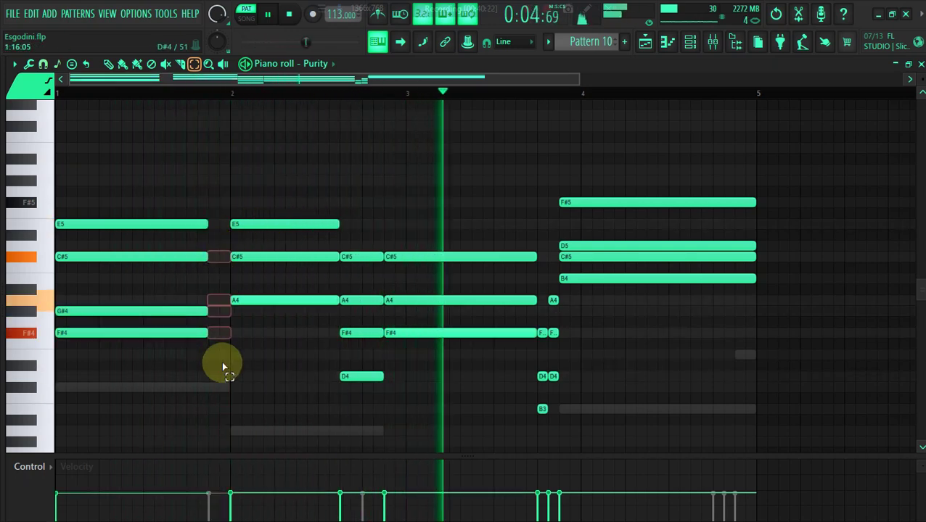
key("Delete")
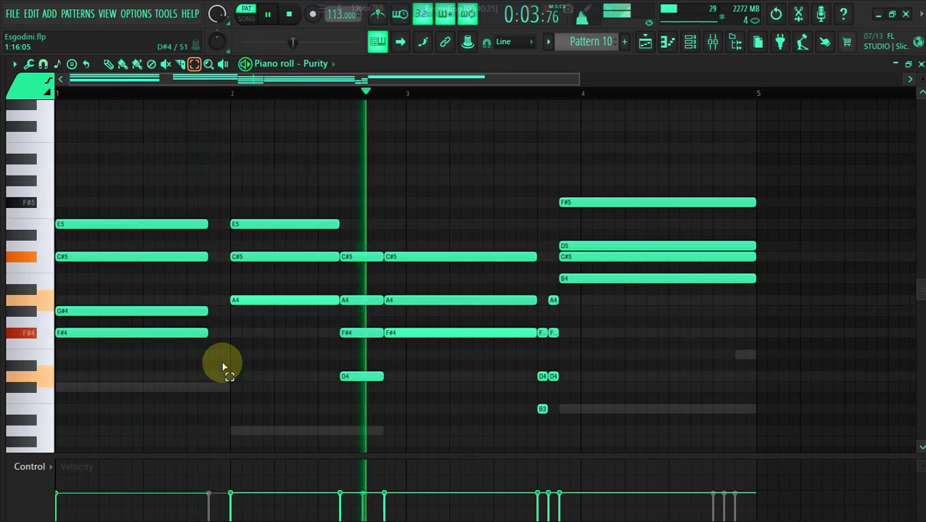
key("ctrl+z")
Step: Select all Purity notes and stagger their start times with the strumizer
key("ctrl+a")
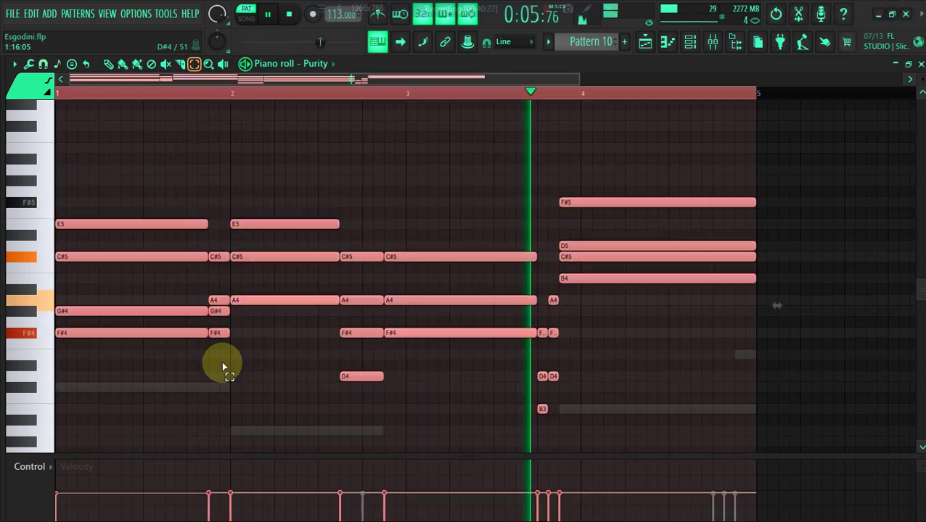
key("alt+s")
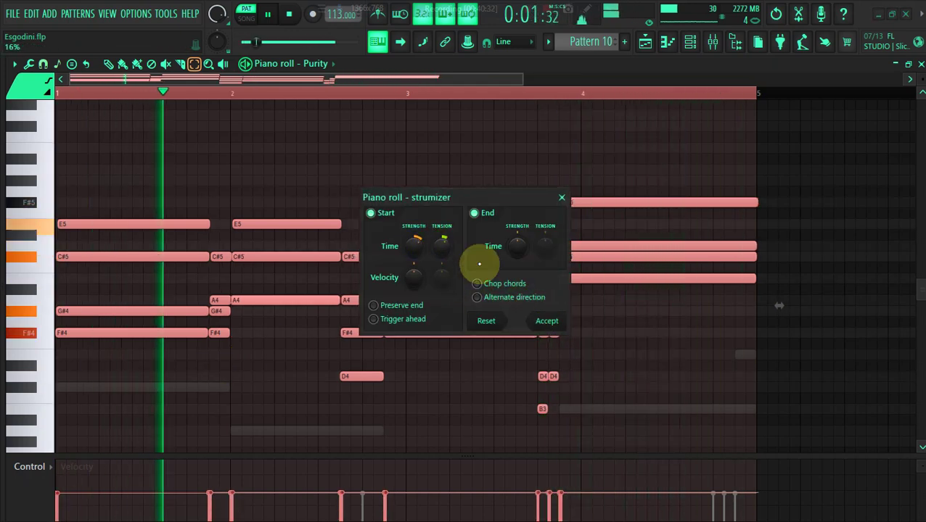
left_click(544, 321)
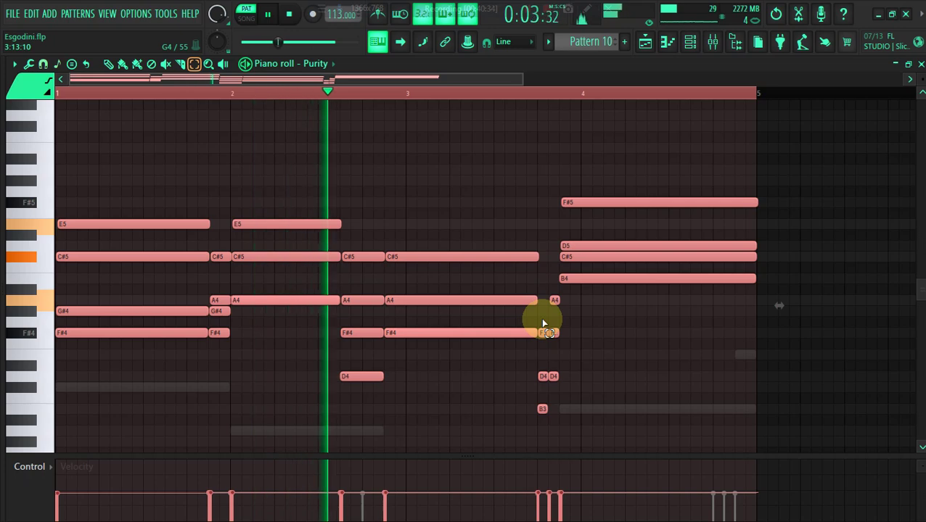
Step: Change the piano roll's snap setting and slightly shorten all the selected notes together
left_click(22, 64)
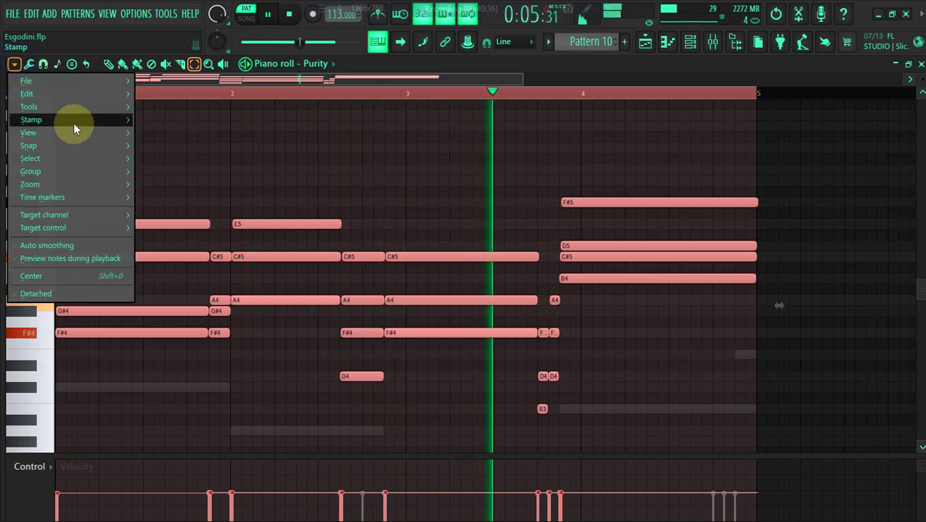
mouse_move(116, 146)
left_click(147, 192)
left_click(123, 64)
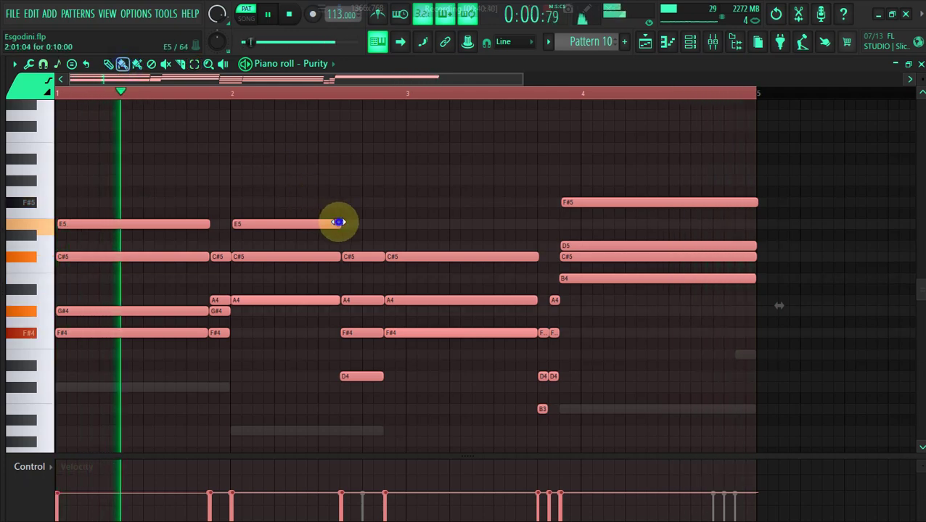
Step: Lower the velocity of all the Purity notes together with level scaling and accept the change
key("alt+x")
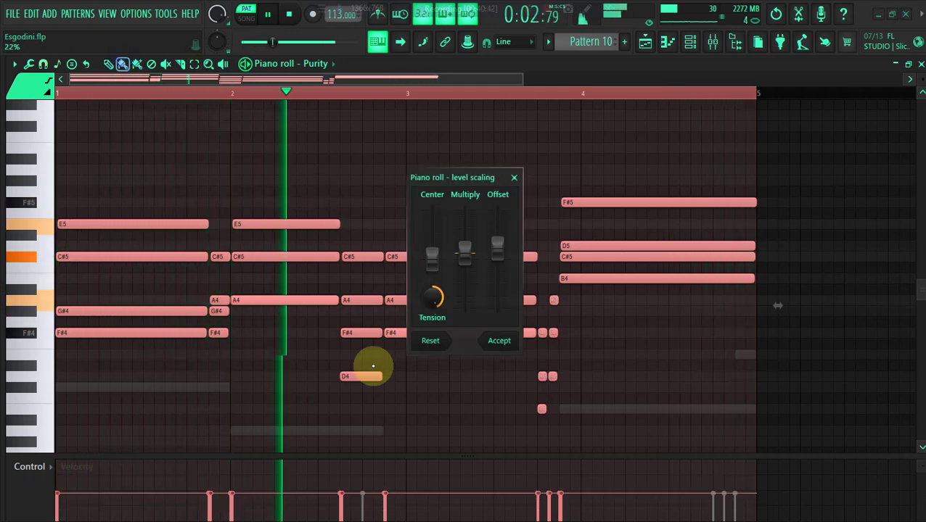
left_click_drag(460, 256, 464, 261)
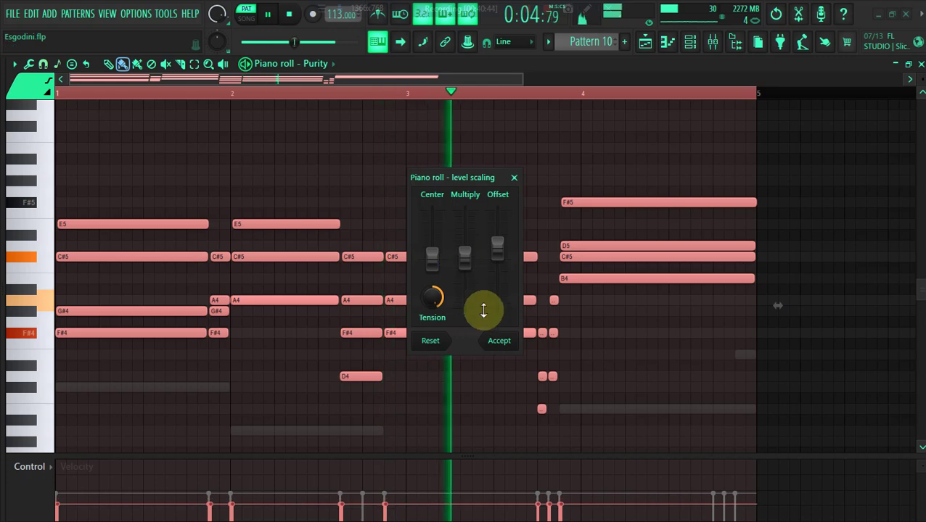
left_click(498, 339)
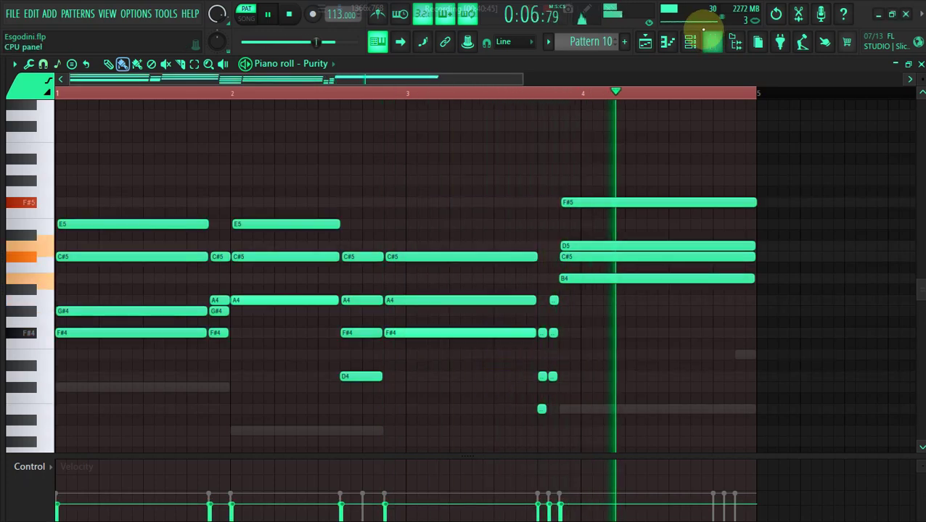
Step: Copy the Purity channel's notes from the channel rack
left_click(691, 42)
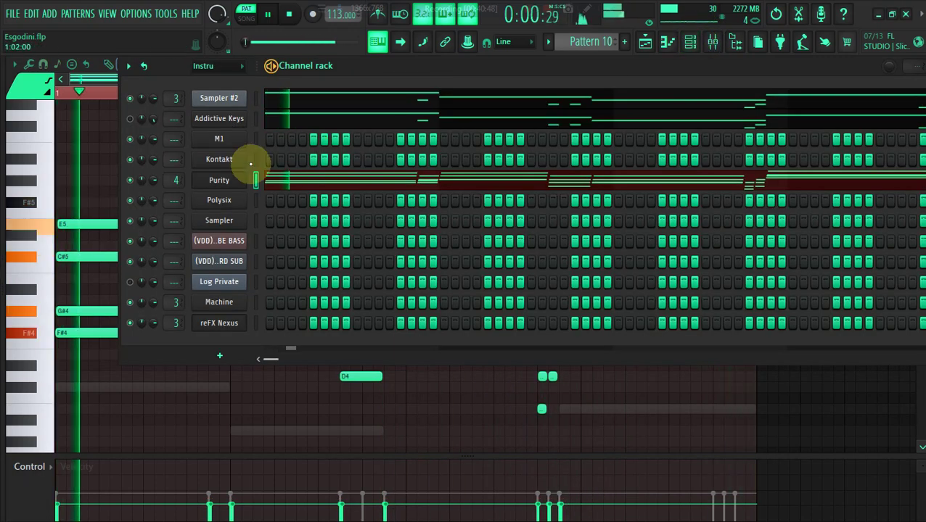
right_click(237, 180)
left_click(392, 193)
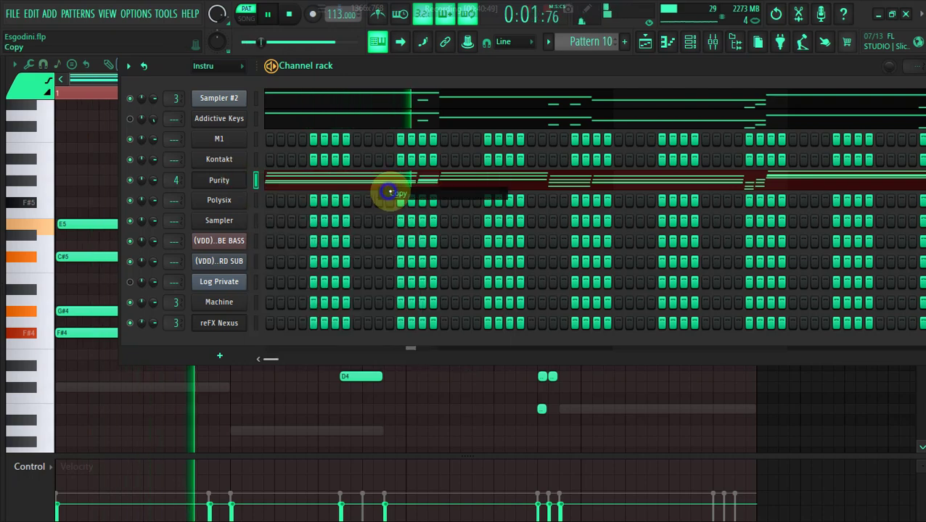
Step: Inspect Fruity parametric EQ 2 on Purity's mixer track and return to the playlist
left_click(712, 44)
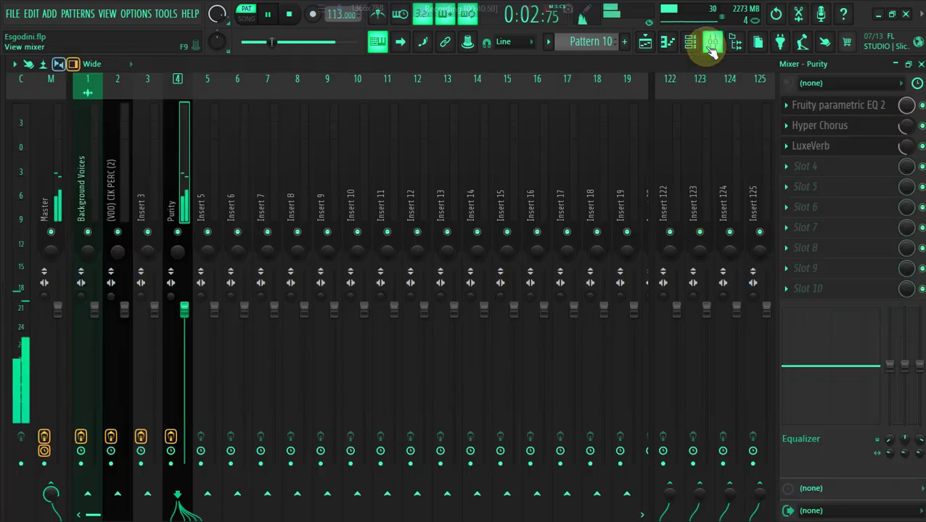
left_click(853, 107)
left_click(648, 42)
Step: Copy Purity's notes in the channel rack and check the instrument's current preset
left_click(689, 45)
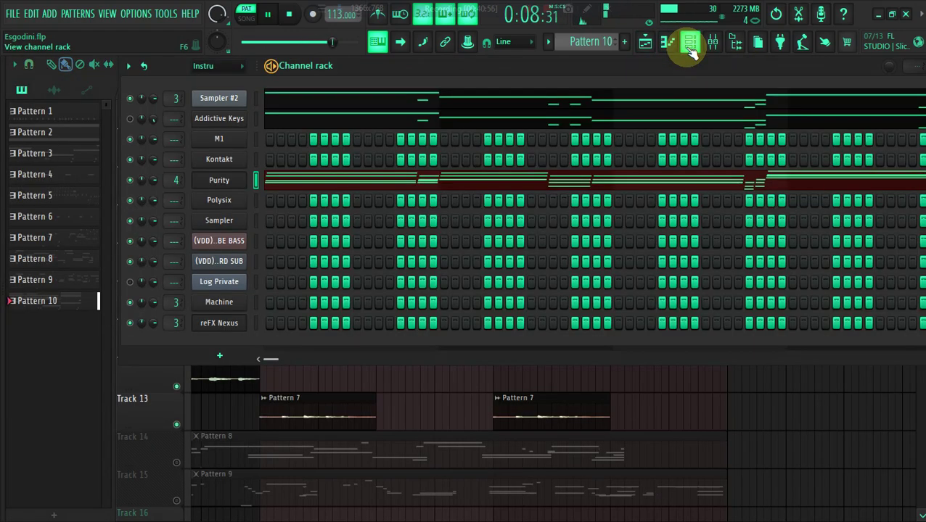
right_click(232, 181)
left_click(419, 198)
right_click(212, 186)
left_click(215, 187)
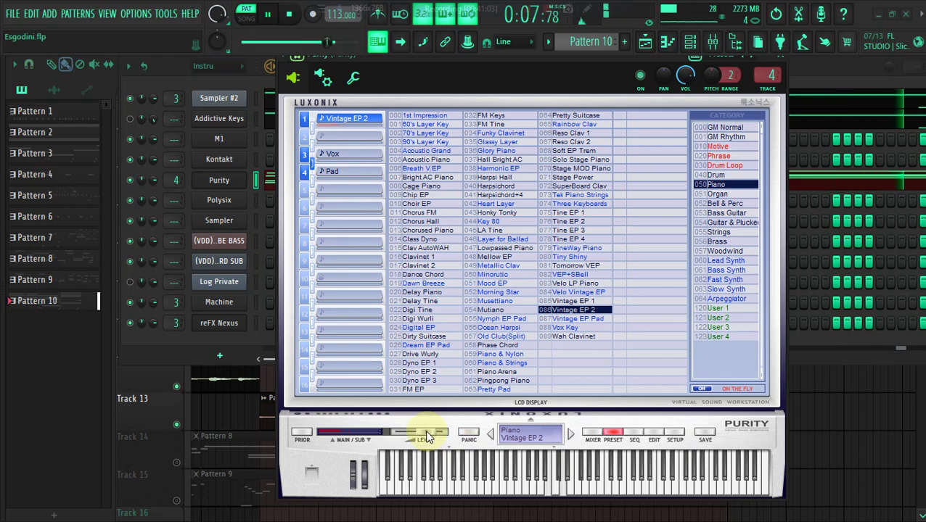
left_click(256, 341)
Step: Copy the Purity chord notes into the Addictive Keys channel and restart playback of the pattern
right_click(227, 183)
left_click(424, 196)
right_click(234, 118)
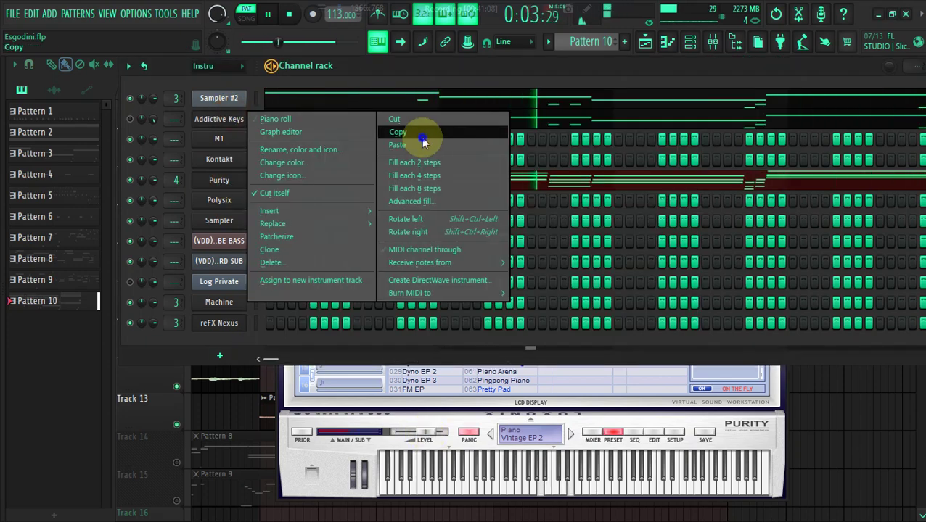
left_click(424, 138)
key("space")
key("space")
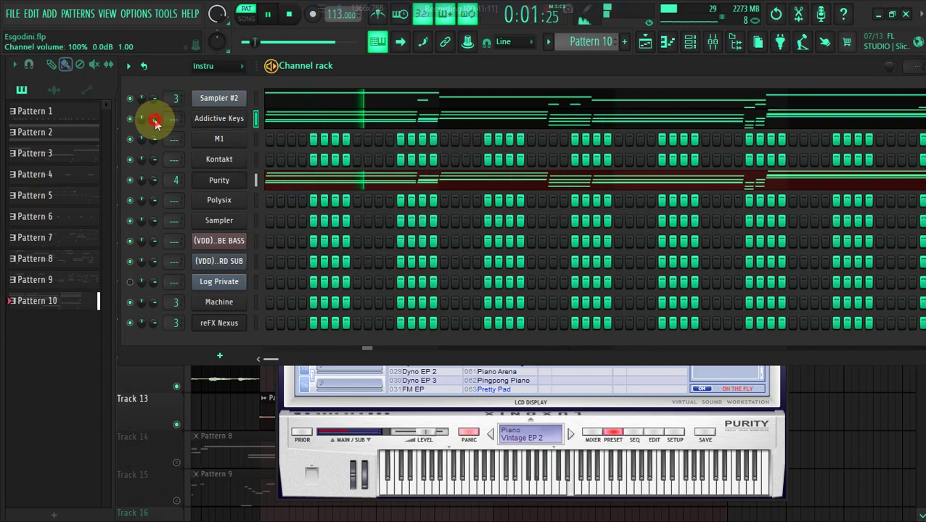
Step: Open the Addictive Keys instrument and load the Electric Grand preset Acoustic Lofi
left_click(212, 119)
left_click(686, 122)
left_click_drag(665, 89, 600, 55)
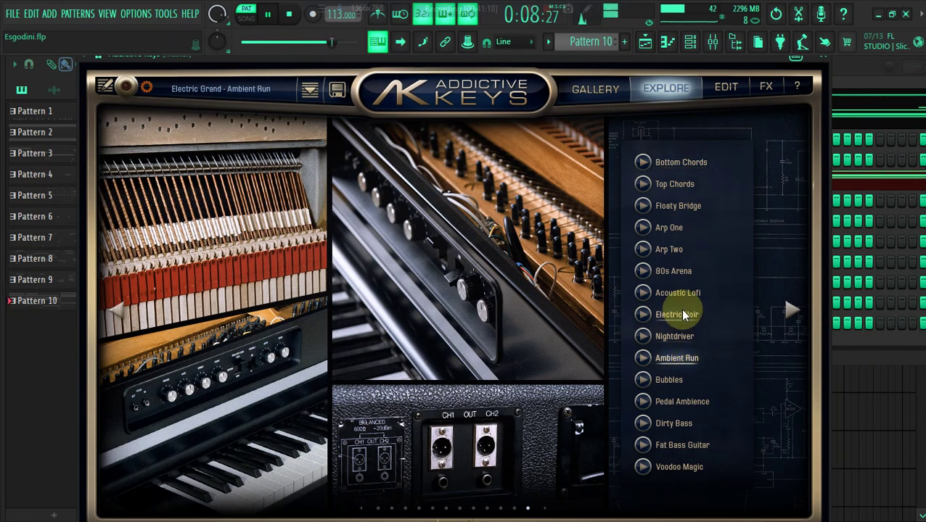
left_click(676, 294)
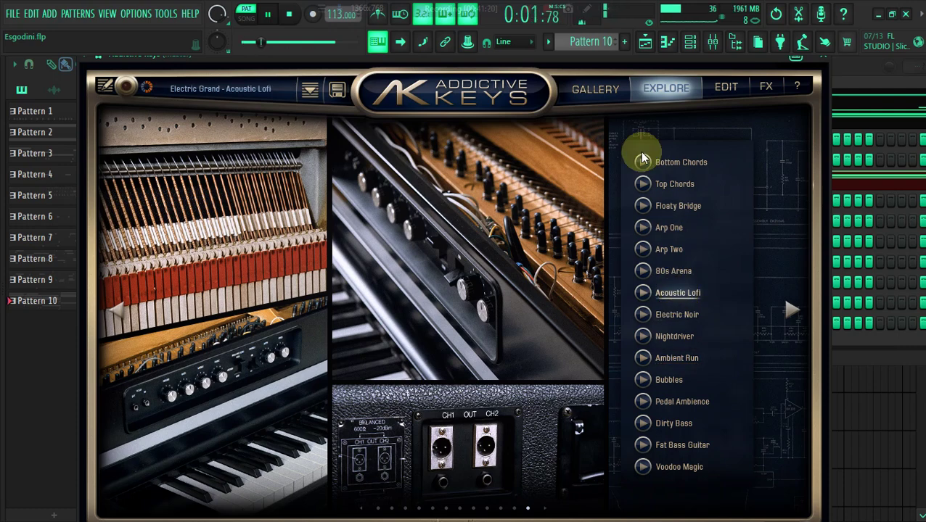
Step: Audition the Modern Upright - Selections presets Industrial Pad, Gnome and Old Meditation
left_click(608, 95)
left_click(380, 319)
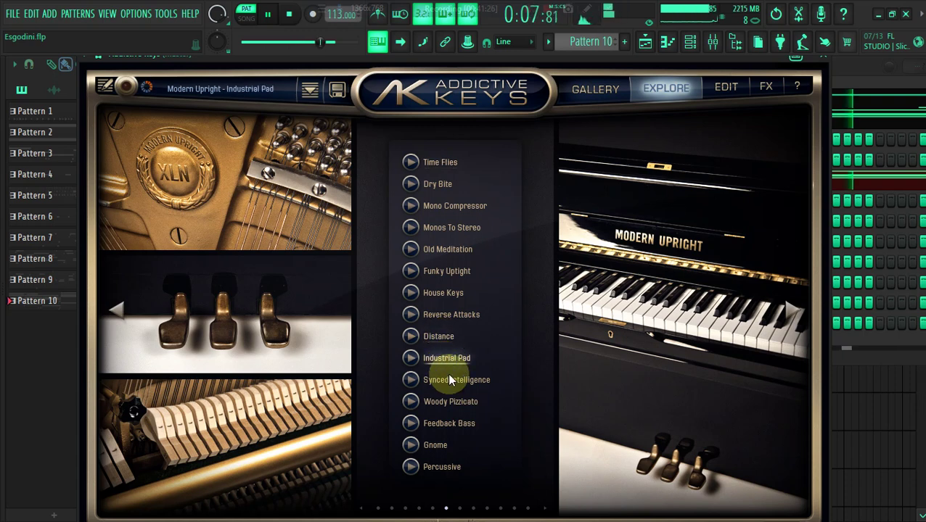
left_click(435, 452)
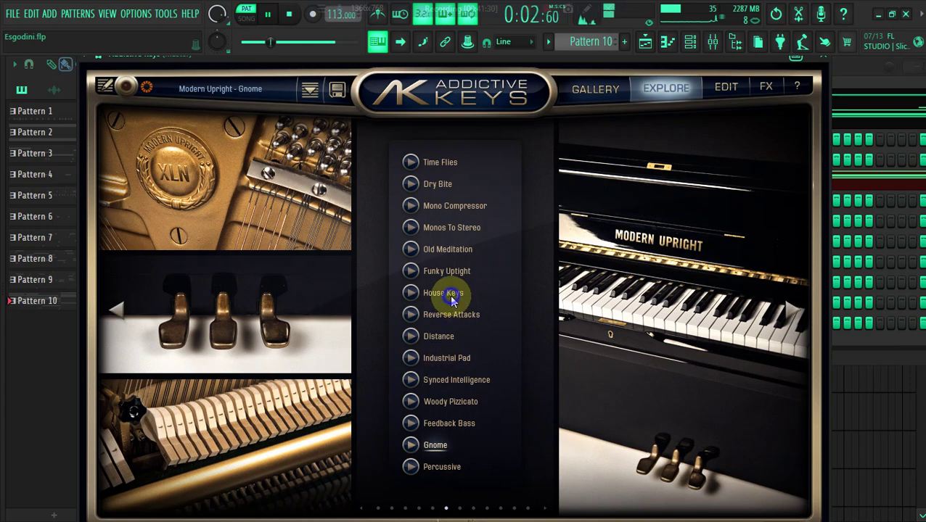
Step: Audition the Mark One presets Maple Hill Funk, Mono Line and Roomy, and load Warm Tines
left_click(593, 89)
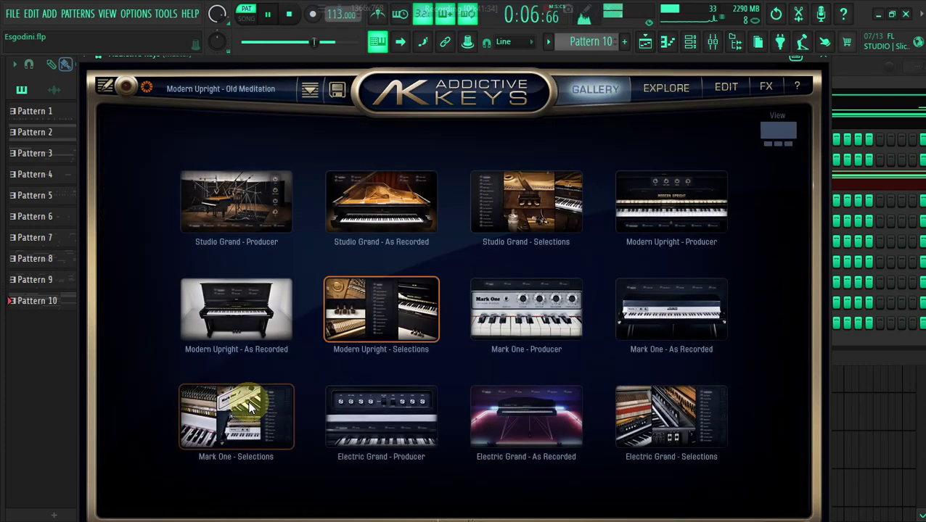
left_click(249, 408)
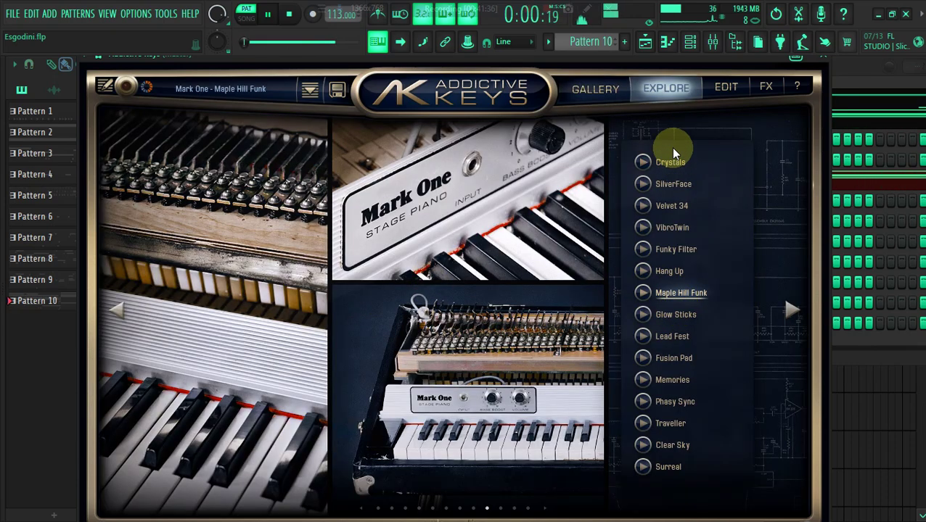
left_click(620, 96)
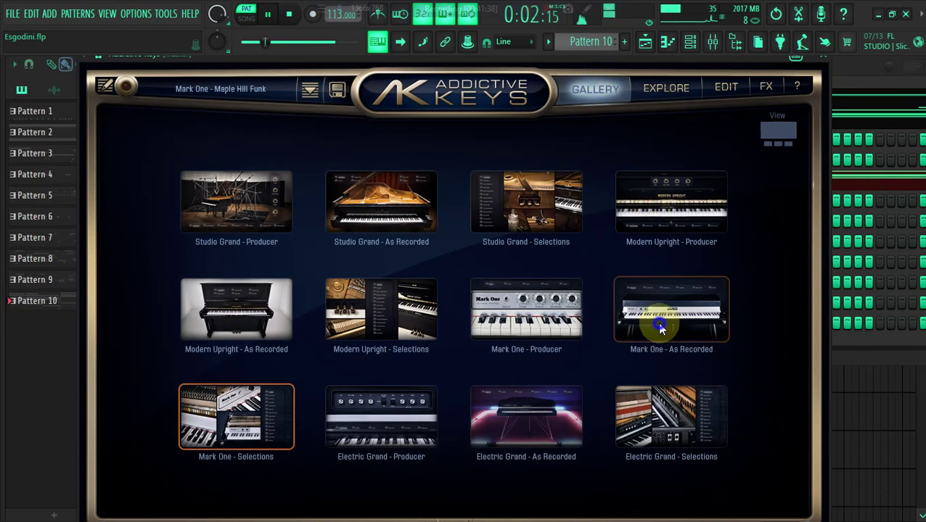
left_click(659, 328)
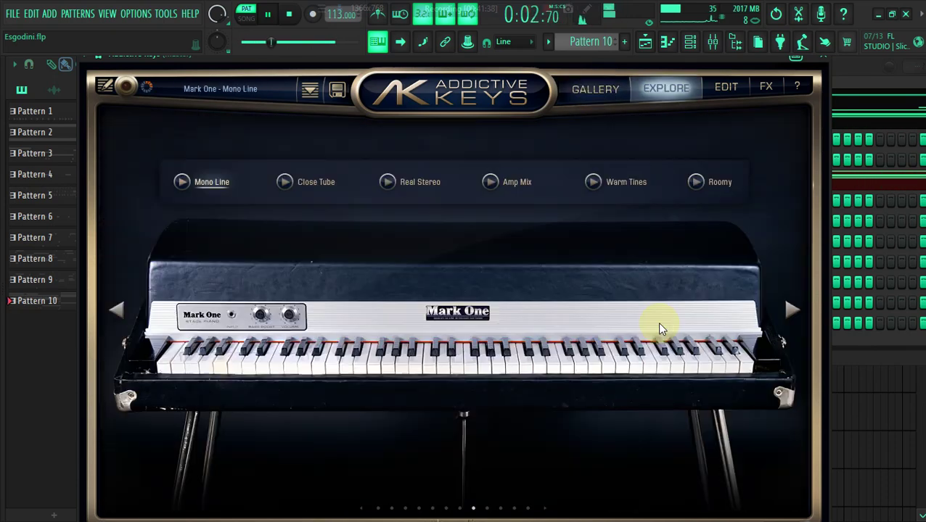
left_click(717, 186)
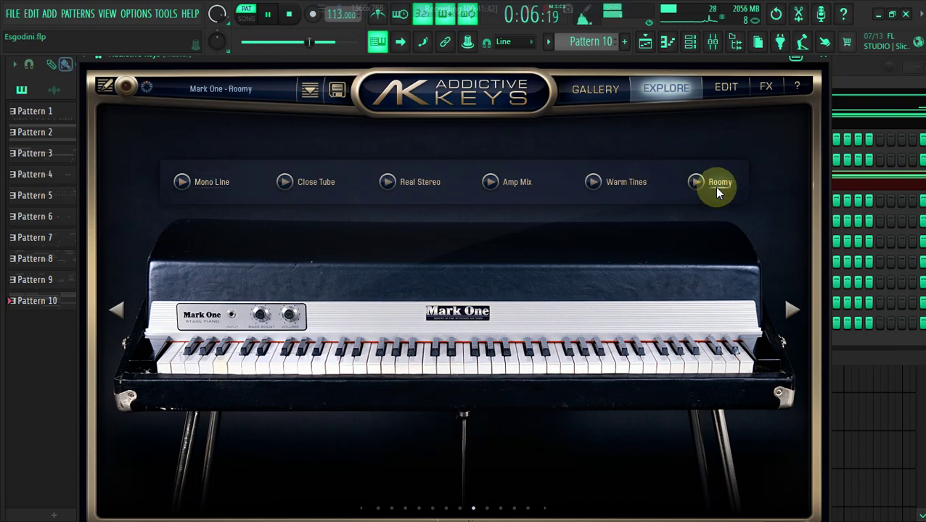
left_click(640, 191)
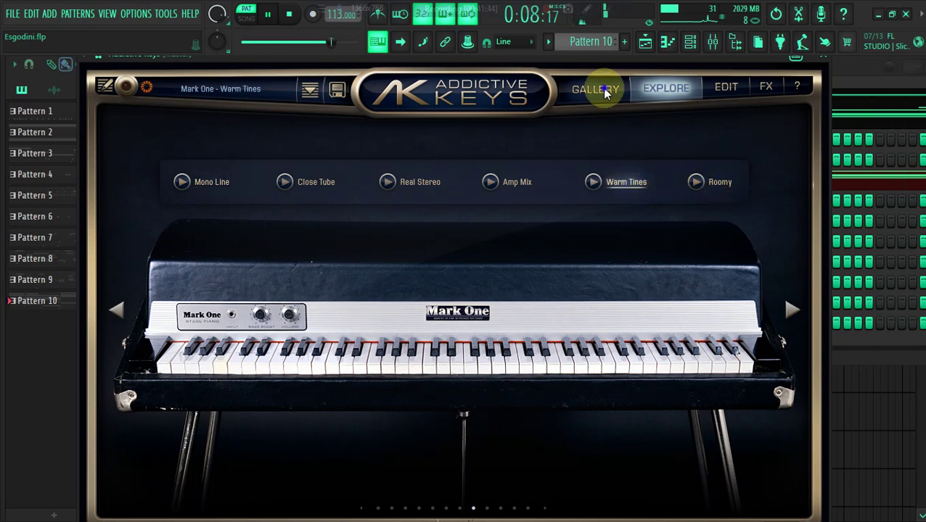
Step: Audition Studio Grand - Producer in Addictive Keys, then load Mark One - Producer with the Lounge preset
left_click(602, 91)
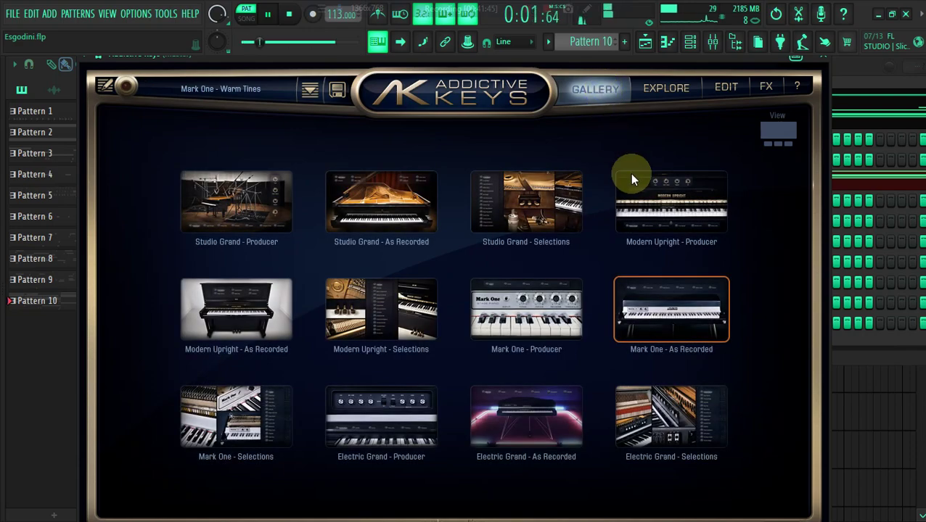
left_click(225, 198)
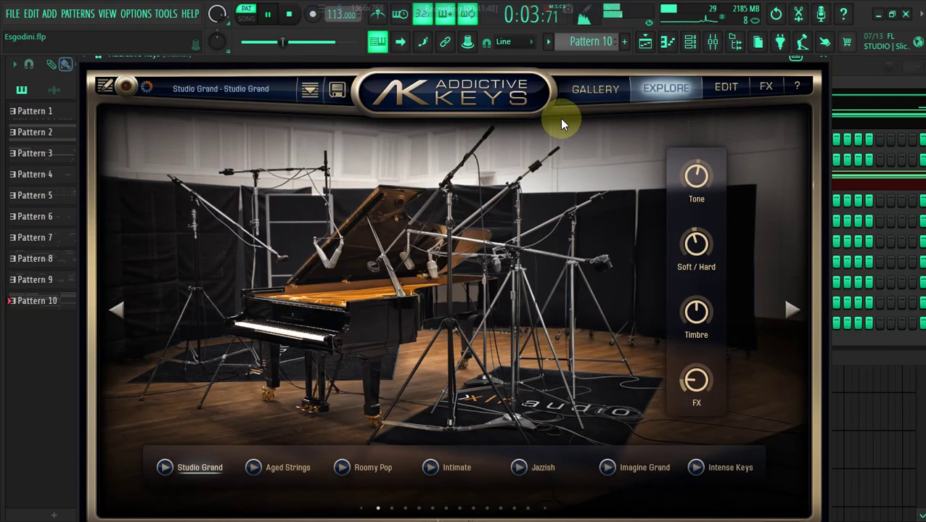
left_click(585, 96)
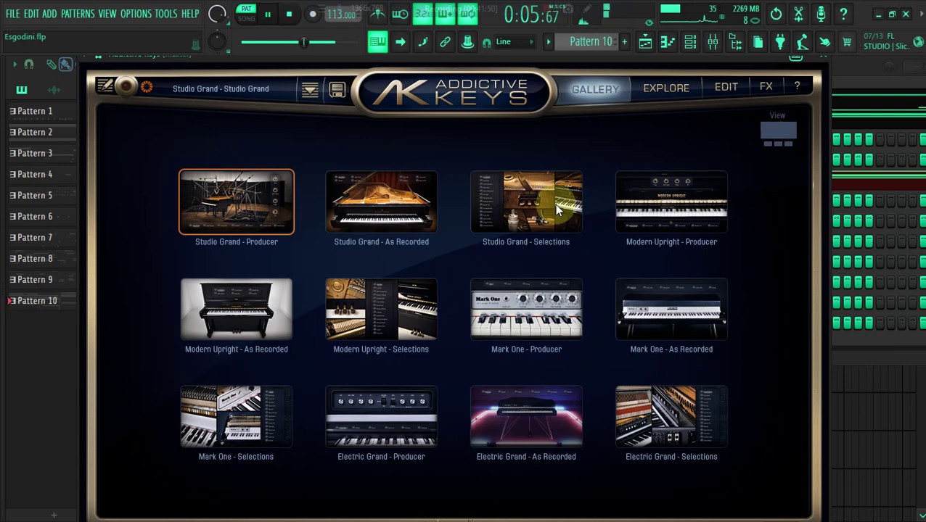
left_click(529, 320)
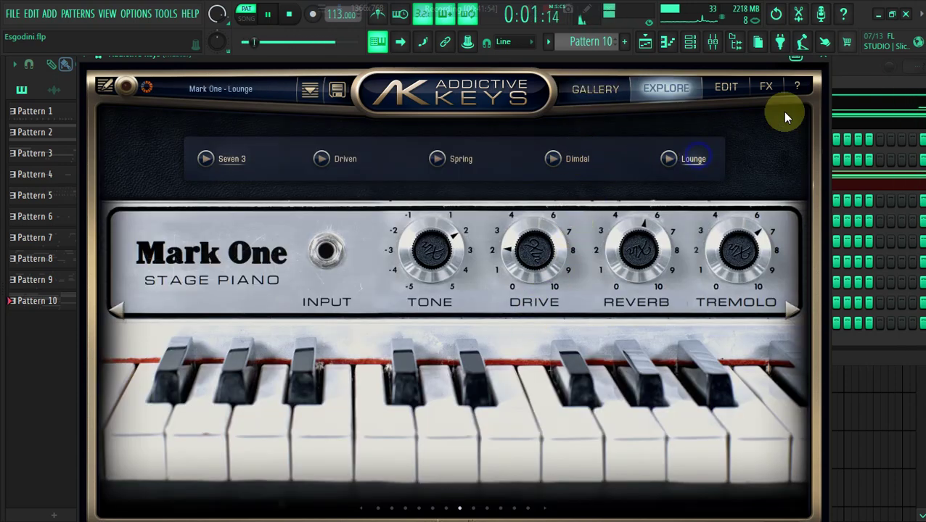
Step: Route Addictive Keys to mixer track 4 and add Fruity Filter in effect slot 4 with an adjusted cutoff frequency
left_click(860, 70)
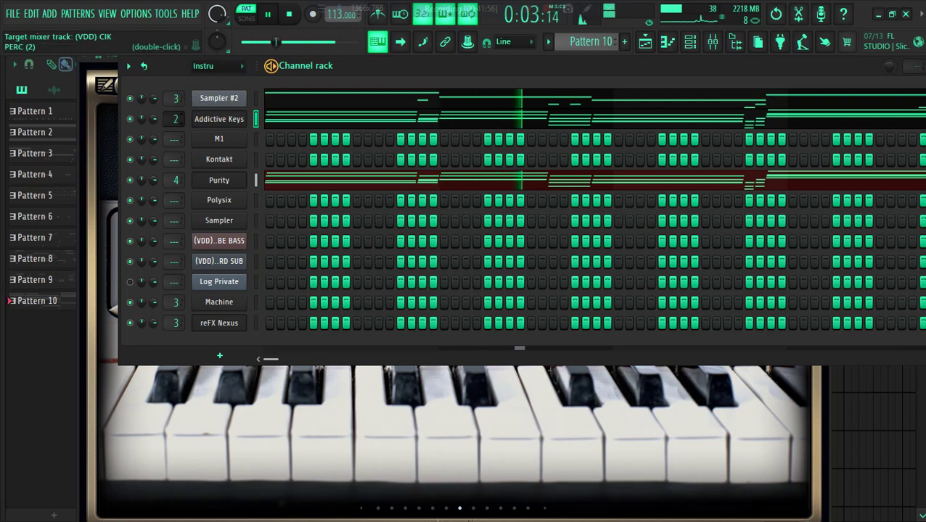
left_click(711, 45)
left_click(804, 168)
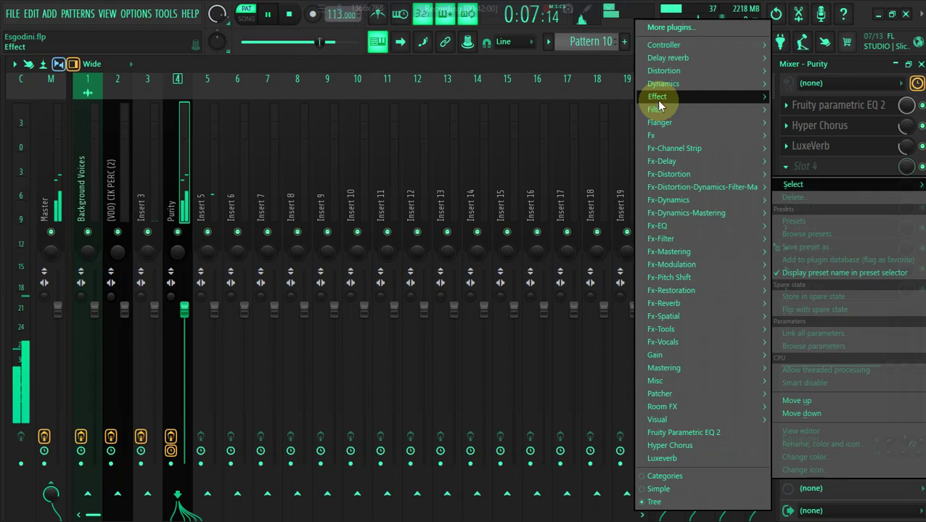
mouse_move(657, 109)
left_click(583, 136)
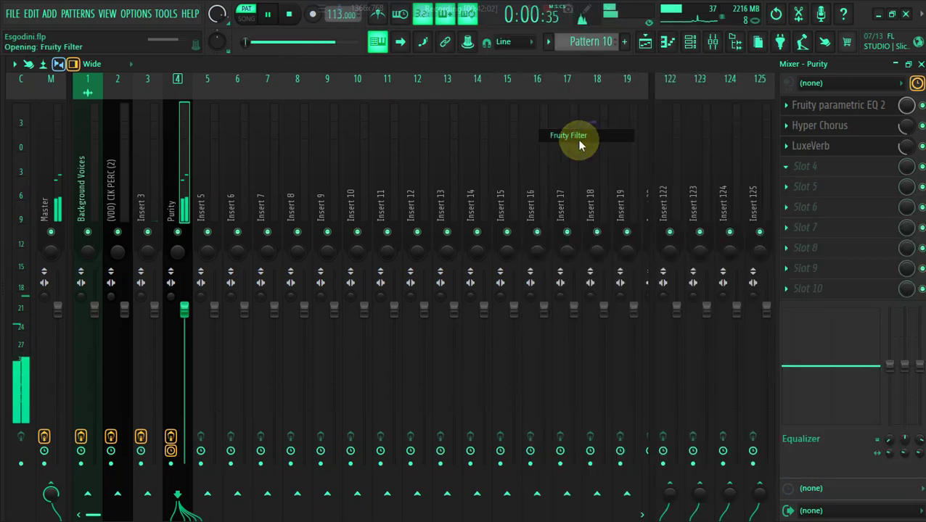
left_click_drag(209, 218, 297, 191)
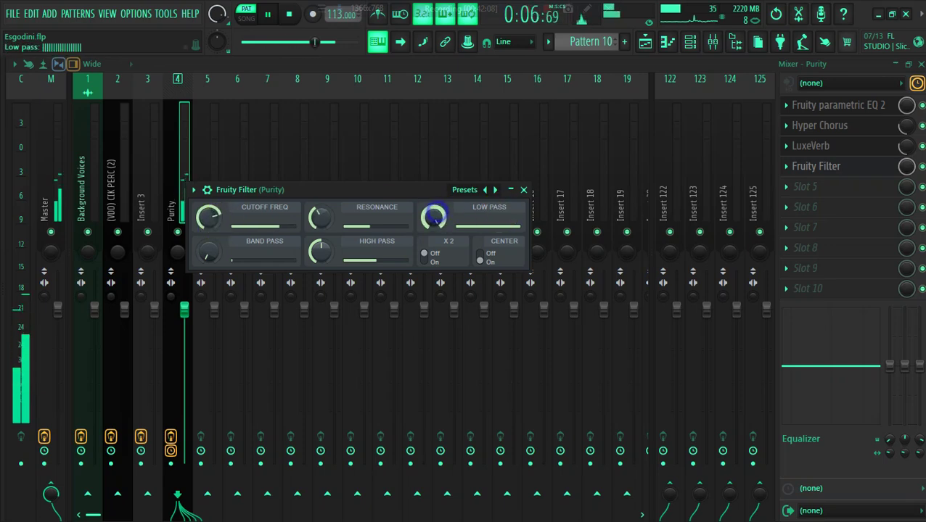
Step: Mute the Purity channel and load the Dimdal preset in Addictive Keys
left_click(704, 46)
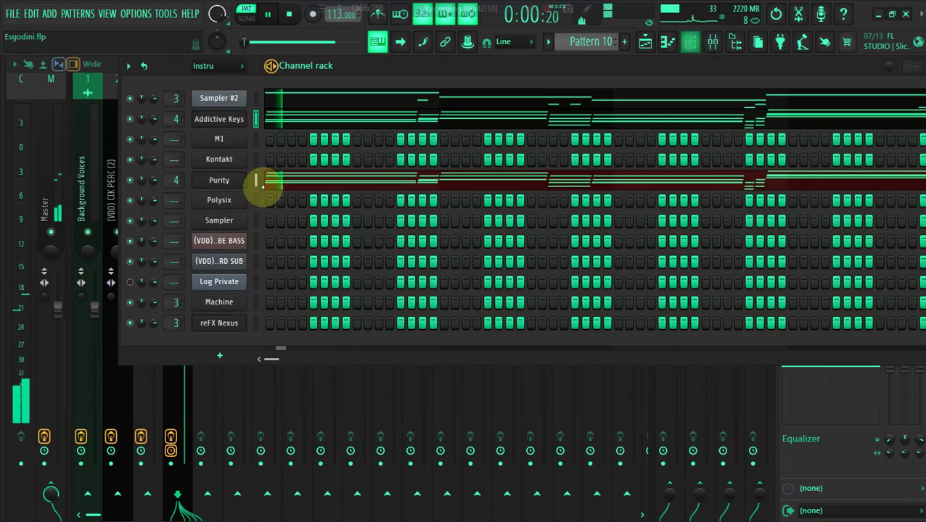
left_click(131, 181)
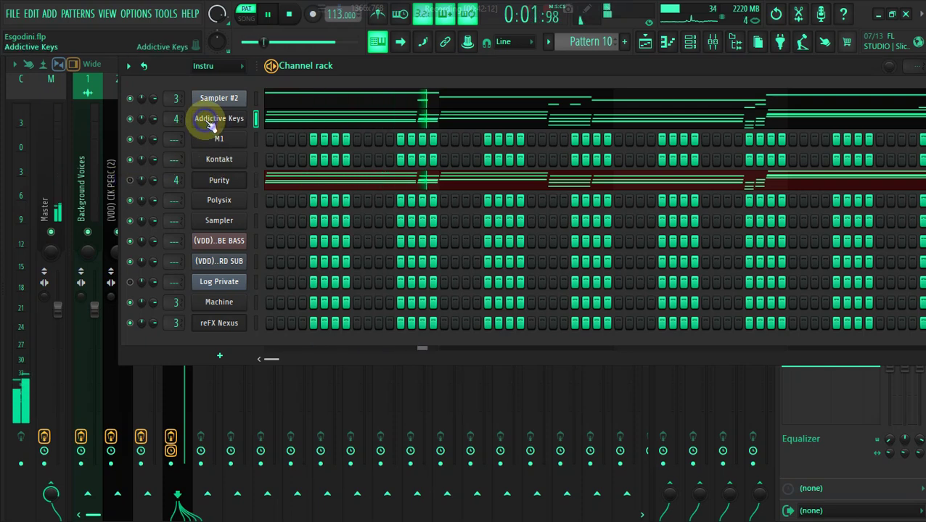
left_click(210, 122)
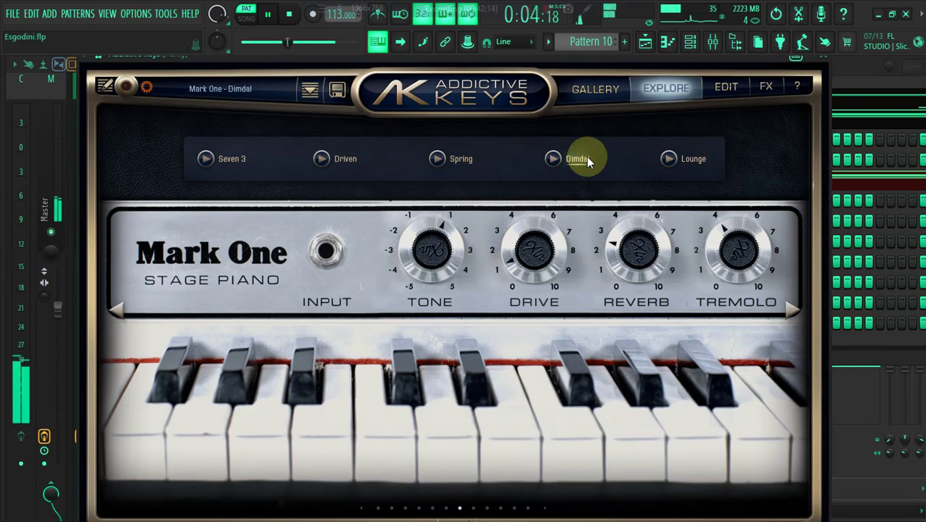
left_click(864, 94)
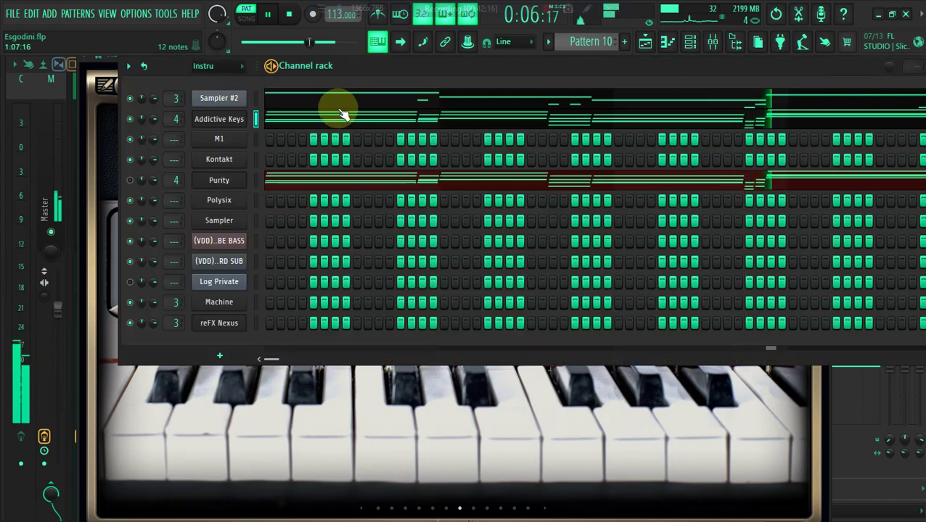
left_click(131, 181)
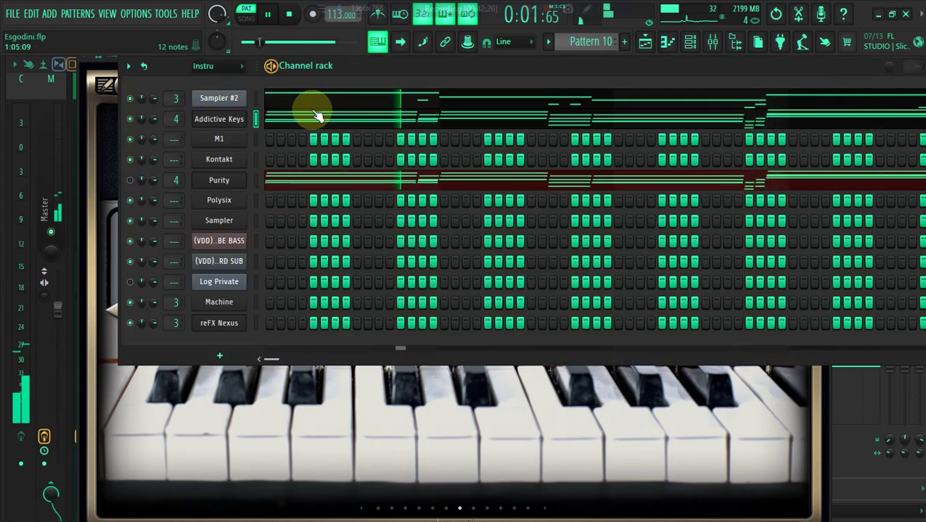
Step: Transpose the highest long notes in bars 1, 2 and 4 of the Addictive Keys piano roll down one octave
left_click(317, 116)
left_click_drag(106, 156, 784, 250)
key("ctrl+Down")
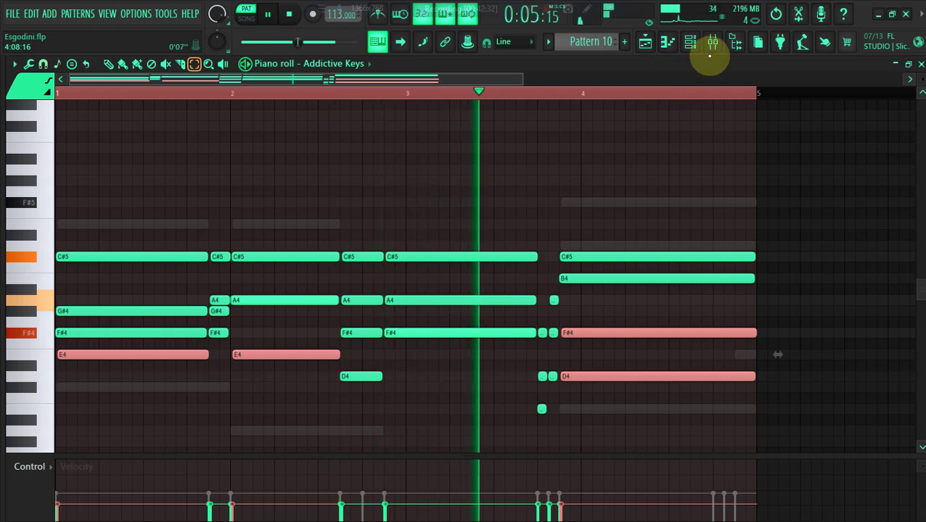
Step: Unmute the Purity channel and replace its notes with a copy of the Addictive Keys notes
left_click(690, 41)
left_click(691, 41)
left_click(691, 41)
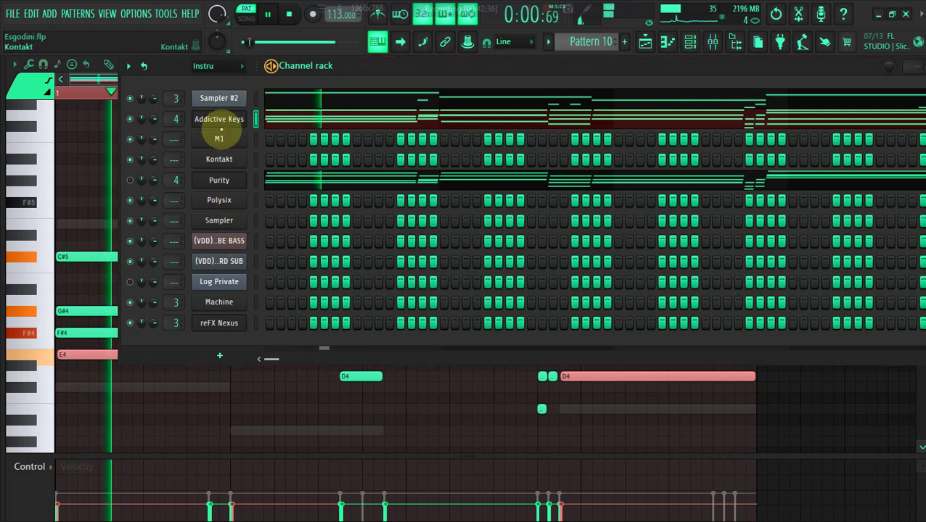
right_click(224, 125)
left_click(392, 133)
left_click(128, 181)
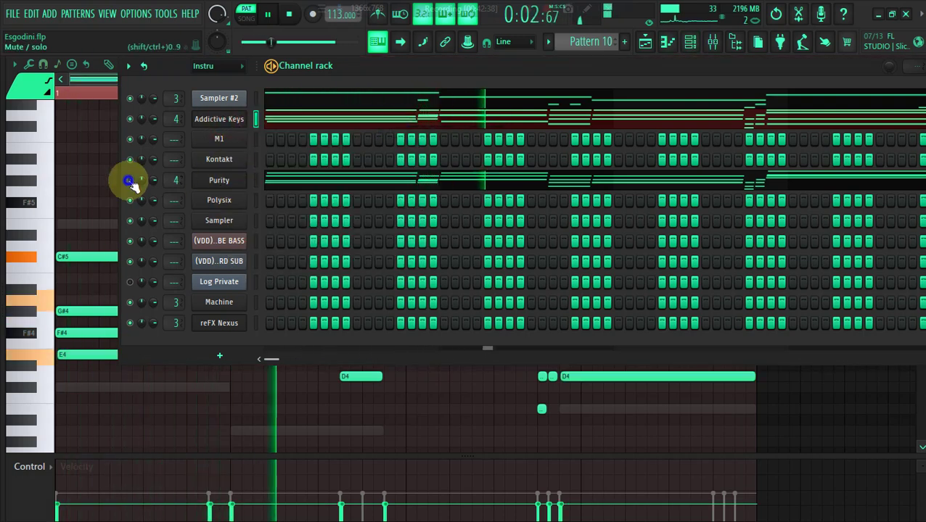
right_click(215, 182)
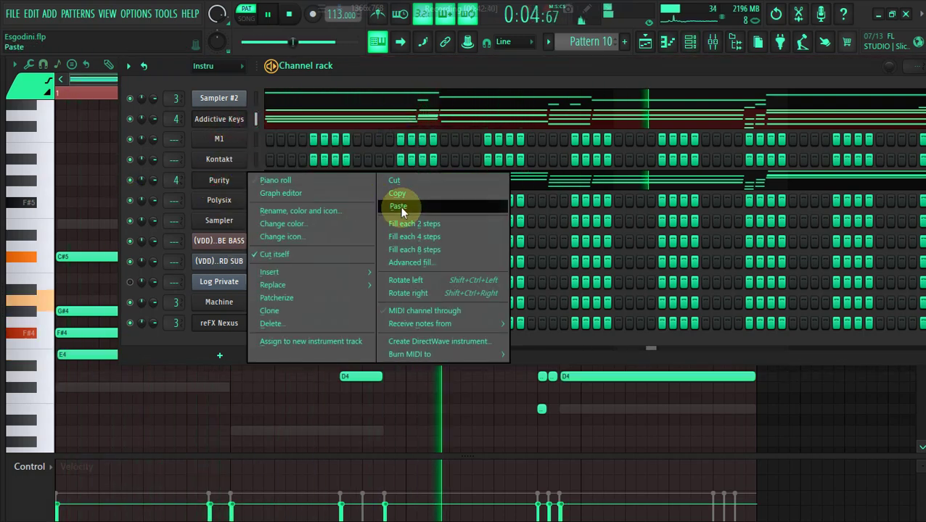
left_click(399, 206)
key("space")
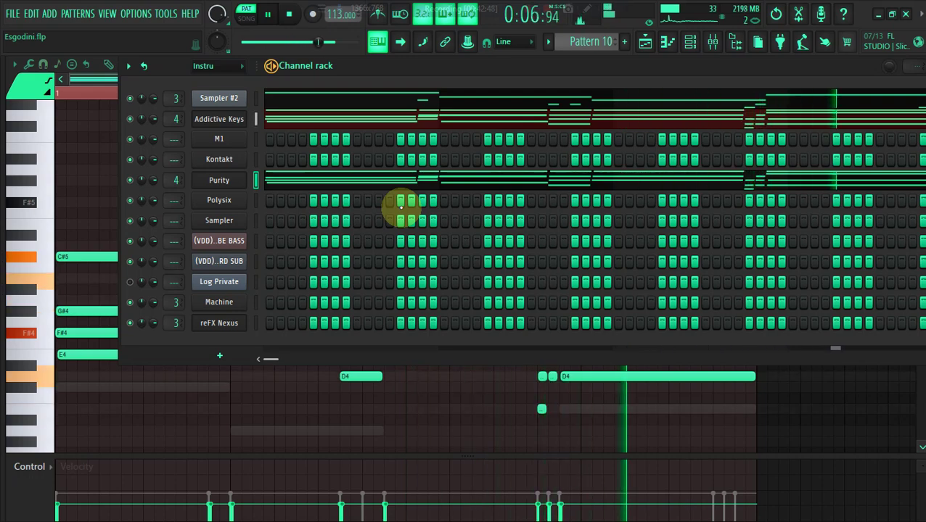
Step: Replace the second Pattern 10 clip at bar 21 on Track 11 and delete both Pattern 7 clips from Track 13
left_click(645, 42)
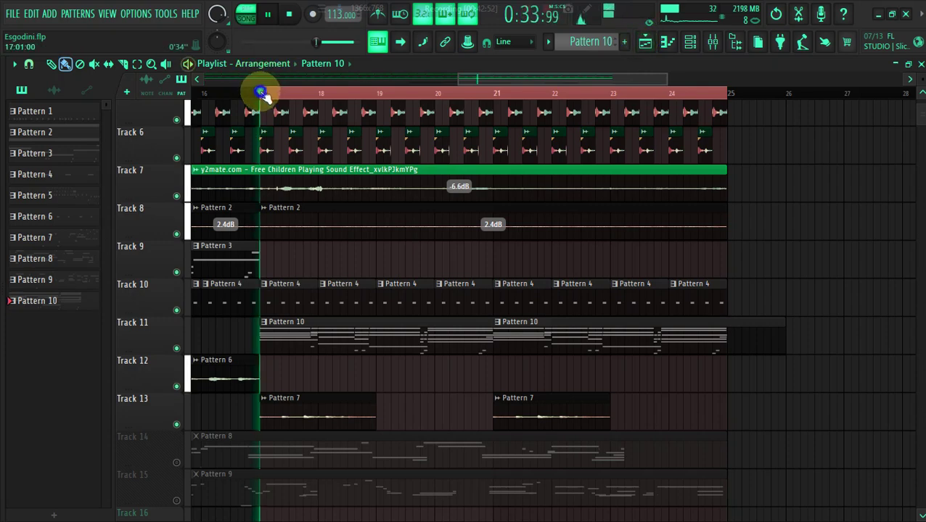
right_click(775, 261)
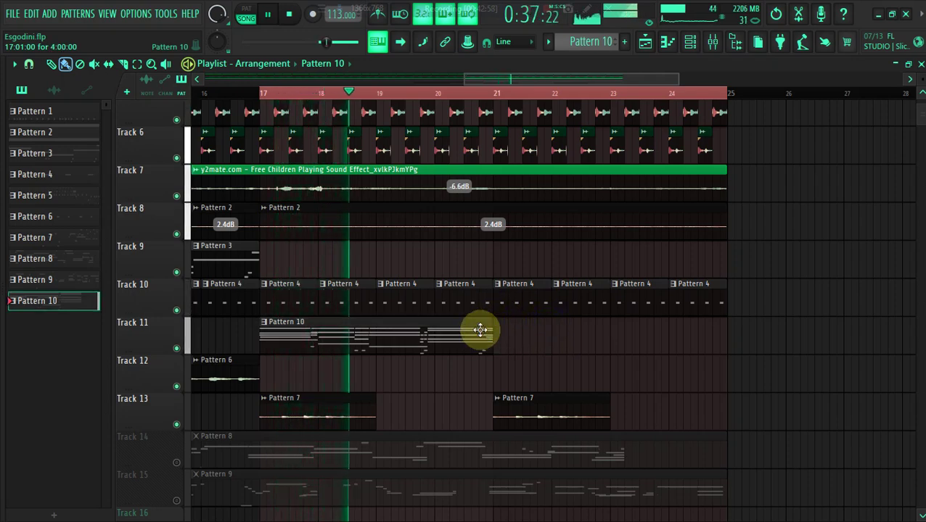
left_click(499, 334)
right_click(291, 414)
right_click(548, 420)
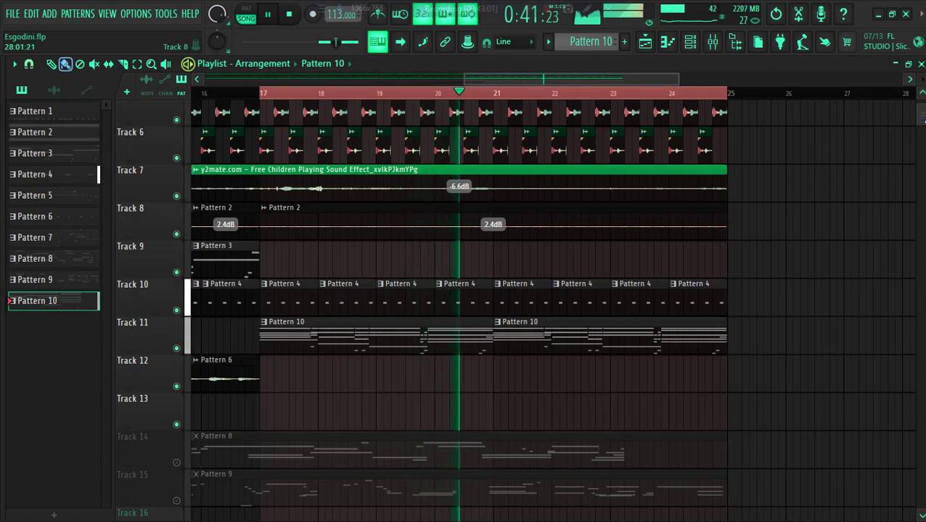
Step: Try the copied chord notes on the Polysix channel, then cut them from it
scroll(465, 320, "down", 1)
left_click_drag(675, 80, 648, 79)
left_click(688, 41)
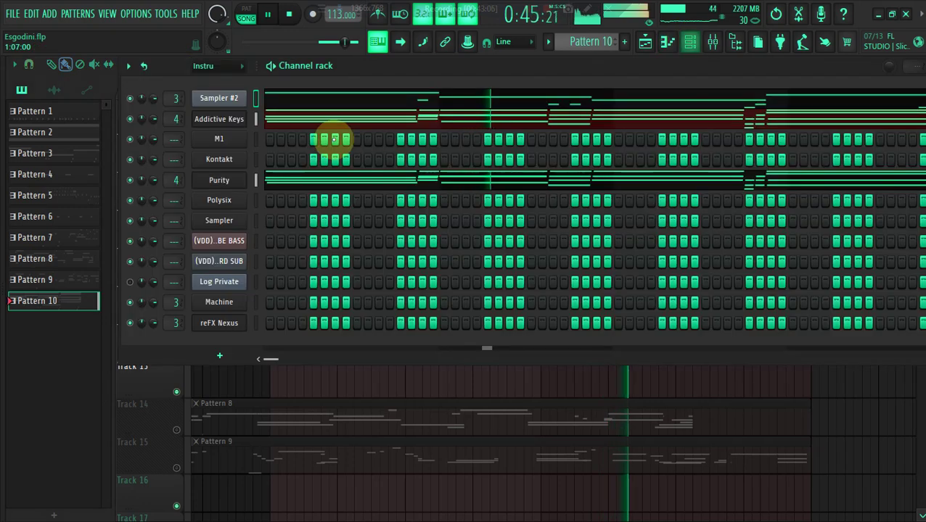
right_click(221, 159)
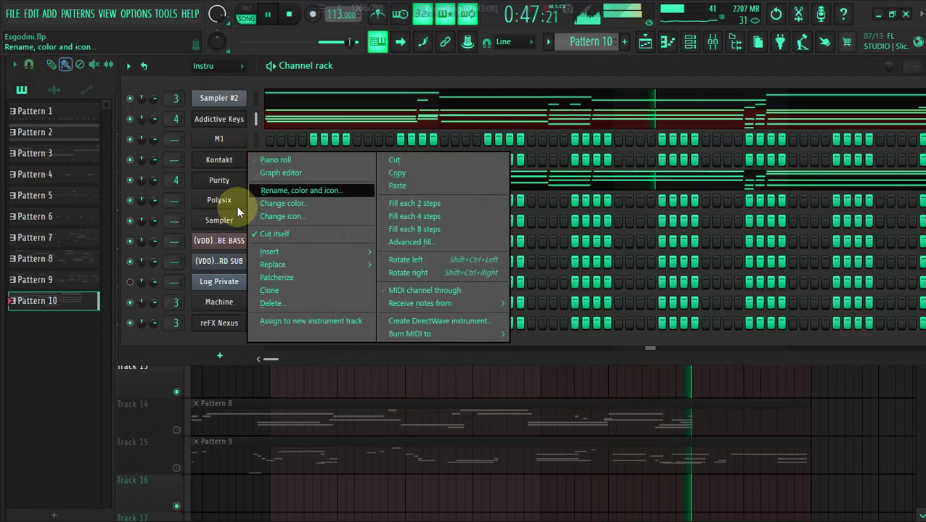
left_click(398, 229)
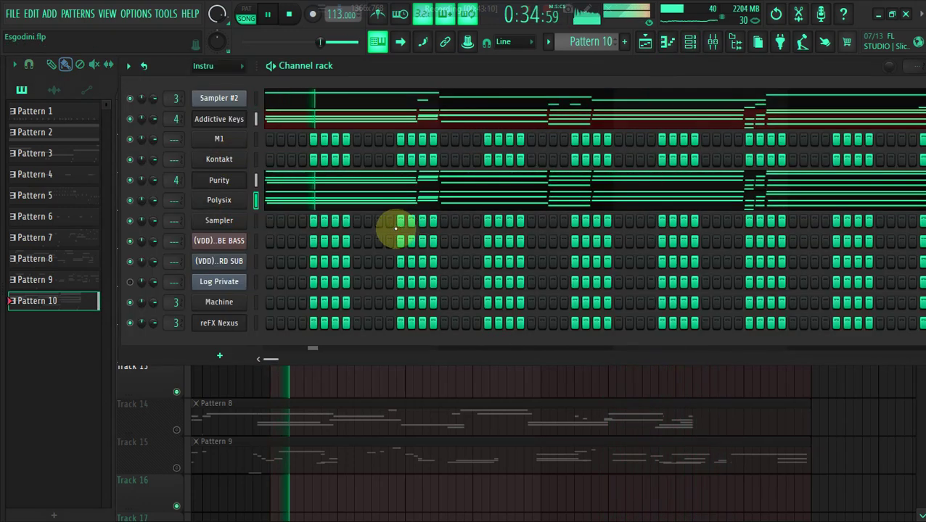
right_click(239, 200)
left_click(389, 202)
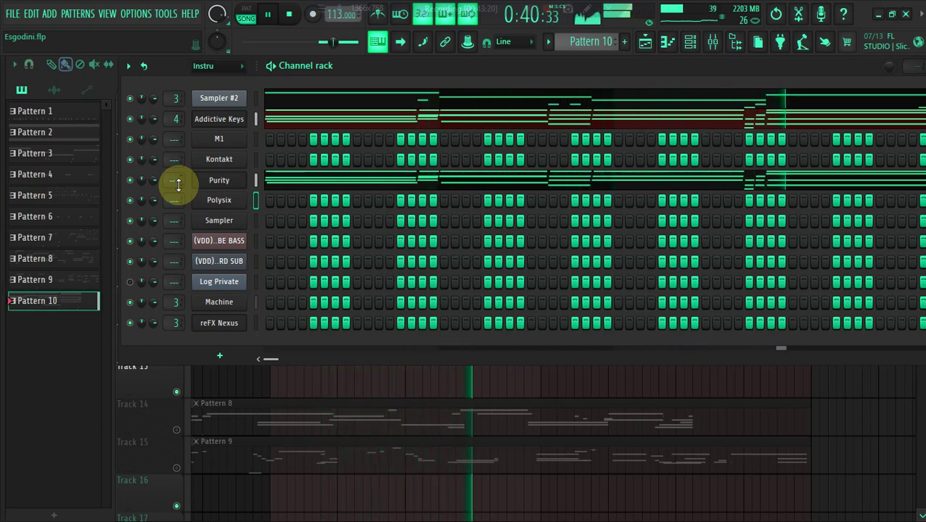
Step: Undo the Purity channel's mixer track change and set its channel volume to 100%
key("ctrl+z")
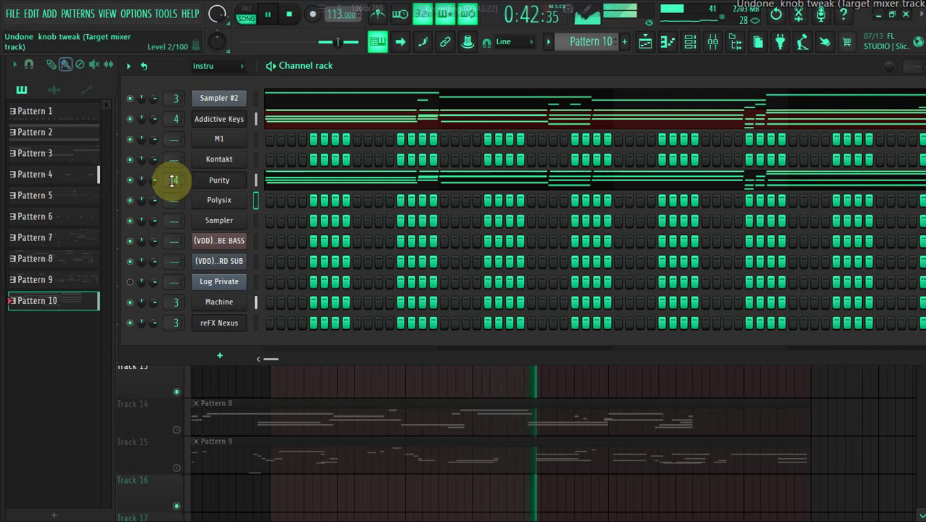
left_click_drag(153, 181, 155, 181)
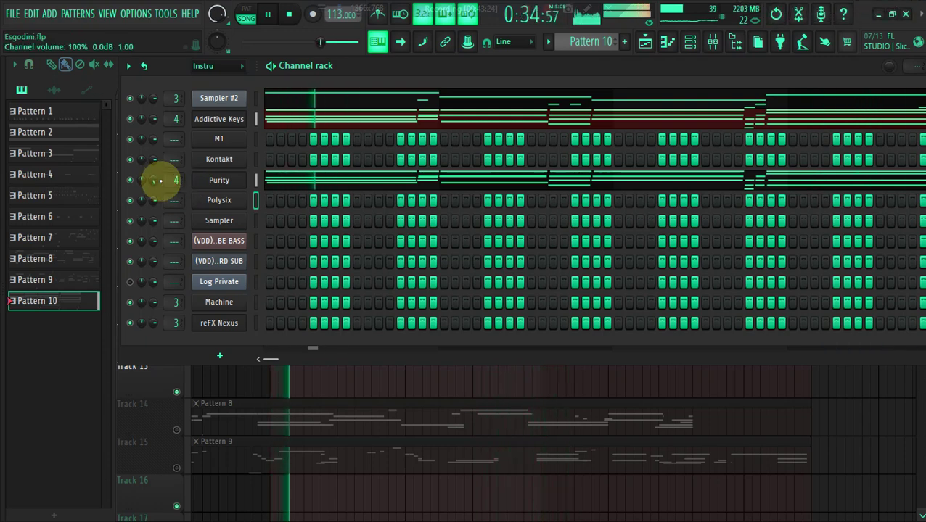
Step: Transpose the E4 note in bar 1 of the Purity piano roll up one octave to E5
left_click(283, 183)
left_click(142, 358)
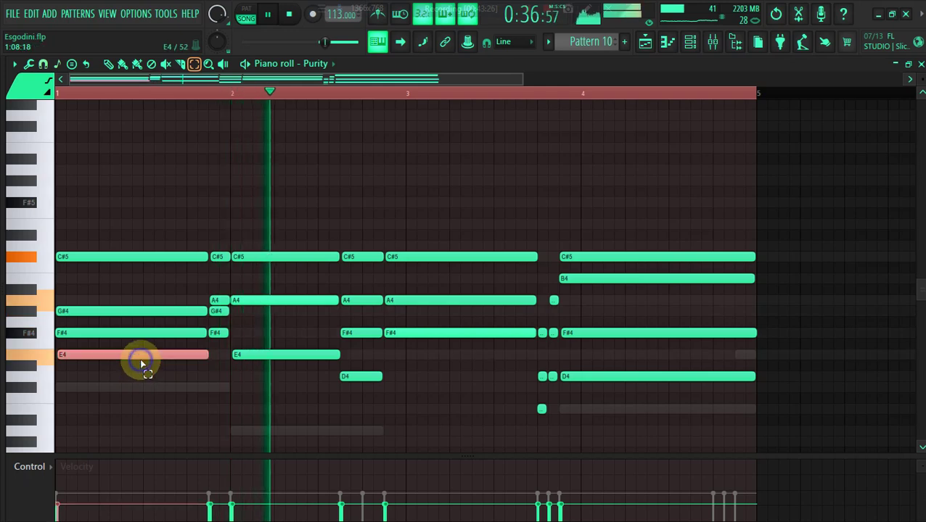
key("ctrl+Up")
key("space")
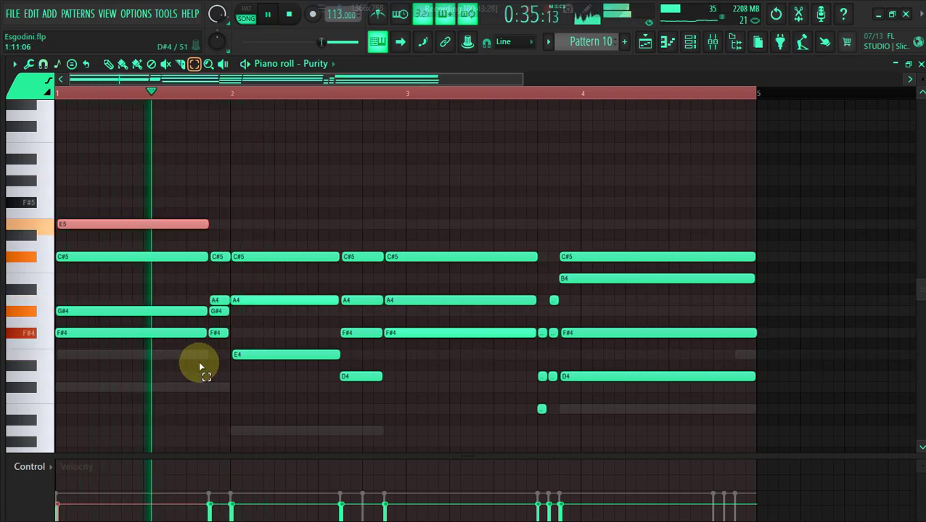
Step: Try raising the E4 and D4 notes in bar 2 of the Purity piano roll by an octave, then undo both changes
left_click(293, 369)
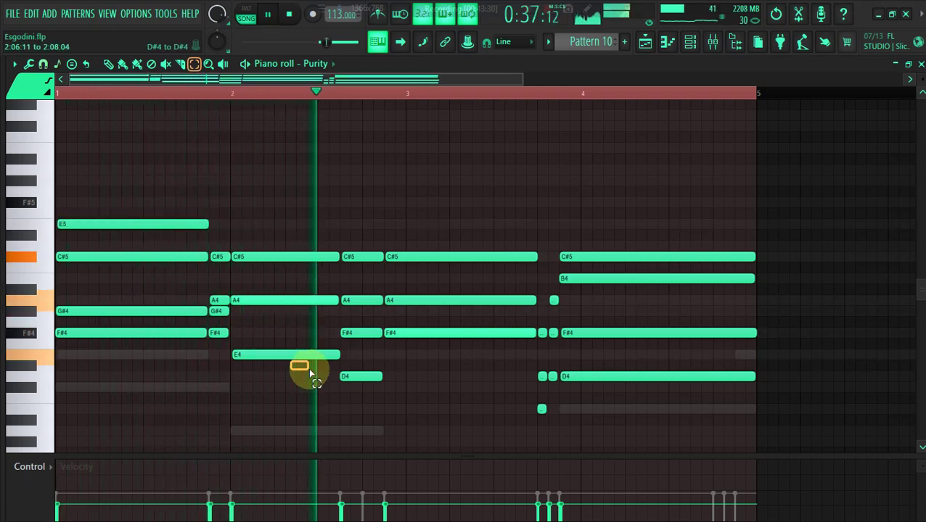
left_click(305, 359)
key("ctrl+Up")
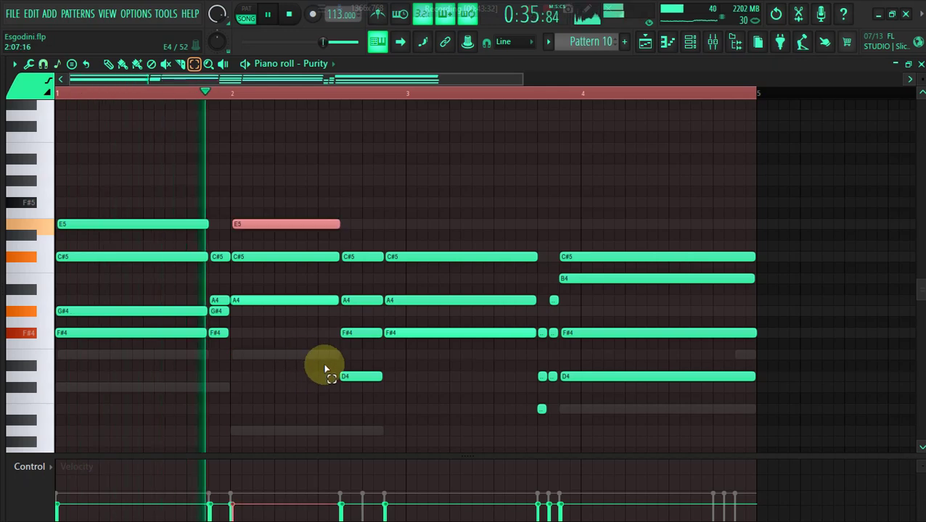
left_click(345, 377)
key("ctrl+Up")
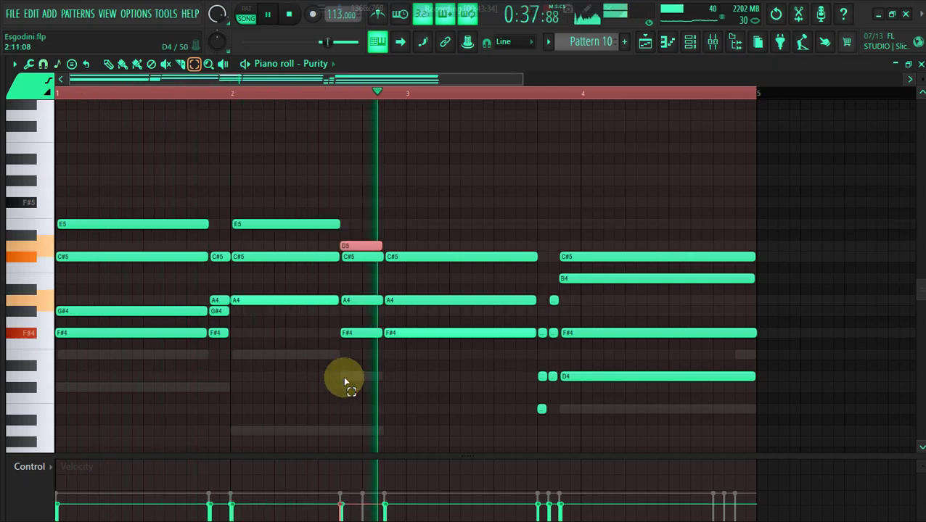
key("ctrl+z")
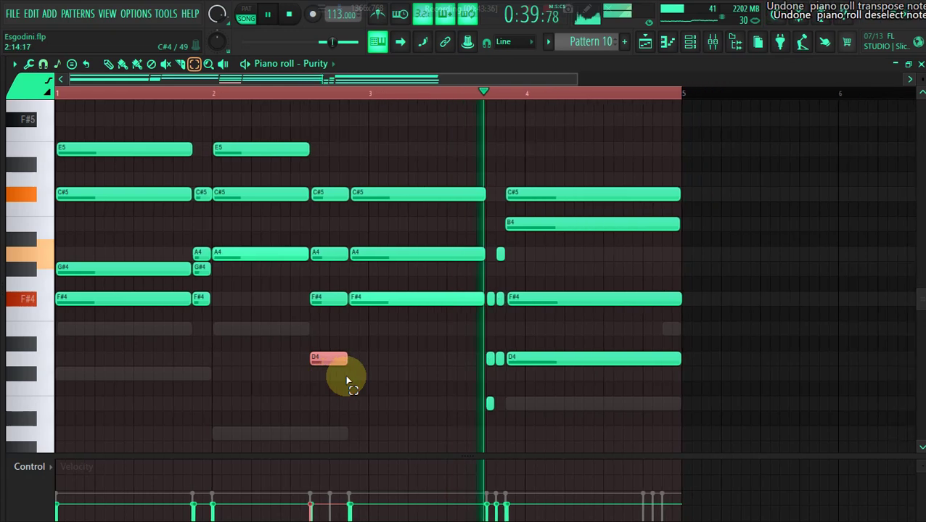
key("ctrl+z")
key("ctrl+z")
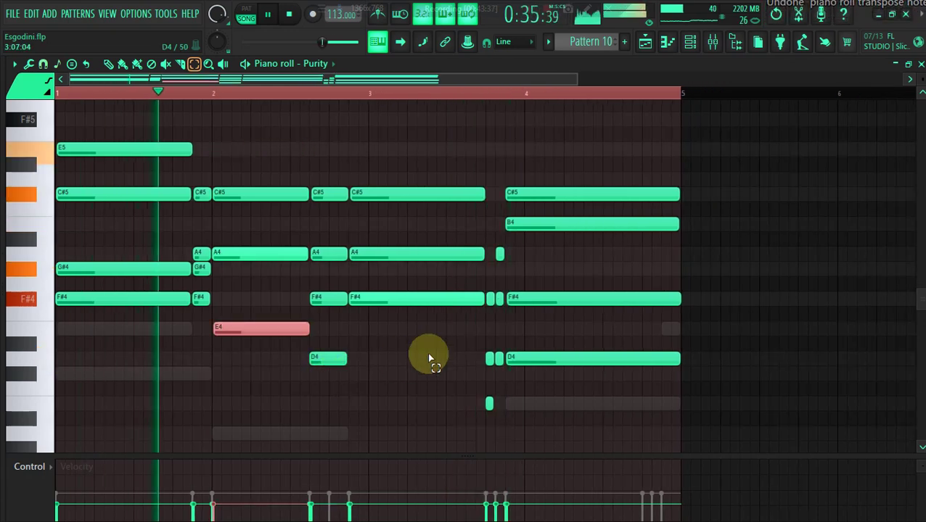
Step: Copy the Purity channel's notes in Pattern 10 and paste them onto the Addictive Keys channel
left_click(648, 42)
left_click(667, 41)
left_click(690, 42)
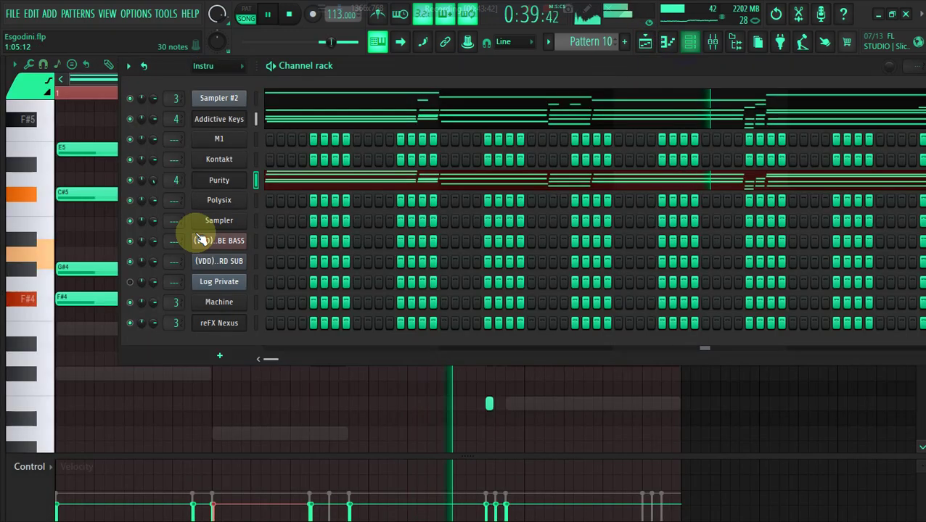
right_click(224, 185)
left_click(392, 193)
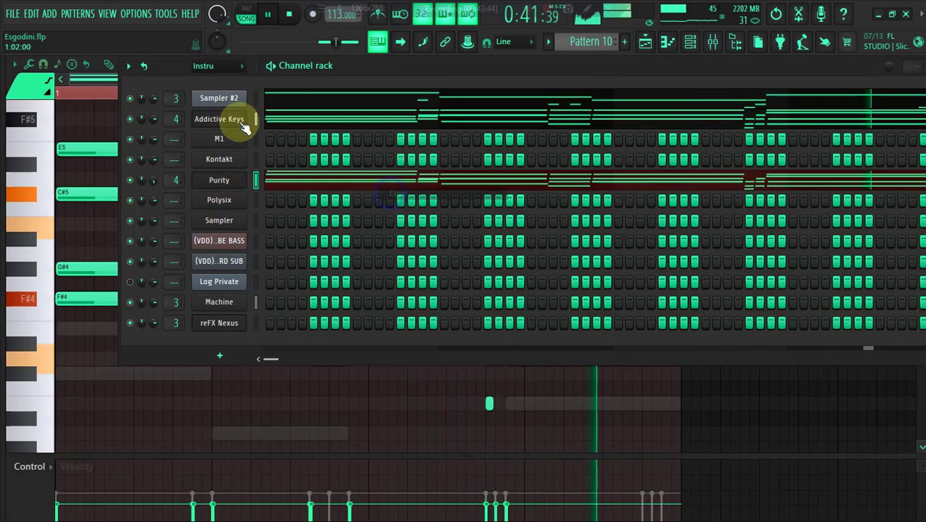
right_click(234, 122)
left_click(428, 145)
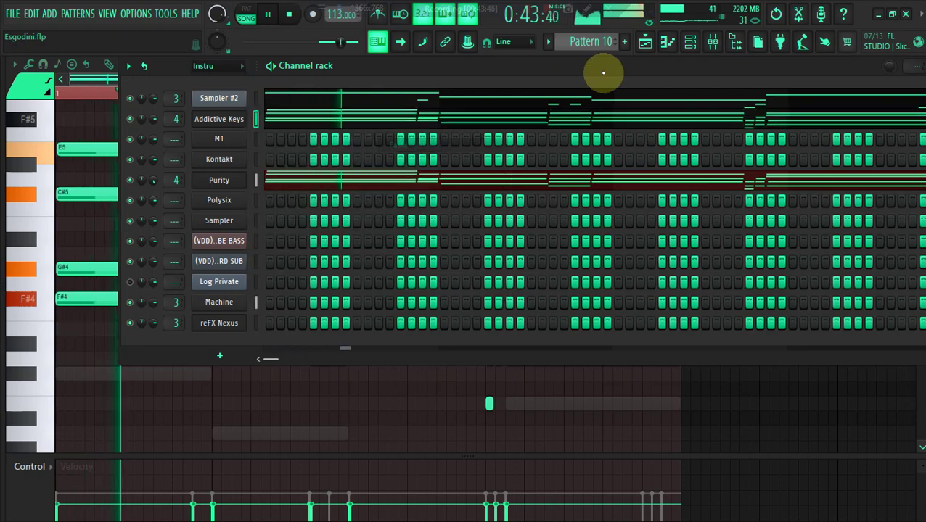
Step: Load the Modern Upright Sound Board preset in Addictive Keys and clear that channel's mixer track assignment
left_click(220, 114)
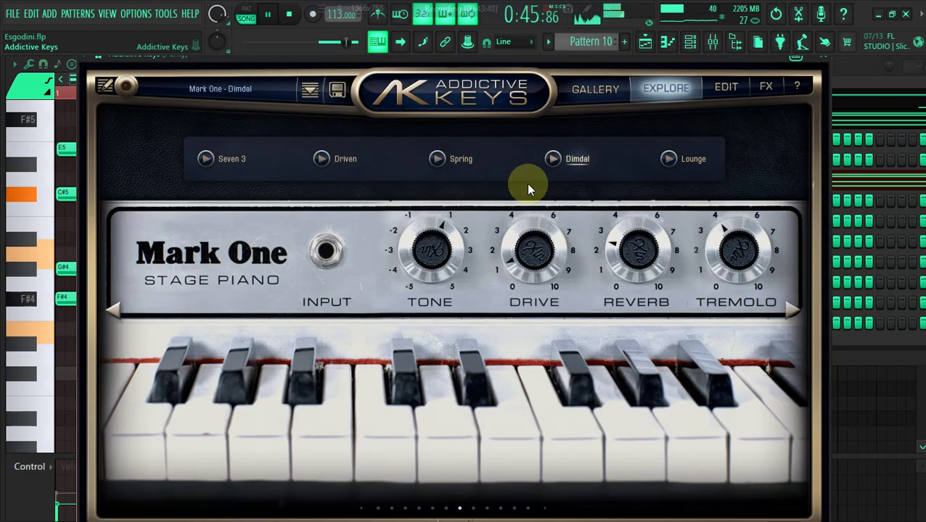
left_click(577, 112)
left_click(268, 295)
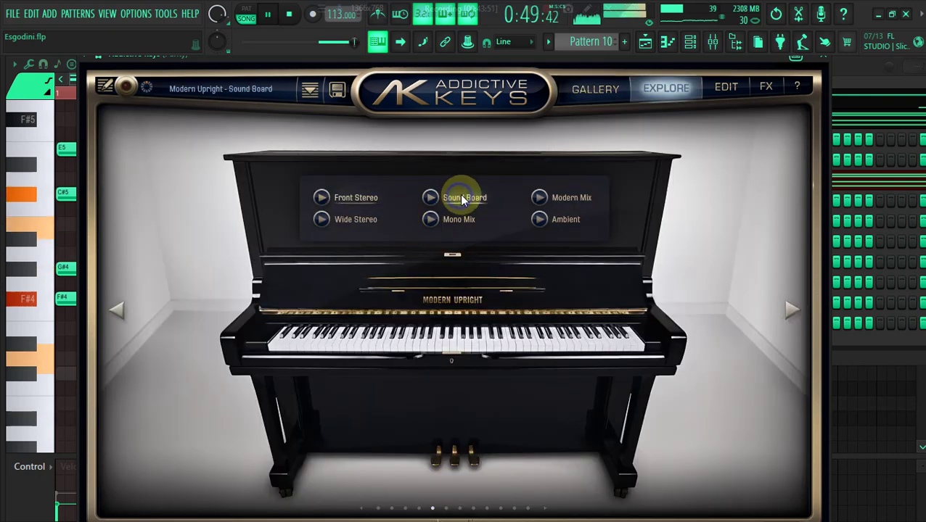
left_click(864, 75)
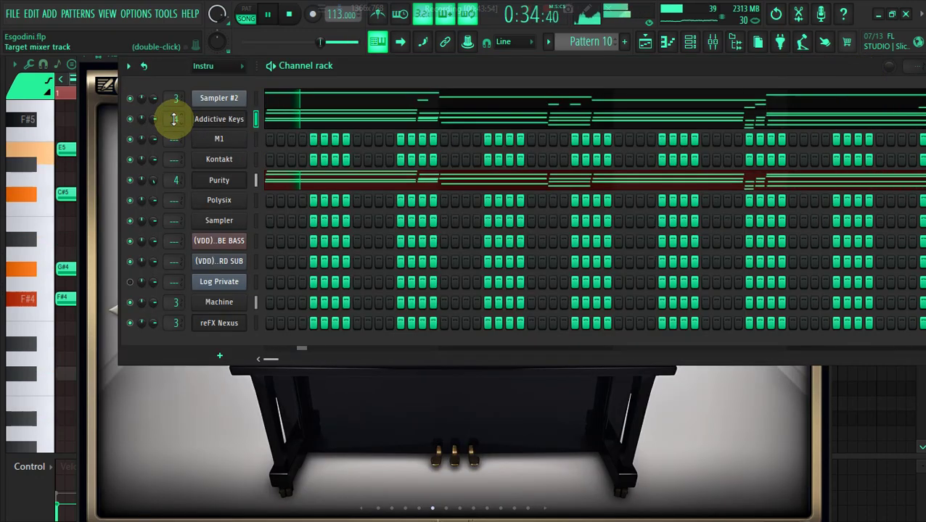
right_click(156, 185)
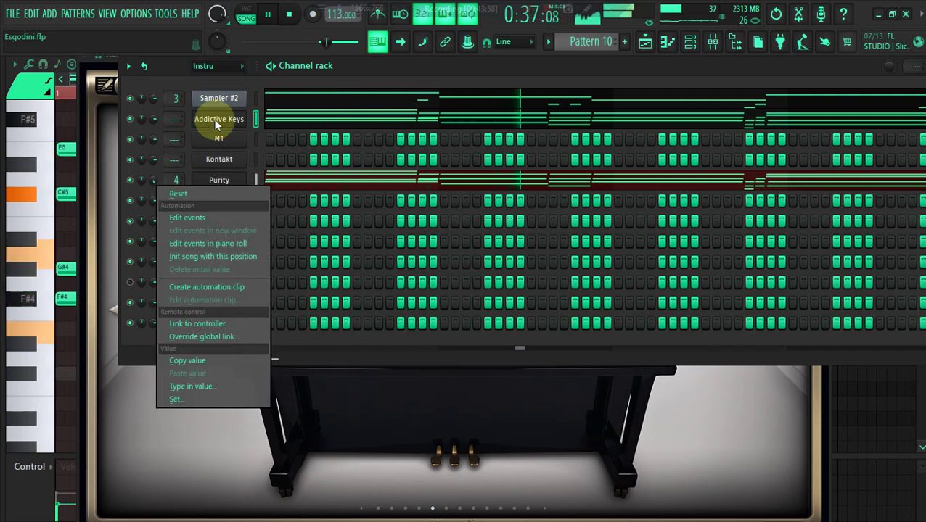
left_click(374, 77)
Step: Mute Track 4, which holds the Pattern 1 clips, in the playlist
left_click(645, 41)
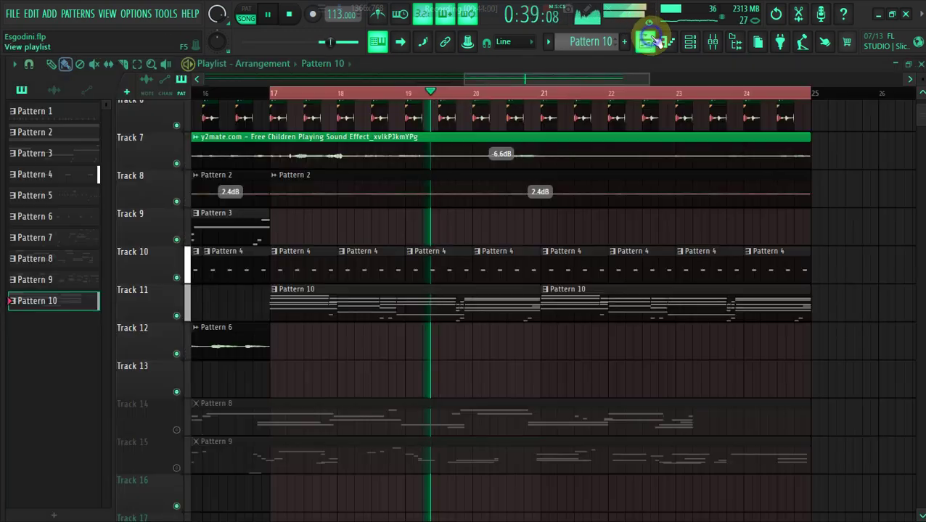
scroll(515, 310, "up", 3)
scroll(314, 268, "up", 3)
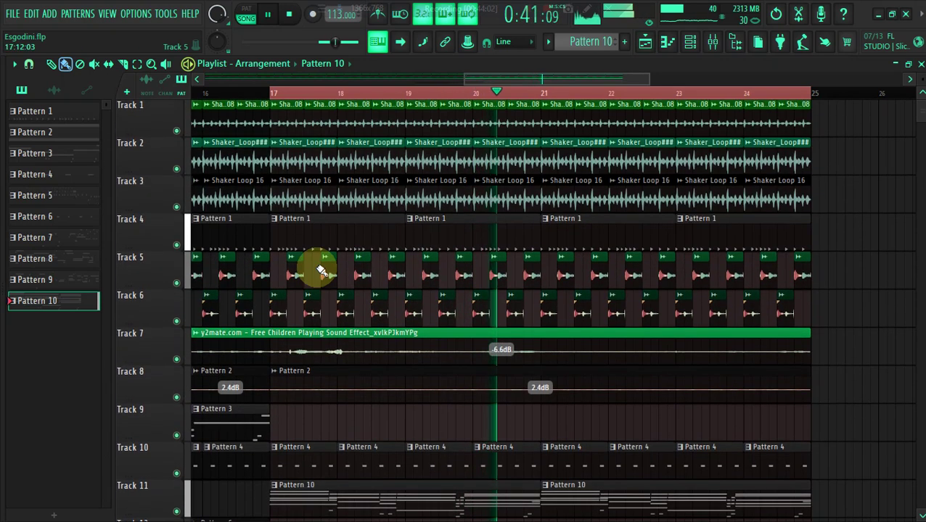
left_click(176, 245)
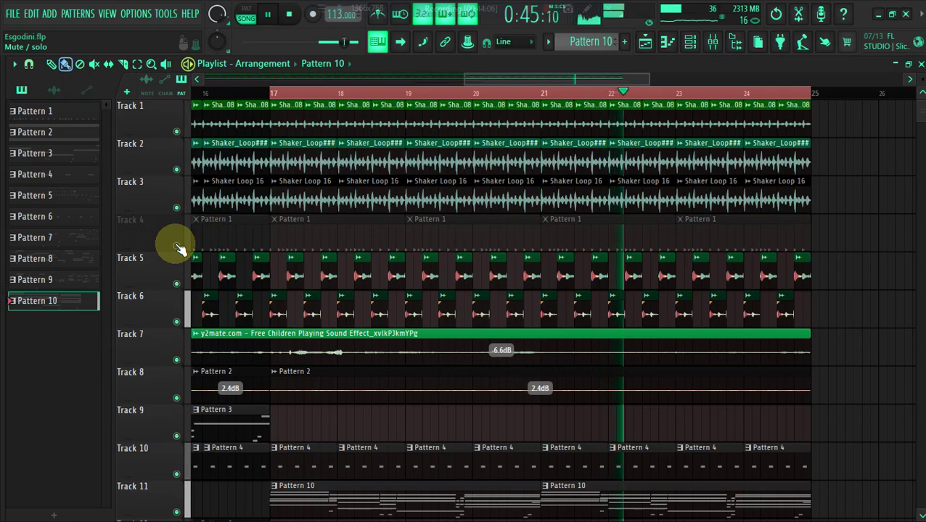
scroll(916, 105, "down", 4)
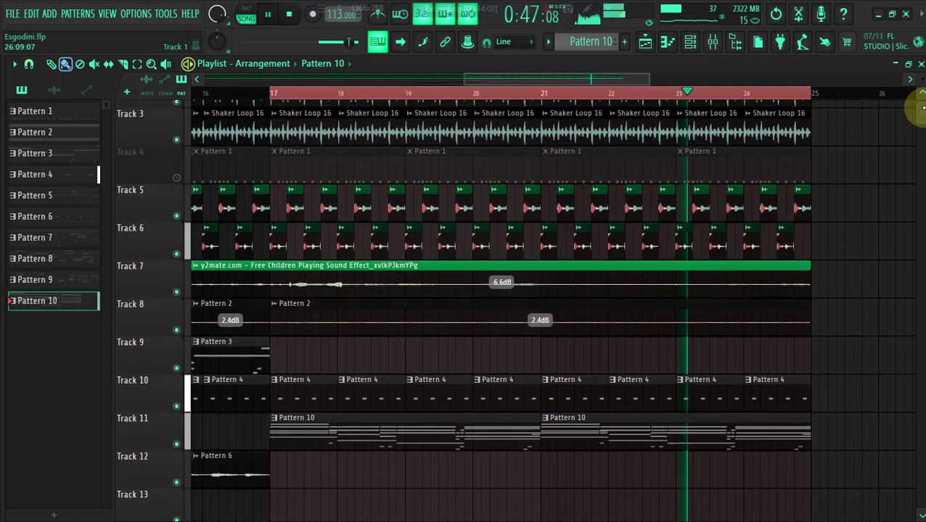
scroll(916, 108, "up", 1)
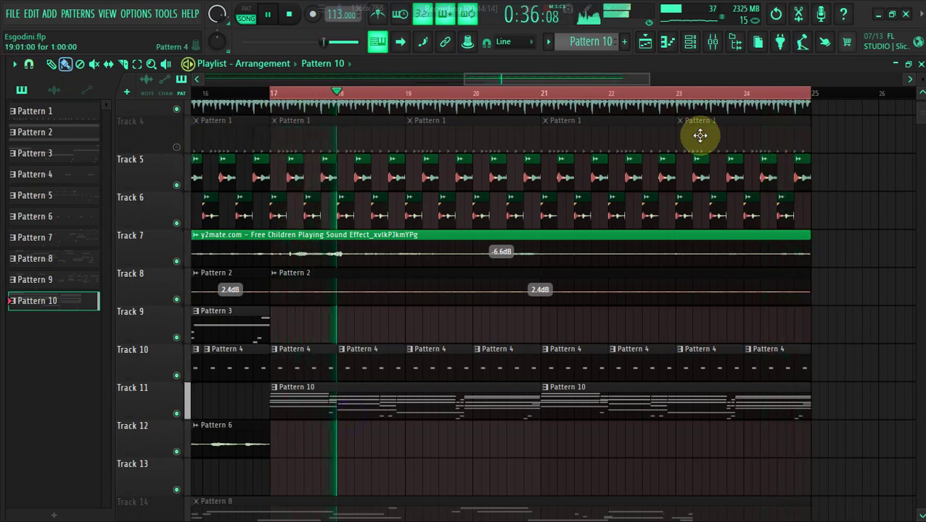
left_click(692, 42)
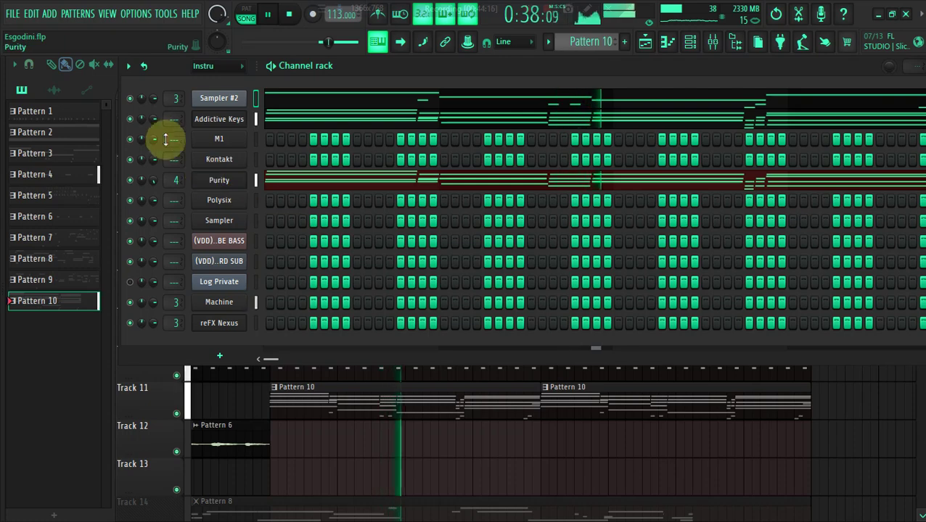
left_click(203, 121)
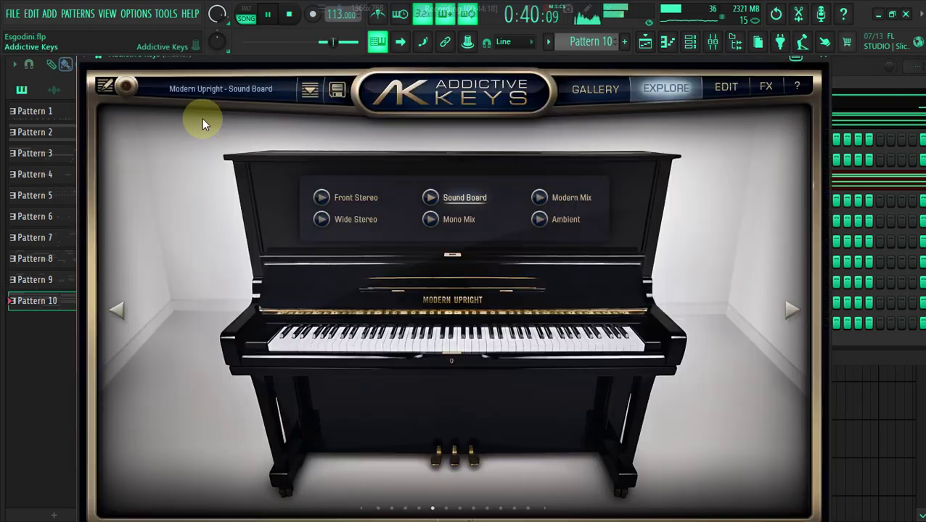
left_click(852, 82)
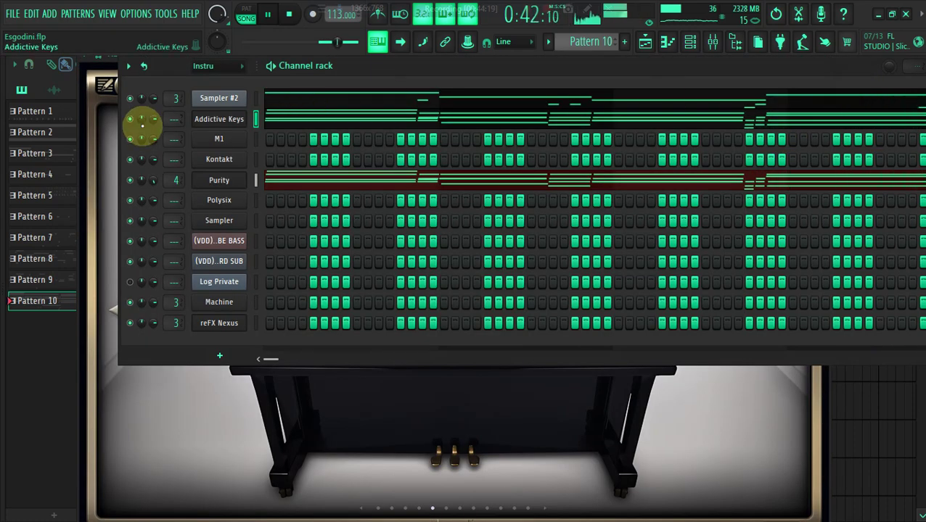
Step: Create Pattern 11 and place its clip on Track 13 of the playlist, spanning bars 17 to 24
left_click(624, 44)
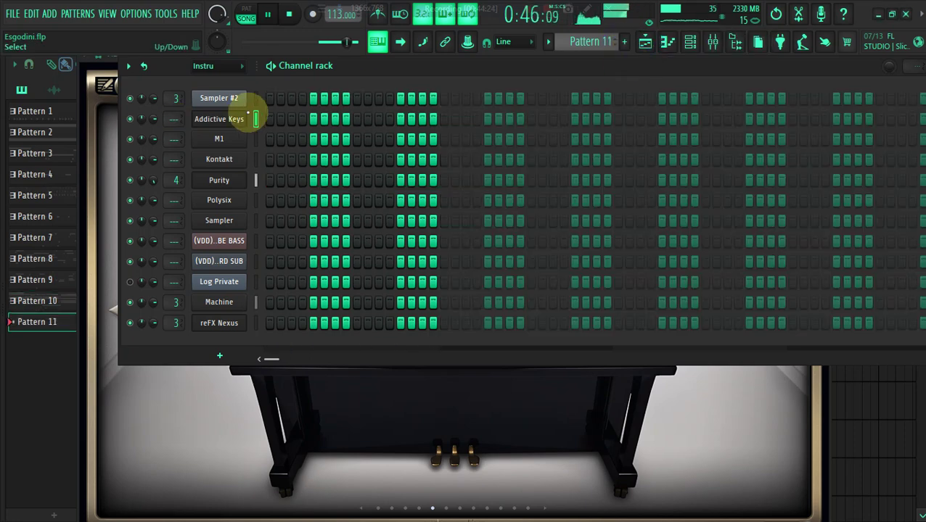
left_click(646, 41)
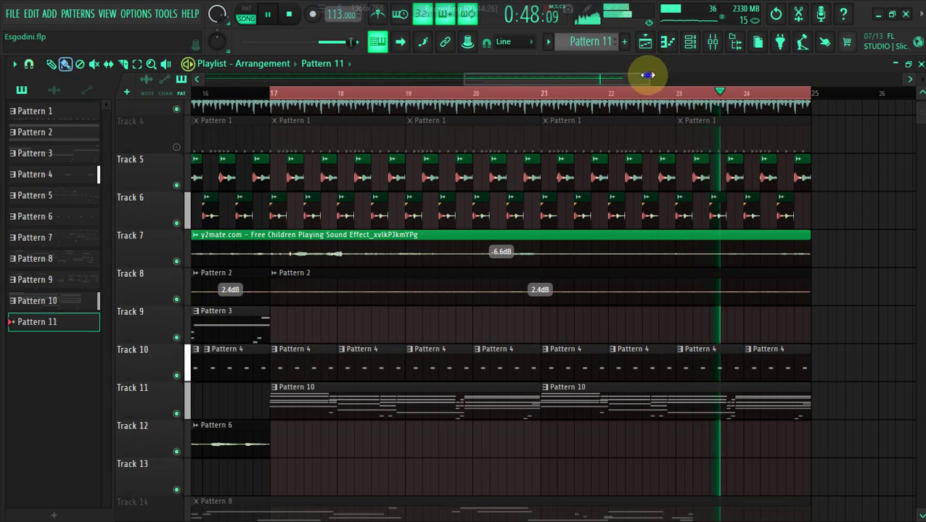
left_click_drag(647, 75, 759, 93)
double_click(248, 92)
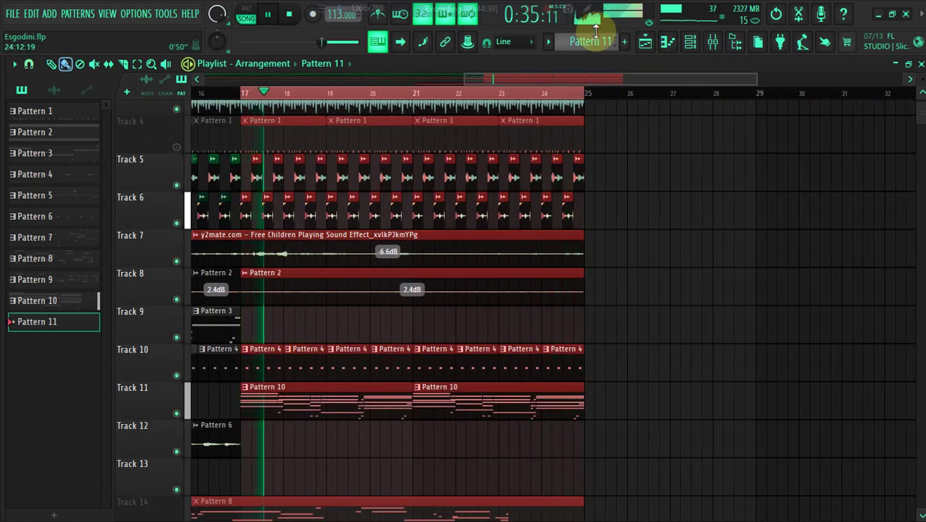
left_click(261, 477)
left_click_drag(281, 479, 585, 473)
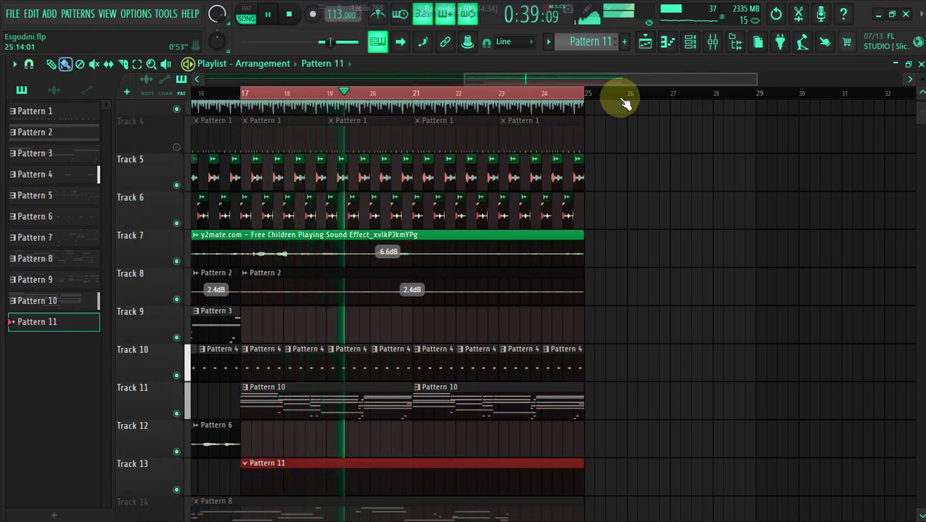
Step: Paste the copied chord notes into the Sampler #2 channel of Pattern 11 and duplicate them from bar 5
left_click(690, 42)
right_click(238, 101)
left_click(353, 113)
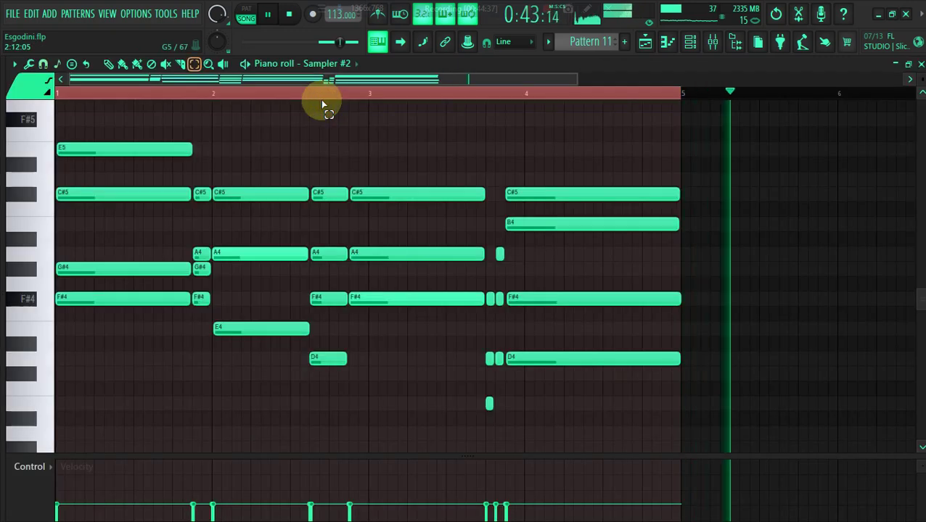
key("ctrl+a")
left_click_drag(859, 127, 861, 127)
left_click(123, 64)
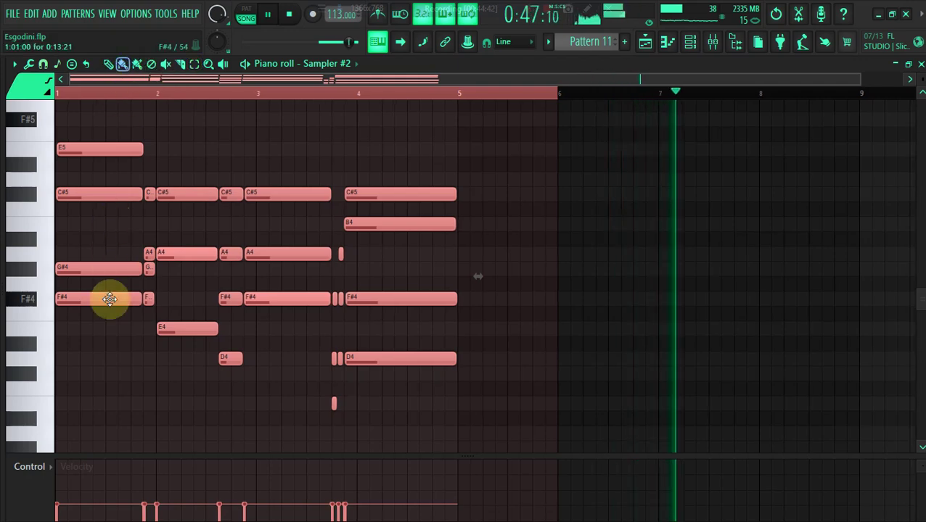
left_click_drag(109, 299, 512, 303)
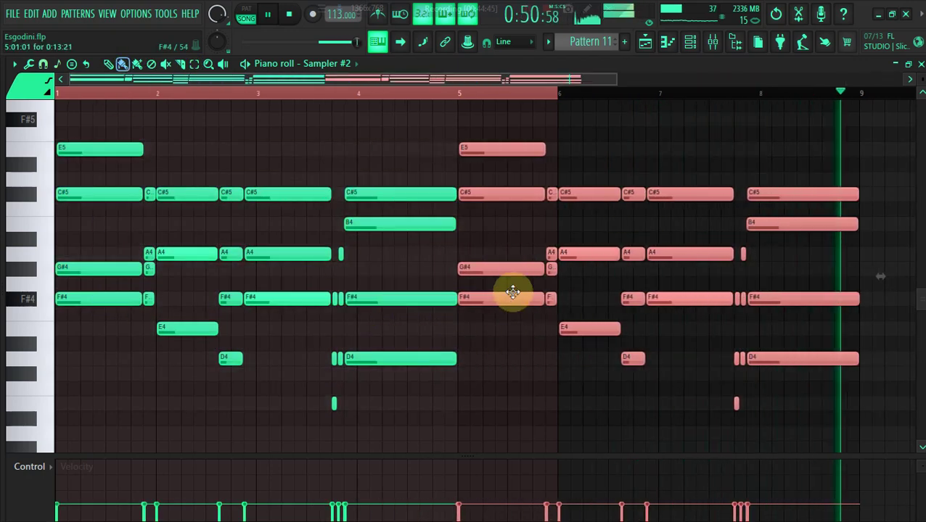
Step: Set the piano roll snap to Cell and return to the playlist
left_click(18, 64)
mouse_move(91, 145)
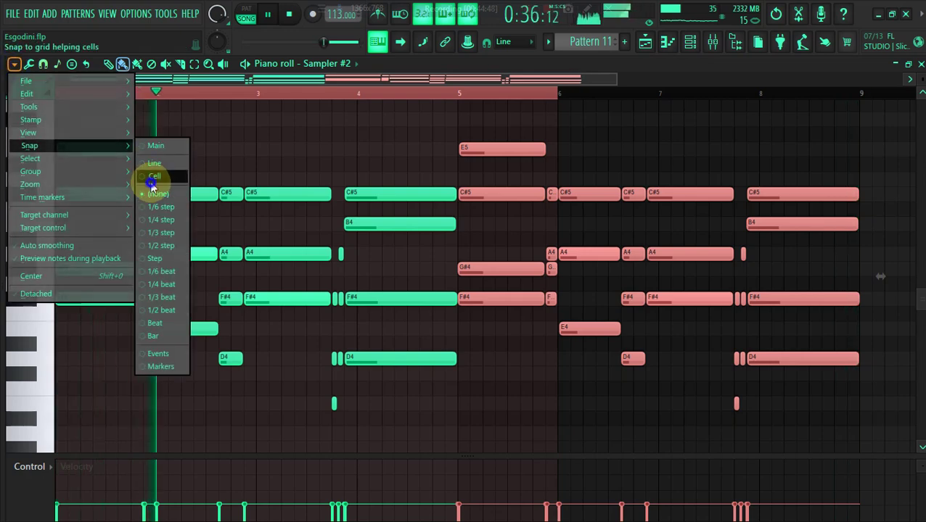
left_click(151, 183)
left_click(646, 42)
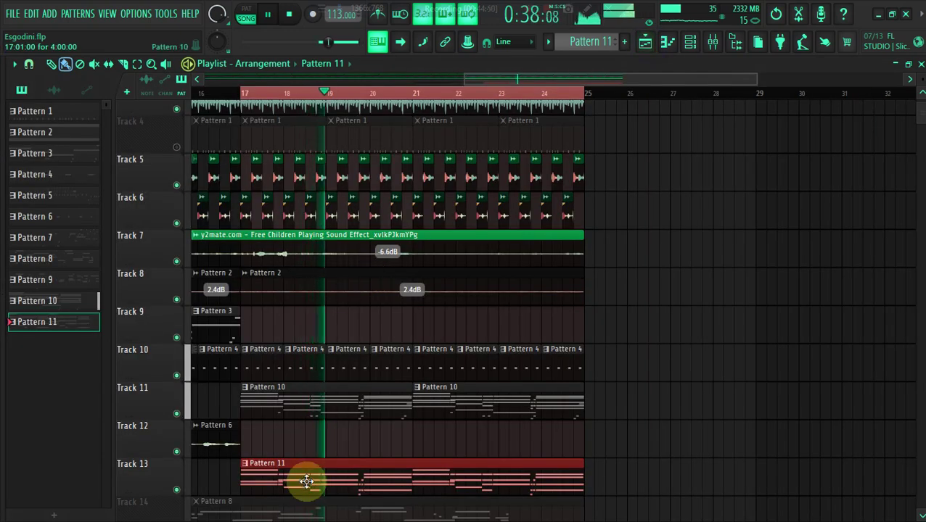
Step: Open the piano roll of the Addictive Keys channel in Pattern 11
left_click(689, 41)
right_click(222, 129)
left_click(268, 120)
Step: Try a lengthened E5 note with F#5 and G#5 notes in bar 1 of the Addictive Keys part, then delete them
left_click(75, 151)
scroll(79, 151, "up", 5)
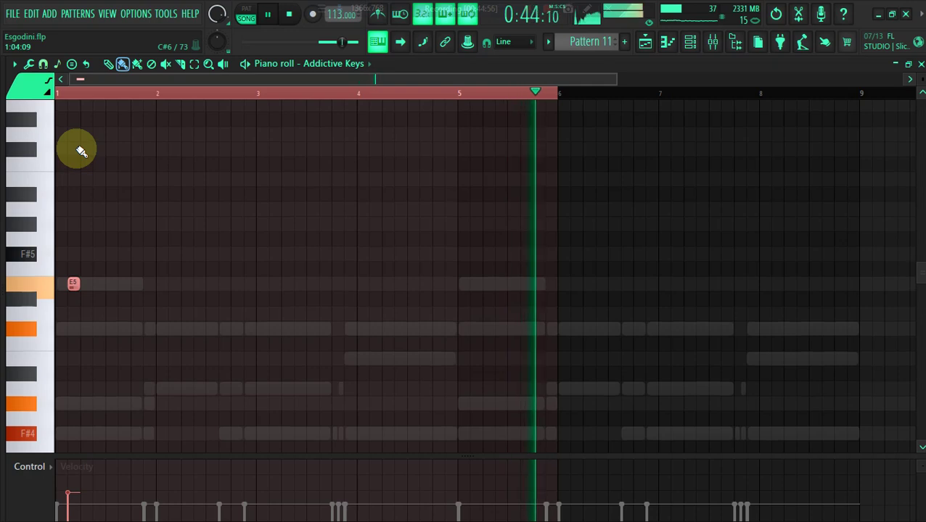
key("alt+l")
left_click(508, 330)
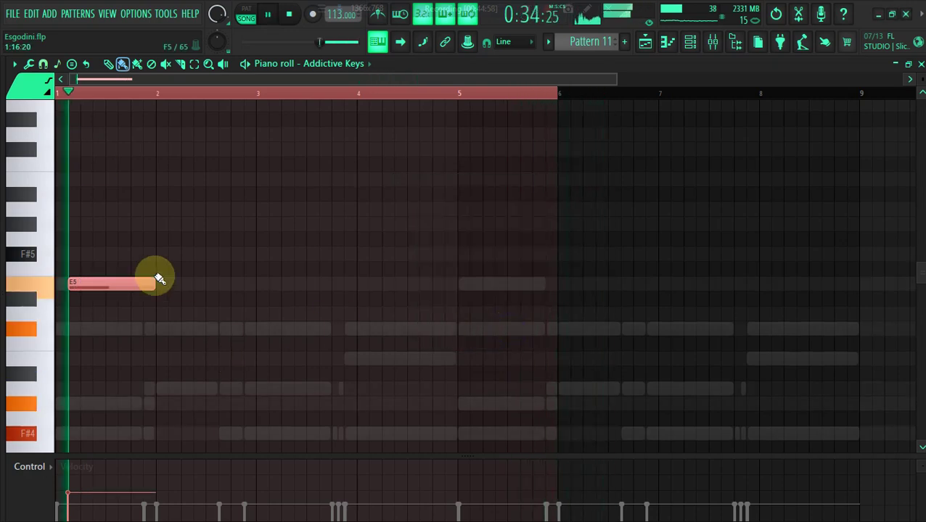
left_click(100, 254)
left_click(113, 226)
right_click(112, 226)
right_click(99, 254)
right_click(93, 284)
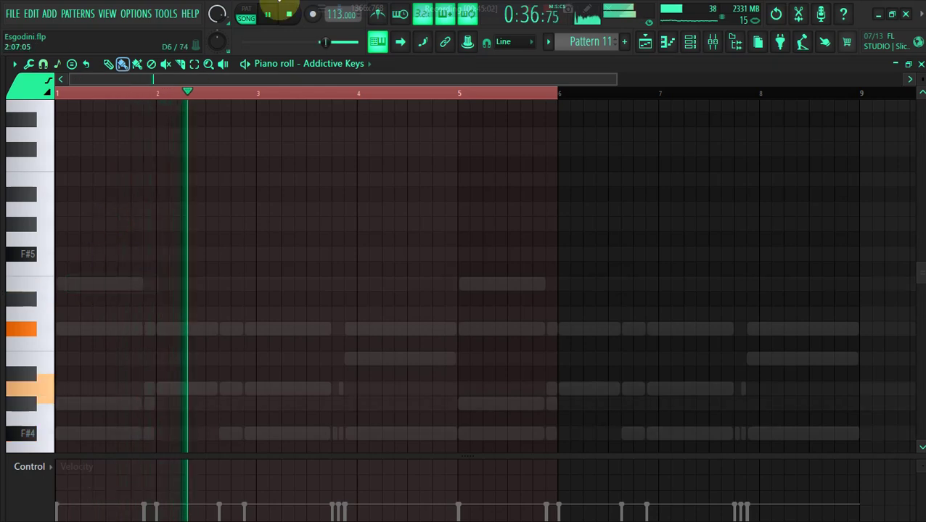
Step: Record a melody take as notes and automation into the Addictive Keys channel of Pattern 11, and stop at the end of the loop
left_click(311, 19)
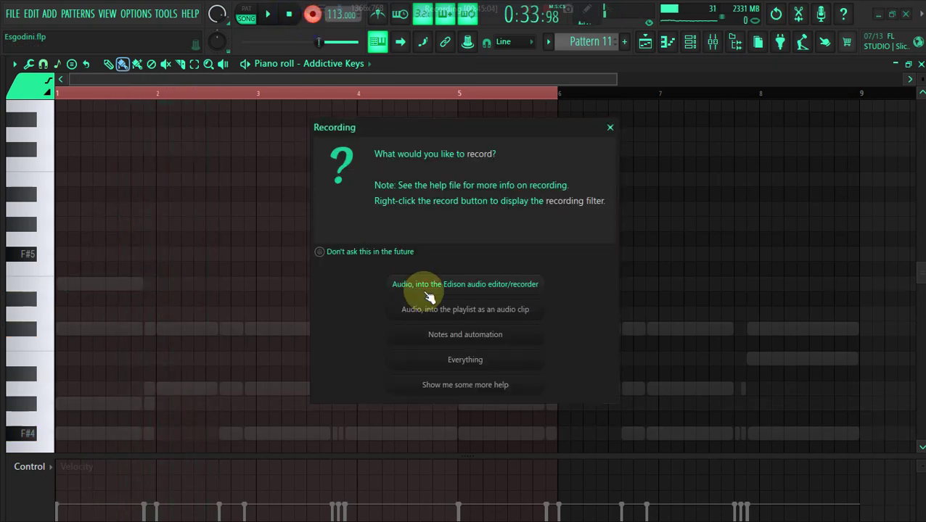
left_click(438, 334)
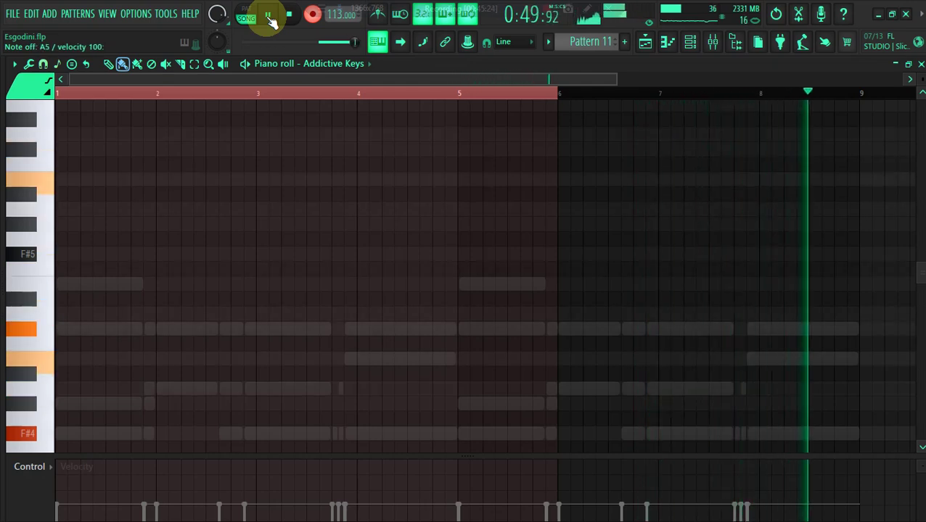
left_click(270, 20)
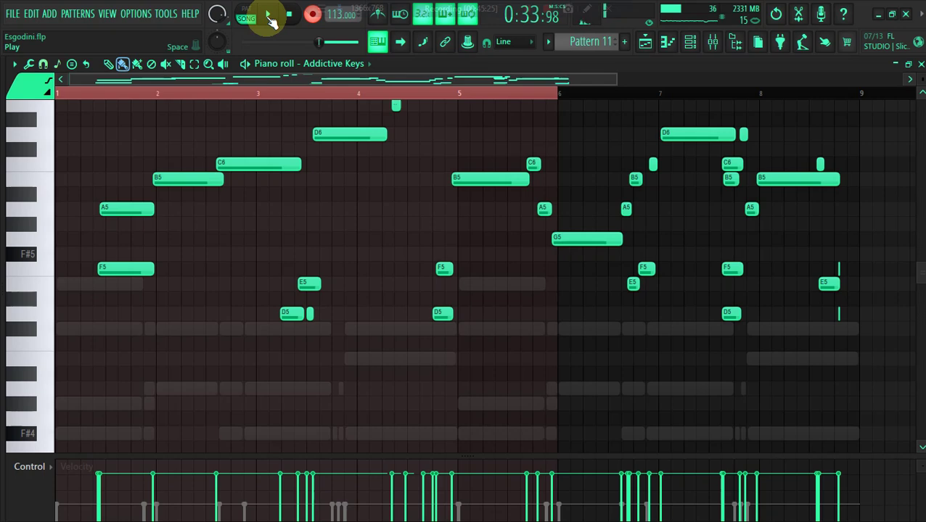
Step: Quantize all the recorded Addictive Keys notes, transpose them down two semitones, and play the song
key("ctrl+a")
key("ctrl+q")
key("Return")
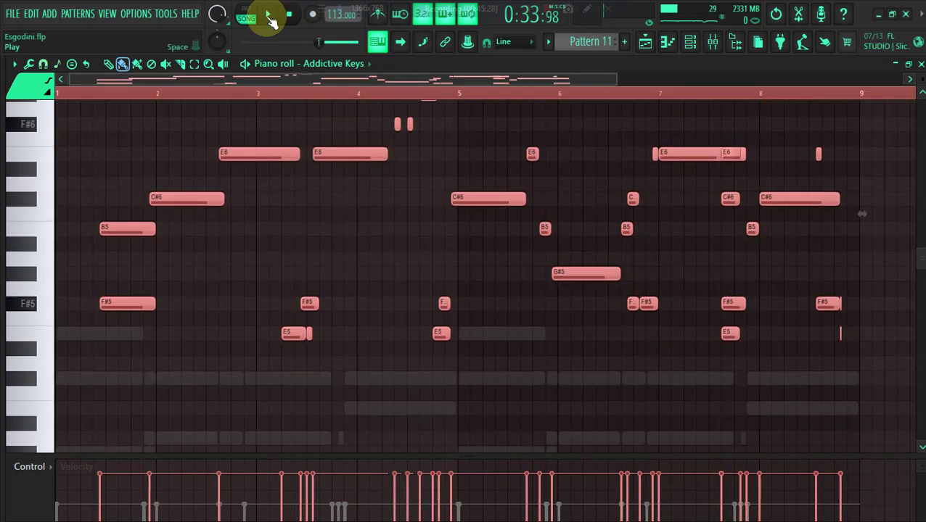
key("shift+Down")
key("shift+Down")
left_click(270, 20)
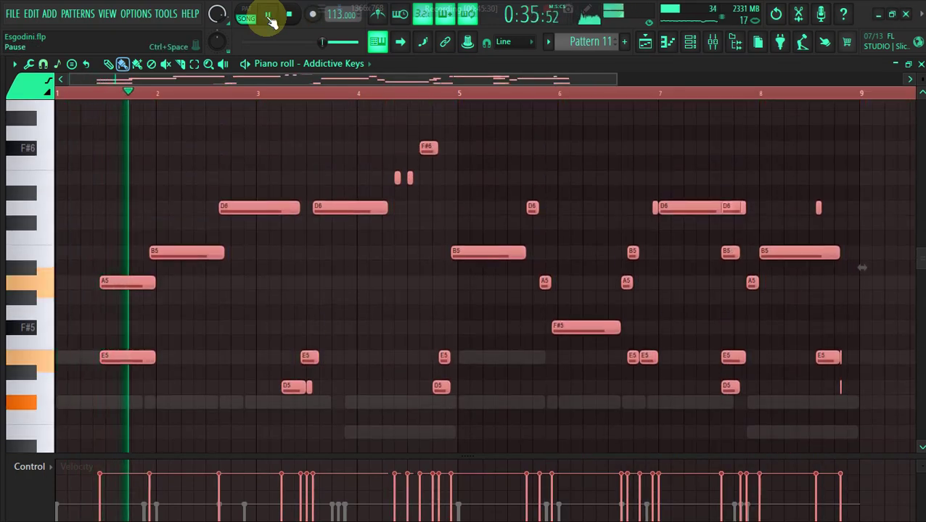
Step: Lower the velocities of all the recorded Addictive Keys notes with the Multiply control of level scaling
key("alt+x")
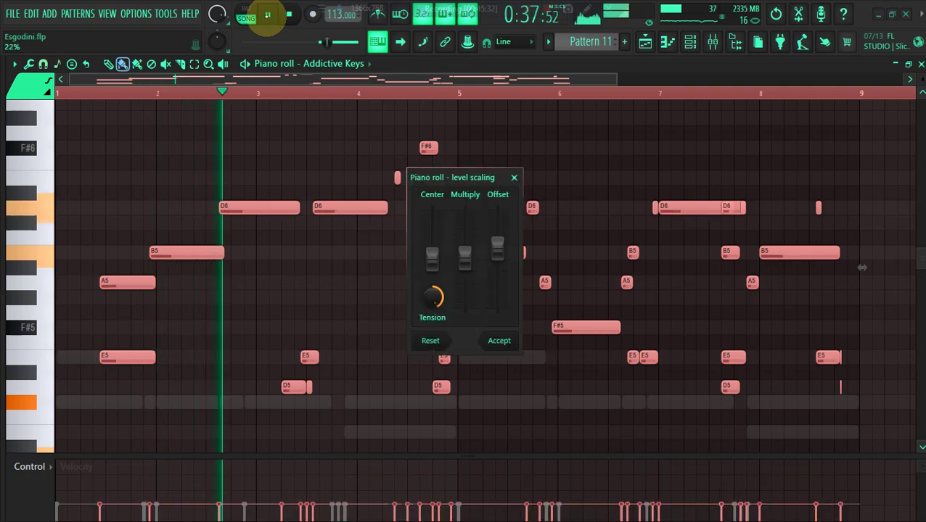
left_click_drag(465, 259, 465, 248)
left_click(468, 250)
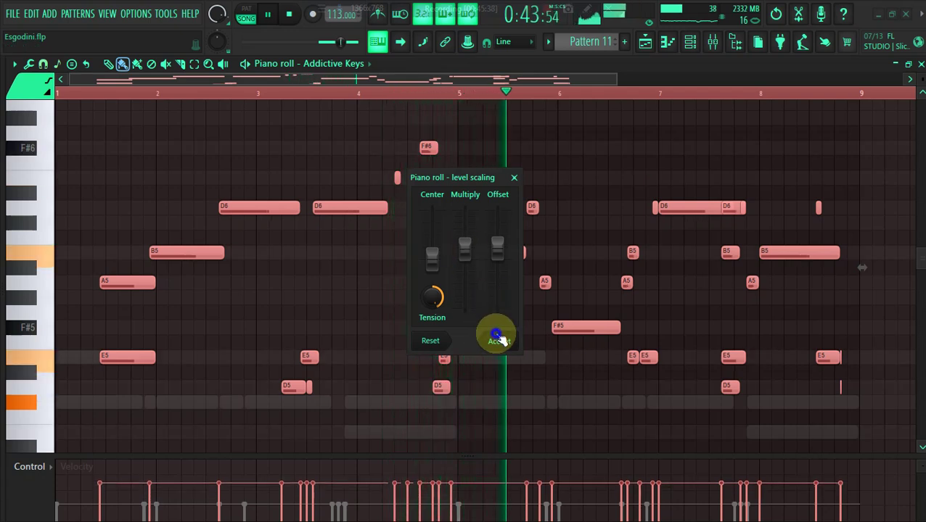
left_click(498, 341)
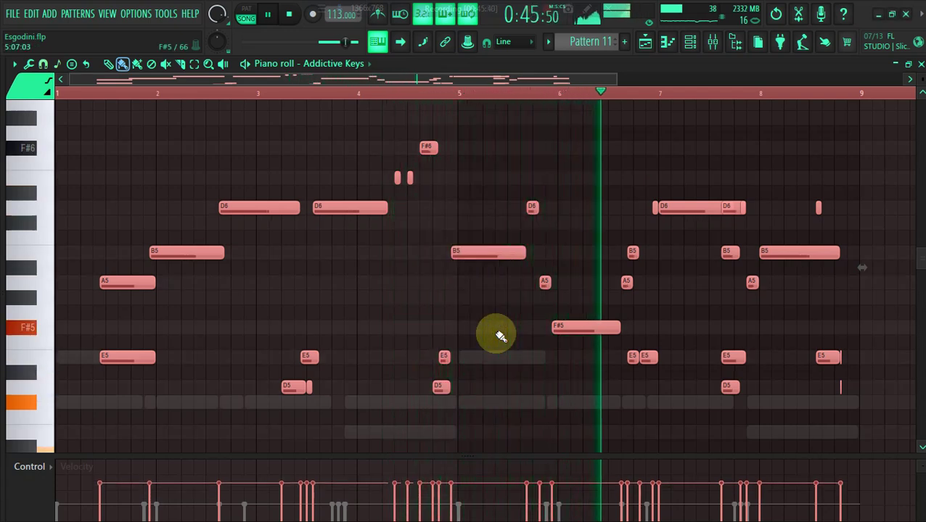
Step: Undo the quick quantize of the recorded Addictive Keys notes and try alternative quantizations while the song plays
key("ctrl+z")
key("space")
key("space")
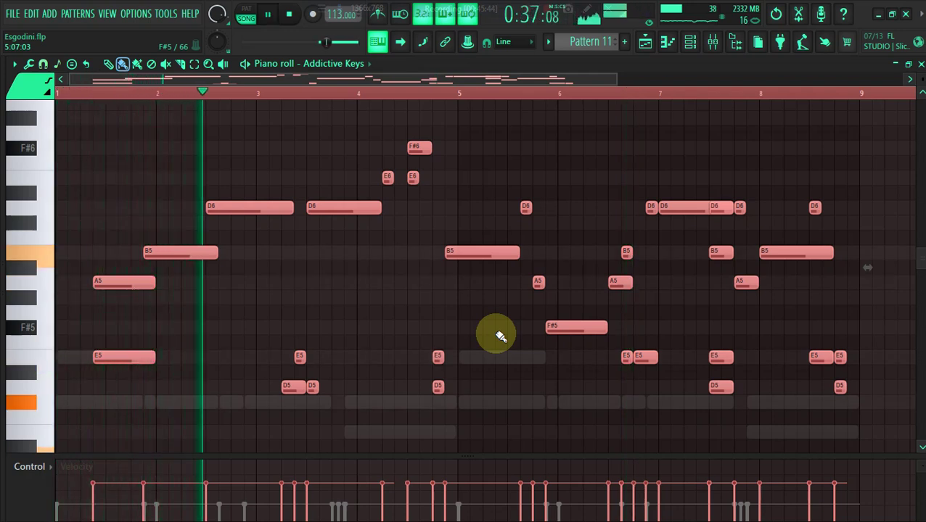
key("alt+q")
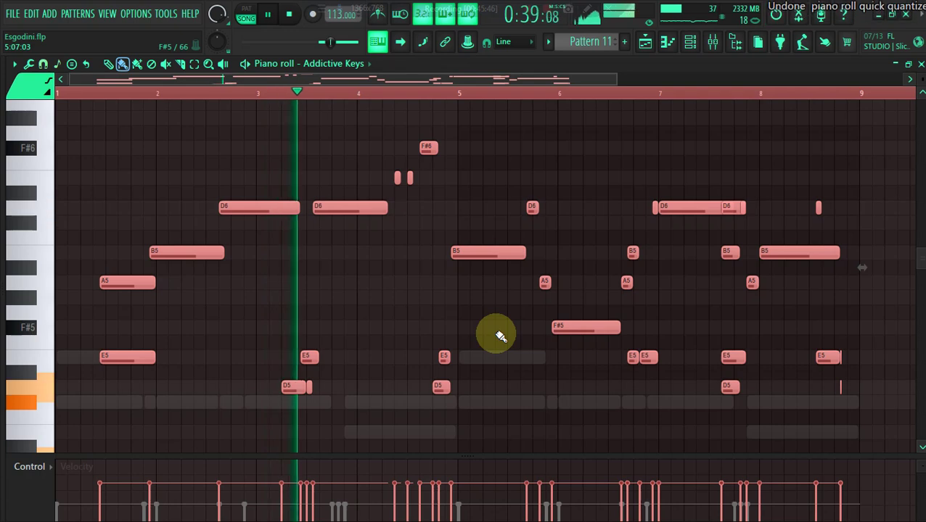
key("alt+u")
left_click(529, 182)
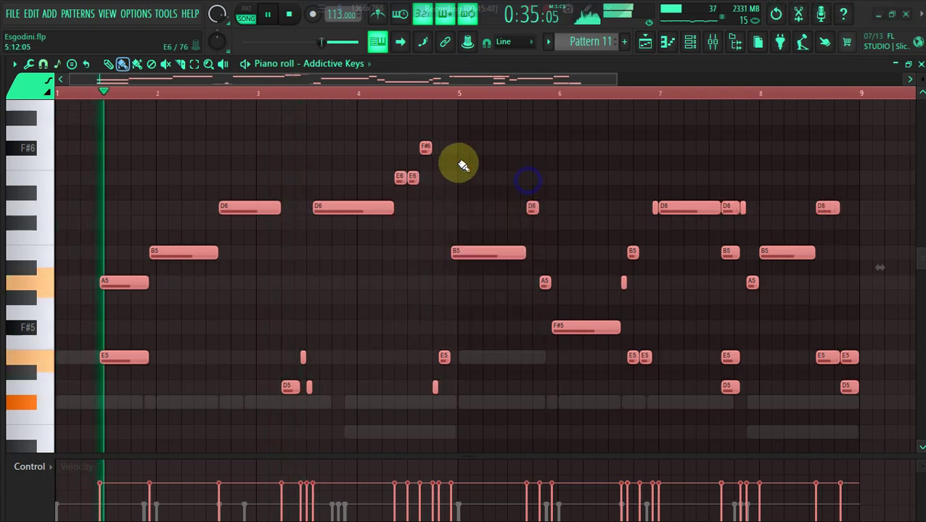
Step: Try longer, grid-aligned lengths for the recorded Addictive Keys notes during playback, and undo the changes
key("ctrl+z")
left_click_drag(441, 148, 453, 154)
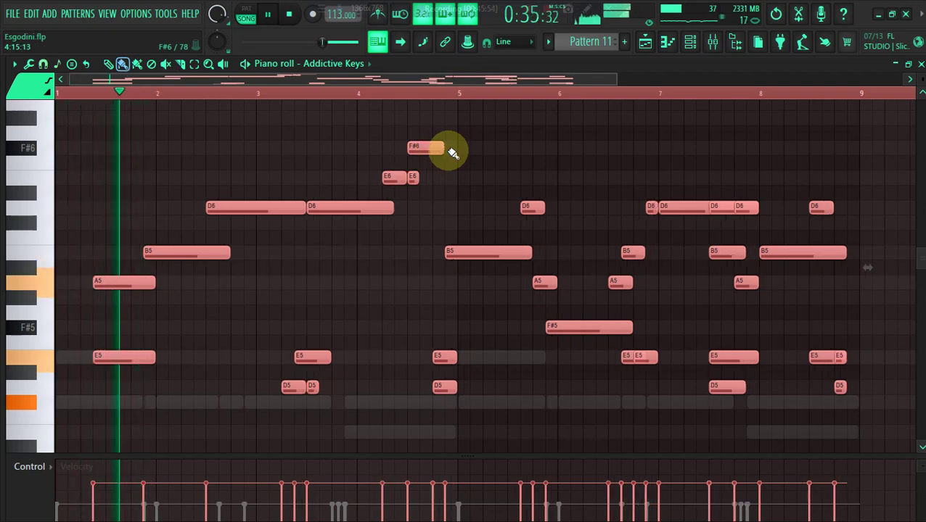
left_click(464, 166)
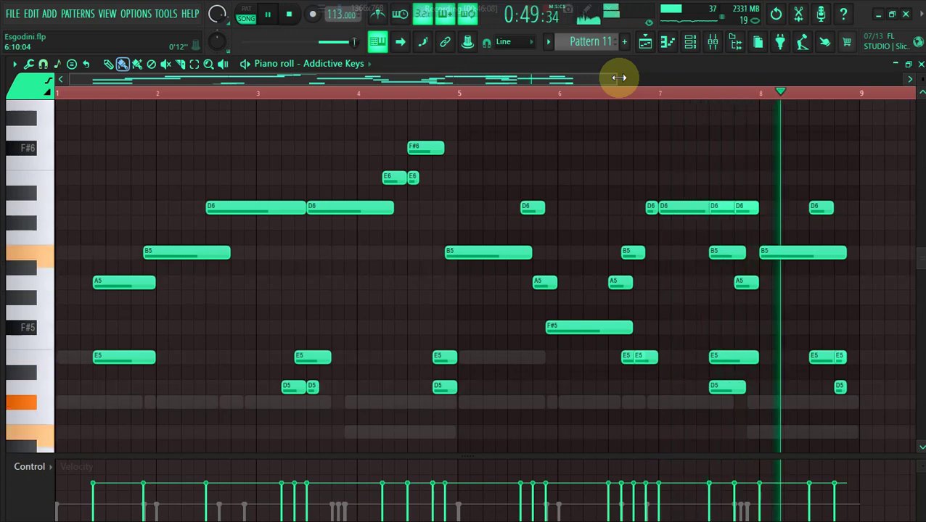
key("ctrl+z")
key("ctrl+z")
key("space")
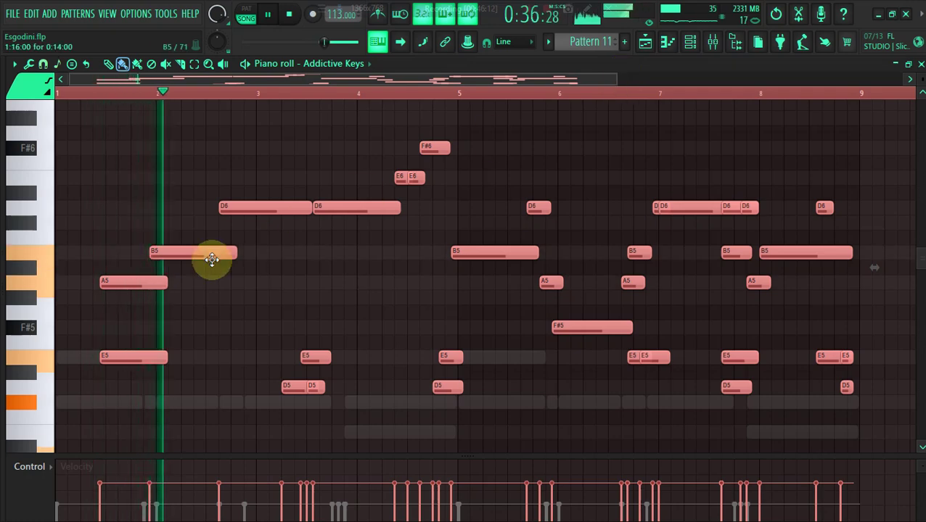
Step: Try re-entering the first Addictive Keys chord slightly earlier in bar 1, testing A5 and F#5 before using E5, G#5 and C#5
left_click(161, 304)
right_click(113, 289)
left_click(98, 287)
right_click(105, 360)
left_click(97, 357)
left_click(100, 327)
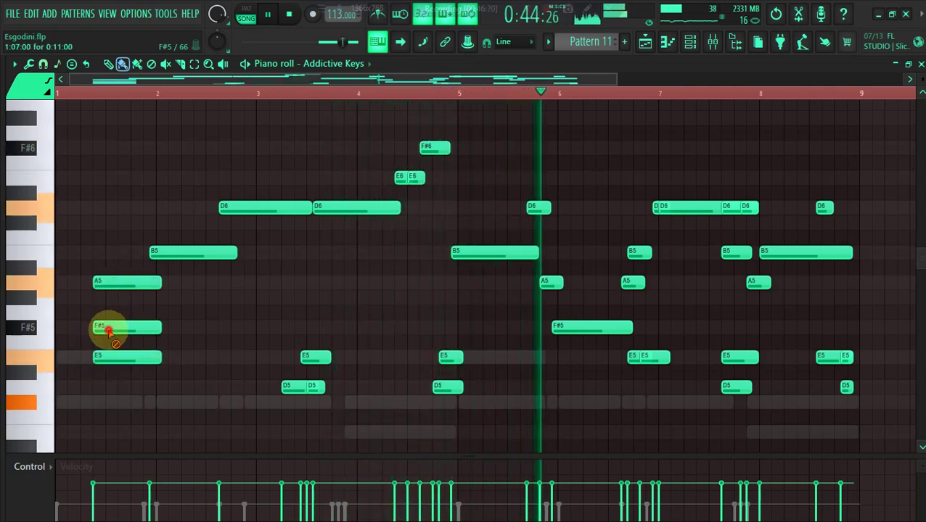
right_click(103, 327)
right_click(107, 282)
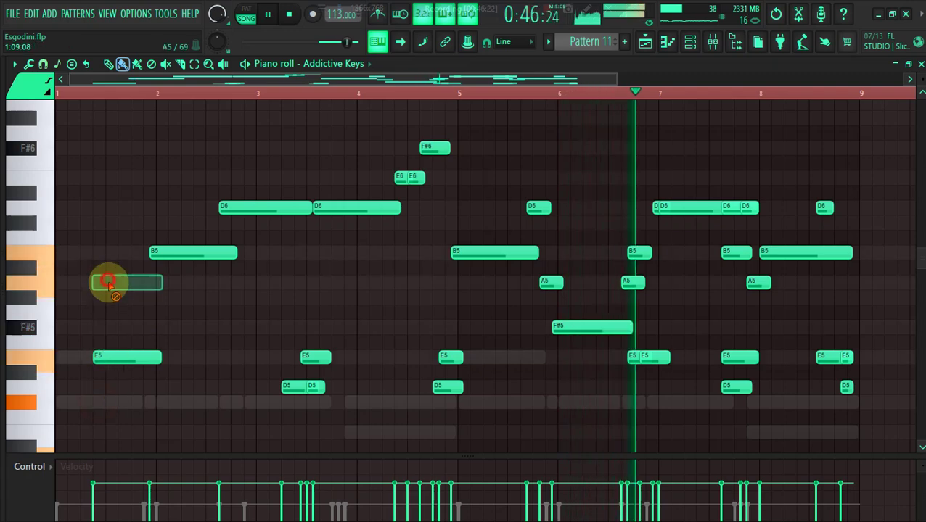
left_click(103, 297)
left_click(101, 401)
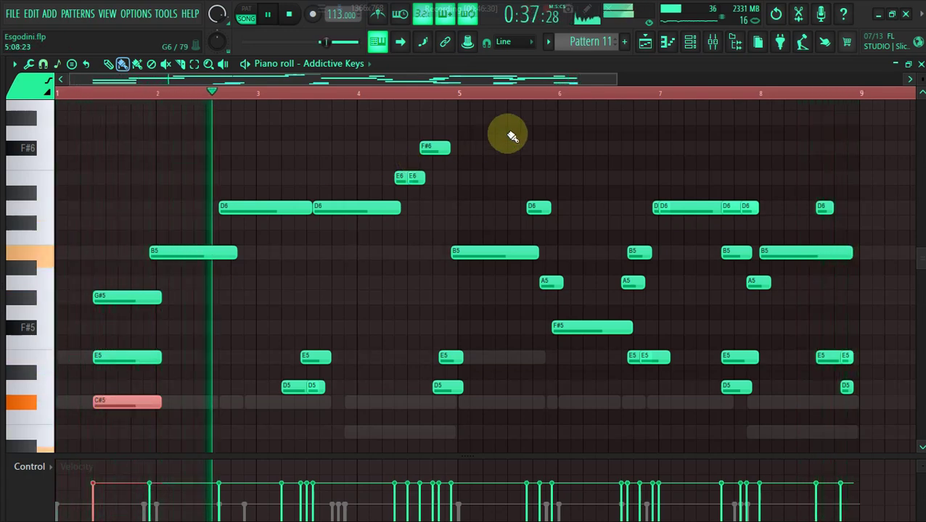
Step: Delete all the notes of the recorded Addictive Keys melody in Pattern 11
key("Delete")
key("ctrl+a")
key("Delete")
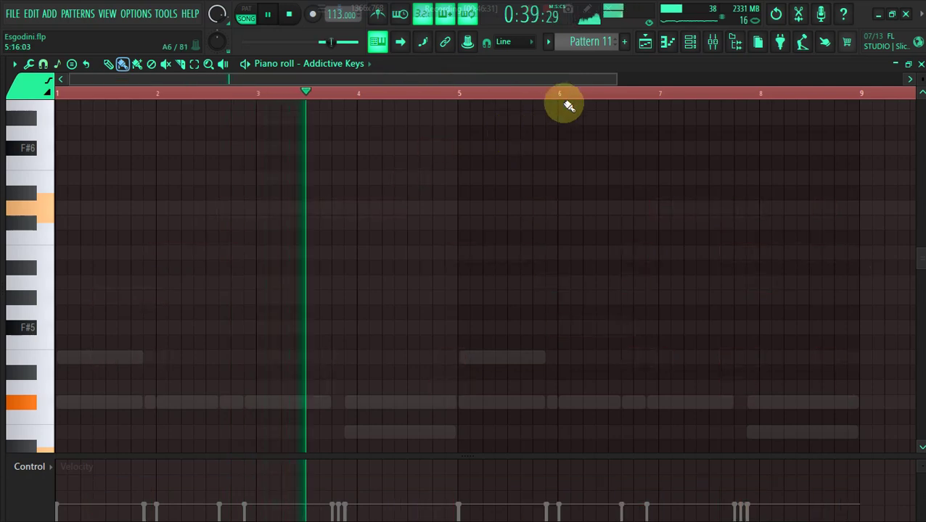
Step: Copy the Sampler #2 notes of Pattern 11 into the Addictive Keys channel and display them in its piano roll
left_click(645, 42)
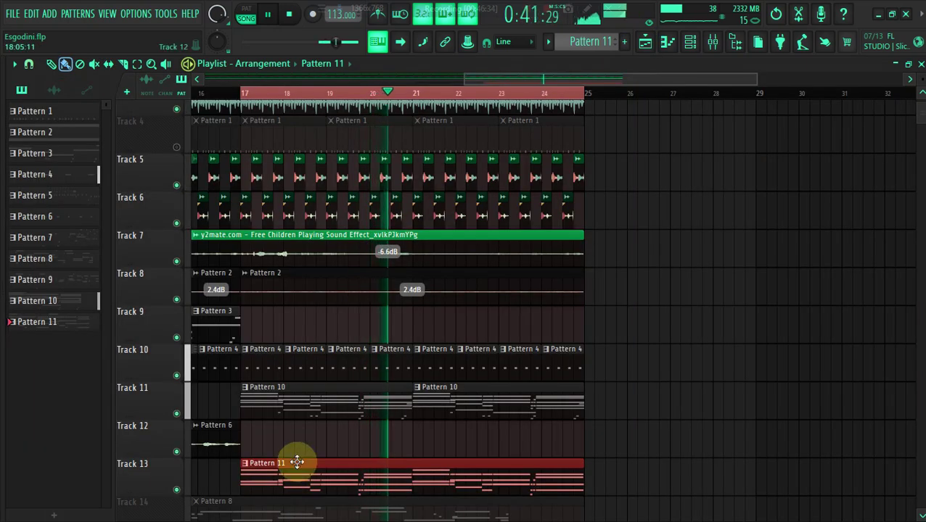
left_click(696, 44)
right_click(242, 102)
left_click(385, 110)
right_click(238, 119)
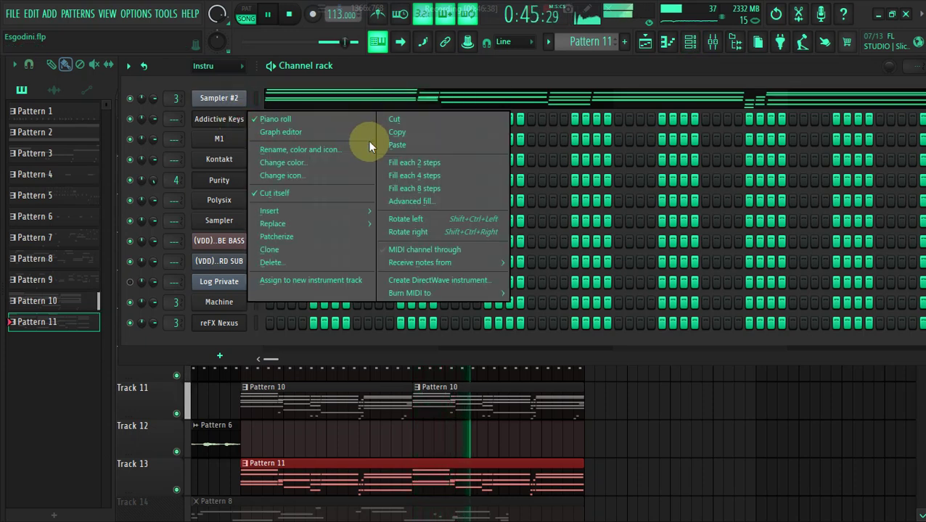
left_click(381, 145)
left_click(305, 126)
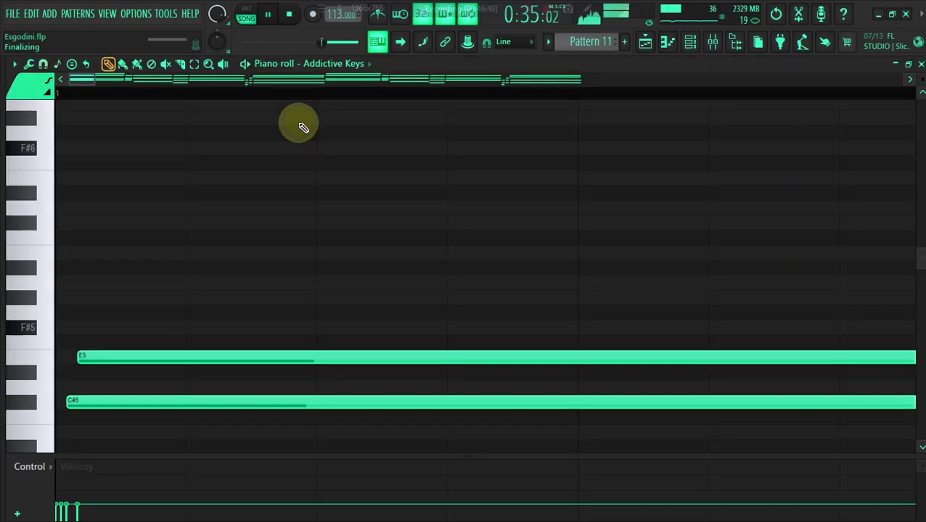
Step: Try F#5 and G#5 notes in bar 1 above the Addictive Keys chord, lowering their velocities during playback
left_click(83, 328)
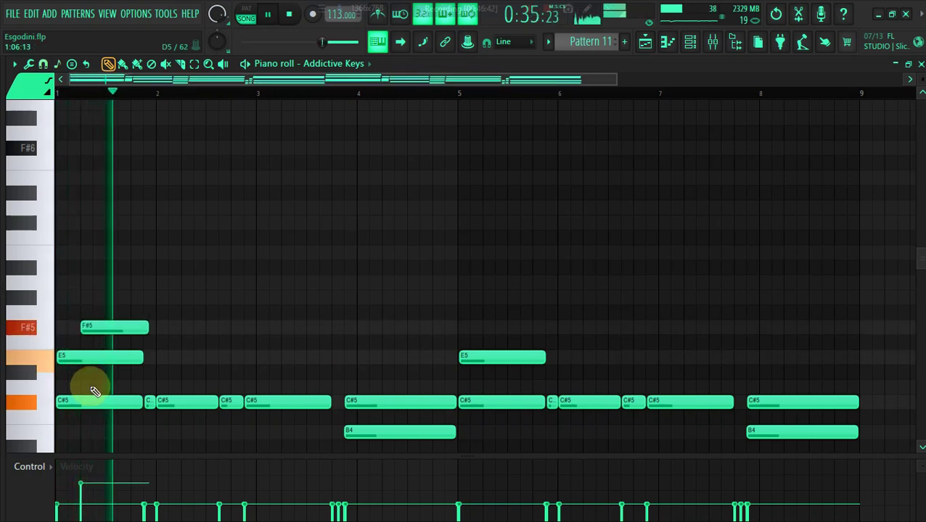
right_click(93, 330)
left_click(88, 328)
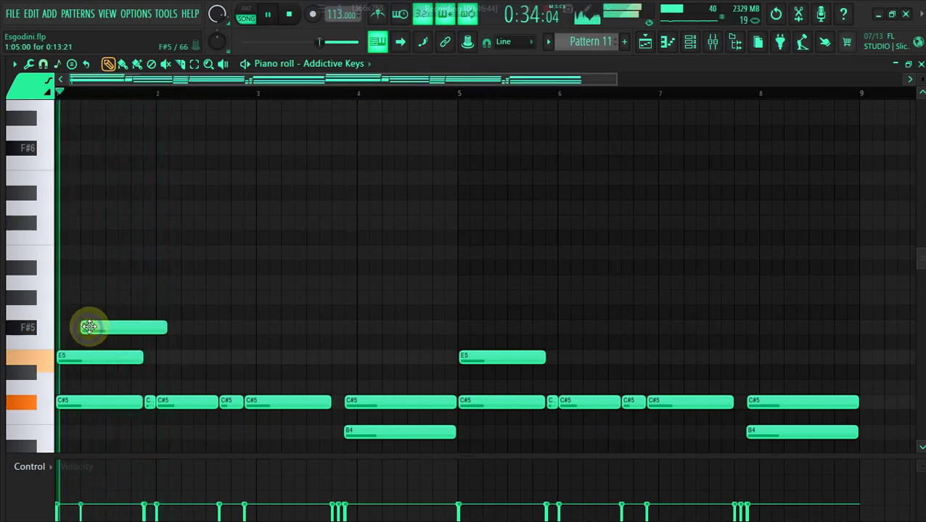
left_click(100, 297)
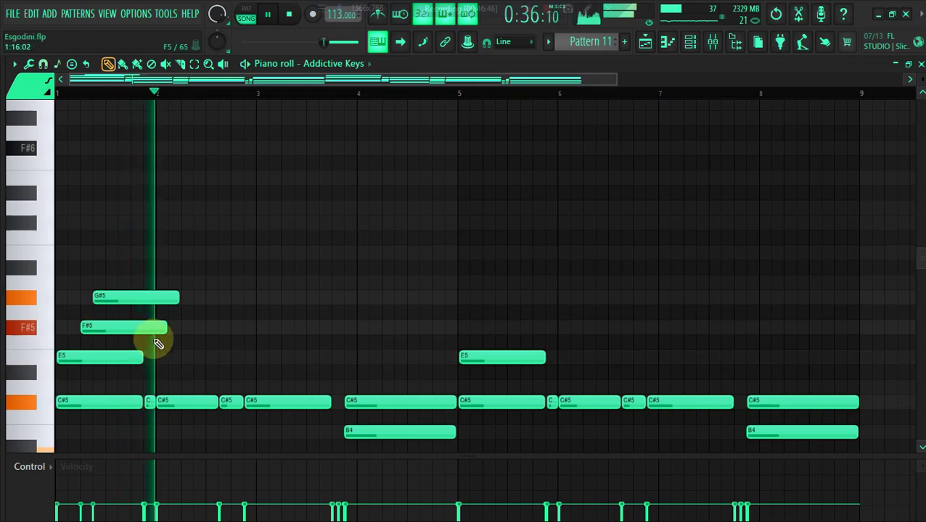
key("space")
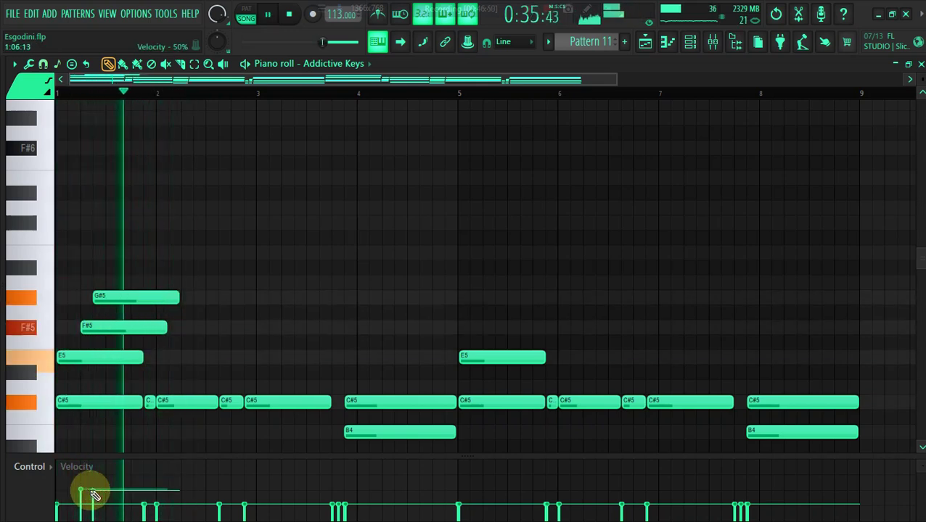
key("space")
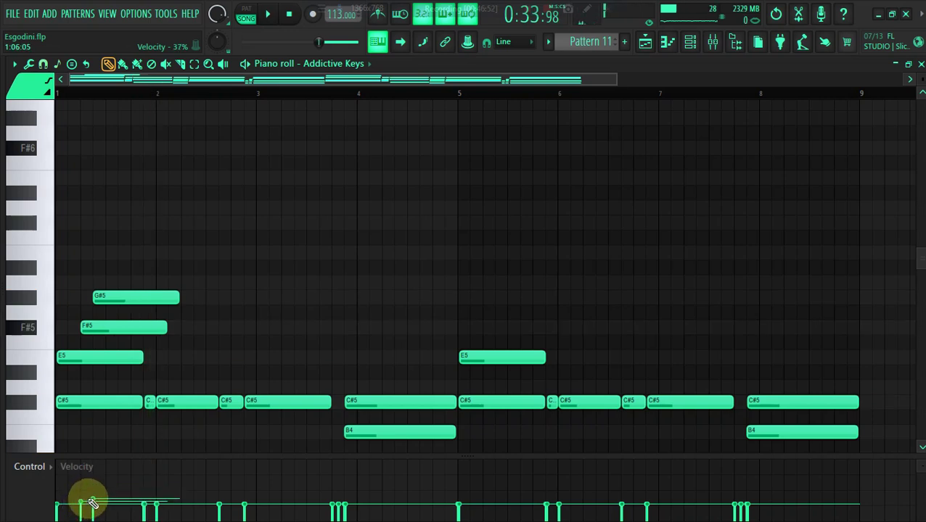
key("space")
Step: Try a D5 note late in bar 1 and an E5 note in bar 2, and delete them with the F#5 and G#5 notes
left_click(125, 386)
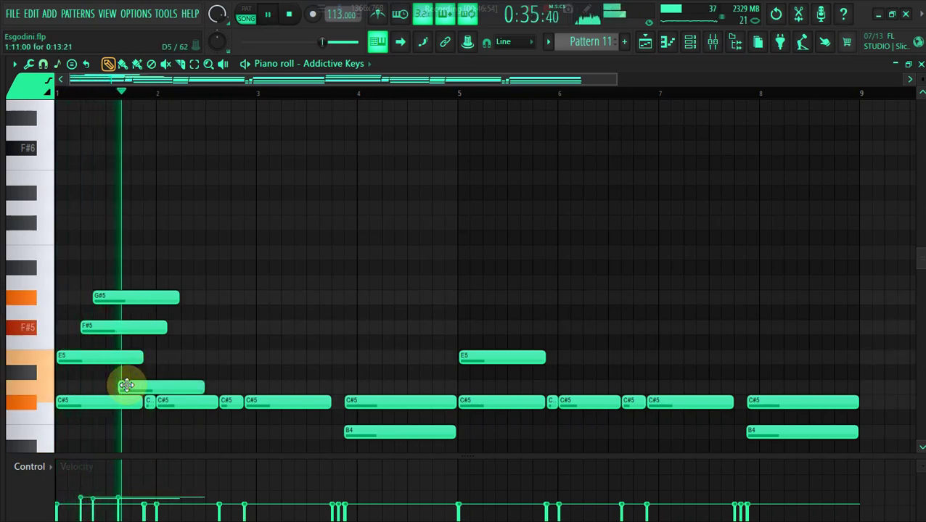
left_click(208, 358)
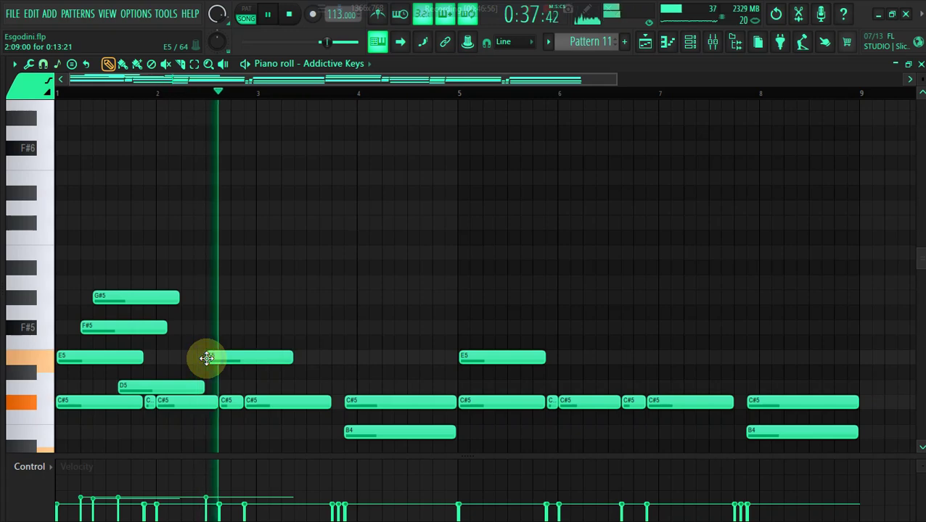
right_click(222, 357)
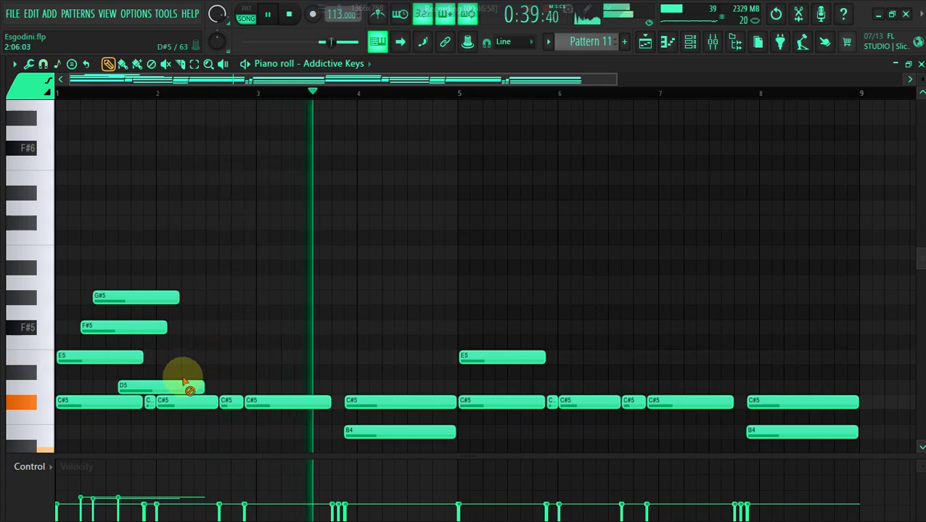
right_click(182, 384)
right_click(165, 328)
right_click(174, 297)
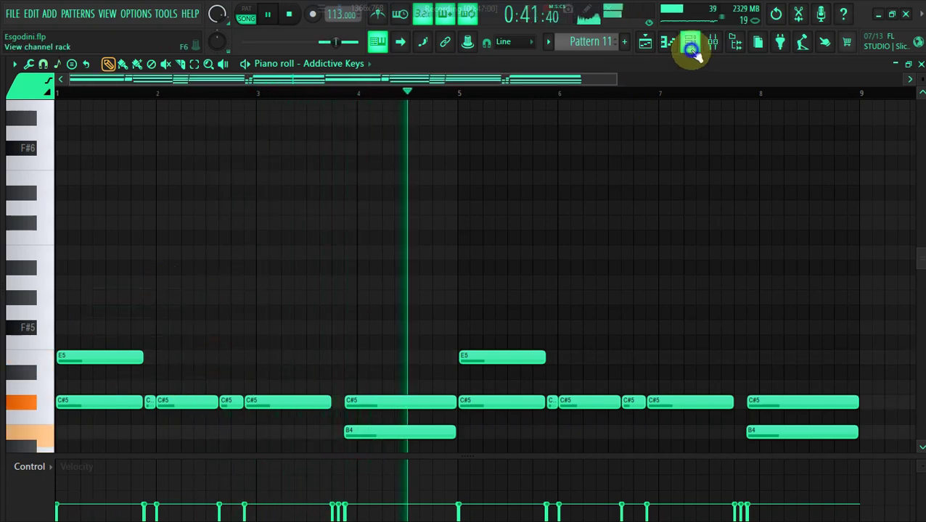
Step: Load the Electric Grand - Bottom Chords preset from the Electric Grand - Selections collection in Addictive Keys
left_click(690, 41)
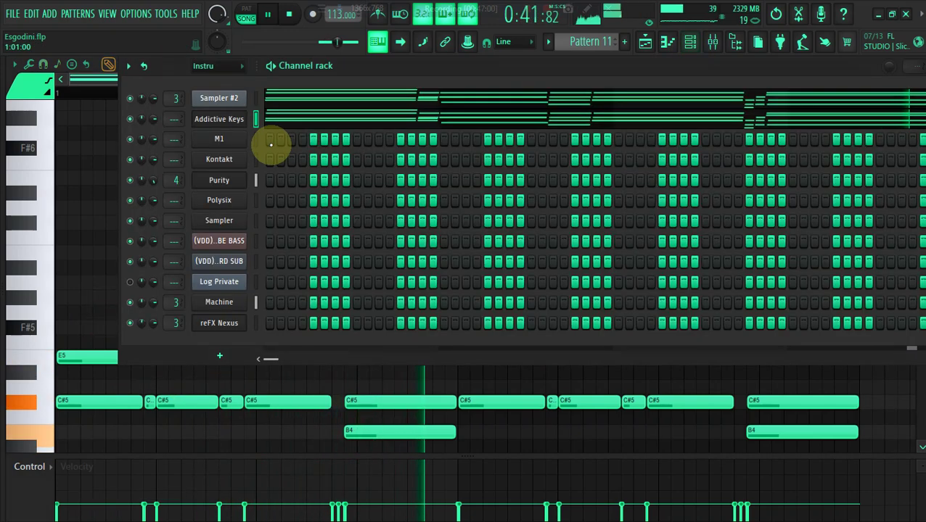
left_click(209, 120)
left_click(589, 88)
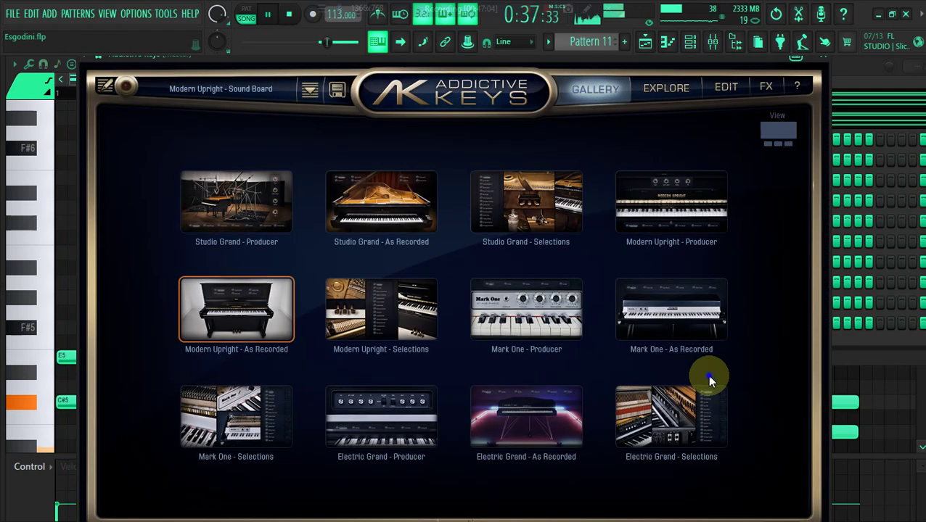
left_click(680, 409)
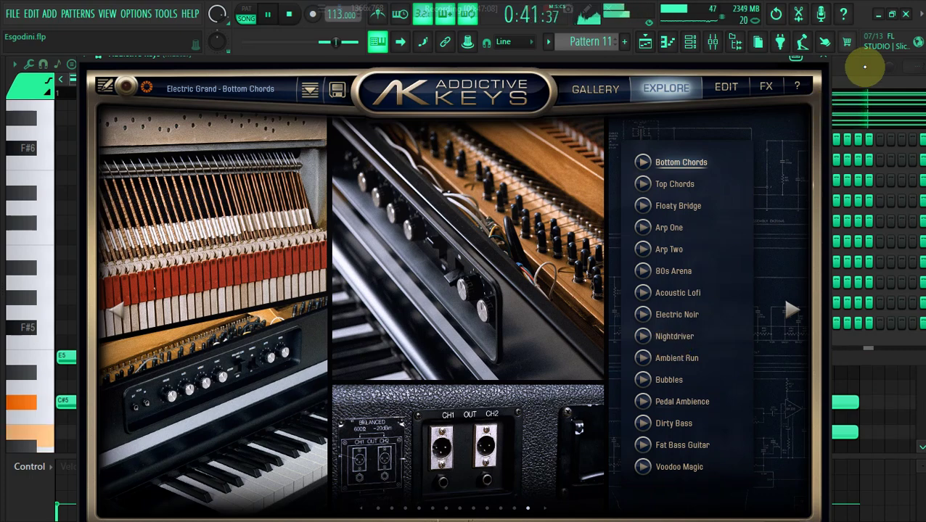
left_click(867, 61)
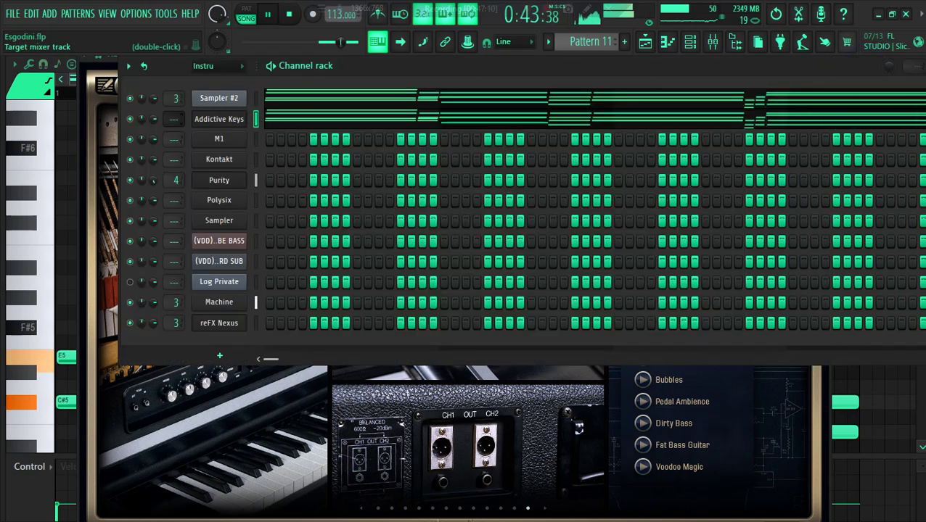
Step: Unmute Track 4 in the playlist, try splitting its bar 17 Pattern 1 clip into one-bar clips, and undo the clip edits
left_click(653, 45)
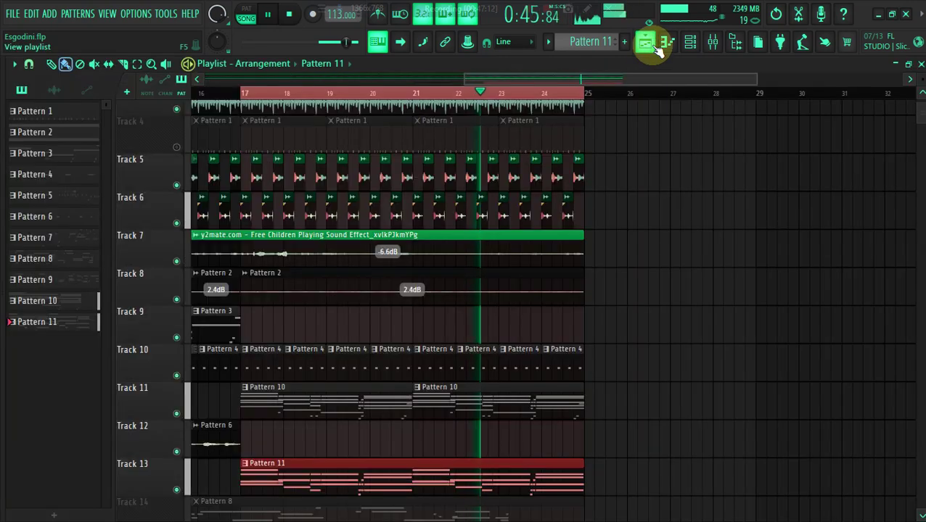
left_click(177, 148)
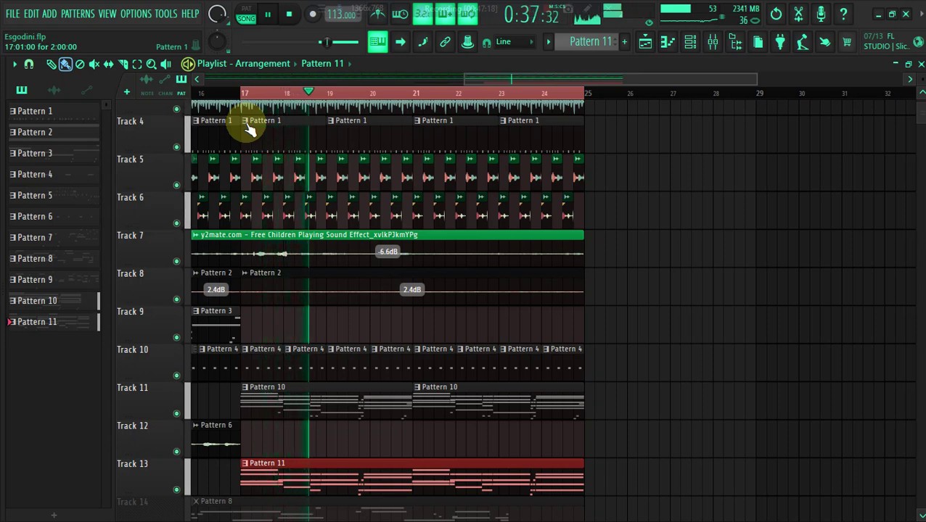
left_click(321, 122)
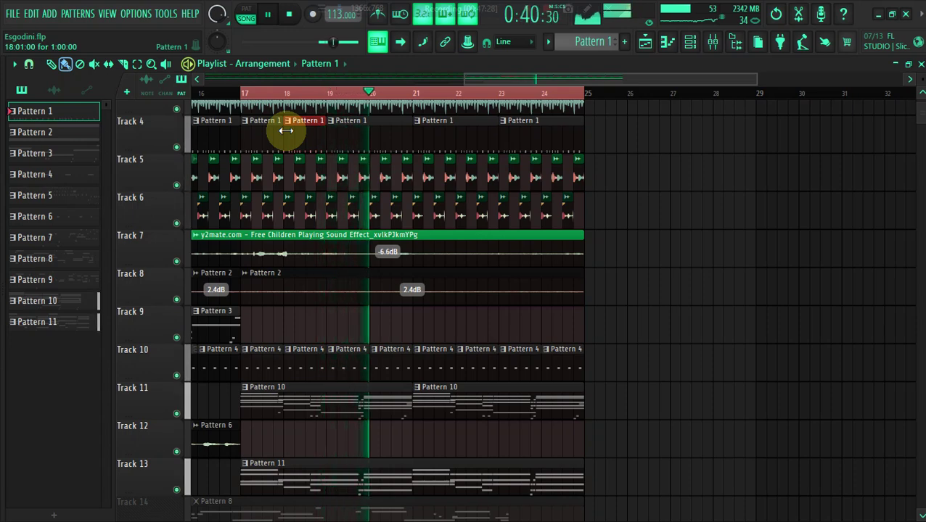
key("ctrl+alt+z")
key("ctrl+alt+z")
key("ctrl+alt+z")
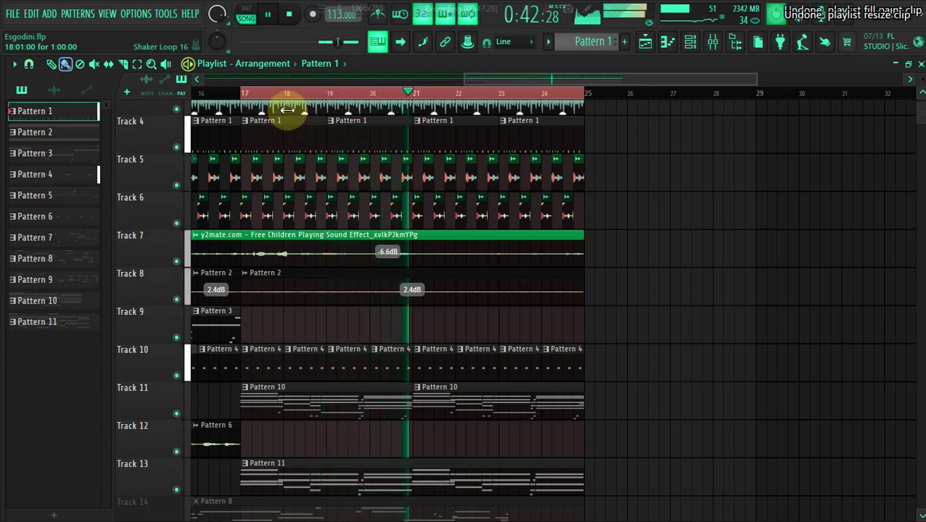
Step: Unmute all the playlist tracks and delete the Pattern 8 clip from Track 14
left_click(182, 149)
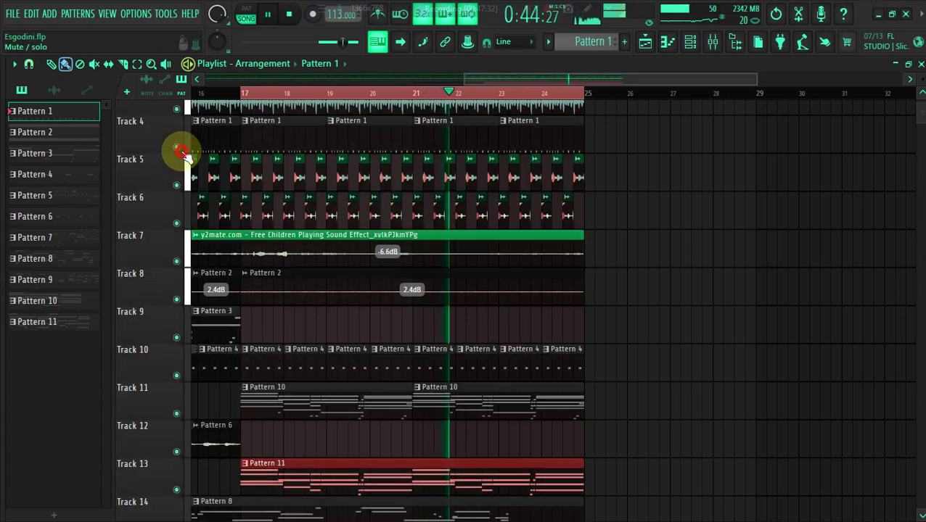
left_click(240, 90)
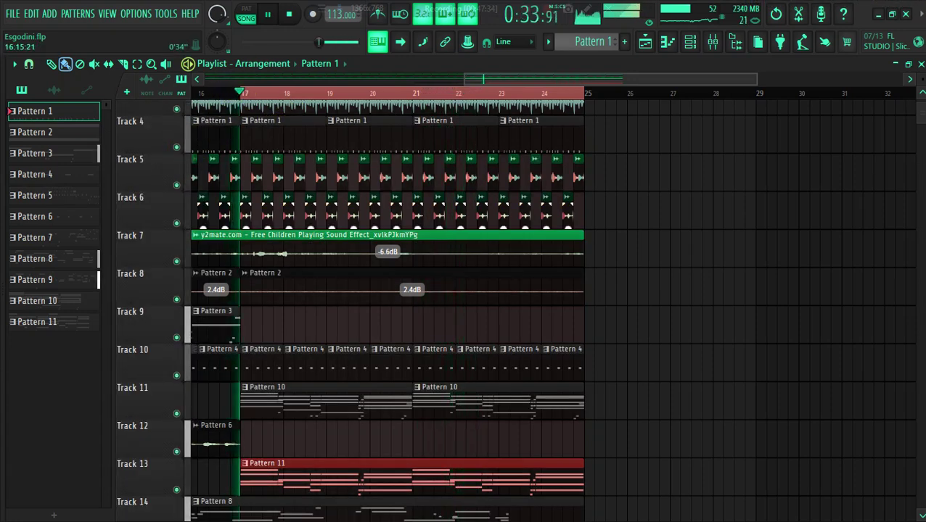
scroll(558, 101, "down", 4)
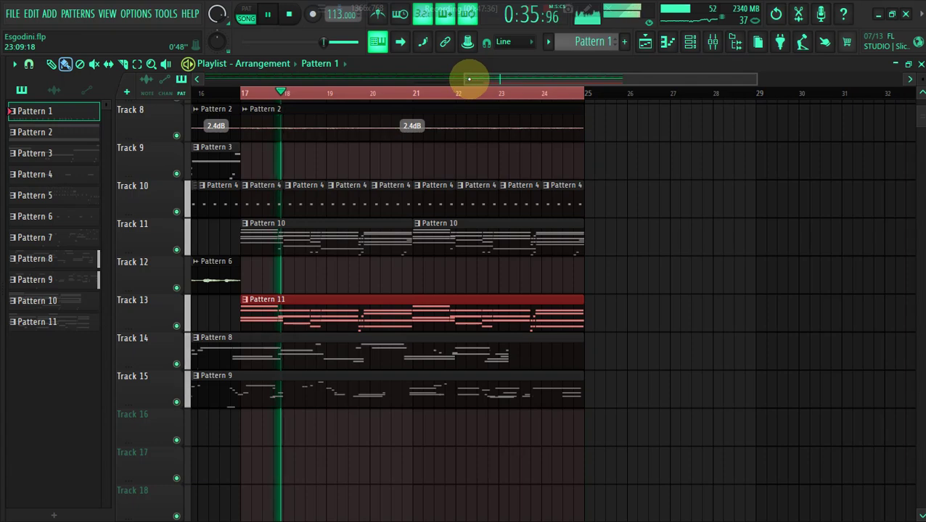
left_click_drag(466, 77, 368, 83)
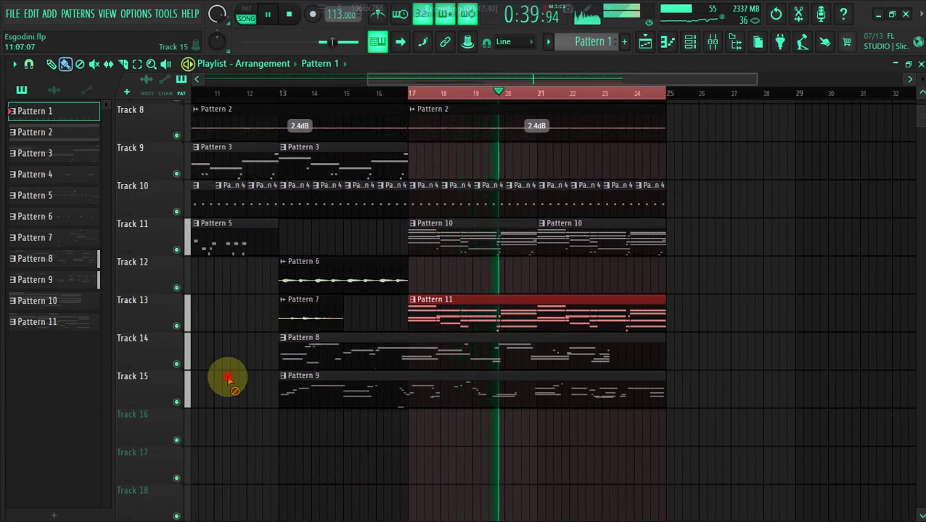
right_click(337, 351)
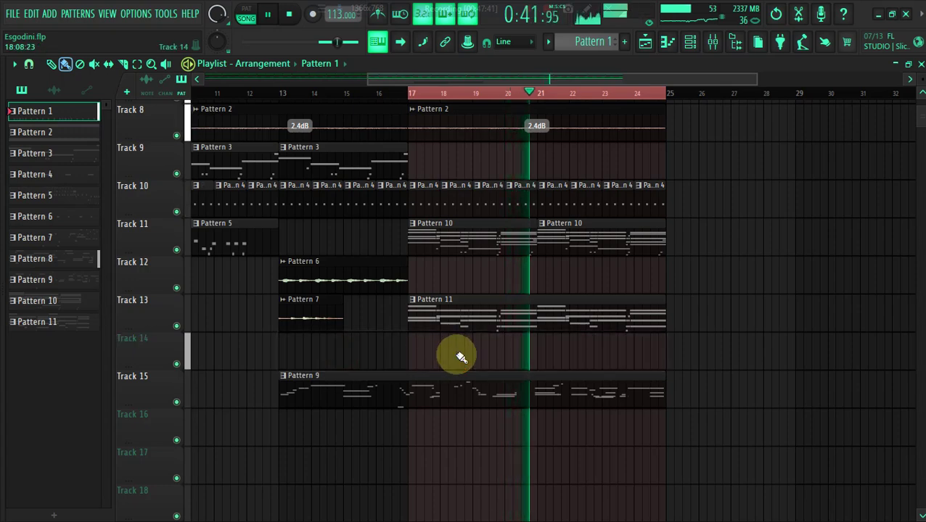
Step: Undo the Pattern 8 clip deletion and shift the Pattern 8 and Pattern 9 clips on Tracks 14 and 15 to start at bar 17
key("ctrl+z")
left_click_drag(357, 352, 486, 357)
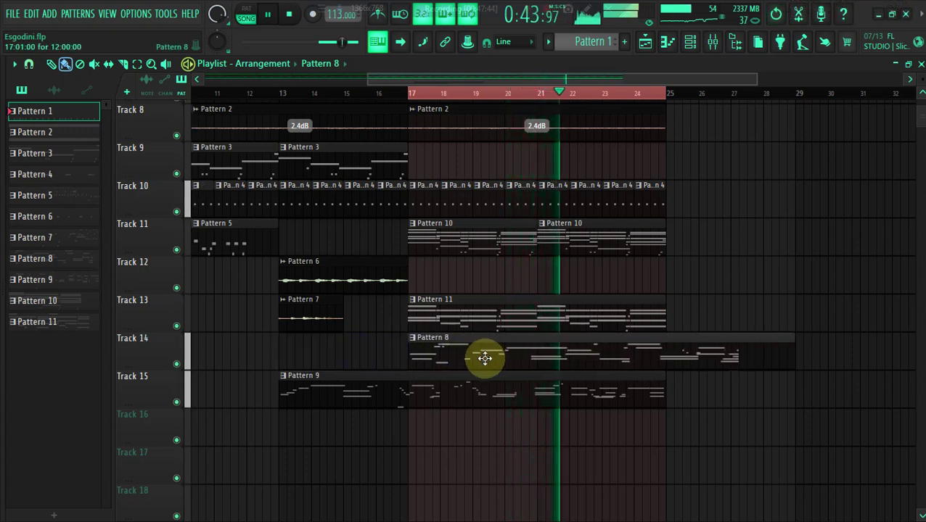
left_click_drag(359, 382, 479, 390)
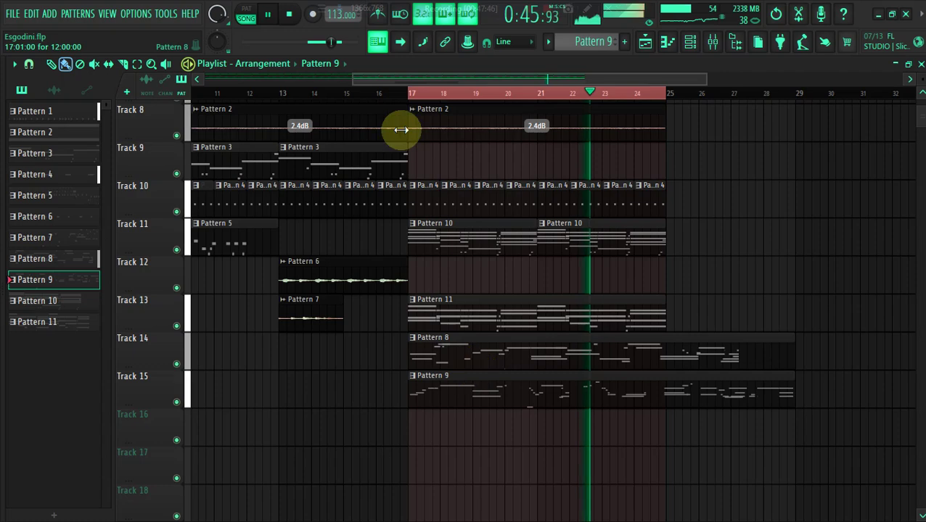
Step: Mute Tracks 13 and 14 and replay the section from bar 17 with only the Pattern 9 melody on Track 15
left_click(386, 93)
left_click(178, 325)
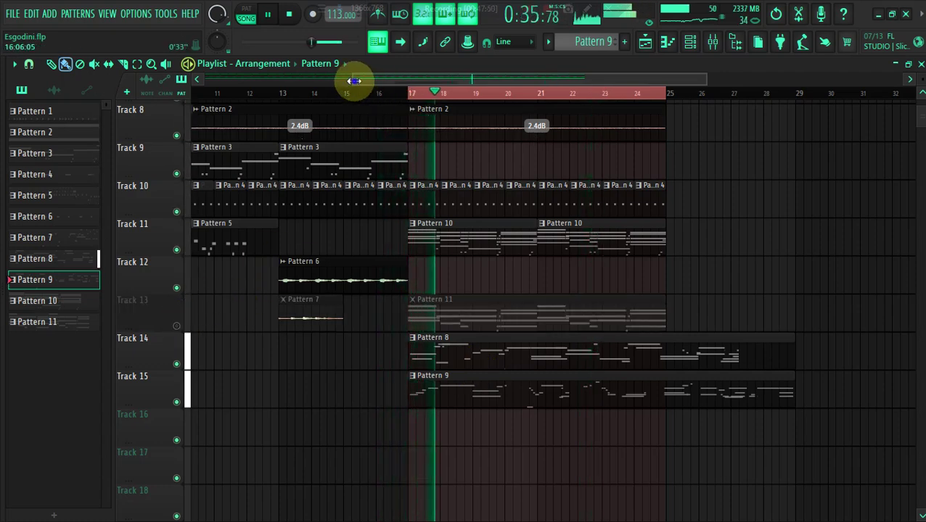
left_click_drag(354, 81, 422, 90)
left_click(177, 365)
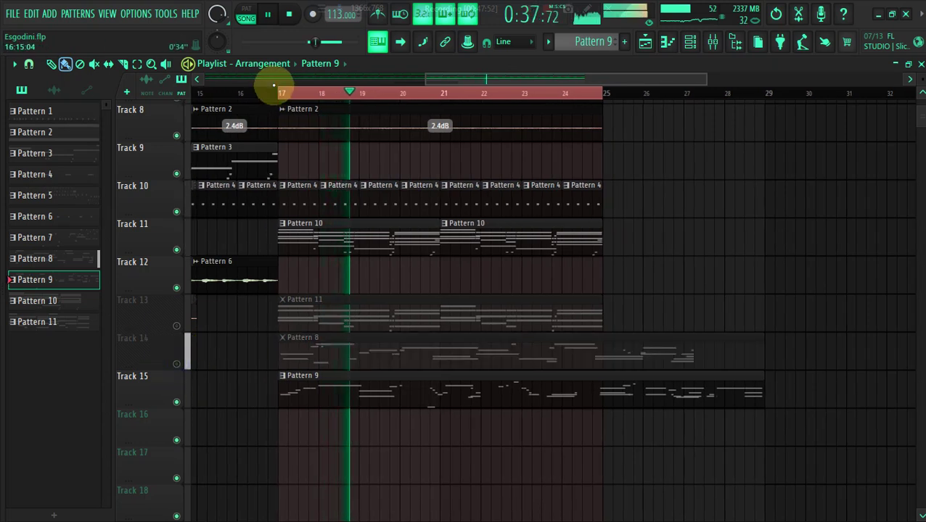
left_click(279, 93)
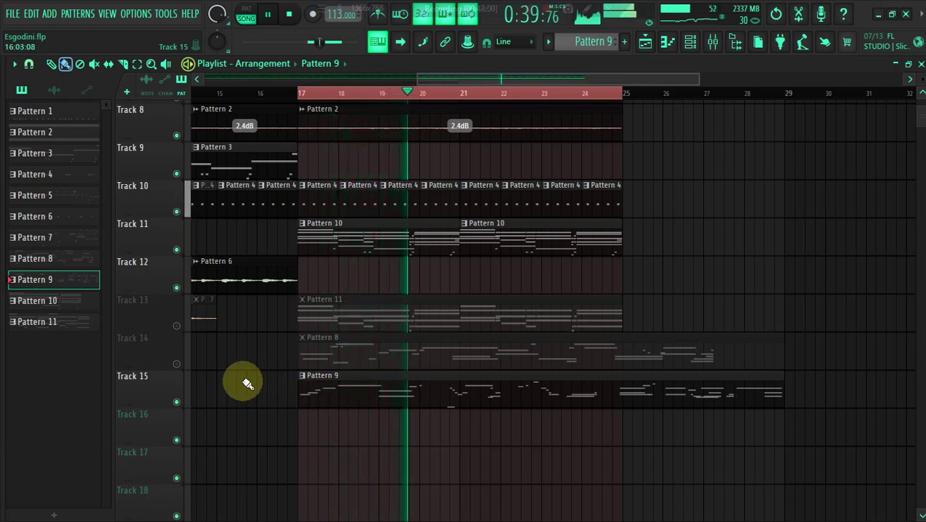
Step: Mute Track 15, audition Pattern 8 on Track 14 alone from bar 17, and mute Track 14 again
left_click(176, 365)
left_click(176, 401)
left_click(304, 95)
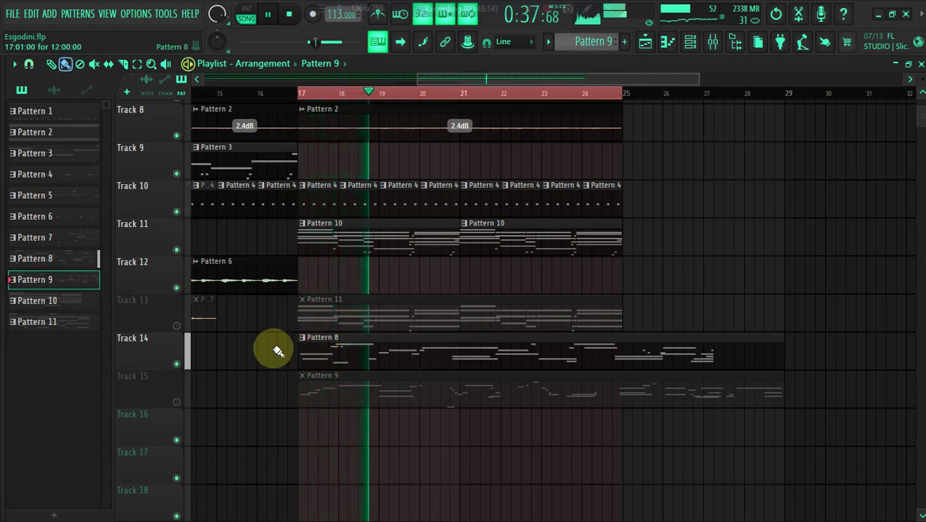
left_click(177, 365)
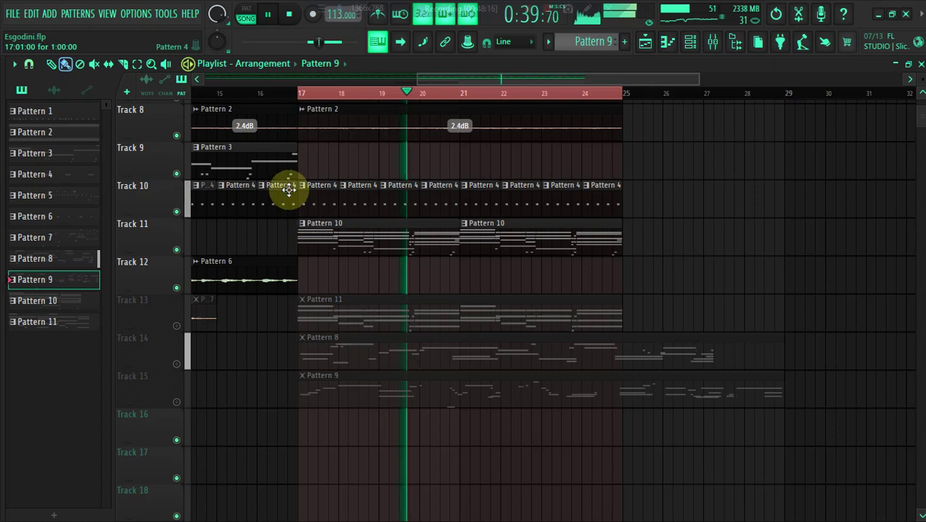
Step: Place a copy of the Track 9 Pattern 3 clip at bar 17 on Track 16
scroll(700, 79, "down", 2)
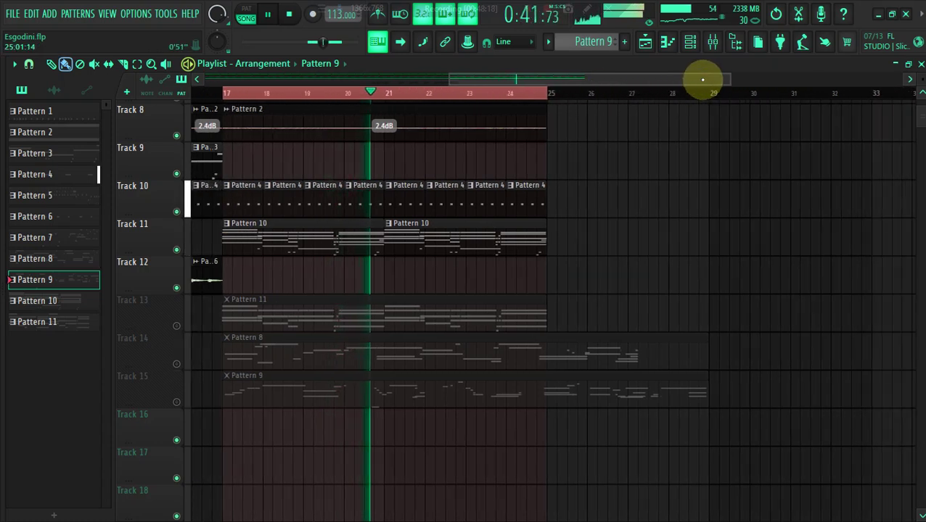
left_click_drag(730, 81, 573, 79)
left_click(309, 177)
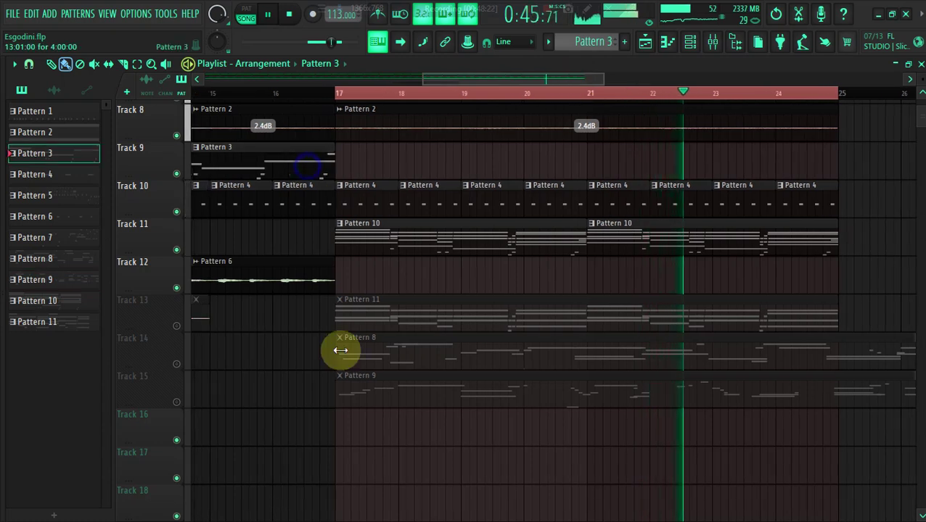
left_click(355, 420)
left_click_drag(360, 420, 347, 423)
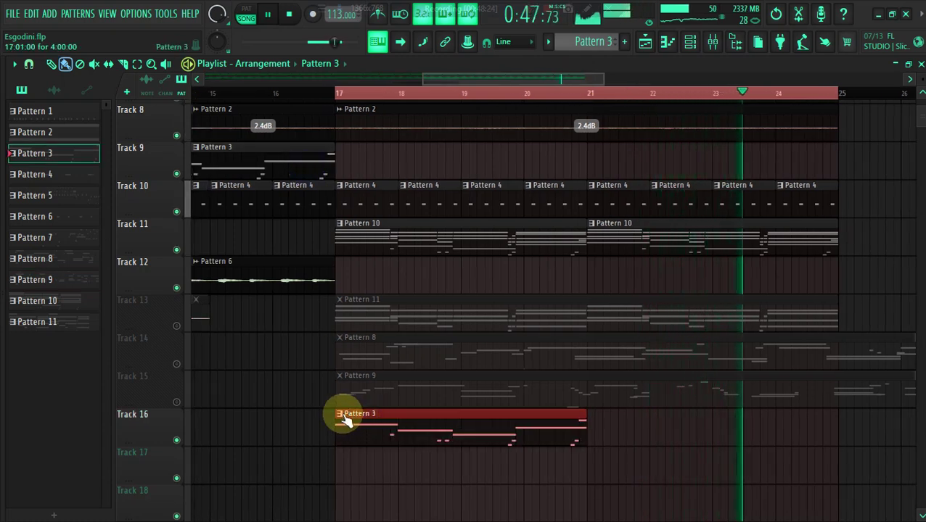
Step: Make the Track 16 pattern clip unique and add a second copy of it at bar 21
left_click(340, 416)
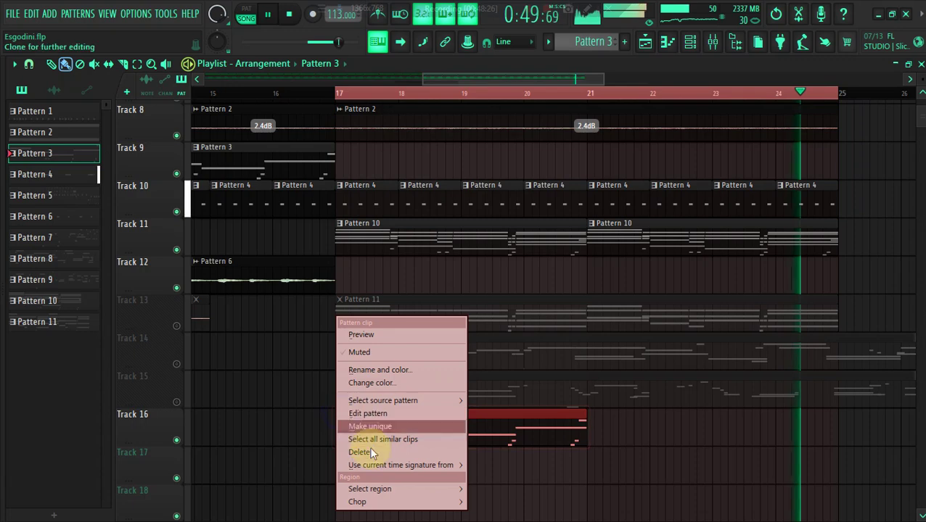
left_click(380, 428)
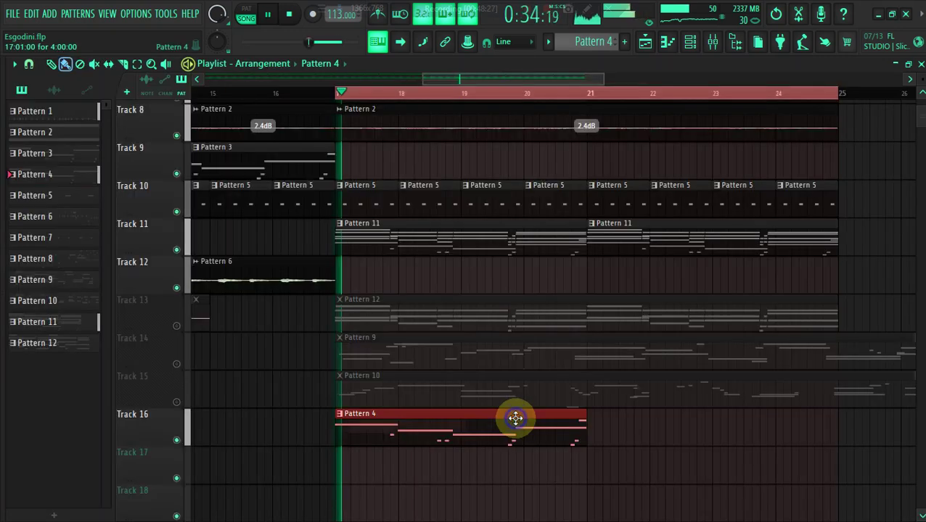
left_click(595, 426)
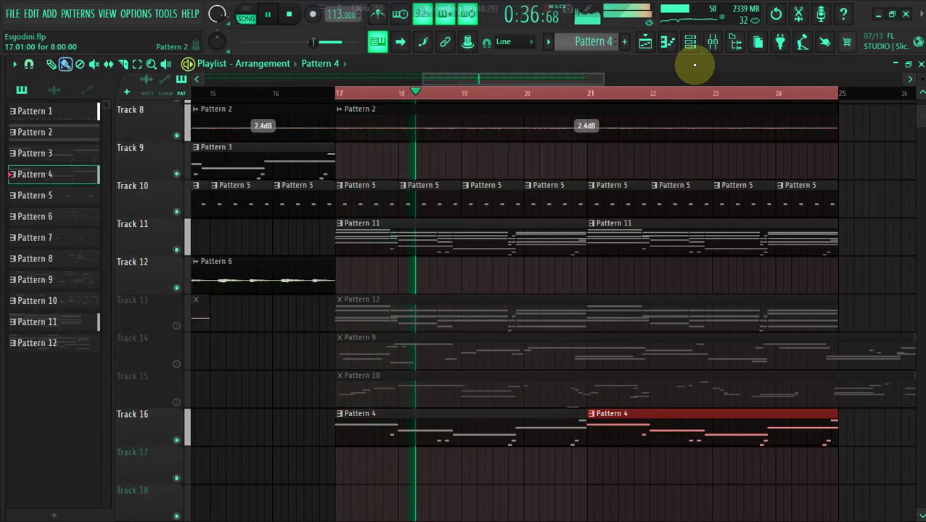
Step: Open the Log Private channel's notes of Pattern 4 in the piano roll
left_click(690, 42)
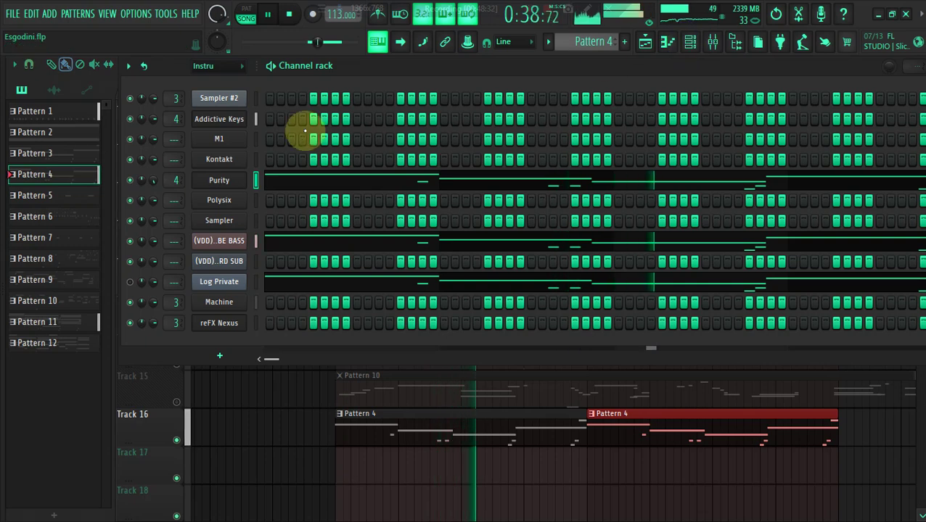
left_click(114, 279)
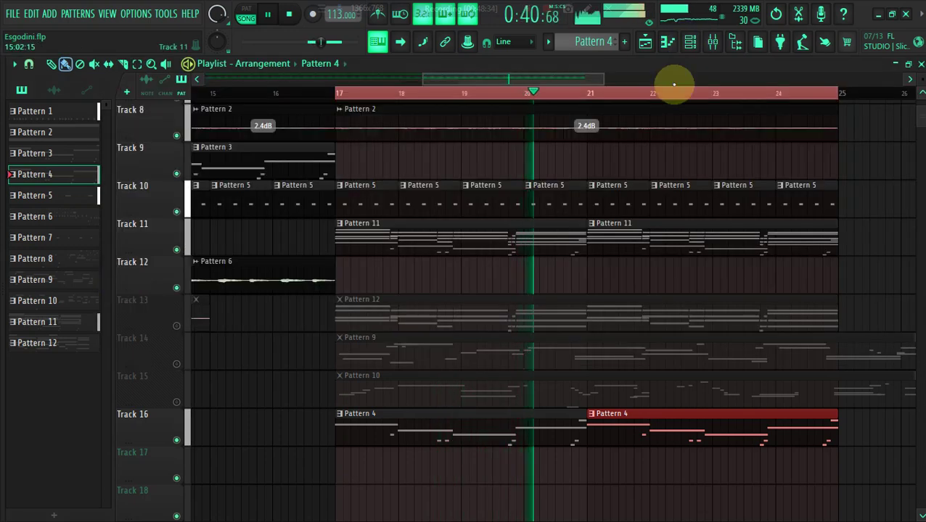
left_click(690, 41)
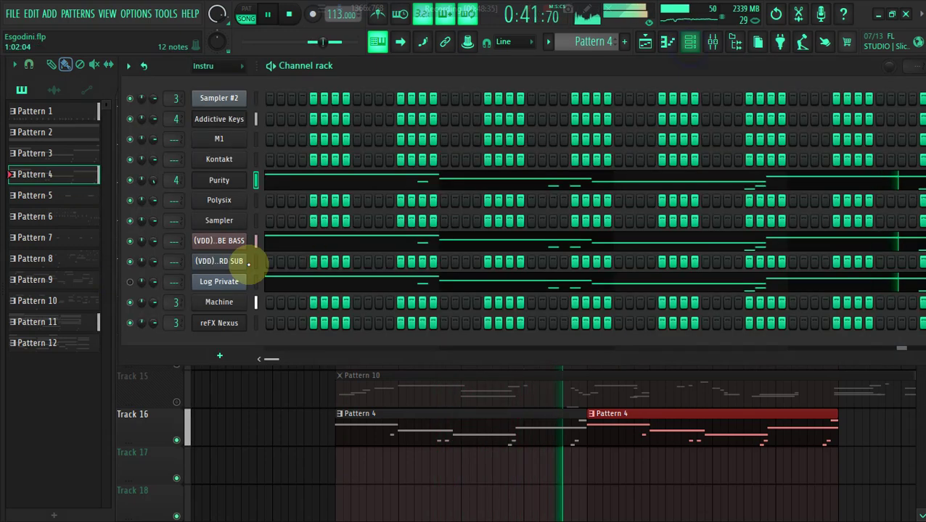
left_click(220, 355)
left_click(174, 332)
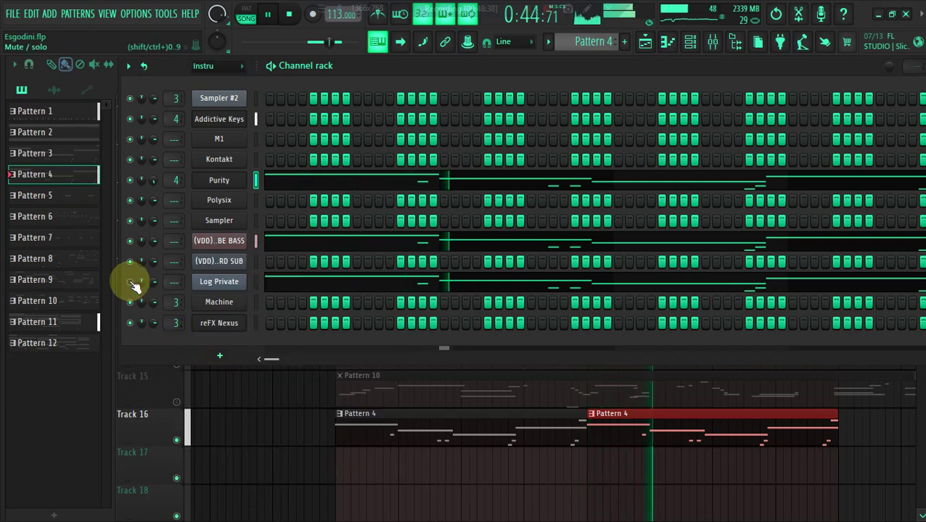
left_click(290, 281)
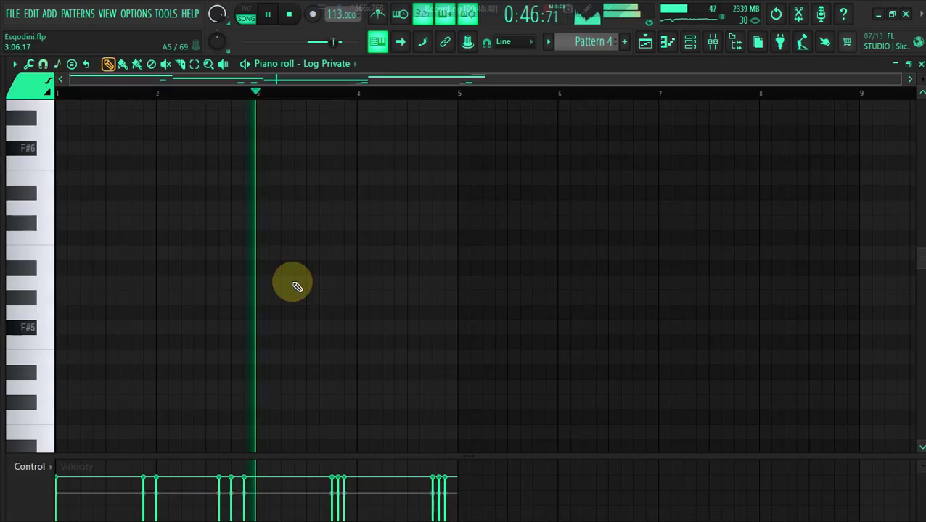
Step: Shorten the long C#4 note in bar 1 to three steps and repeat it on steps 5 and 11
scroll(297, 287, "down", 6)
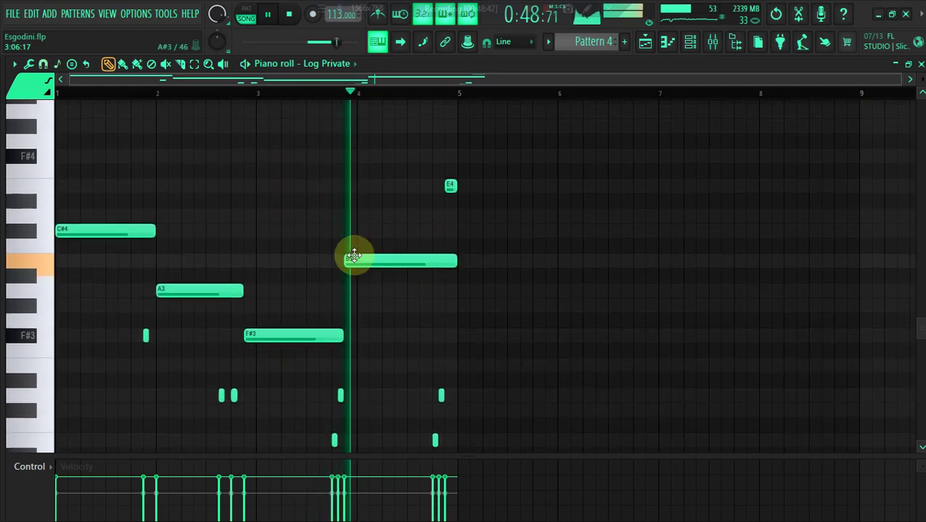
left_click_drag(898, 81, 352, 220)
scroll(352, 221, "up", 1)
key("space")
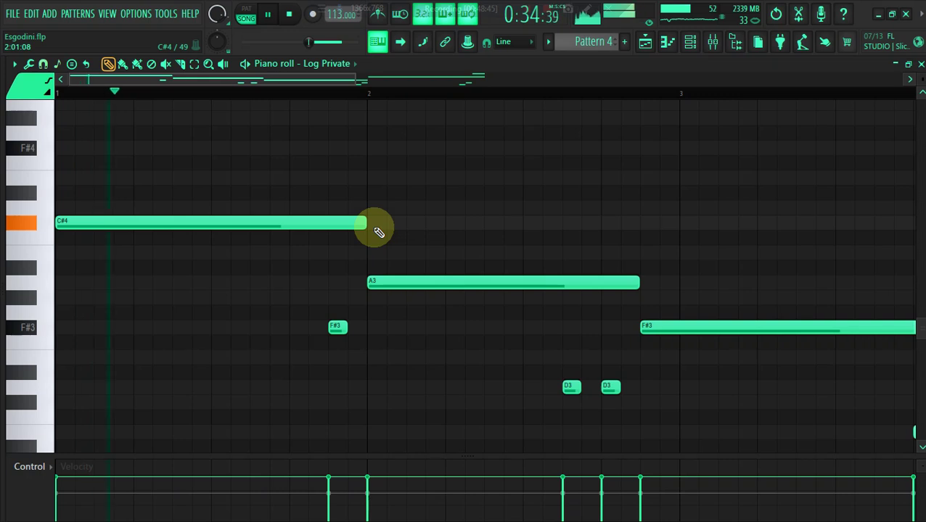
left_click_drag(368, 226, 123, 223)
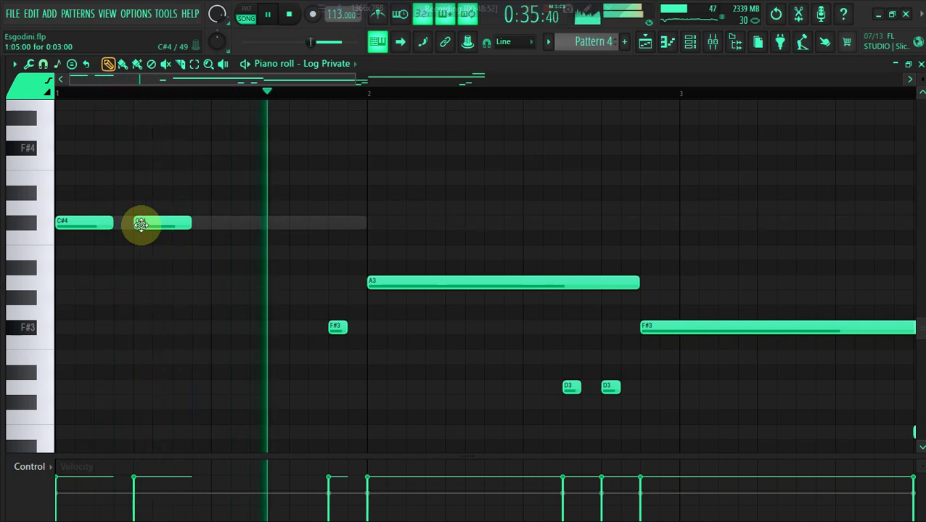
left_click(225, 224)
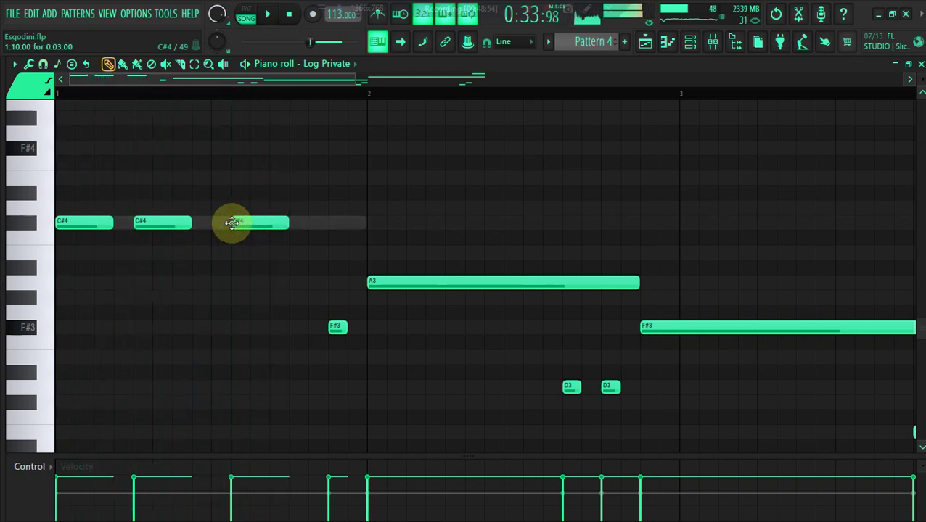
left_click_drag(231, 224, 254, 227)
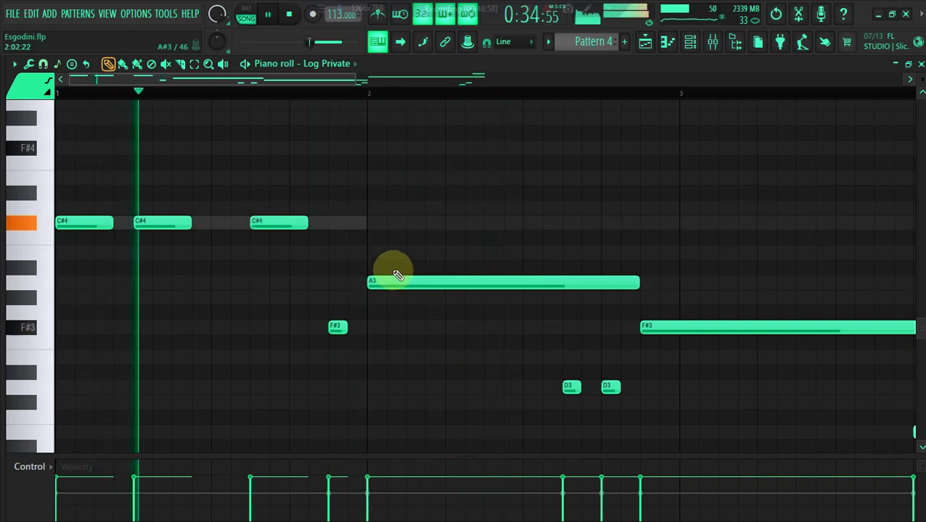
left_click(323, 224)
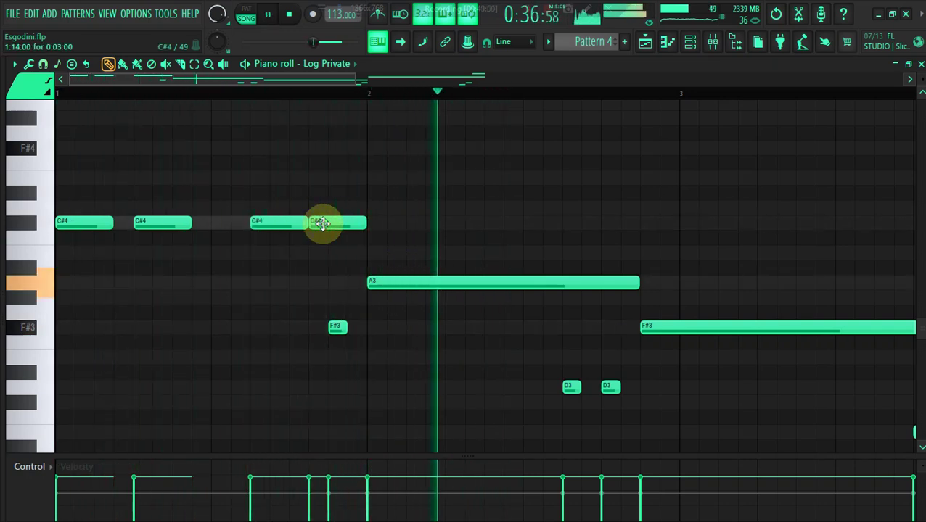
right_click(323, 224)
left_click(300, 223)
Step: Replace the long A3 note in bar 2 with short A3 notes on steps 1, 5 and 7, the middle one two steps long
right_click(390, 283)
left_click(378, 282)
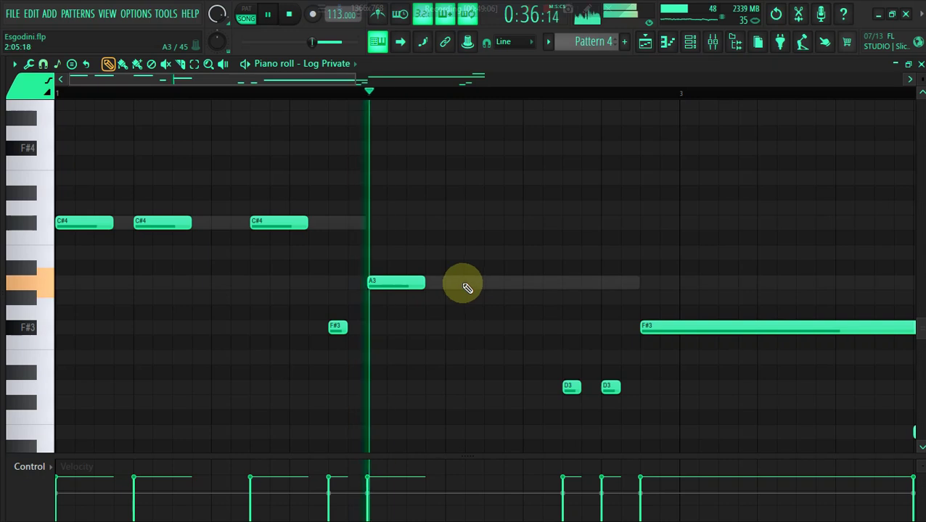
left_click(463, 282)
left_click(511, 282)
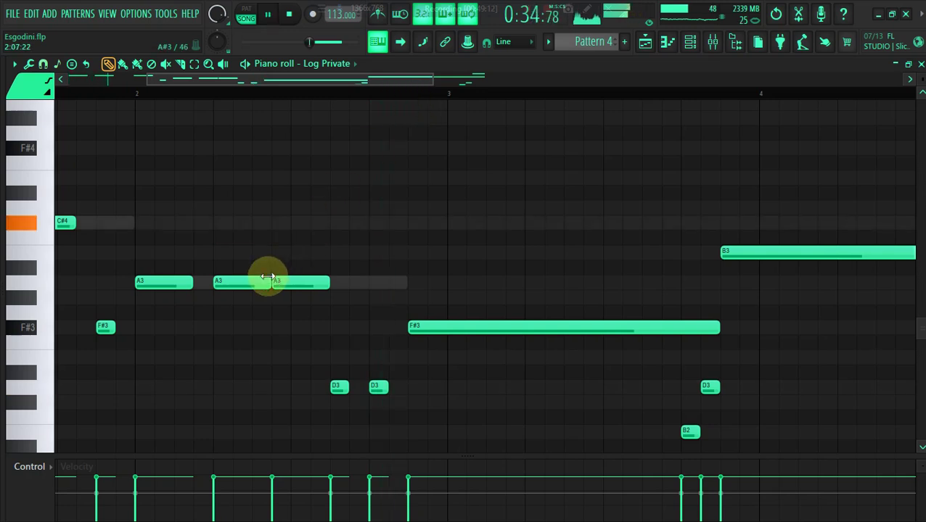
left_click_drag(266, 279, 249, 279)
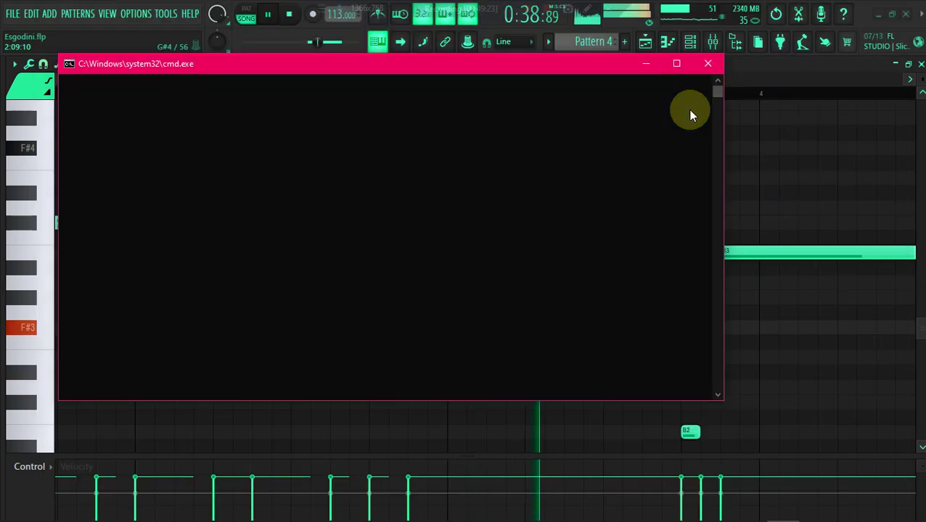
left_click(702, 71)
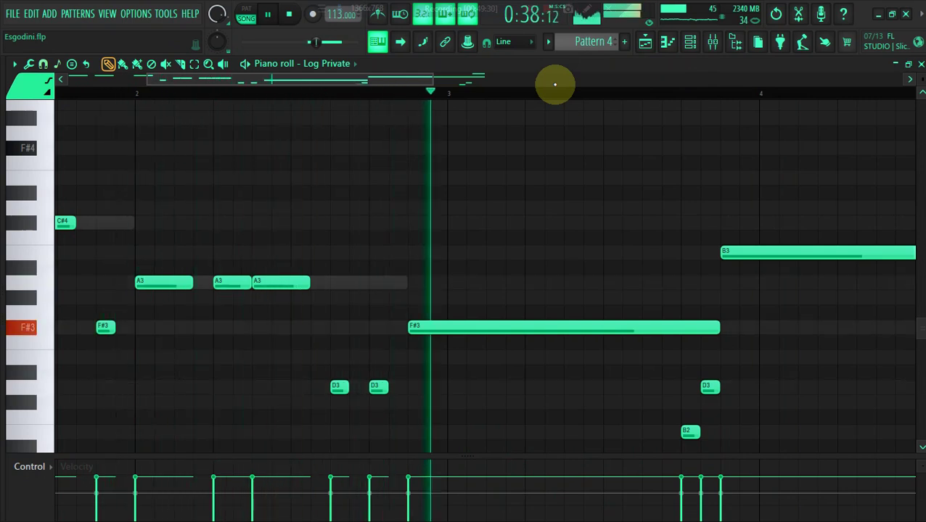
Step: Replace the long F#3 note at the end of bar 2 with two consecutive three-step F#3 notes
left_click(239, 96)
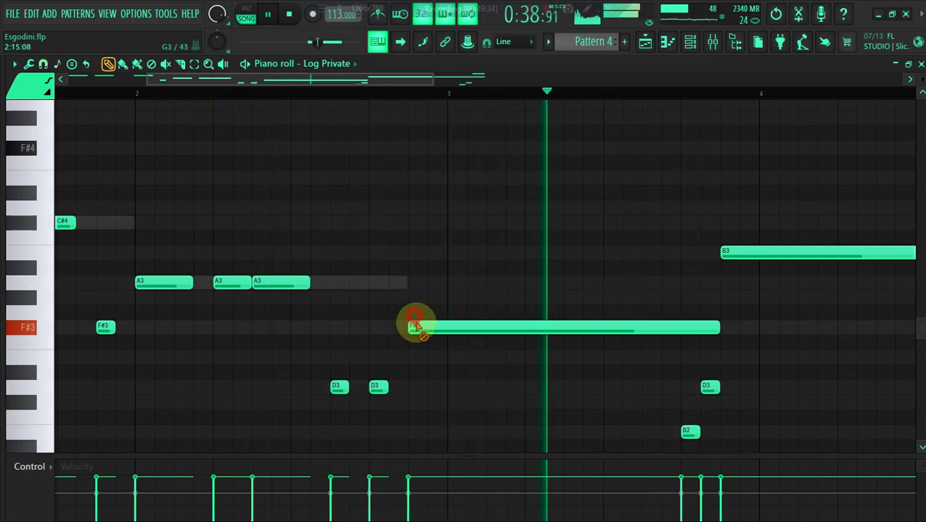
right_click(415, 325)
left_click(417, 328)
left_click(202, 95)
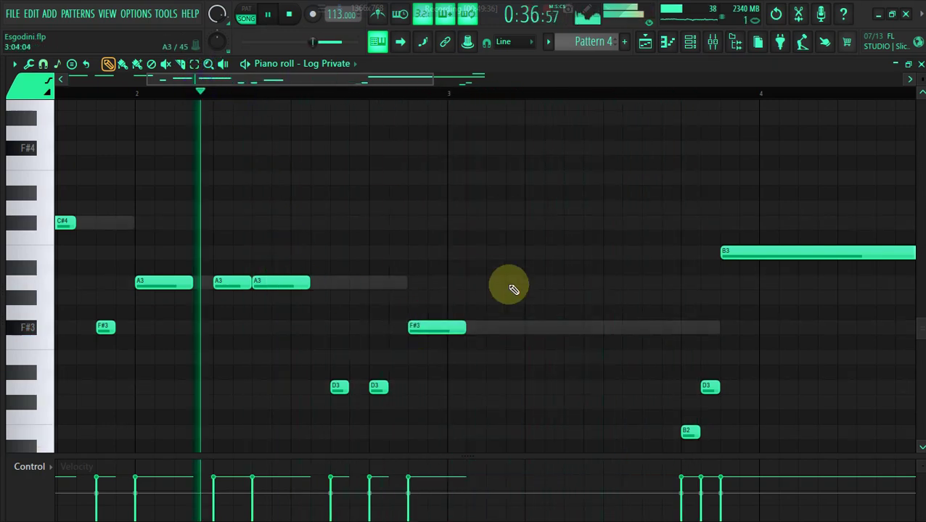
left_click(490, 327)
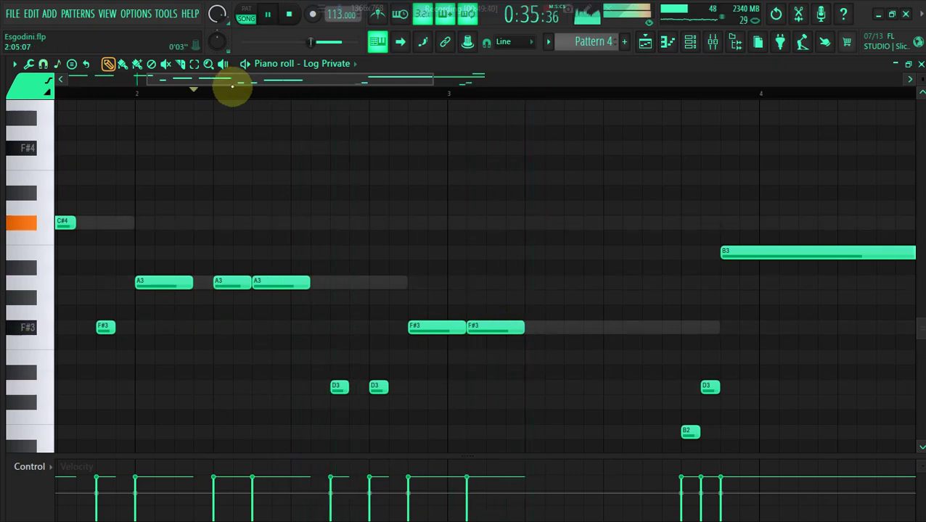
Step: Add three-step F#3 notes on steps 5 and 8 of bar 3 and play the bass line back
left_click_drag(256, 79, 296, 80)
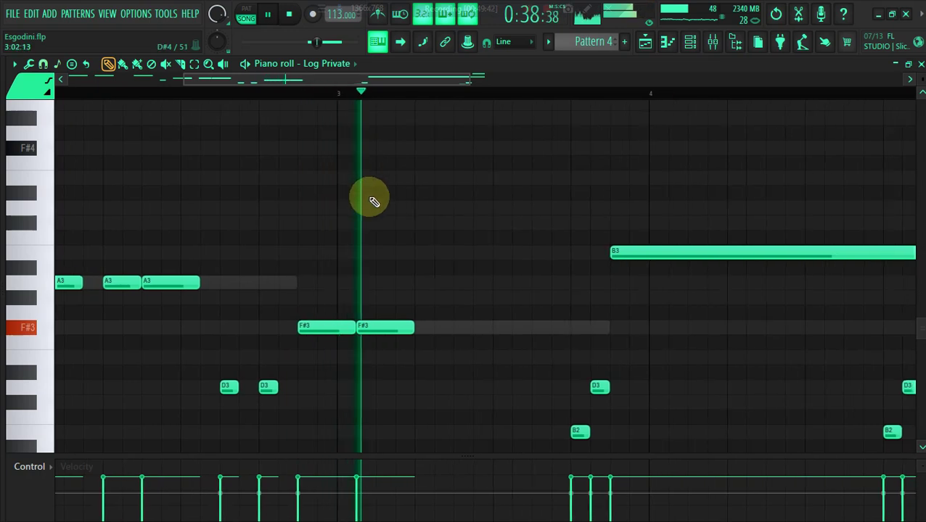
left_click(161, 93)
left_click(421, 327)
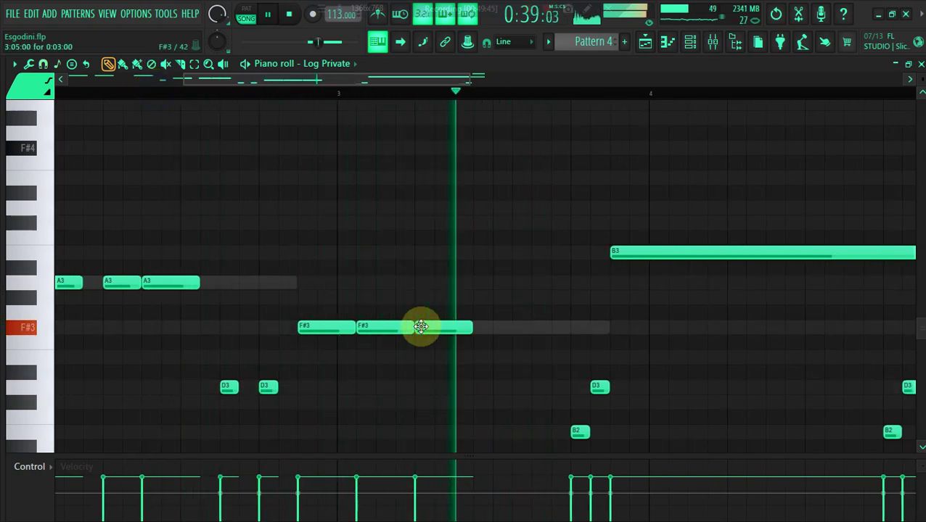
left_click(477, 328)
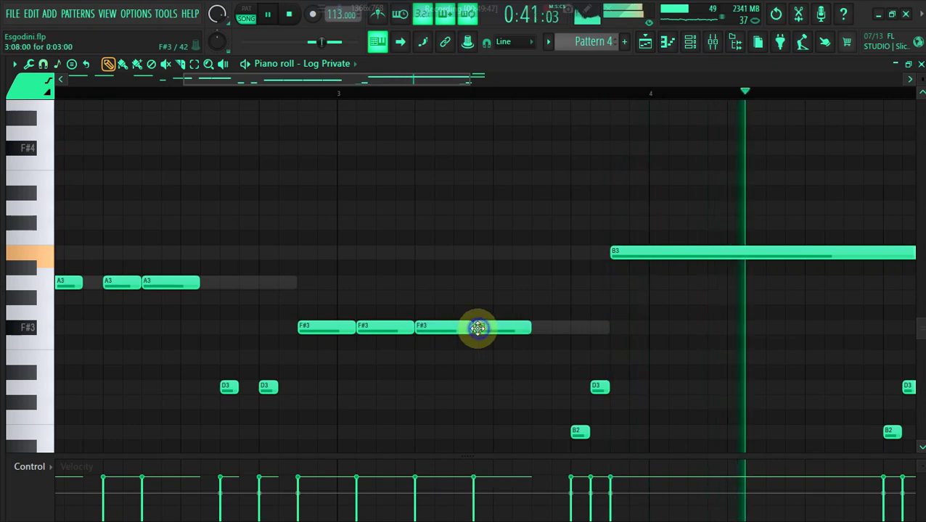
left_click(176, 93)
left_click_drag(222, 83, 258, 95)
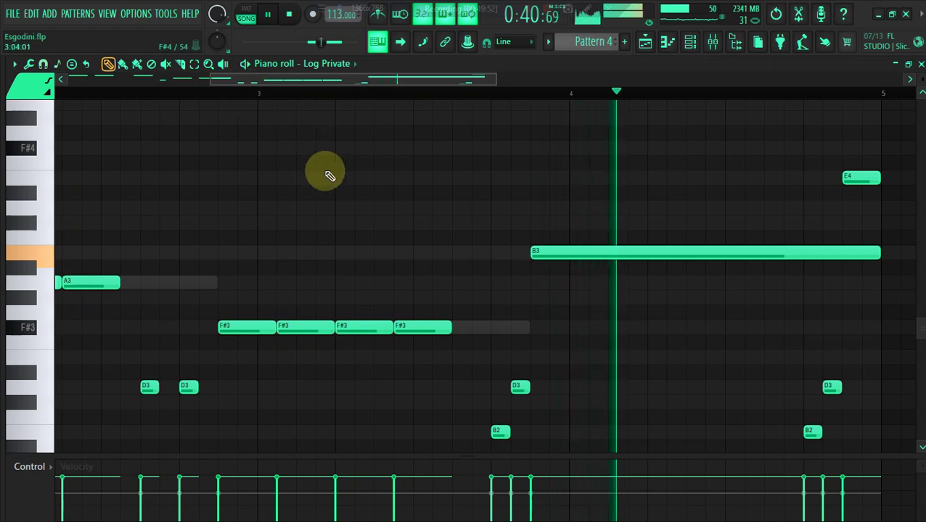
Step: Replace the long B3 note with two three-step B3 notes and thin out bar 3's F#3 run, starting its last note on step 9
left_click_drag(423, 326, 443, 326)
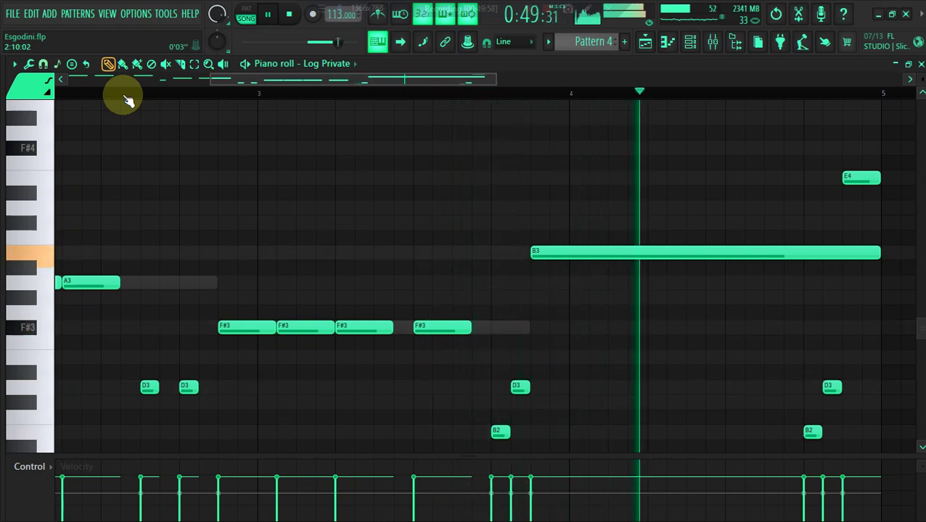
right_click(539, 254)
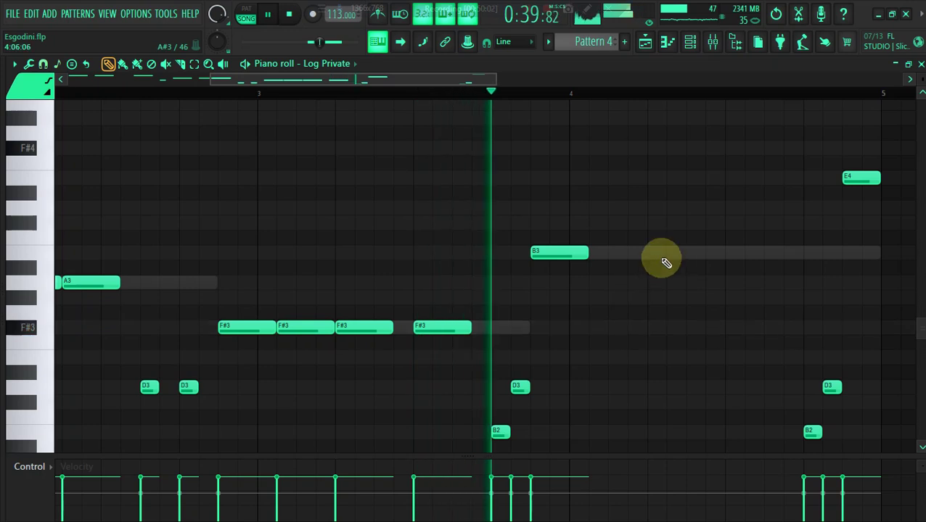
left_click(693, 254)
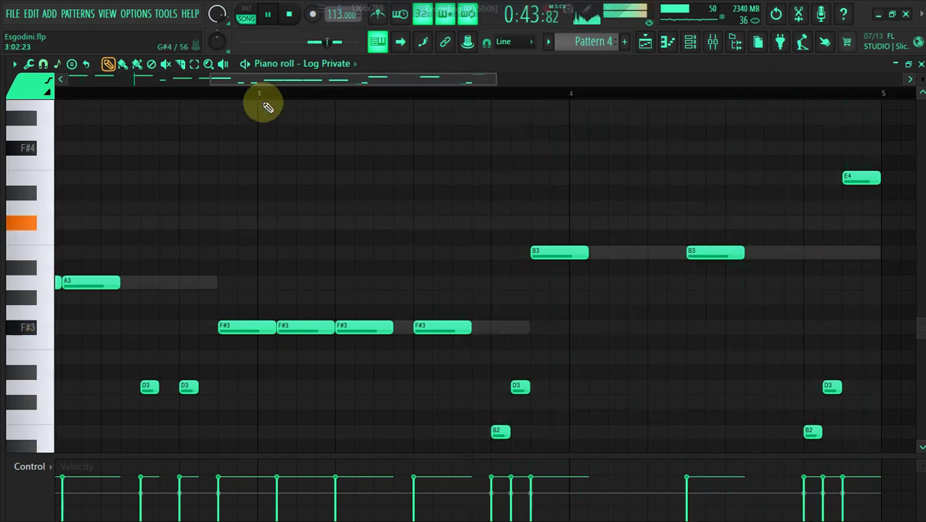
right_click(312, 329)
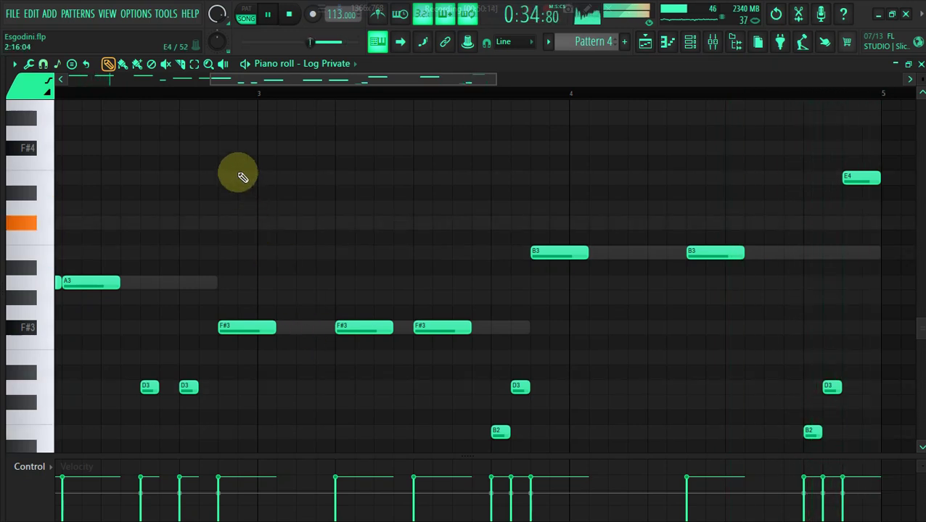
Step: Copy the Log Private notes and paste them into the (VDD) MDU TUBE BASS channel
left_click_drag(210, 85, 2, 58)
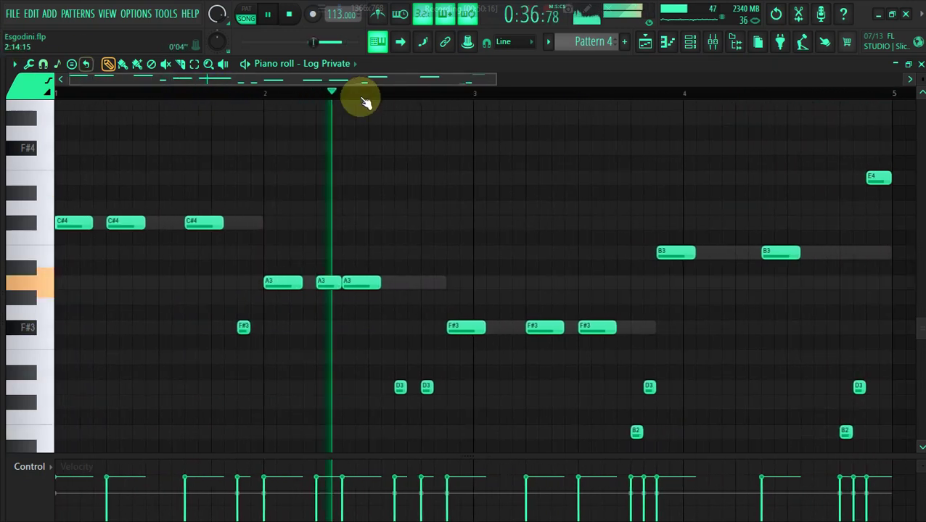
left_click_drag(497, 82, 570, 82)
left_click(689, 47)
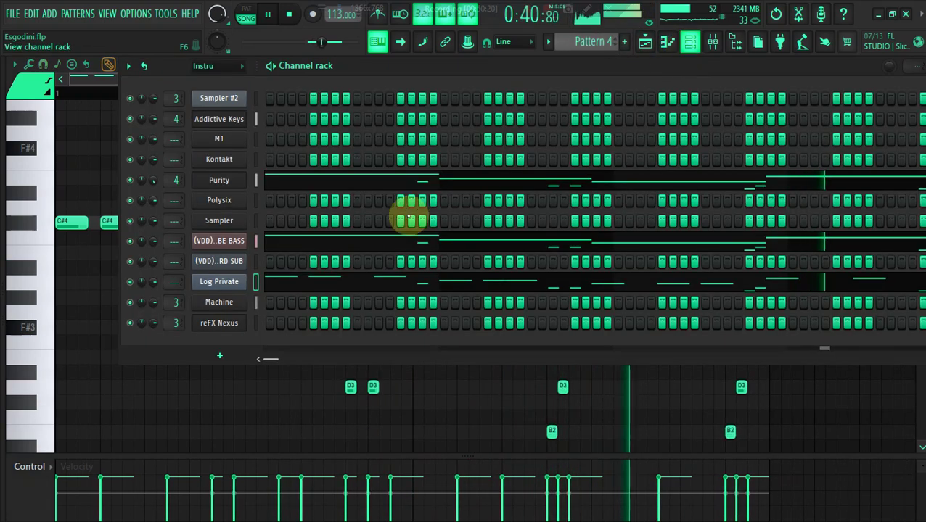
right_click(228, 282)
left_click(397, 294)
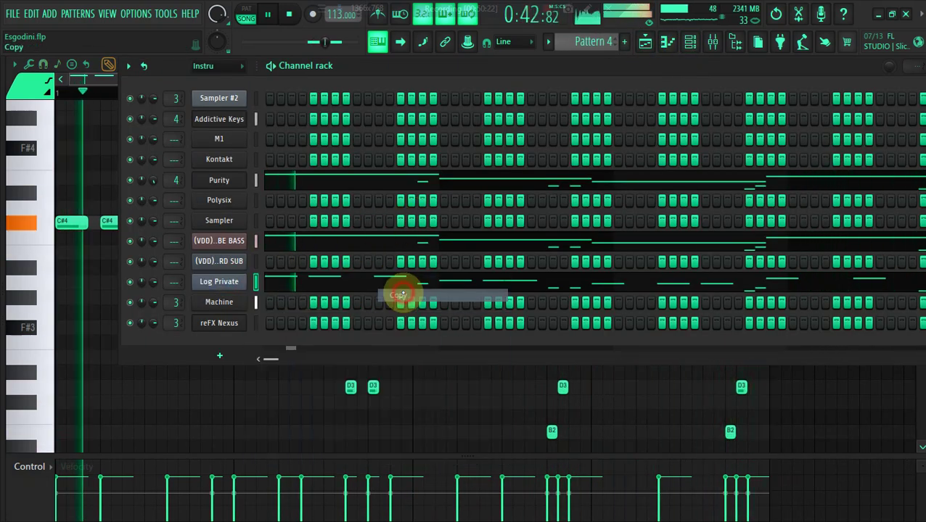
right_click(242, 244)
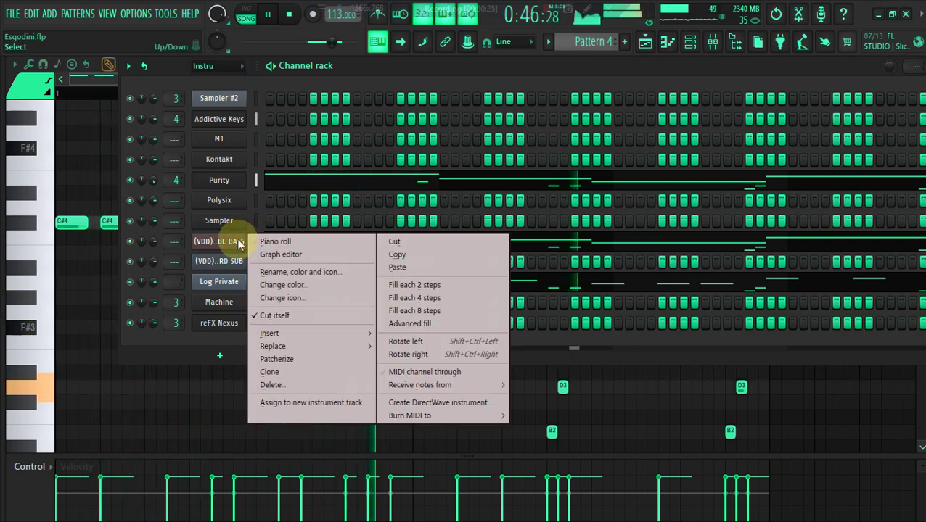
left_click(405, 266)
Step: Lengthen the (VDD) MDU TUBE BASS notes with the articulator so consecutive notes join up
left_click(280, 244)
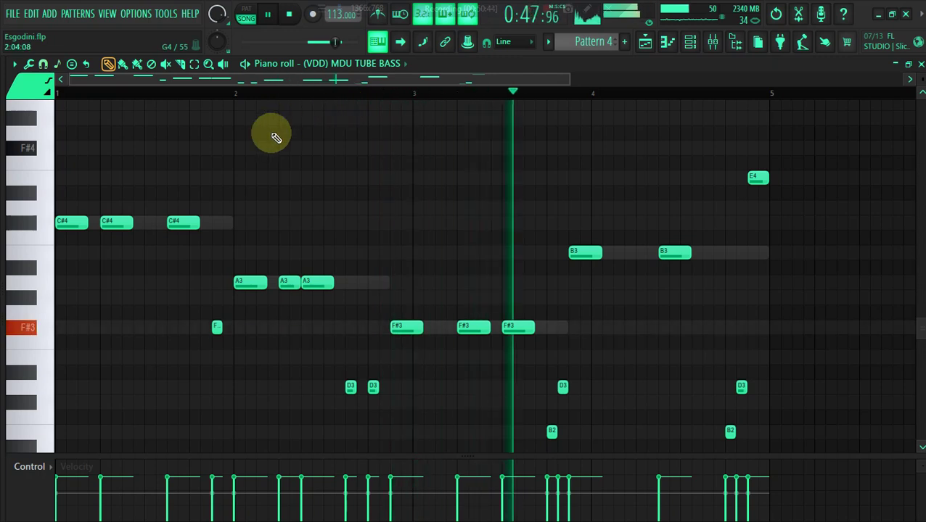
key("alt+l")
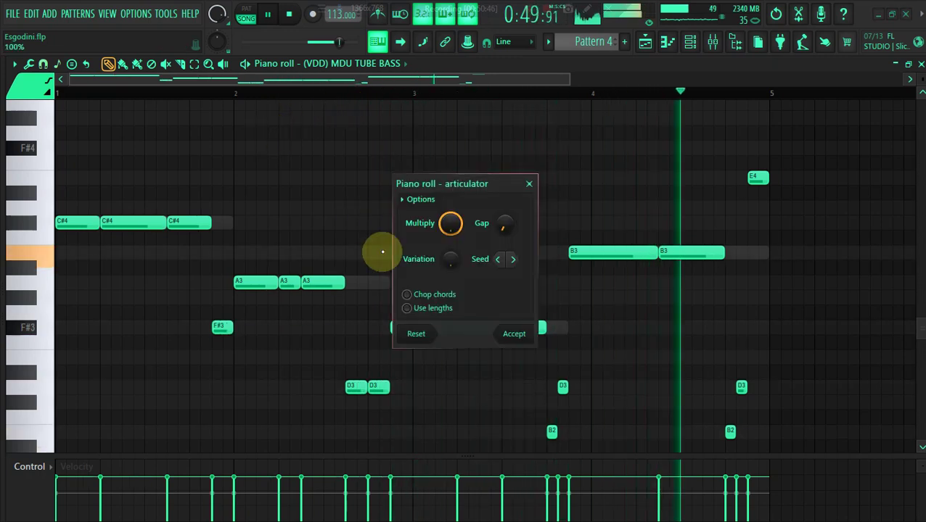
left_click(506, 333)
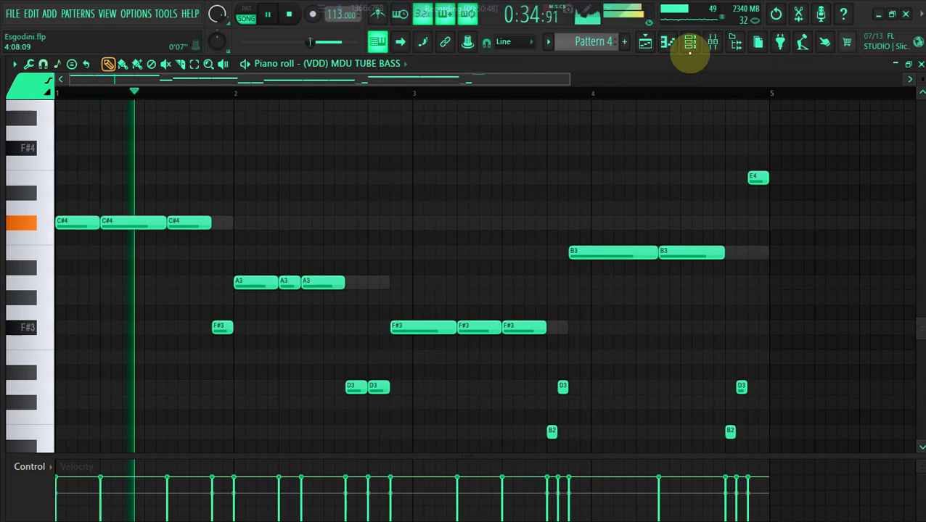
Step: Try transposing the high C#4, B3 and E4 notes of the tube bass down one octave
left_click(698, 43)
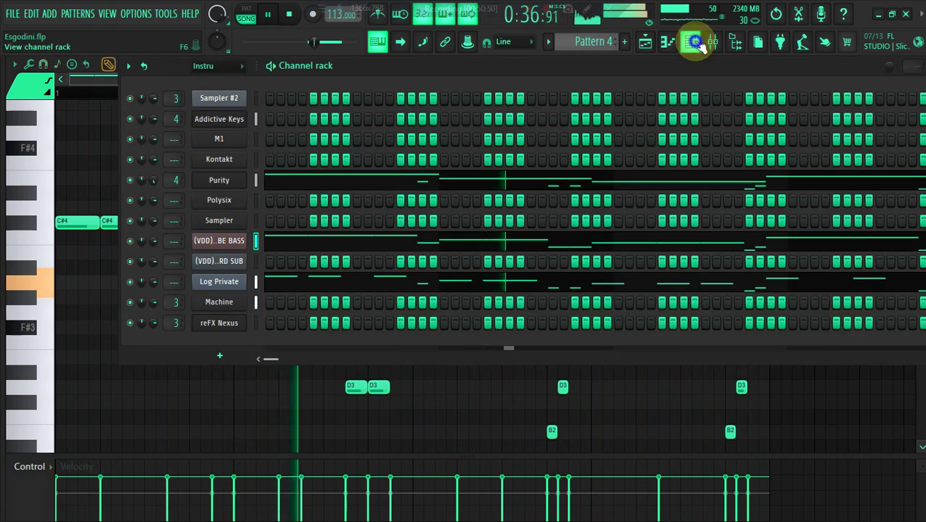
left_click(698, 43)
left_click(194, 64)
left_click_drag(81, 128, 804, 270)
key("ctrl+Down")
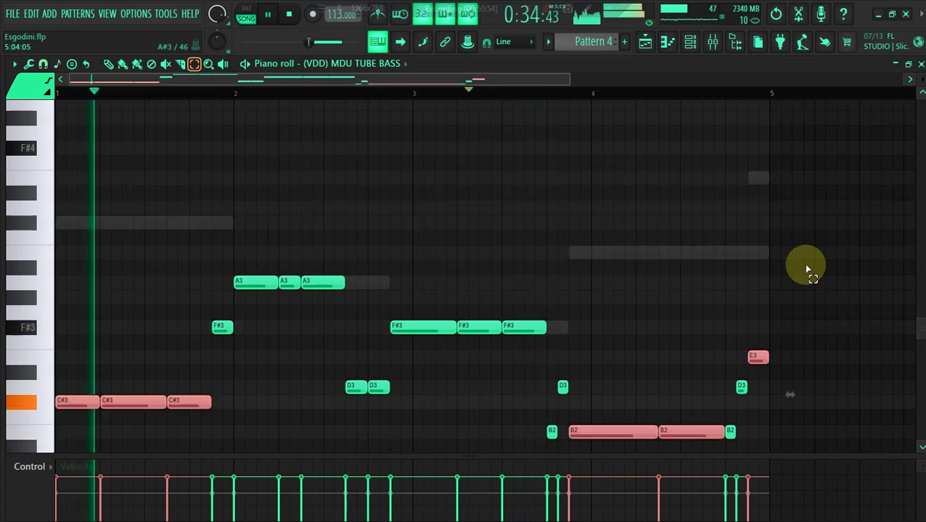
scroll(805, 269, "down", 2)
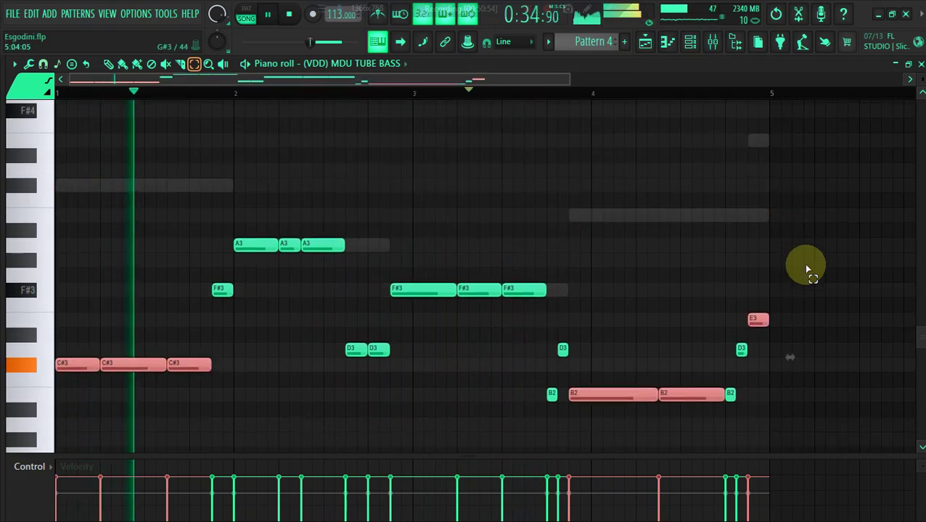
key("ctrl+z")
Step: Shorten all the Log Private notes in Pattern 4 to one step each
left_click(688, 43)
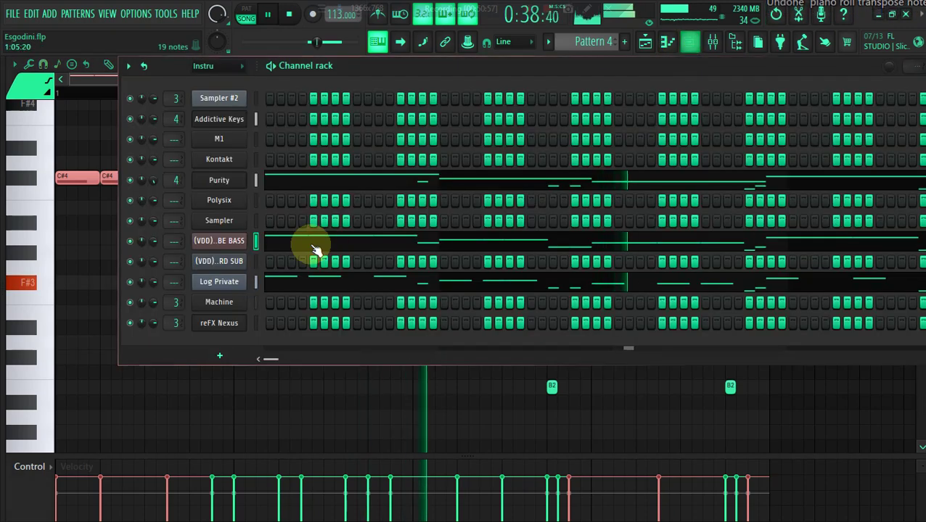
left_click(310, 290)
key("ctrl+a")
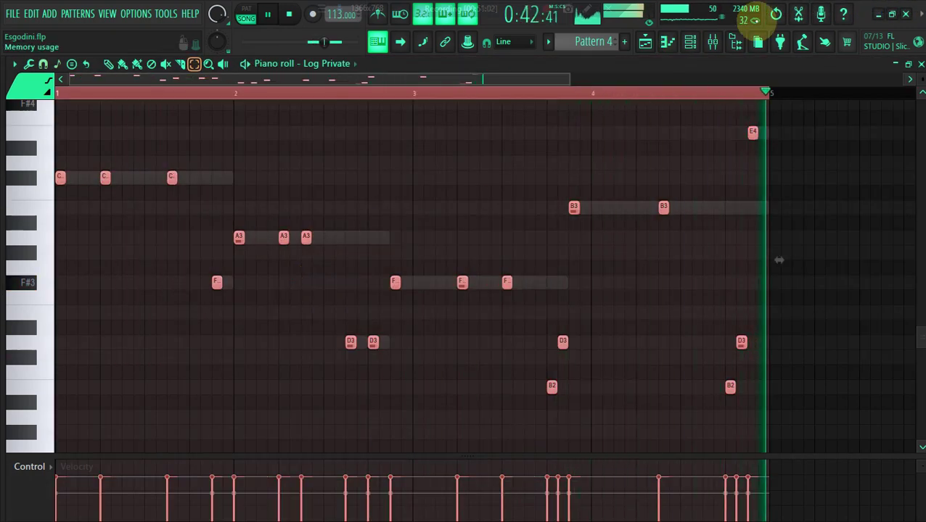
Step: Cut the Purity notes out of Pattern 4
left_click(689, 42)
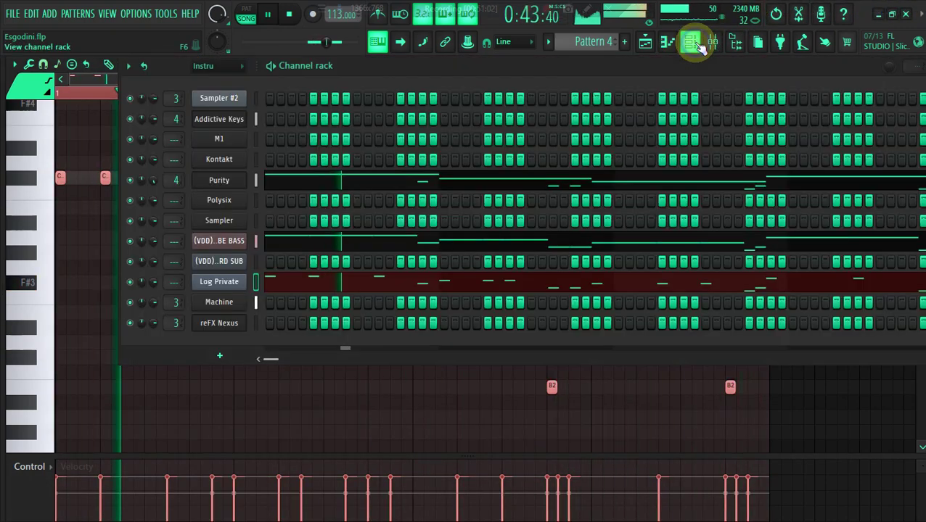
right_click(217, 181)
left_click(401, 182)
left_click(131, 181)
left_click_drag(372, 77, 310, 77)
Step: Try doubling the Log Private notes on the (VDD)..RD SUB channel by copying and pasting them
left_click(168, 283)
right_click(169, 288)
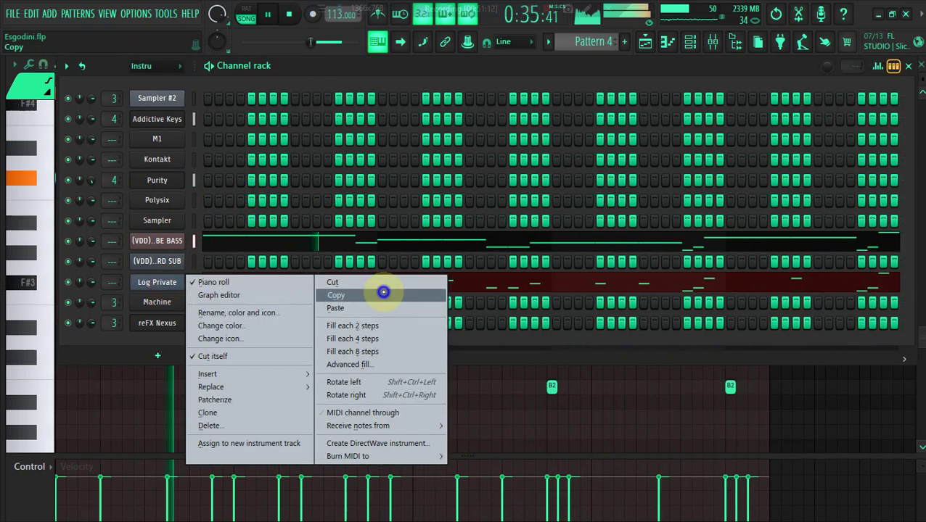
left_click(386, 295)
right_click(182, 267)
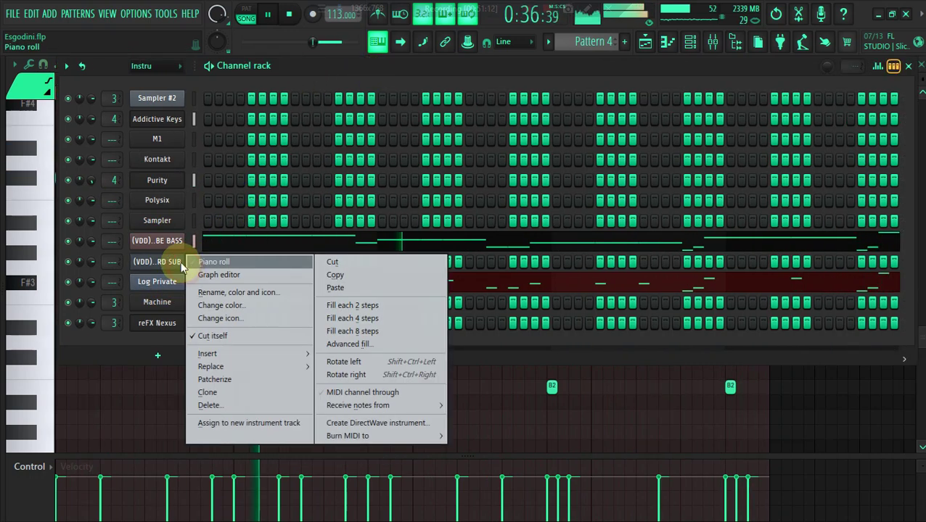
left_click(336, 289)
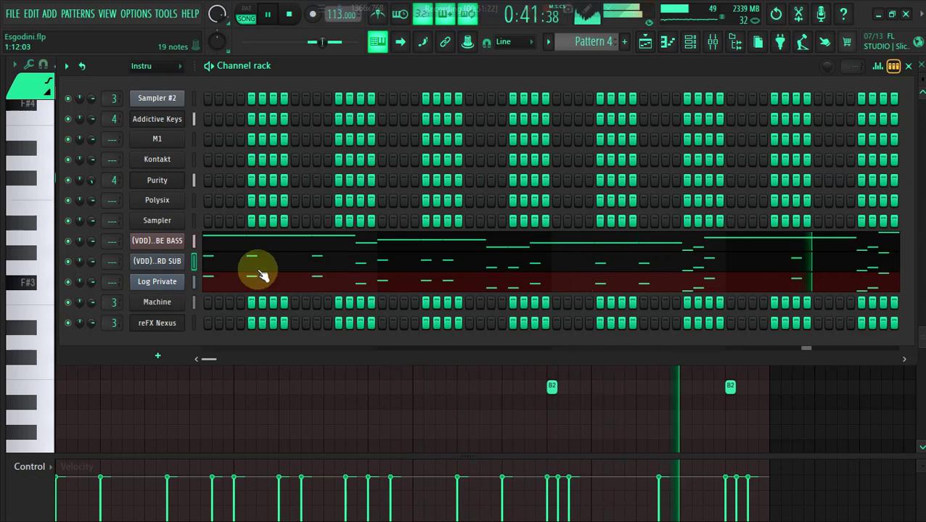
right_click(148, 261)
left_click(328, 259)
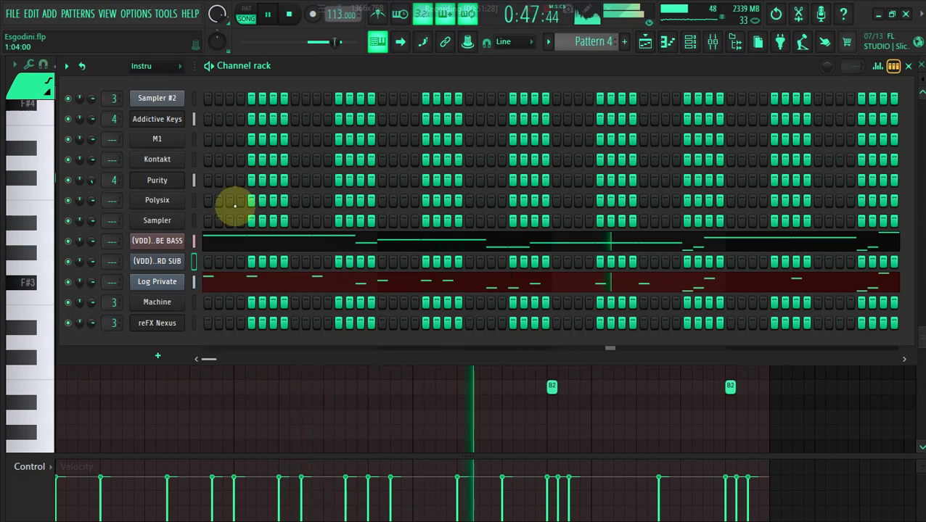
Step: Create Pattern 13 and fill Track 17 with one-bar clips of it from bar 17 through bar 24
left_click(627, 43)
left_click(644, 47)
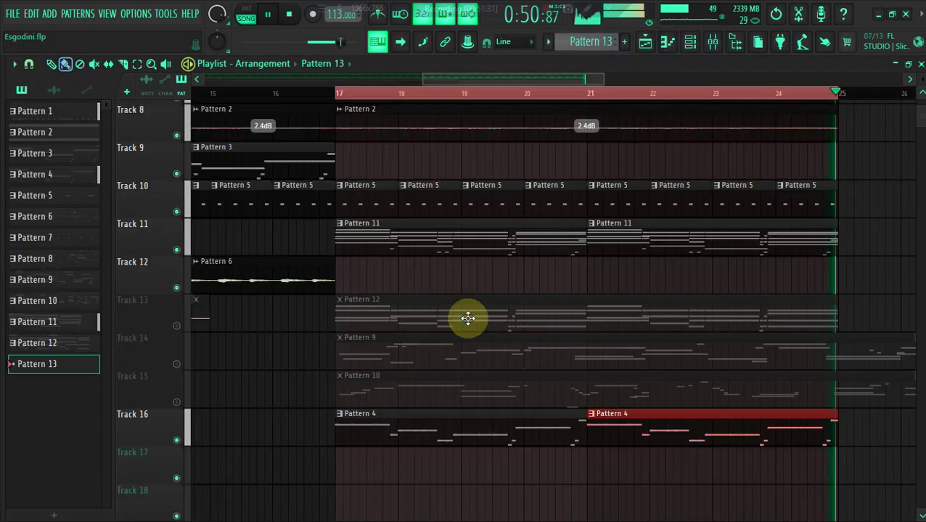
left_click(344, 472)
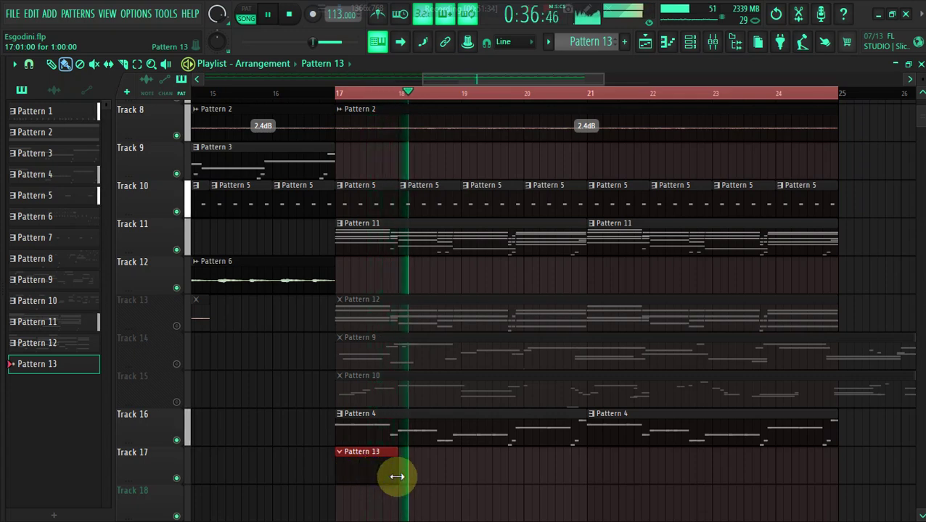
mouse_move(404, 477)
left_mouse_down()
mouse_move(709, 490)
mouse_move(788, 417)
left_mouse_up()
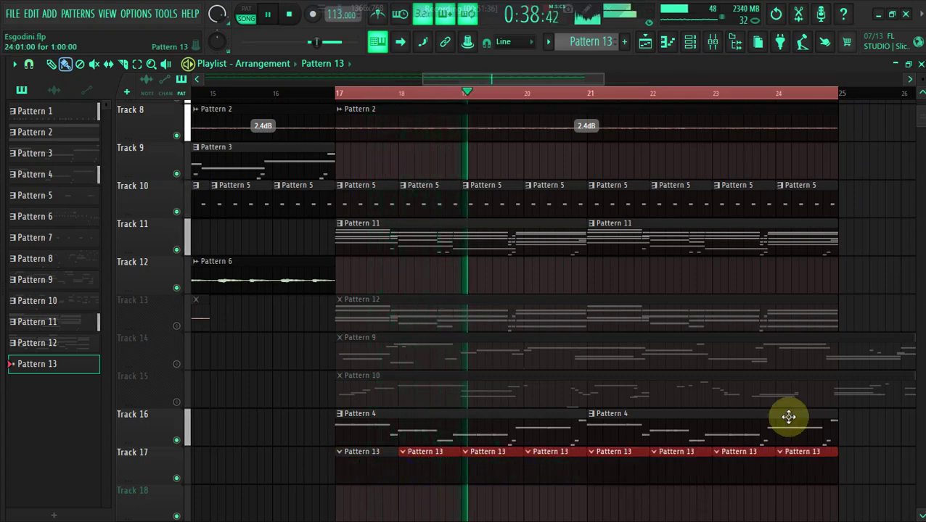
Step: Paint a three-step test note on step 2 of Kontakt's piano roll in Pattern 13, raise it to B6 and audition it
left_click(689, 45)
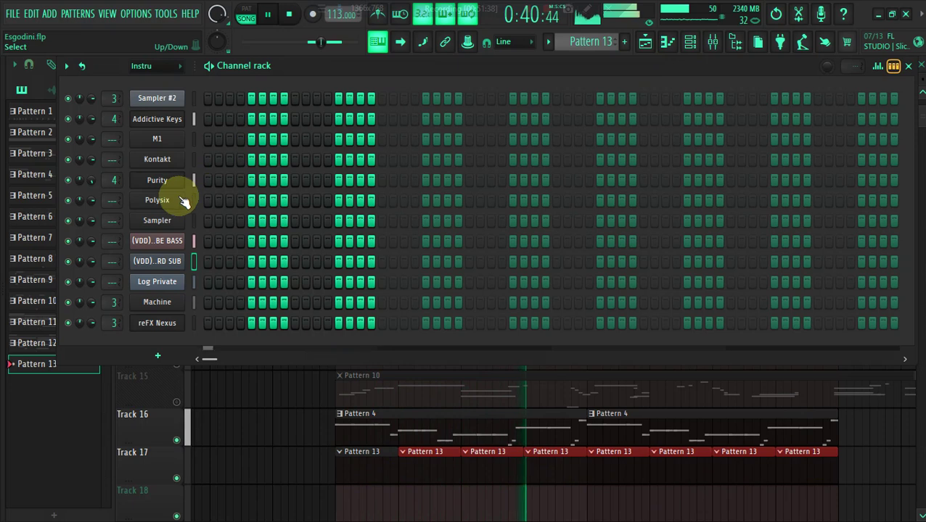
right_click(166, 162)
left_click(198, 159)
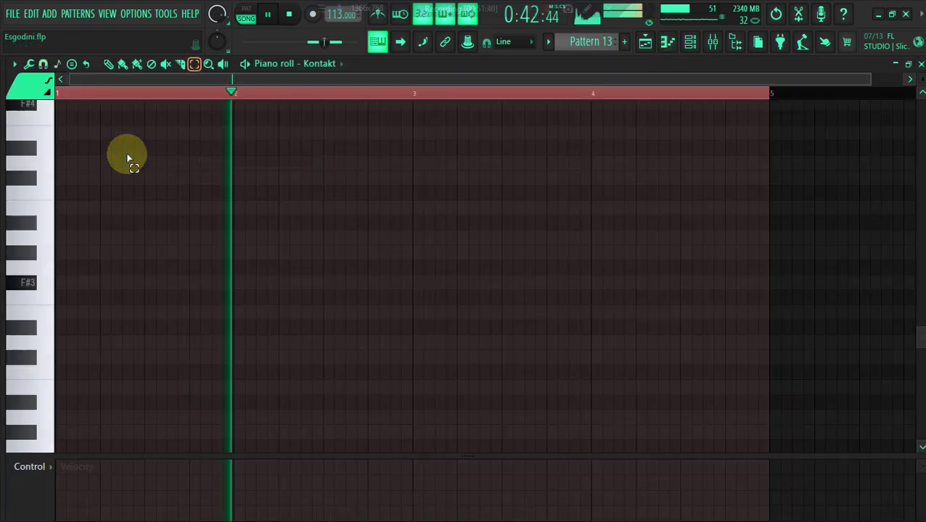
left_click(122, 67)
key("space")
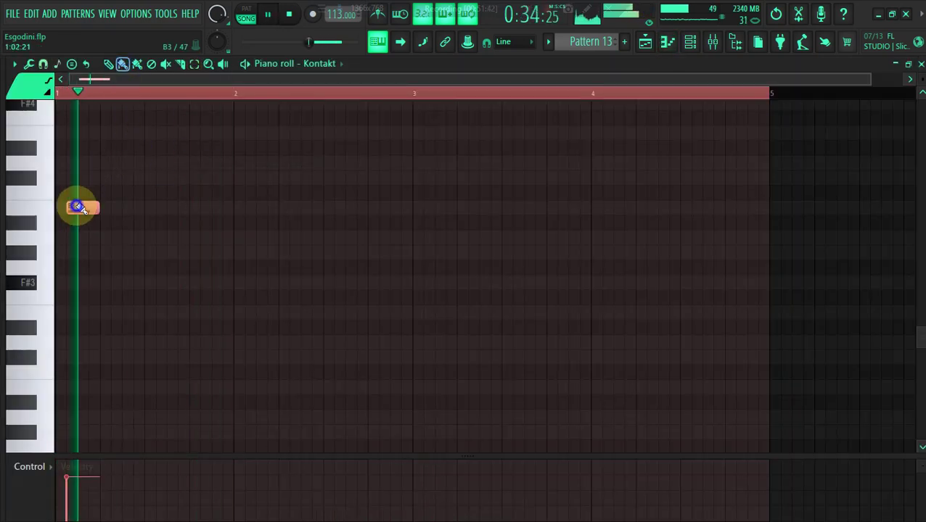
key("space")
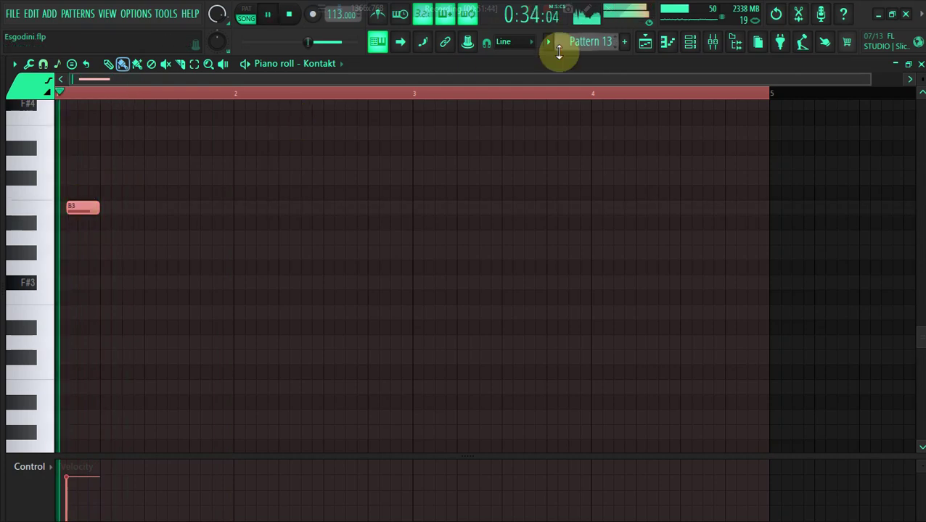
key("space")
key("space")
key("space")
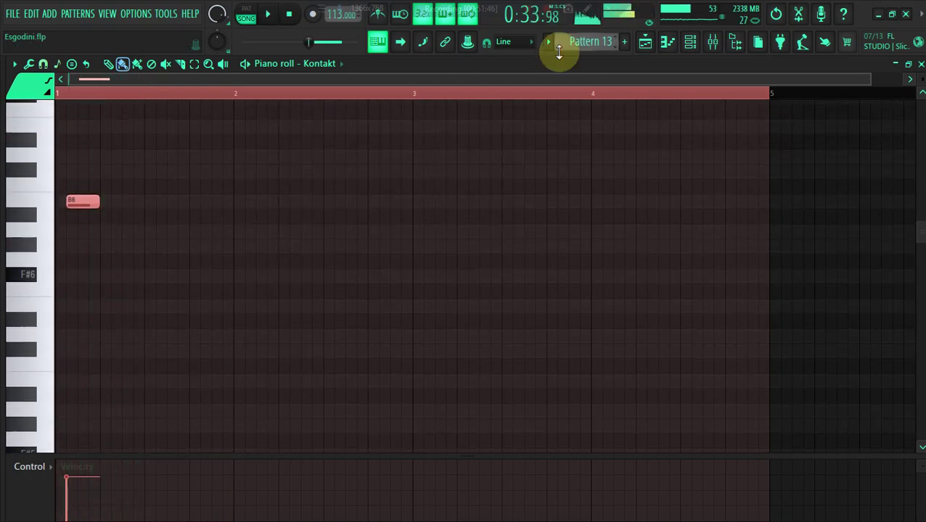
Step: Write two-step G#6, F#6 and C#6 notes on steps 3, 5 and 7 of bar 1 and repeat the trio from step 11
key("space")
key("space")
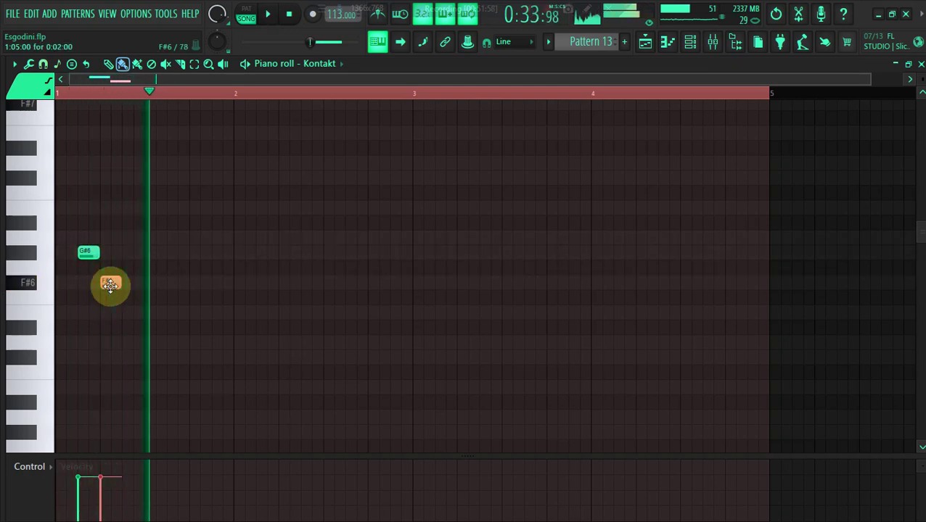
left_click(139, 312)
key("space")
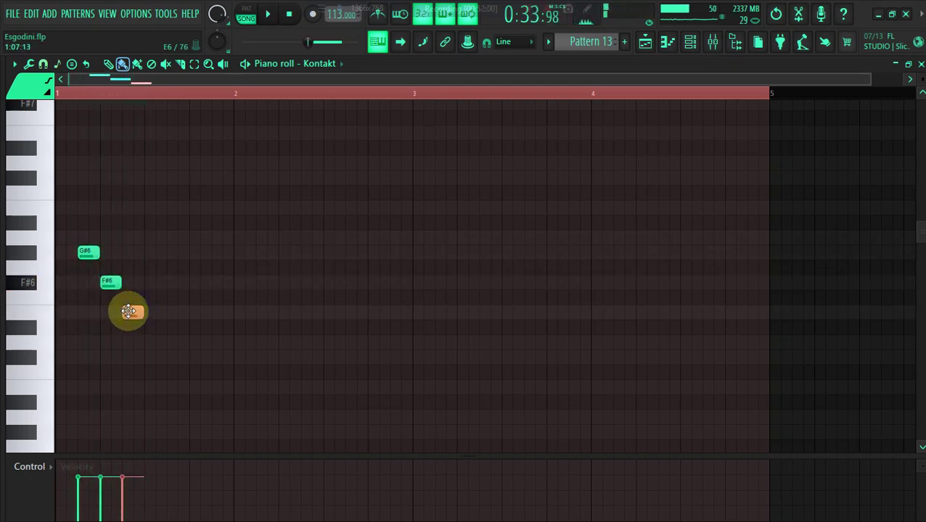
left_click_drag(128, 311, 219, 353)
key("ctrl+a")
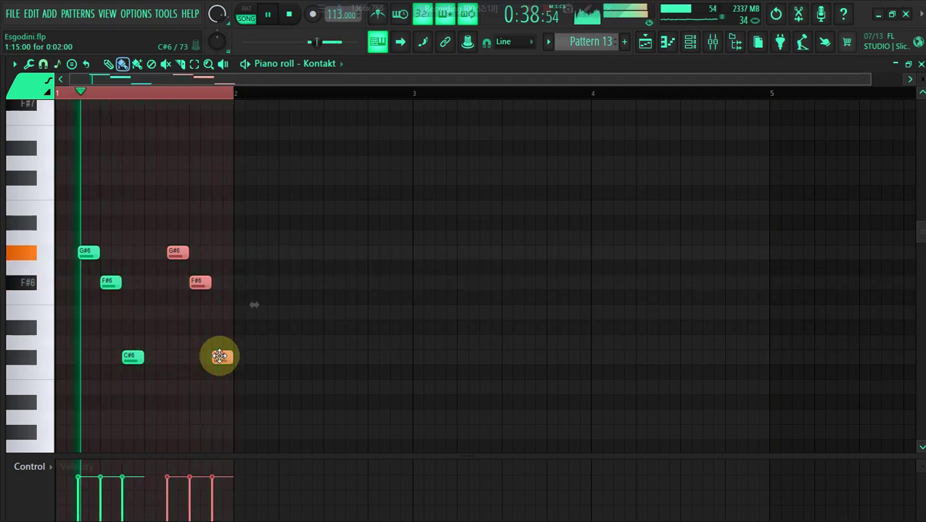
Step: Replace the one-bar Pattern 13 clips on Track 17 with two-bar clips from bar 17 through bar 24
left_click(645, 41)
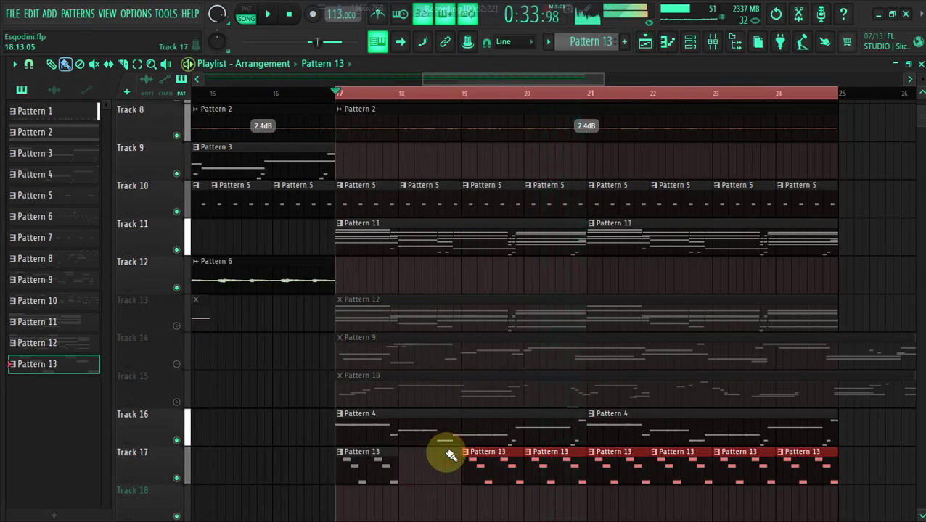
right_click(427, 477)
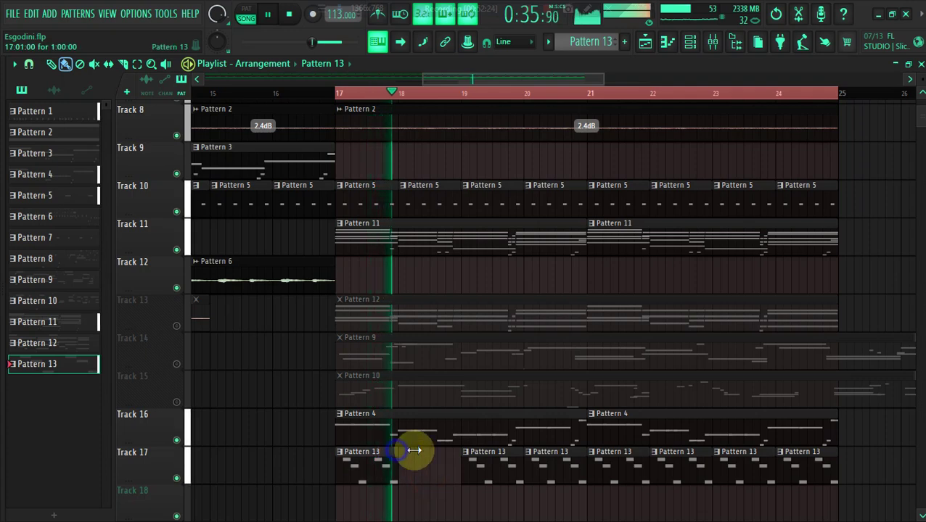
right_click(484, 470)
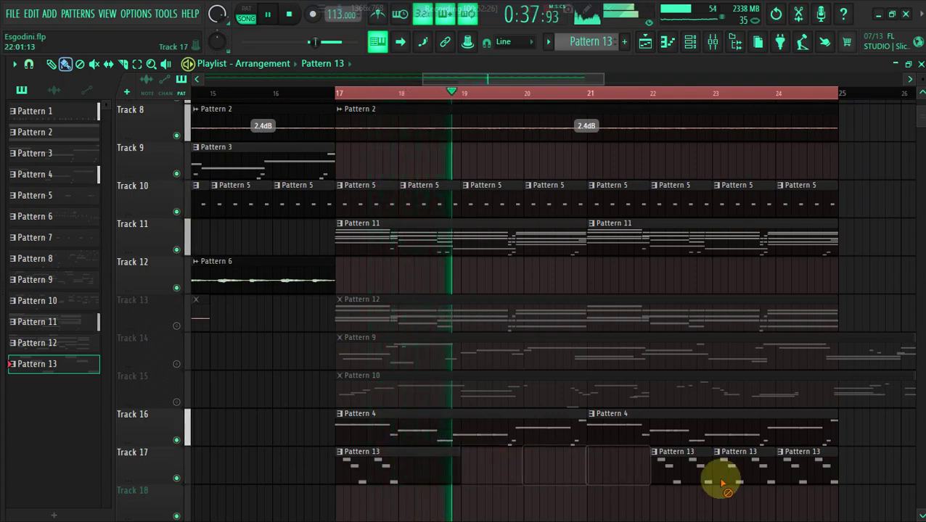
key("space")
key("space")
mouse_move(465, 481)
left_mouse_down()
mouse_move(628, 465)
mouse_move(780, 481)
left_mouse_up()
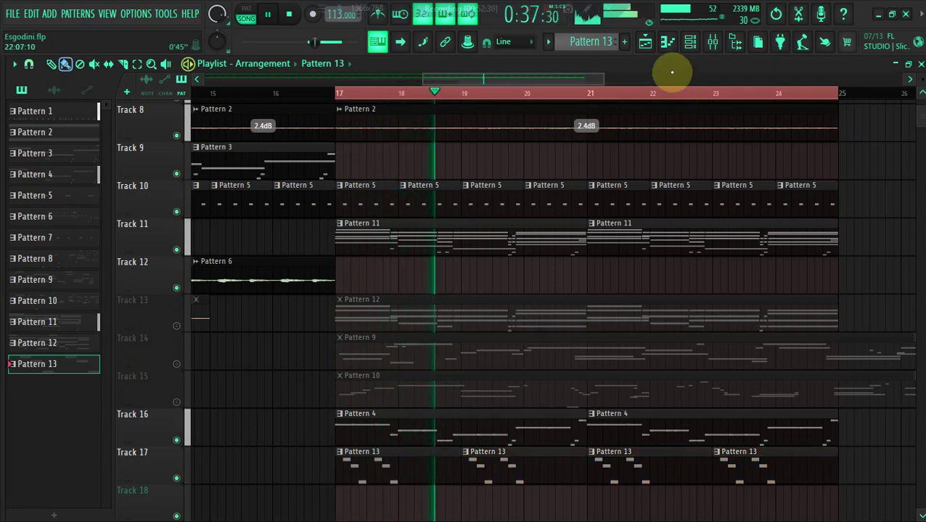
Step: Transpose all of Kontakt's notes in Pattern 13 down one octave, to G#5, F#5 and C#5
left_click(689, 44)
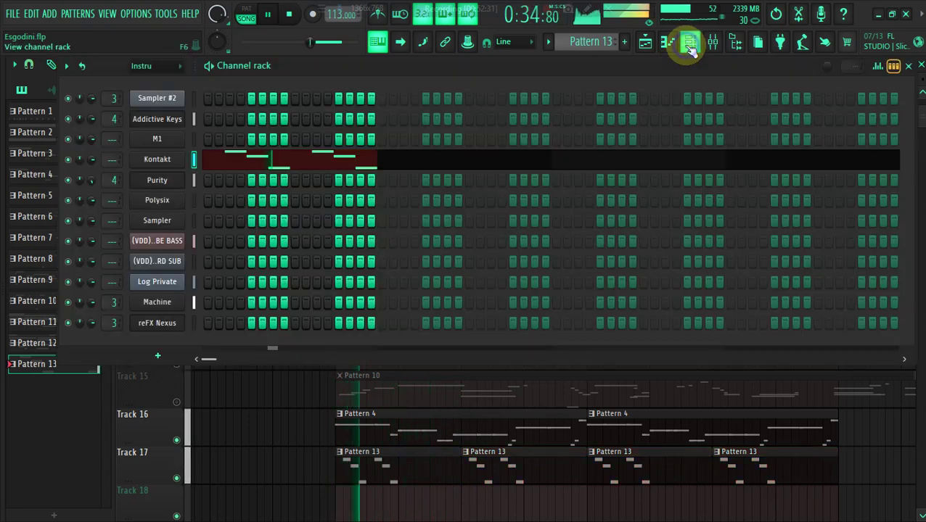
left_click(310, 162)
key("ctrl+Down")
scroll(309, 163, "up", 4)
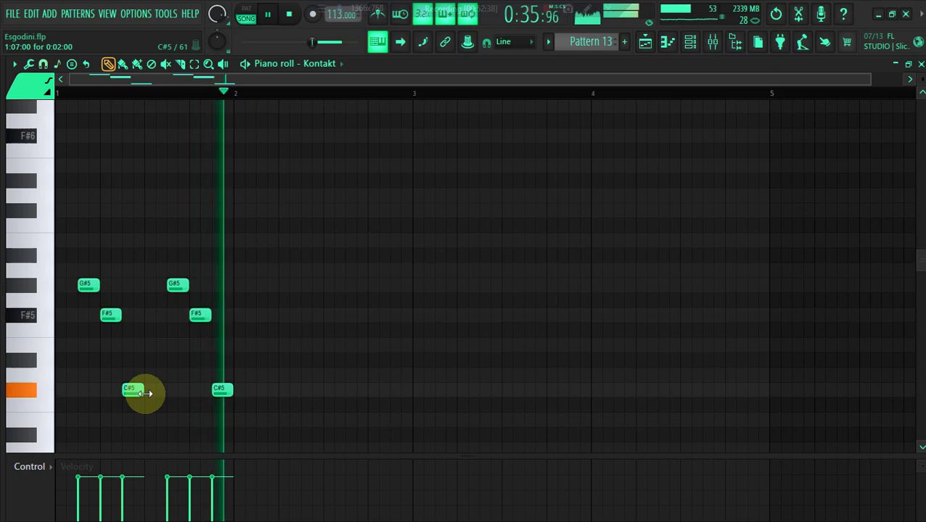
Step: Duplicate all of Kontakt's bar 1 notes into bar 2 and play them back
key("ctrl+a")
key("space")
left_click_drag(130, 389, 308, 388)
key("space")
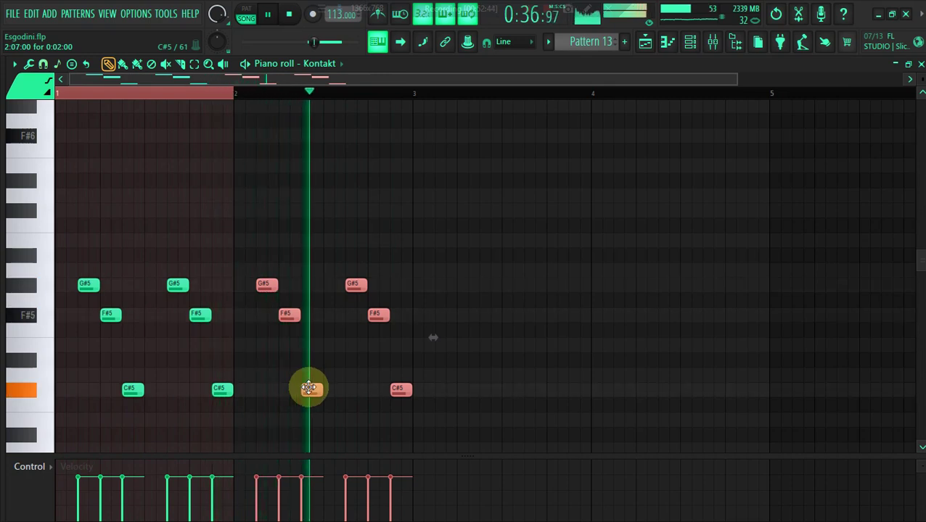
Step: Render Pattern 13 to audio, replacing its clips on Track 17, and close the open plugin windows
left_click(645, 45)
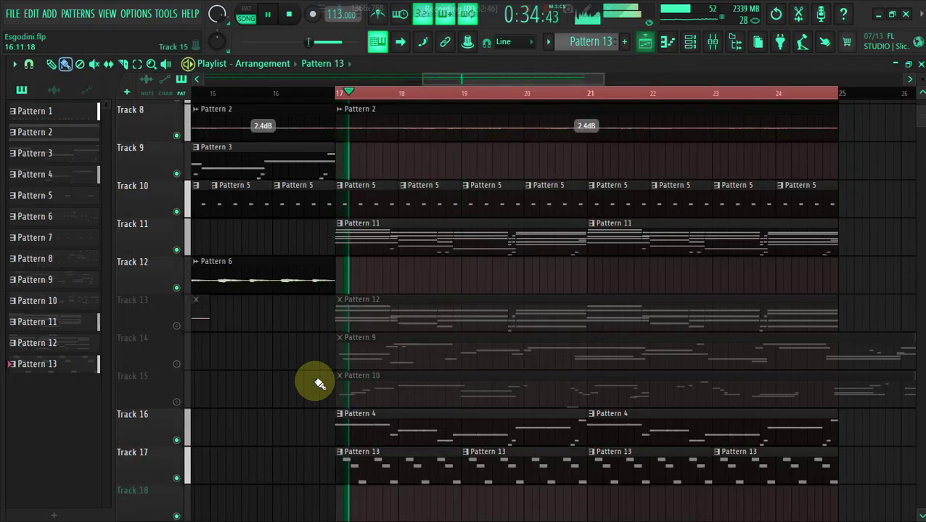
right_click(64, 362)
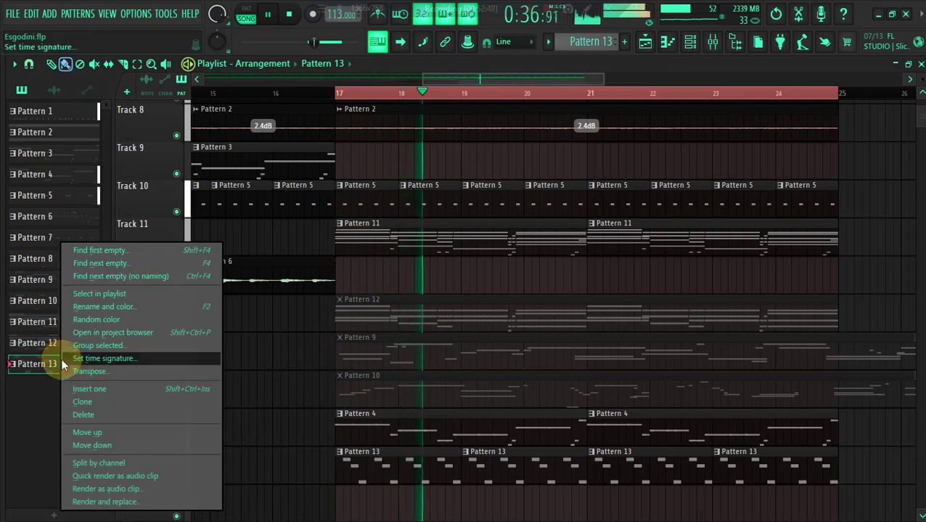
left_click(116, 501)
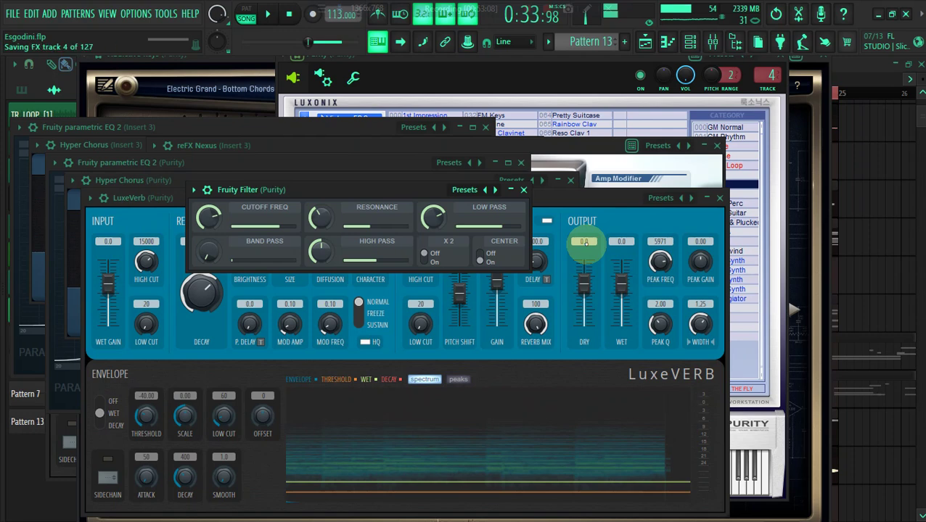
key("F12")
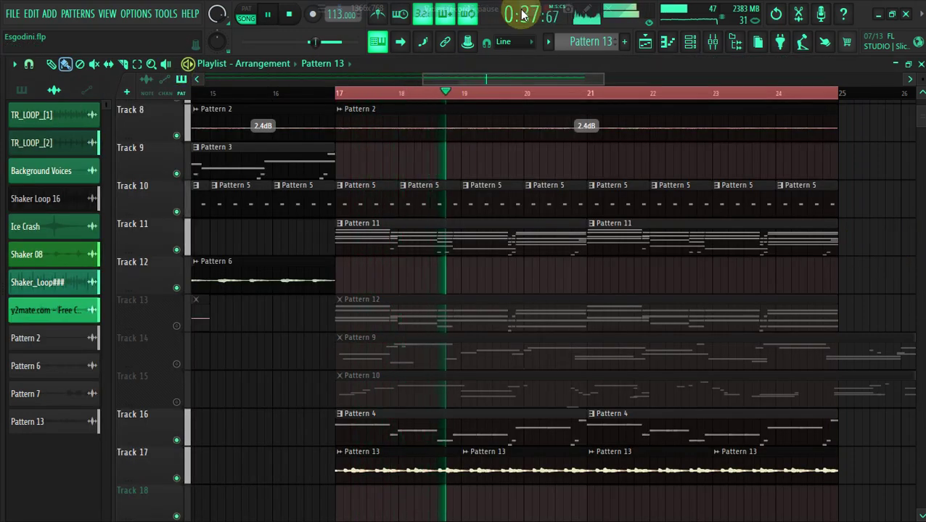
Step: Create Pattern 14, place a four-bar clip of it on Track 18 at bar 17 and duplicate it to bar 21
left_click(626, 41)
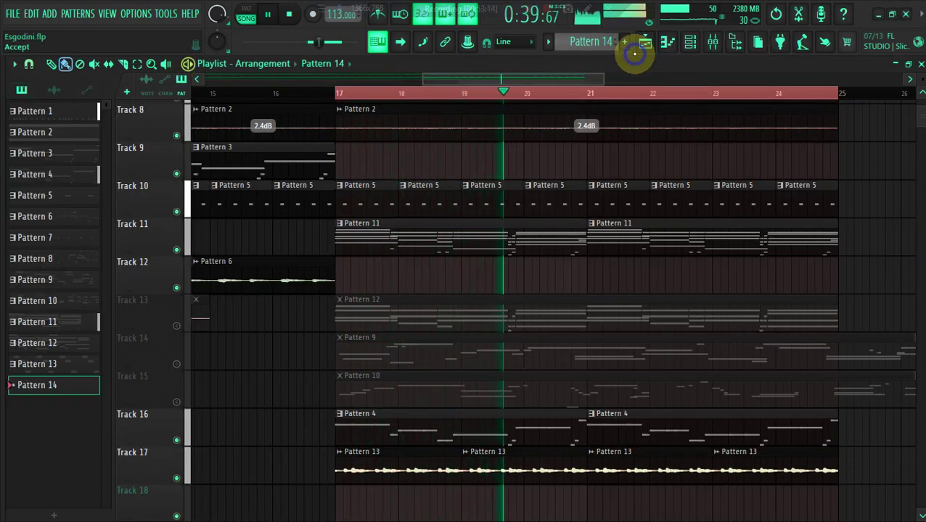
left_click(341, 510)
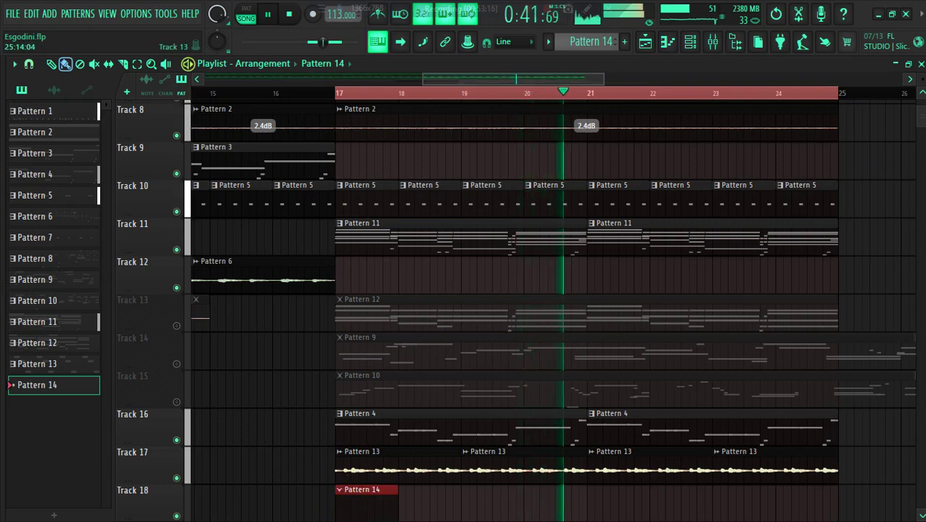
scroll(463, 422, "down", 2)
key("space")
key("space")
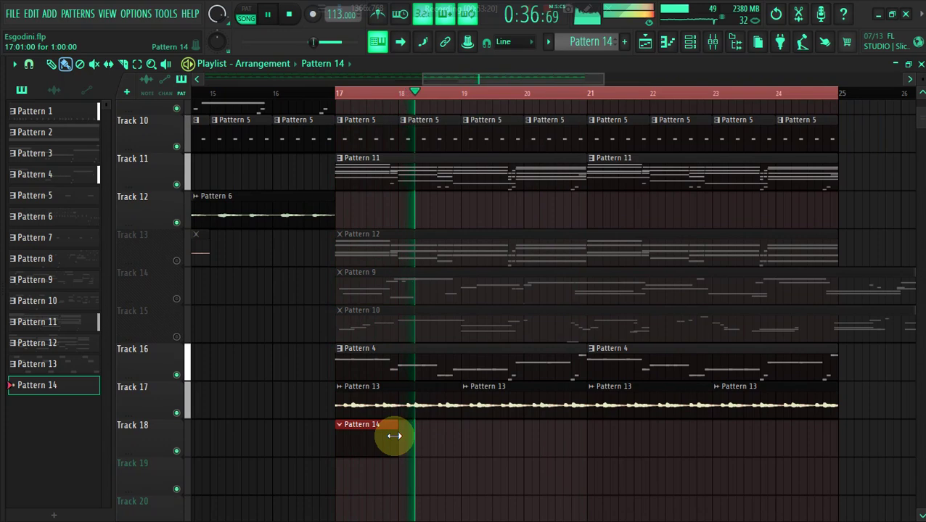
left_click_drag(394, 435, 587, 438)
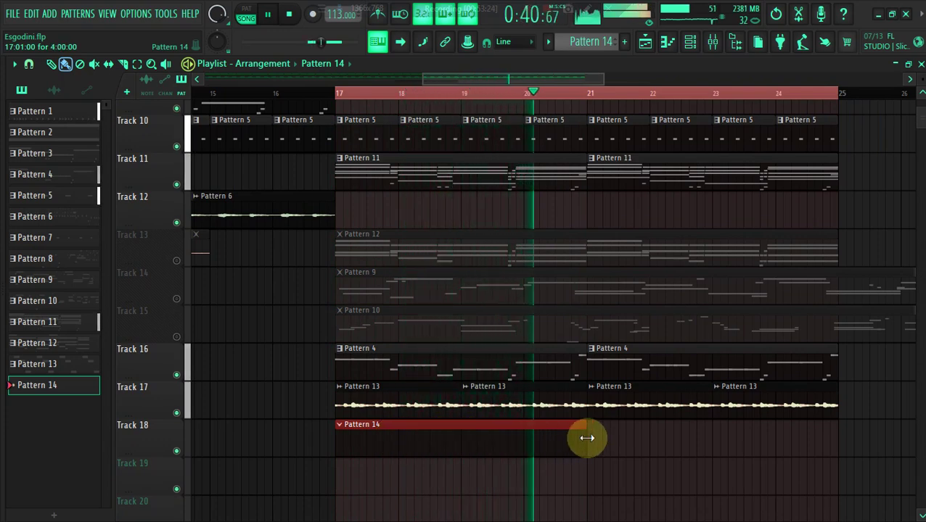
key("ctrl+b")
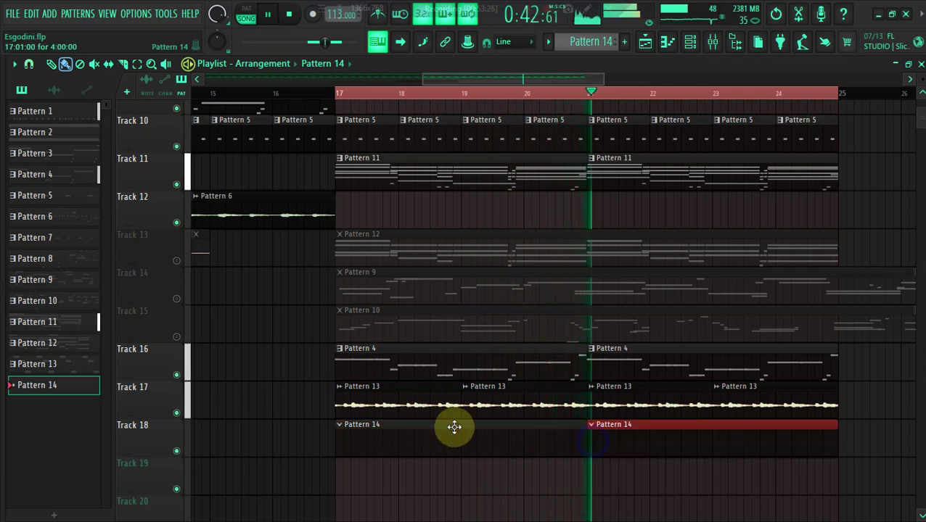
Step: Show the Instru channels, check the M1's TP&Sax sound and open the M1 piano roll for Pattern 14
left_click(689, 44)
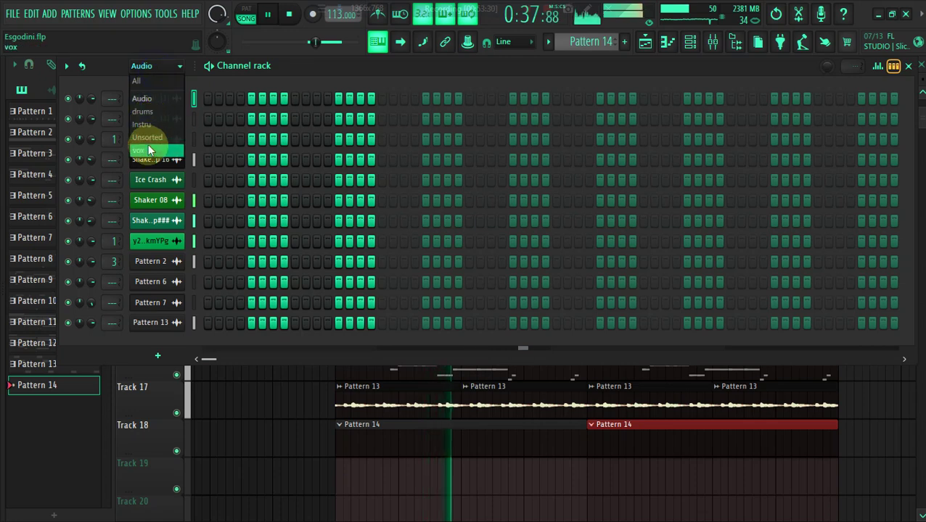
left_click(146, 125)
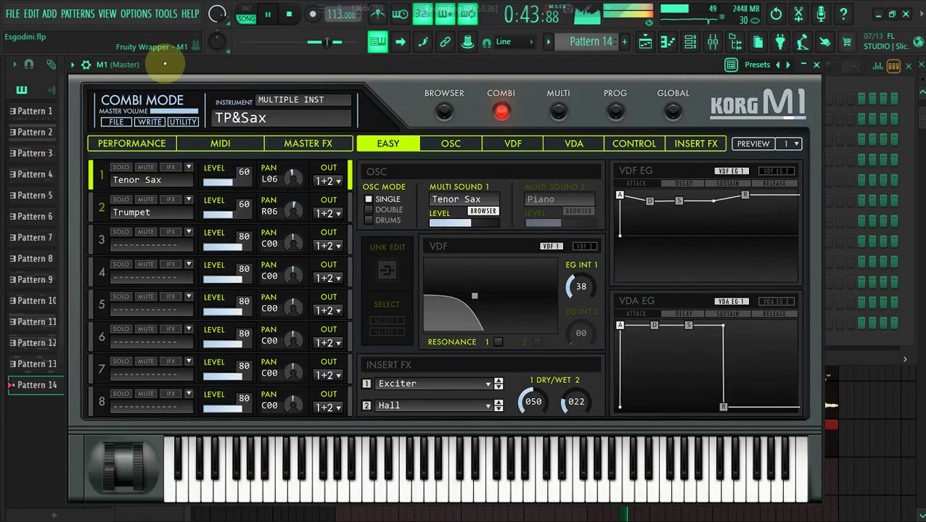
left_click_drag(165, 64, 230, 310)
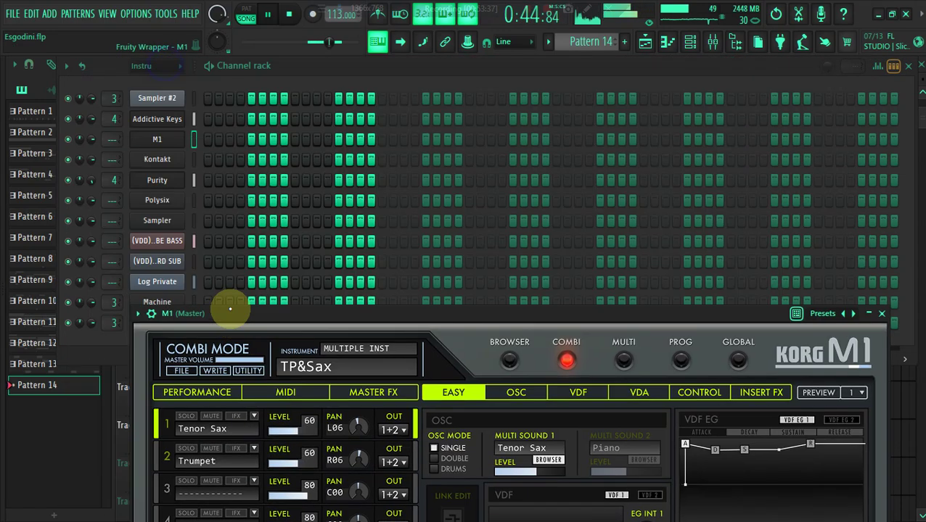
right_click(181, 145)
left_click(231, 139)
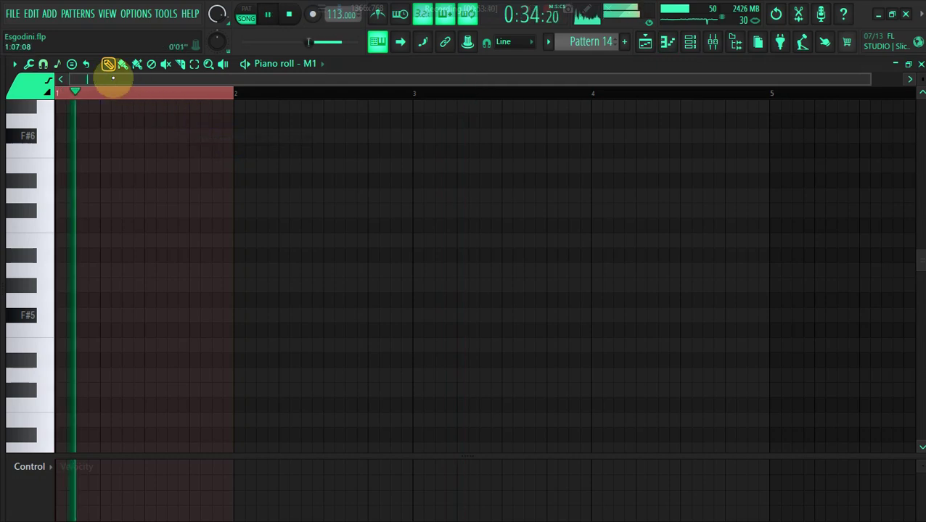
Step: Try two-step F#5, G#5 and F#5 notes on steps 7, 11 and 15 of bar 1 in the M1 piano roll
key("space")
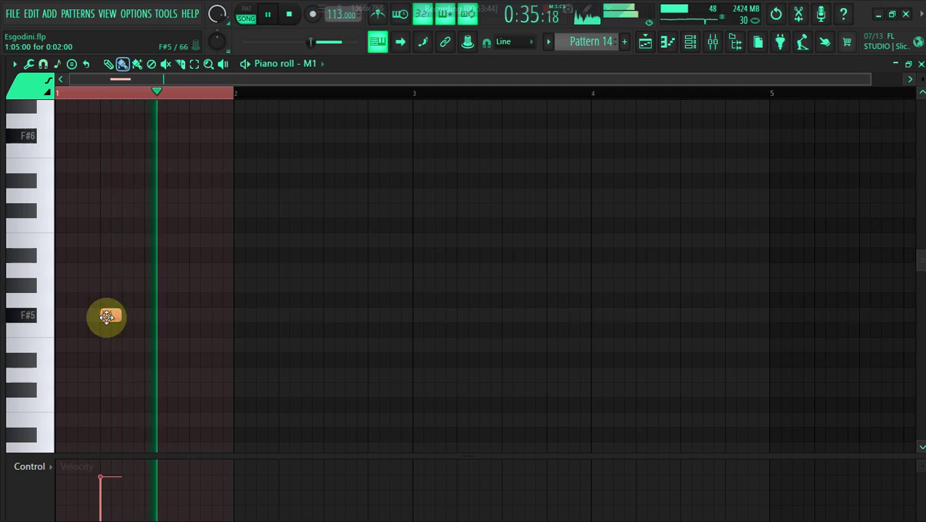
key("space")
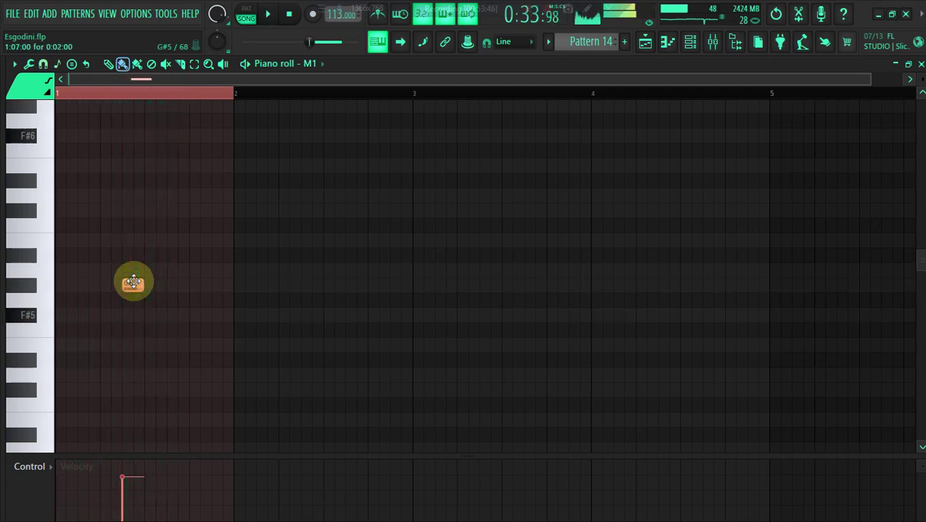
key("ctrl+z")
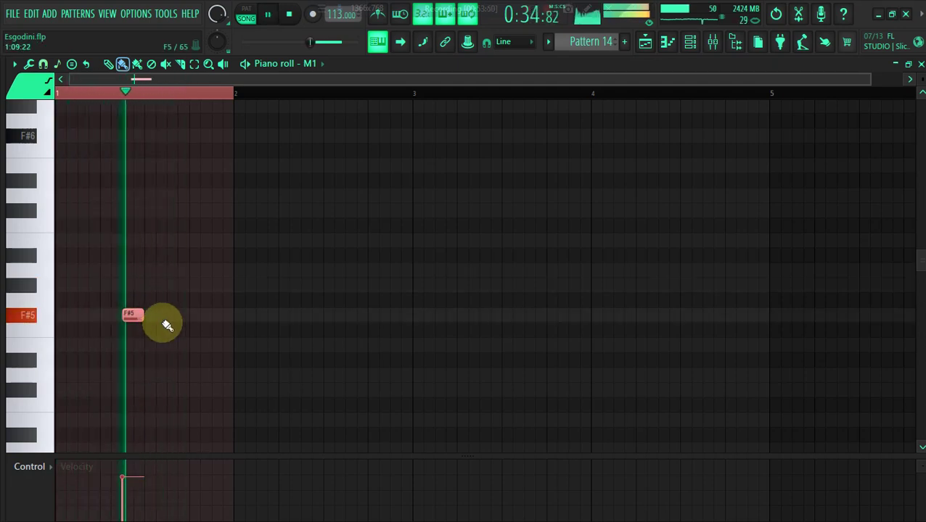
left_click(180, 295)
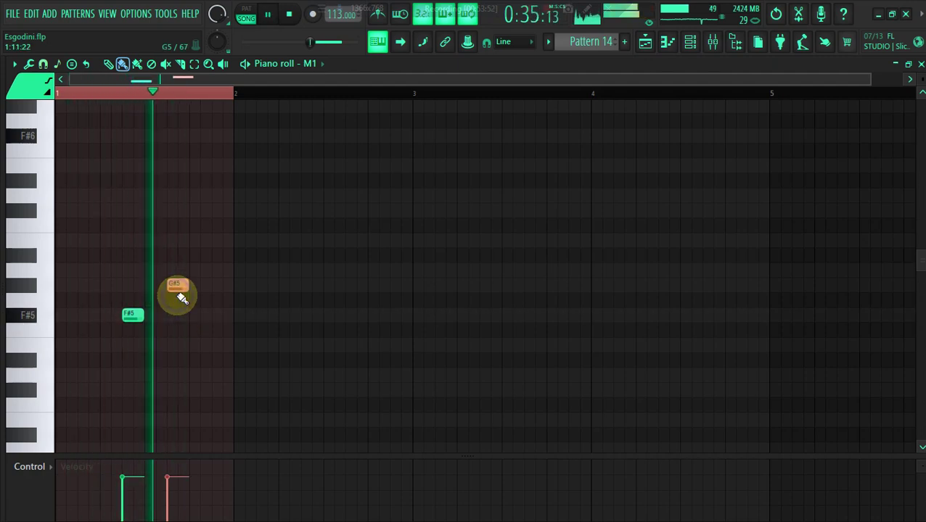
left_click(220, 243)
left_click_drag(223, 239, 222, 315)
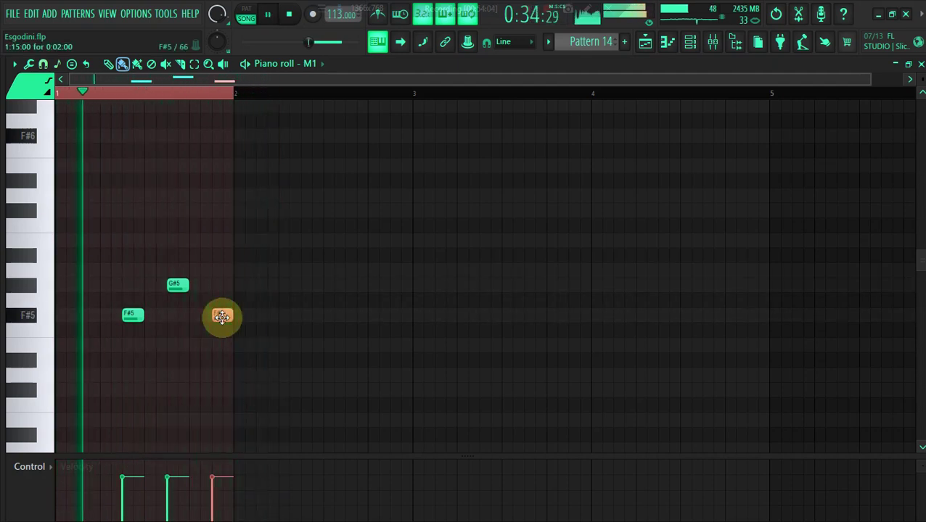
right_click(223, 317)
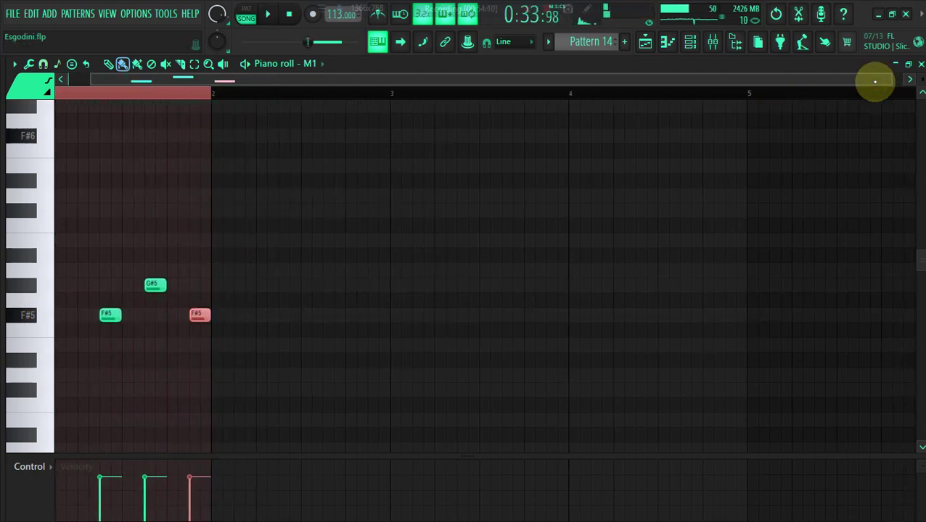
Step: Try the three M1 notes an octave higher, and audition them at further semitone shifts, including A6/B6 and B6/C#7
key("ctrl+a")
key("ctrl+Up")
key("space")
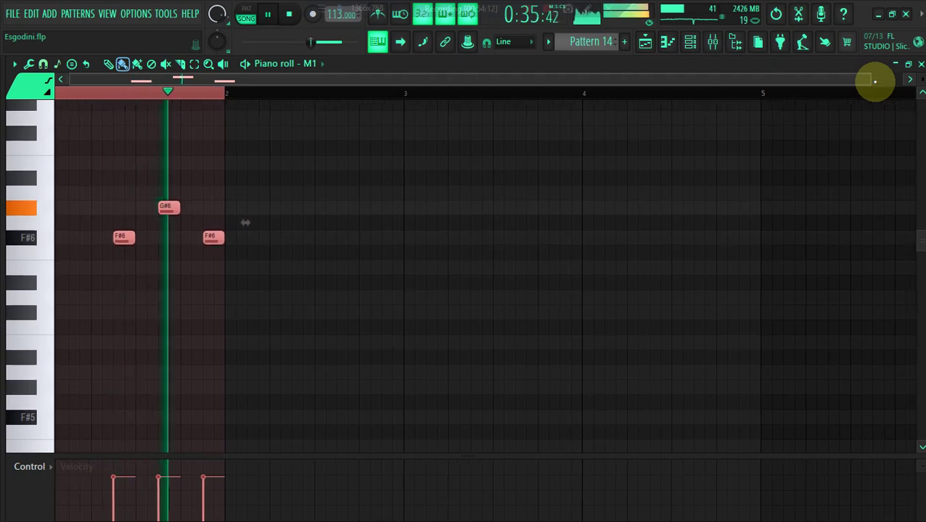
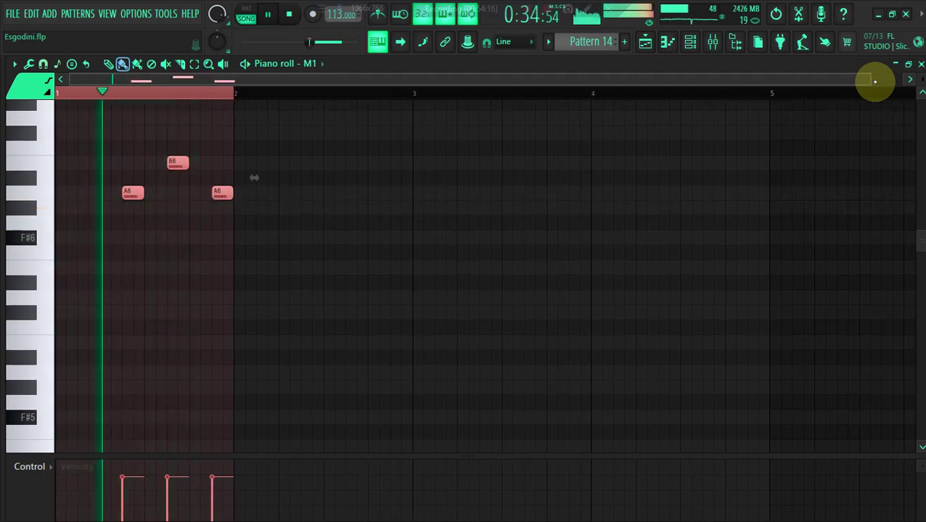
key("Up")
key("Up")
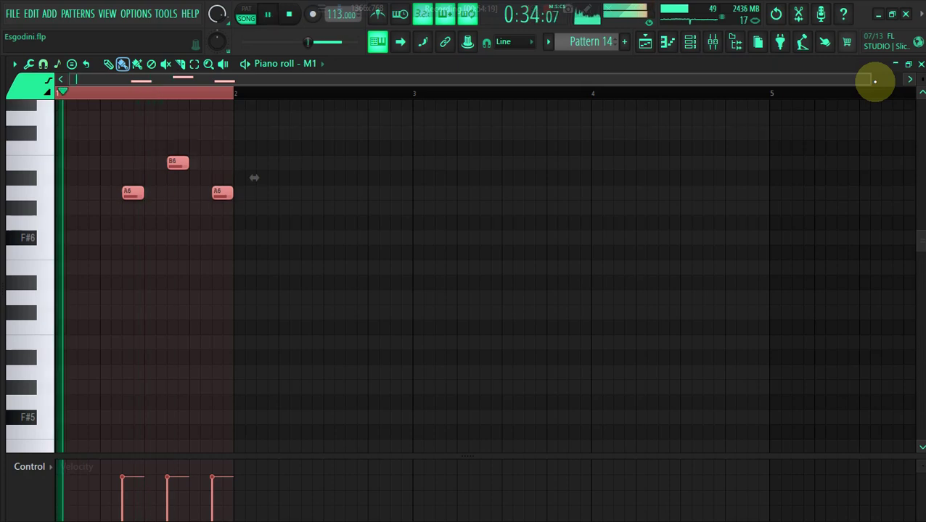
key("Down")
key("Down")
key("Down")
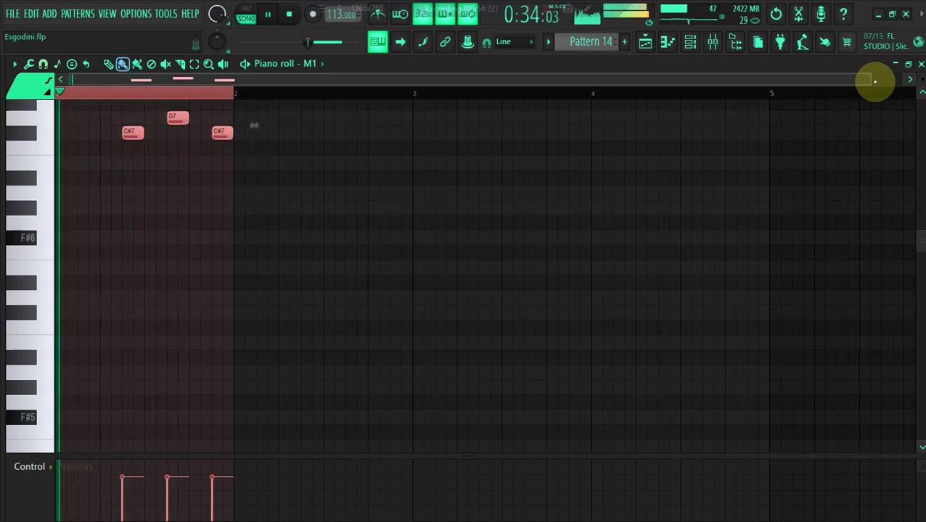
key("Down")
key("Down")
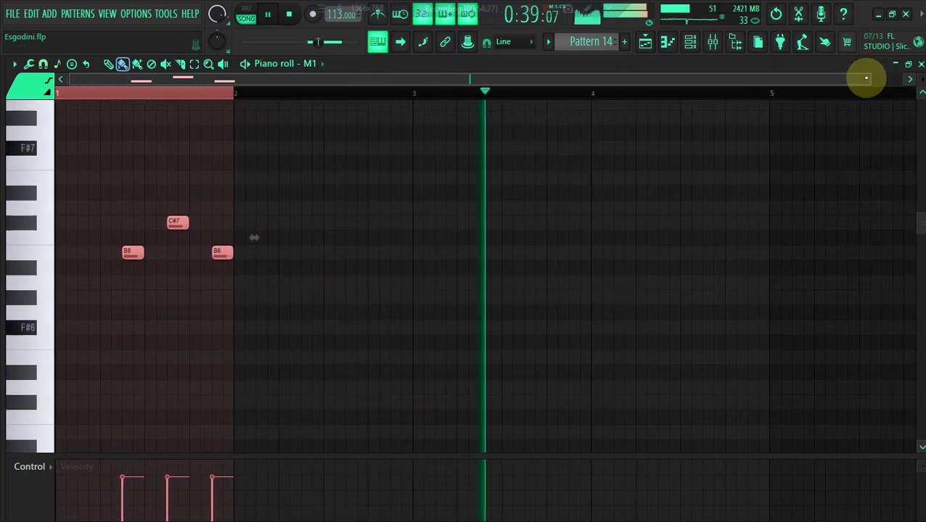
Step: Delete the trial M1 notes from bar 1 of Pattern 14
left_click_drag(870, 81, 385, 145)
right_click(265, 239)
right_click(369, 223)
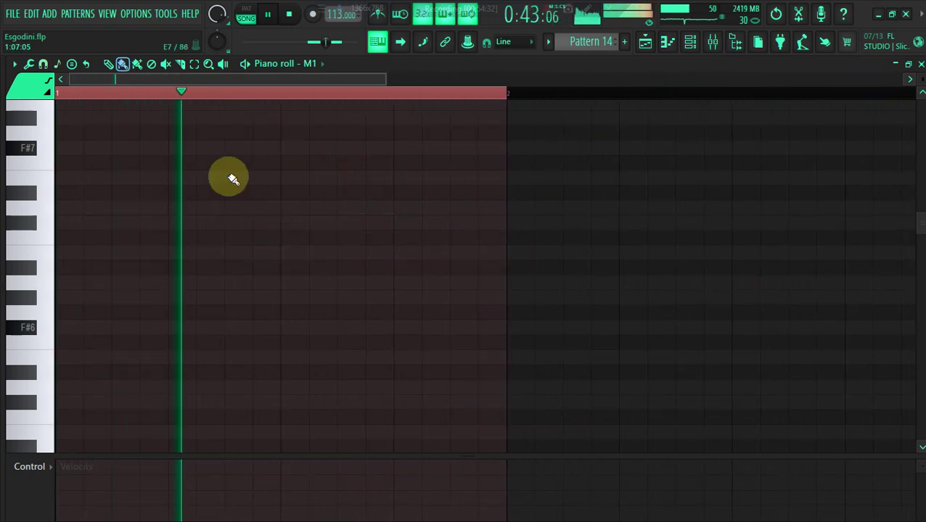
Step: Write two-step M1 notes F#7, A7 and F#7 on steps 7, 11 and 15 of bar 1 and play them back
left_click_drag(181, 154, 232, 150)
scroll(238, 149, "up", 3)
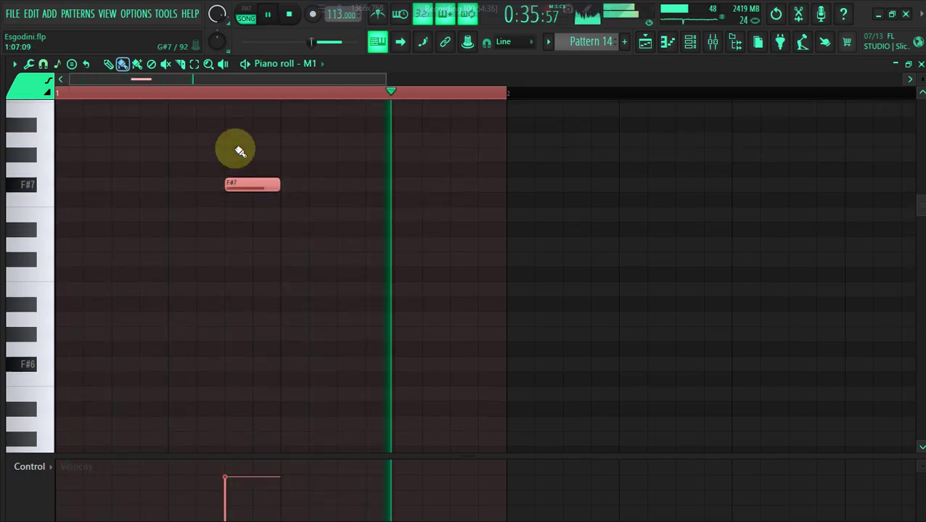
left_click(341, 193)
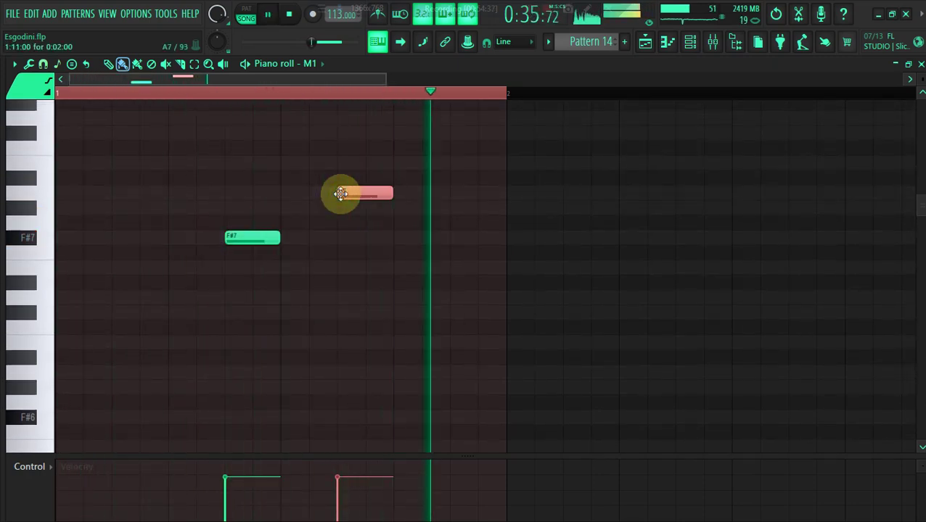
scroll(341, 197, "up", 1)
left_click(428, 180)
key("space")
key("space")
left_click_drag(427, 180, 473, 270)
key("space")
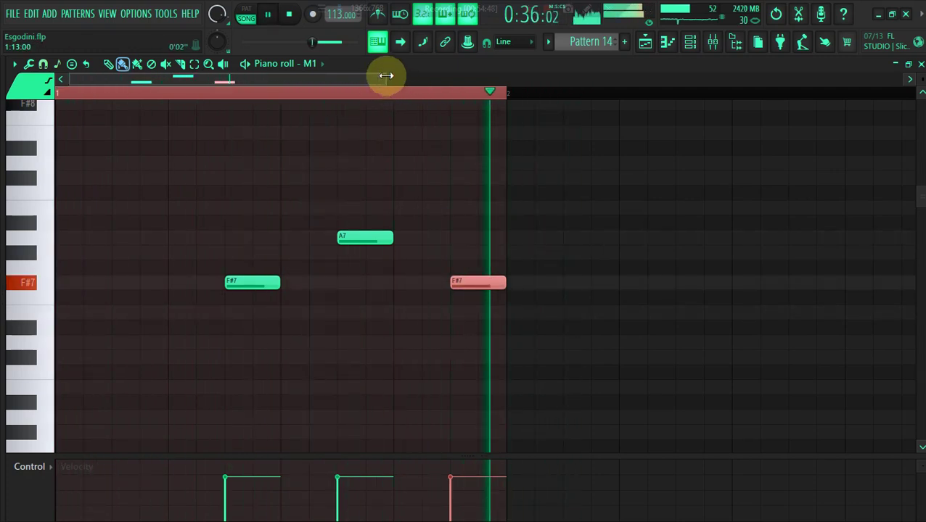
Step: Continue the M1 riff in bar 2 with two-step F#7 and D7 notes on steps 5 and 7
left_click_drag(386, 75, 505, 106)
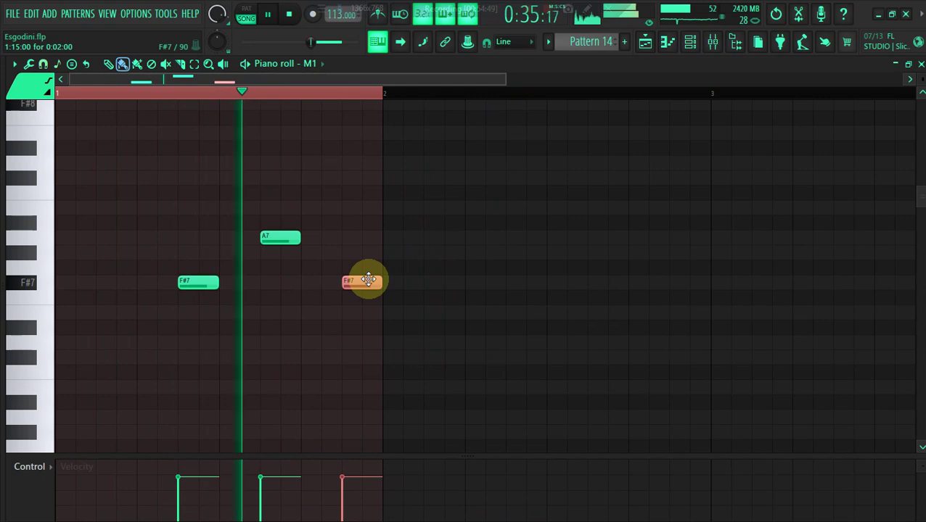
left_click(485, 282)
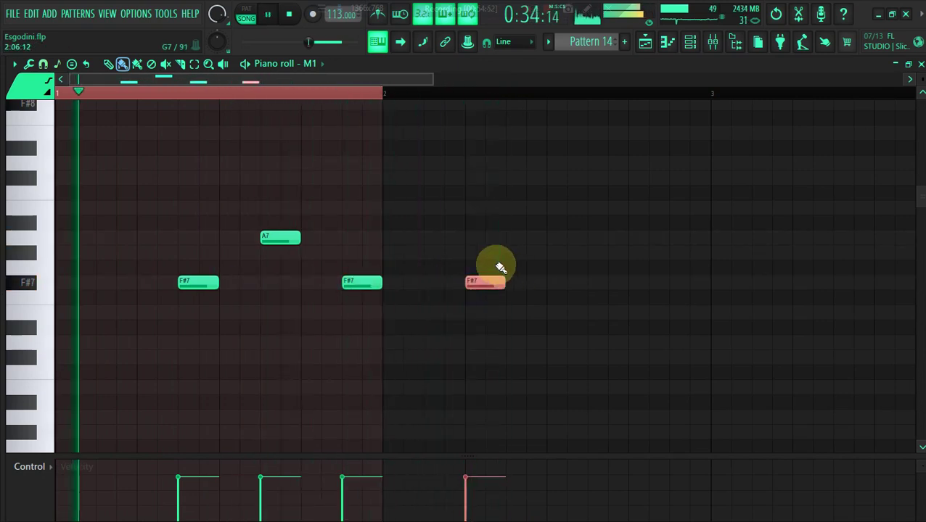
left_click(492, 254)
left_click_drag(504, 282, 479, 282)
right_click(493, 252)
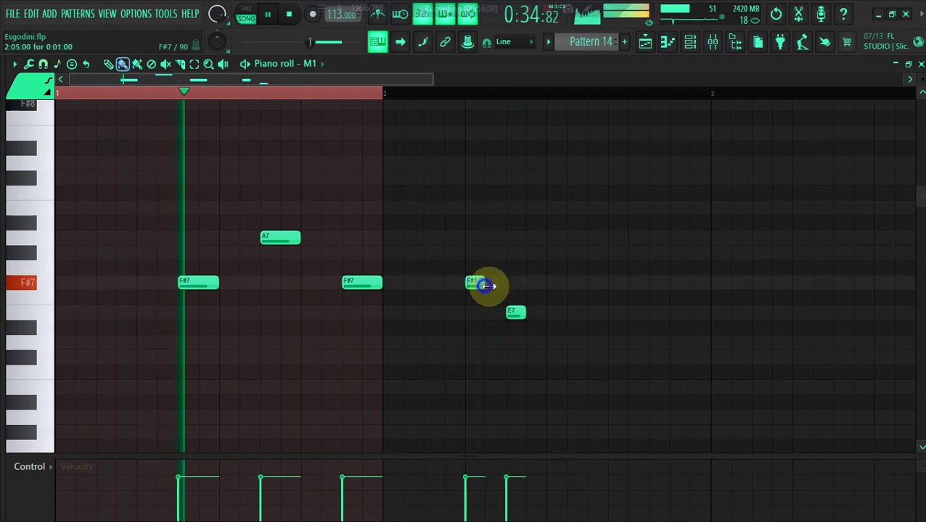
left_click_drag(485, 282, 505, 283)
left_click_drag(514, 313, 514, 338)
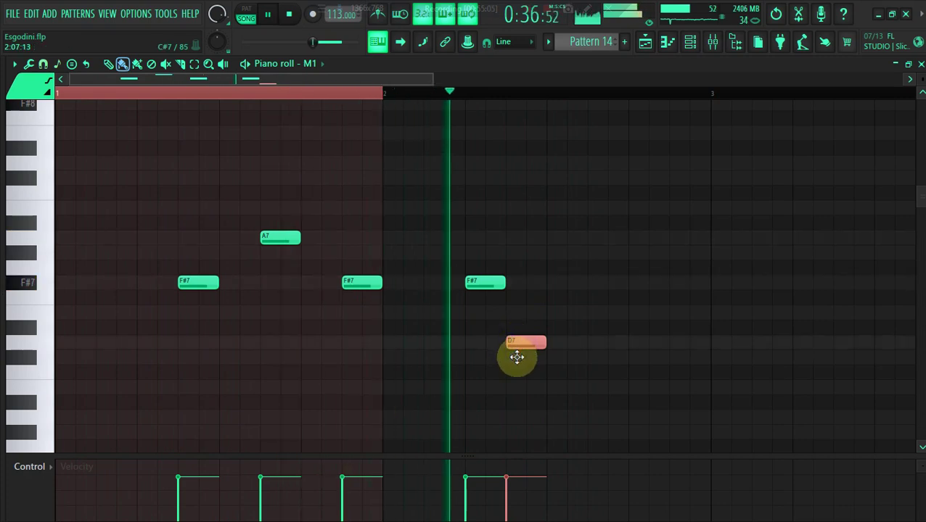
Step: Shorten bar 2's F#7 and D7 to one step each, and add one-step C#7 notes on steps 11 and 15
left_click(555, 356)
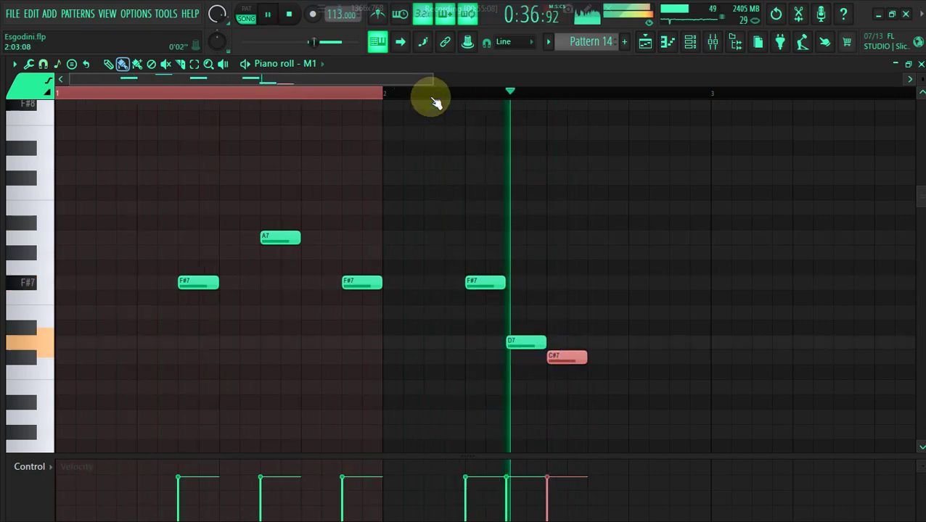
left_click_drag(569, 355, 587, 356)
left_click_drag(539, 339, 516, 342)
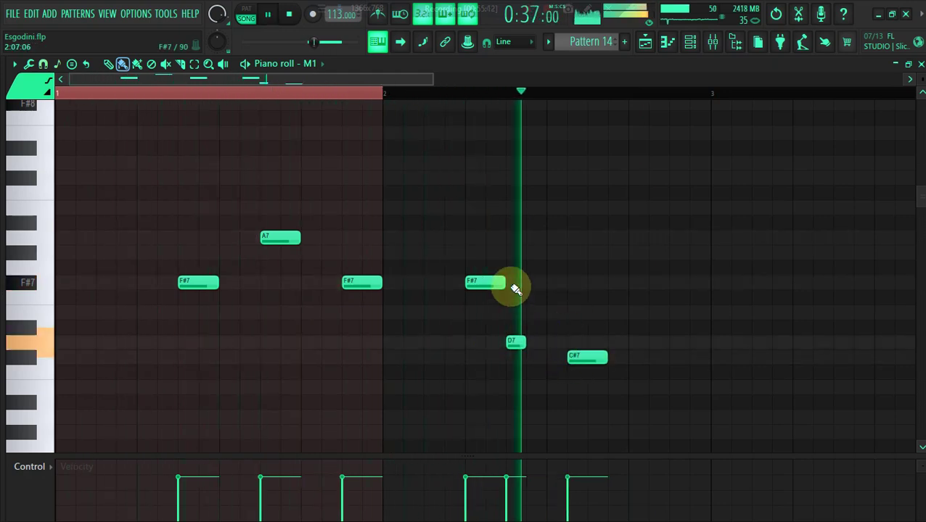
left_click_drag(504, 282, 486, 280)
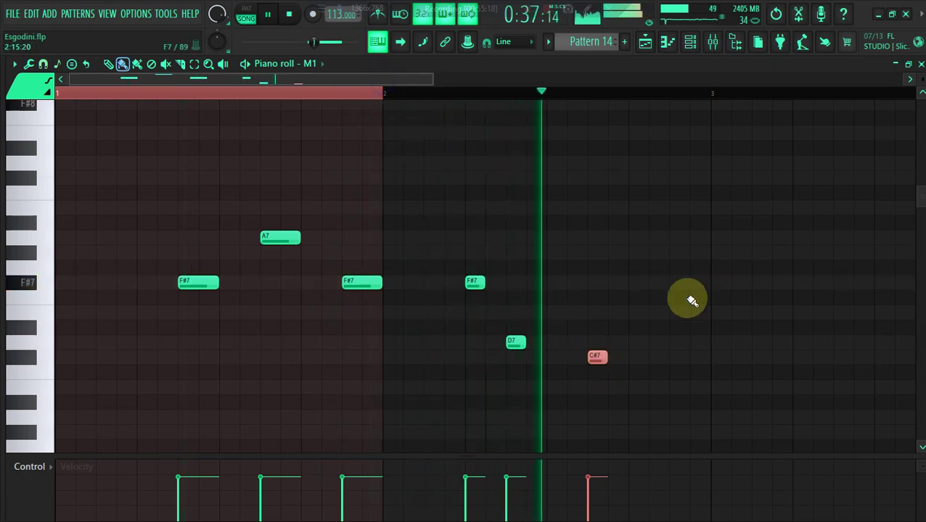
left_click(680, 389)
left_click(412, 94)
right_click(669, 383)
left_click(675, 357)
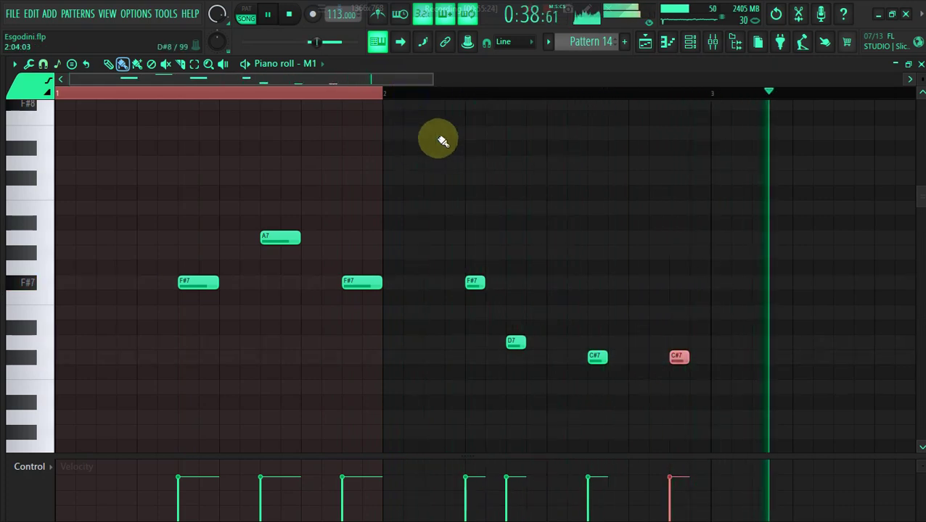
Step: Lower the last note of bar 1 to C#7 and play the two-bar phrase back
key("space")
left_click_drag(430, 81, 580, 114)
left_click_drag(555, 81, 565, 84)
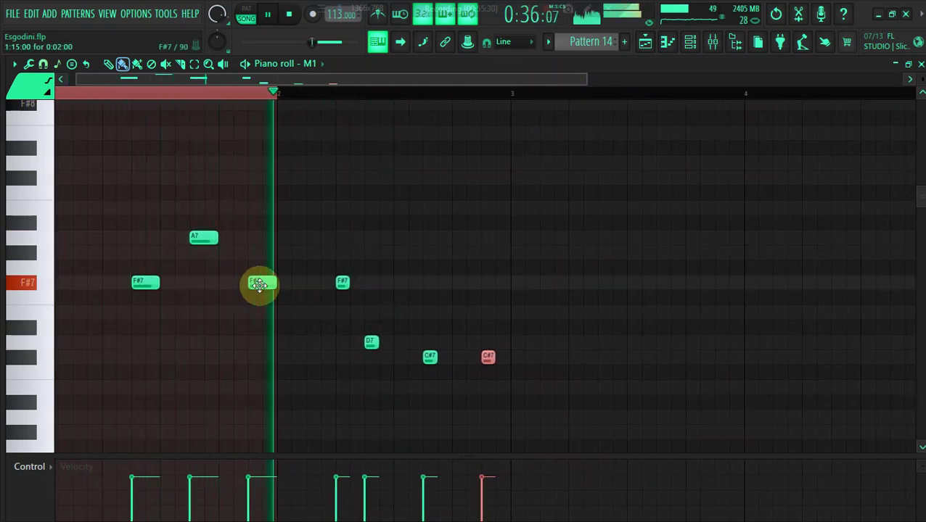
left_click_drag(259, 285, 259, 342)
left_click_drag(539, 85, 546, 85)
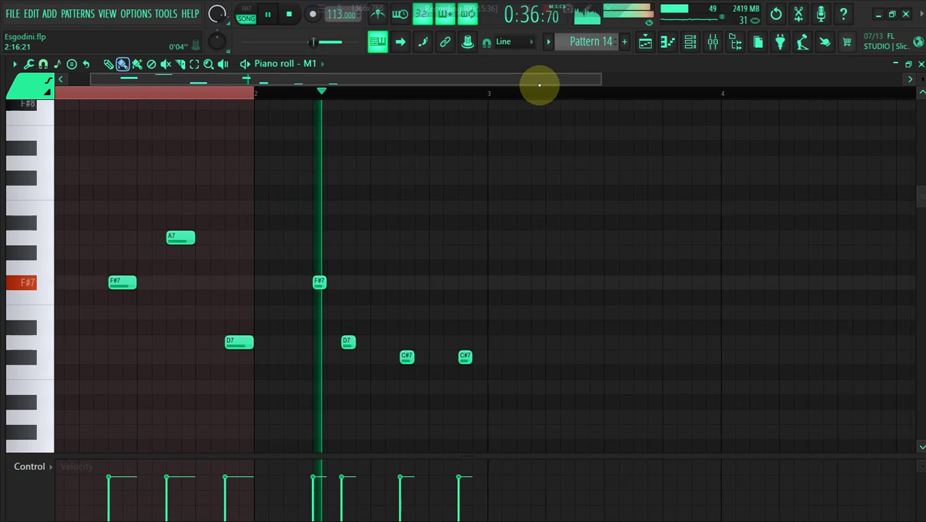
left_click_drag(240, 341, 238, 357)
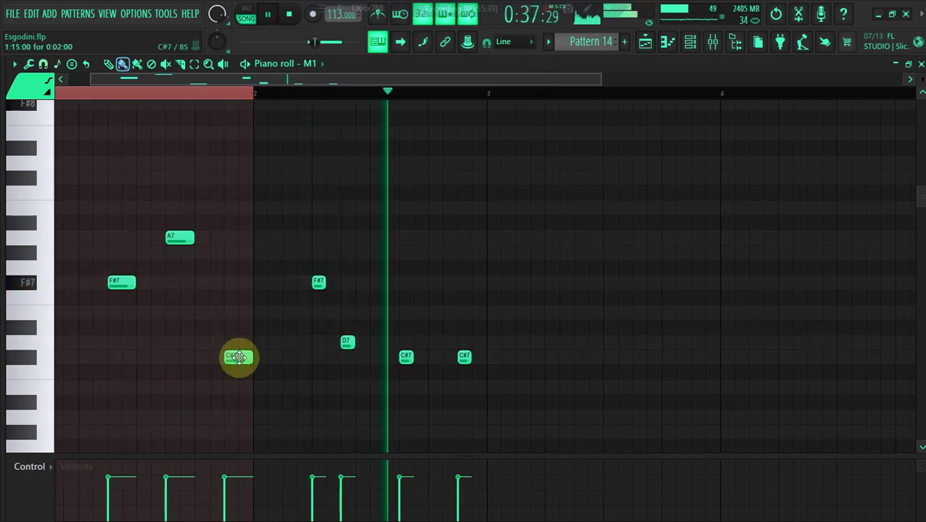
key("space")
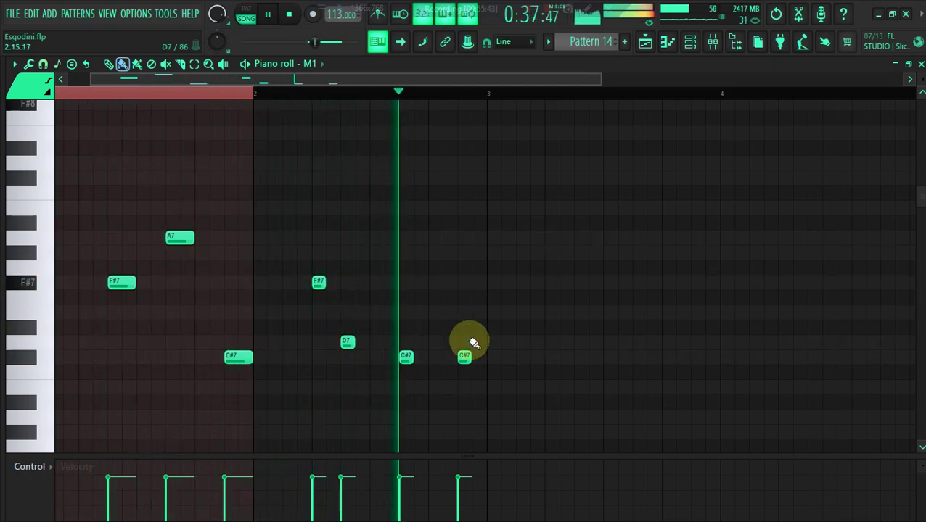
Step: Write two-step notes C#7, D7 and F#7 on steps 7, 11 and 15 of bar 3
left_click(601, 359)
key("space")
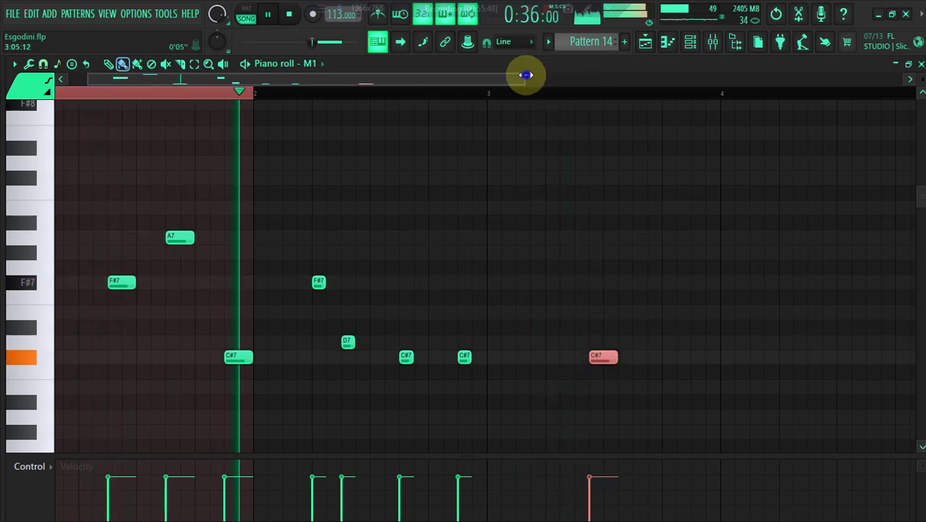
left_click_drag(526, 77, 678, 121)
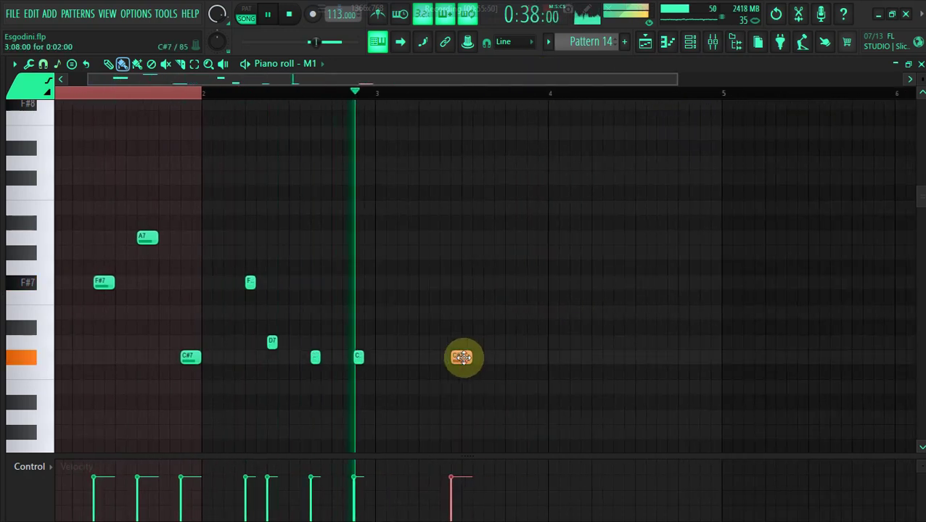
left_click(493, 342)
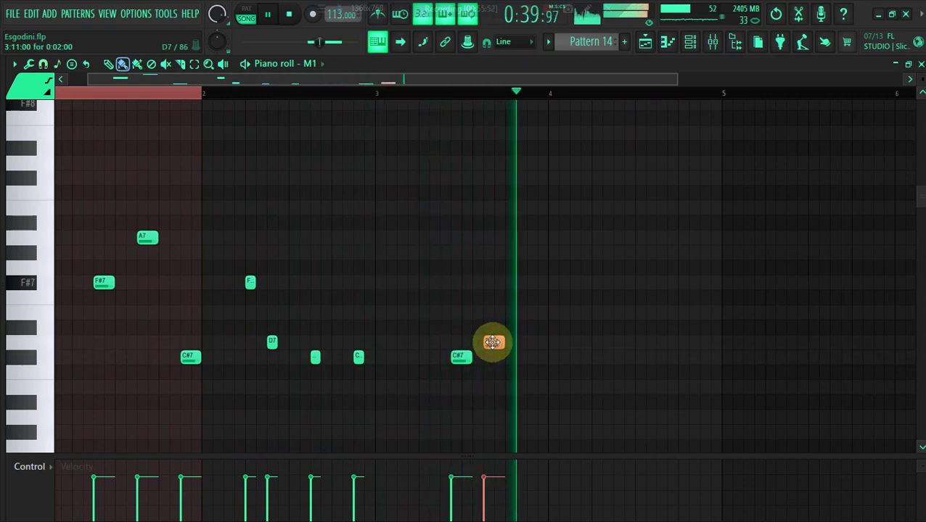
left_click_drag(455, 356, 445, 356)
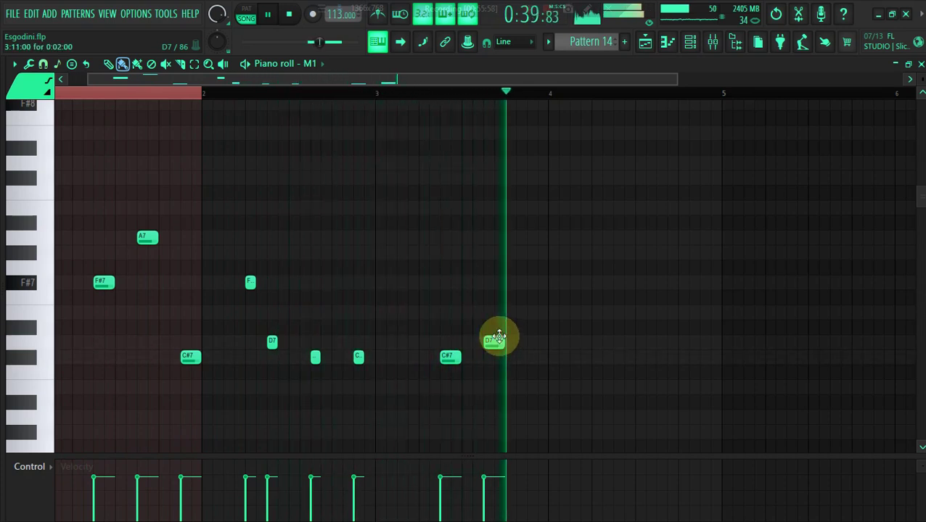
left_click(336, 93)
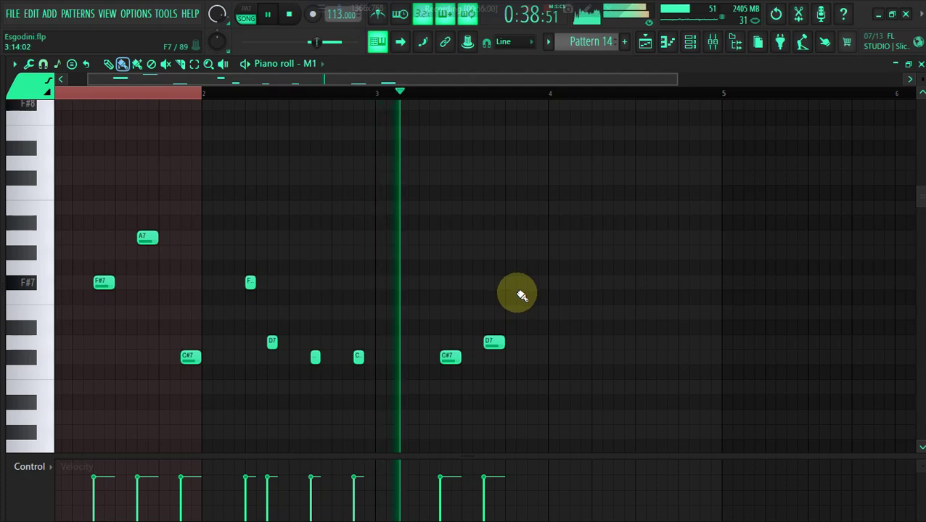
left_click(531, 285)
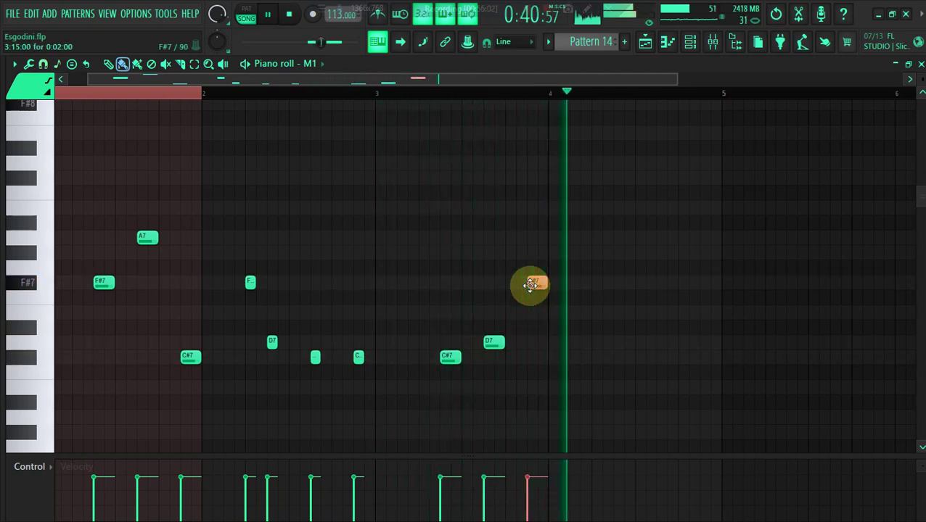
Step: Try the note pairs G#7/A7 and B6/C#7 in the second half of bar 4, and delete them
left_click(630, 252)
left_click(655, 239)
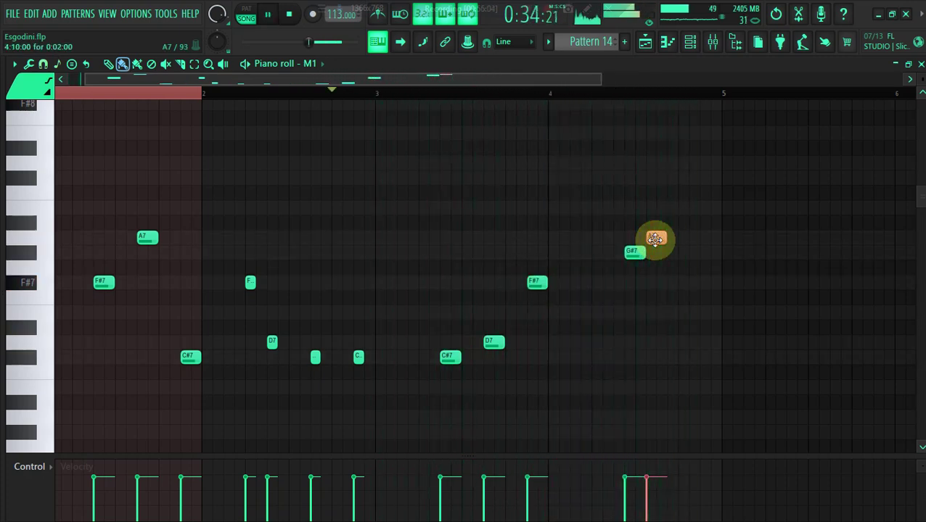
right_click(655, 239)
right_click(633, 252)
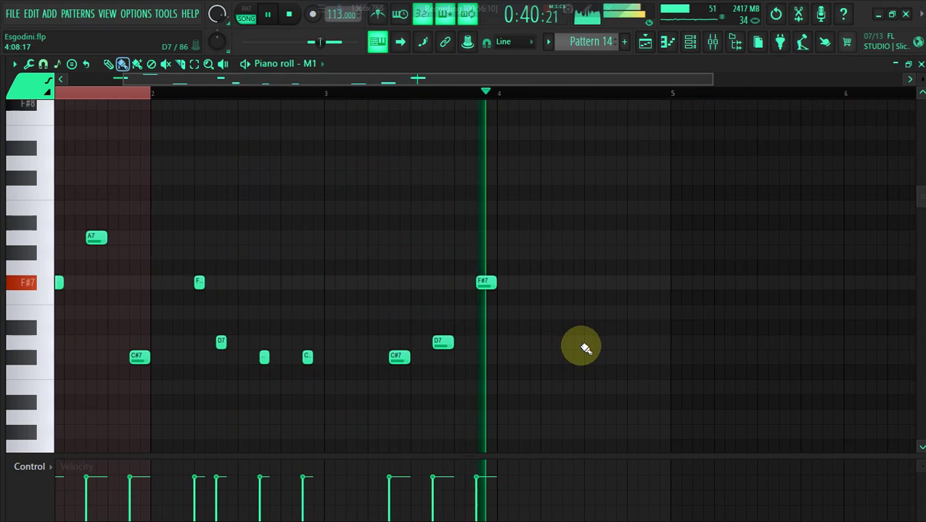
left_click(581, 387)
left_click(608, 357)
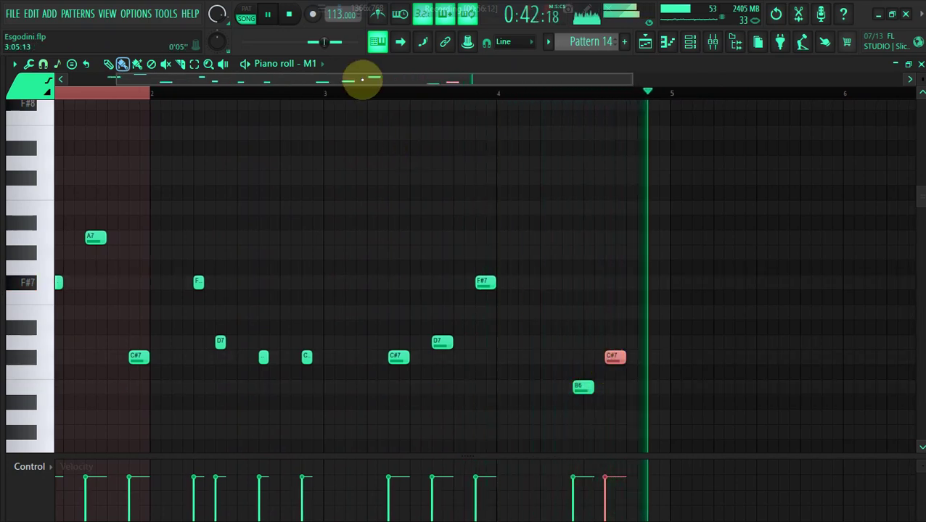
left_click(358, 103)
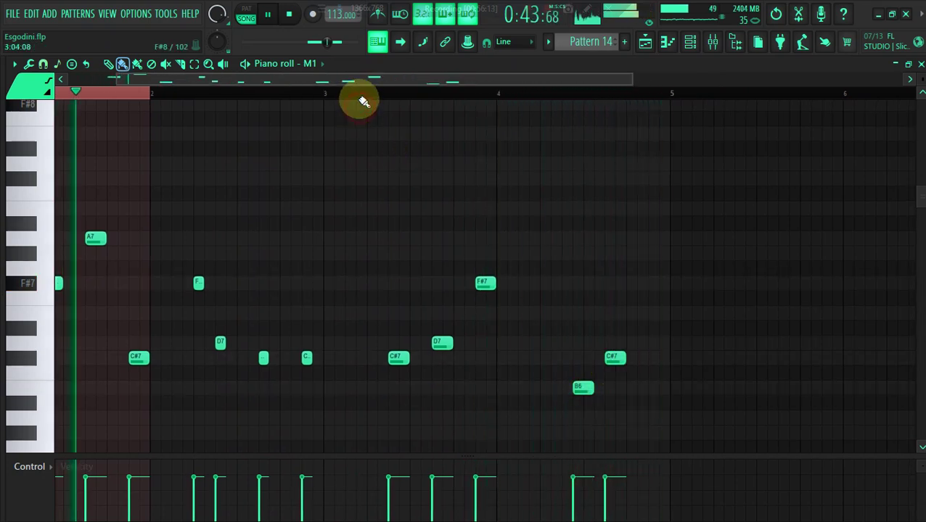
right_click(618, 357)
right_click(582, 388)
Step: Write two-step C#7 and D7 notes on steps 7 and 11 of bar 4
left_click(572, 360)
left_click(603, 342)
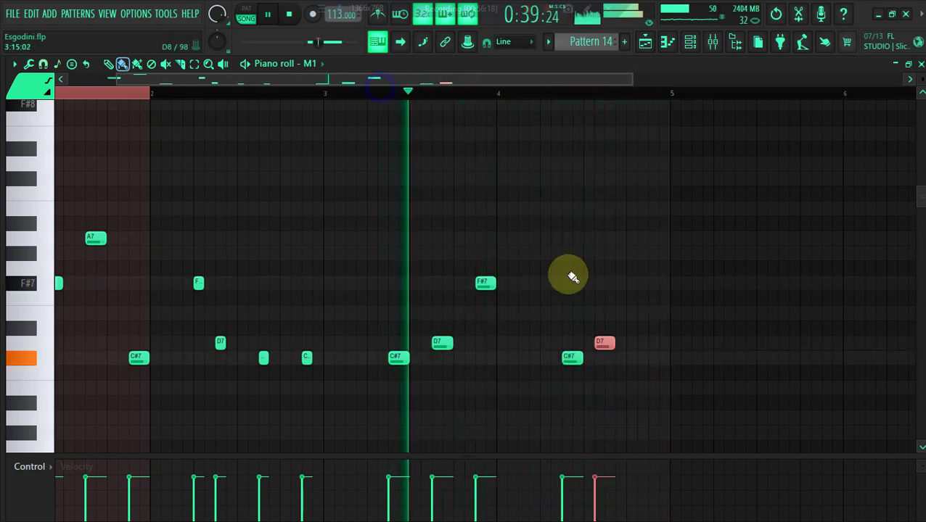
left_click_drag(605, 345, 610, 345)
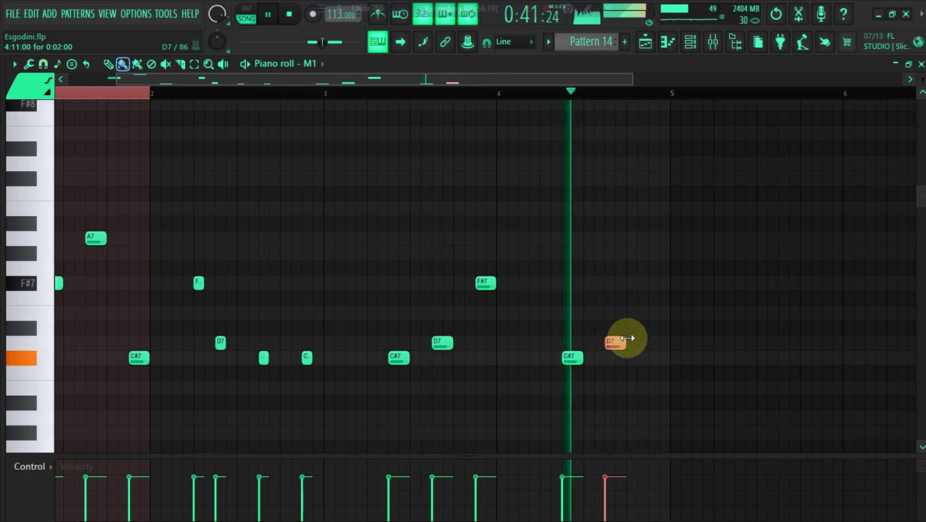
Step: Try an E7 on step 14 and a G#6 on step 13 as the ending of bar 4, deleting each
left_click(647, 317)
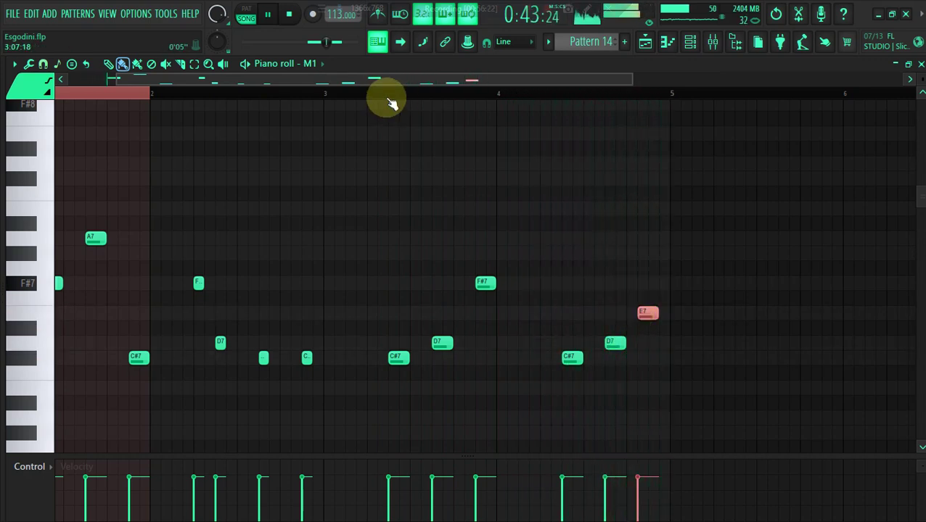
right_click(646, 313)
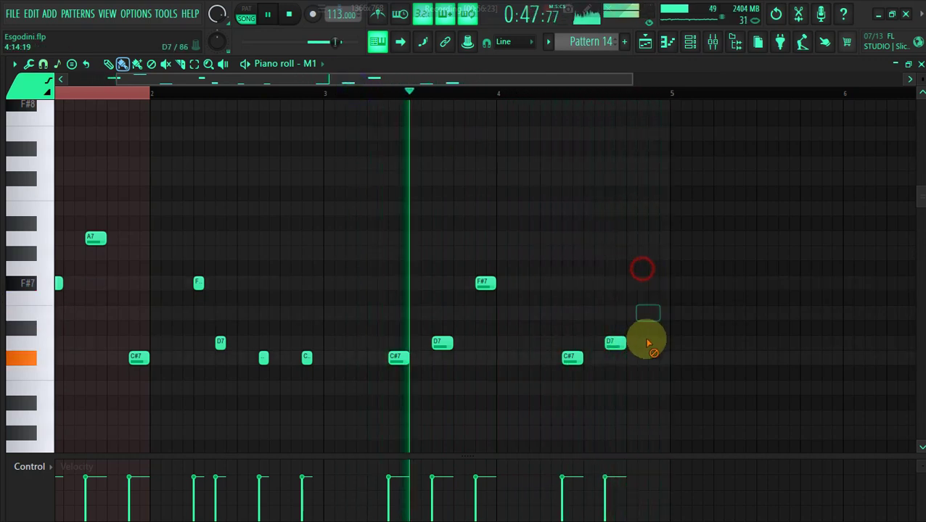
left_click(637, 429)
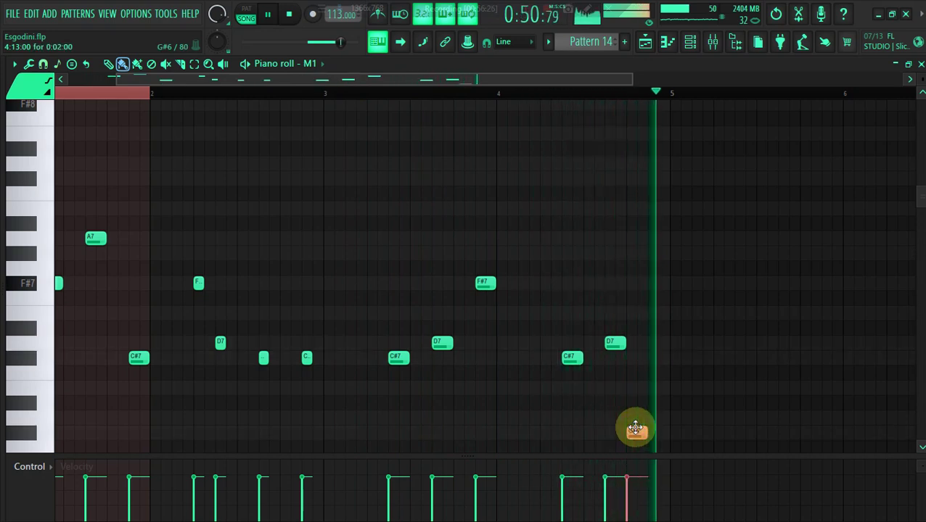
right_click(637, 432)
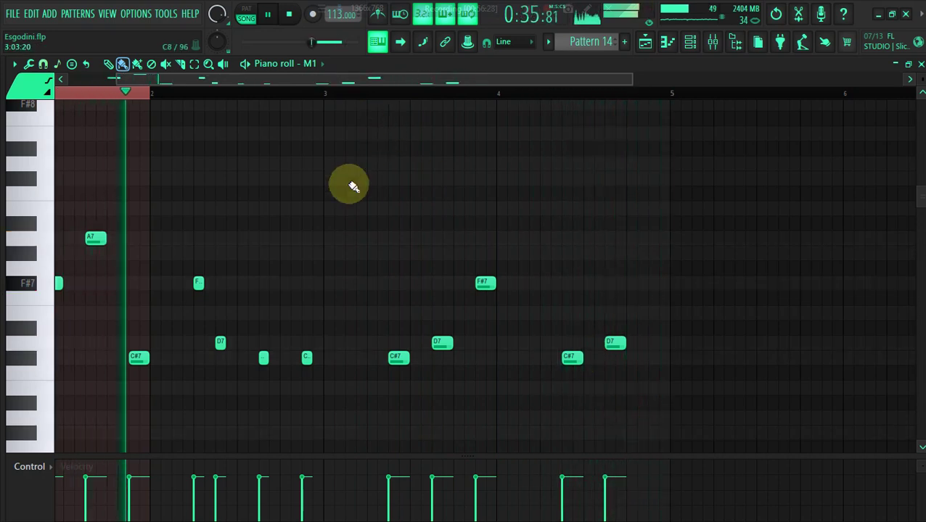
Step: Lengthen bar 2's F#7 to two steps, and finish bar 4 with two-step E7 and F#7 notes on steps 13 and 15
left_click_drag(118, 77, 15, 73)
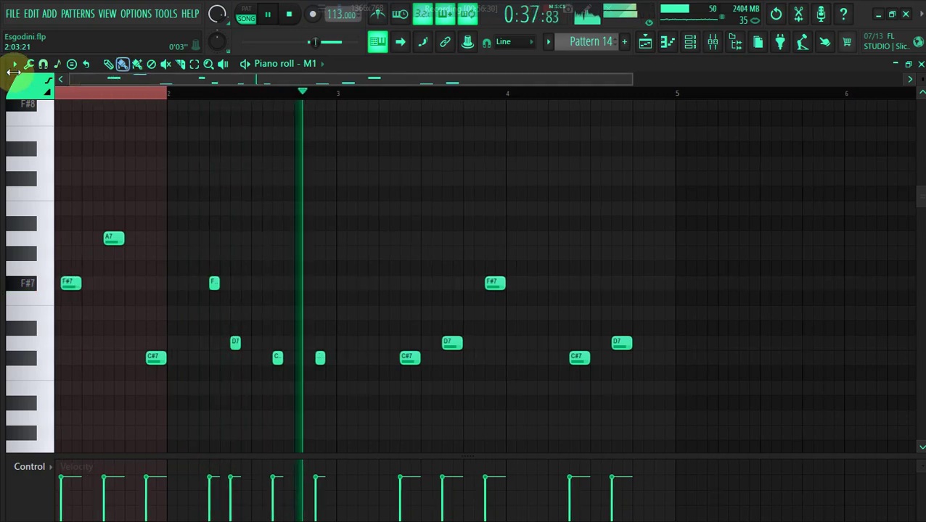
left_click(65, 95)
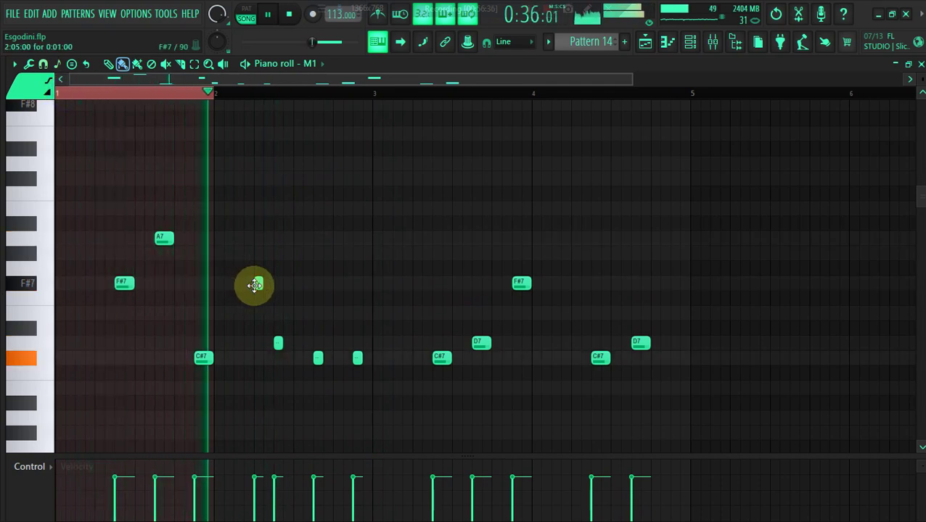
left_click(253, 284)
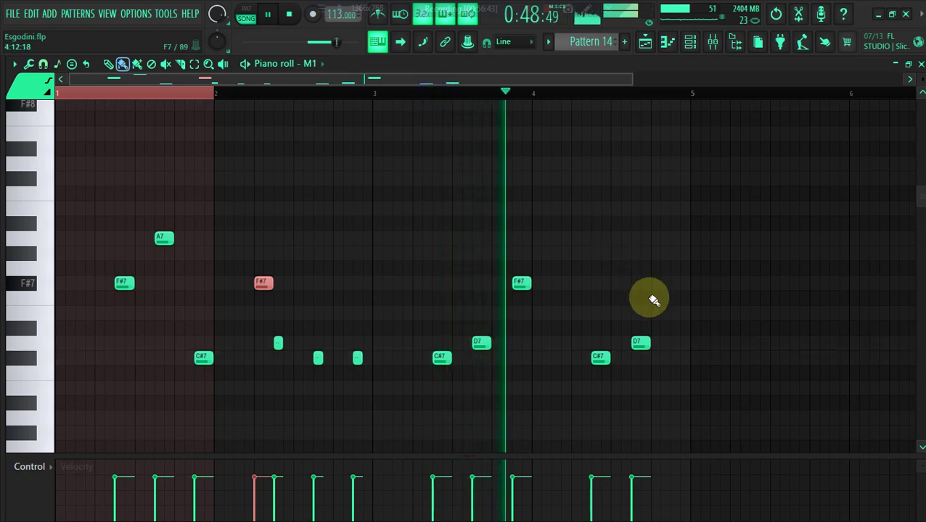
left_click(658, 312)
left_click(667, 282)
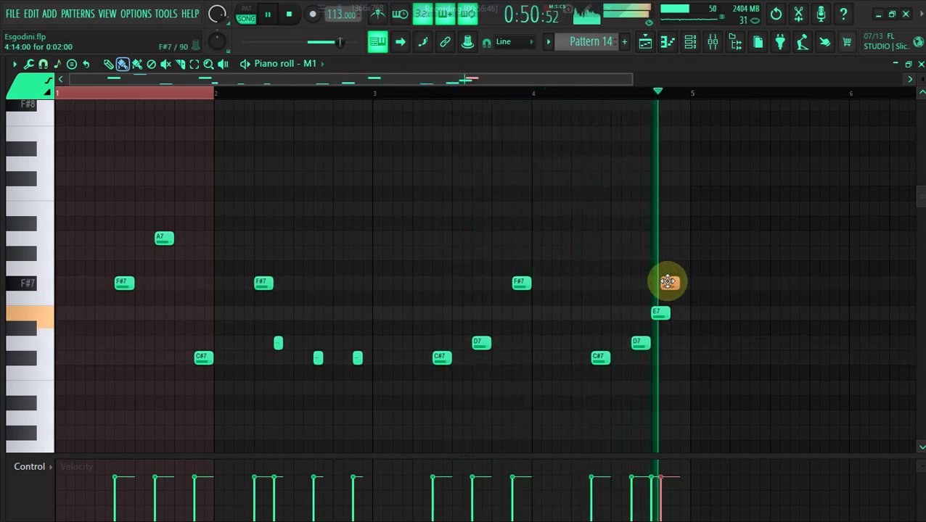
left_click(672, 282)
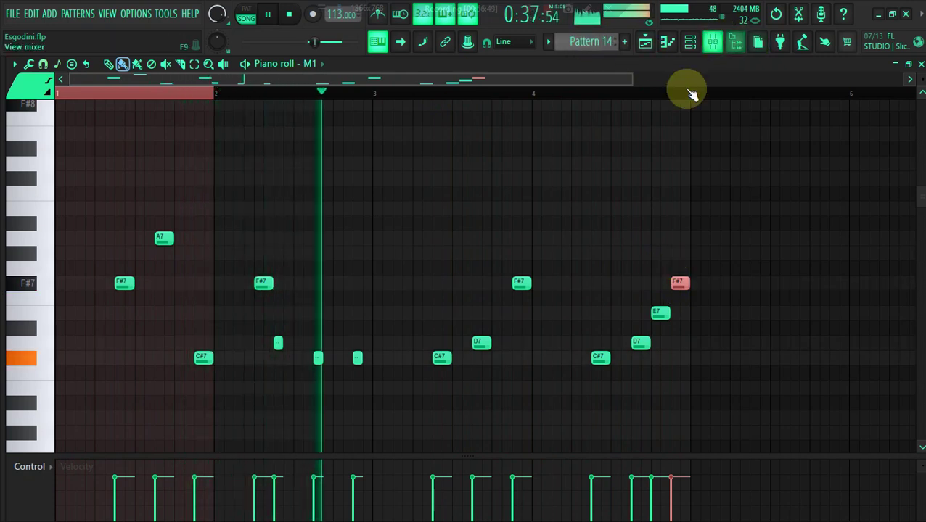
Step: Transpose the whole four-bar M1 riff down one octave and play it back
key("ctrl+d")
key("ctrl+Down")
scroll(667, 153, "down", 2)
scroll(667, 152, "down", 1)
key("space")
key("space")
key("space")
key("space")
key("space")
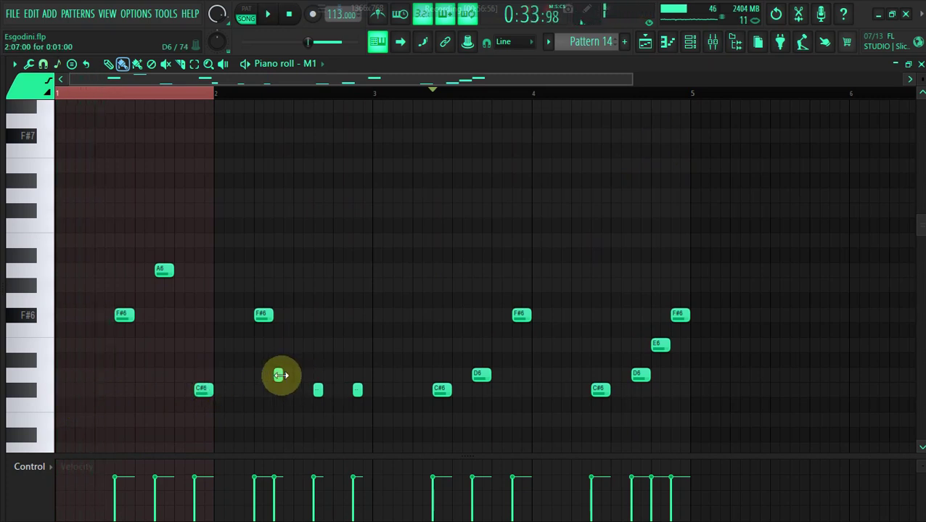
Step: Try a D6 note ahead of the riff's first note in bar 1, and play the riff back
left_click(87, 378)
left_click_drag(88, 377, 99, 376)
key("space")
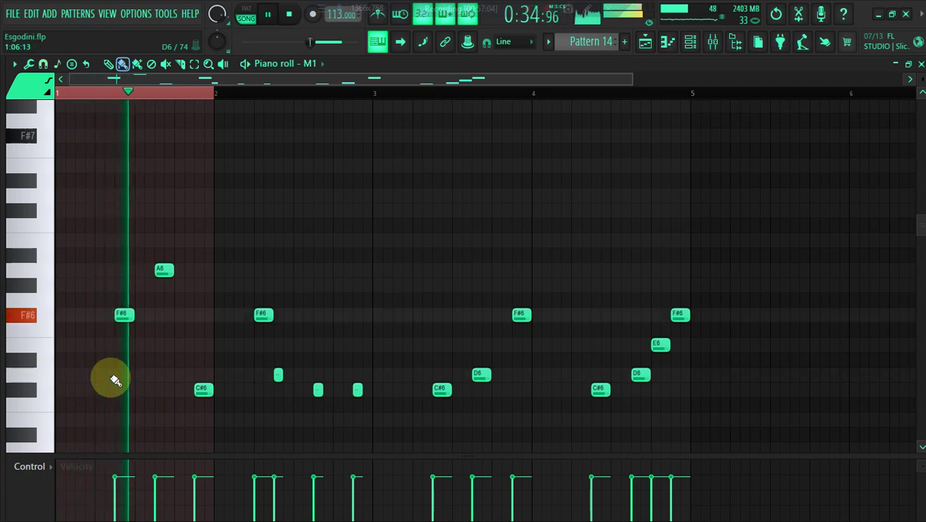
Step: Try a short note on F#6 and on E6 ahead of the riff's first note in bar 1, and delete it
left_click(101, 315)
left_click_drag(97, 314, 100, 345)
right_click(100, 345)
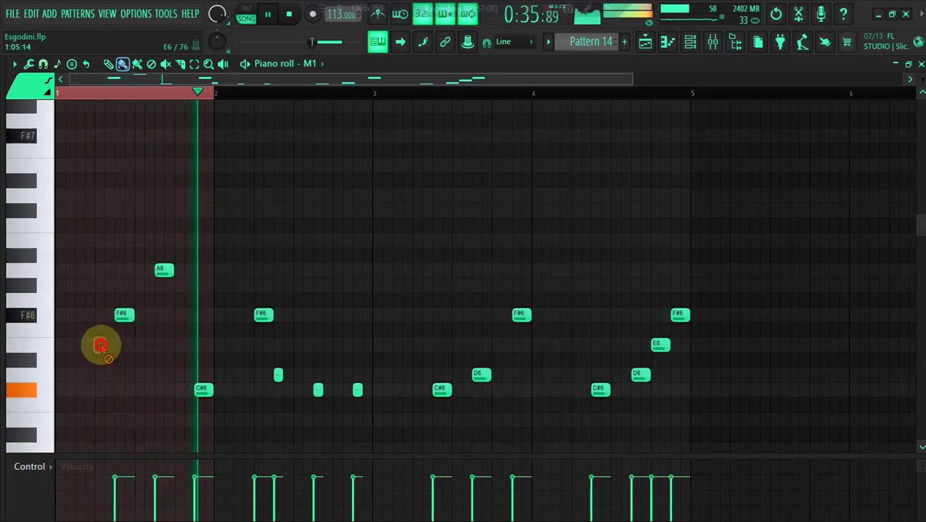
Step: Try bar 1's F#6 and A6 notes one octave lower, and return them to their original octave
left_click(194, 64)
left_click_drag(108, 205, 178, 320)
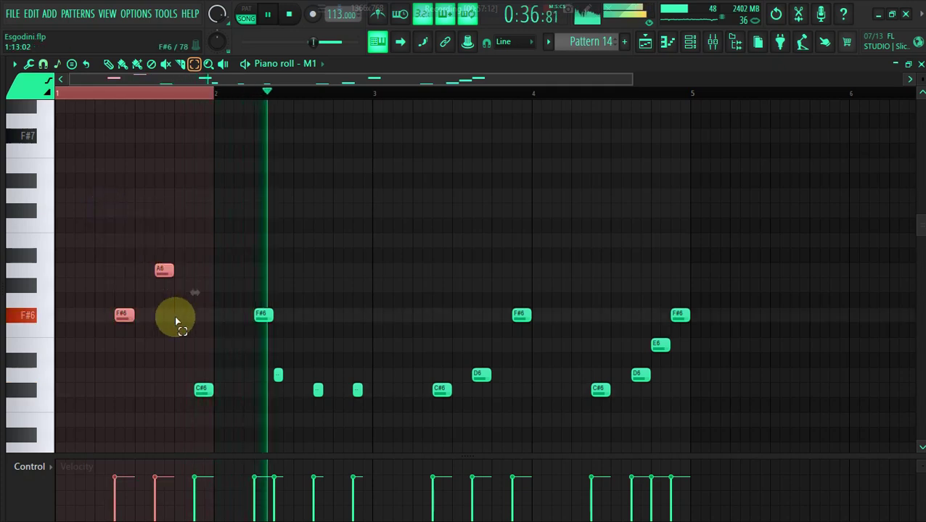
key("ctrl+Down")
scroll(175, 321, "down", 1)
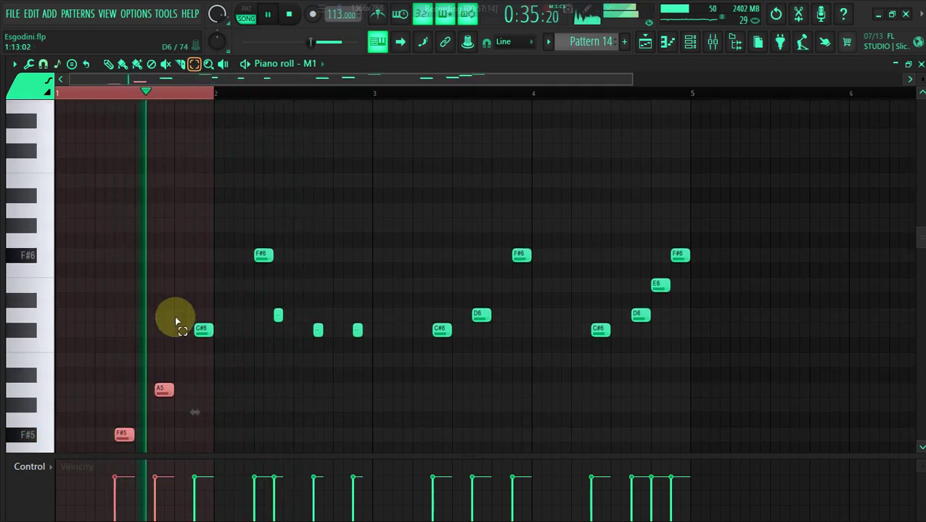
scroll(175, 322, "down", 1)
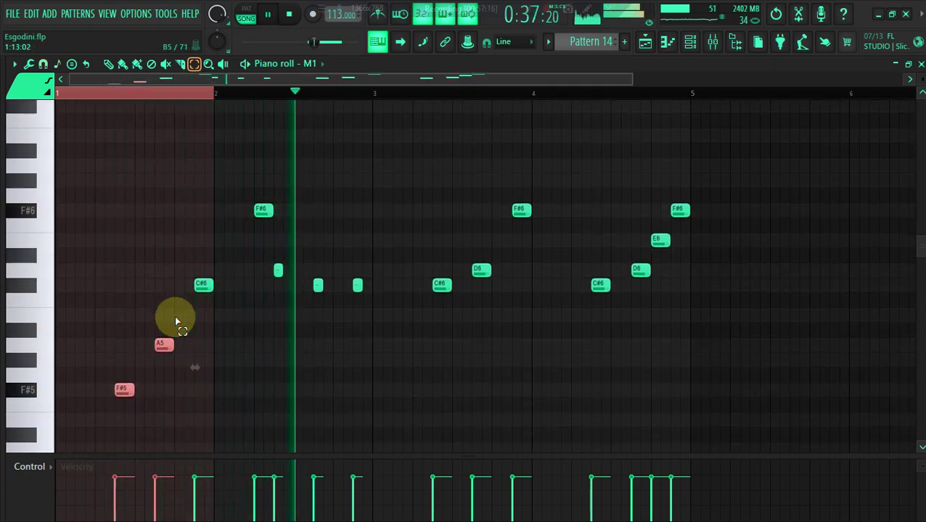
key("ctrl+Up")
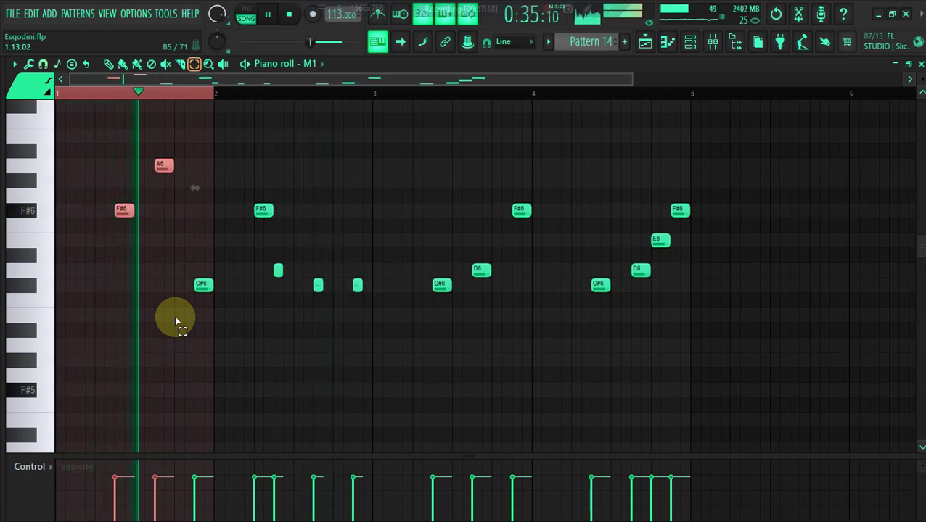
Step: Try shifting bar 1's F#6 and A6 notes earlier and transposing them down as far as C#6 and E6, undoing every change
key("shift+Left")
key("ctrl+z")
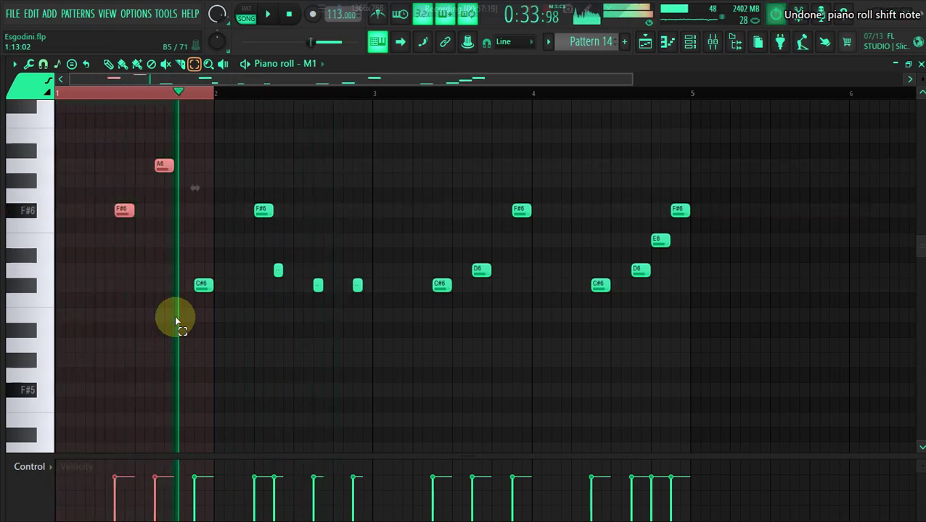
key("ctrl+z")
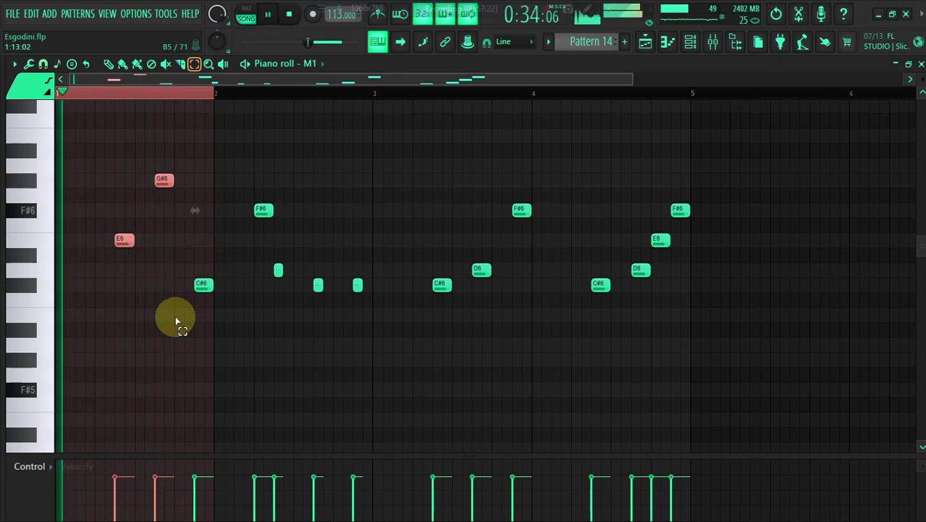
key("shift+Down")
key("shift+Down")
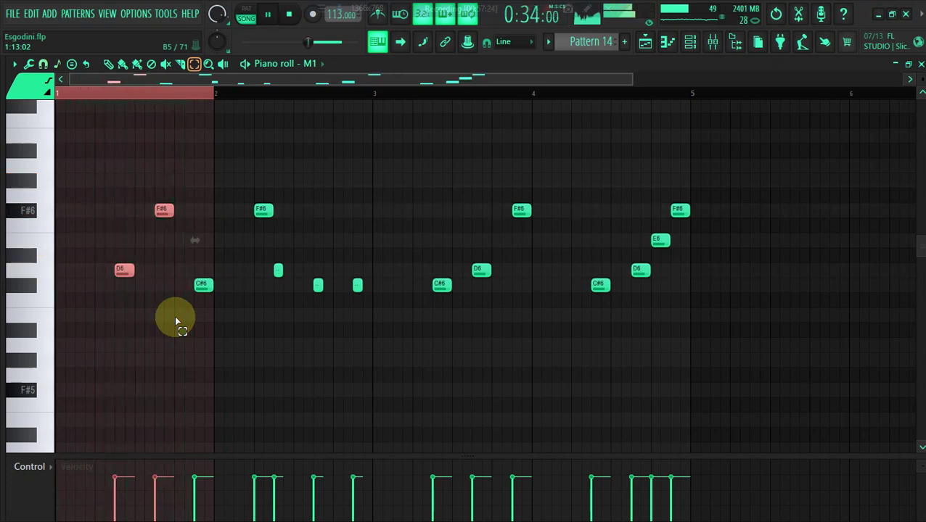
key("shift+Down")
key("shift+Down")
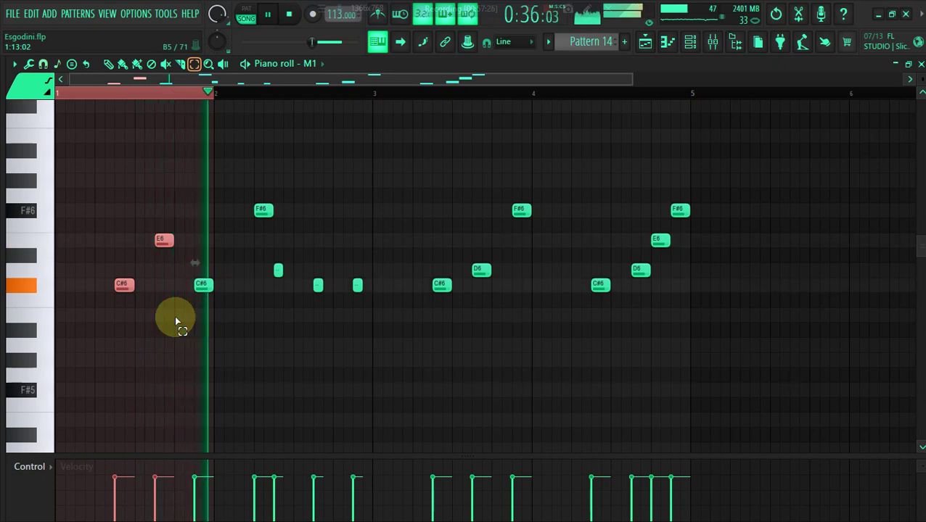
key("ctrl+z")
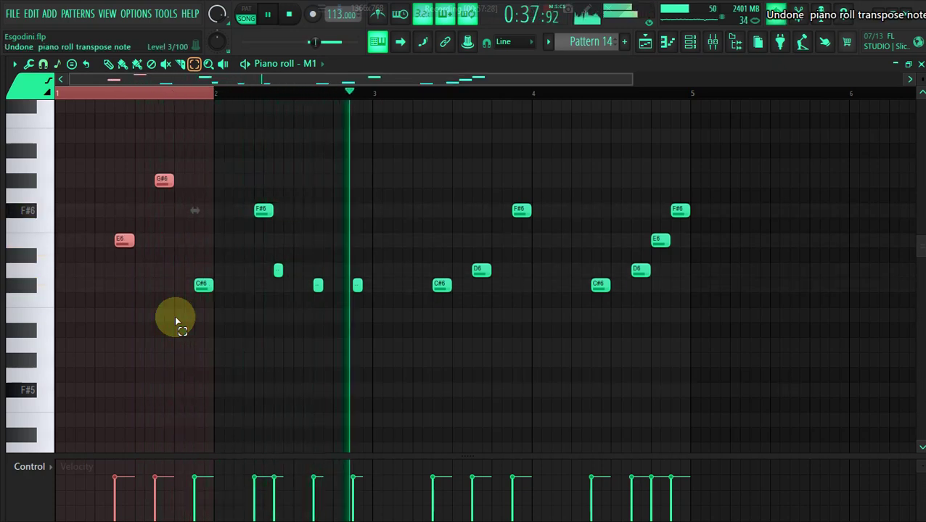
key("ctrl+z")
key("ctrl+z")
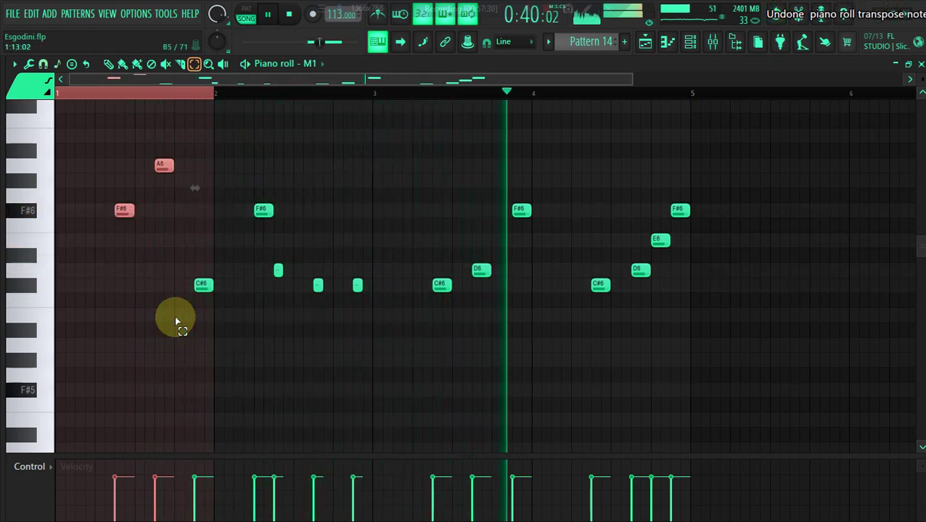
Step: Copy the M1 riff's notes to the Kontakt channel in Pattern 14, and mute M1
left_click(644, 42)
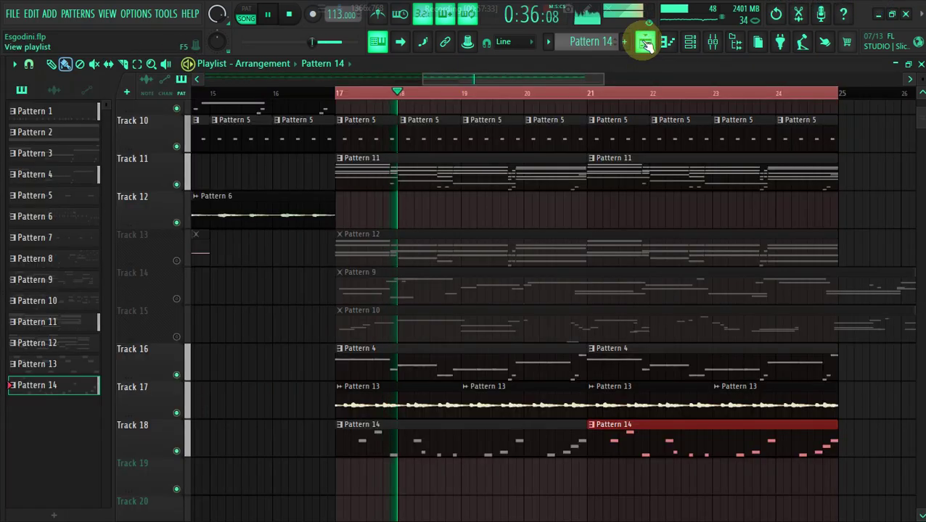
left_click(693, 44)
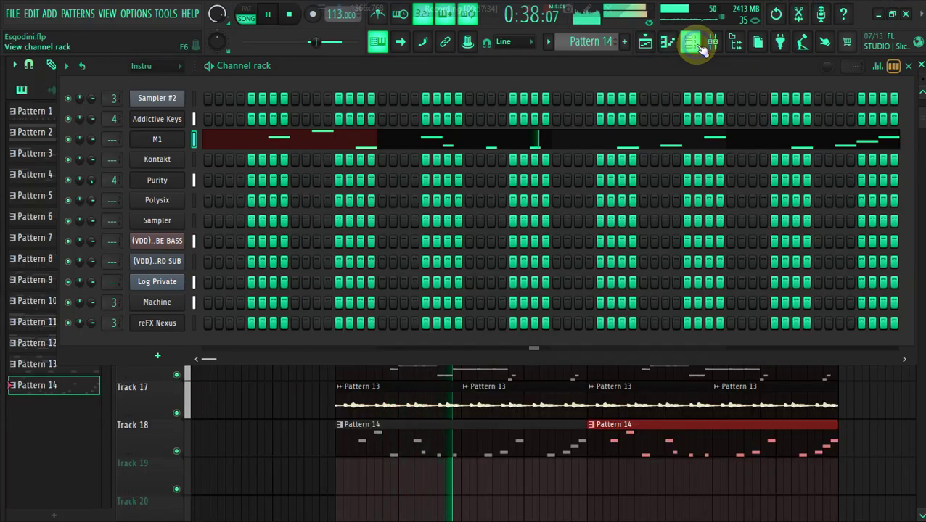
right_click(162, 139)
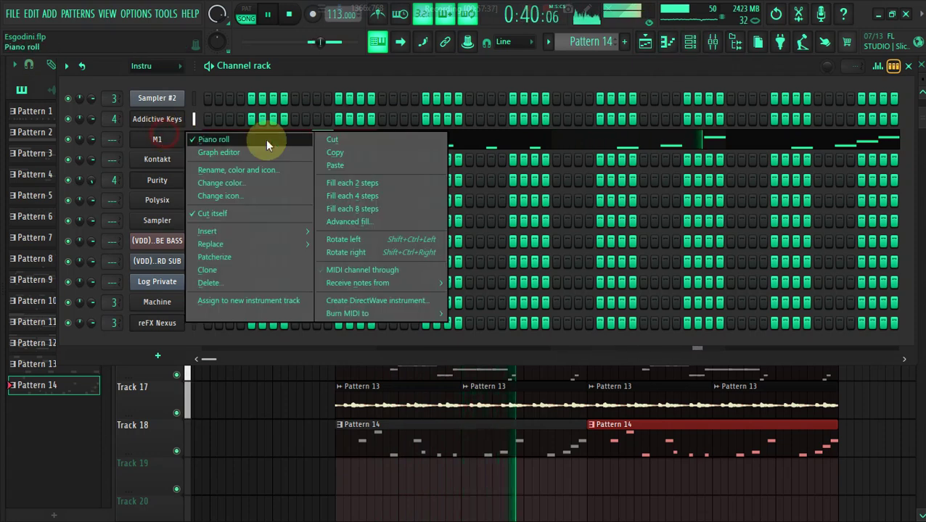
left_click(338, 156)
right_click(164, 161)
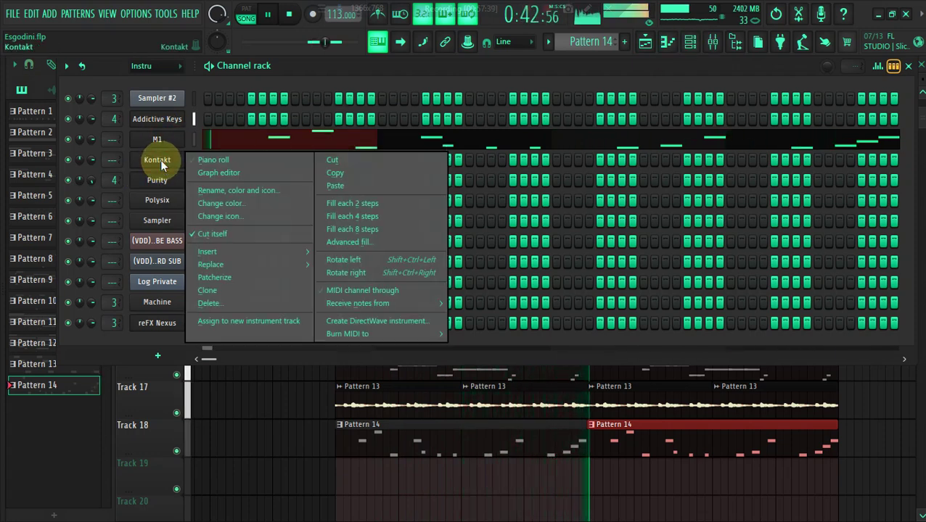
left_click(367, 190)
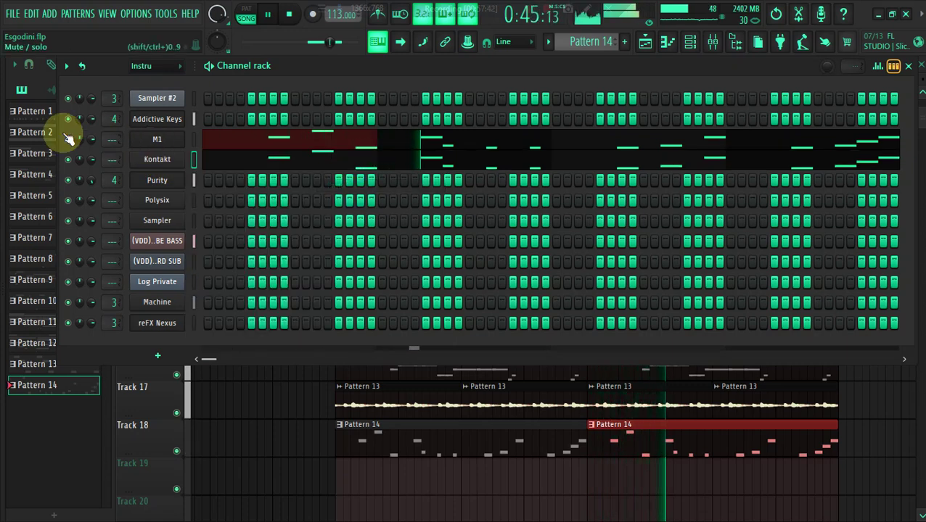
Step: Transpose the Kontakt riff down one octave and raise its note velocities slightly with level scaling
left_click(229, 161)
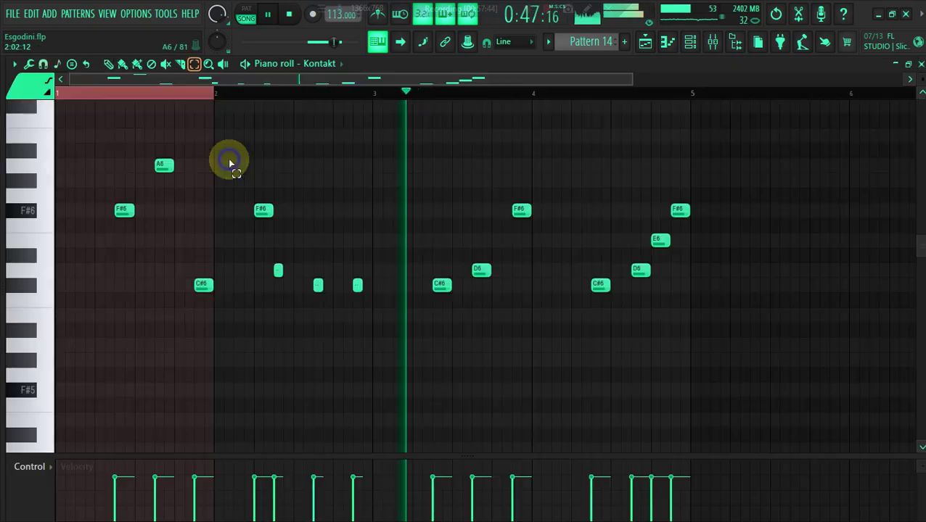
scroll(228, 164, "down", 3)
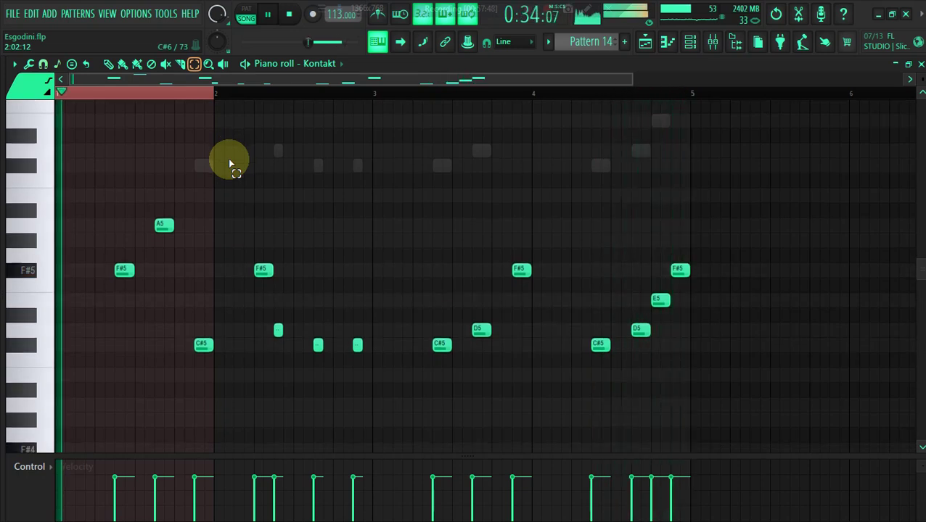
key("alt+x")
mouse_move(465, 241)
left_mouse_down()
mouse_move(469, 224)
mouse_move(467, 244)
left_mouse_up()
left_click(504, 353)
left_click(499, 342)
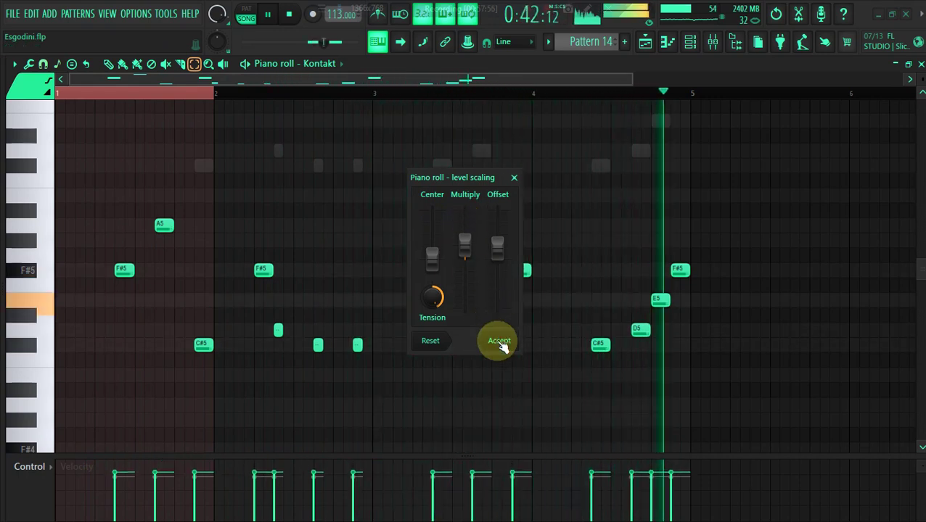
Step: Try the Kontakt riff one octave higher, and bring it back down an octave
scroll(500, 348, "down", 4)
scroll(501, 348, "up", 7)
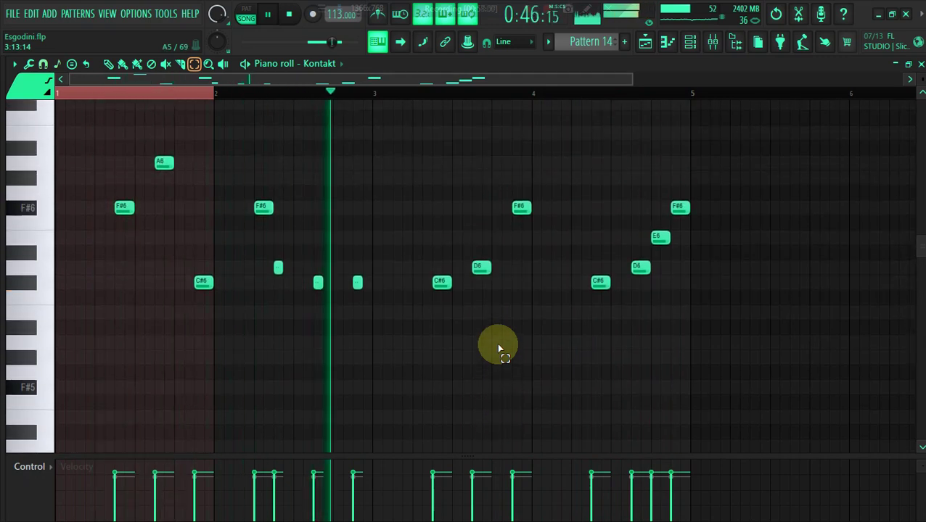
key("ctrl+Down")
Step: Check the instrument loaded in the Kontakt channel, and reopen the Kontakt riff in the piano roll
left_click(689, 42)
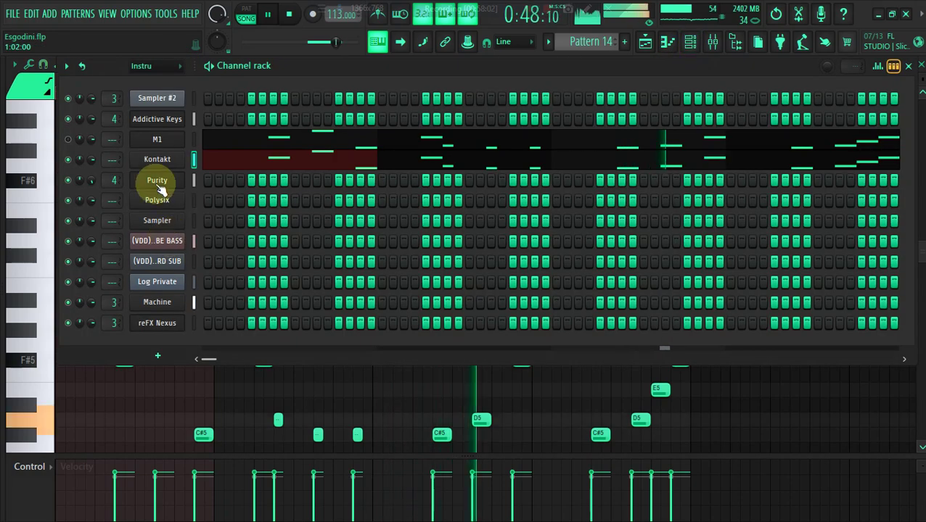
left_click(153, 163)
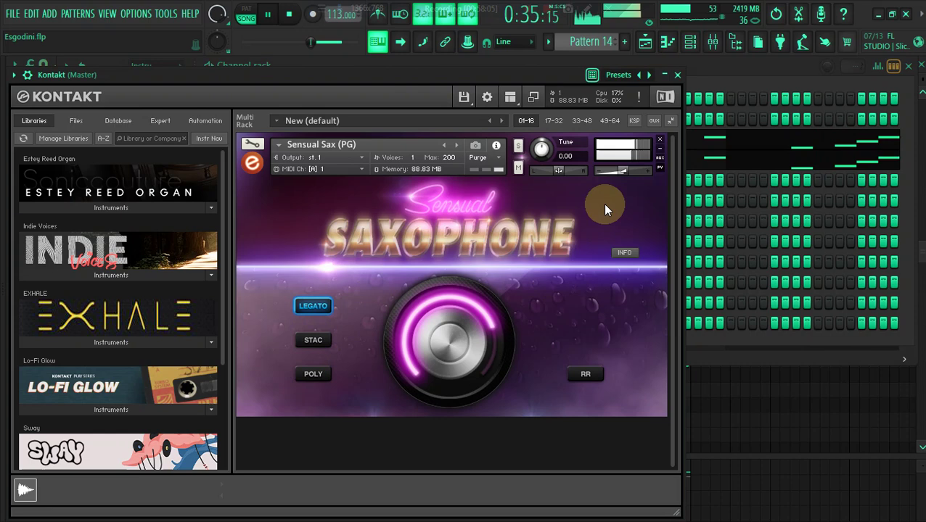
left_click(711, 74)
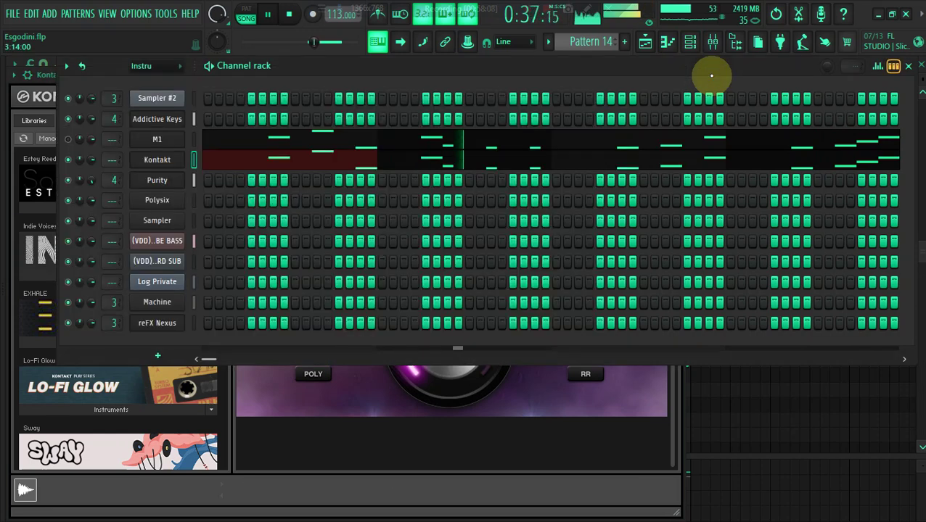
left_click(361, 161)
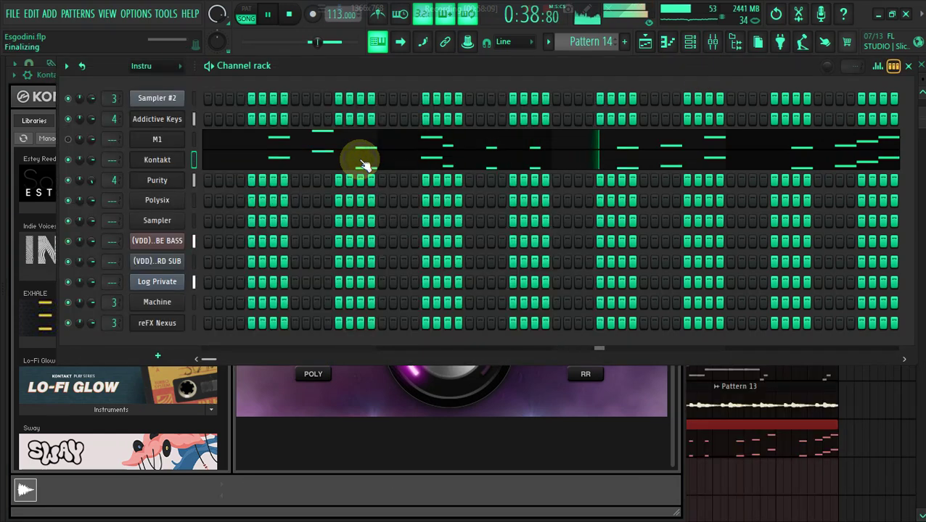
left_click(364, 164)
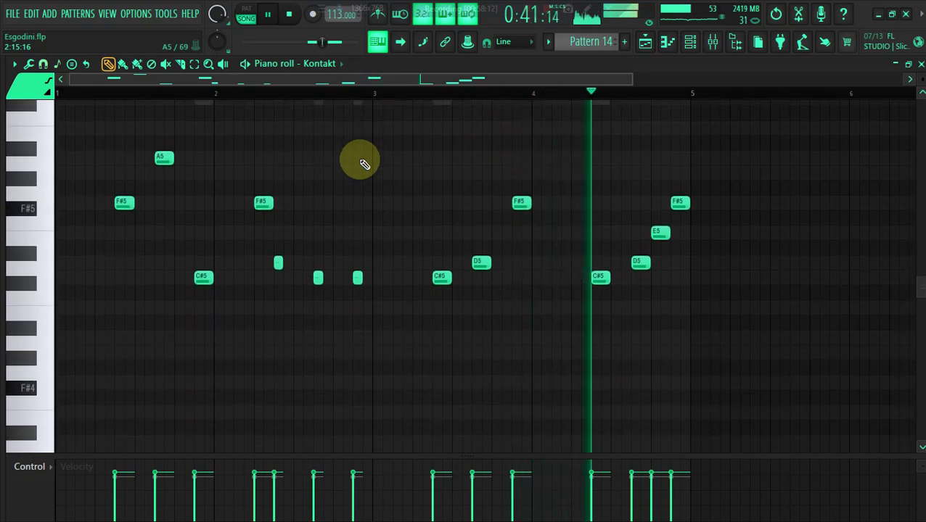
Step: Try slicing bar 2's F#5 note down to one step, and lengthen it back to two steps
left_click_drag(630, 78, 549, 84)
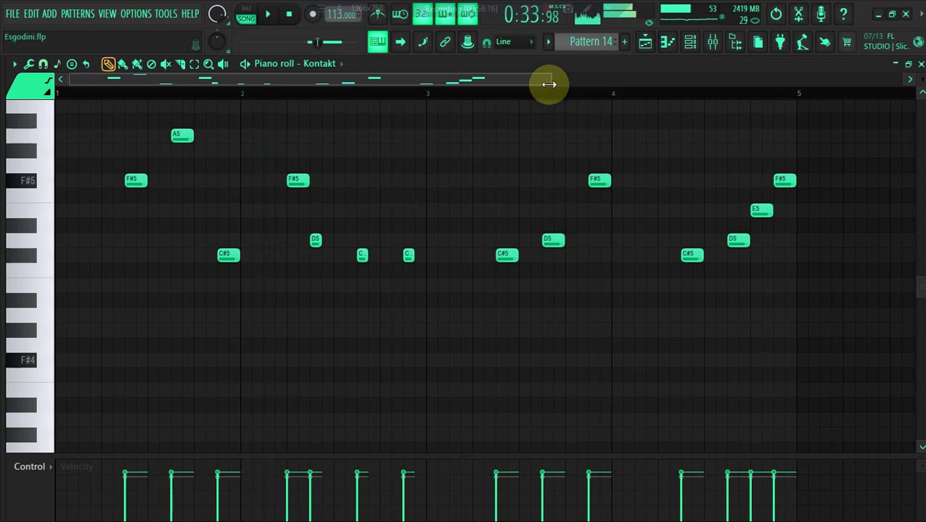
left_click(194, 65)
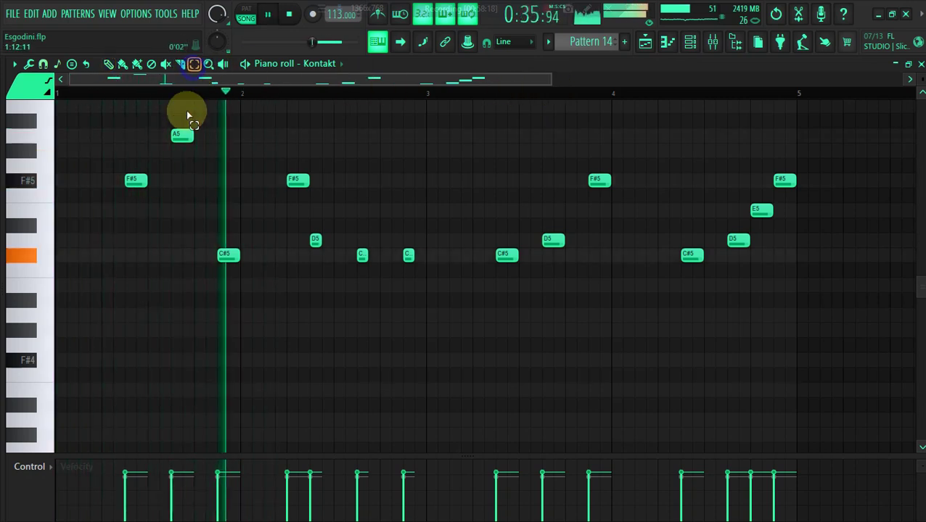
left_click(180, 65)
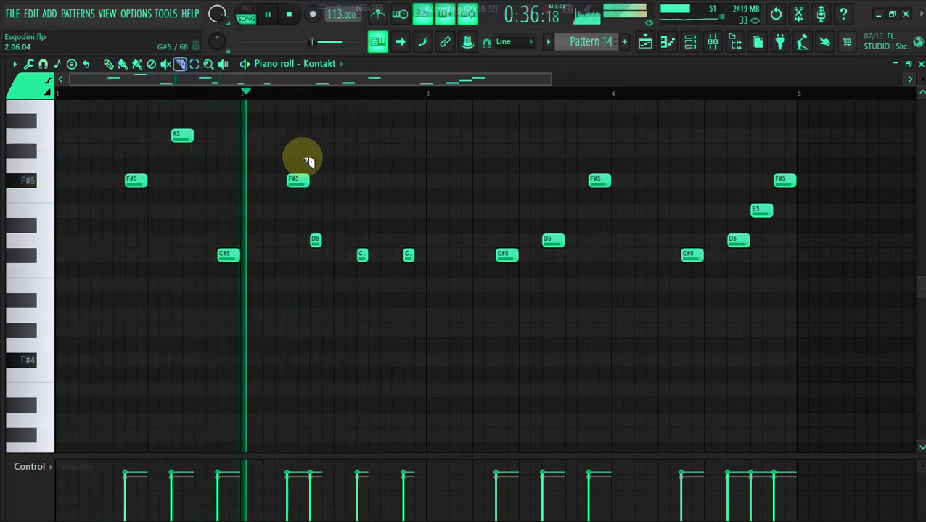
left_click_drag(307, 160, 310, 213)
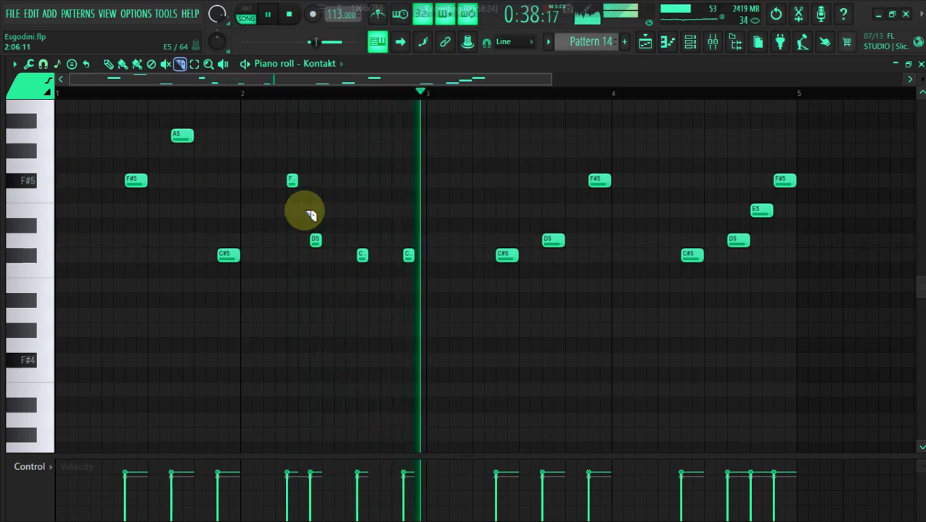
left_click_drag(548, 83, 346, 89)
left_click(122, 64)
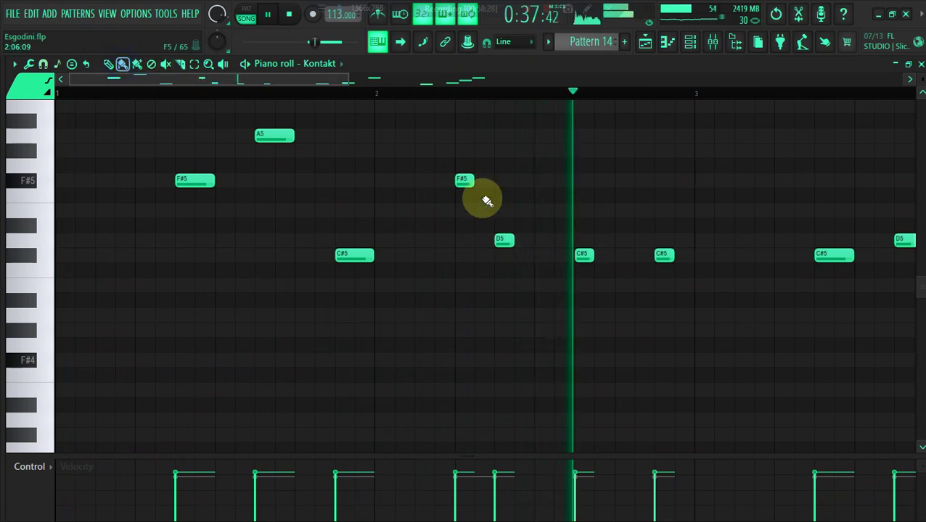
left_click_drag(474, 181, 492, 187)
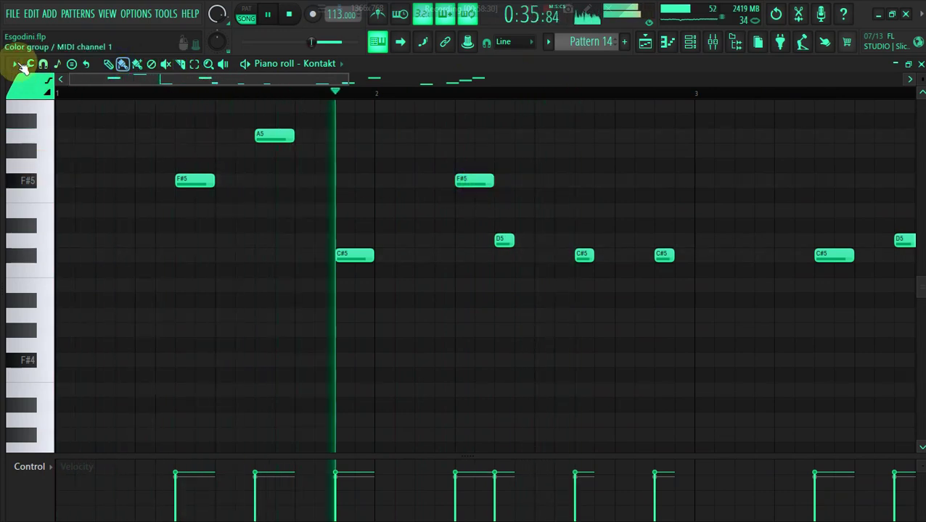
Step: Shorten bar 2's F#5 to about one and a half steps with finer snapping, and try a higher velocity for the D5 after it
left_click(16, 64)
mouse_move(109, 143)
left_click(169, 194)
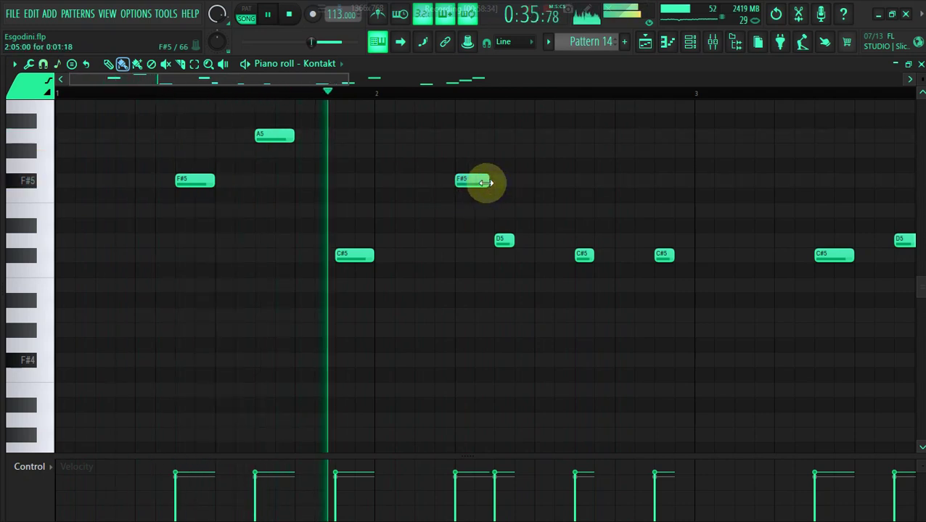
left_click_drag(487, 183, 482, 183)
left_click_drag(518, 485, 520, 449)
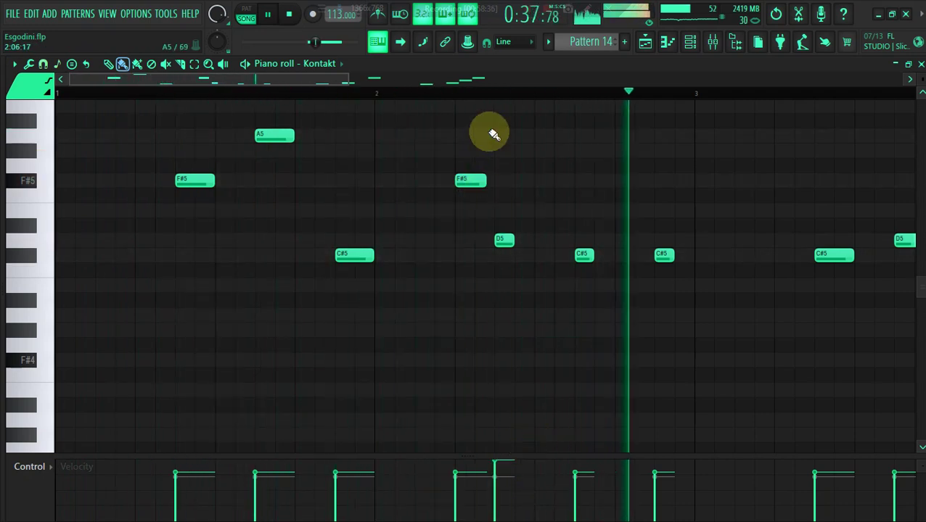
key("ctrl+z")
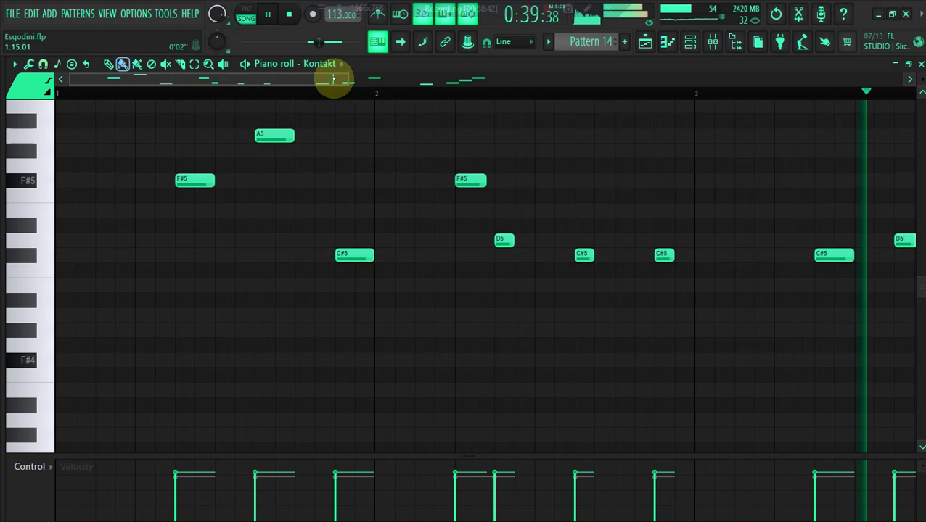
Step: Check all four bars of the Kontakt riff in the piano roll and Pattern 14's placement in the playlist
left_click_drag(348, 77, 502, 99)
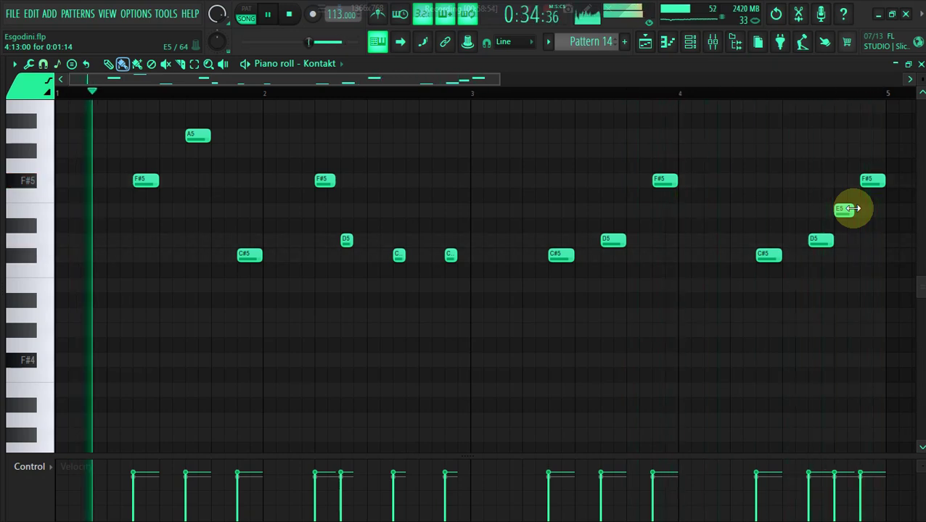
left_click(645, 41)
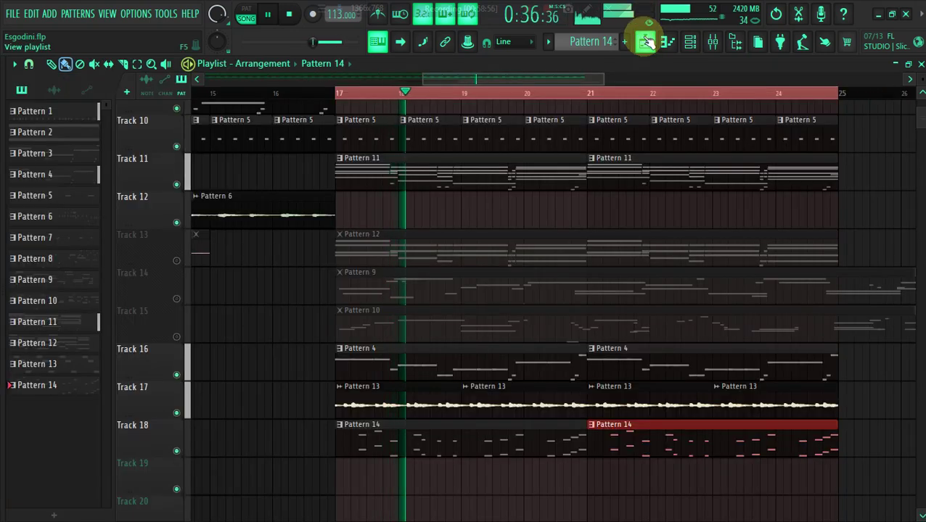
left_click(646, 41)
left_click(645, 42)
left_click(645, 42)
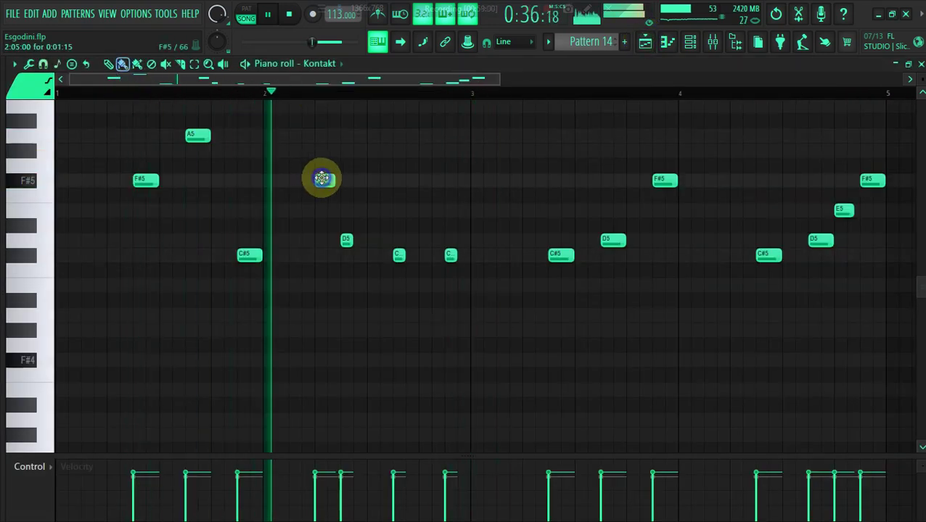
Step: Try moving bar 2's F#5 note down to E5, and undo the move
left_click_drag(321, 178, 321, 210)
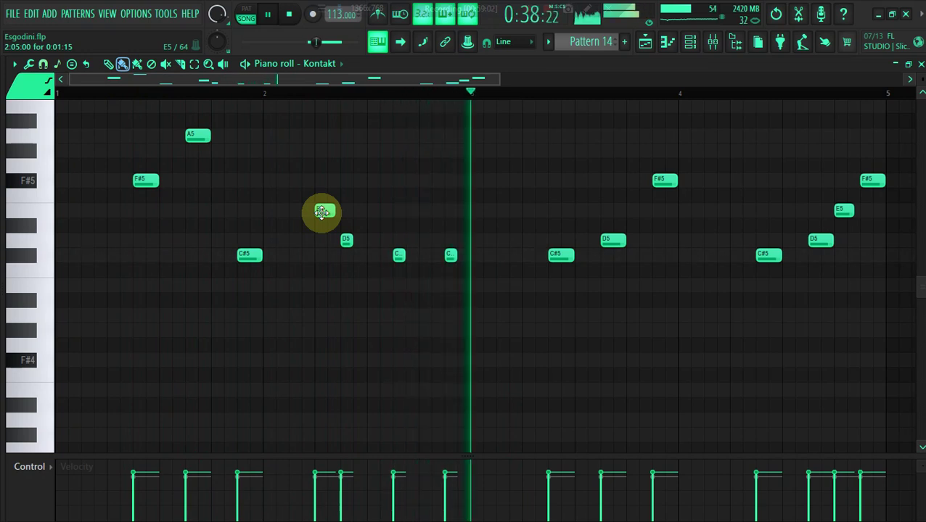
key("ctrl+z")
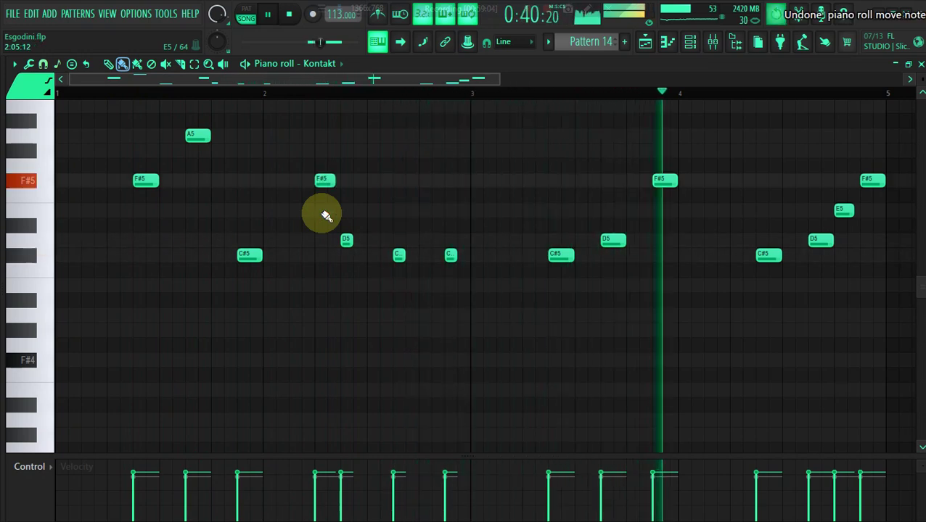
left_click(33, 64)
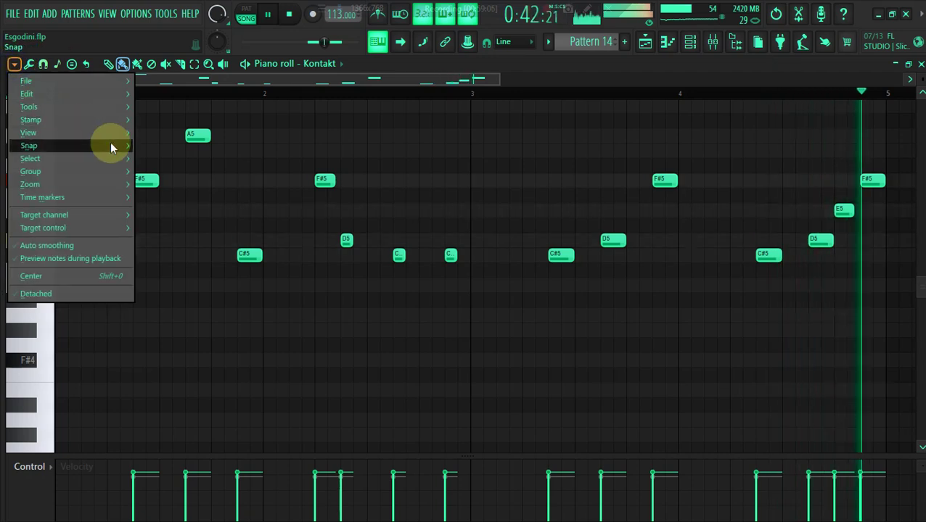
mouse_move(113, 141)
left_click(152, 179)
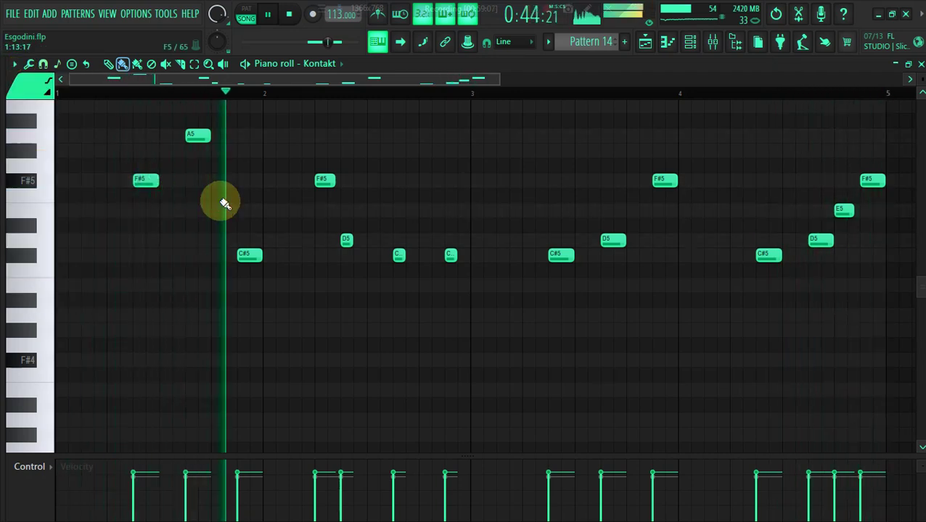
Step: Try the whole Kontakt riff one octave lower, and raise it back up an octave
left_click(63, 89)
key("ctrl+Down")
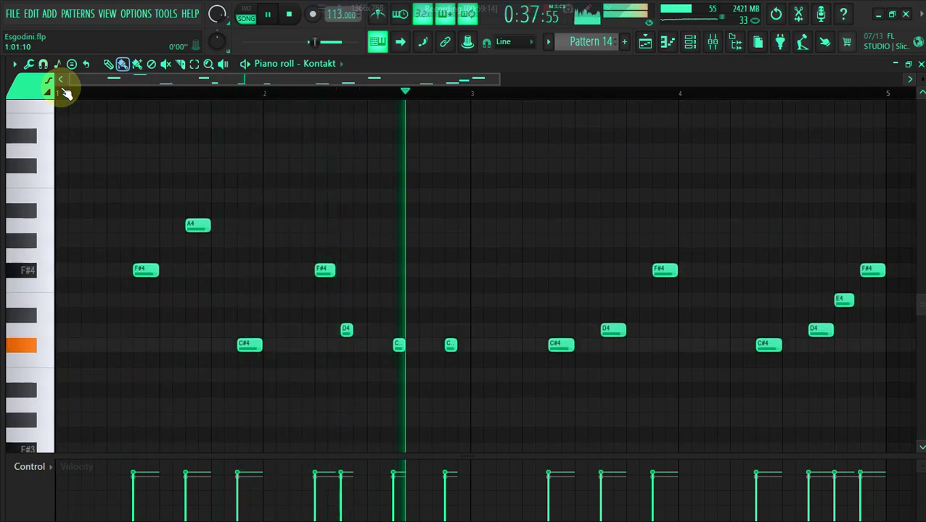
key("ctrl+Up")
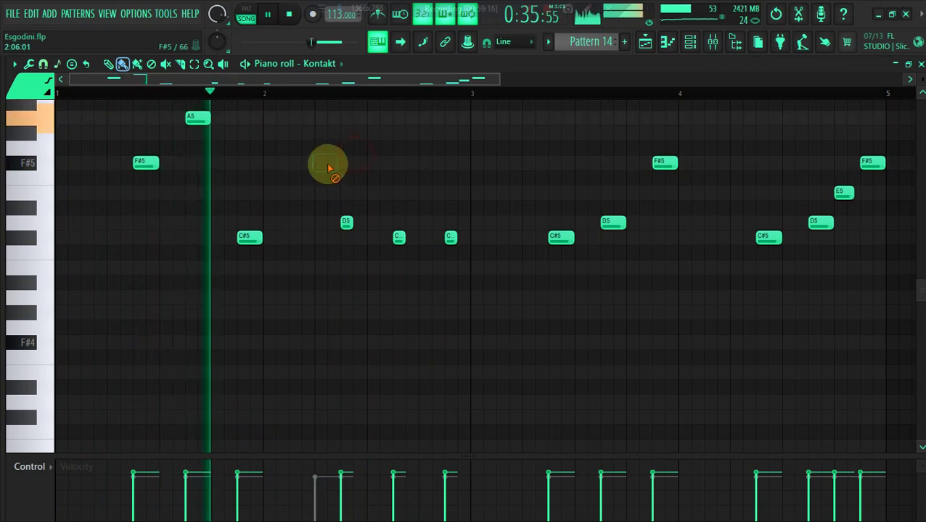
Step: Replace bar 2's F#5 with an E5 at the same position, and try lowering it to D5 and on to B4
right_click(326, 161)
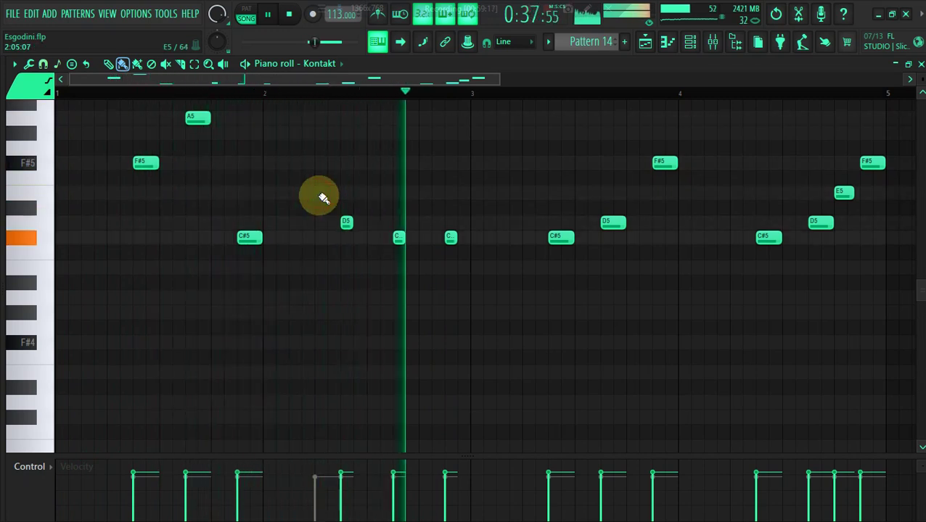
left_click(319, 194)
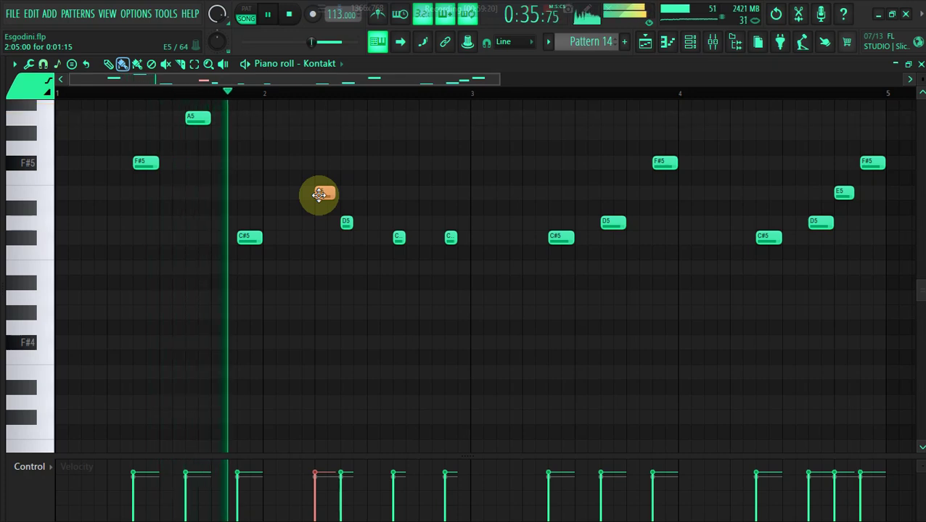
key("shift+Down")
key("shift+Down")
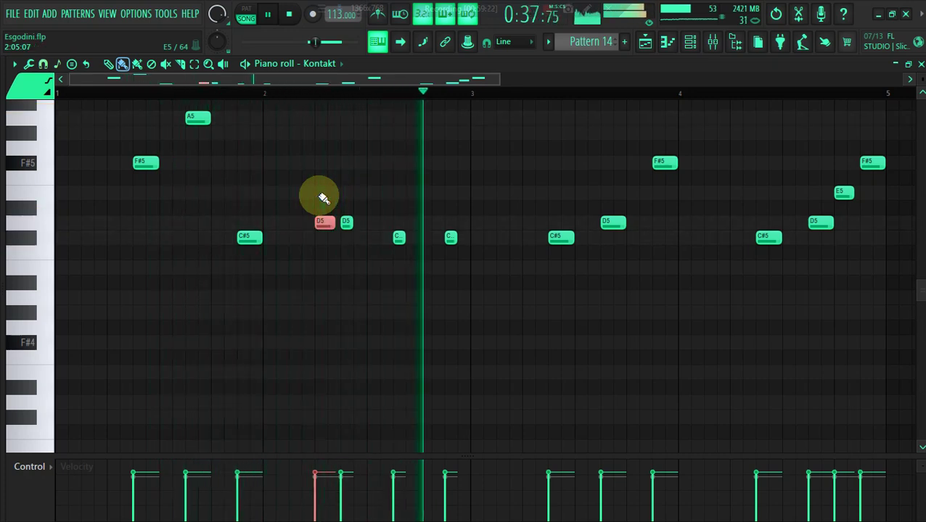
key("Down")
key("Down")
key("Down")
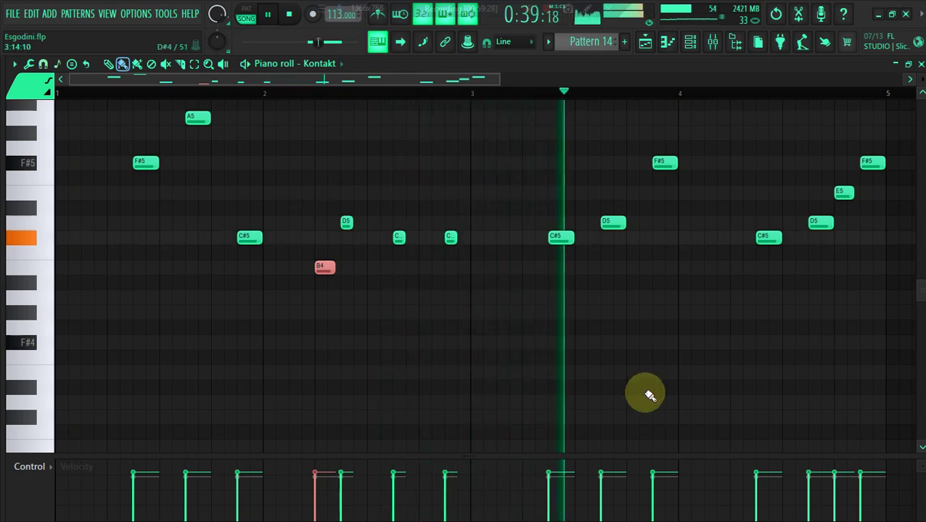
Step: Try F#4 and G#4 notes early in bar 4, delete both, and move bar 2's B4 up to F#5
left_click(700, 344)
left_click(713, 314)
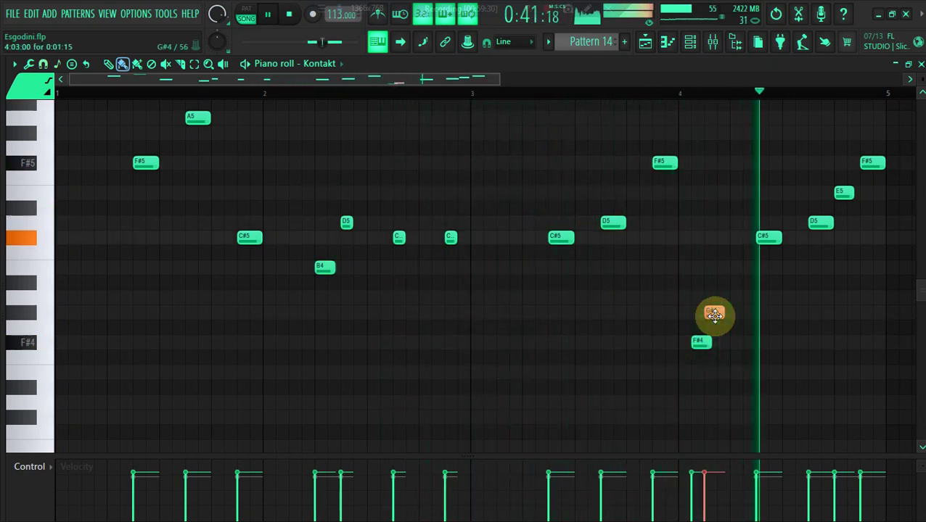
right_click(716, 314)
right_click(701, 341)
left_click_drag(325, 267, 324, 161)
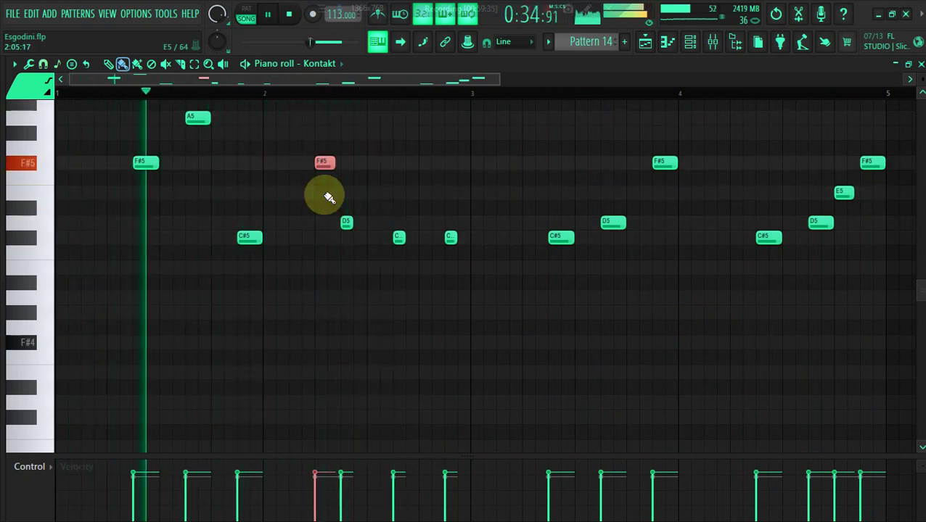
Step: Review the arrangement in the playlist from the opening bars through the second section
left_click(643, 44)
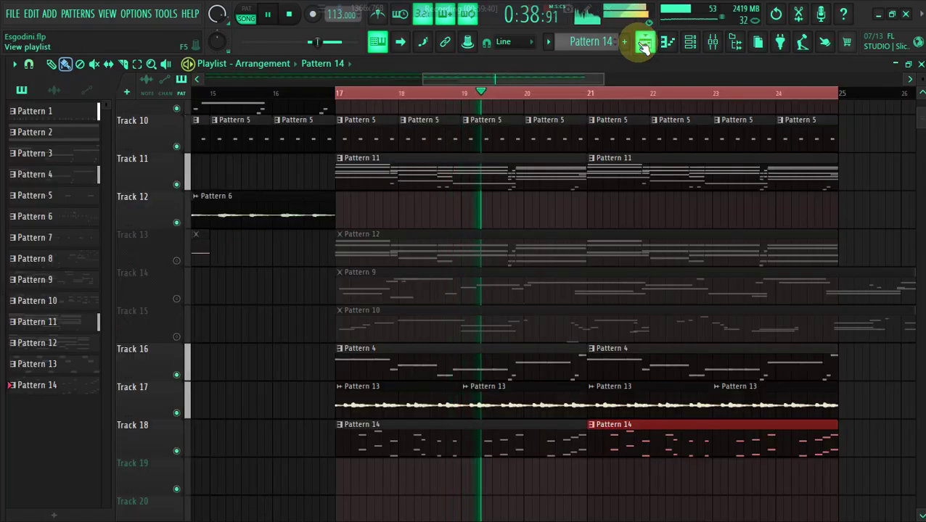
left_click_drag(606, 76, 790, 77)
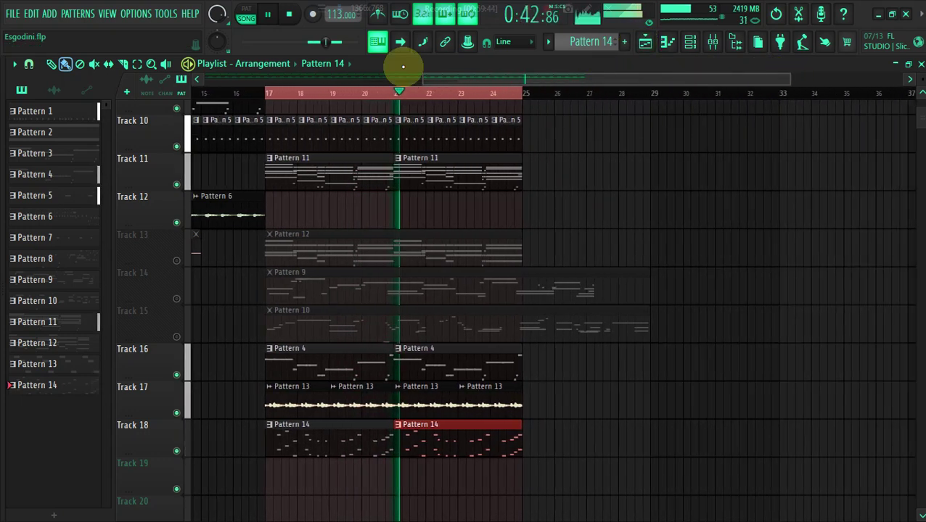
left_click_drag(422, 80, 4, 64)
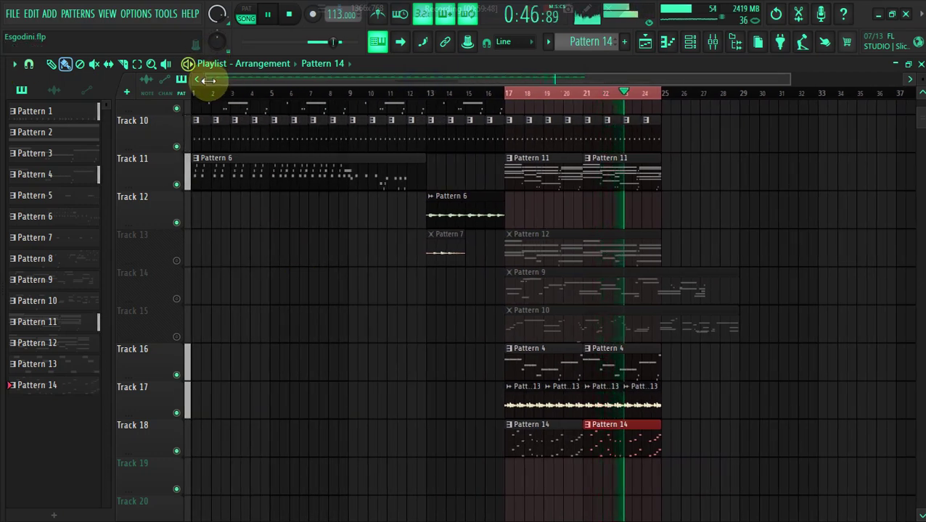
left_click_drag(208, 79, 217, 80)
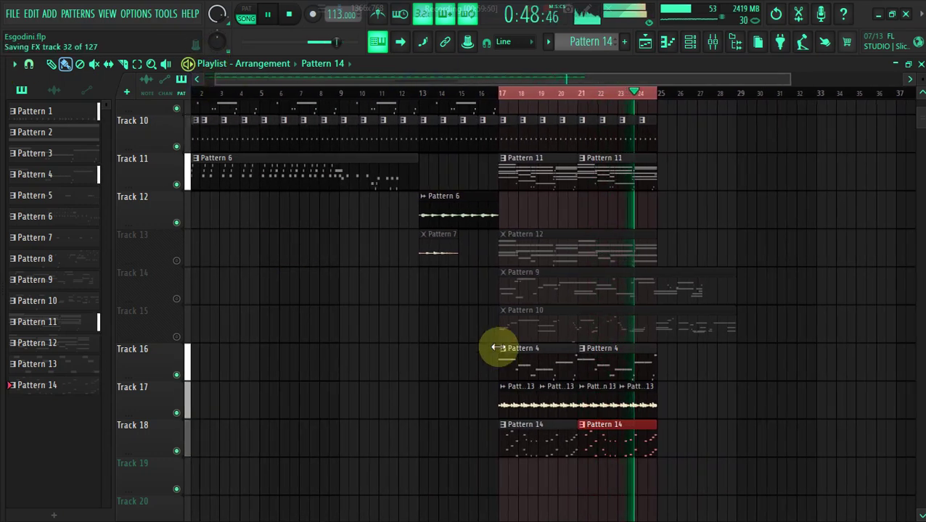
Step: Select Pattern 14, enable the M1 channel in place of Kontakt, and bring the M1 instrument fully into view
left_click(689, 40)
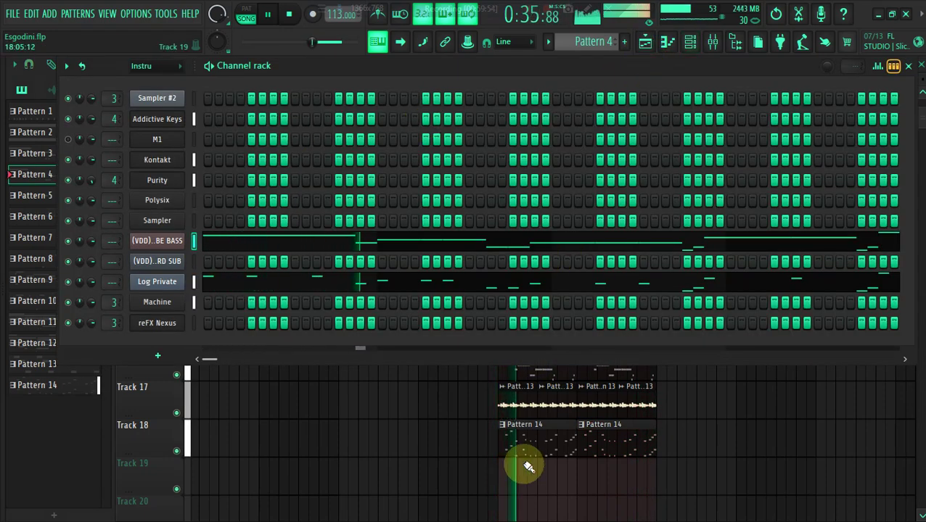
left_click(528, 442)
left_click(693, 42)
left_click(280, 160)
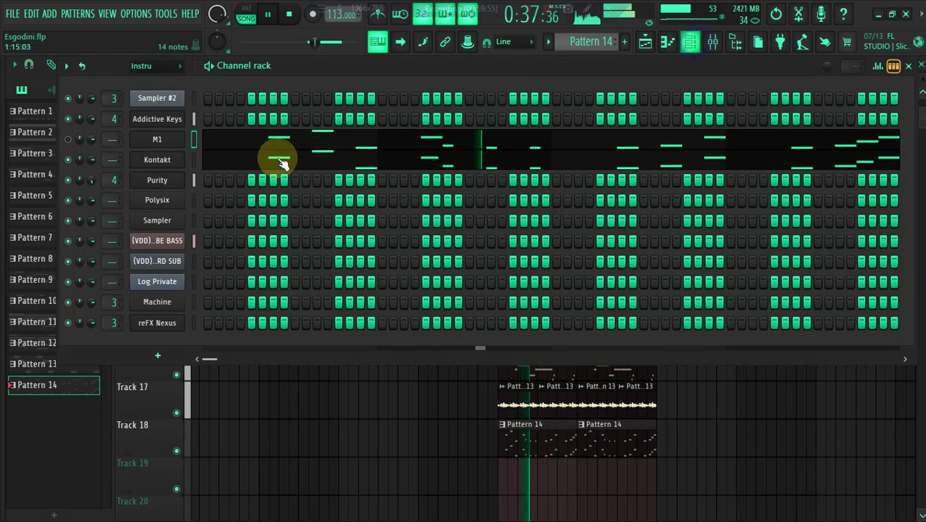
left_click(157, 141)
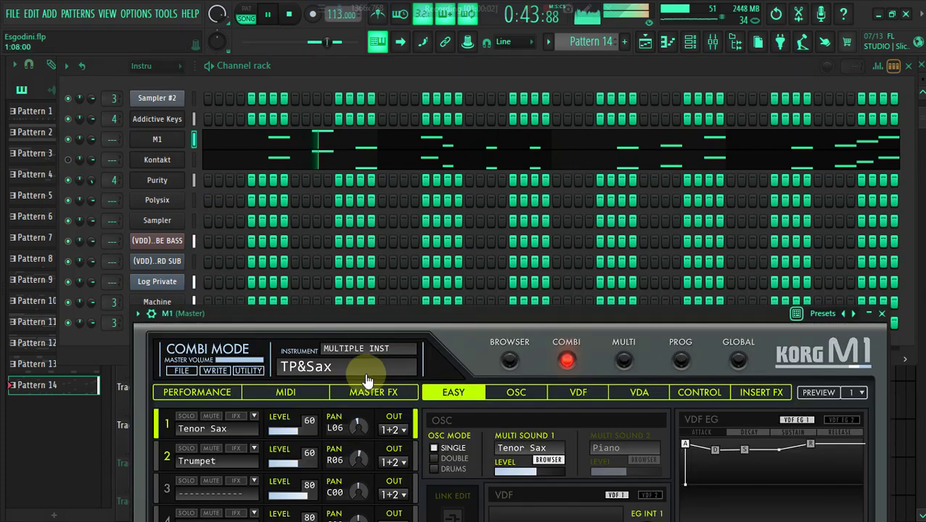
left_click_drag(363, 305, 429, 64)
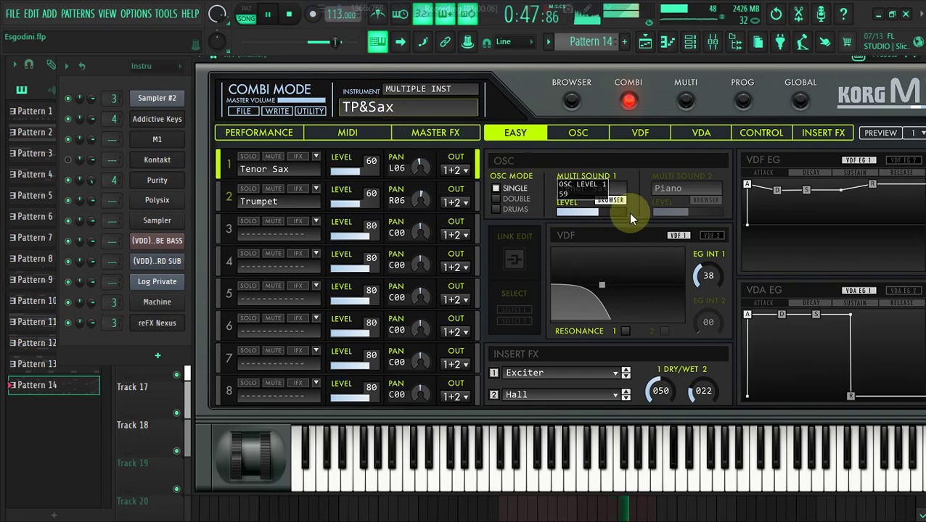
left_click_drag(457, 58, 378, 61)
Step: Filter M1's combi browser to Brass instruments with a Jazz/Funk character, clearing the other filters
left_click(345, 99)
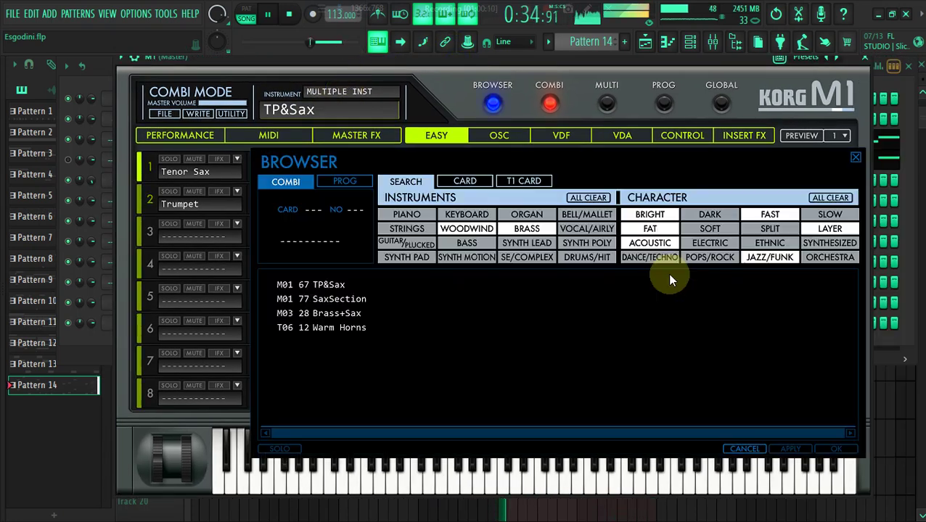
left_click(832, 198)
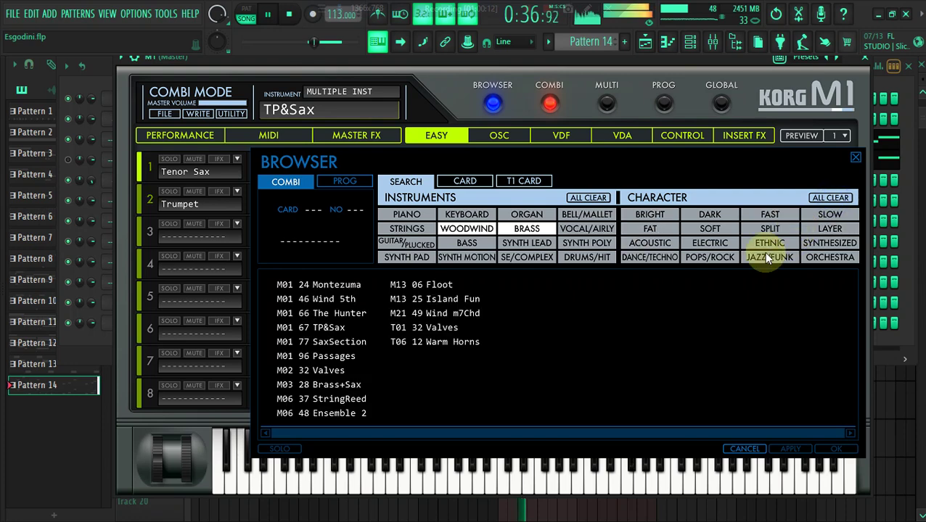
left_click(765, 259)
left_click(587, 199)
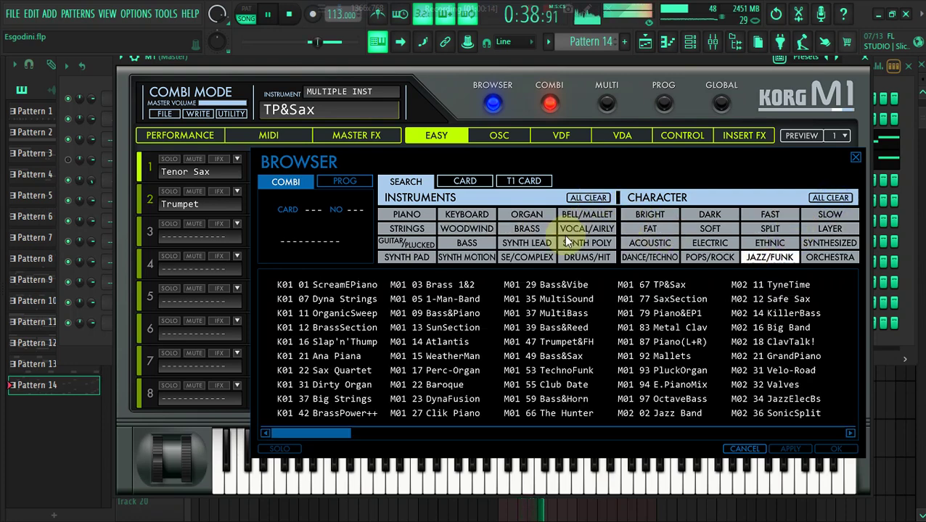
left_click(529, 228)
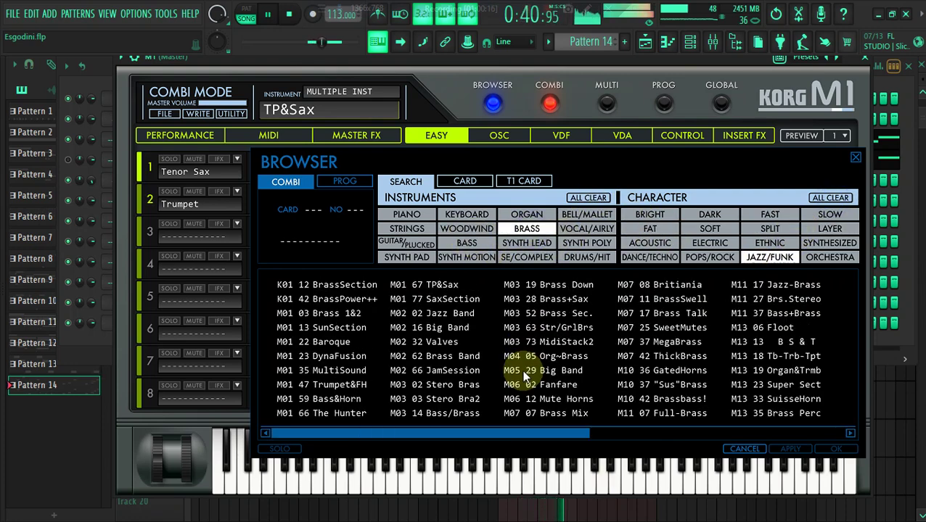
Step: Audition the Mute Horns, Full-Brass, Brass Mix, Stero Bra2 and DynaFusion combis against the riff
left_click(551, 400)
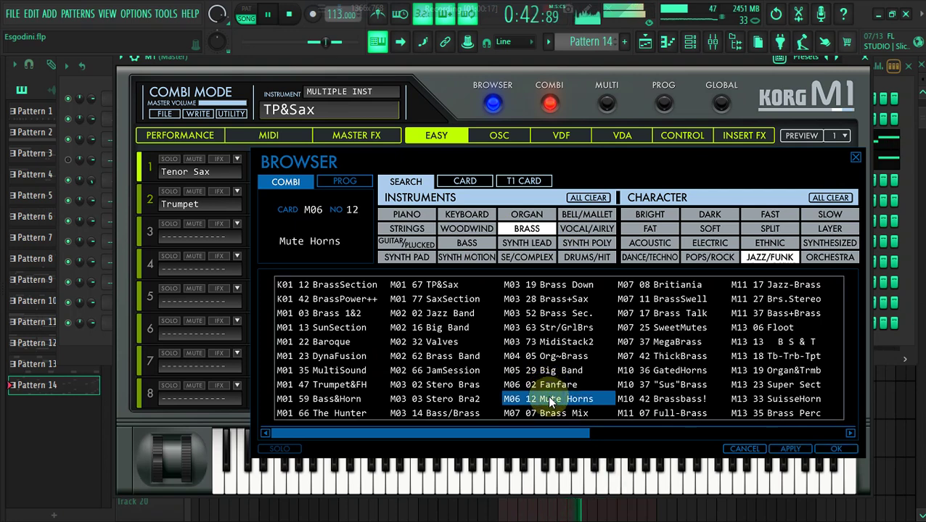
left_click(647, 412)
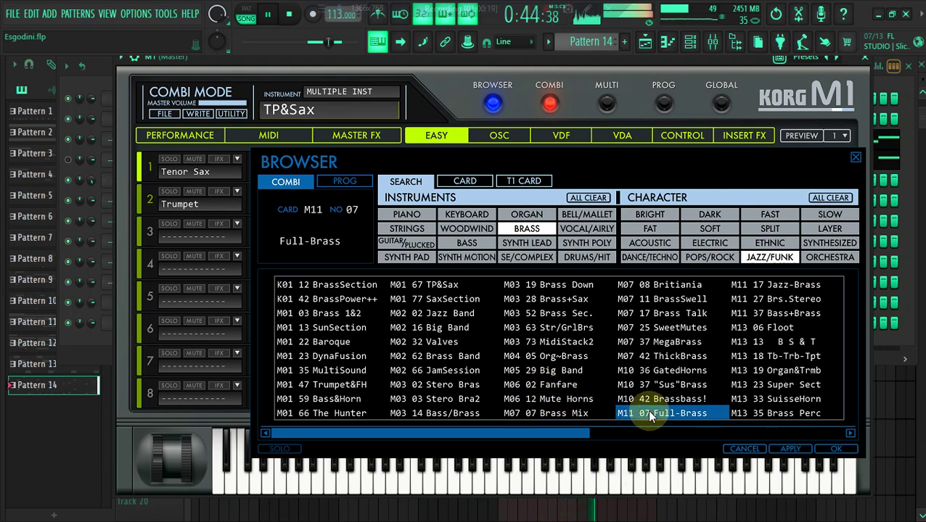
left_click(522, 414)
left_click(468, 400)
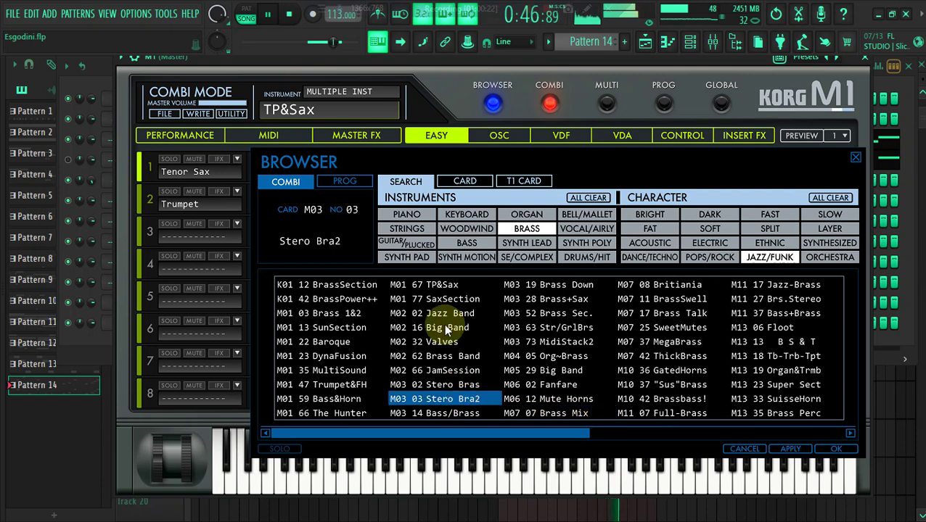
left_click(354, 355)
Step: Audition Fumi.Horns, Str./Brass, Big Band and JamSession further along the list, and load the JzTp&Bass combi
left_click_drag(588, 432, 720, 427)
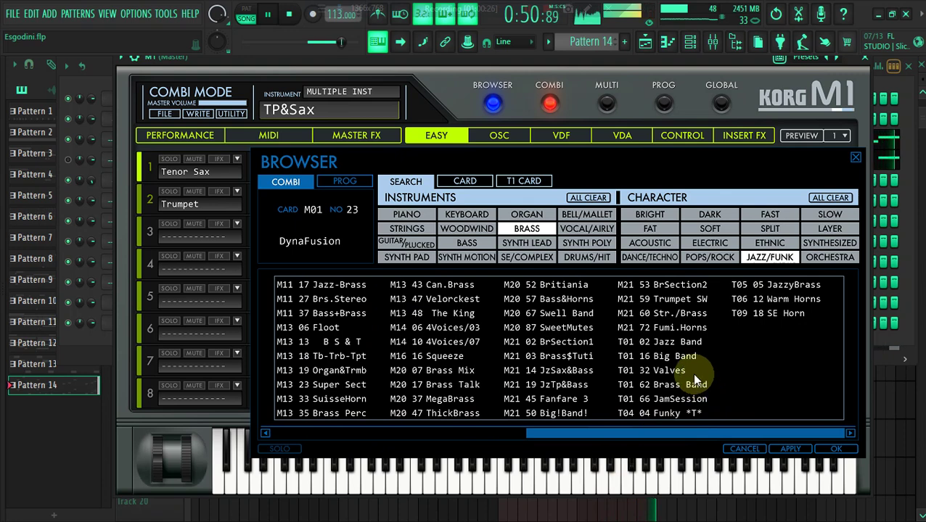
left_click(678, 328)
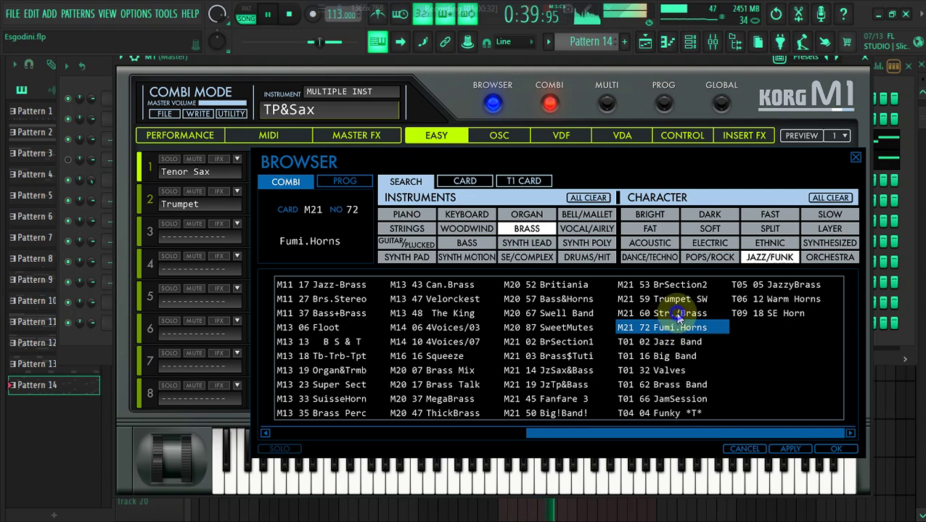
left_click(677, 313)
left_click(671, 356)
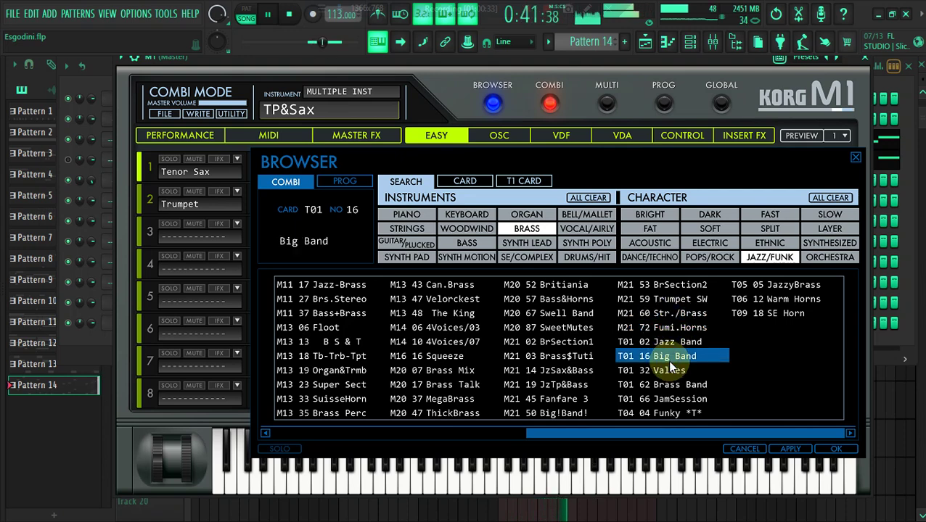
left_click(650, 399)
left_click(600, 385)
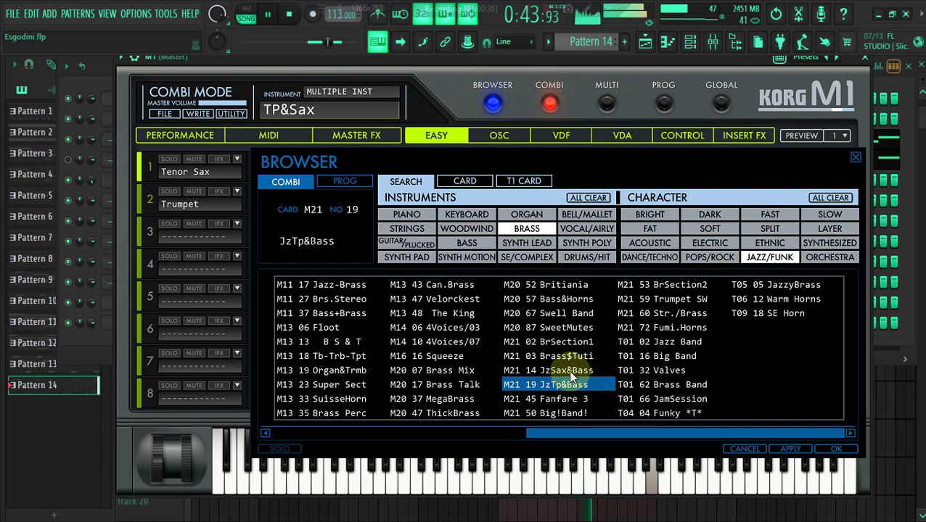
double_click(574, 386)
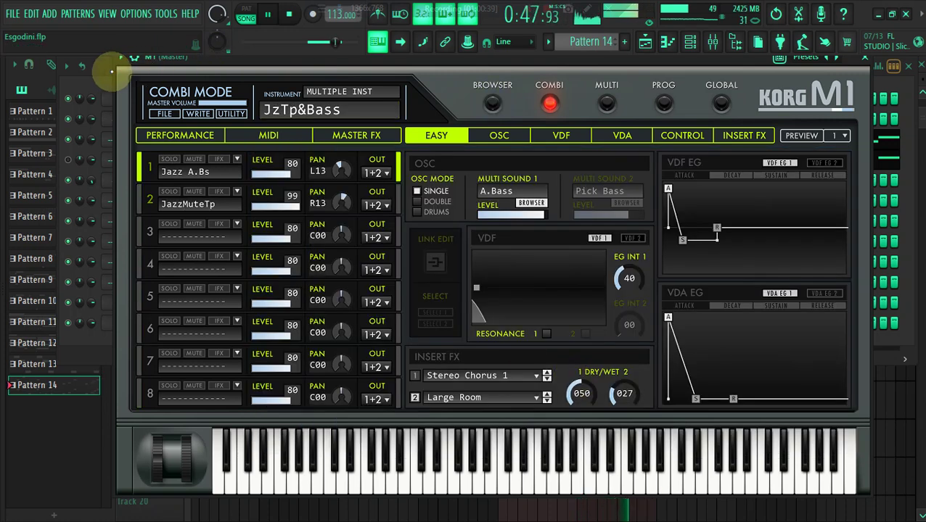
Step: Try short G#5 and F#5 lead-in notes in the first bar of M1's Pattern 14 part, and delete them
left_click(109, 71)
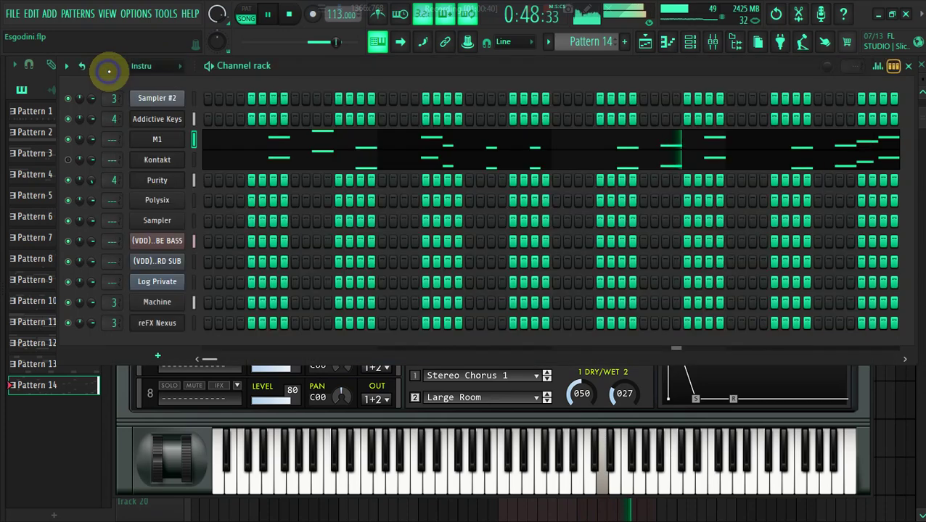
left_click(210, 142)
left_click(129, 133)
left_click(141, 162)
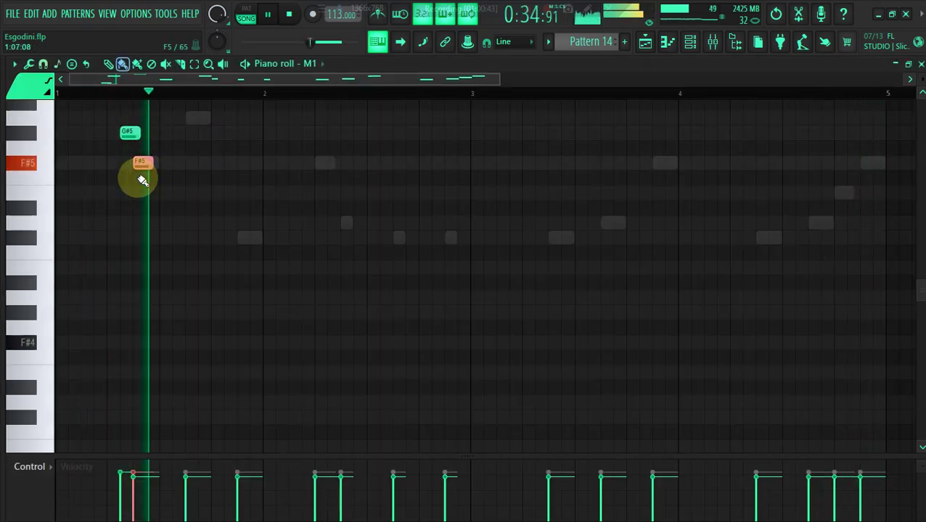
right_click(142, 164)
right_click(131, 133)
Step: Try G#7 and F#7 notes ahead of the M1 riff's first note, and delete them
scroll(132, 123, "up", 8)
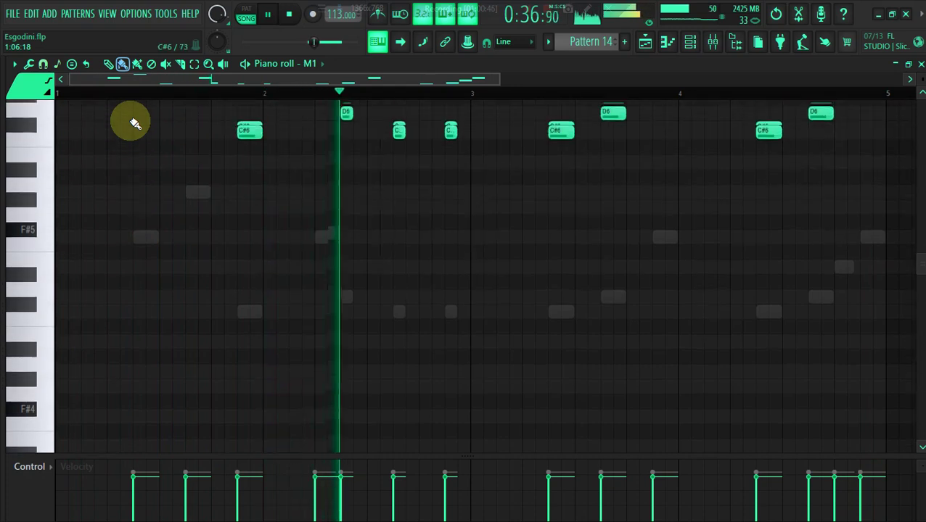
scroll(132, 122, "up", 5)
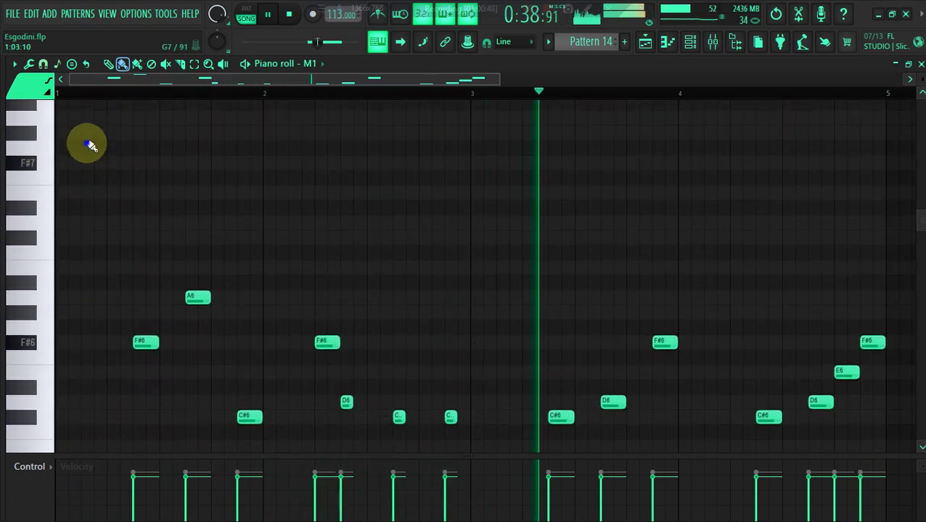
left_click(89, 132)
left_click(101, 164)
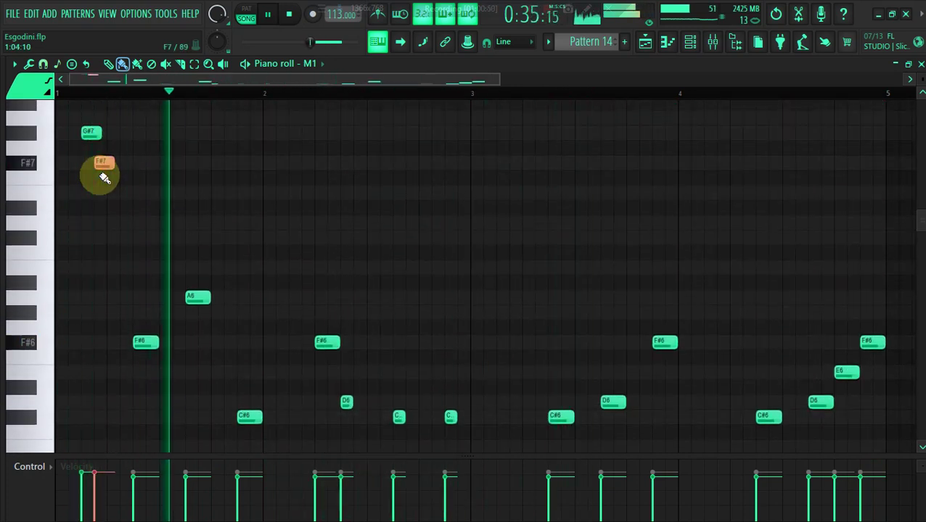
right_click(100, 168)
right_click(97, 135)
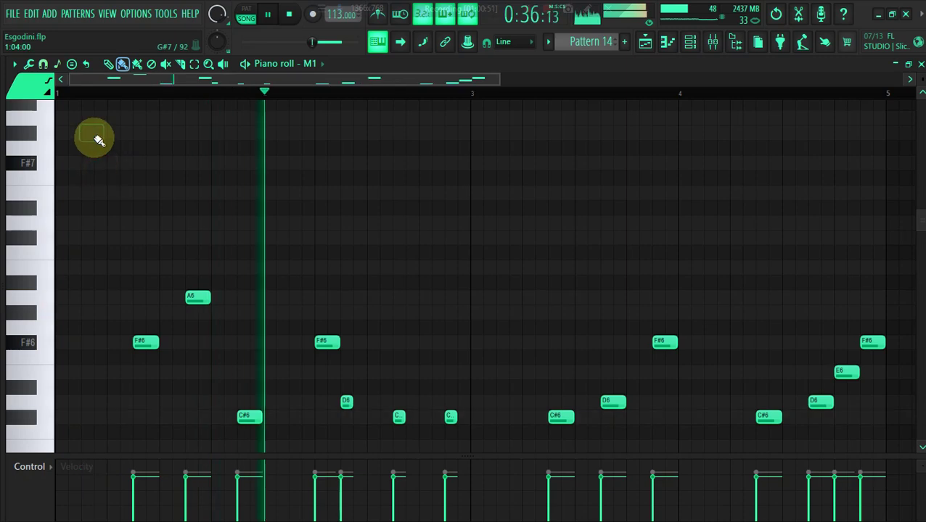
Step: Route the M1 channel to mixer track 4 and adjust its volume, switching Kontakt off and on to compare the sounds
left_click(690, 42)
left_click(69, 159)
left_click_drag(111, 139, 111, 171)
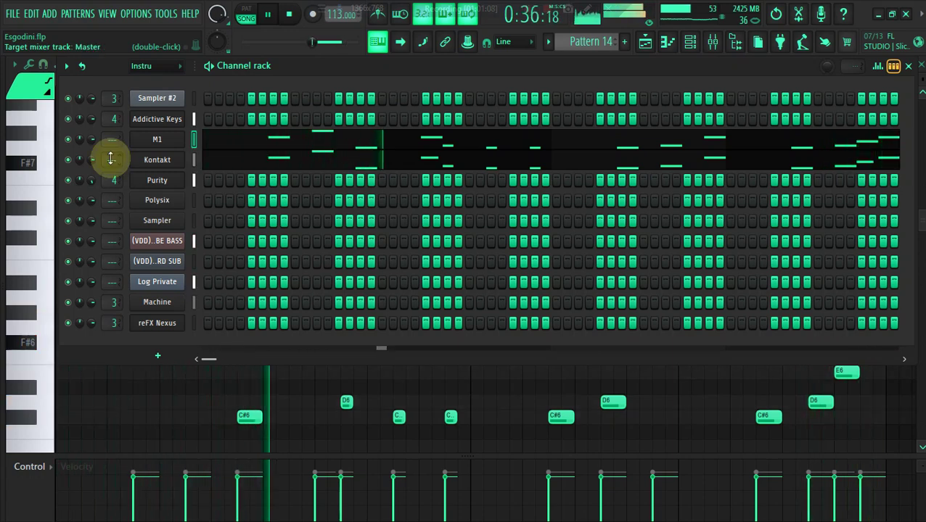
left_click(73, 158)
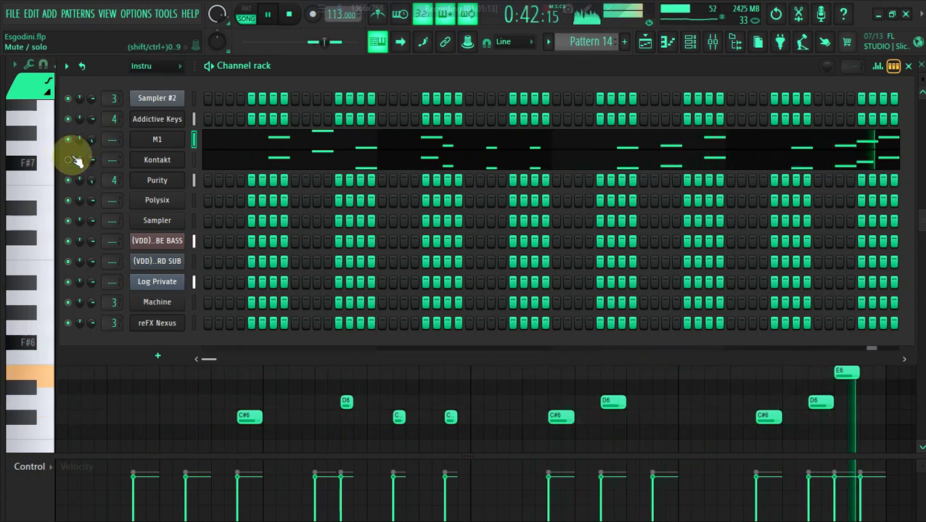
right_click(92, 142)
left_click(93, 146)
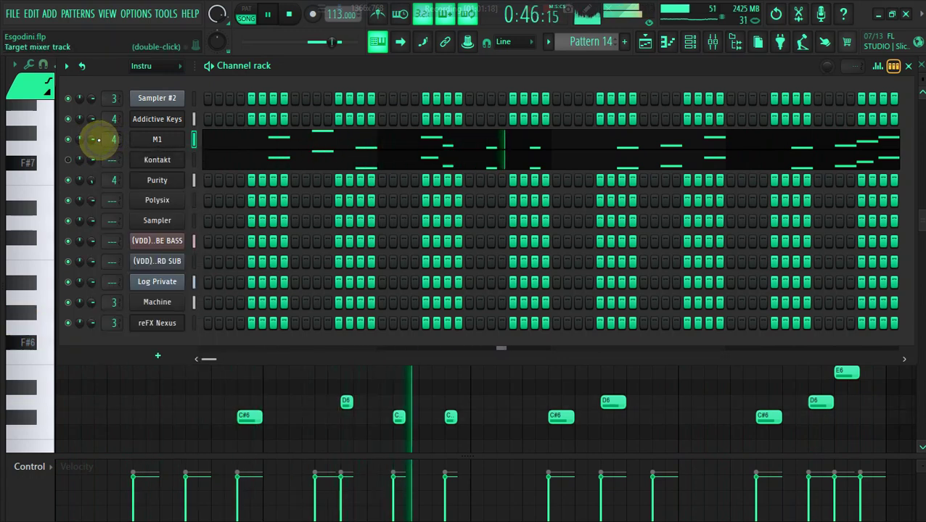
left_click(70, 161)
mouse_move(92, 159)
left_mouse_down()
mouse_move(92, 174)
mouse_move(92, 160)
left_mouse_up()
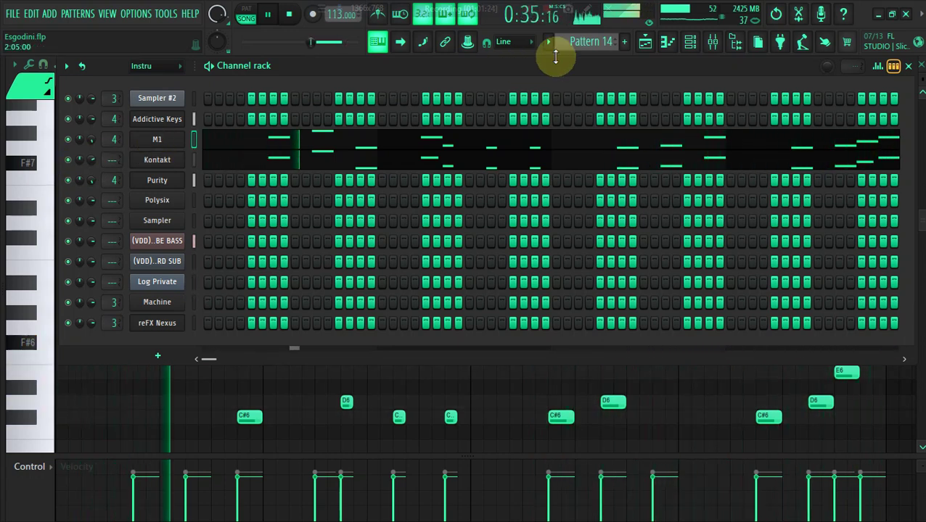
Step: Copy the Log Private channel's notes from Pattern 4 and return to the arrangement
left_click(645, 42)
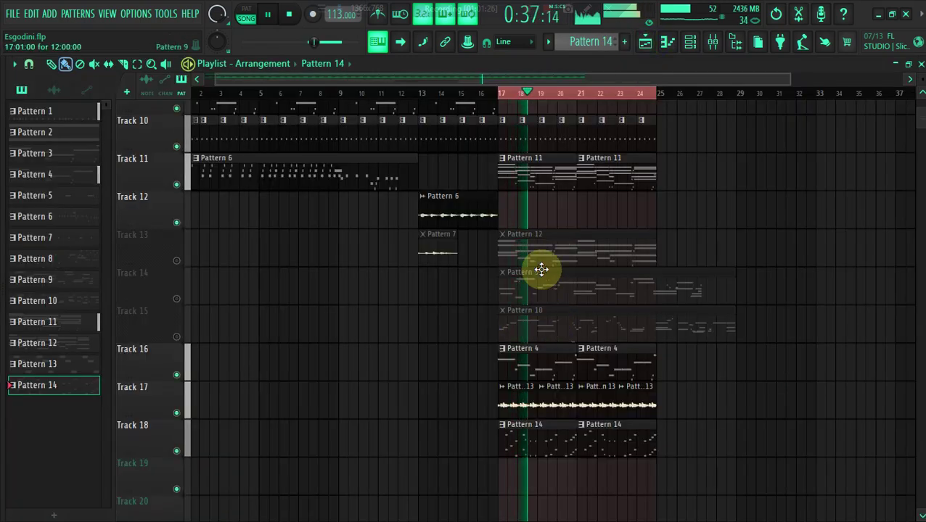
left_click(553, 366)
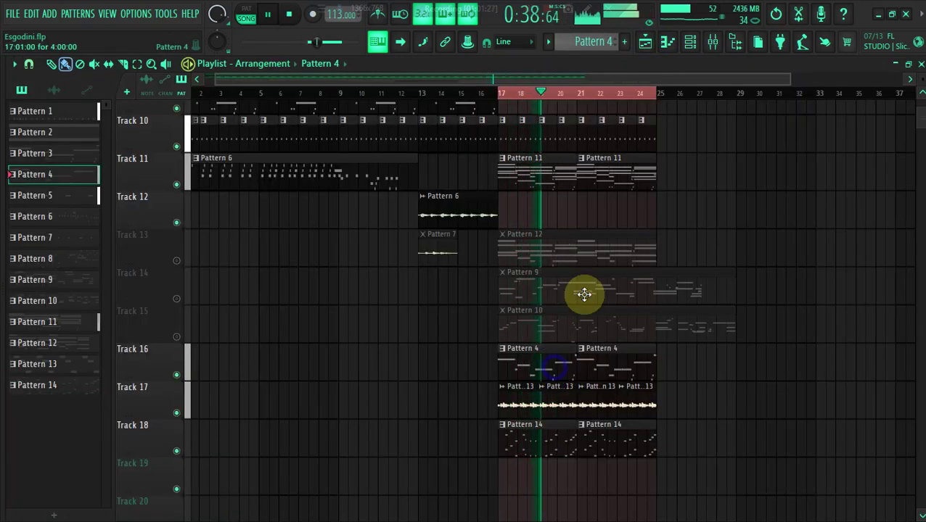
left_click(692, 40)
right_click(171, 277)
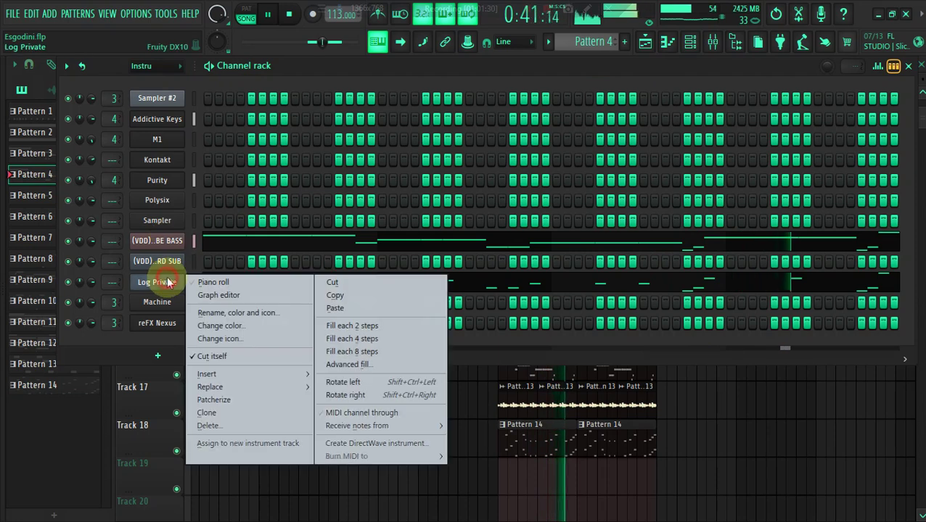
left_click(334, 294)
left_click(648, 43)
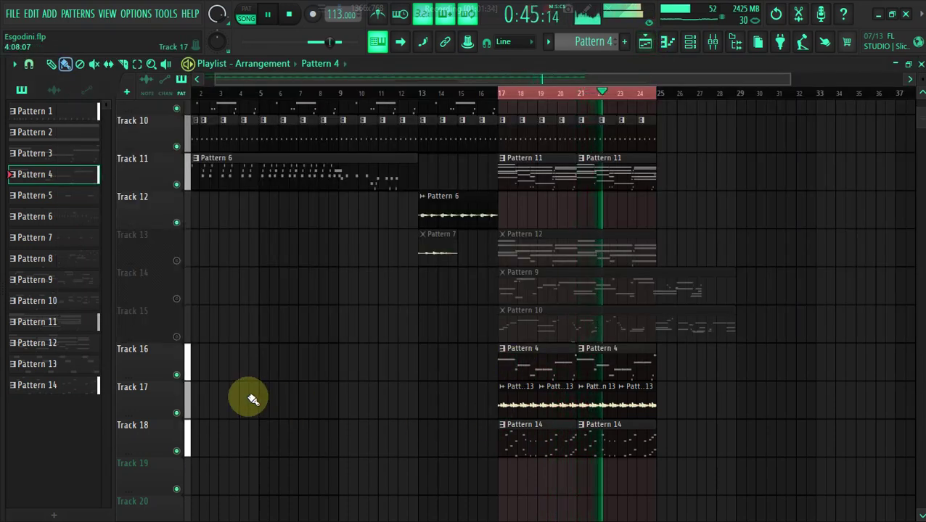
Step: Mute Track 17 to hear the section without Pattern 13, and check Pattern 4's channels
left_click(177, 413)
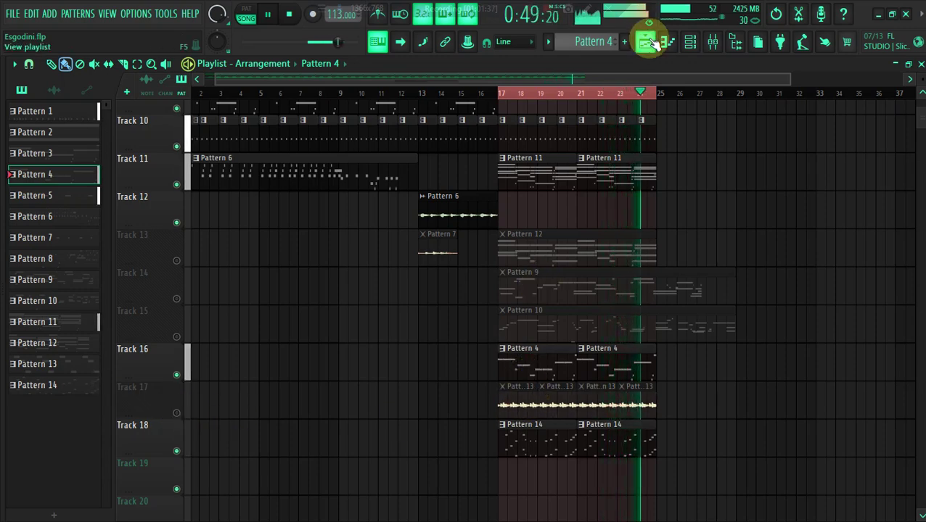
left_click(690, 41)
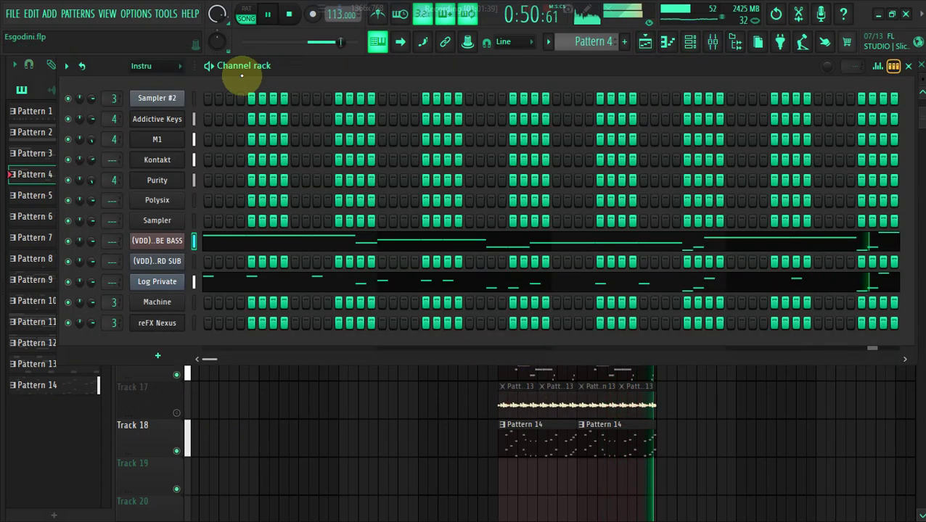
right_click(484, 450)
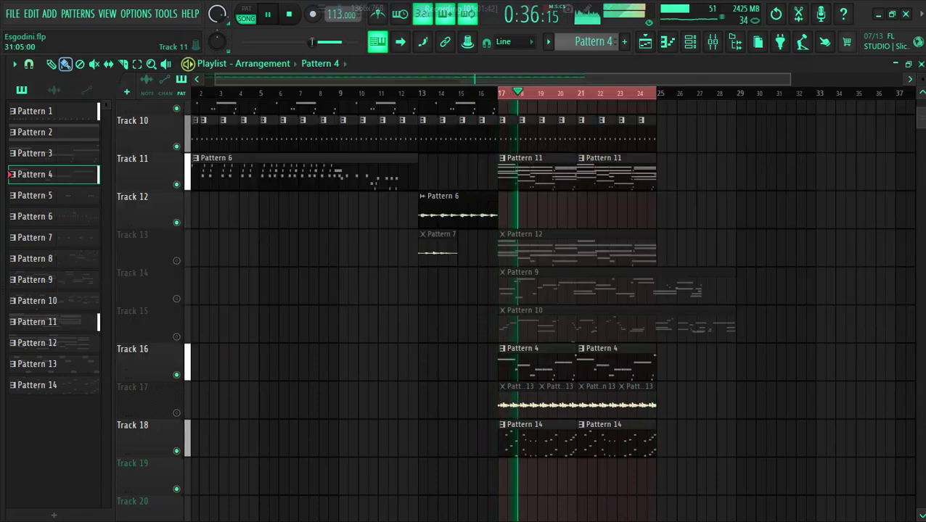
Step: Examine Pattern 1's drum channels, muting individual percussion sounds to hear what each contributes to the loop
scroll(519, 229, "up", 6)
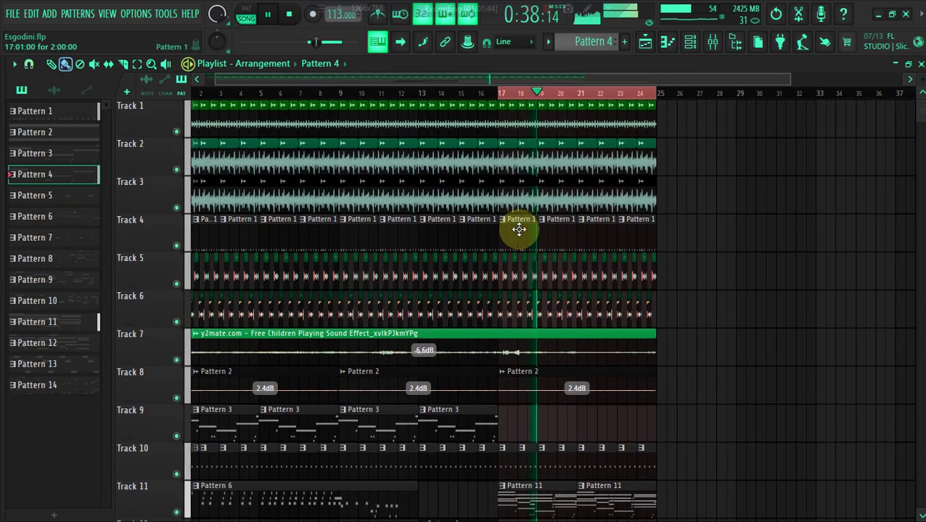
left_click(688, 40)
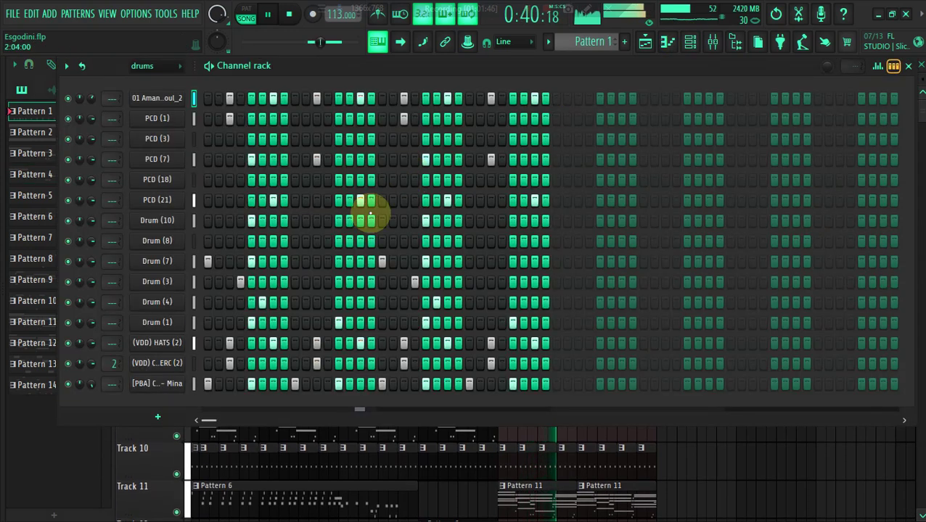
left_click(68, 343)
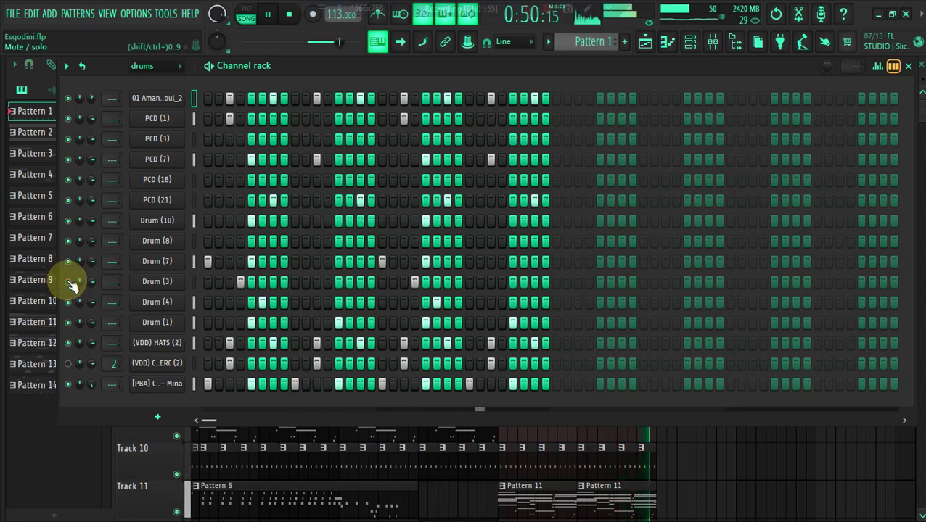
left_click(644, 40)
left_click(645, 42)
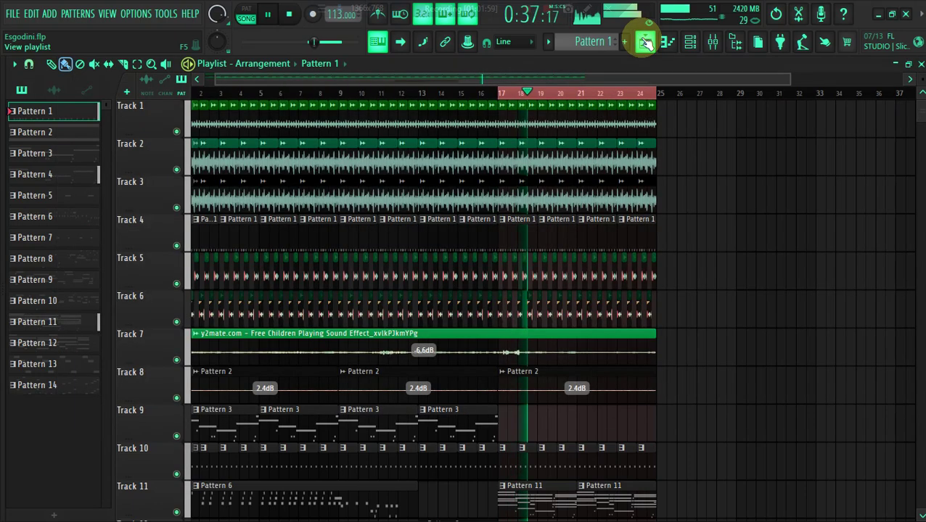
Step: Unmute Track 17, and switch Track 18 off and back on to compare the section without the Pattern 14 riff
scroll(508, 312, "down", 8)
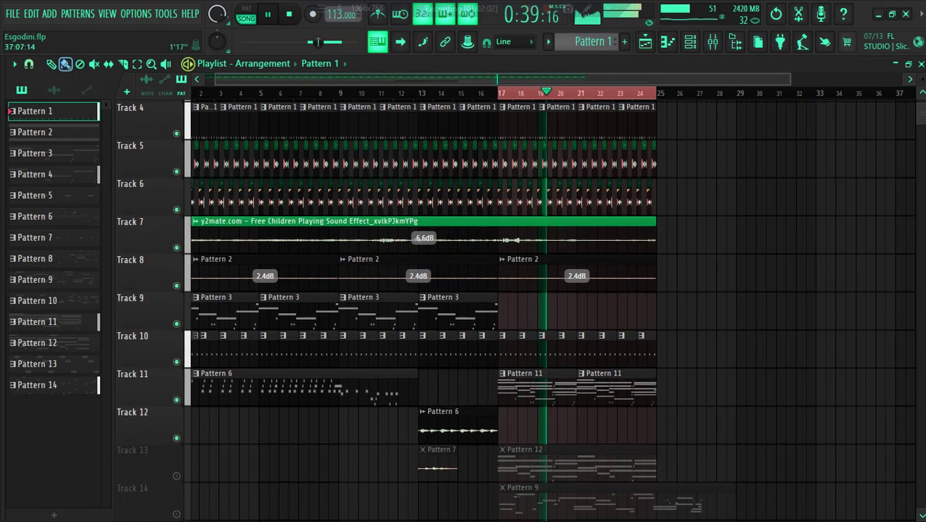
scroll(552, 312, "up", 2)
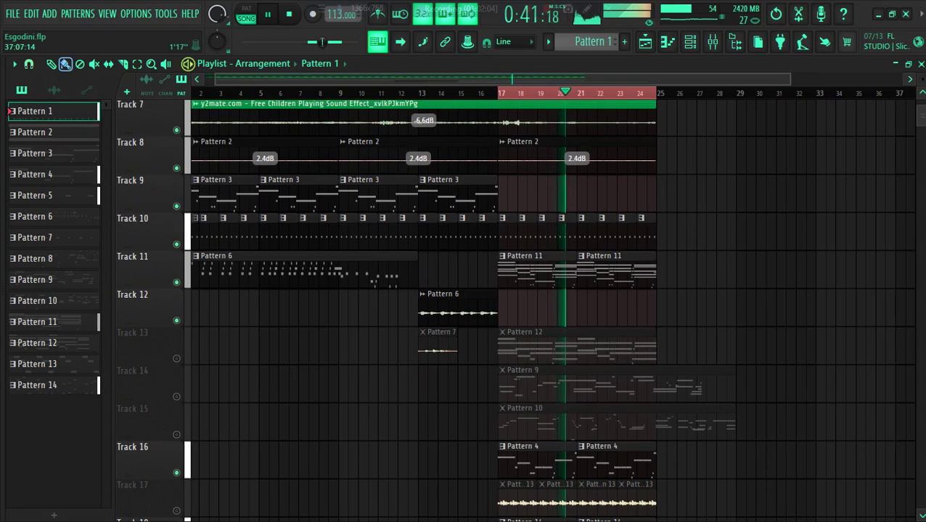
scroll(552, 312, "down", 1)
scroll(522, 436, "down", 1)
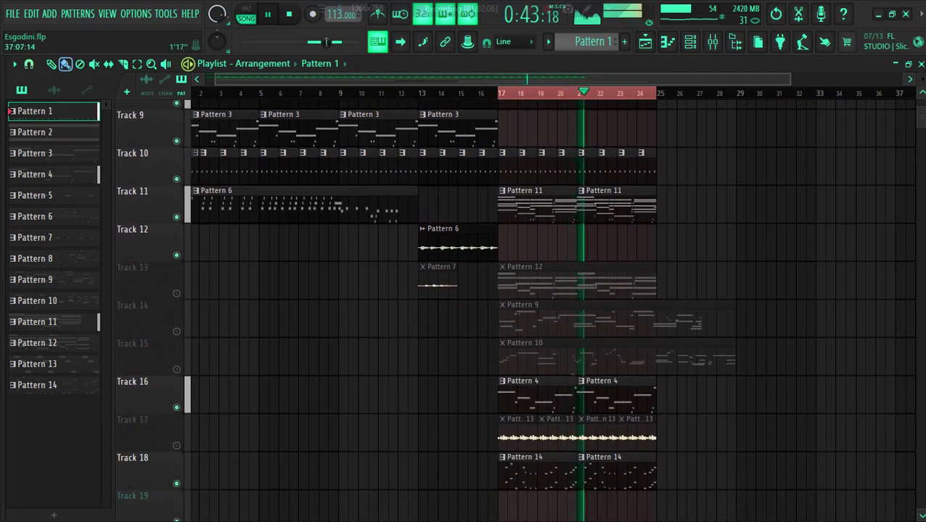
left_click(177, 444)
left_click(179, 483)
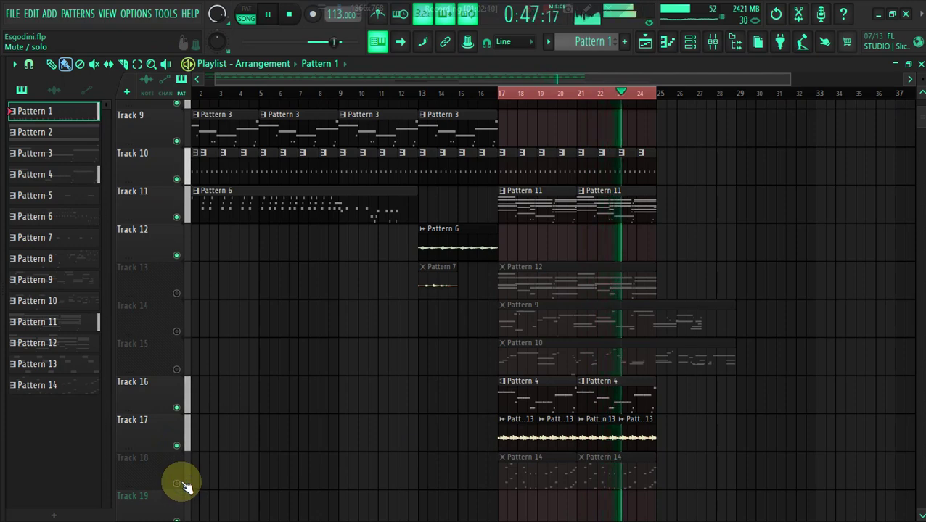
left_click(179, 484)
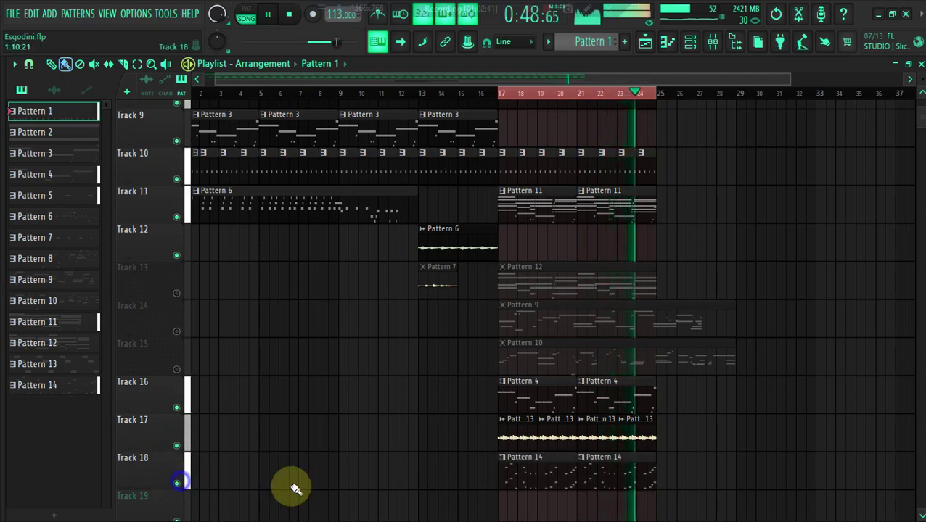
Step: Select Pattern 14, switch its Kontakt channel off, and return to the arrangement
left_click(562, 488)
left_click(691, 40)
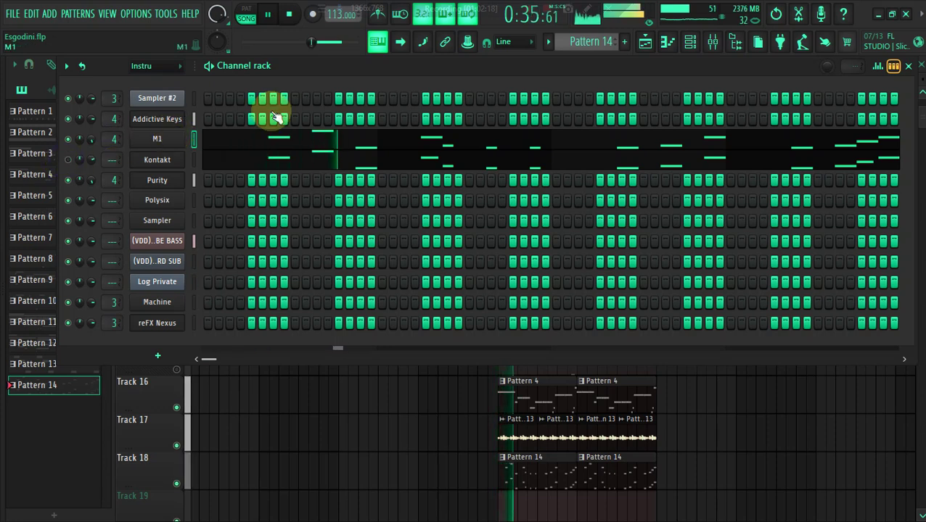
left_click(643, 44)
left_click(643, 42)
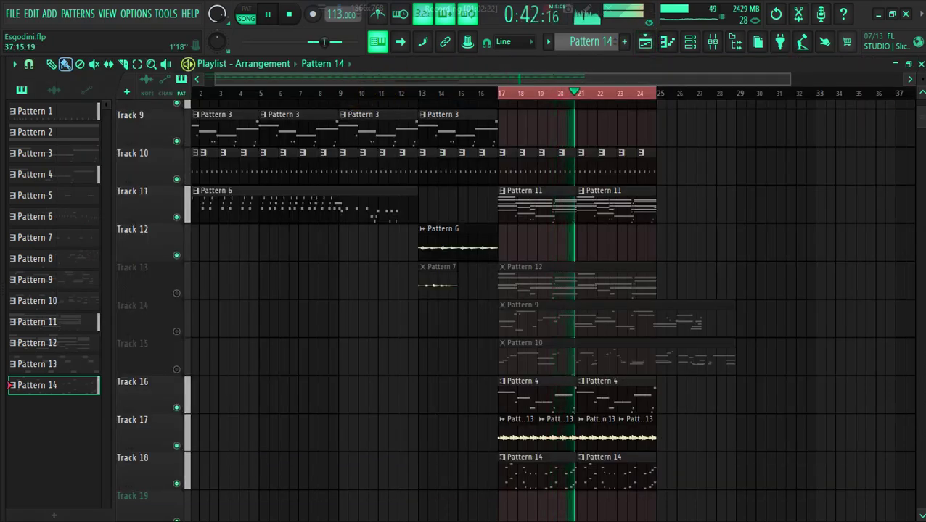
Step: Extend the playback range to the whole song from bar 1, reduce the track height, and deselect the clips
scroll(899, 114, "up", 8)
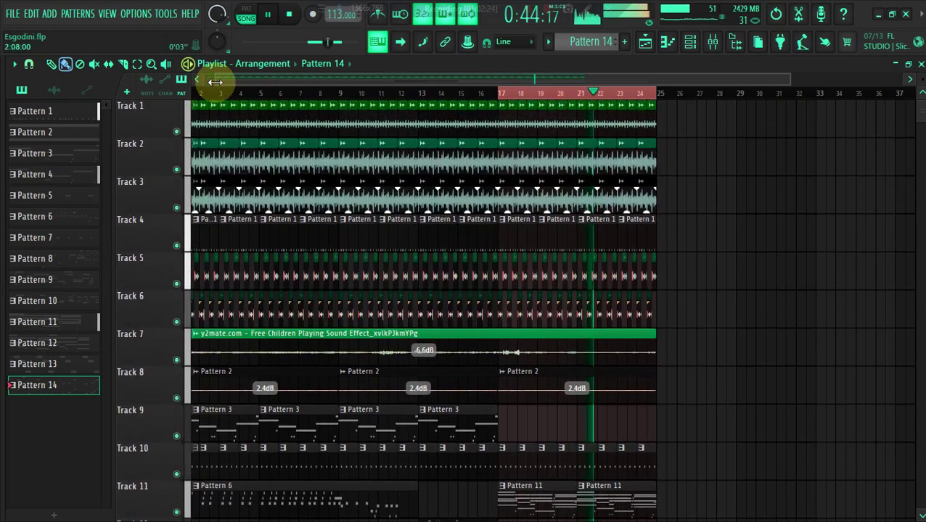
left_click_drag(216, 81, 139, 79)
key("ctrl+a")
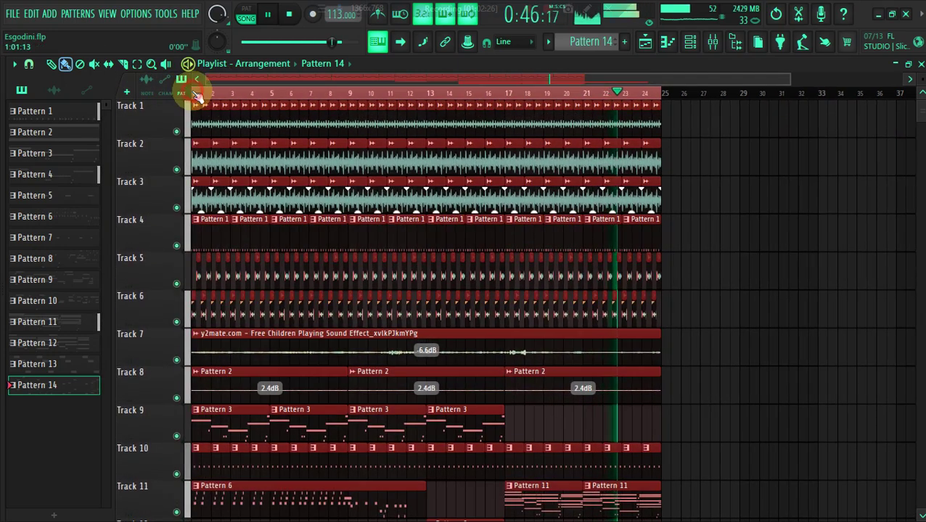
left_click_drag(920, 80, 920, 68)
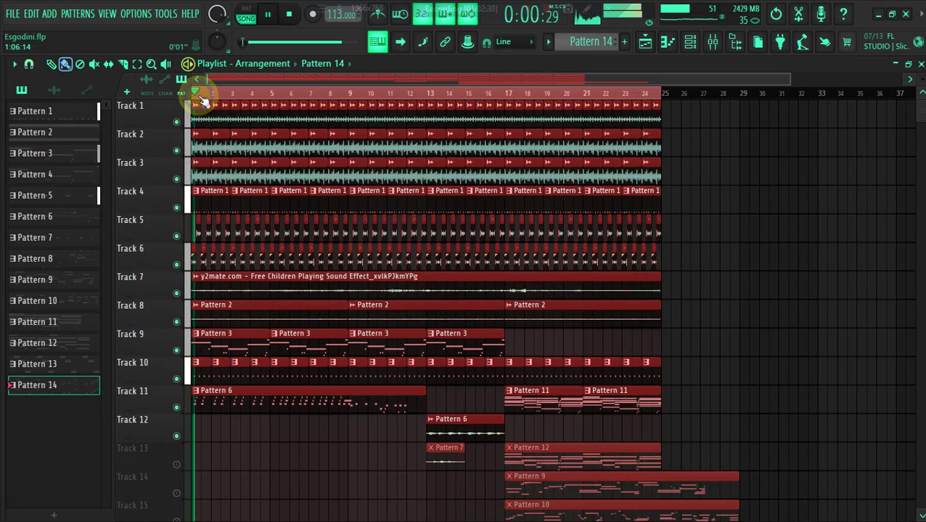
left_click(691, 43)
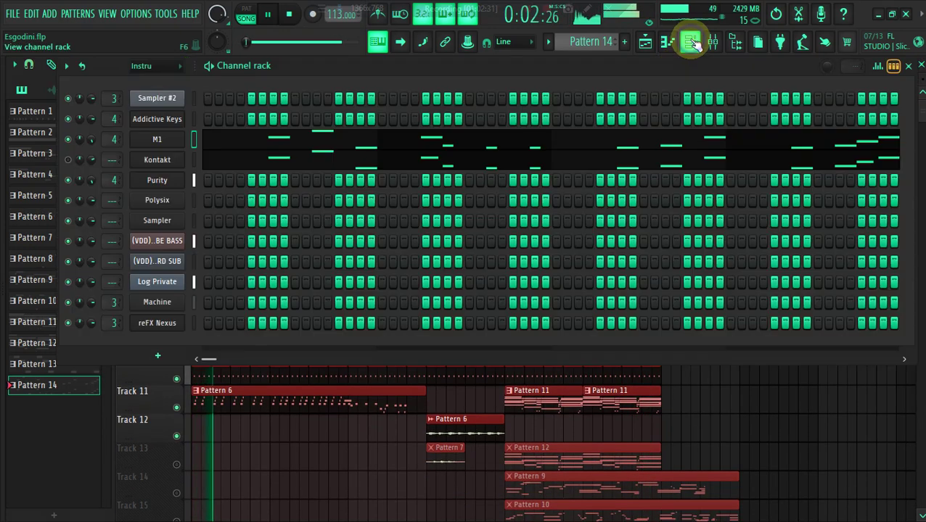
left_click(691, 42)
left_click(745, 190)
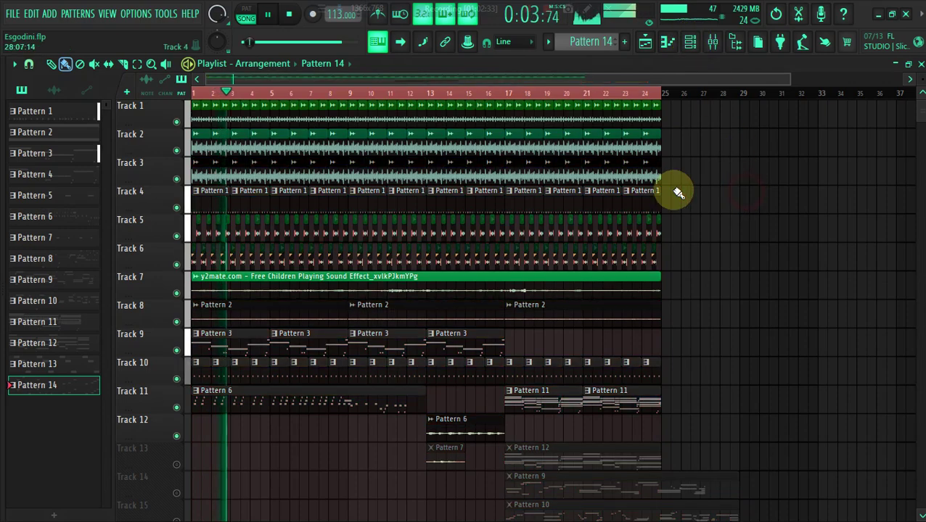
Step: Make Track 4's Pattern 1 clip at bar 17 unique, and replace the remaining clips through bar 24 with the new pattern
right_click(517, 199)
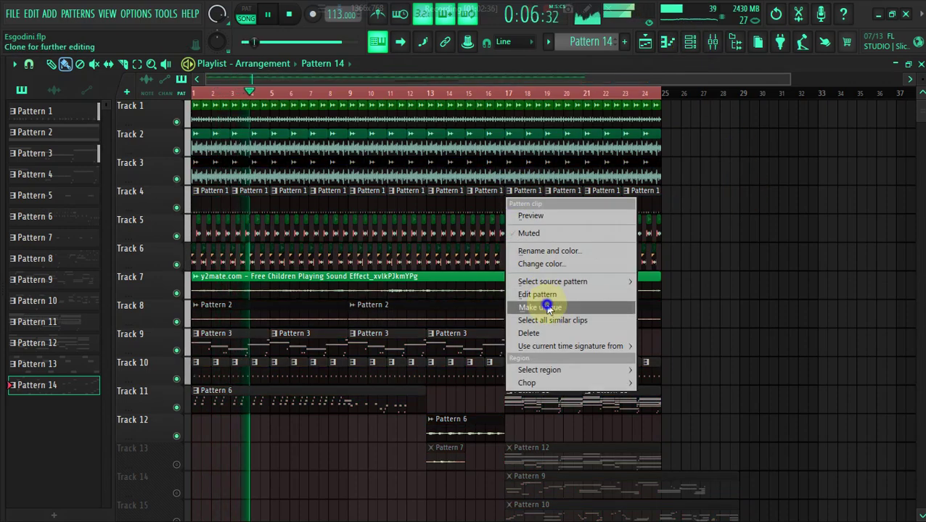
left_click(541, 307)
right_click(653, 203)
right_click(604, 198)
right_click(579, 195)
left_click(521, 198)
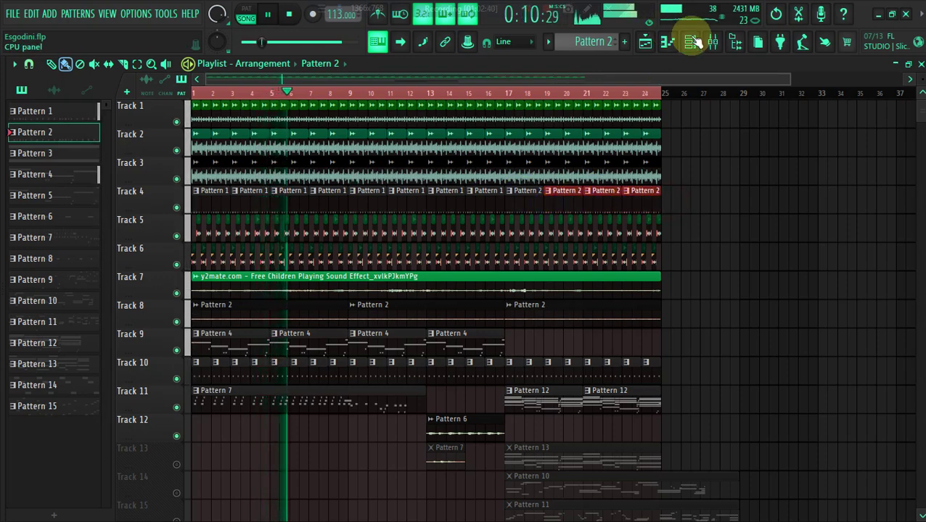
Step: Cut the Drum (3) and (VDD) C..ERC (2) steps from Pattern 2, and switch both channels back on
left_click(691, 42)
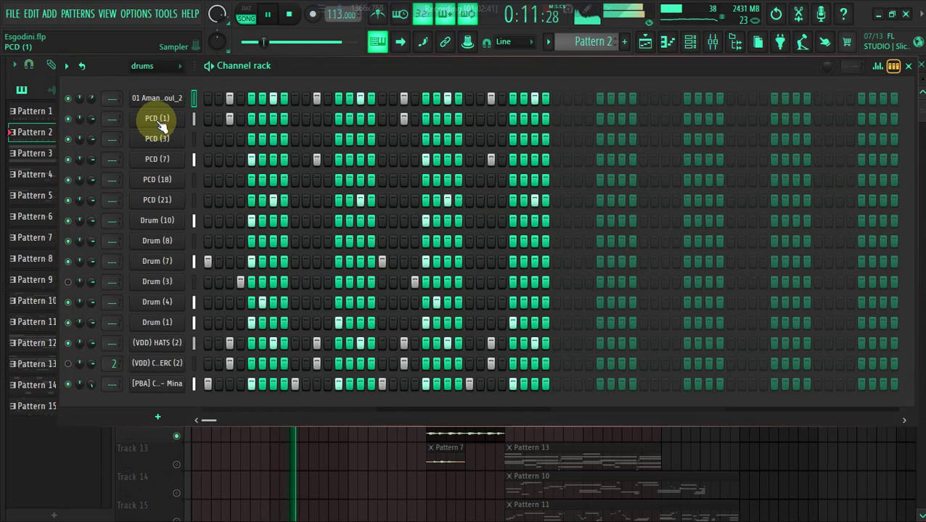
right_click(172, 283)
left_click(366, 286)
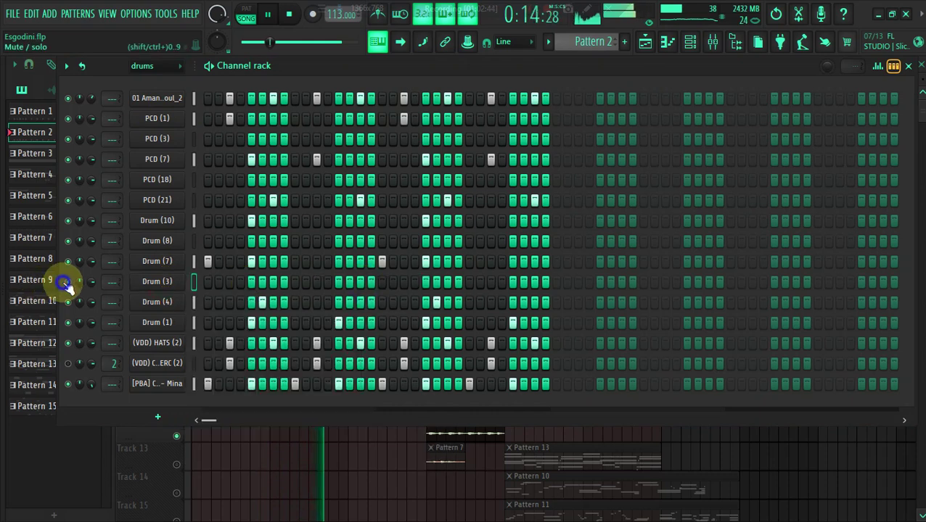
right_click(144, 369)
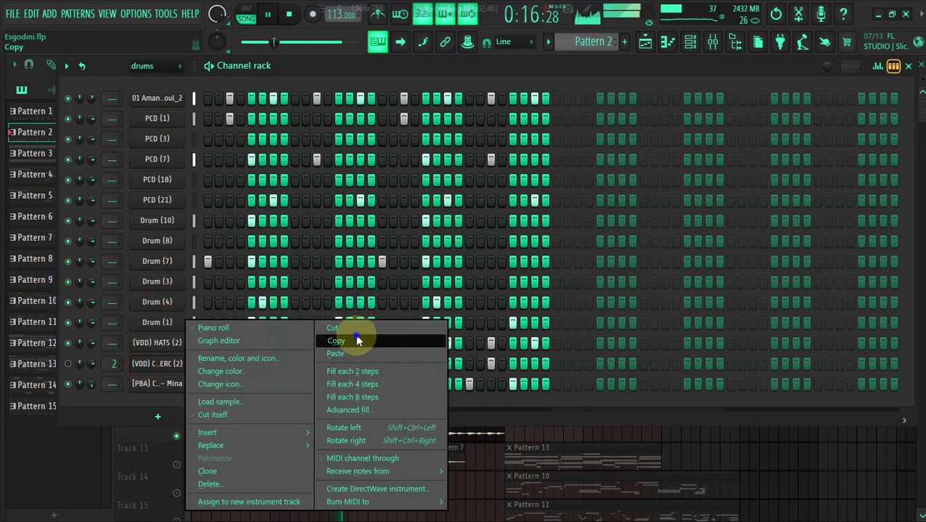
left_click(353, 330)
left_click(68, 363)
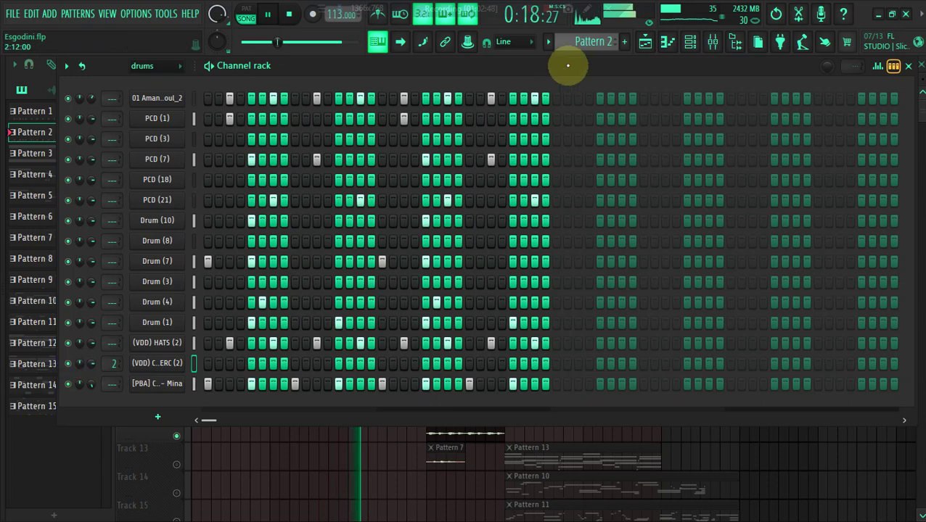
left_click(644, 42)
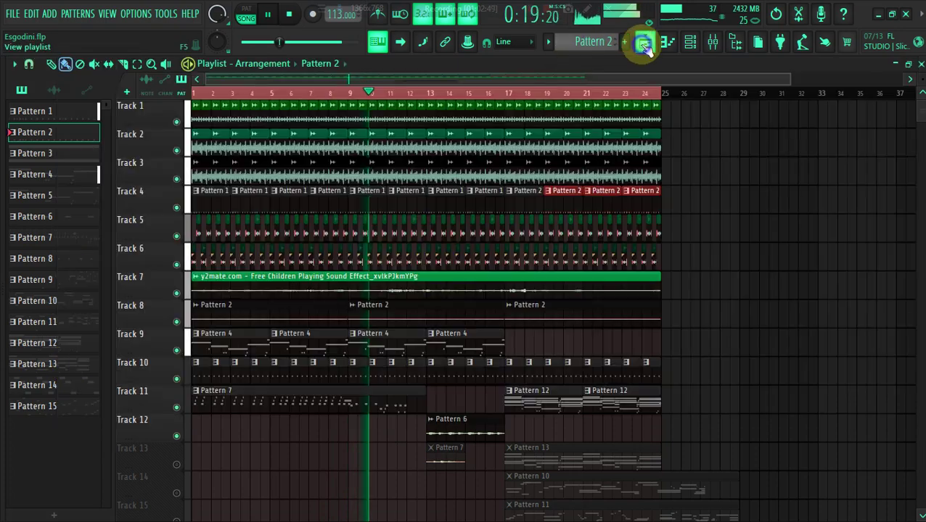
Step: Recolor the Pattern 2 clips on Track 4 dark purple, #4B0738
right_click(547, 191)
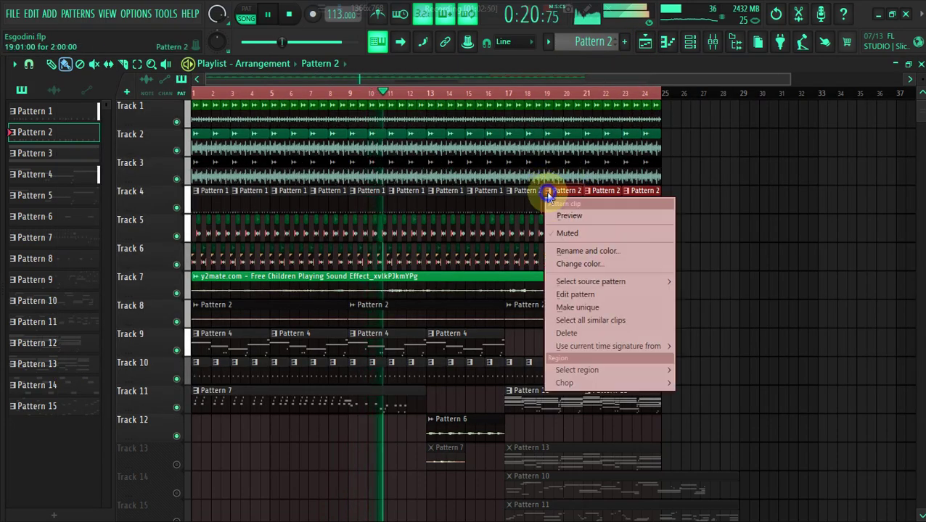
left_click(581, 264)
left_click(604, 234)
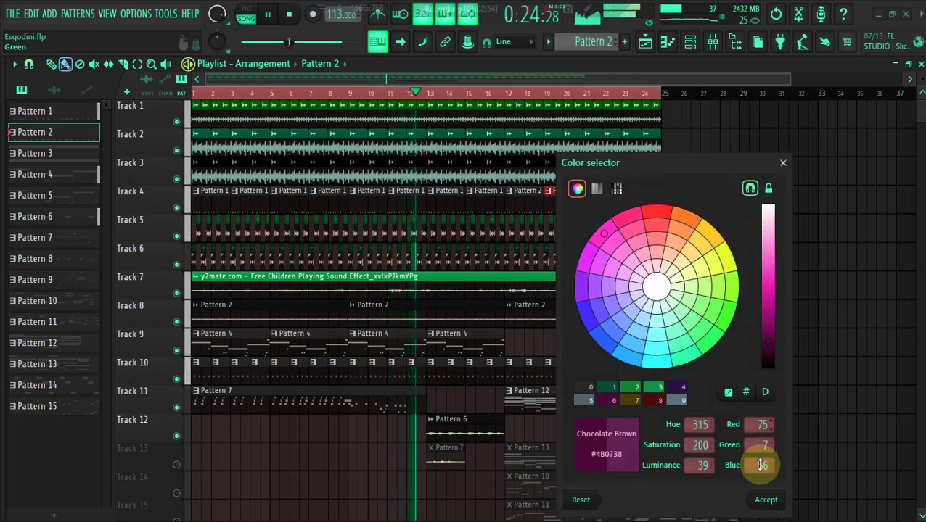
left_click(766, 500)
Step: Restart playback from bar 1, and switch the Kontakt channel of Track 11's Pattern 7 back on
left_click(201, 93)
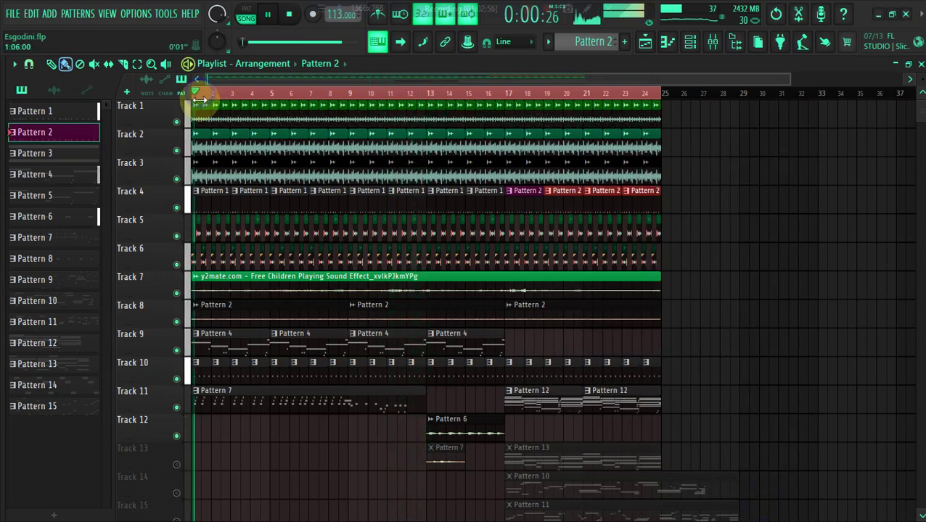
left_click(325, 401)
left_click(687, 42)
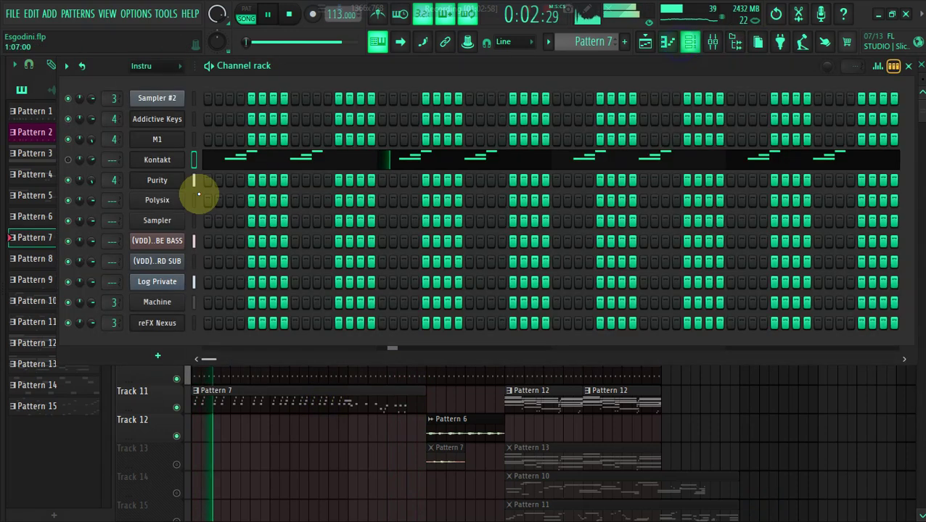
left_click(67, 159)
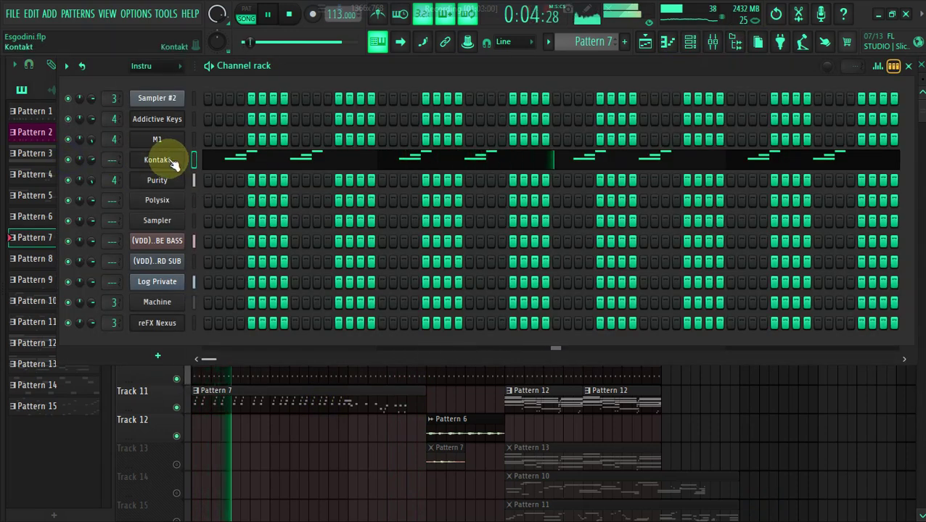
Step: Unmute all playlist tracks, and move Track 14's Pattern 10 clip to bar 9
right_click(279, 467)
right_click(177, 437)
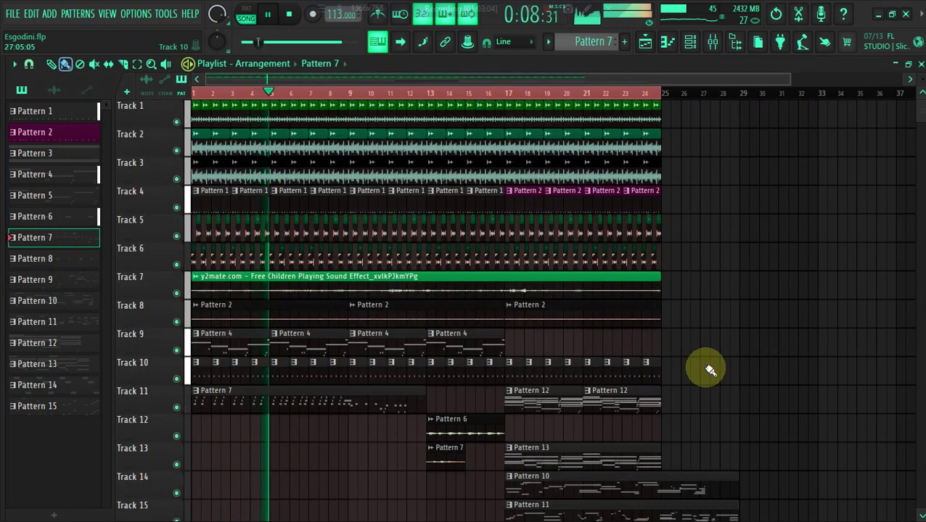
left_click_drag(921, 111, 922, 117)
left_click_drag(550, 379, 388, 379)
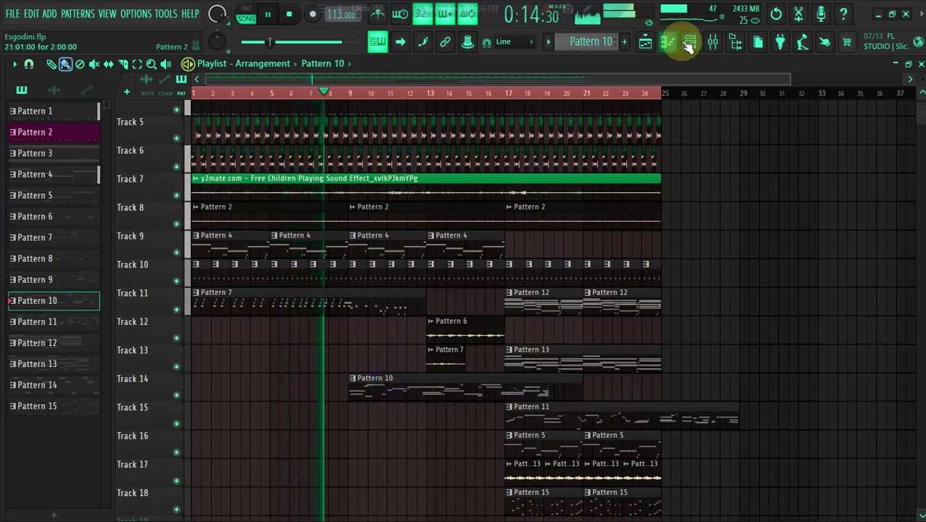
Step: Remove the reFX Nexus channel's mixer track assignment, adjust its volume to about 59%, and return to the arrangement
left_click(690, 41)
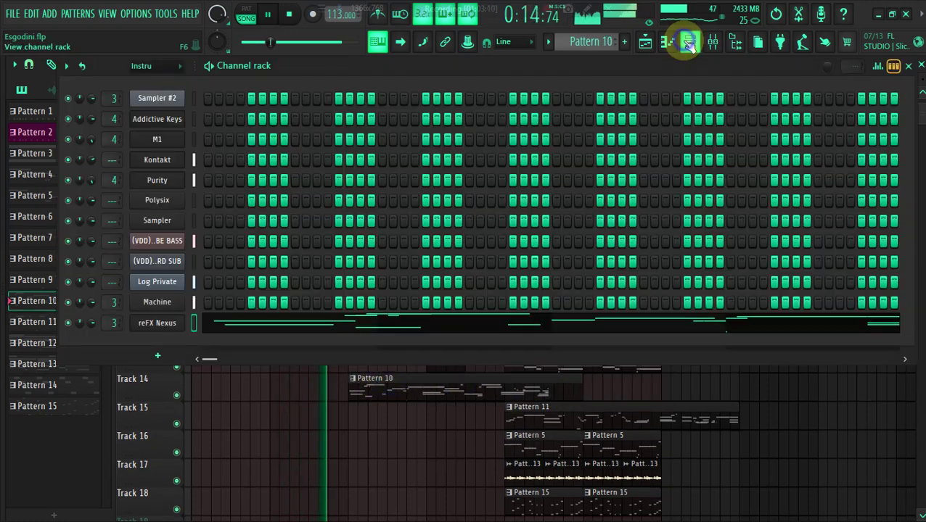
left_click(172, 326)
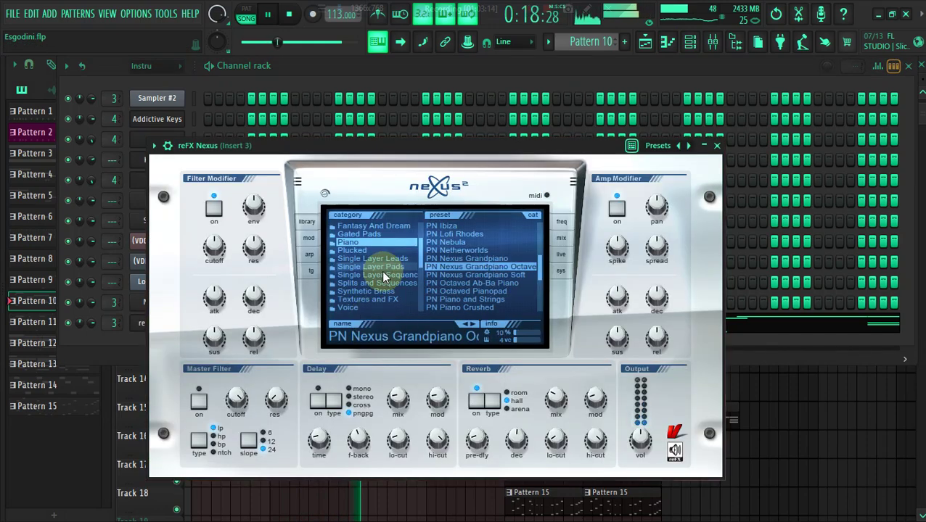
left_click(115, 352)
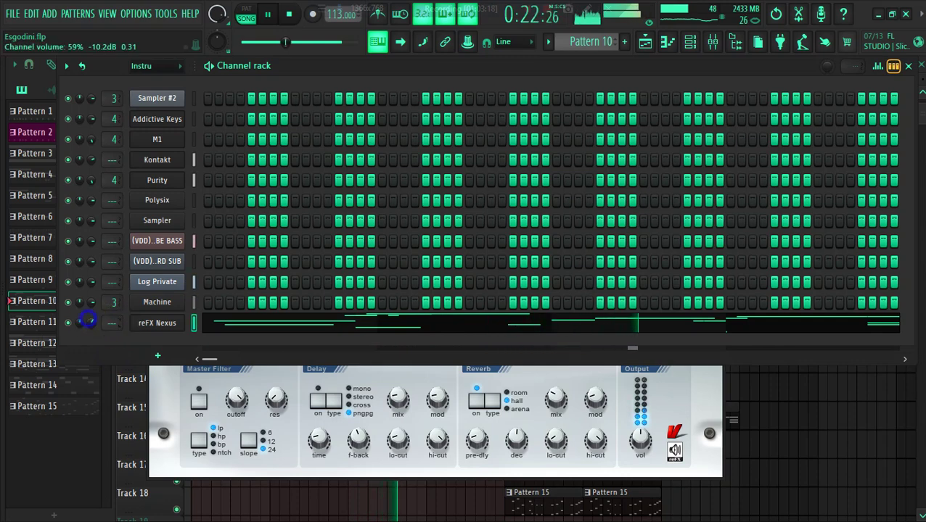
left_click(296, 513)
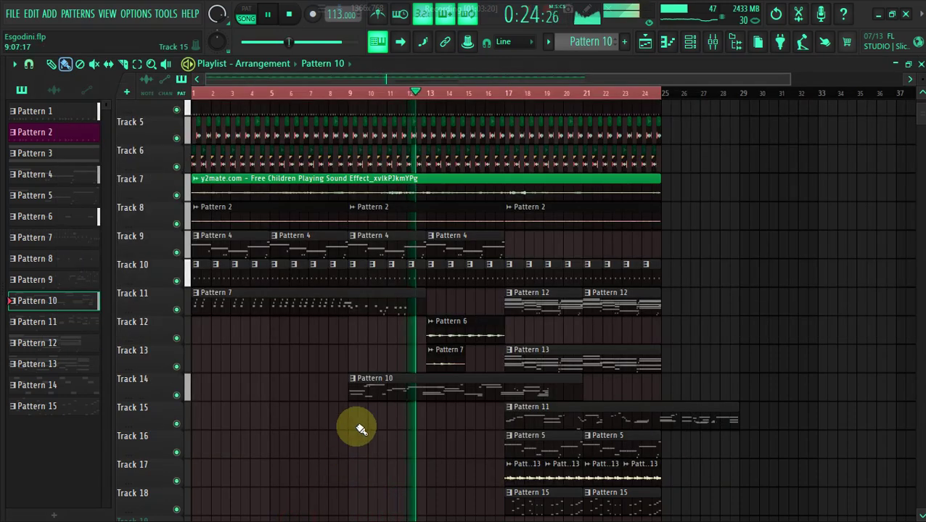
Step: Move Track 15's Pattern 11 clip to bar 21, and delete the Pattern 10 clip from Track 14
left_click(422, 383)
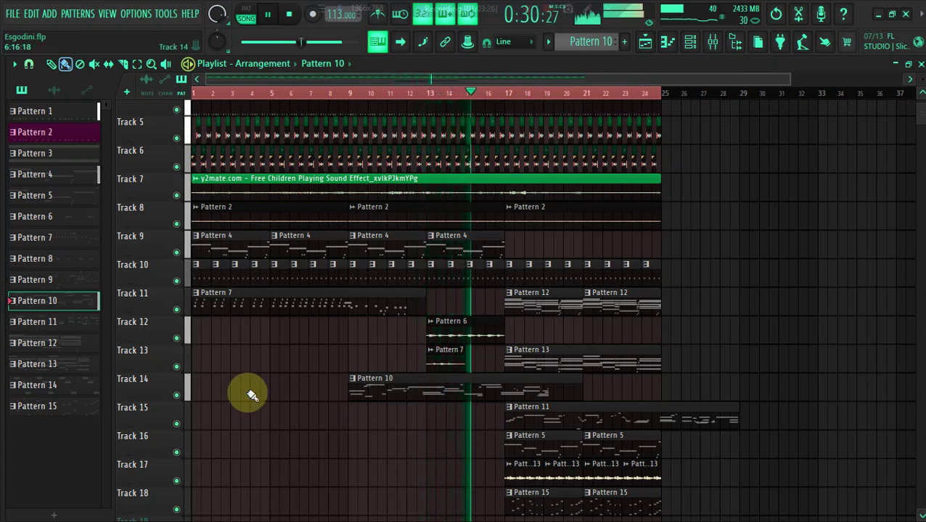
left_click_drag(604, 413, 801, 412)
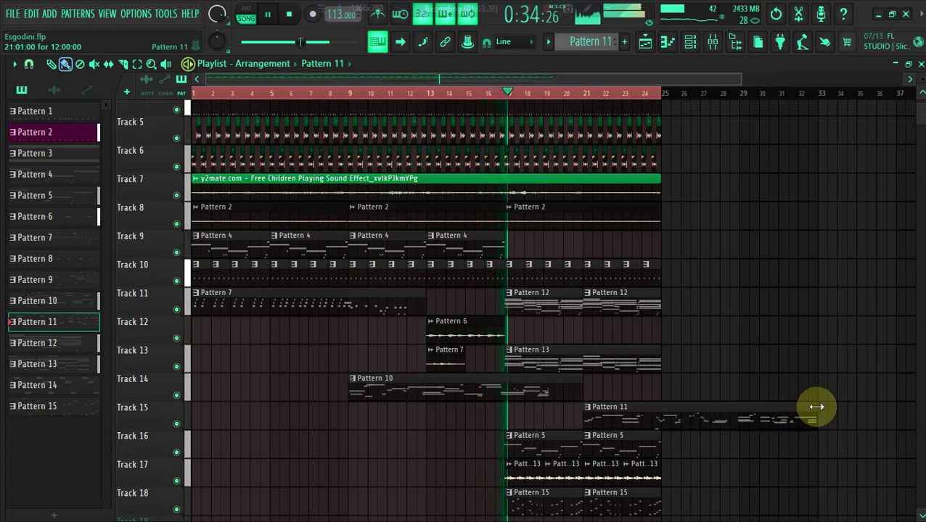
right_click(557, 386)
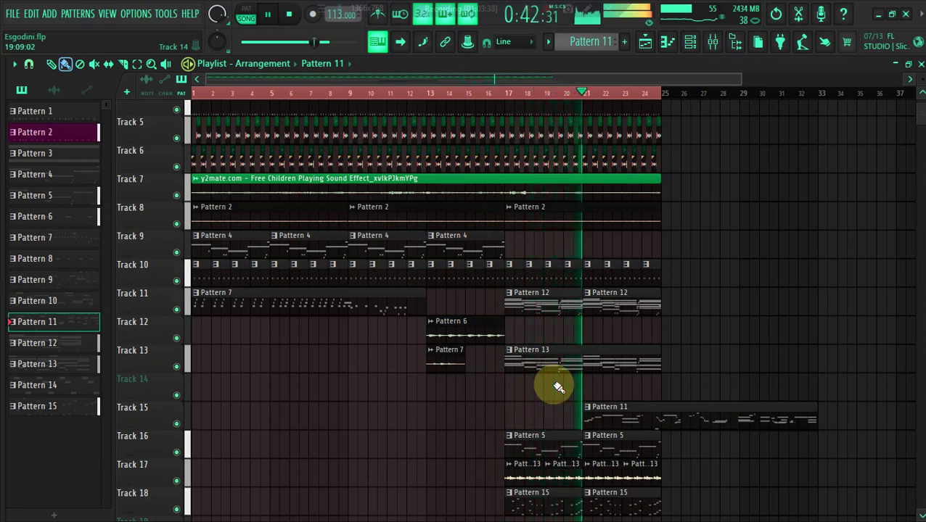
Step: Move Track 15's Pattern 11 clip to bar 13, shorten it to end at bar 17, and play from bar 13
left_click_drag(635, 419, 474, 404)
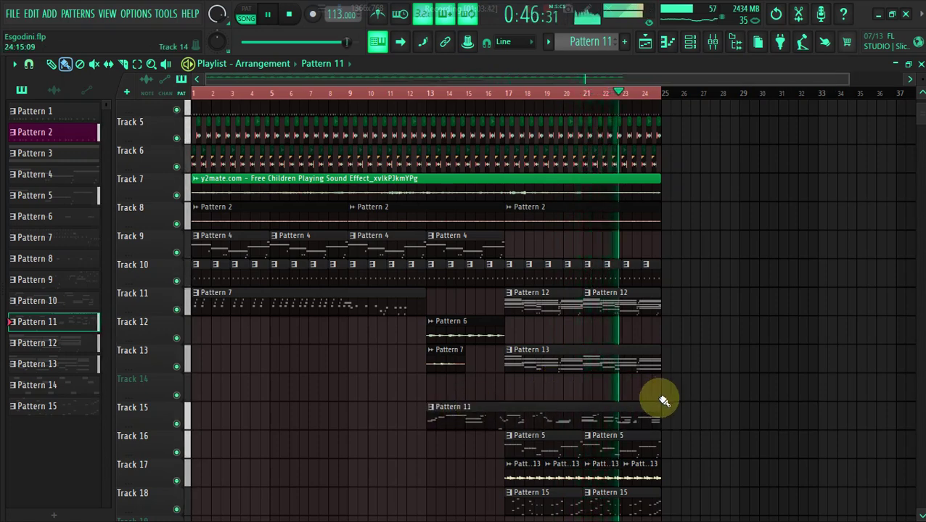
left_click_drag(658, 404, 500, 383)
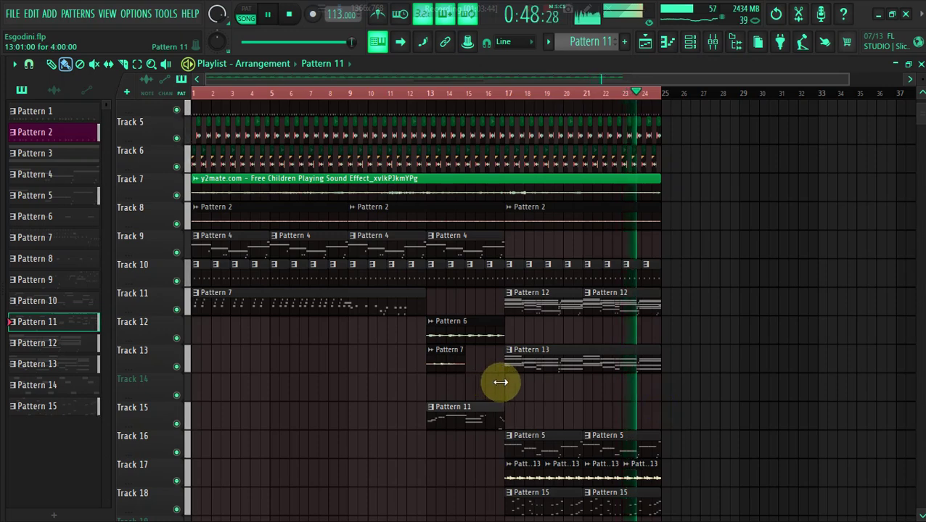
left_click(432, 94)
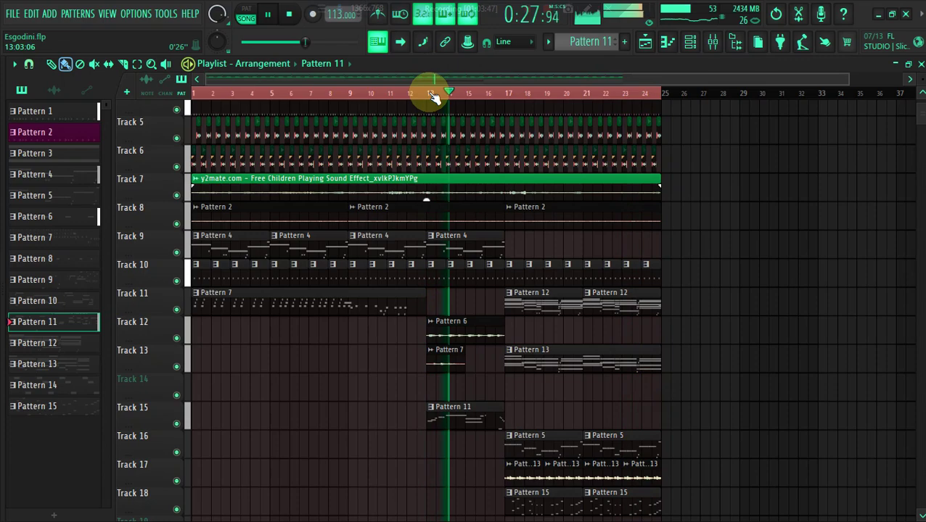
left_click_drag(920, 112, 922, 82)
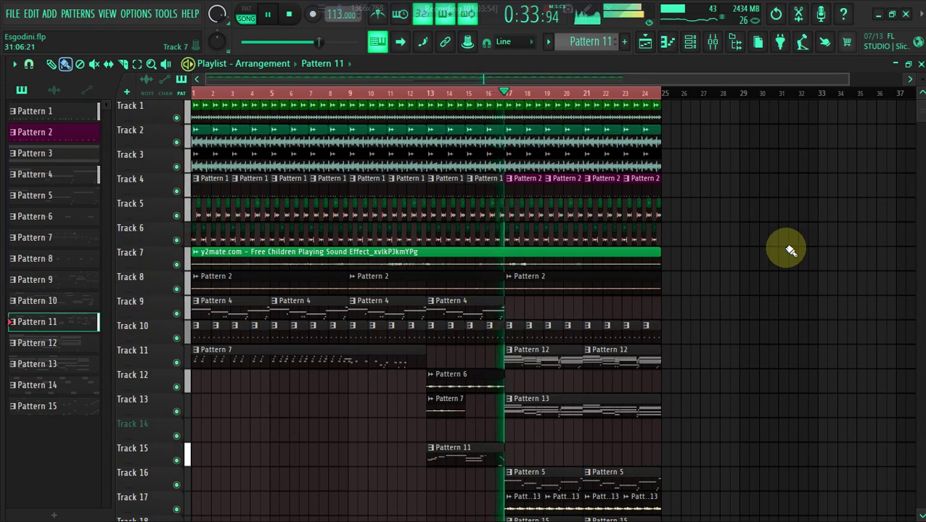